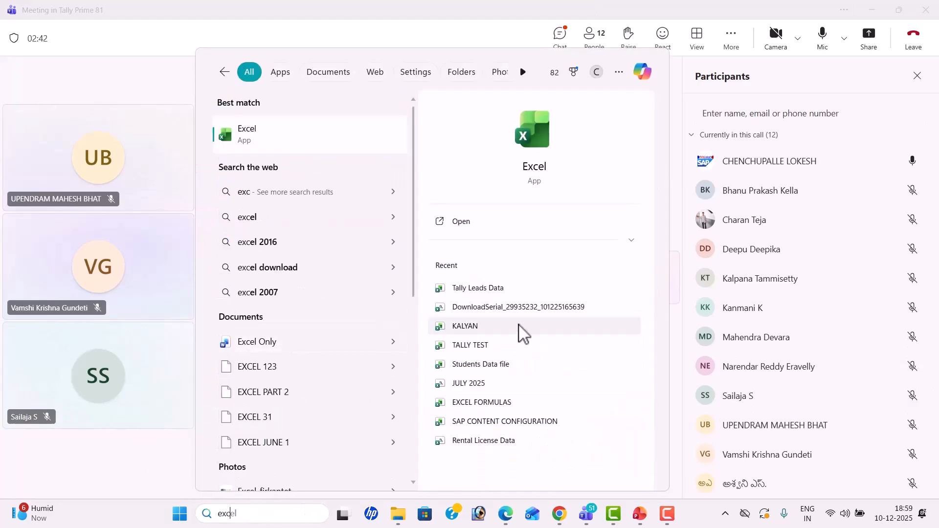
# Step: Launch the recent TALLY TEST workbook in Excel from Windows search
pyautogui.click(516, 345)
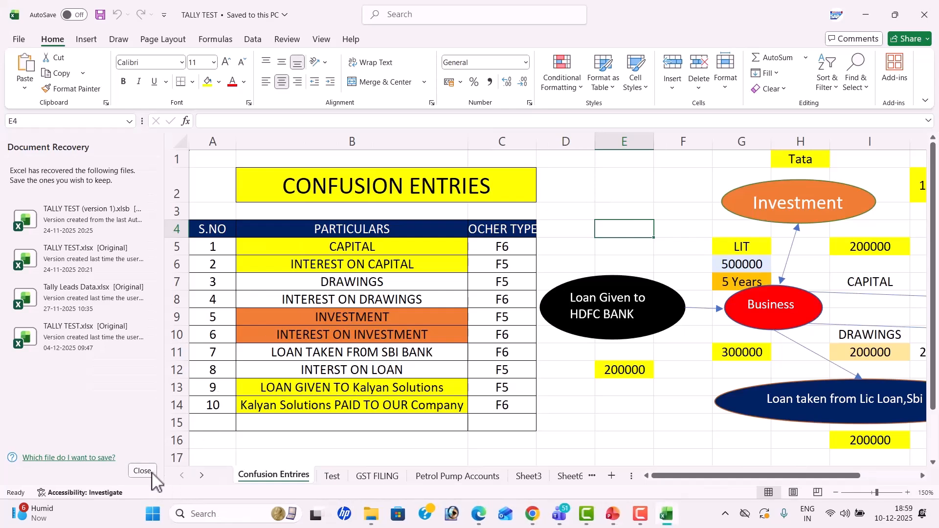
# Step: Discard the recovered file versions and switch to Sheet1
pyautogui.click(143, 471)
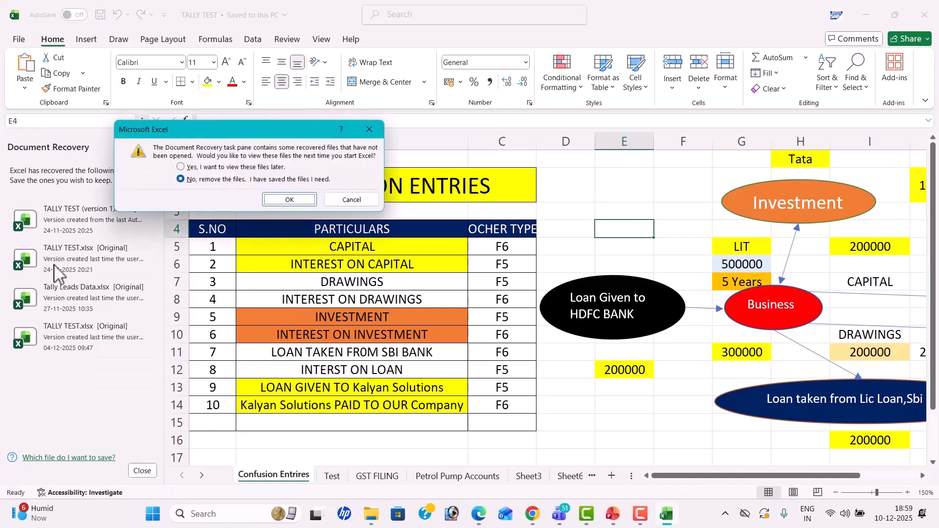
pyautogui.click(283, 199)
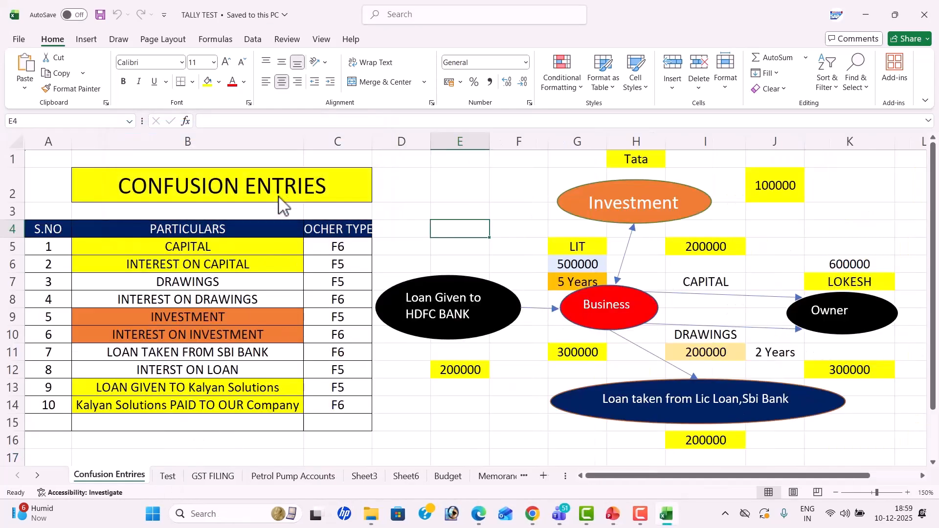
pyautogui.click(506, 477)
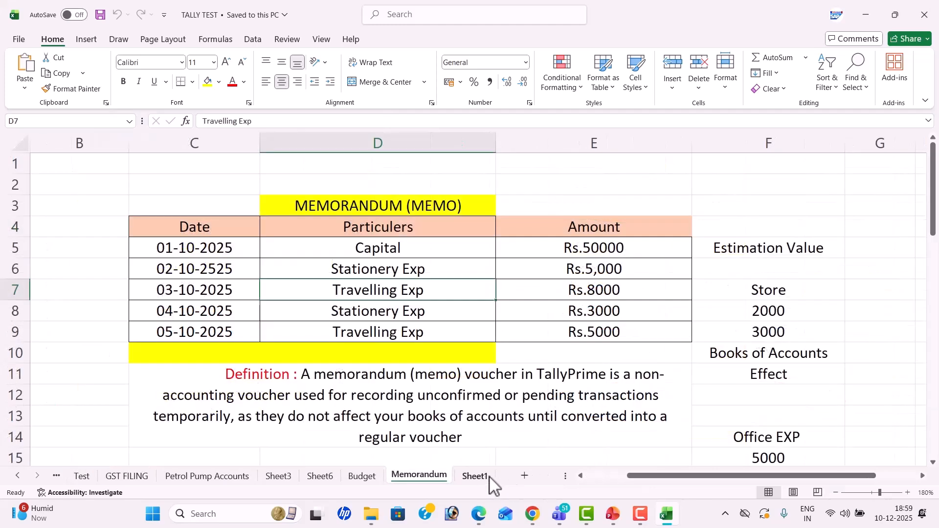
pyautogui.click(484, 477)
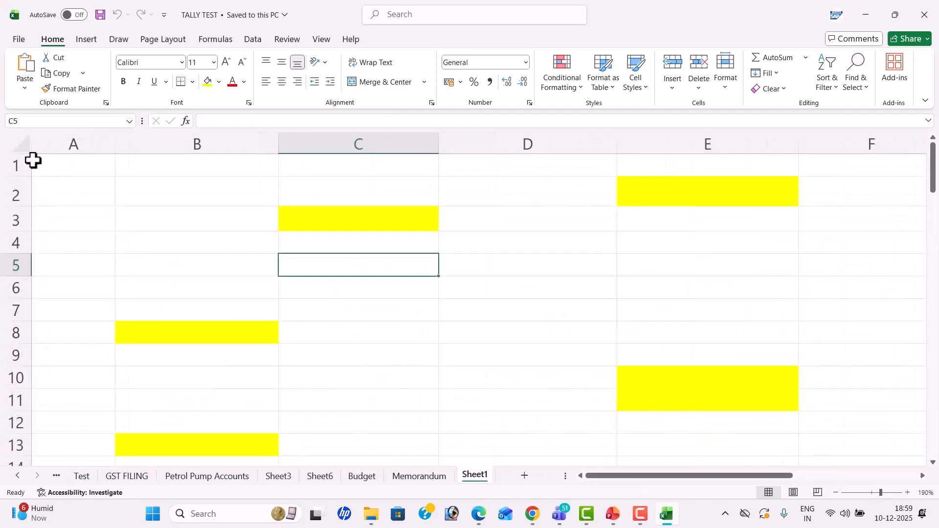
# Step: Clear all contents and formatting from every cell on Sheet1, leaving it blank
pyautogui.click(21, 148)
pyautogui.click(782, 90)
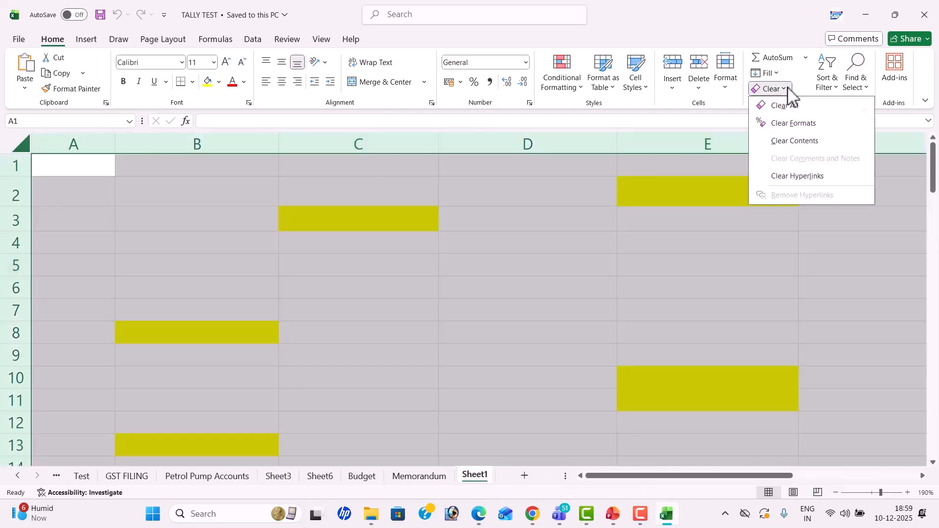
pyautogui.click(791, 105)
pyautogui.moveTo(393, 242); pyautogui.dragTo(392, 228)
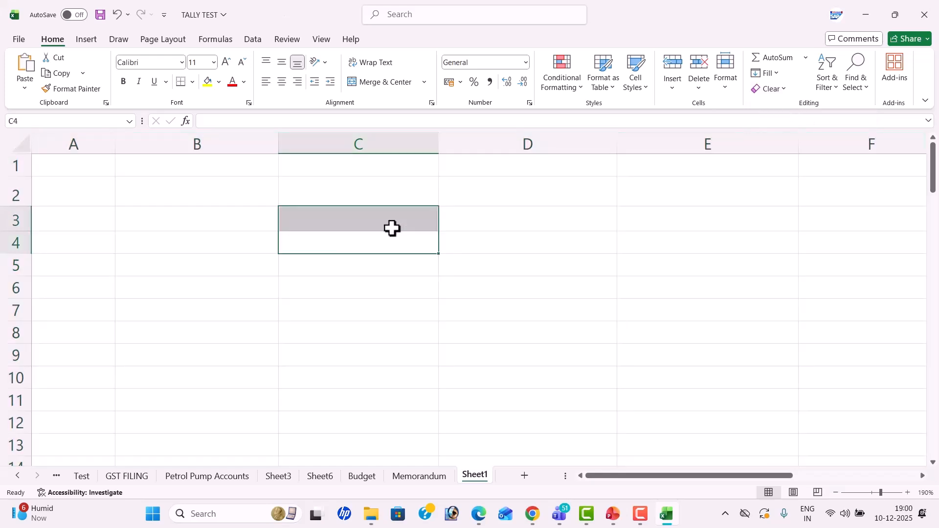
pyautogui.click(359, 199)
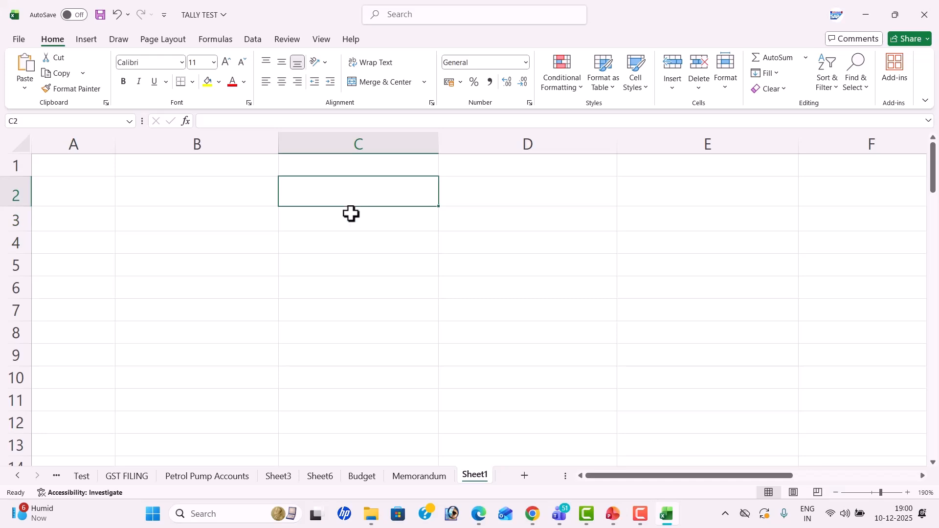
# Step: Enter the heading 'New Business' in C3
pyautogui.press('Return')
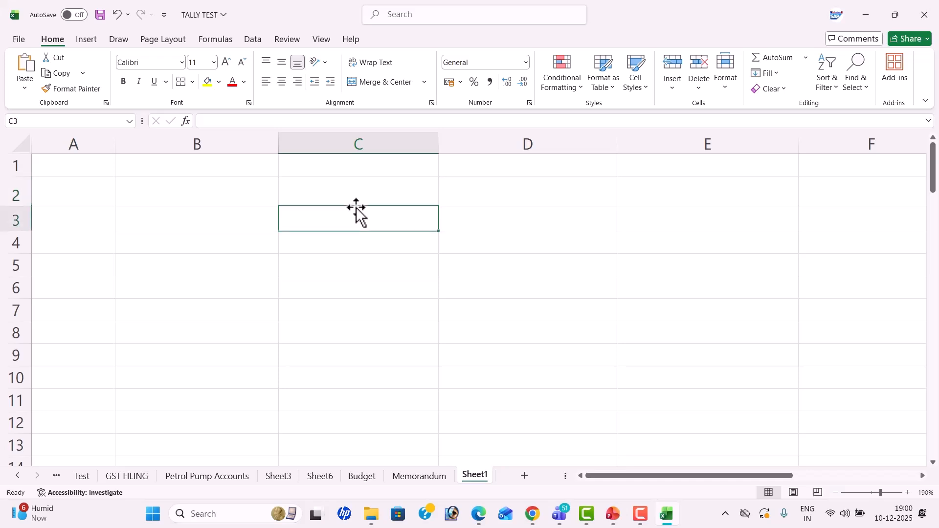
pyautogui.write('n')
pyautogui.press('BackSpace')
pyautogui.write('n')
pyautogui.press('BackSpace')
pyautogui.write('New Busi')
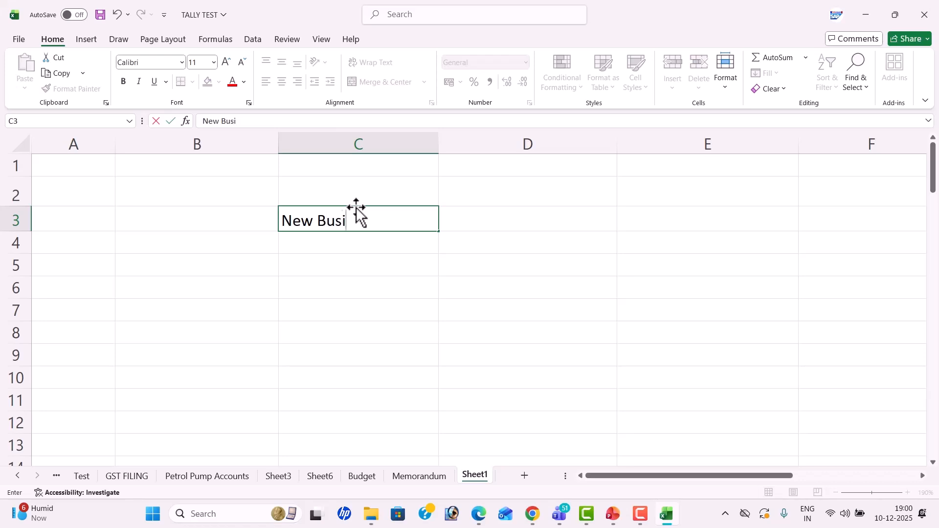
pyautogui.write('ness')
pyautogui.press('Return')
# Step: Add Step-1 'Company Creation' and Step-2 'Ledger Creation' in columns B and C
pyautogui.press('Left')
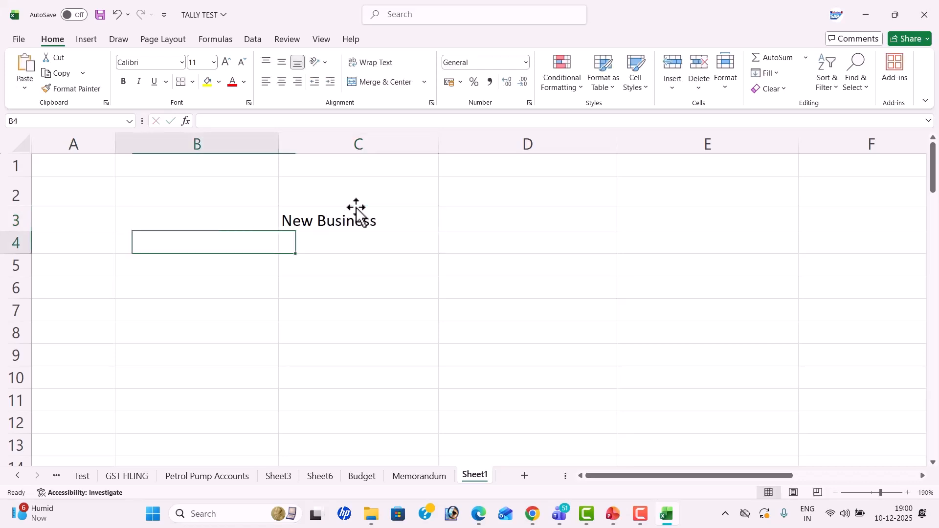
pyautogui.press('Down')
pyautogui.press('Down')
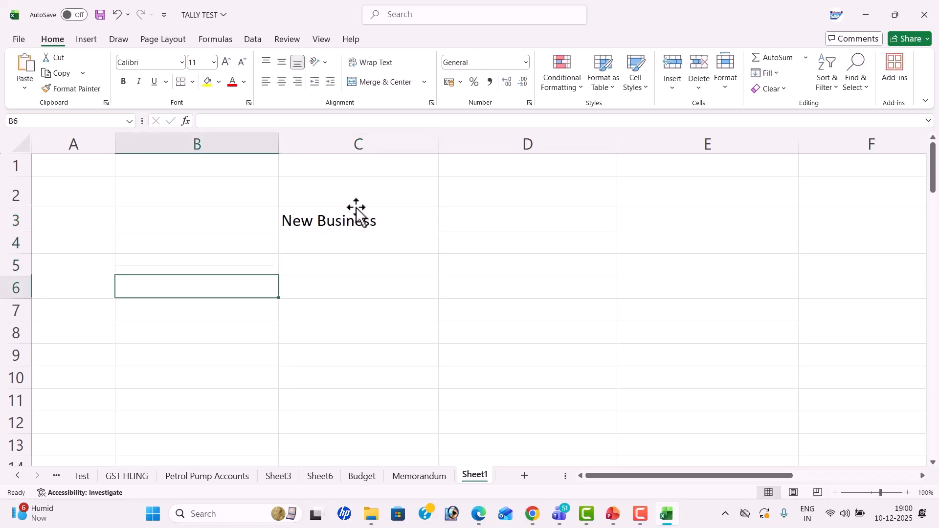
pyautogui.write('Step-1')
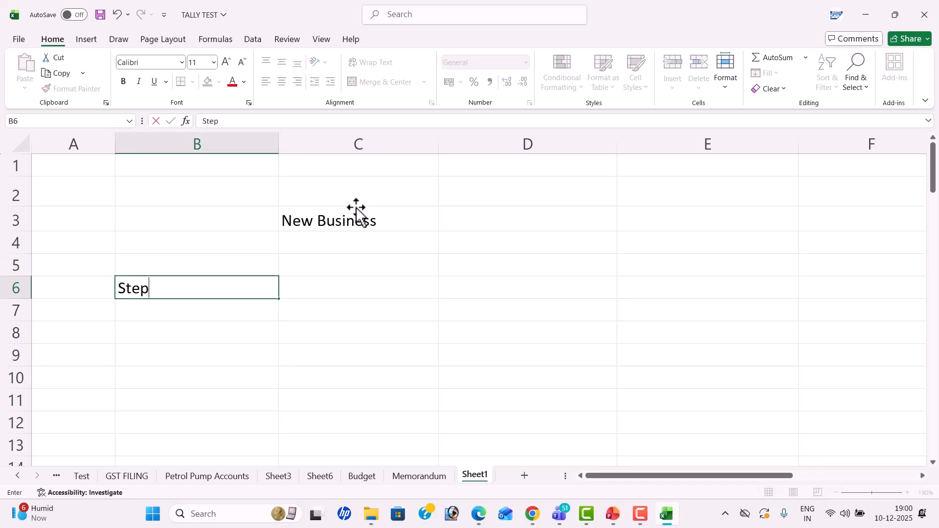
pyautogui.press('Right')
pyautogui.write('Co')
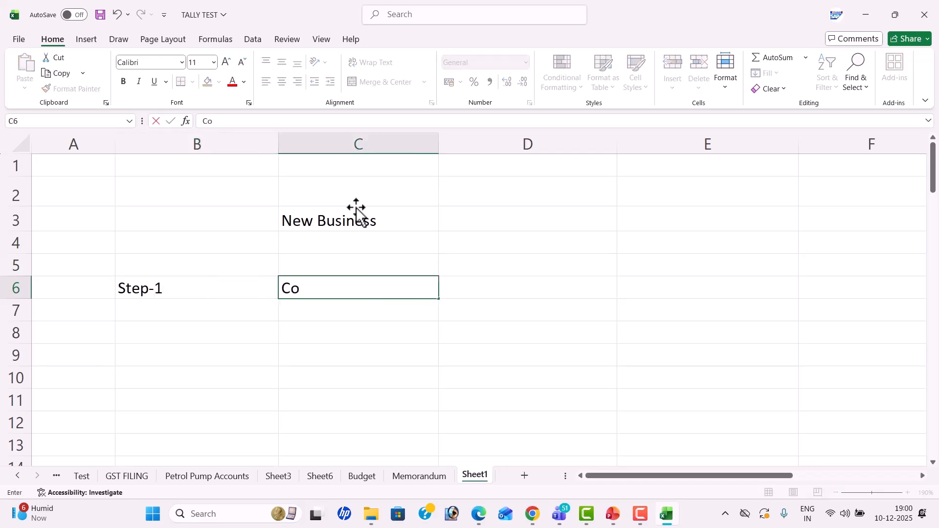
pyautogui.write('mpany Creation')
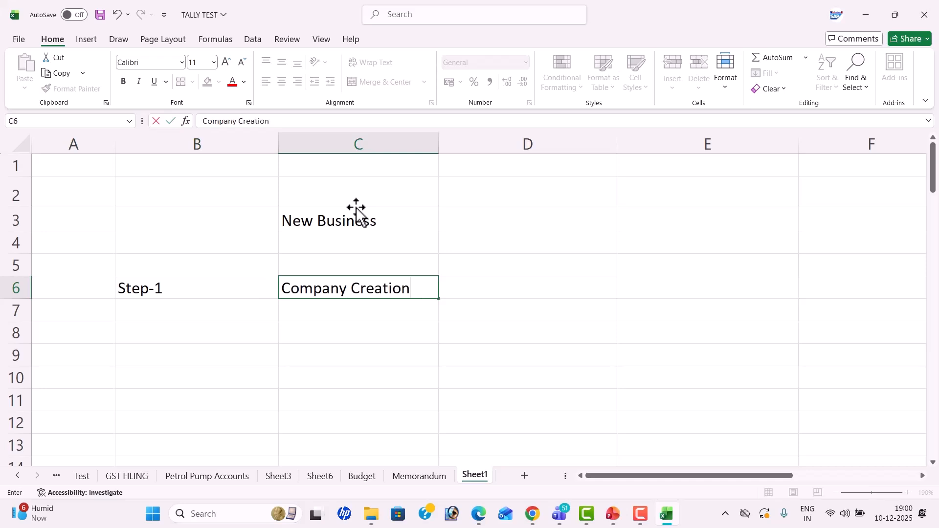
pyautogui.press('Return')
pyautogui.write('S')
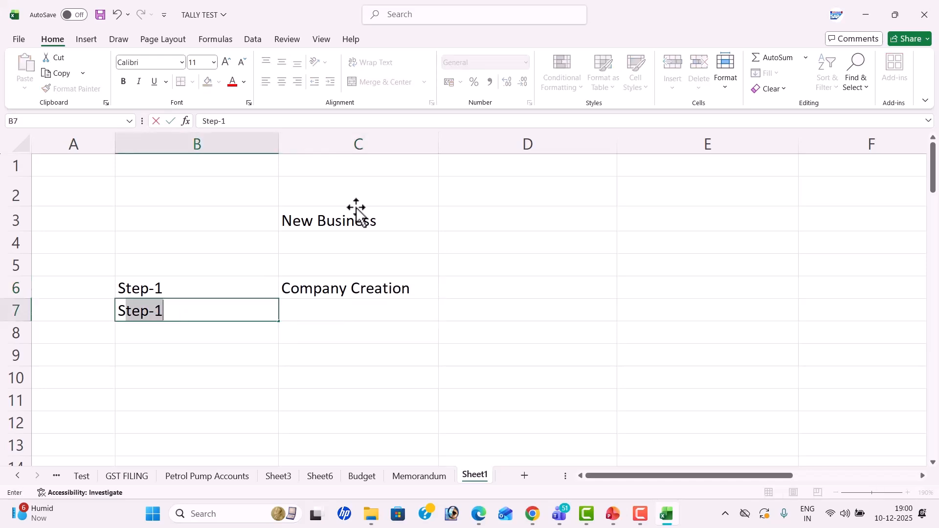
pyautogui.write('tep-2')
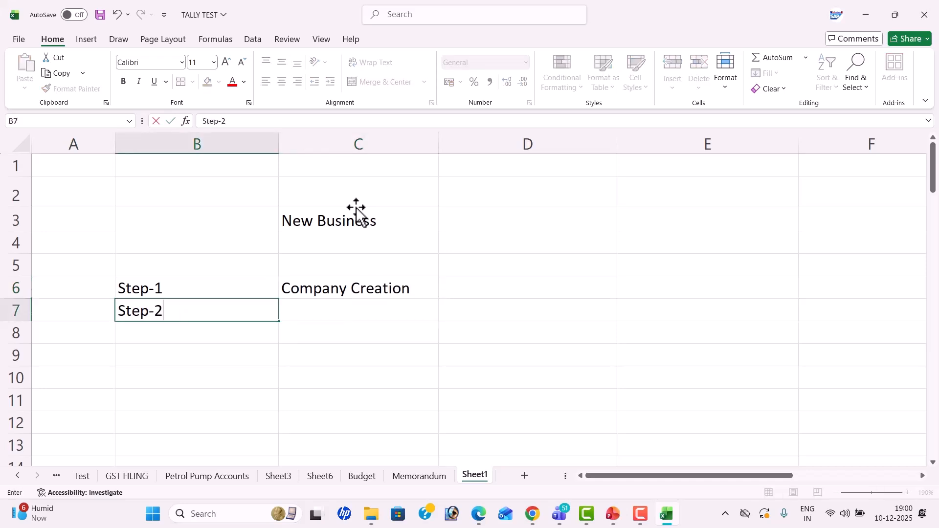
pyautogui.press('Tab')
pyautogui.write('Ledger ')
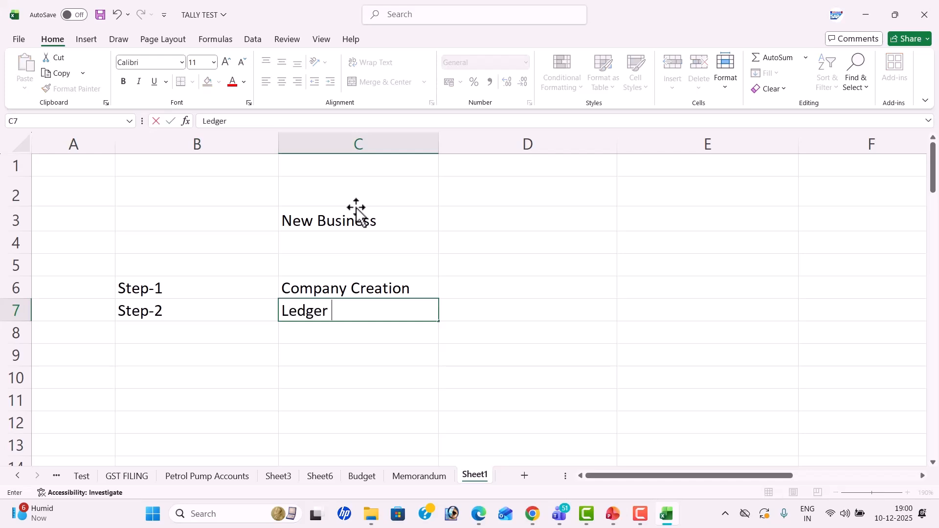
pyautogui.write('Creation')
pyautogui.press('Return')
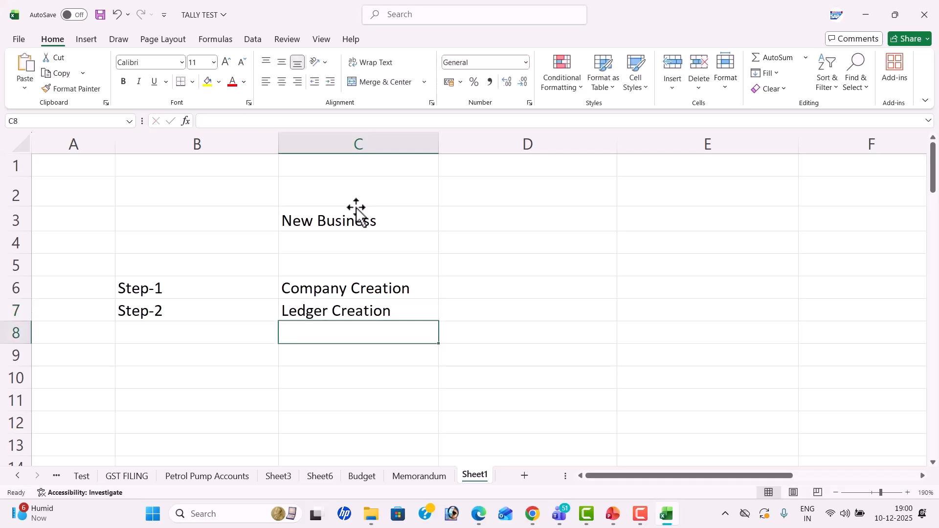
# Step: Add Step-3 'Voucher posting' and Step-4 'MIS REPORTS' in B8:C9
pyautogui.press('Left')
pyautogui.write('Step-3')
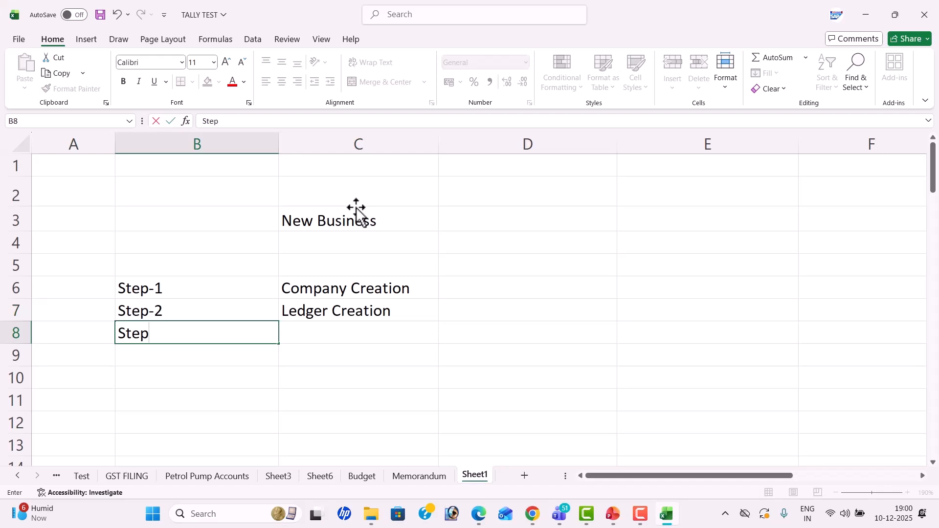
pyautogui.press('Tab')
pyautogui.write('V')
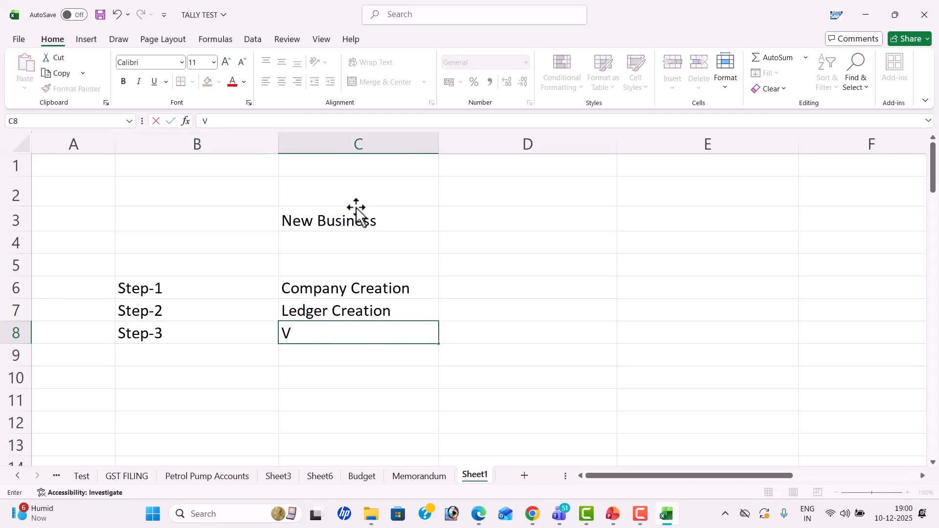
pyautogui.write('oucher posting')
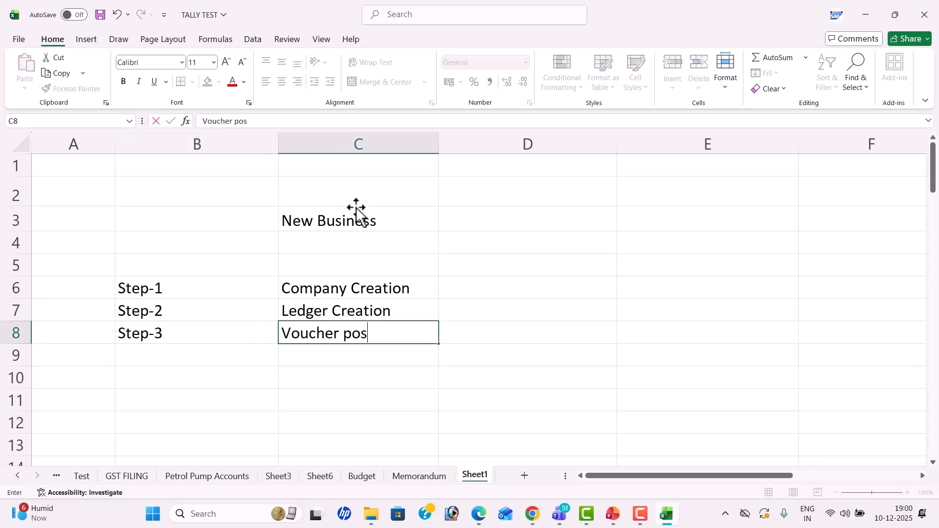
pyautogui.press('Return')
pyautogui.write('Step-')
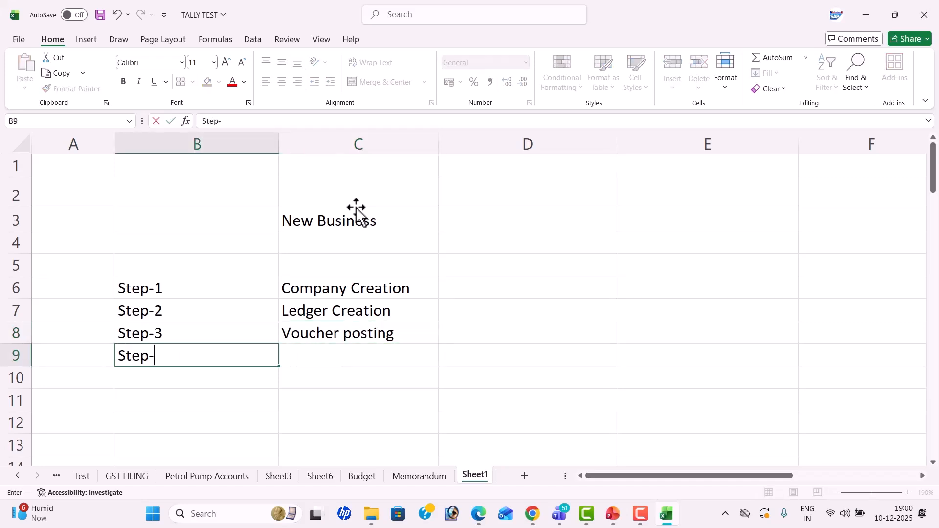
pyautogui.write('4')
pyautogui.press('Tab')
pyautogui.write('MIS')
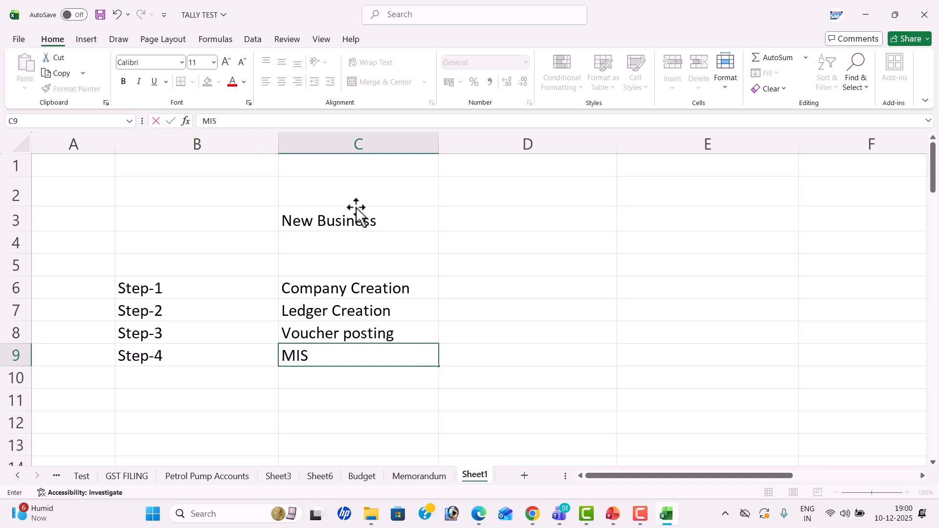
pyautogui.write(' REPORTS')
pyautogui.press('Return')
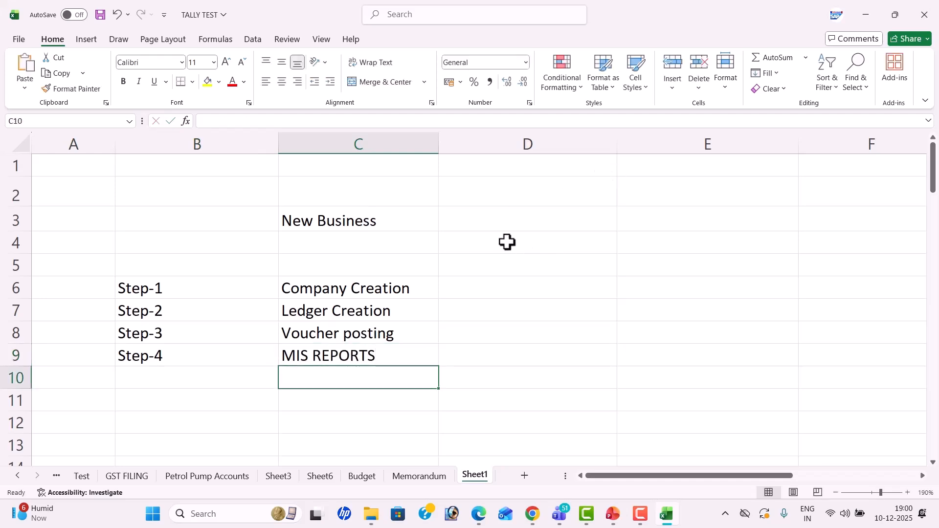
pyautogui.click(654, 248)
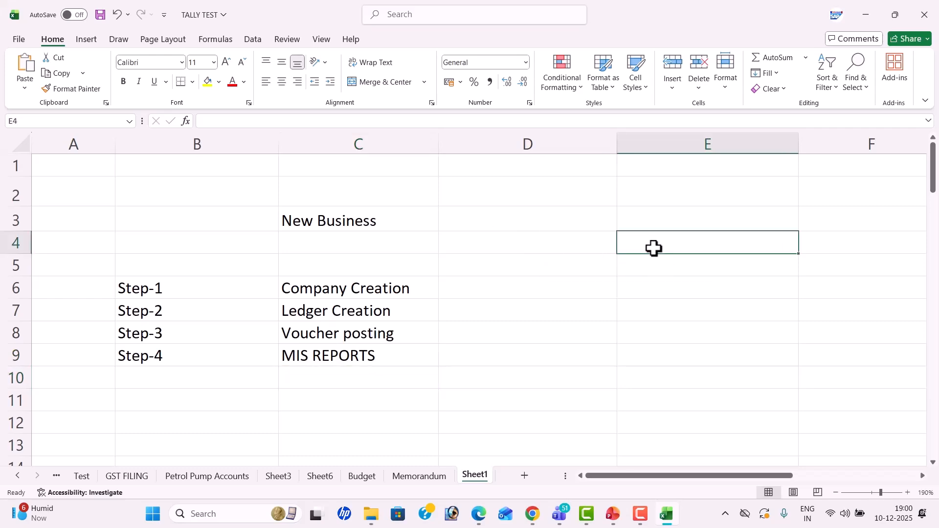
pyautogui.hotkey('alt', 'Tab')
pyautogui.hotkey('alt', 'Tab')
pyautogui.hotkey('alt', 'Tab')
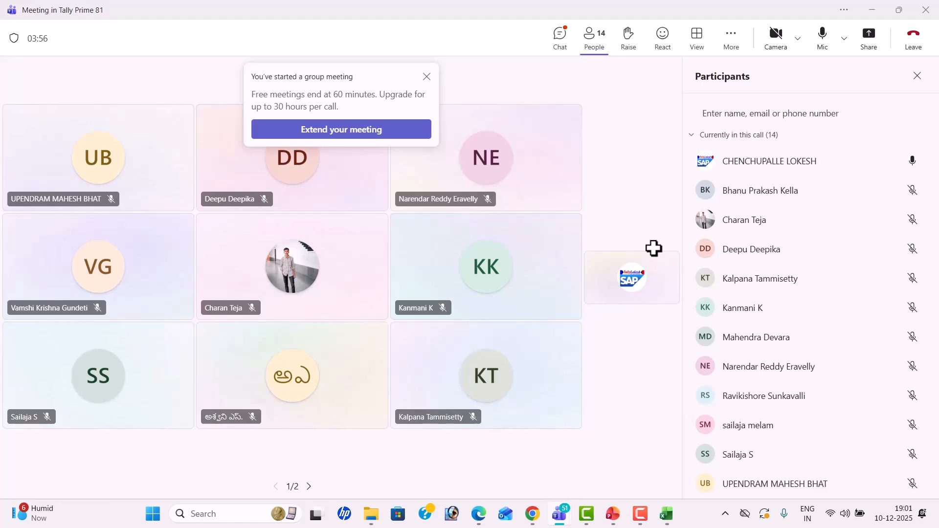
pyautogui.hotkey('alt', 'Tab')
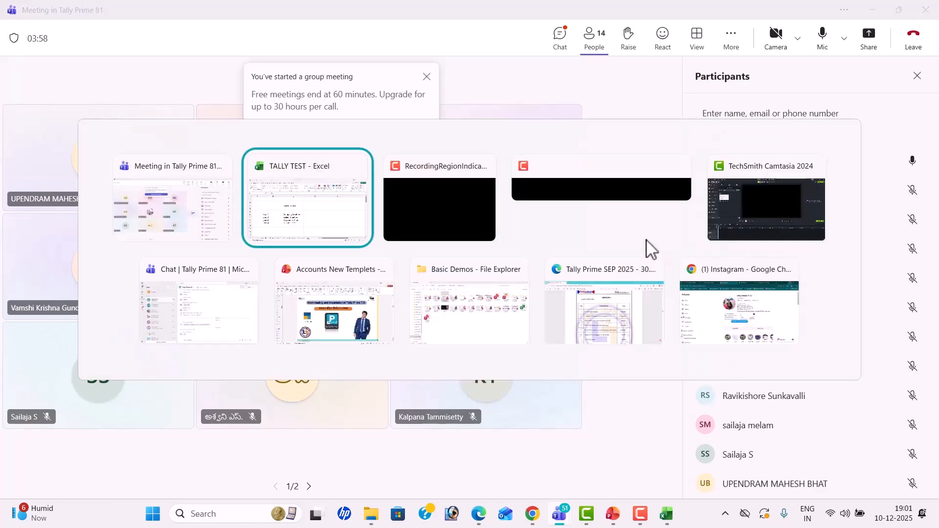
pyautogui.click(636, 221)
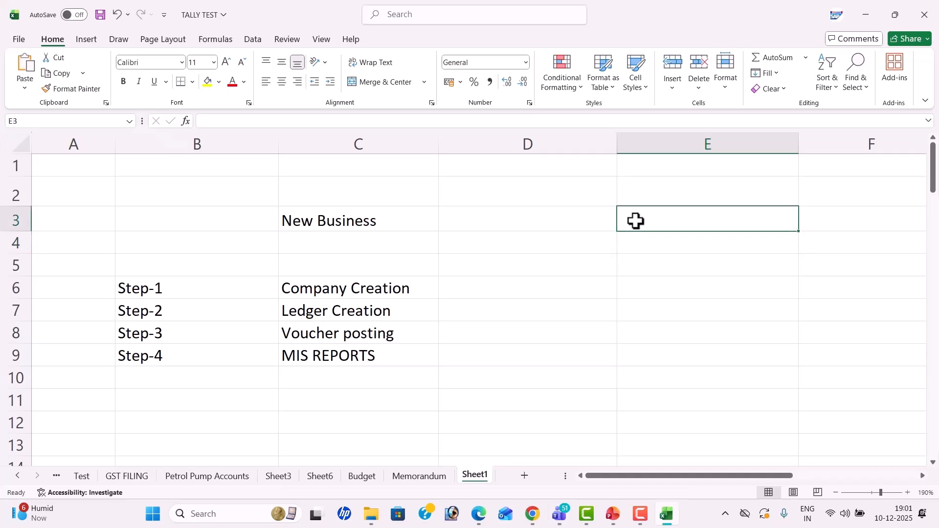
pyautogui.write('www')
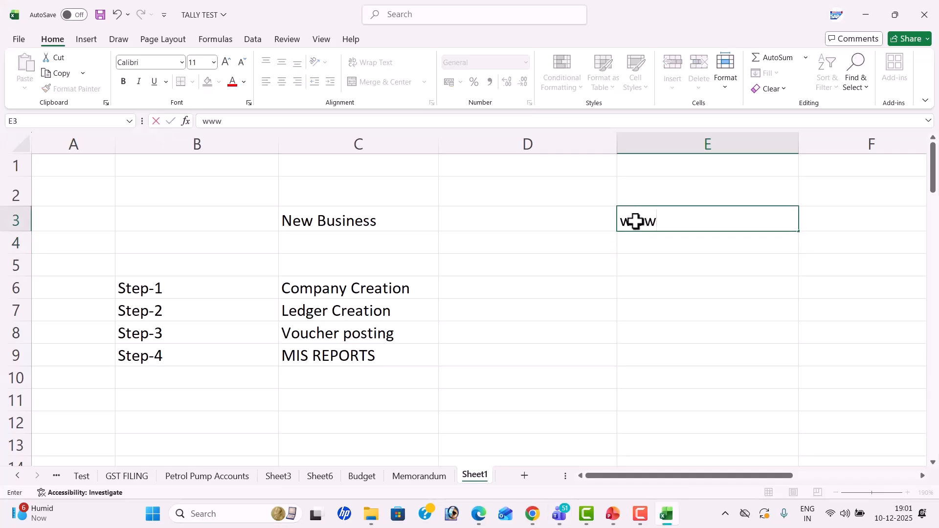
pyautogui.write('.tallysolutions')
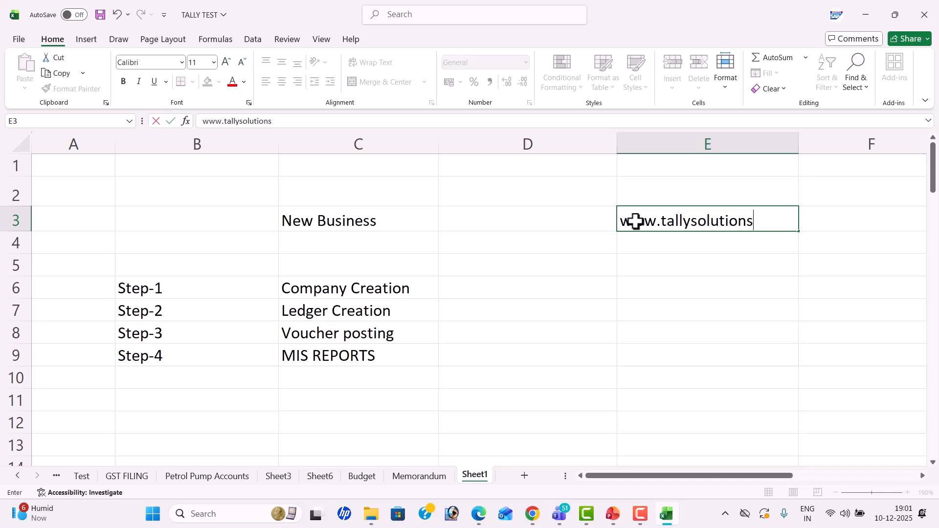
pyautogui.write('.com')
pyautogui.press('Return')
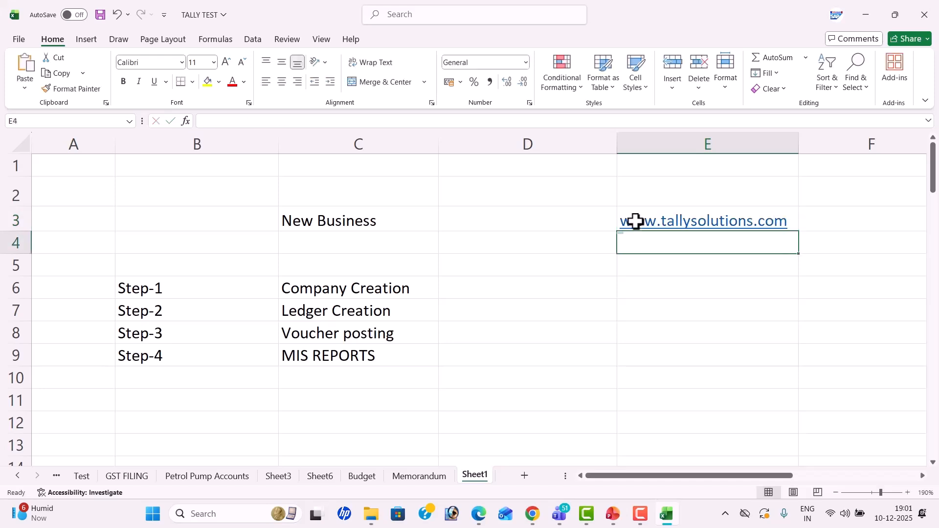
pyautogui.press('Down')
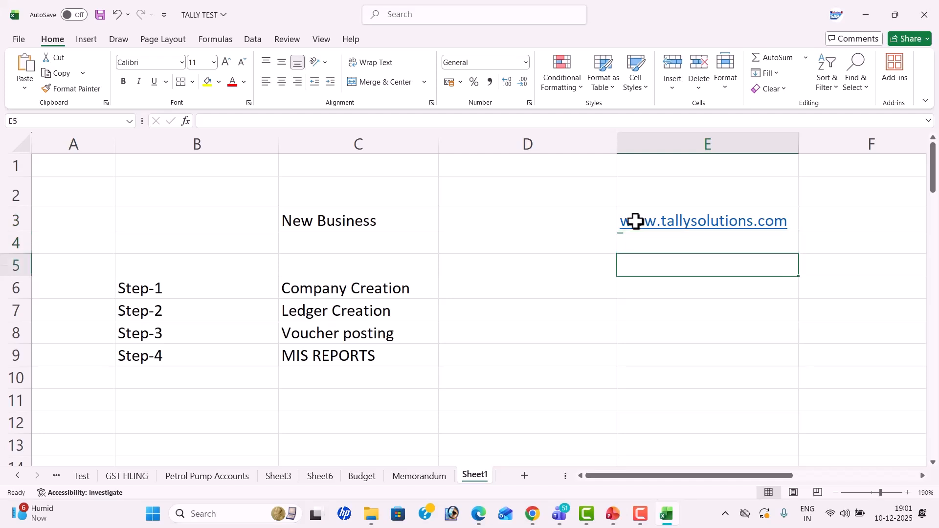
pyautogui.write('lat')
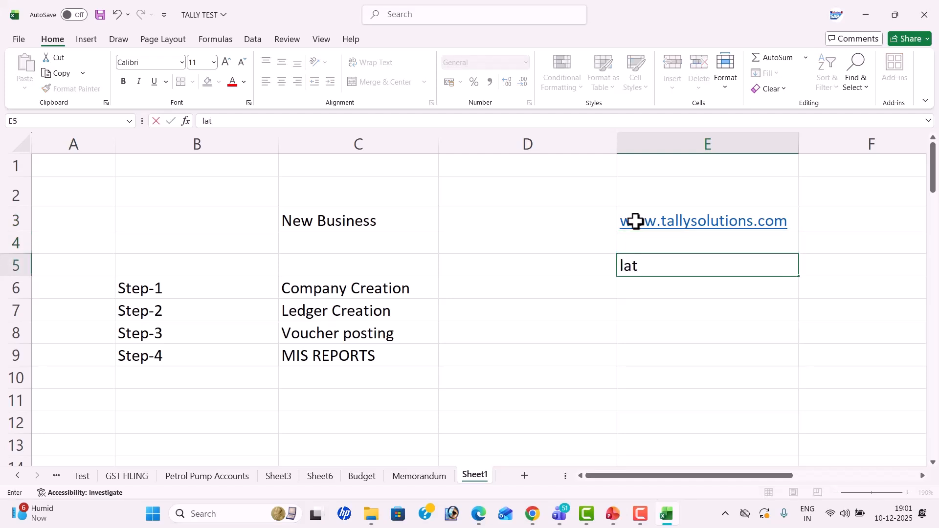
pyautogui.write('est version')
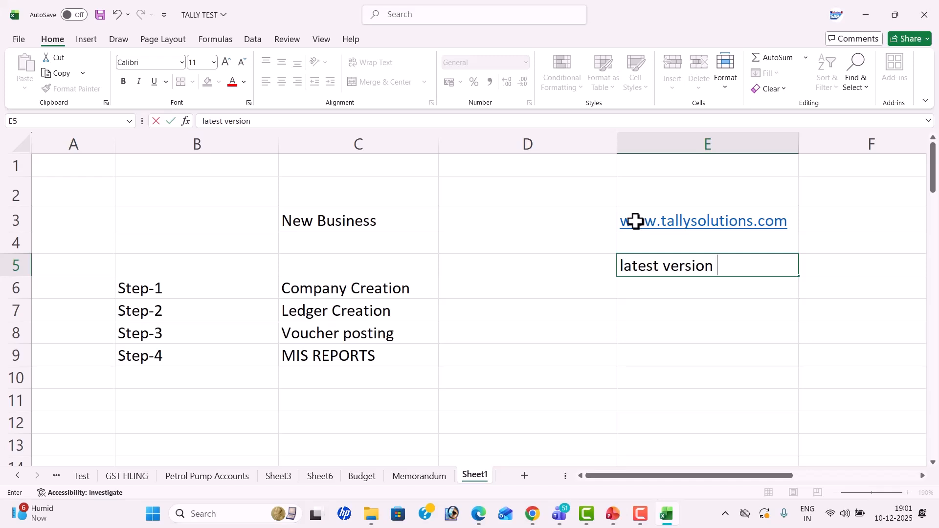
pyautogui.press('Return')
pyautogui.press('Return')
# Step: Enter the date Dec-19 in E7
pyautogui.write('dec')
pyautogui.press('Return')
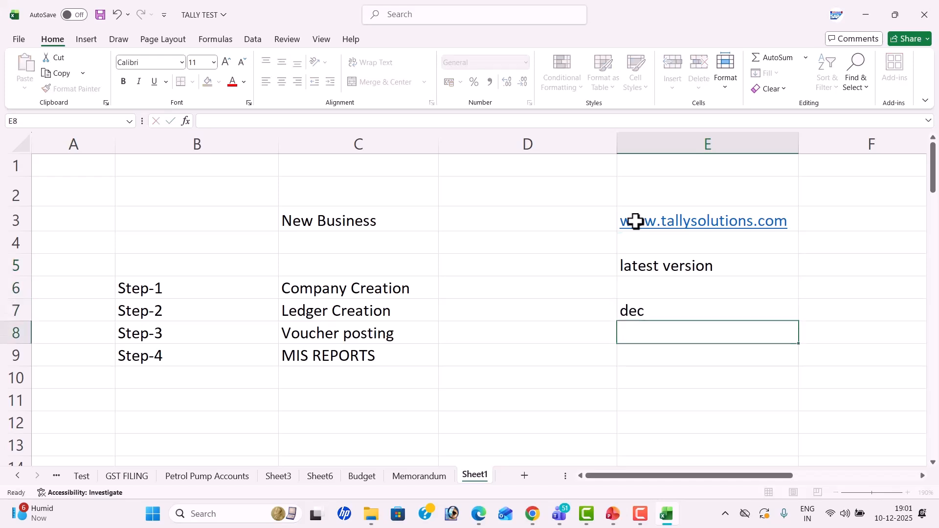
pyautogui.press('Up')
pyautogui.write('dE')
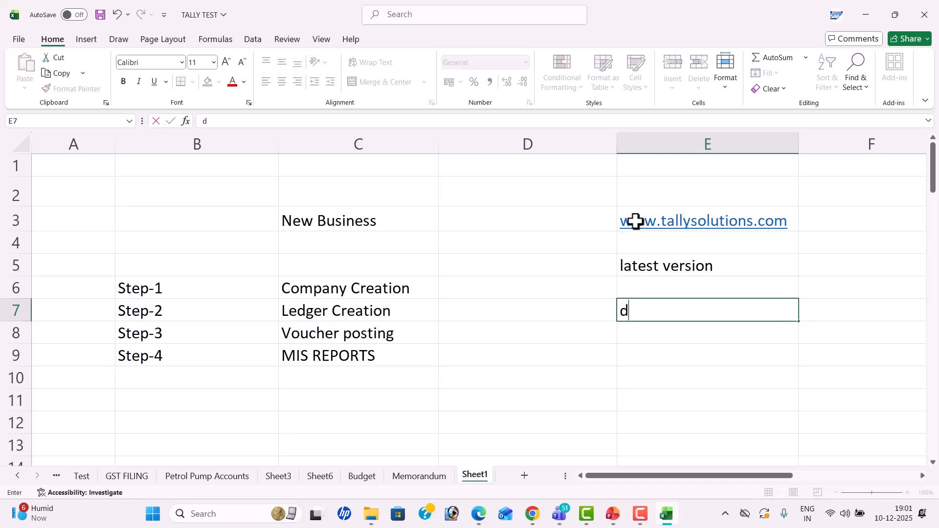
pyautogui.press('BackSpace')
pyautogui.press('BackSpace')
pyautogui.write('Dec -19')
pyautogui.press('Tab')
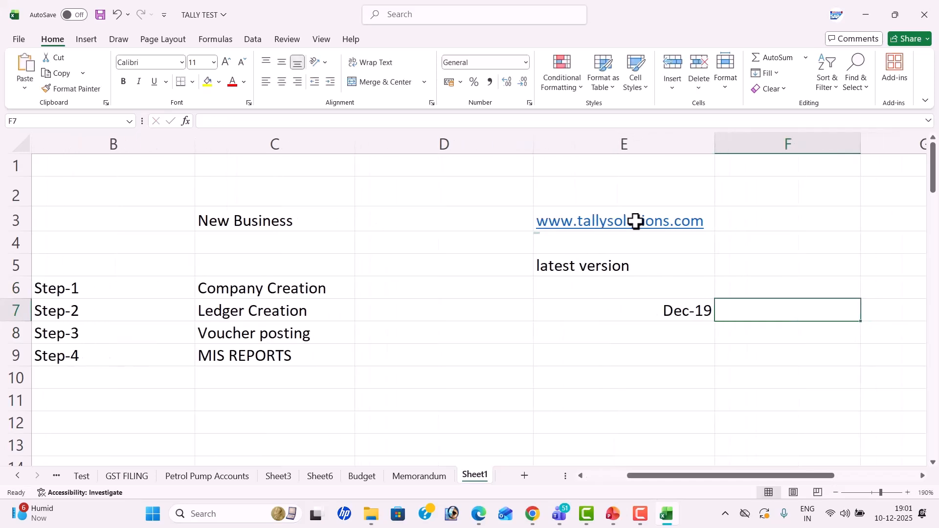
# Step: Start typing the Release note in E9
pyautogui.click(651, 352)
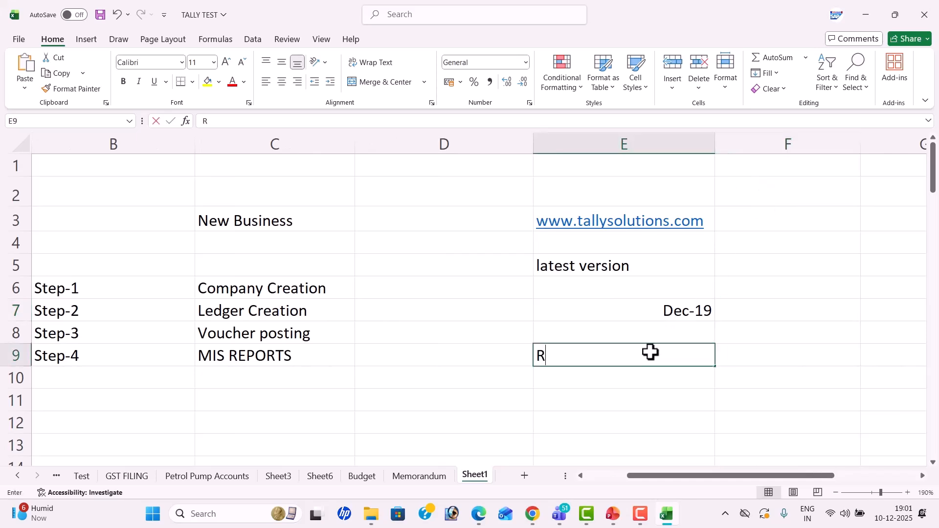
pyautogui.write('RR')
pyautogui.press('BackSpace')
pyautogui.write('ela')
pyautogui.press('BackSpace')
# Step: Finish 'Release 7.0' in E9 and fill the New Business heading in C3 yellow
pyautogui.write('ease 7.0')
pyautogui.press('Left')
pyautogui.click(344, 220)
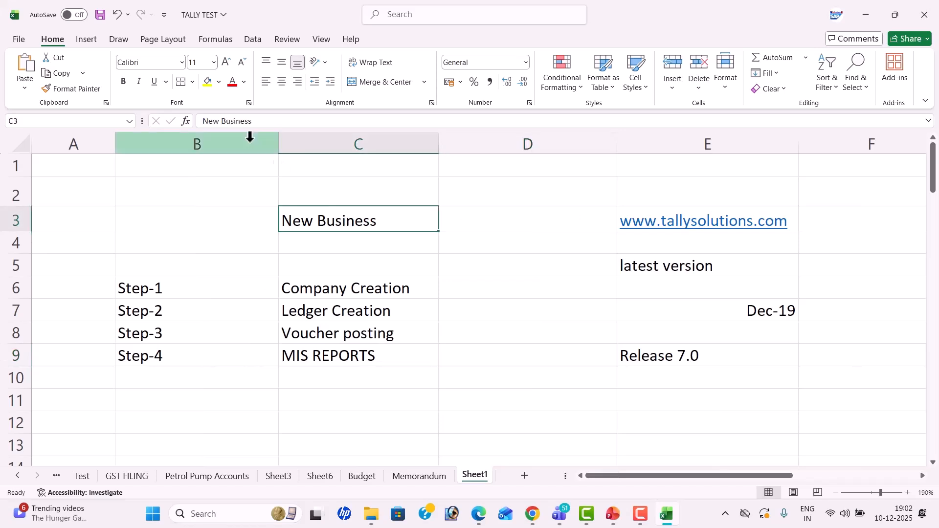
pyautogui.click(207, 82)
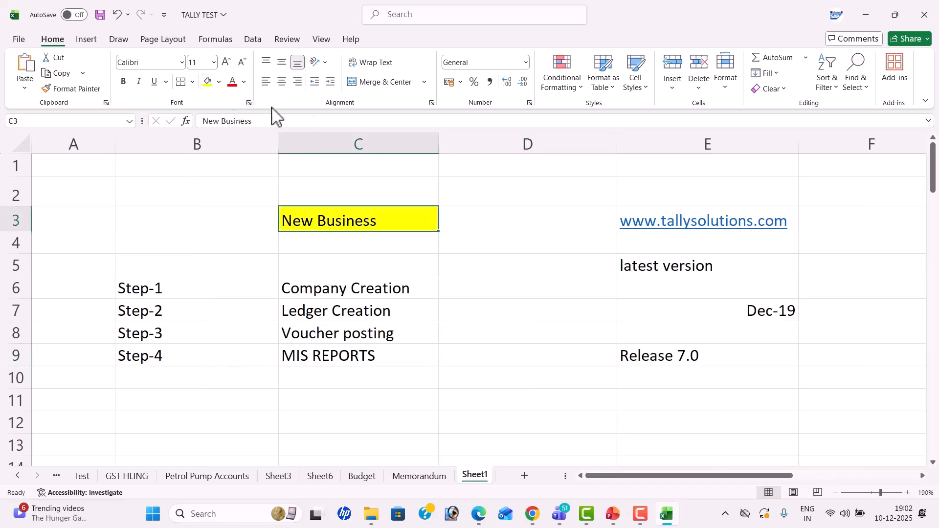
pyautogui.click(503, 185)
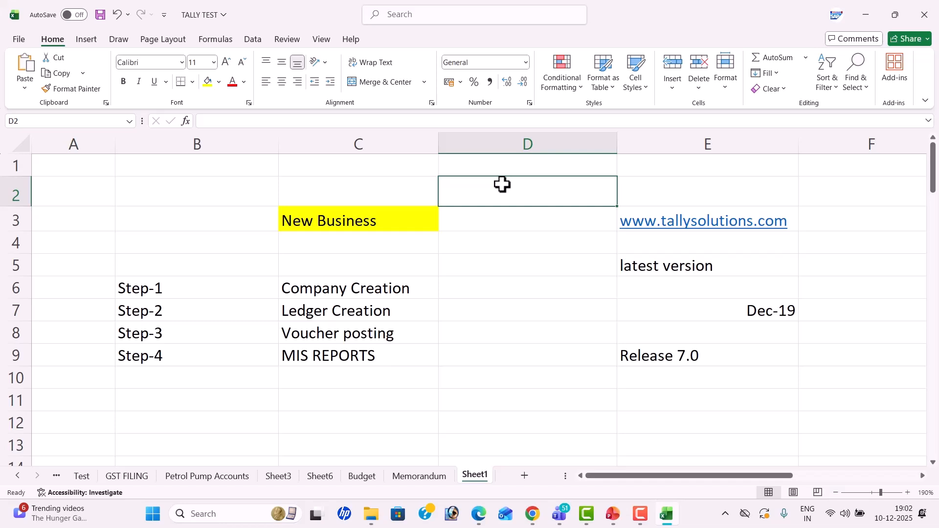
# Step: Enter 'DOWNLOAD' in D4 and 'INSTALL' in D5
pyautogui.moveTo(688, 196); pyautogui.dragTo(705, 370)
pyautogui.click(705, 371)
pyautogui.moveTo(686, 195); pyautogui.dragTo(694, 353)
pyautogui.click(522, 245)
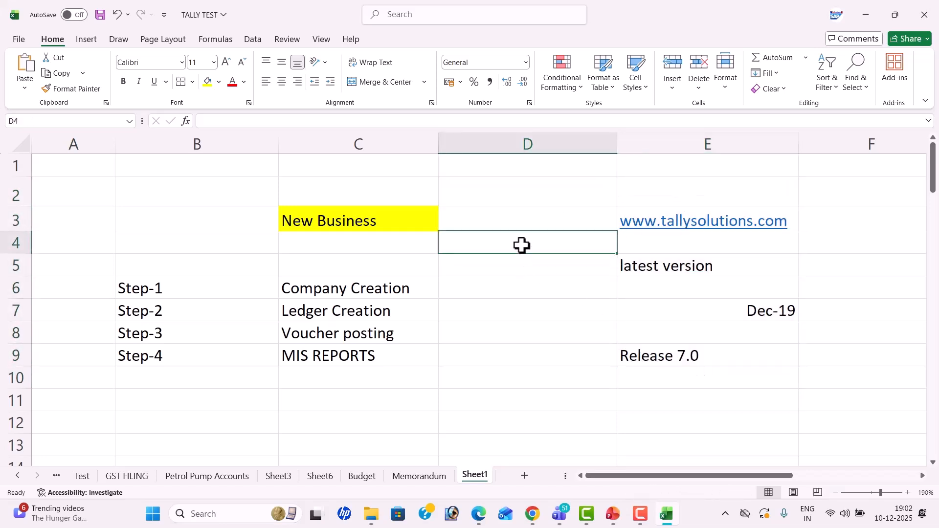
pyautogui.write('DOWNLO')
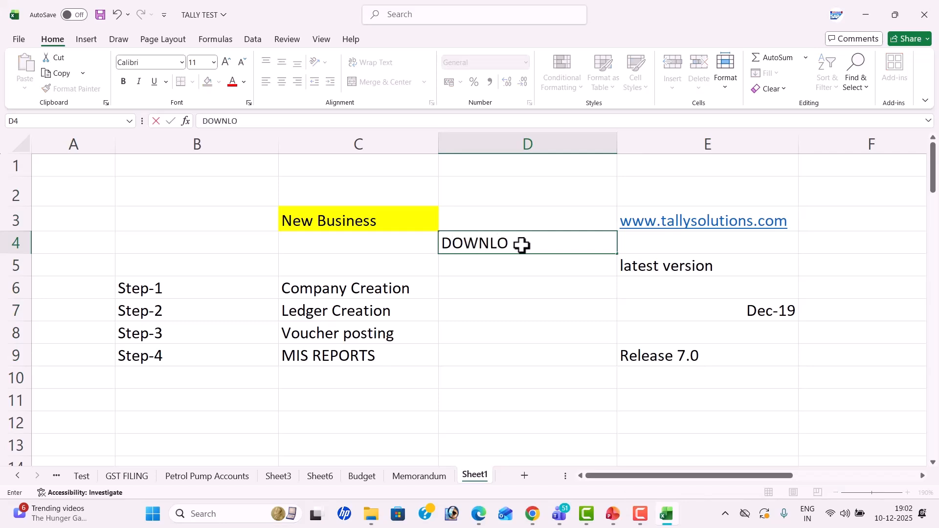
pyautogui.write('AD')
pyautogui.press('Return')
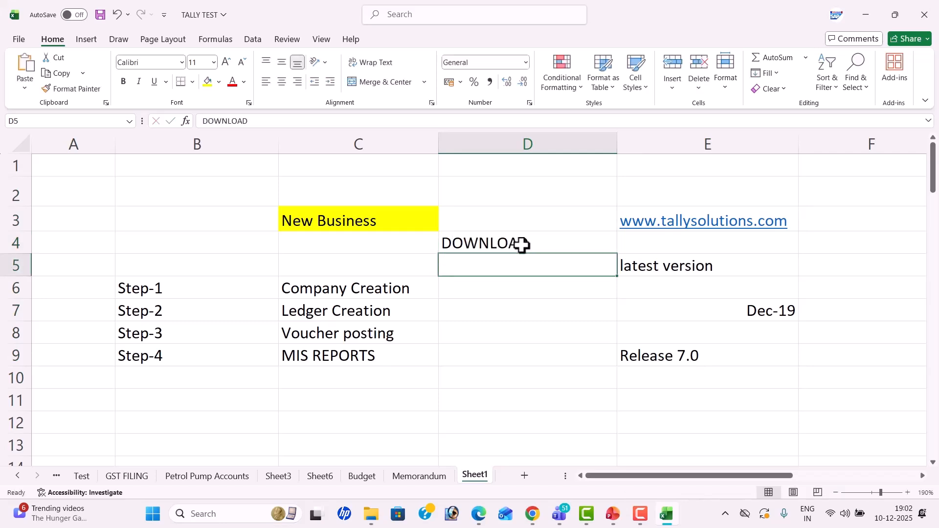
pyautogui.write('INSTALL')
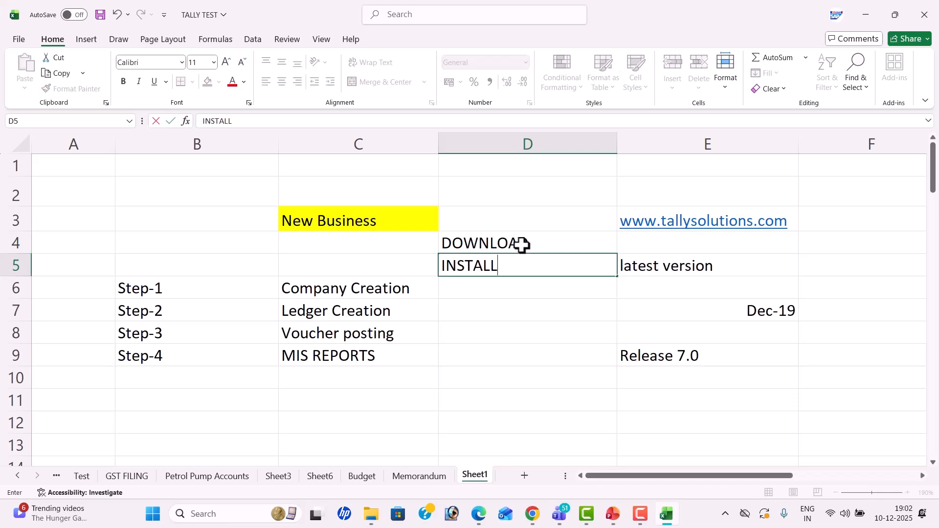
pyautogui.press('Return')
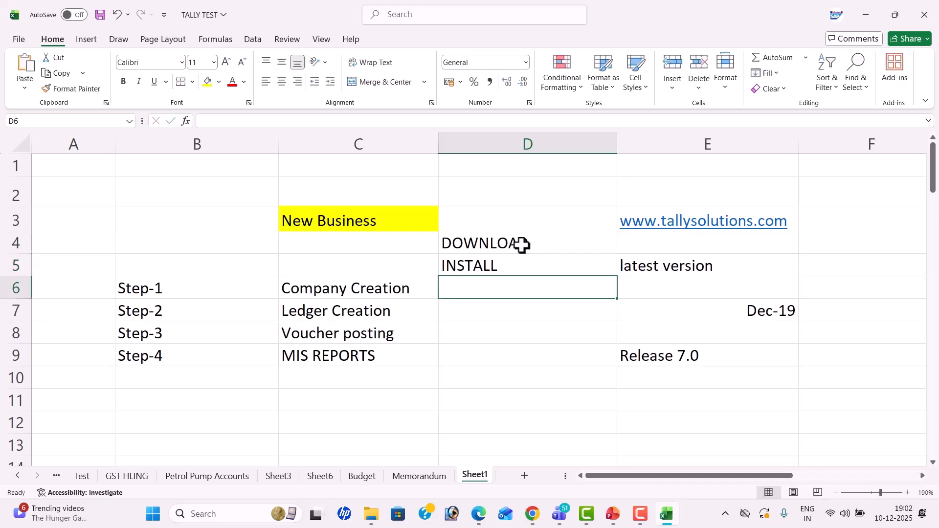
# Step: Centre the notes in D2:E10 horizontally
pyautogui.moveTo(552, 189); pyautogui.dragTo(705, 374)
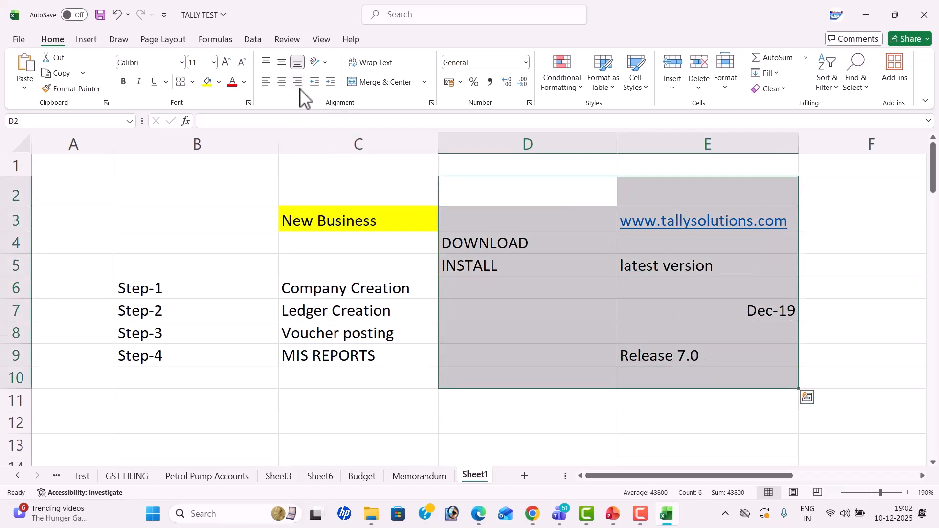
pyautogui.click(282, 81)
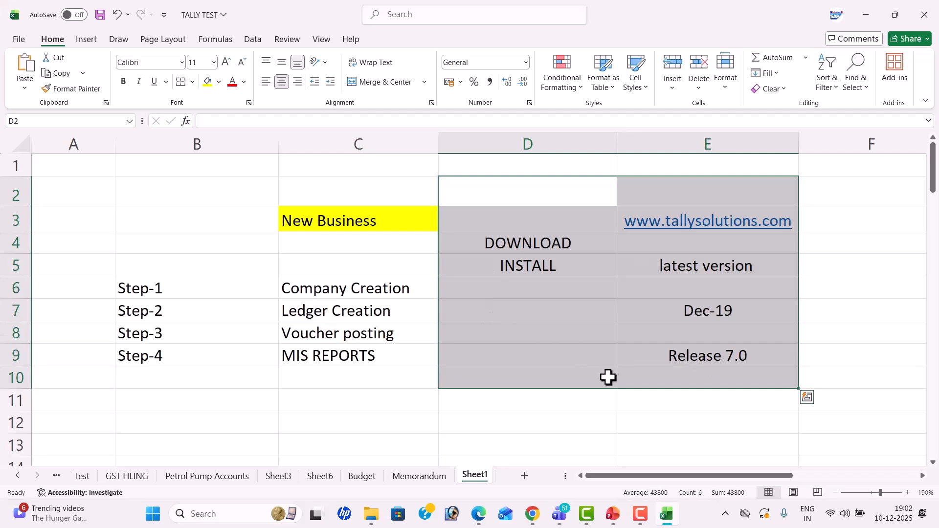
pyautogui.click(635, 377)
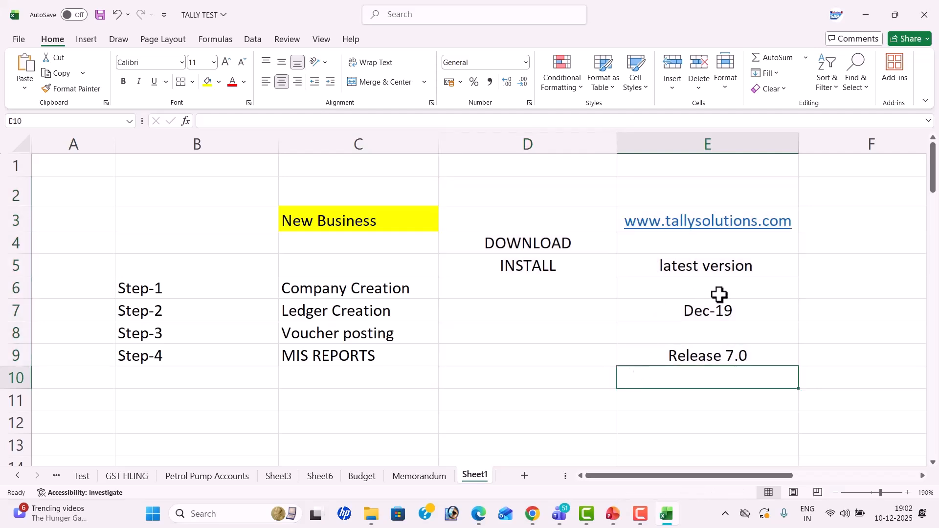
# Step: Change the E5 note to 'latest version 6.2'
pyautogui.doubleClick(768, 269)
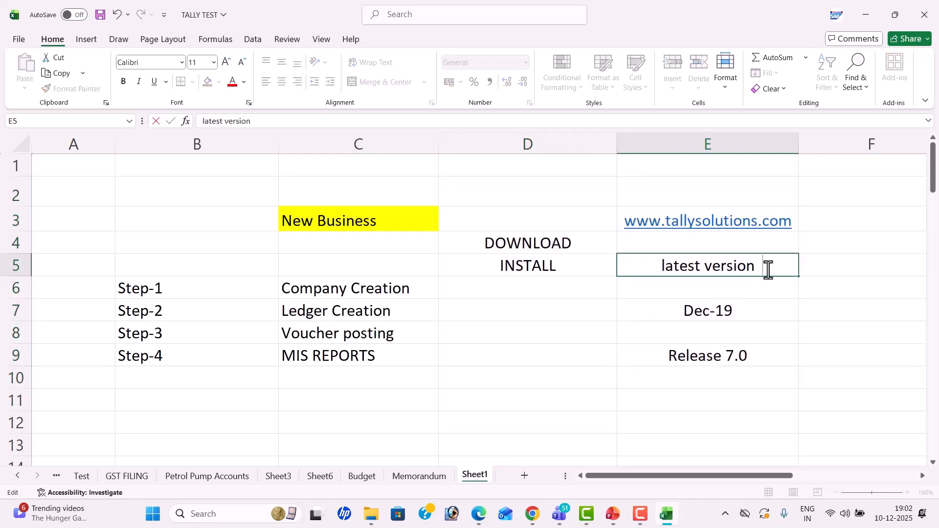
pyautogui.write('6.2')
pyautogui.click(646, 333)
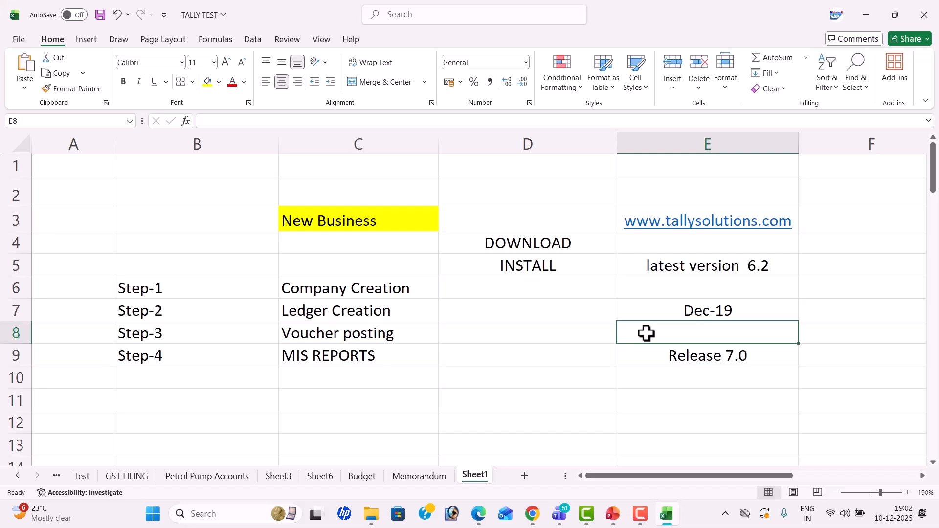
# Step: Type the label 'PROBLEM' in B3 and share the whole screen in the Teams meeting
pyautogui.click(199, 225)
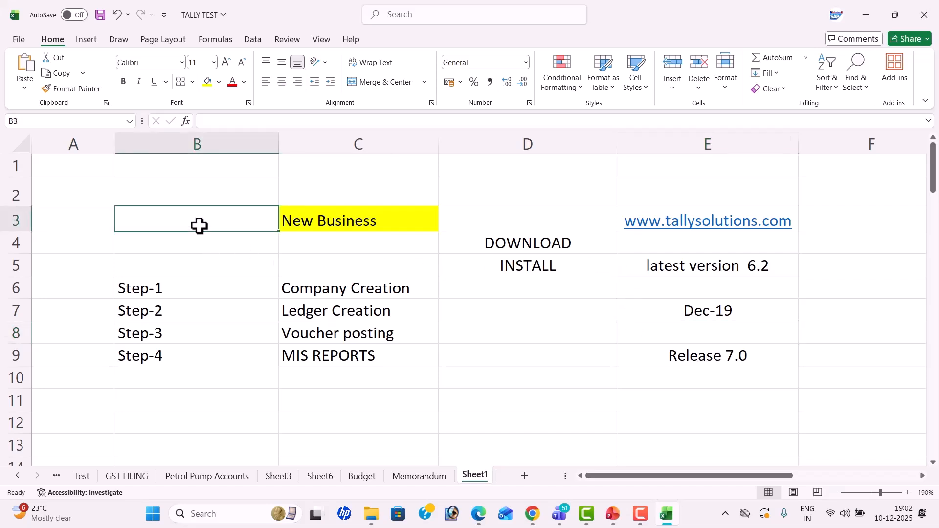
pyautogui.write('PROBLEM')
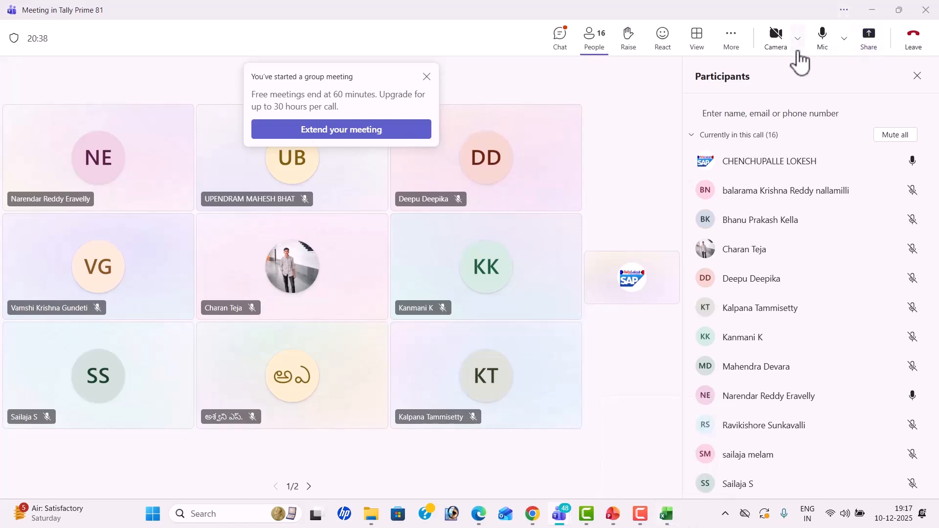
pyautogui.click(865, 44)
pyautogui.click(719, 207)
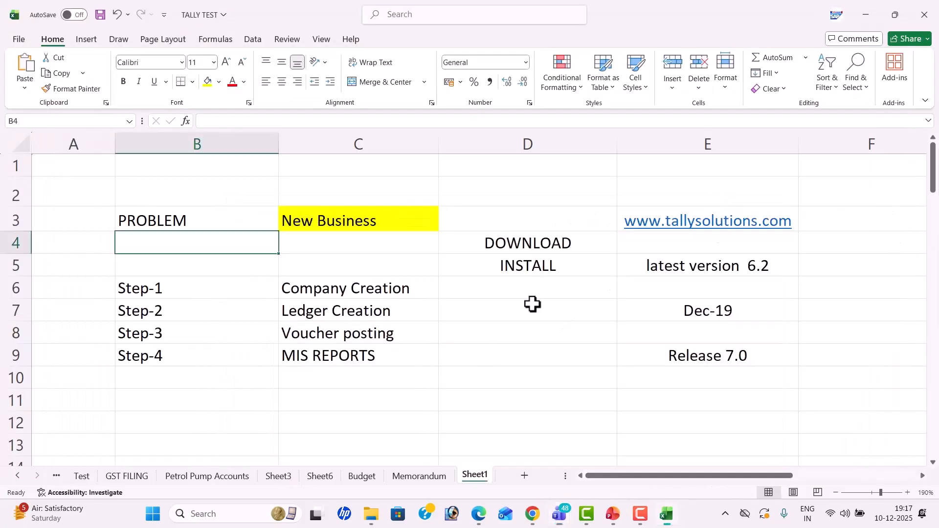
# Step: Save the TALLY TEST workbook to this PC with Ctrl+S
pyautogui.hotkey('ctrl', 's')
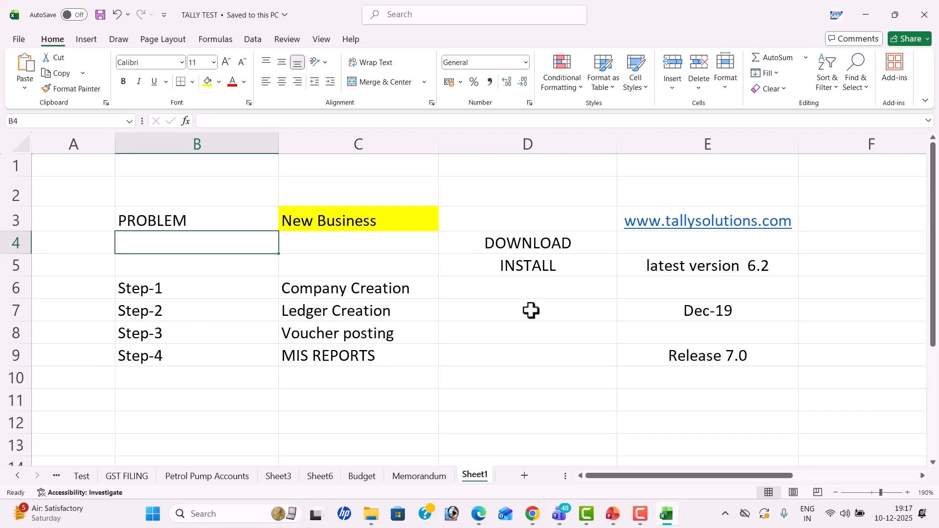
pyautogui.click(477, 326)
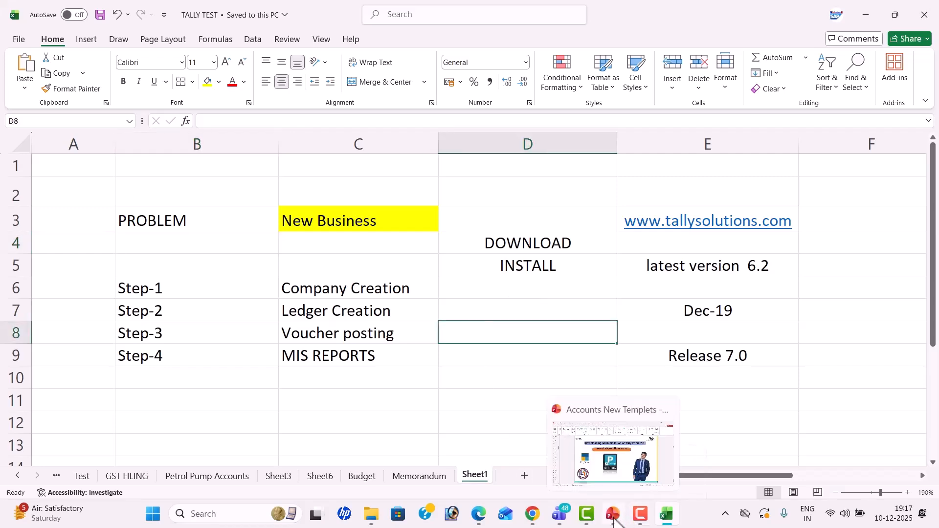
pyautogui.click(613, 513)
# Step: Save the Accounts New Templets deck and run its slideshow to the TallyPrime installation slide
pyautogui.click(101, 15)
pyautogui.click(806, 493)
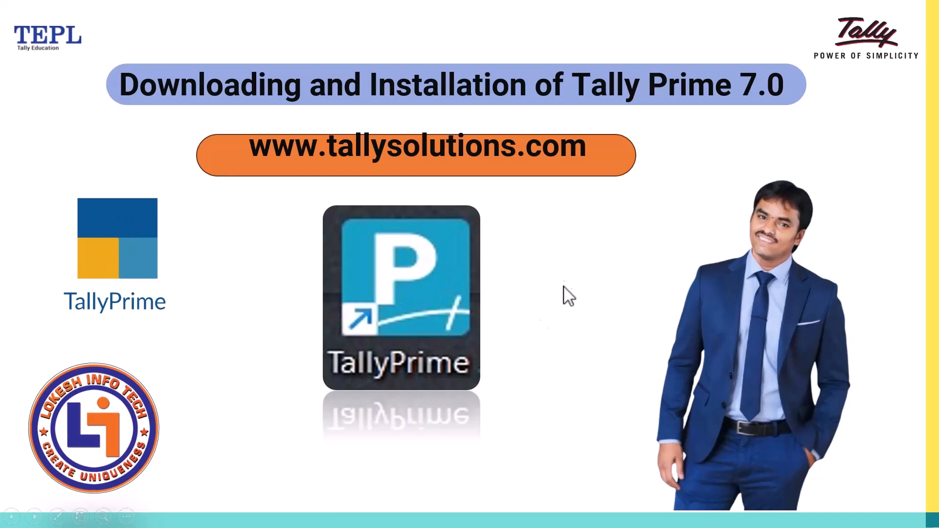
pyautogui.click(397, 293)
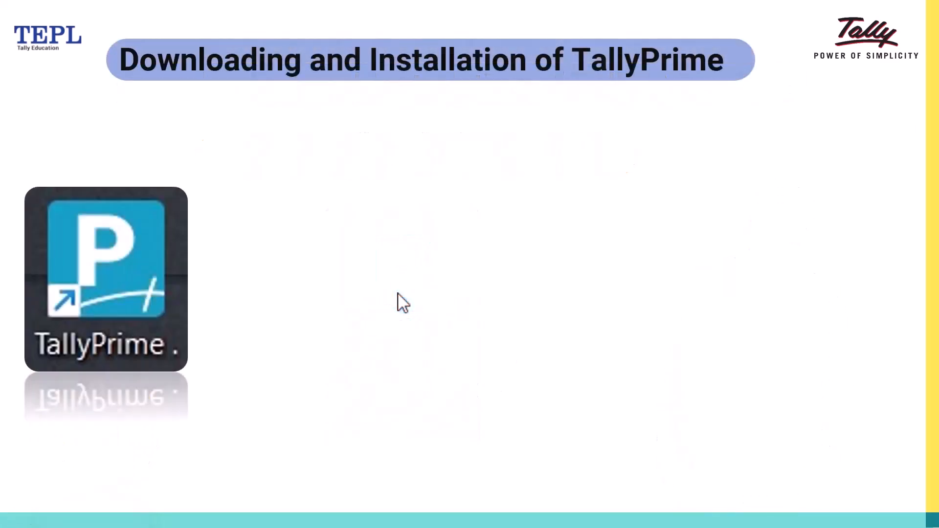
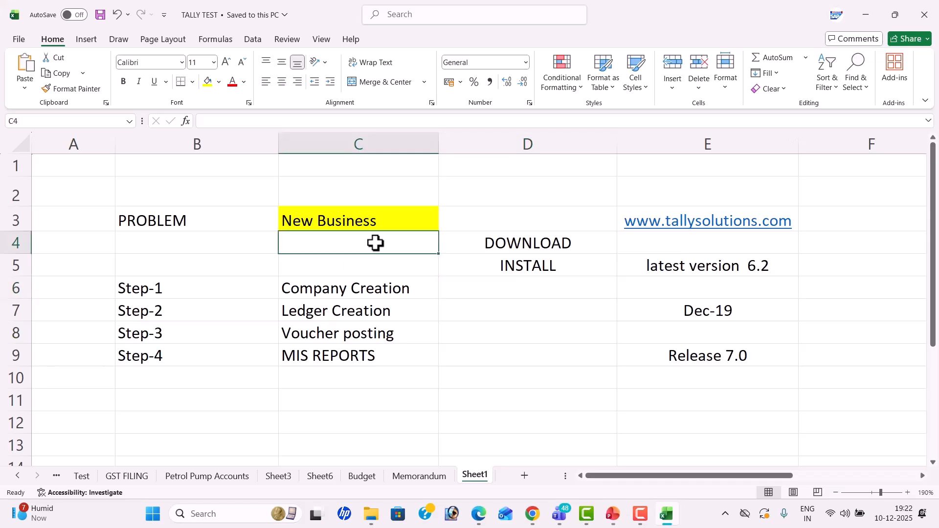
# Step: Give each of the Step-1 to Step-4 cells in B6:B9 a yellow fill
pyautogui.click(229, 291)
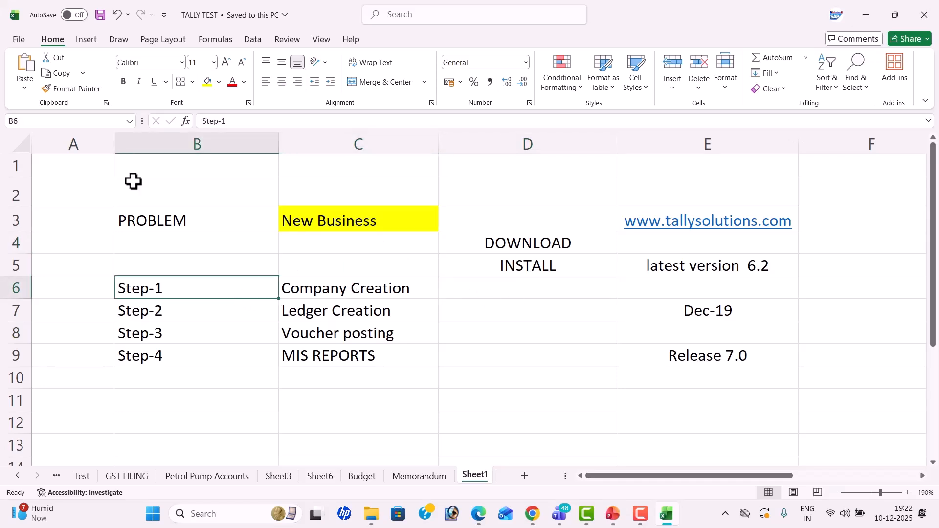
pyautogui.click(208, 82)
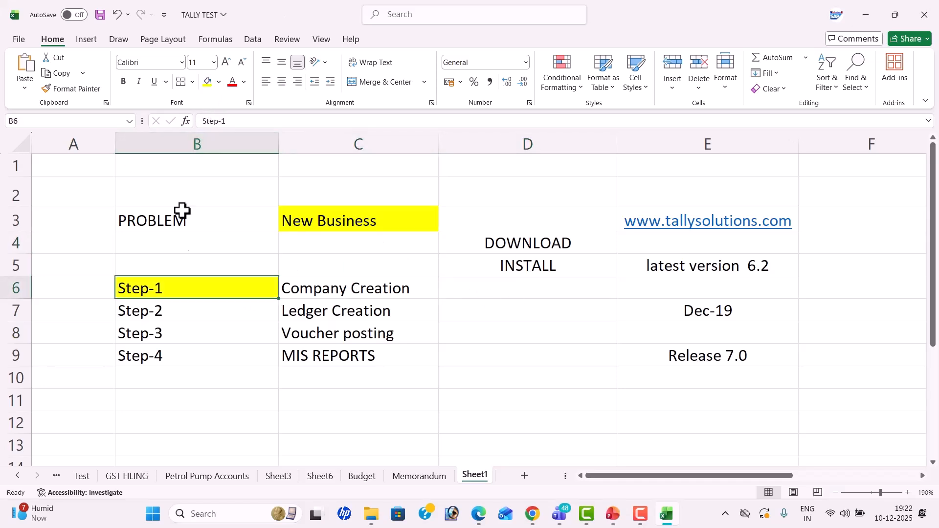
pyautogui.click(222, 318)
pyautogui.click(208, 82)
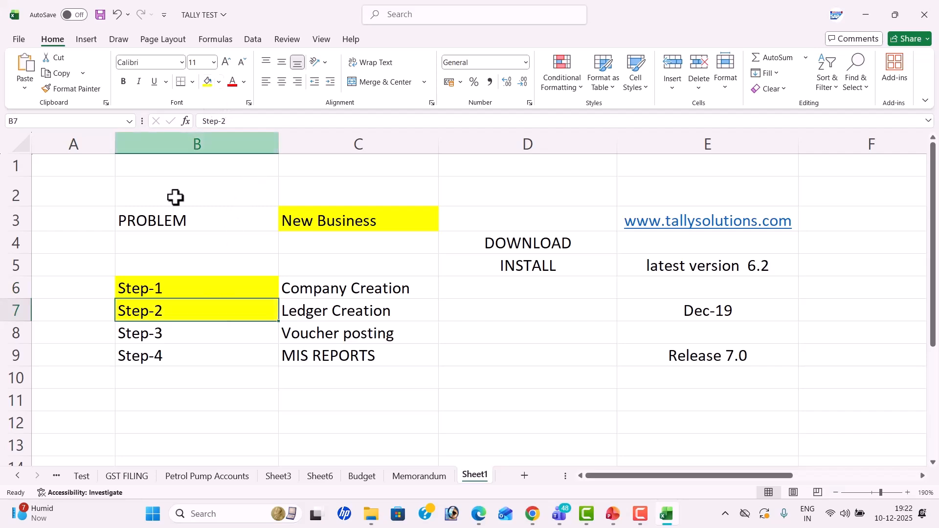
pyautogui.click(181, 332)
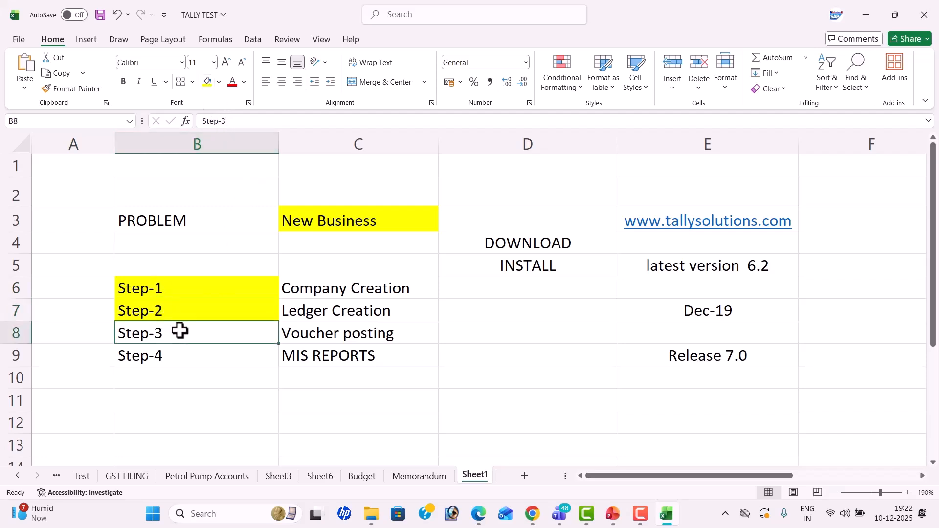
pyautogui.click(208, 82)
pyautogui.click(195, 354)
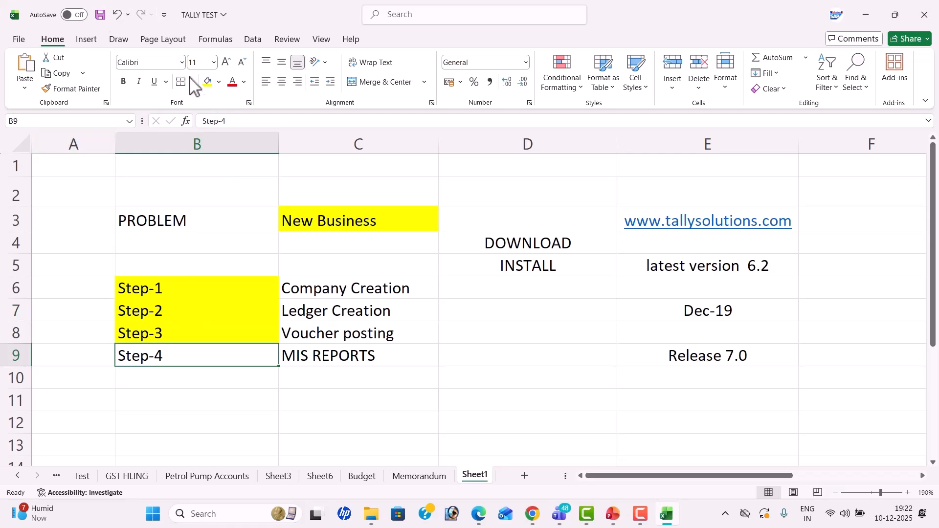
pyautogui.click(207, 82)
pyautogui.click(722, 397)
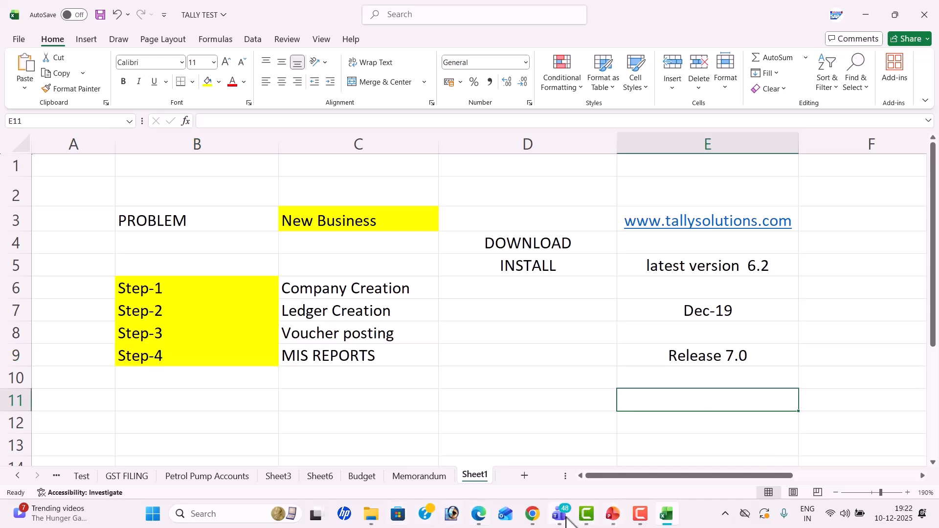
# Step: Glance at the LASYA PVT LTD problem PDF, minimize Edge, Excel and Teams, and close File Explorer
pyautogui.click(475, 518)
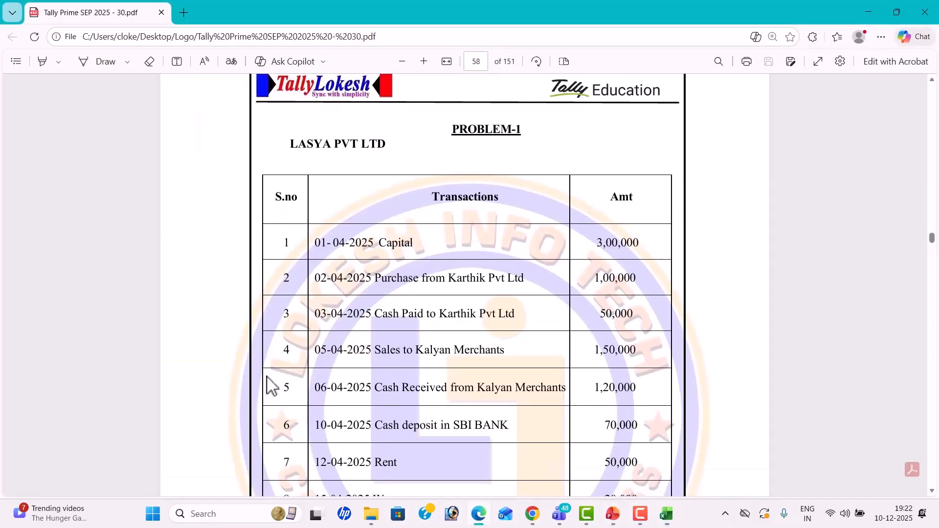
pyautogui.scroll(2, 450, 304)
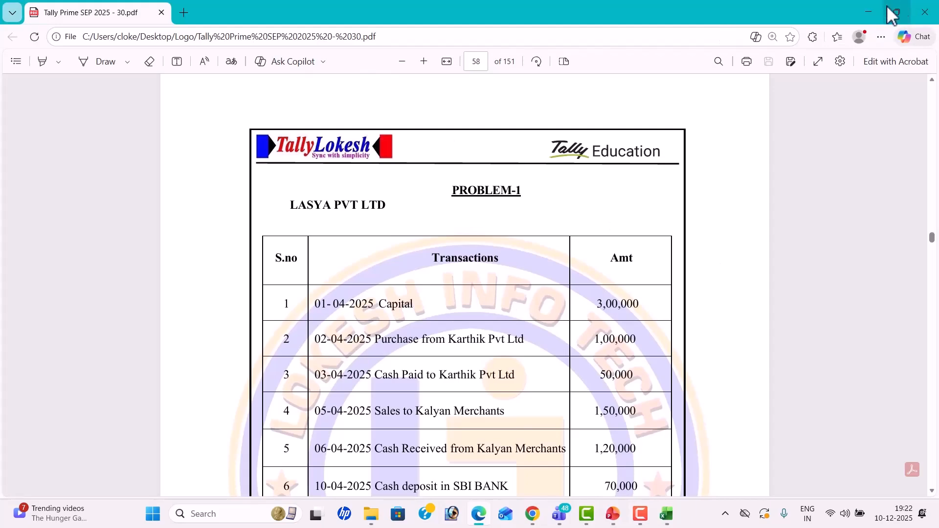
pyautogui.click(875, 14)
pyautogui.click(878, 12)
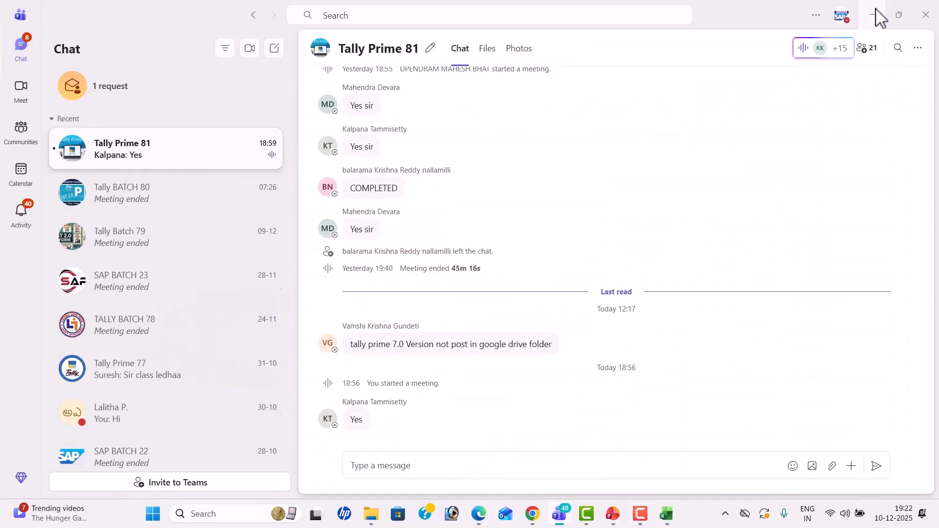
pyautogui.click(878, 14)
pyautogui.click(929, 15)
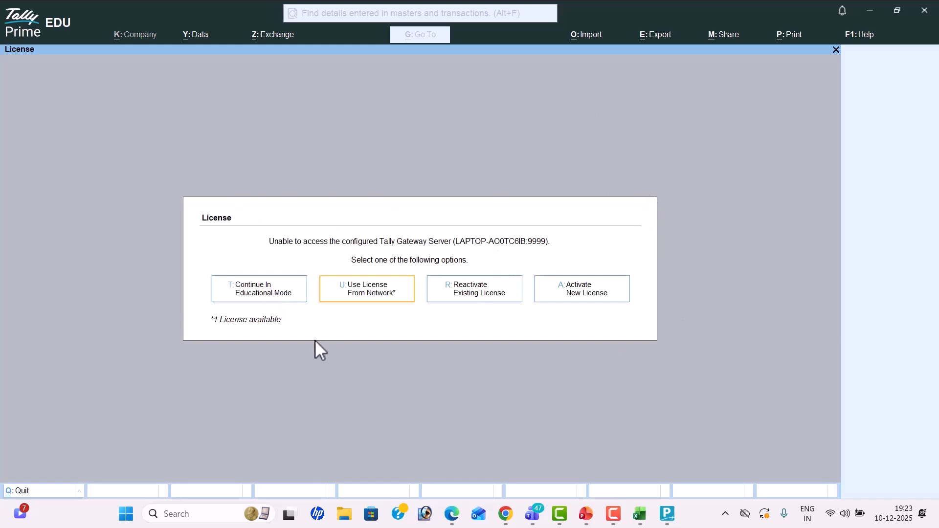
# Step: Continue in Educational Mode and shut the company Sivaji Pvt Ltd
pyautogui.click(261, 298)
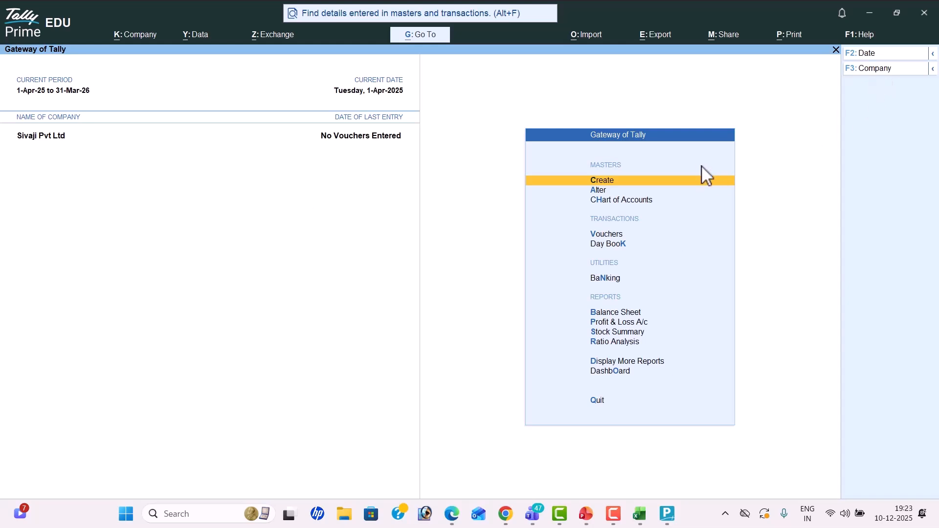
pyautogui.click(875, 71)
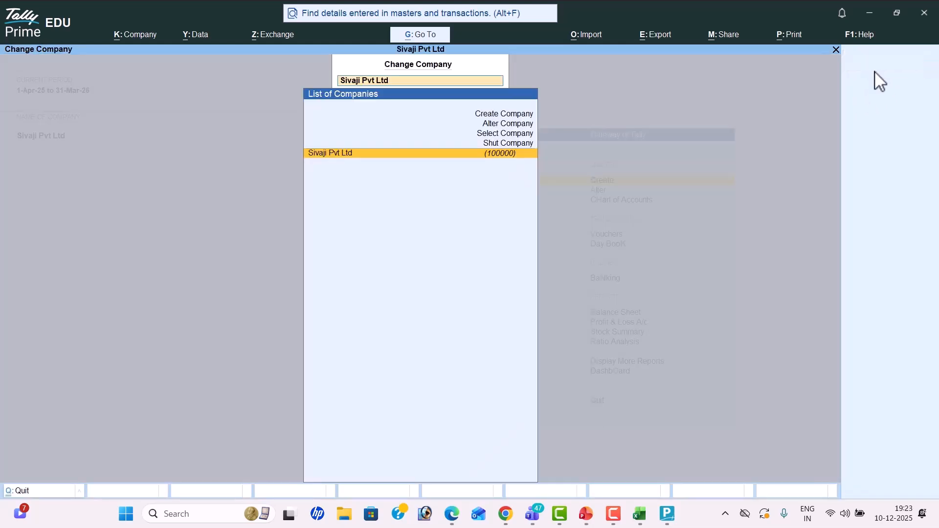
pyautogui.press('Up')
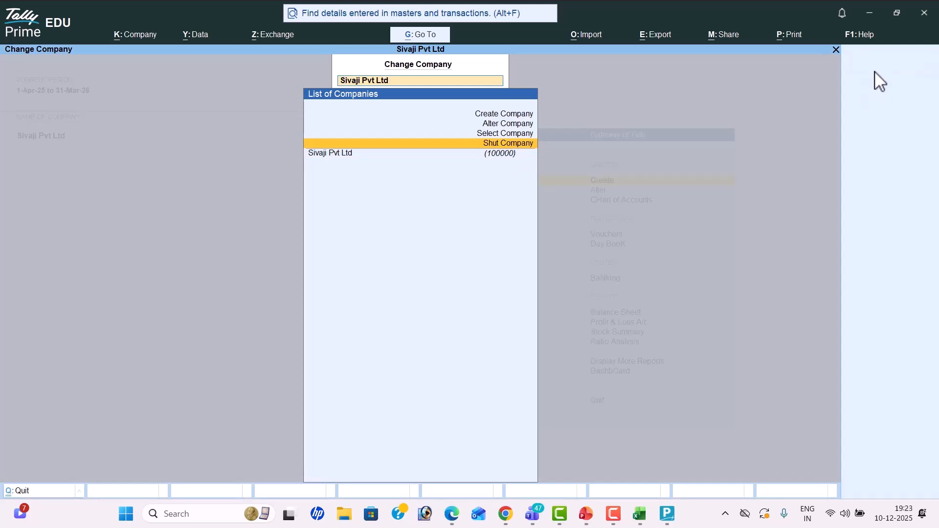
pyautogui.press('Return')
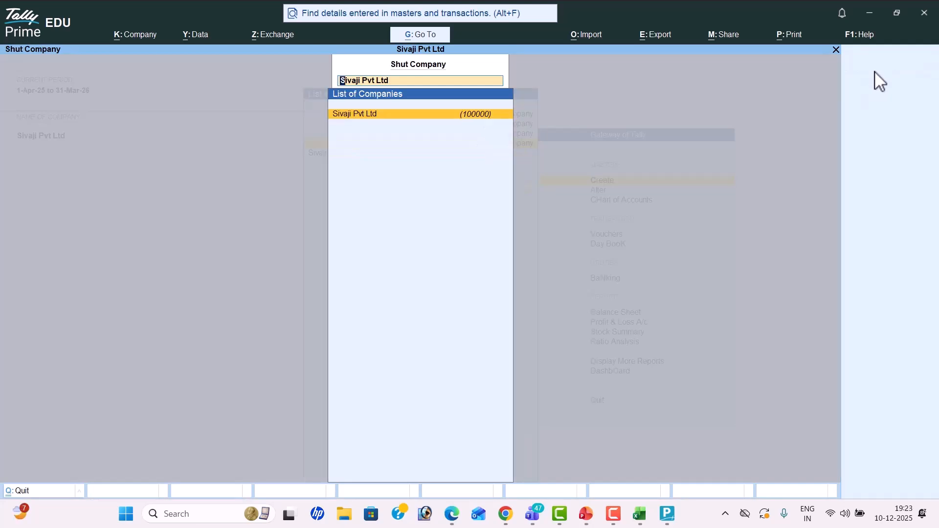
pyautogui.press('Return')
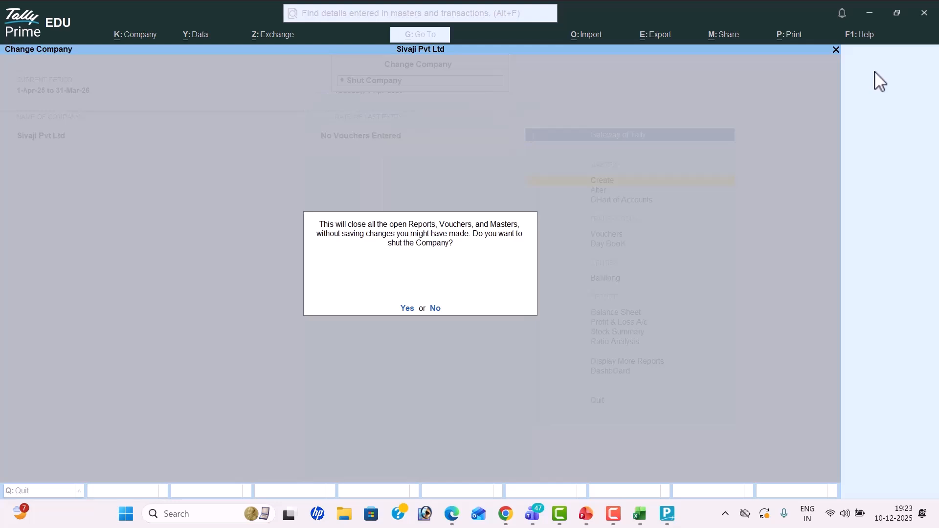
pyautogui.press('Return')
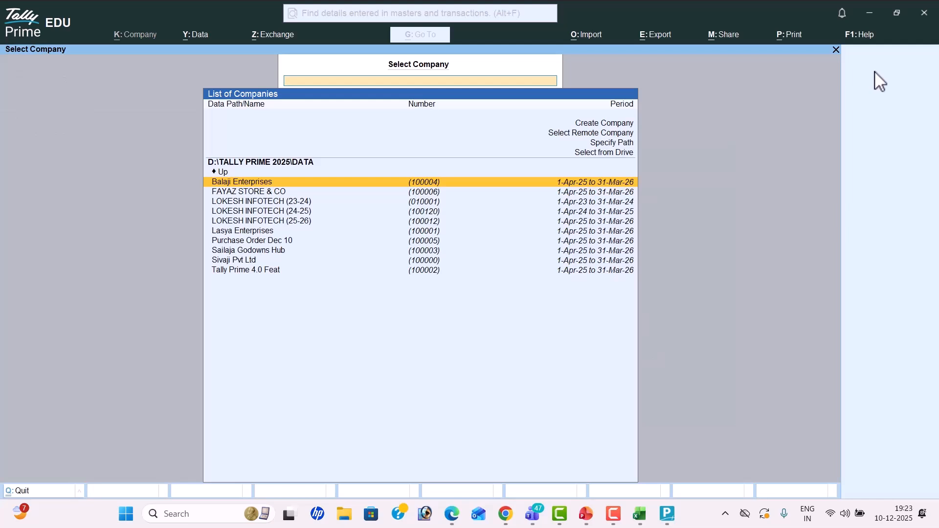
pyautogui.hotkey('alt', 'Tab')
pyautogui.hotkey('alt', 'Tab')
pyautogui.hotkey('alt', 'Tab')
pyautogui.hotkey('alt', 'Tab')
pyautogui.hotkey('alt', 'Tab')
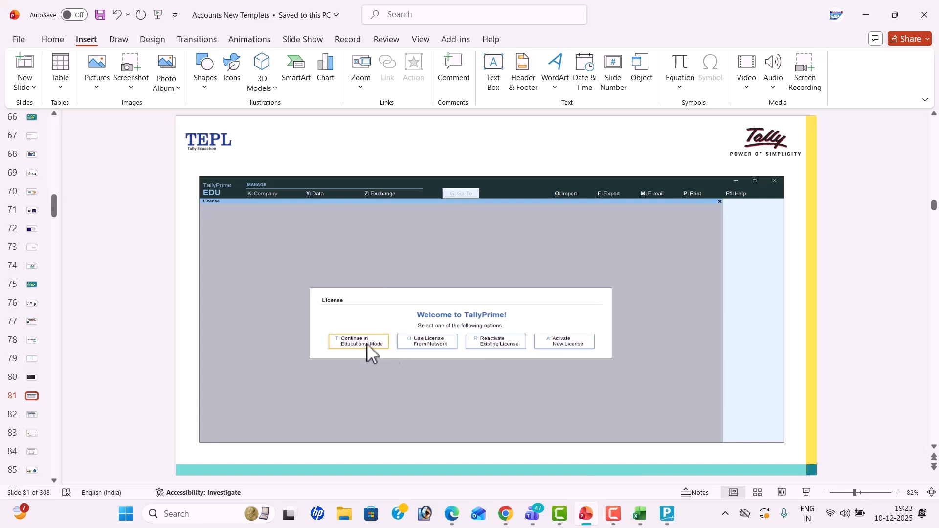
# Step: Advance the deck to slide 82, Company Creation, and return to TallyPrime
pyautogui.scroll(-1, 362, 346)
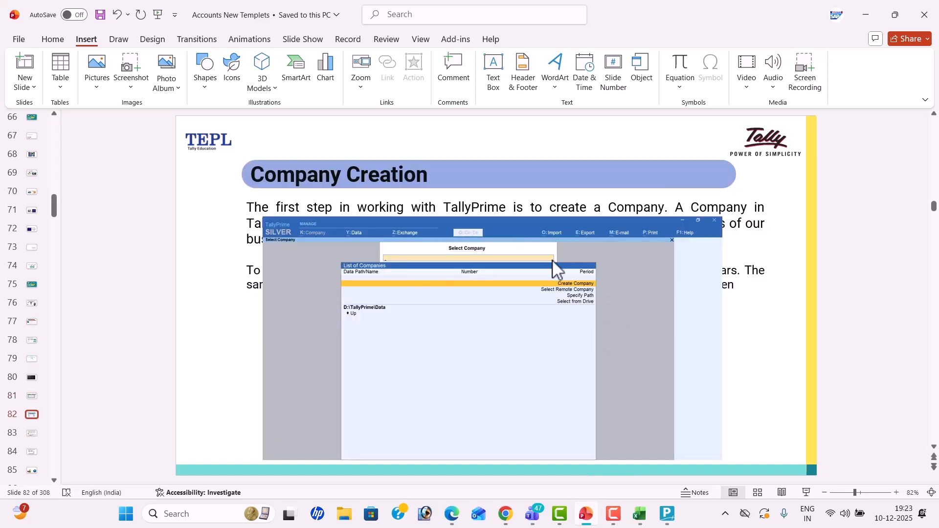
pyautogui.hotkey('alt', 'Tab')
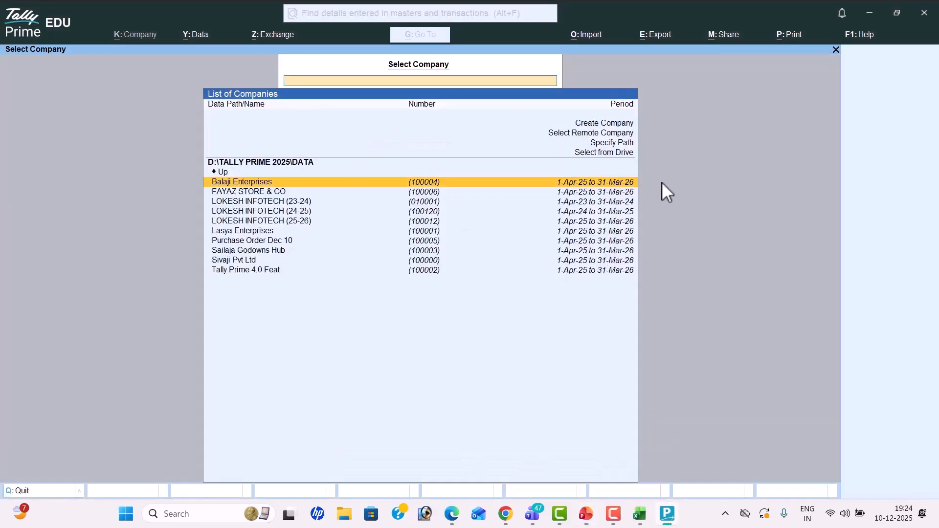
# Step: Start a new company and set all F12 Configure options to No
pyautogui.press('Up')
pyautogui.press('Up')
pyautogui.press('Up')
pyautogui.press('Up')
pyautogui.press('Up')
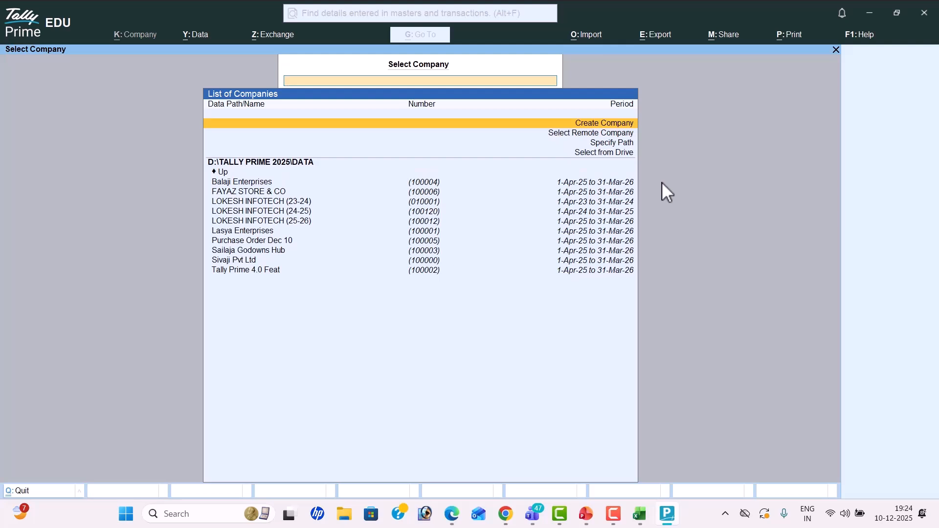
pyautogui.press('Return')
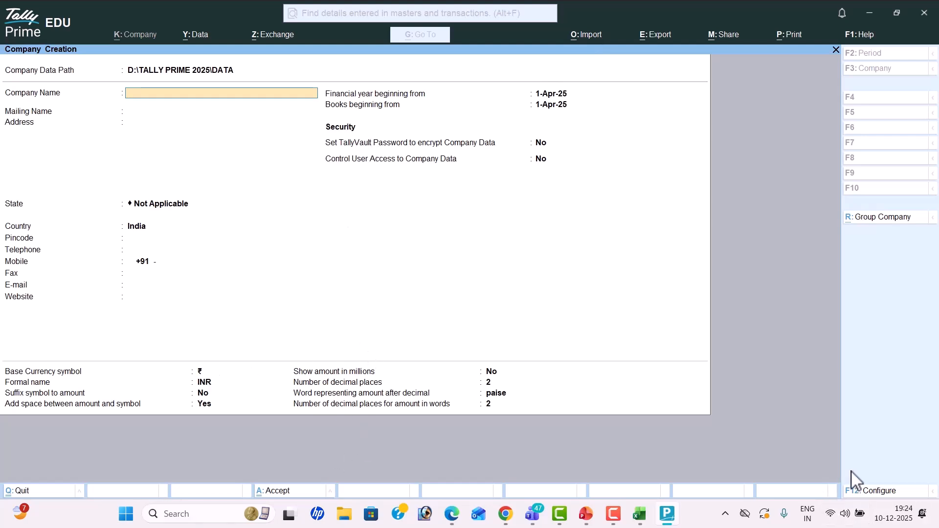
pyautogui.click(880, 492)
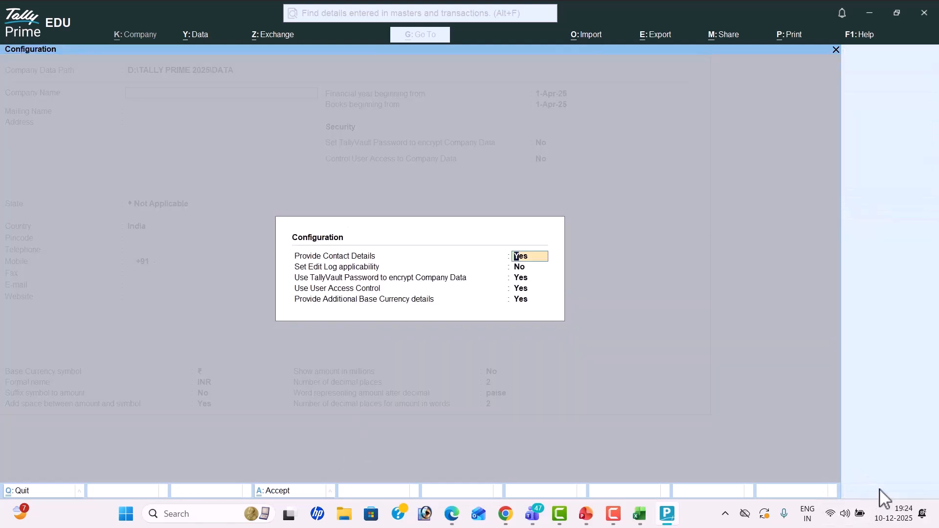
pyautogui.press('Return')
pyautogui.write('n')
pyautogui.press('Return')
pyautogui.write('n')
pyautogui.press('Return')
pyautogui.write('n')
pyautogui.press('Return')
pyautogui.write('n')
pyautogui.press('Return')
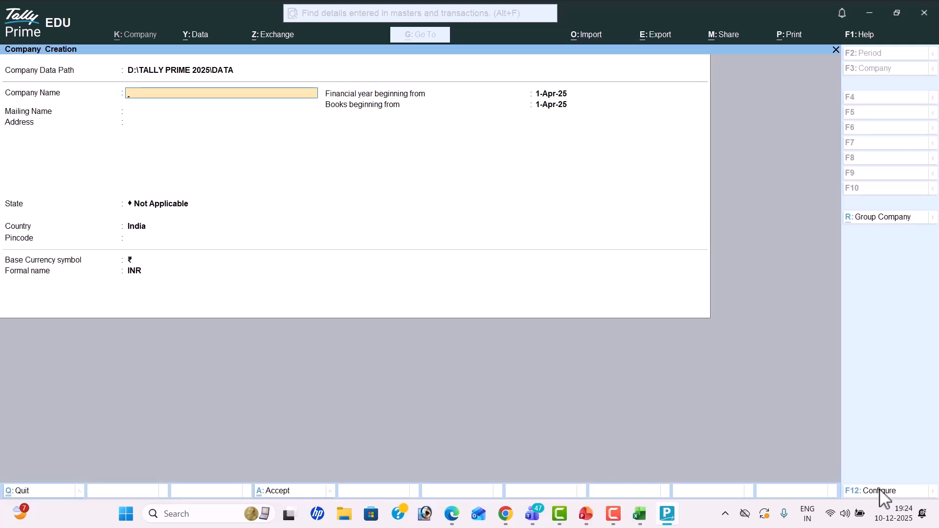
# Step: Set all F12 Configure options back to Yes, then view the LASYA PVT LTD problem PDF
pyautogui.click(881, 491)
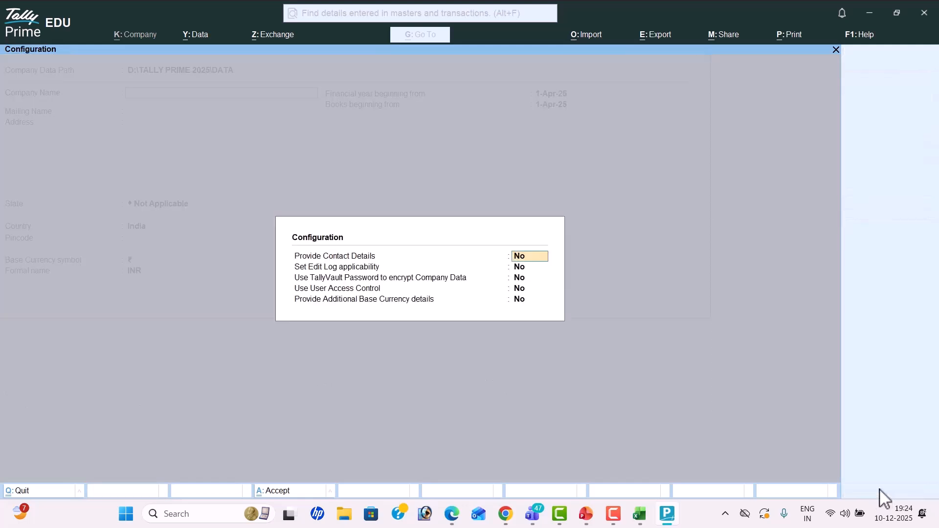
pyautogui.write('y')
pyautogui.press('Return')
pyautogui.press('Return')
pyautogui.write('y')
pyautogui.press('Return')
pyautogui.write('y')
pyautogui.press('Return')
pyautogui.write('y')
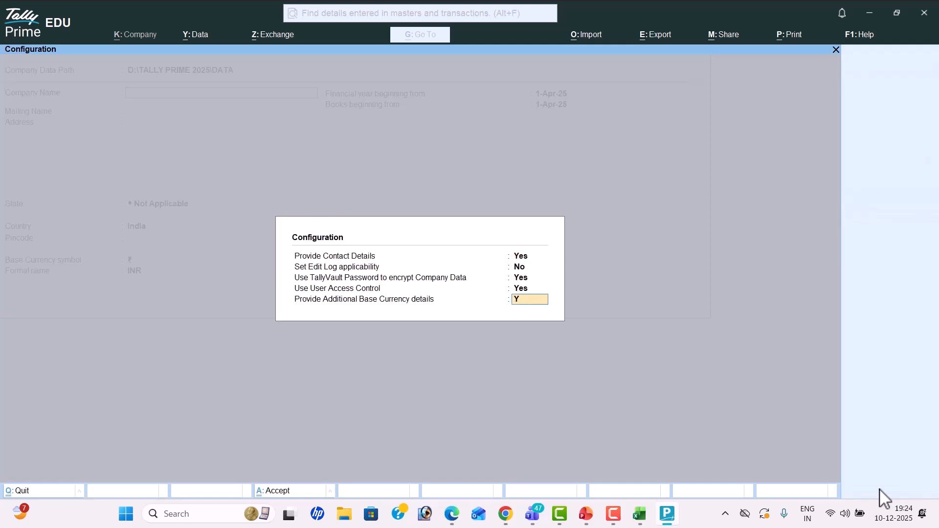
pyautogui.press('Return')
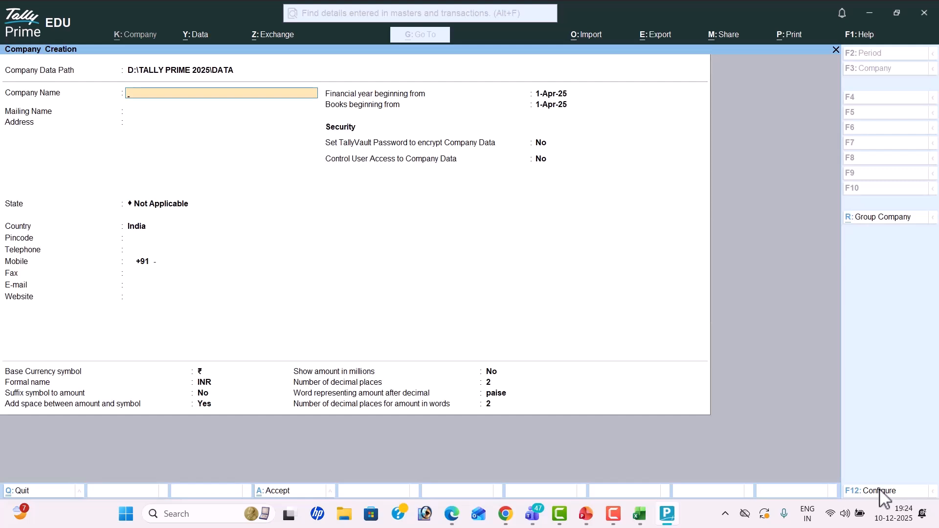
pyautogui.hotkey('alt', 'Tab')
pyautogui.press('Tab')
pyautogui.press('Tab')
pyautogui.press('Tab')
pyautogui.press('Tab')
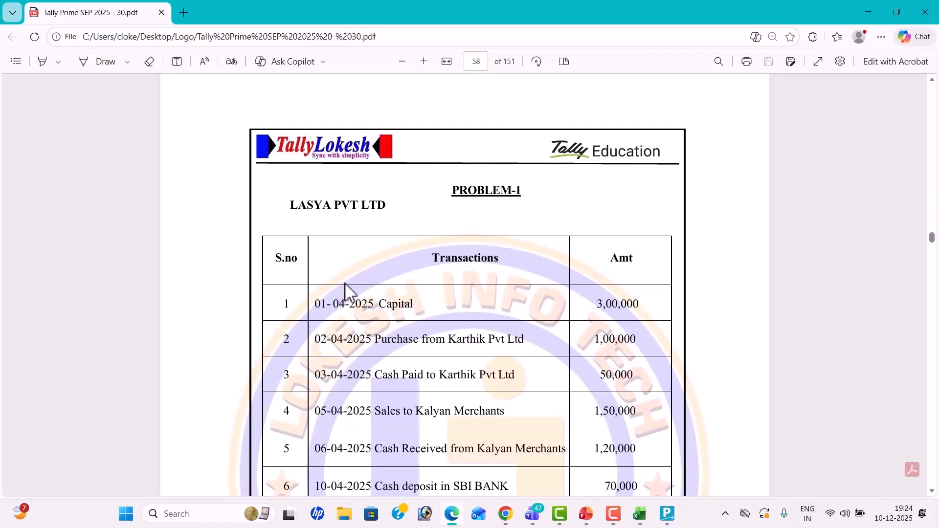
# Step: Name the company LASYA PVT LTD DEC 10 and enter its mailing address with a cell-number line
pyautogui.hotkey('alt', 'Tab')
pyautogui.write('LASYA PV')
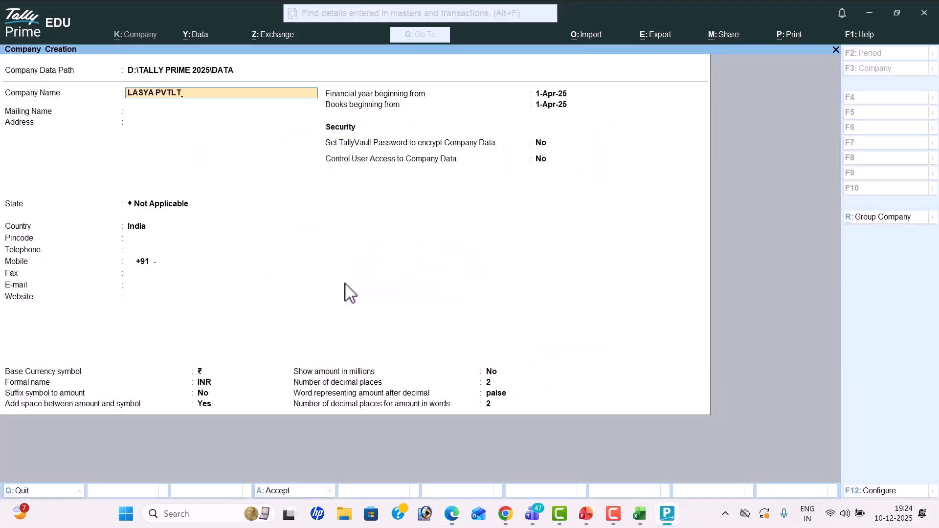
pyautogui.write('T LTD DEC 10')
pyautogui.press('Return')
pyautogui.press('Return')
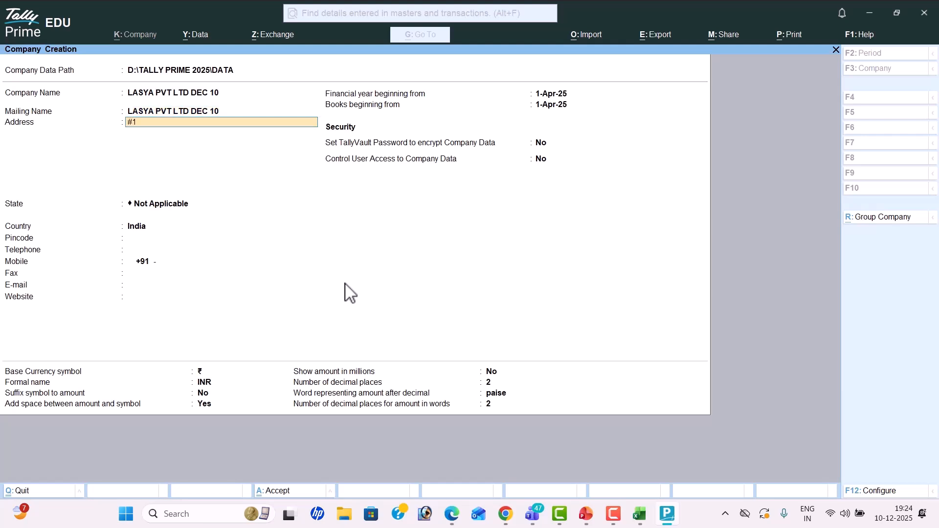
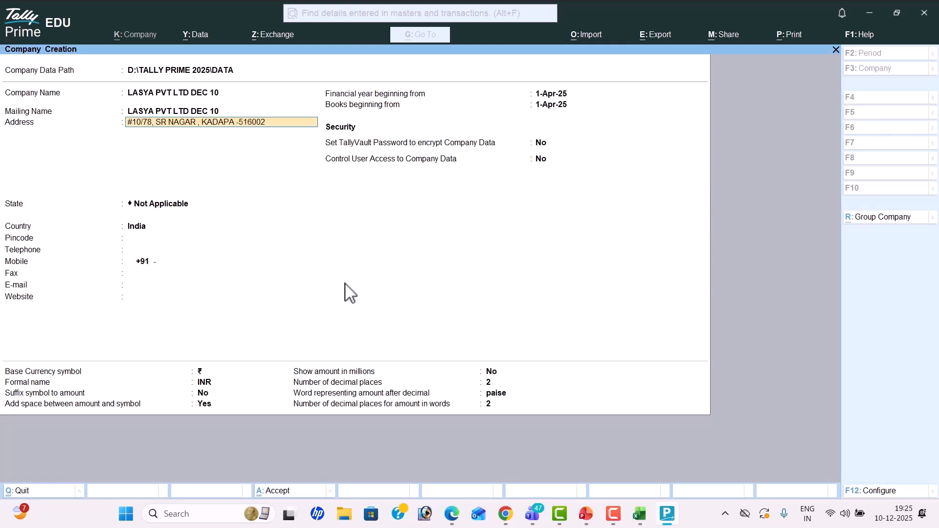
pyautogui.press('Return')
pyautogui.write('CELL NO')
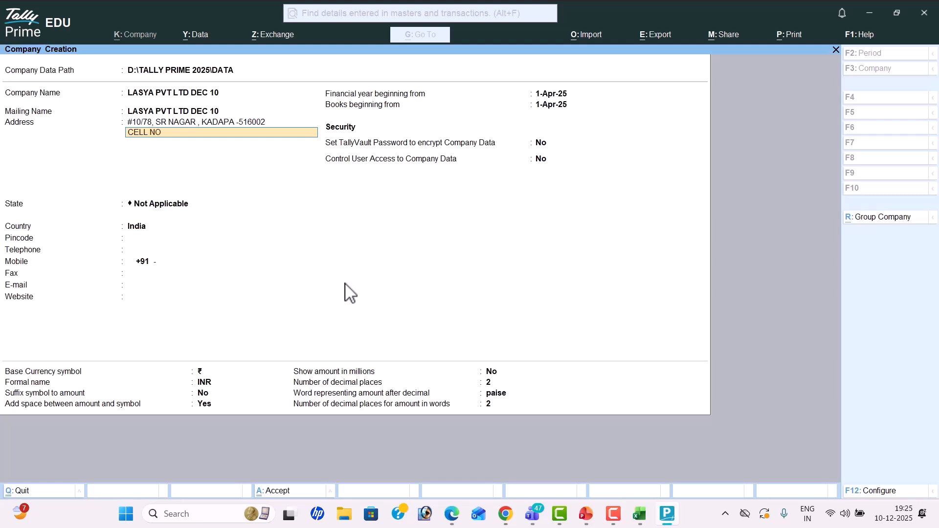
pyautogui.press('Return')
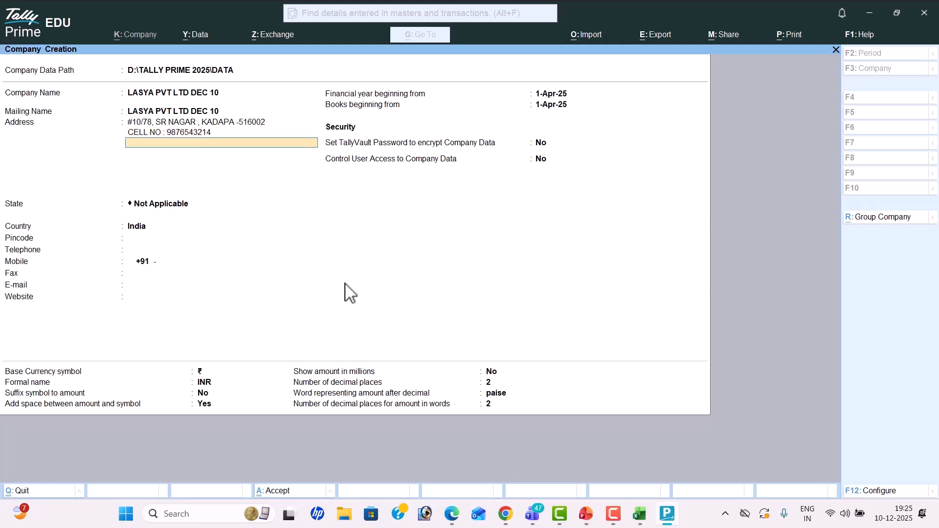
pyautogui.press('Return')
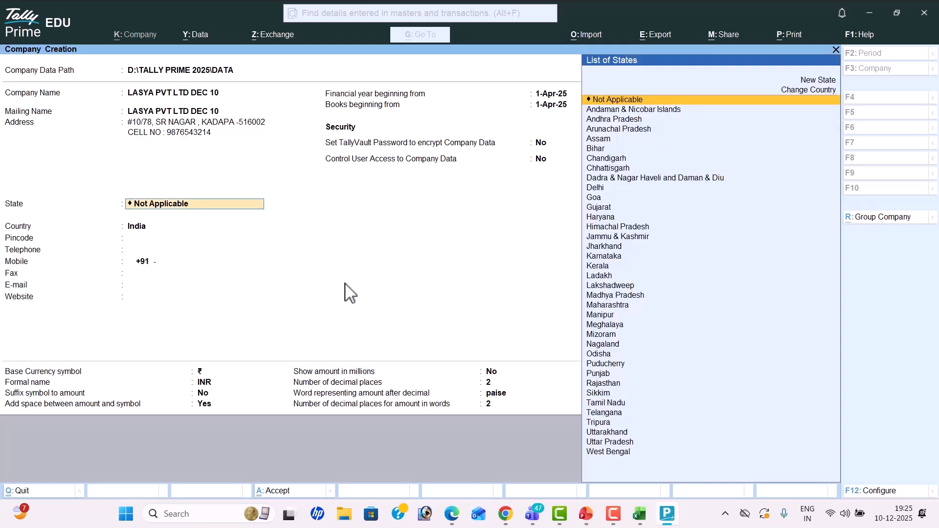
# Step: Set the company state to Andhra Pradesh and enter its pincode
pyautogui.press('Down')
pyautogui.press('Down')
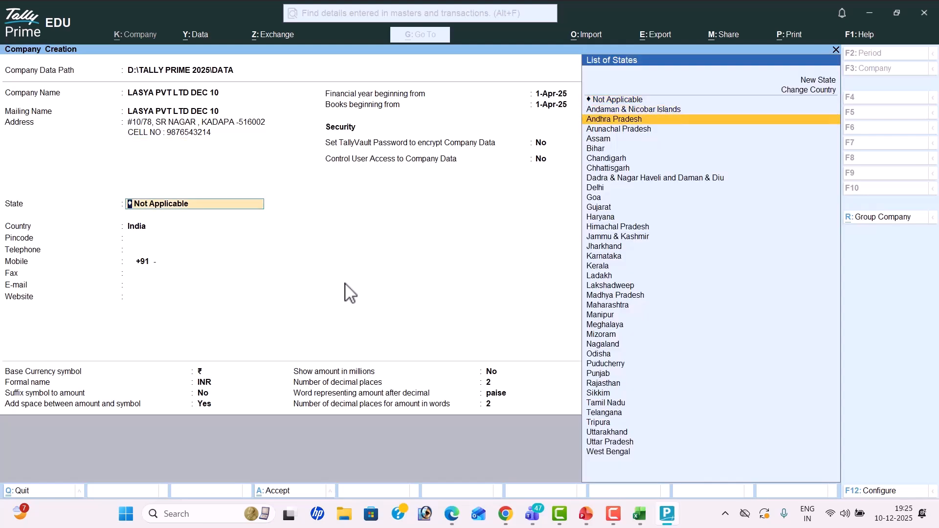
pyautogui.press('Return')
pyautogui.write('516002')
pyautogui.press('Return')
# Step: Fill in the company's telephone, mobile, fax, e-mail and website details
pyautogui.write('987654321')
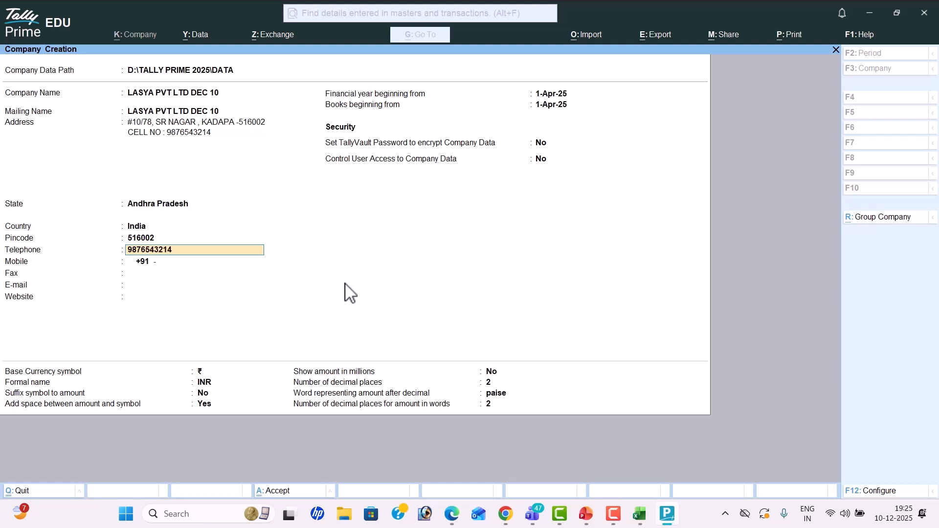
pyautogui.press('Return')
pyautogui.press('Return')
pyautogui.write('85471255')
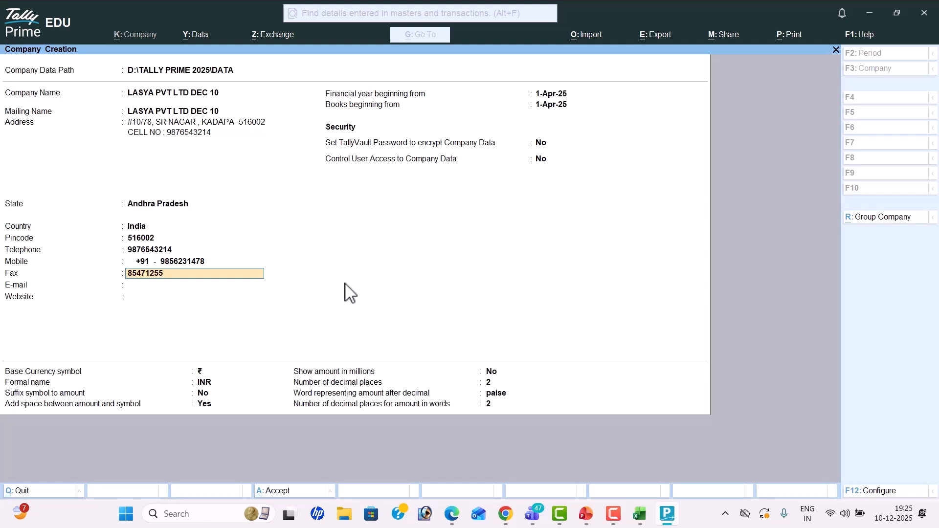
pyautogui.press('Return')
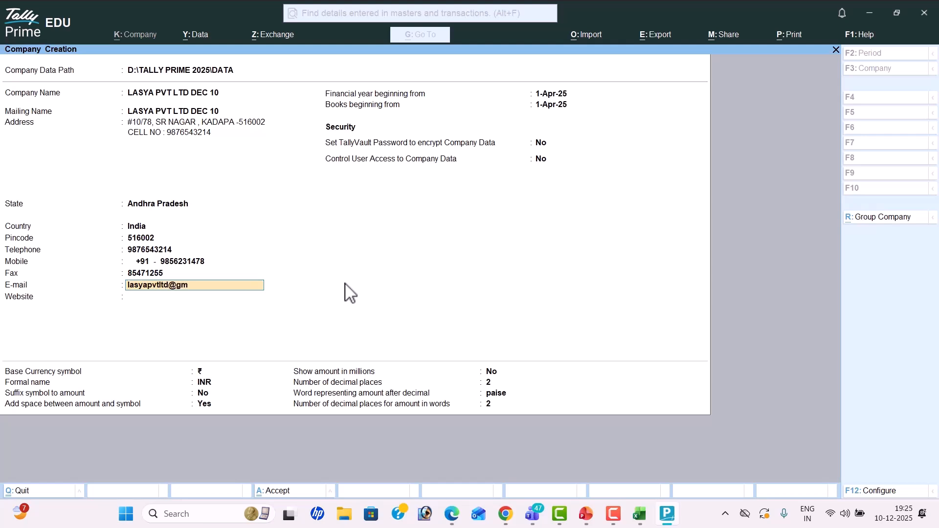
pyautogui.press('Return')
pyautogui.write('www.lasyapv')
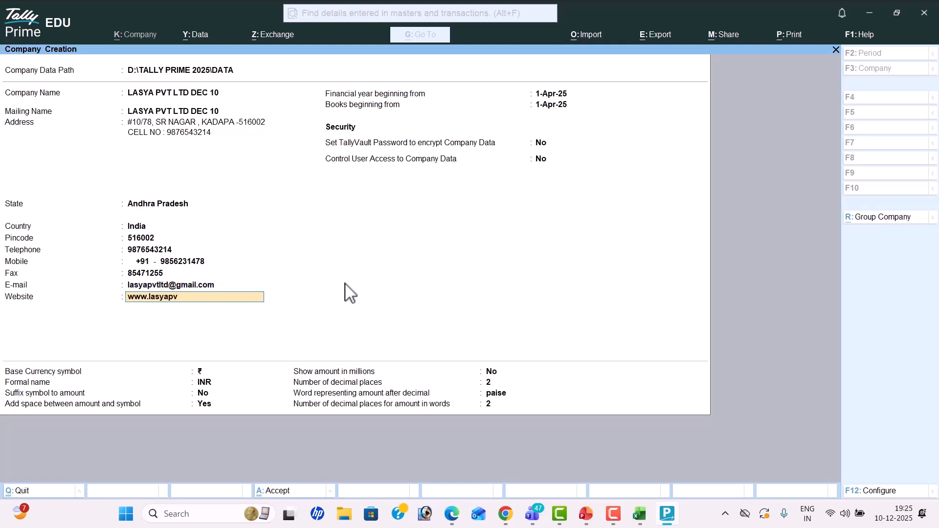
pyautogui.write('tltd.com')
pyautogui.press('Return')
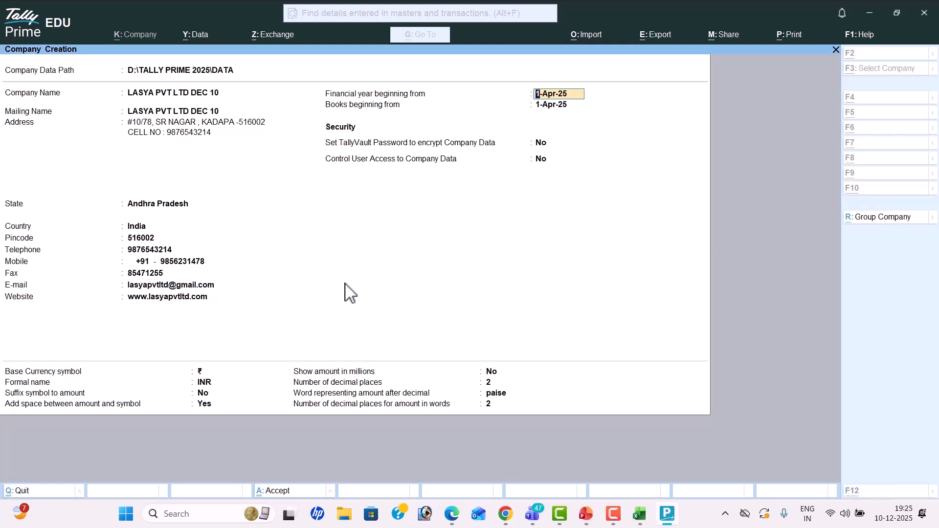
pyautogui.hotkey('alt', 'Tab')
pyautogui.hotkey('alt', 'Tab')
pyautogui.hotkey('alt', 'Tab')
pyautogui.hotkey('alt', 'Tab')
pyautogui.hotkey('alt', 'Tab')
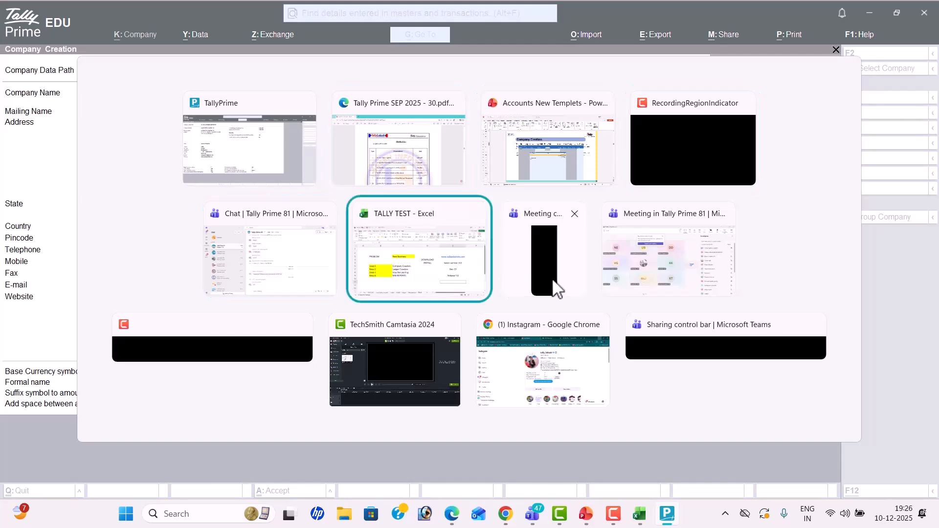
pyautogui.scroll(-1, 533, 292)
# Step: Enter Fy in D7, 1-4-2025 in D9 and 31-03-2026 in D10
pyautogui.scroll(1, 517, 300)
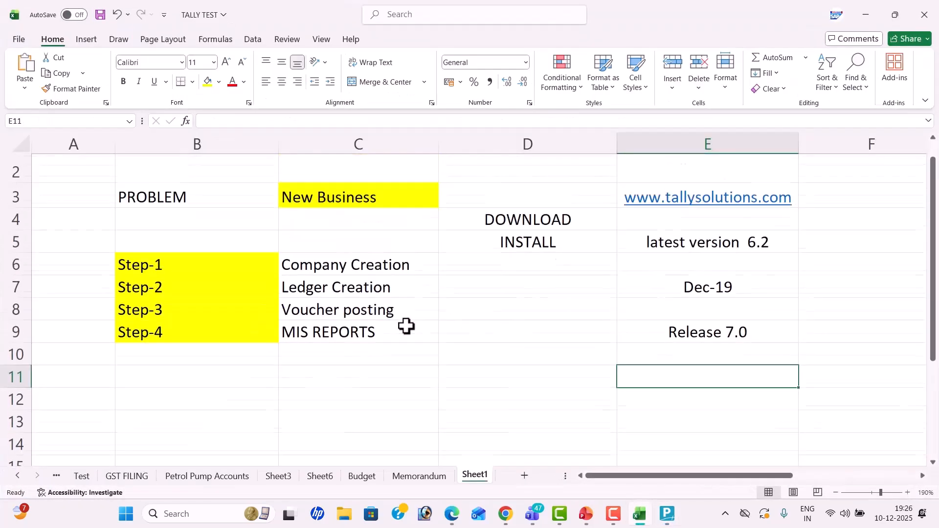
pyautogui.click(499, 308)
pyautogui.write('f')
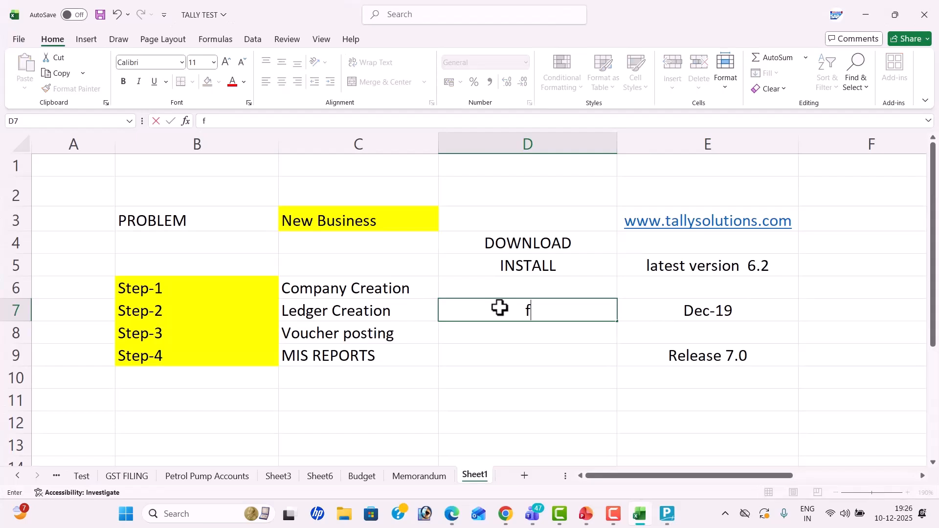
pyautogui.press('BackSpace')
pyautogui.write('Fy')
pyautogui.press('Return')
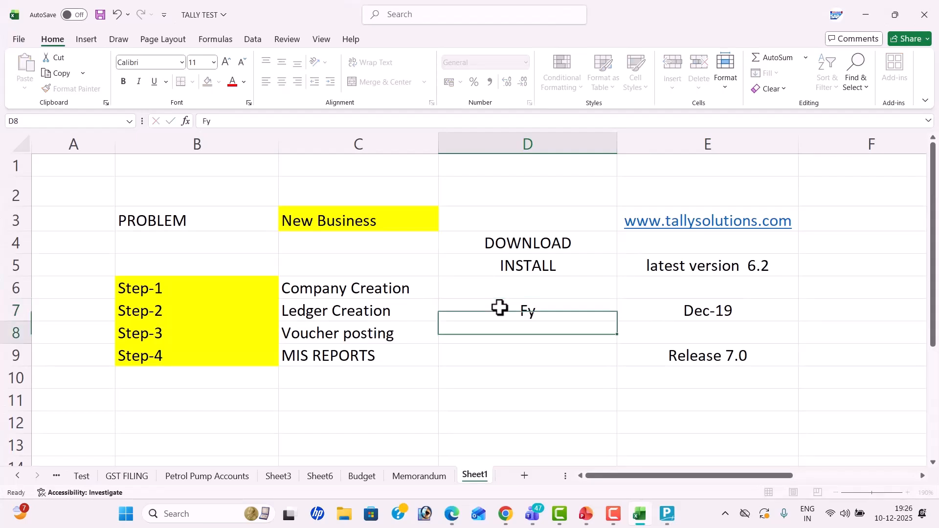
pyautogui.press('Return')
pyautogui.write('1-4-2025')
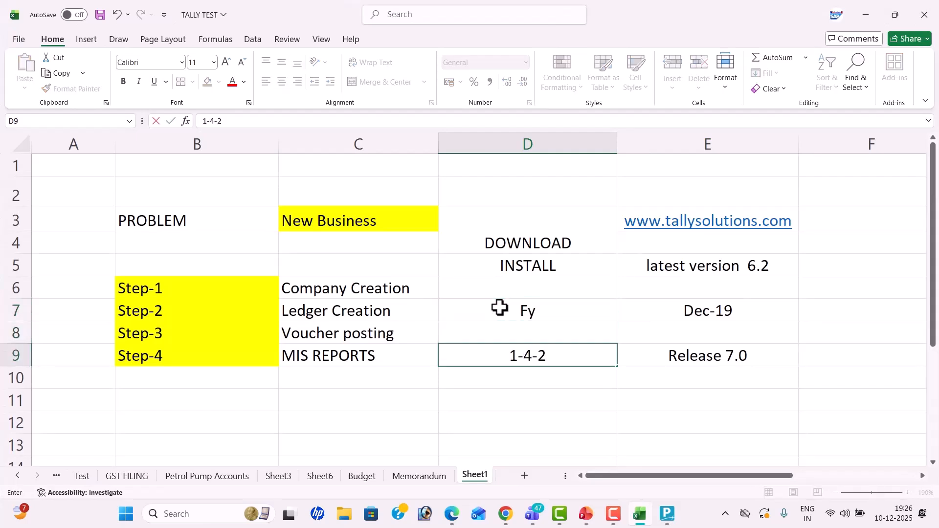
pyautogui.press('Return')
pyautogui.write('3')
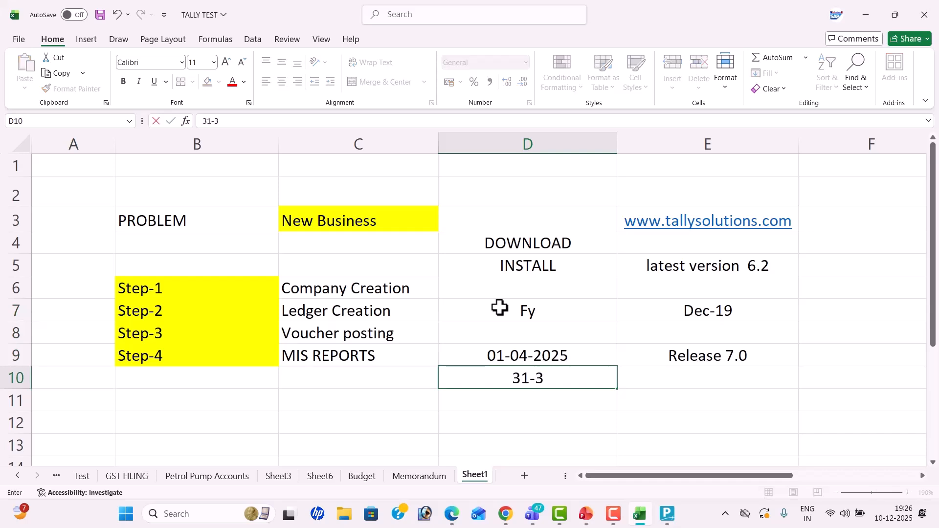
pyautogui.write('1-03-2026')
pyautogui.press('Return')
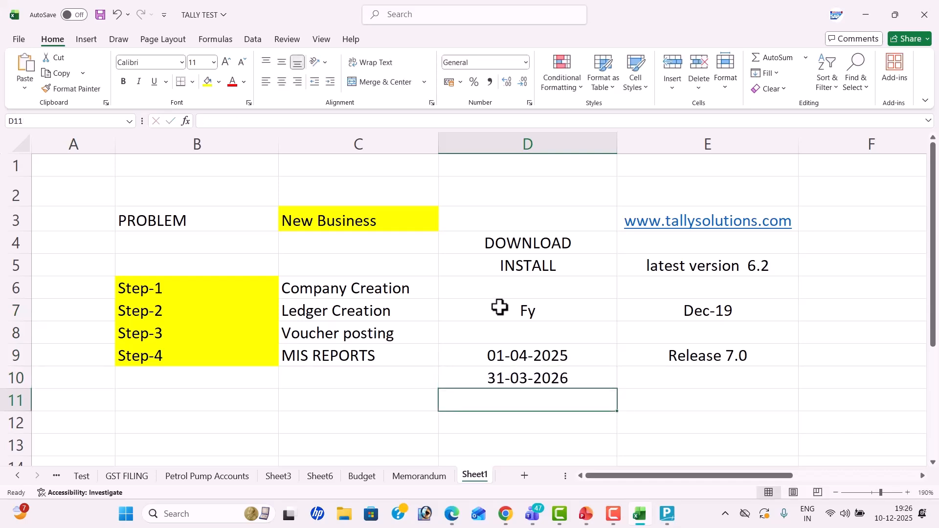
# Step: Move the end date to D12, and enter 12 Months in D11 and New Business in E11
pyautogui.click(548, 330)
pyautogui.click(572, 379)
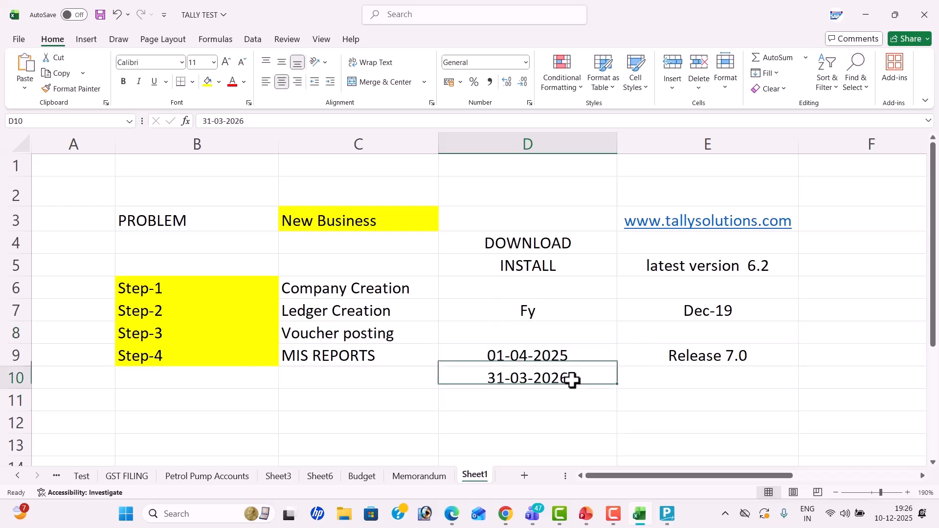
pyautogui.hotkey('ctrl', 'c')
pyautogui.press('Down')
pyautogui.press('Down')
pyautogui.press('Return')
pyautogui.press('Up')
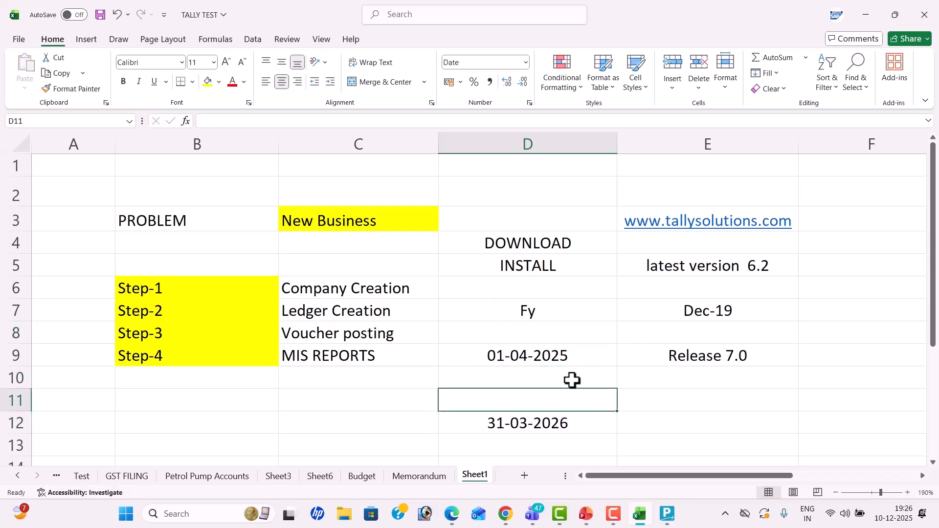
pyautogui.write('12 ont')
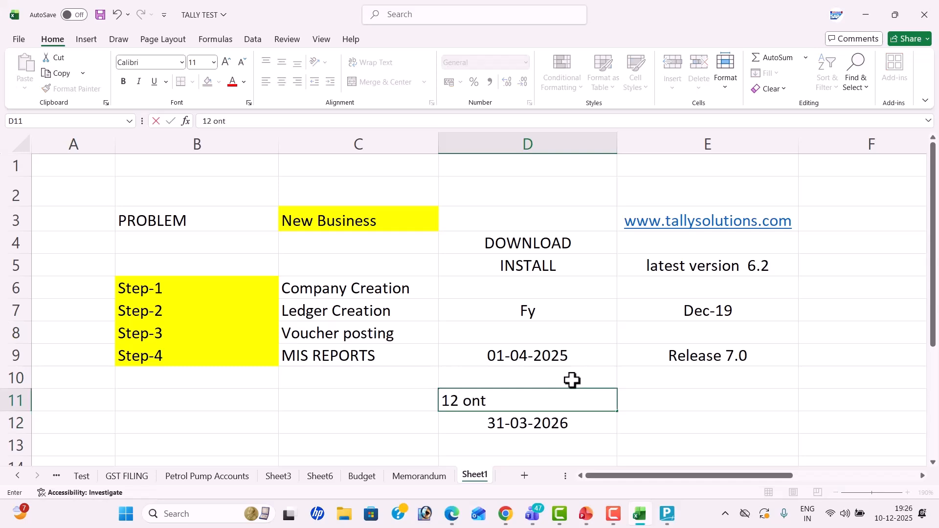
pyautogui.press('BackSpace')
pyautogui.press('BackSpace')
pyautogui.press('BackSpace')
pyautogui.write('Months')
pyautogui.press('Tab')
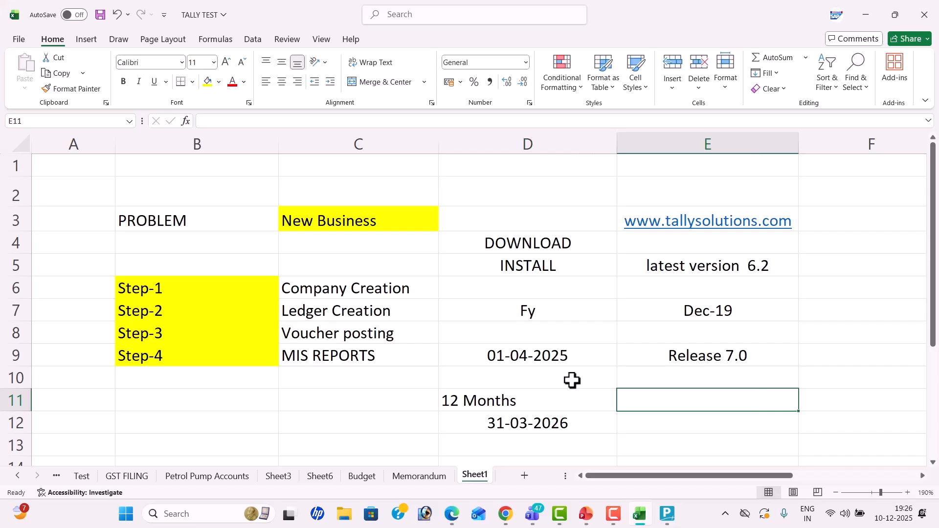
pyautogui.write('New Business')
pyautogui.press('Return')
# Step: Centre the D9:D12 entries vertically and horizontally
pyautogui.click(541, 358)
pyautogui.moveTo(539, 367); pyautogui.dragTo(546, 421)
pyautogui.click(283, 62)
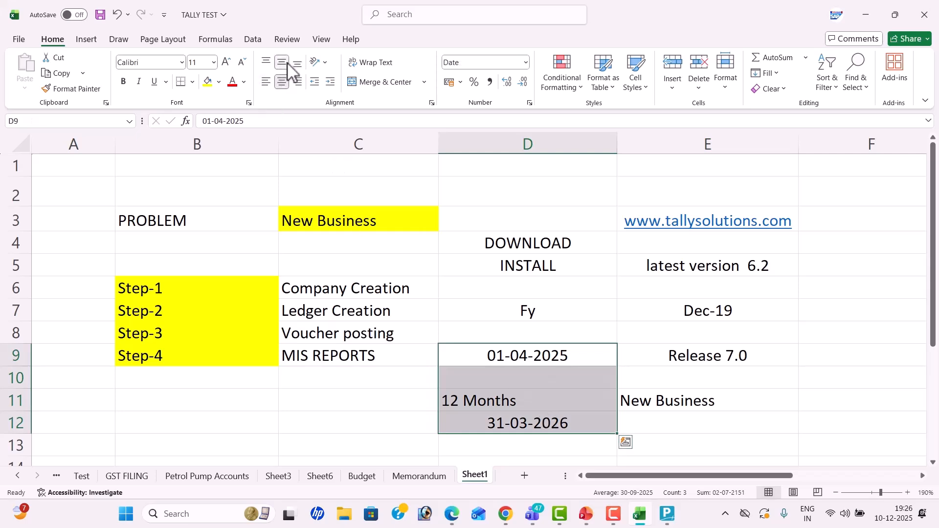
pyautogui.click(287, 87)
pyautogui.click(286, 87)
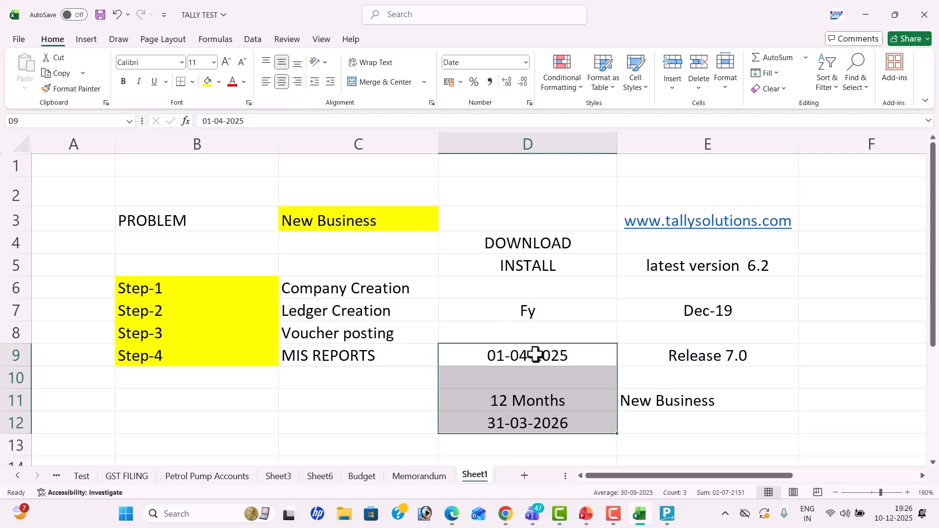
pyautogui.click(547, 368)
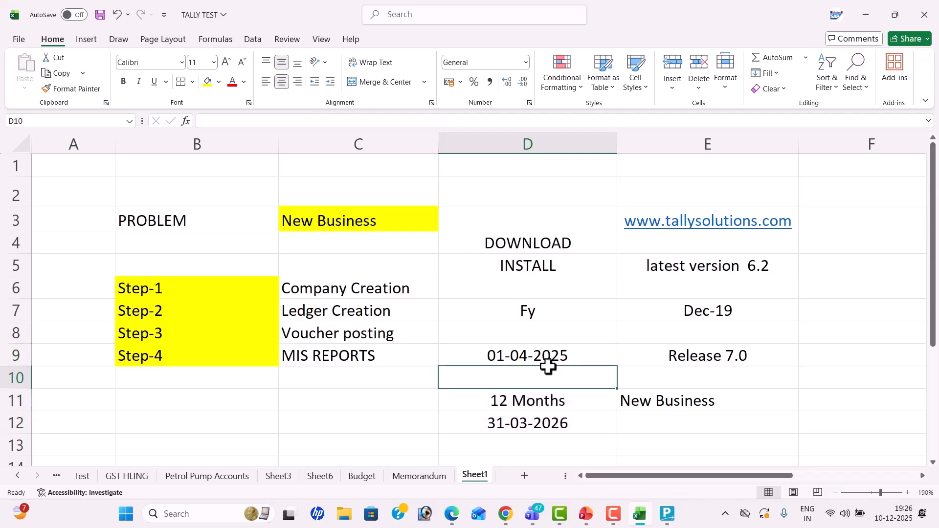
pyautogui.hotkey('alt', 'Tab')
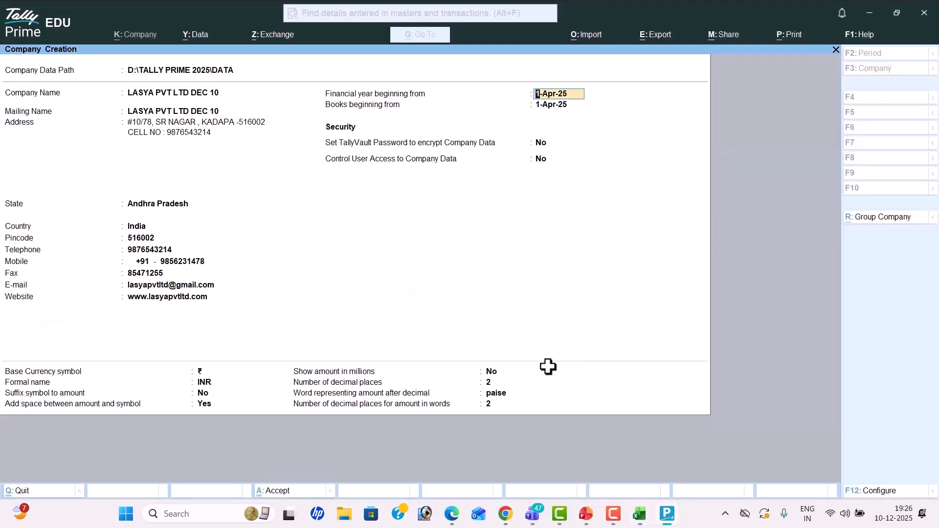
# Step: Keep the 1-Apr-25 year start and default settings, and accept creating LASYA PVT LTD DEC 10
pyautogui.press('Return')
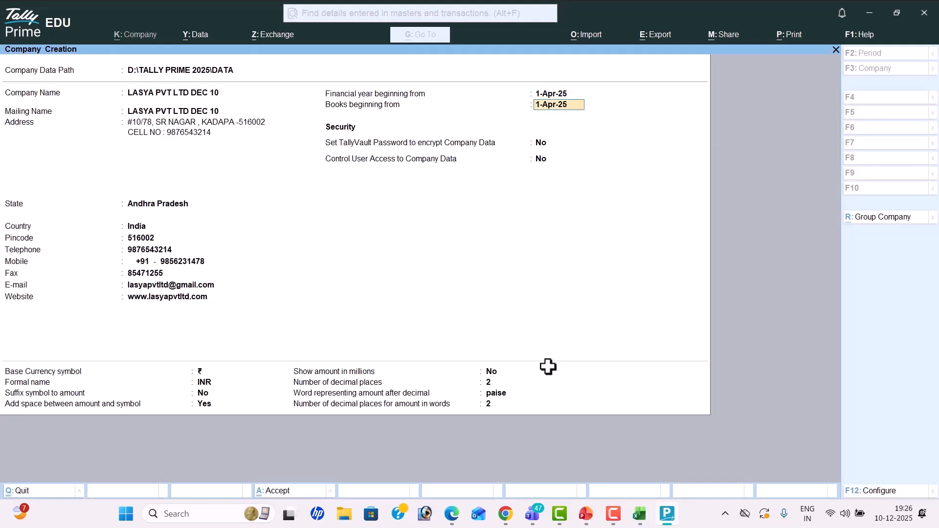
pyautogui.press('Return')
pyautogui.press('Return')
pyautogui.press('Return')
pyautogui.press('Return')
pyautogui.press('Return')
pyautogui.press('Return')
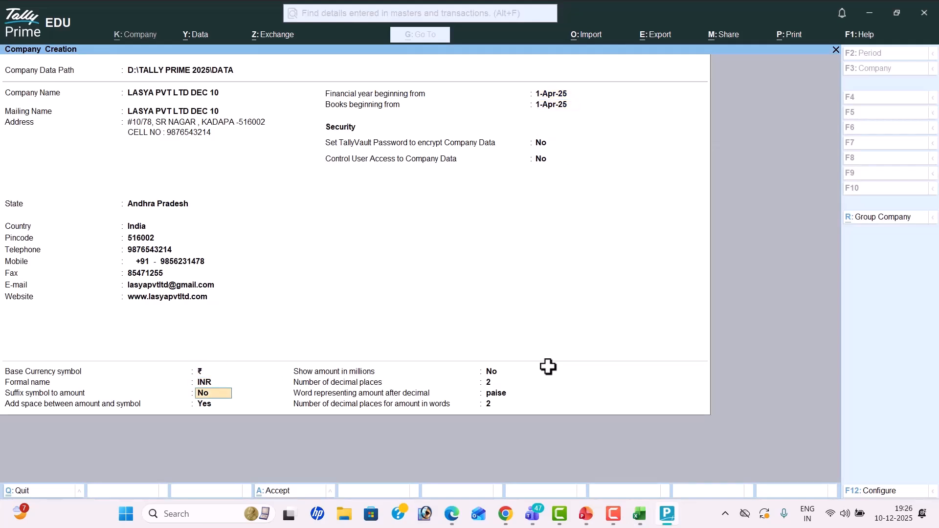
pyautogui.press('Return')
pyautogui.press('Return')
pyautogui.press('Return')
pyautogui.press('Return')
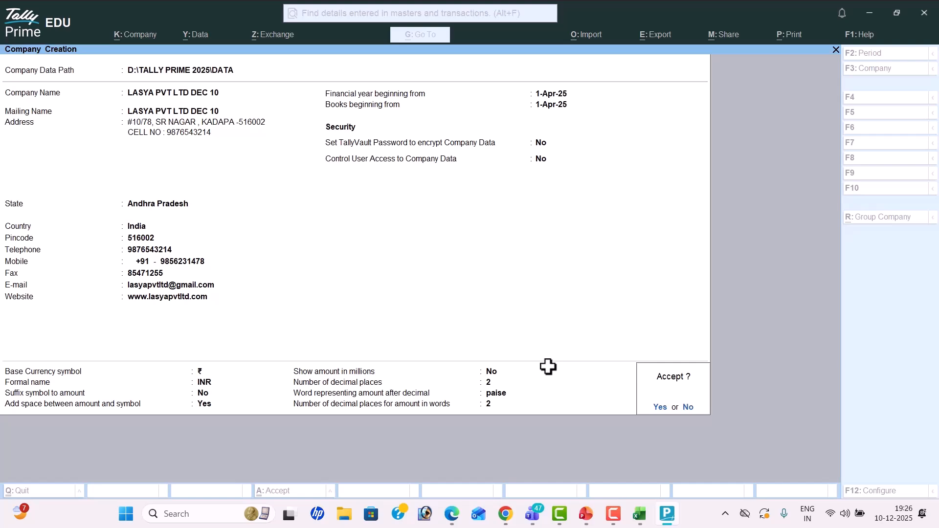
pyautogui.press('Return')
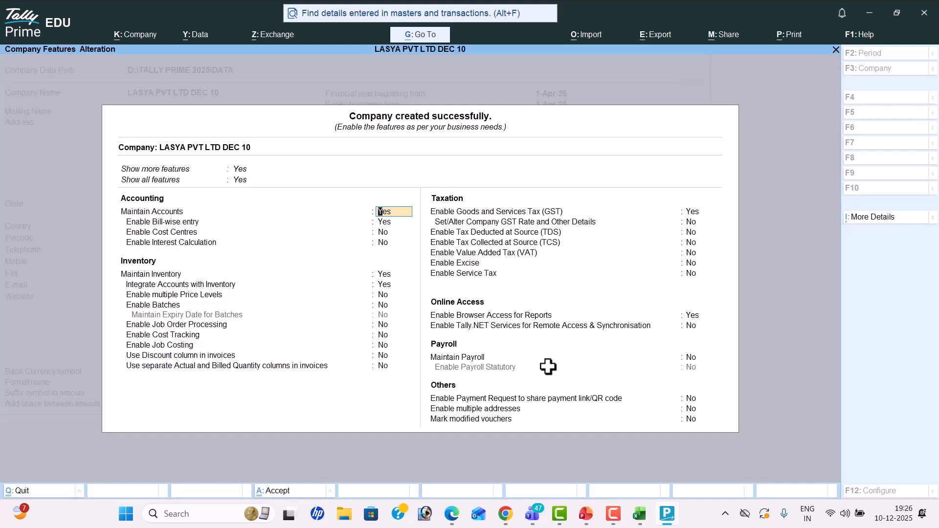
# Step: Set Show all features and Show more features to No
pyautogui.press('Up')
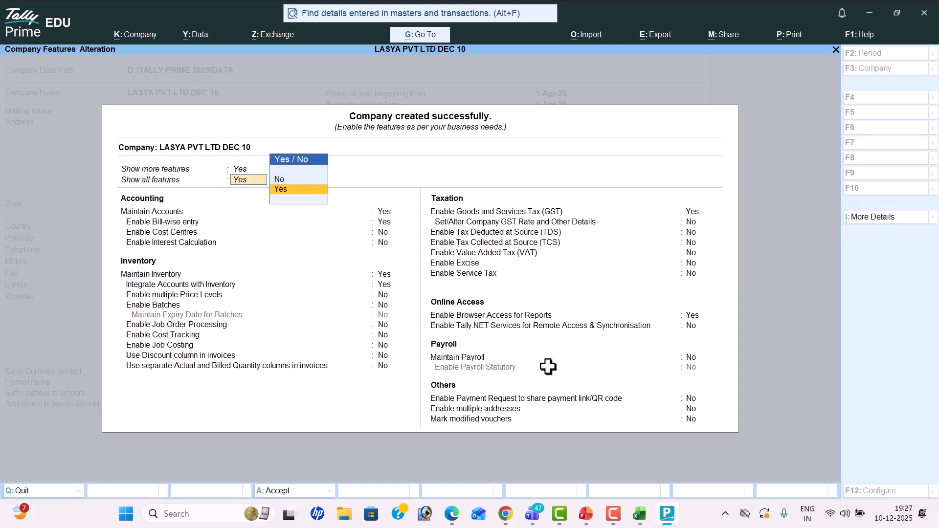
pyautogui.press('Up')
pyautogui.press('Return')
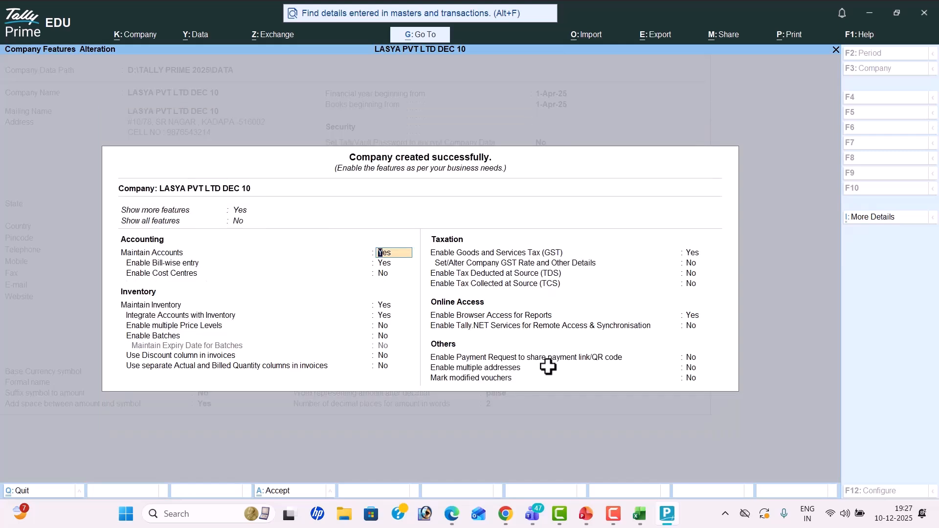
pyautogui.press('Up')
pyautogui.press('Up')
pyautogui.press('Up')
pyautogui.press('Return')
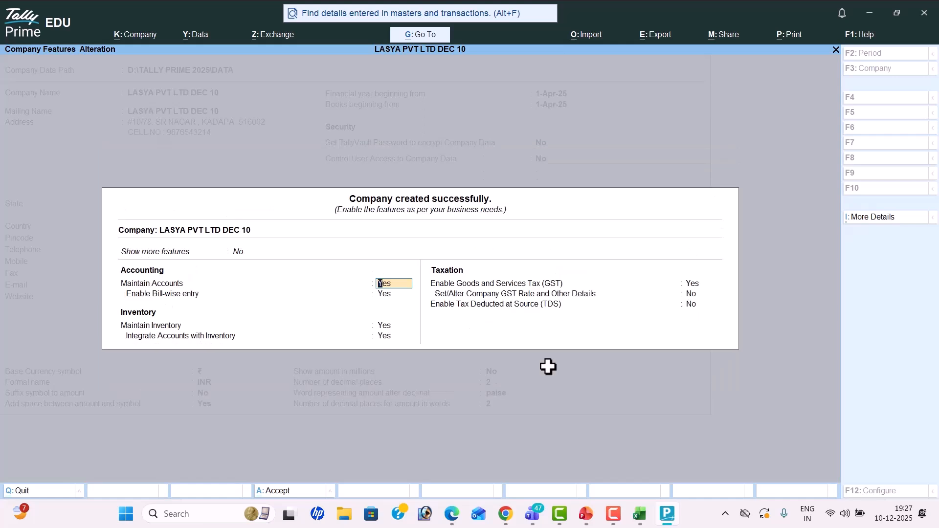
# Step: Switch Show more features and Show all features to Yes
pyautogui.press('Up')
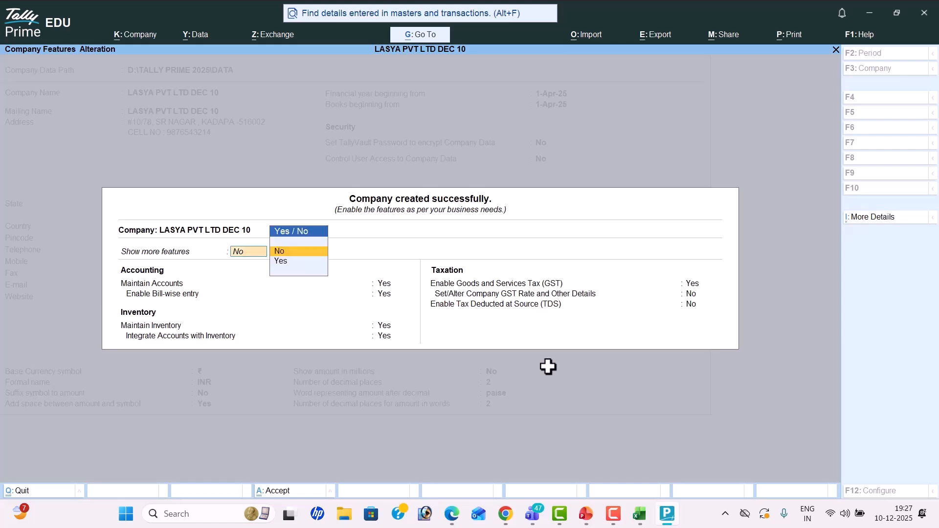
pyautogui.press('Down')
pyautogui.press('Return')
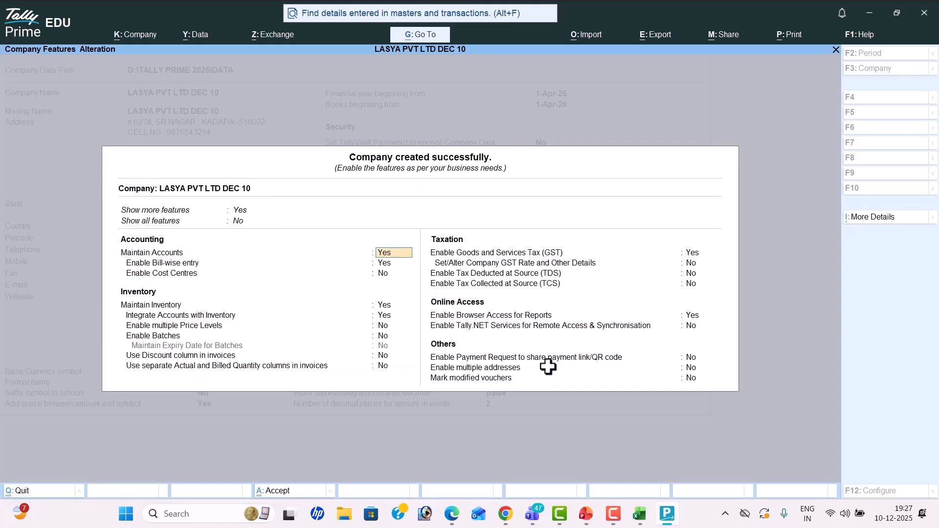
pyautogui.press('Up')
pyautogui.press('Down')
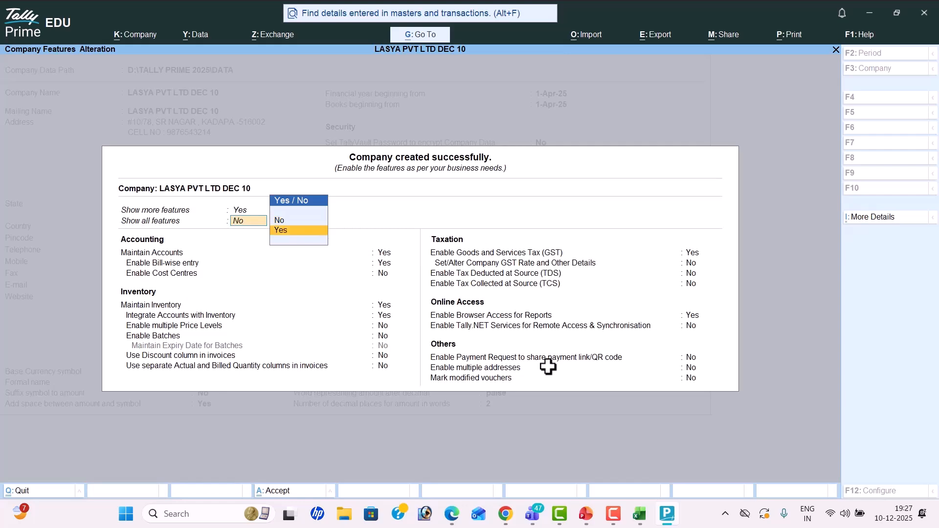
pyautogui.press('Return')
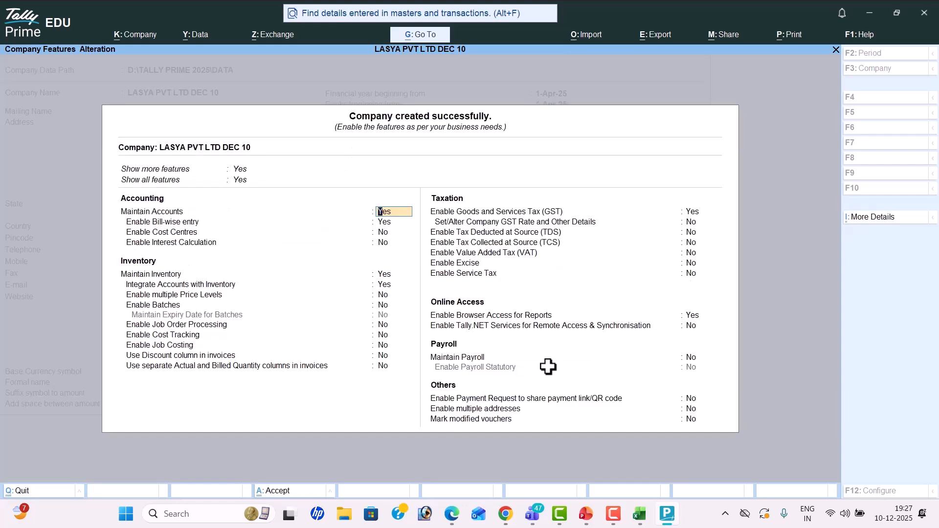
pyautogui.hotkey('alt', 'Tab')
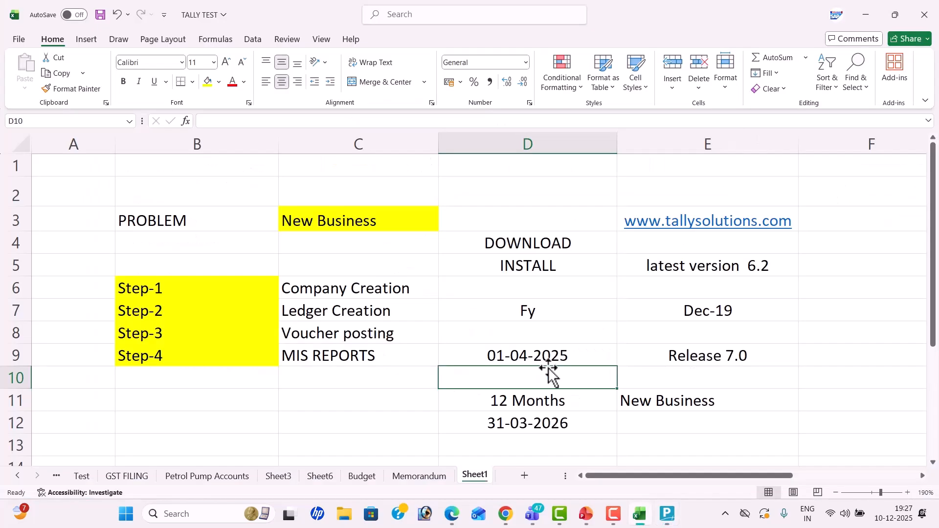
# Step: Enter SERVICE COMPANY in cell B12
pyautogui.scroll(-1, 429, 327)
pyautogui.click(204, 352)
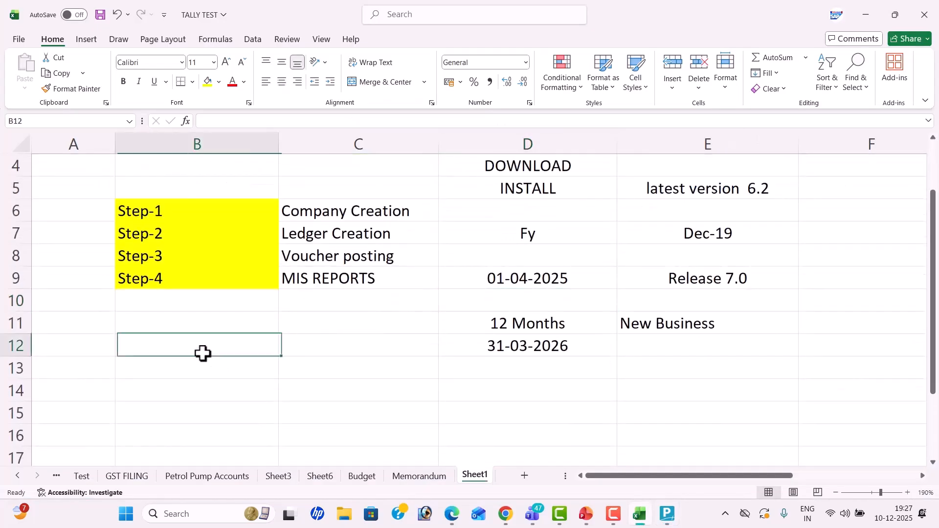
pyautogui.write('ser')
pyautogui.press('BackSpace')
pyautogui.write('S')
pyautogui.press('BackSpace')
pyautogui.press('BackSpace')
pyautogui.write('SERVICE COMPANY')
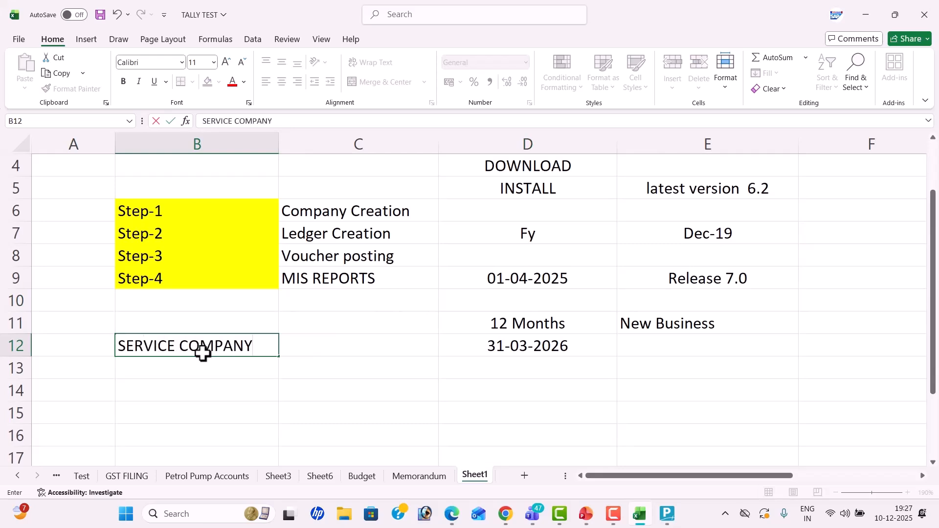
pyautogui.press('Tab')
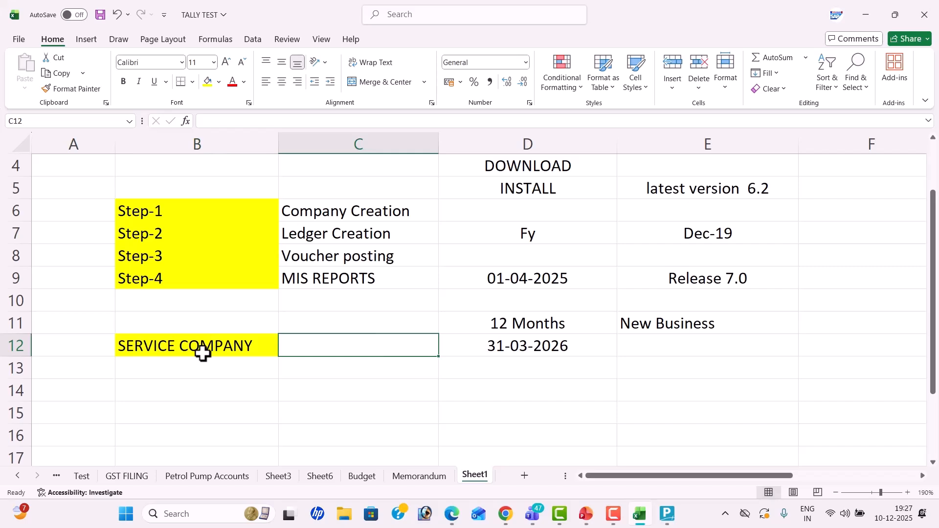
# Step: List SCHOOLS, COLLEGES and HOSPITALS in cells B14:B16
pyautogui.press('Down')
pyautogui.press('Left')
pyautogui.press('Down')
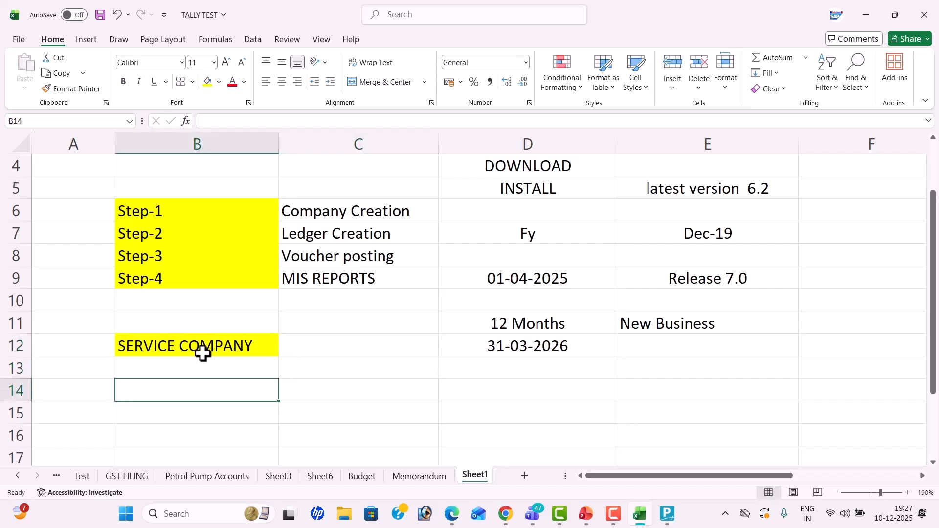
pyautogui.scroll(-2, 204, 352)
pyautogui.write('SCHOOLS')
pyautogui.press('Return')
pyautogui.write('COLLEGES')
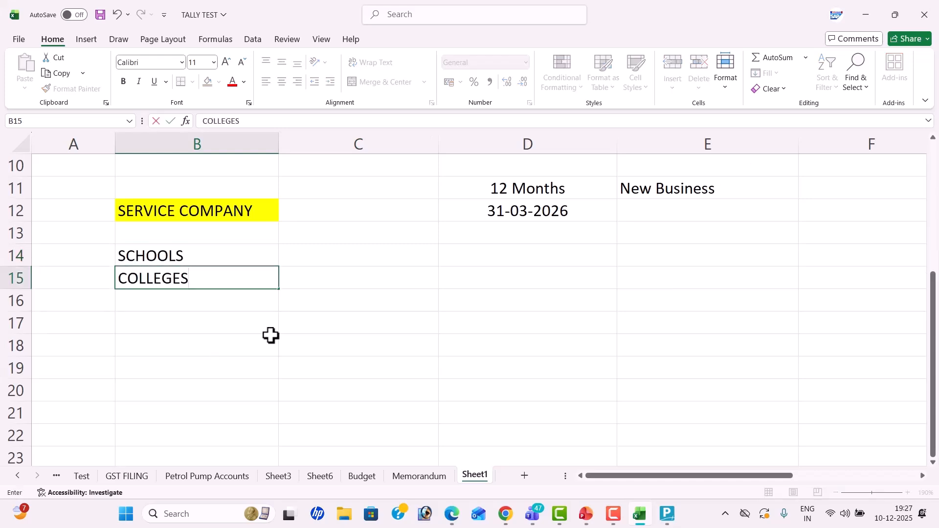
pyautogui.press('Return')
pyautogui.write('HS')
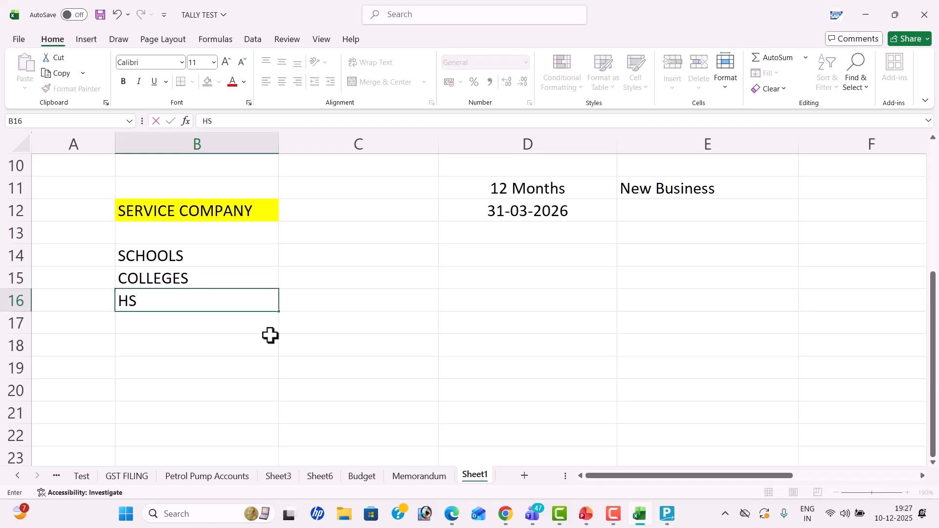
pyautogui.press('BackSpace')
pyautogui.write('OSPITALS')
pyautogui.press('Return')
# Step: Add RESTURANTS, THEATERS and CHARITIES in cells B17:B19
pyautogui.write('RESTURANTS')
pyautogui.press('Return')
pyautogui.write('THEATERS')
pyautogui.press('Return')
pyautogui.press('Left')
pyautogui.press('Right')
pyautogui.write('CHART')
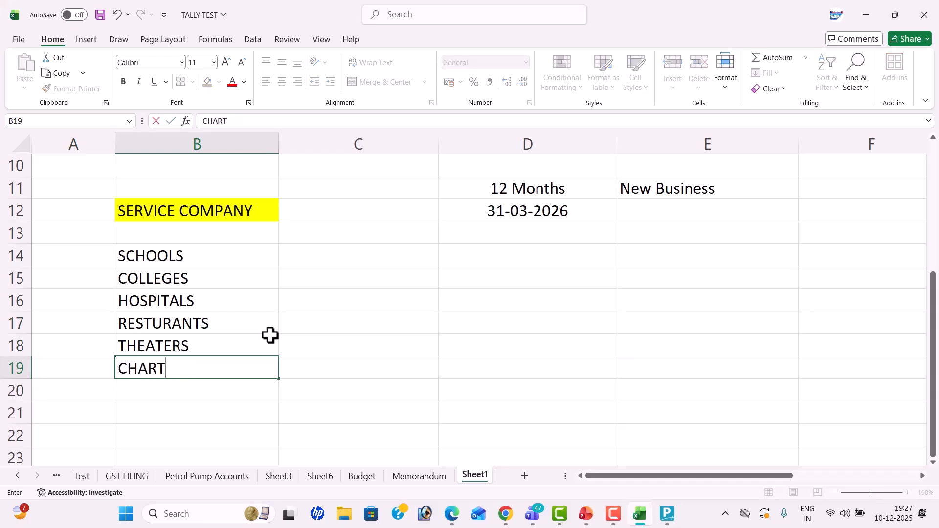
pyautogui.press('BackSpace')
pyautogui.write('ITIES')
pyautogui.press('Return')
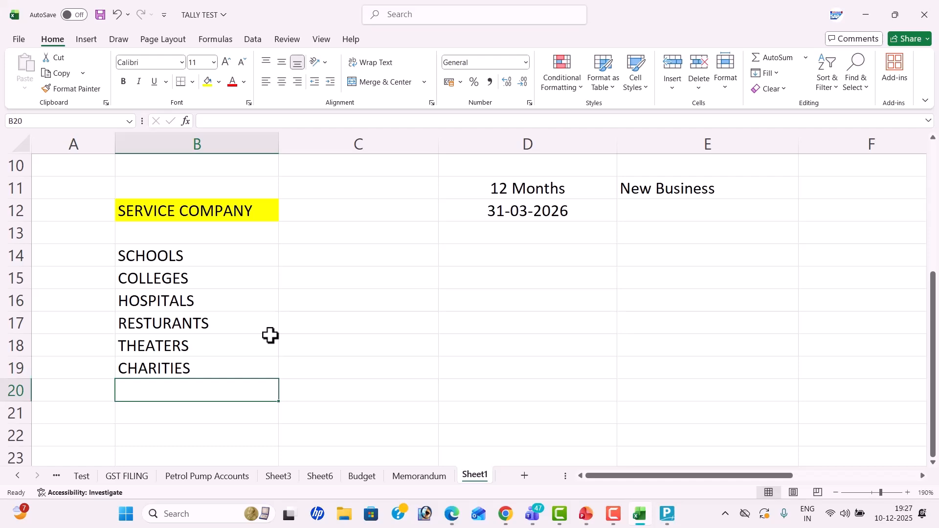
# Step: Narrow column B and fill the Company Creation cell C6 yellow
pyautogui.scroll(2, 319, 321)
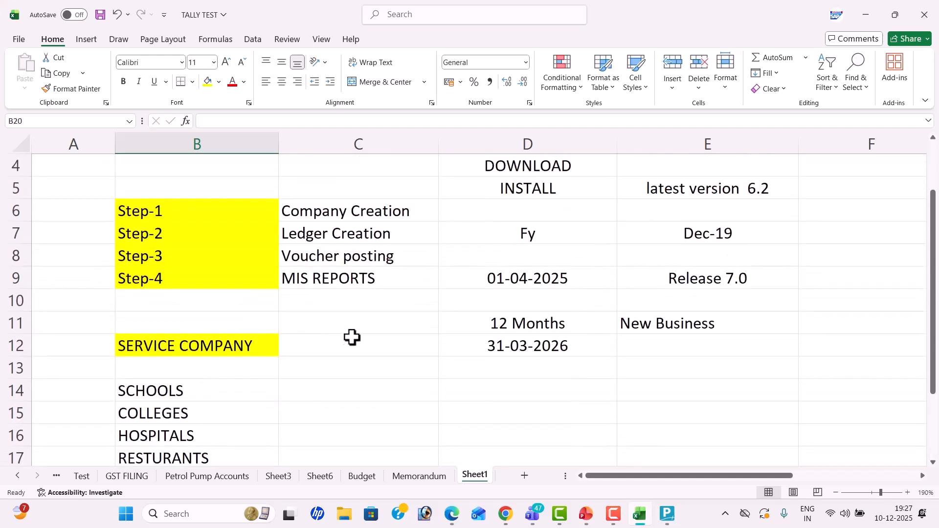
pyautogui.scroll(1, 352, 336)
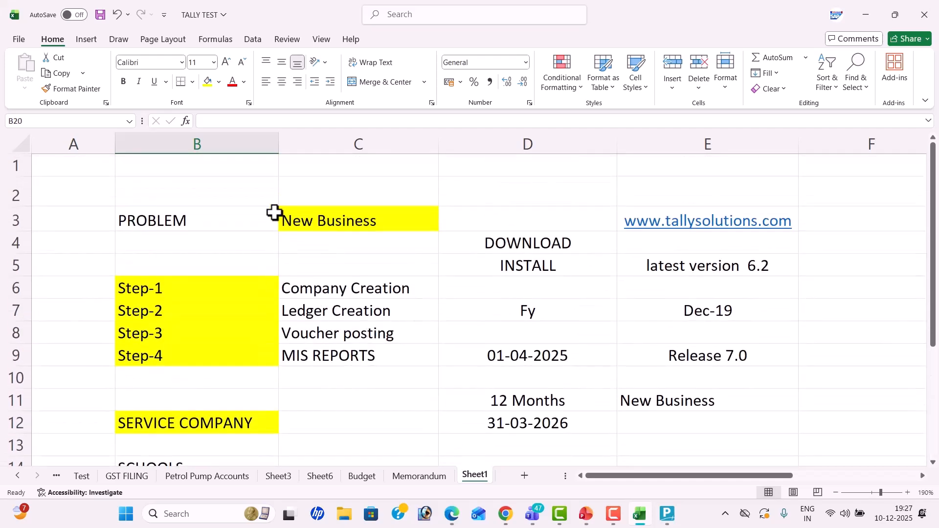
pyautogui.moveTo(278, 145); pyautogui.dragTo(262, 147)
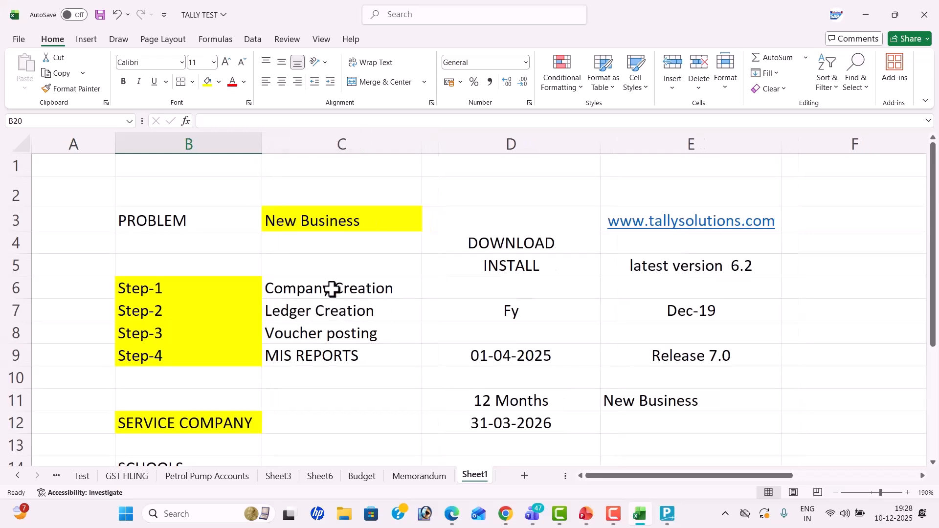
pyautogui.click(323, 278)
pyautogui.click(207, 81)
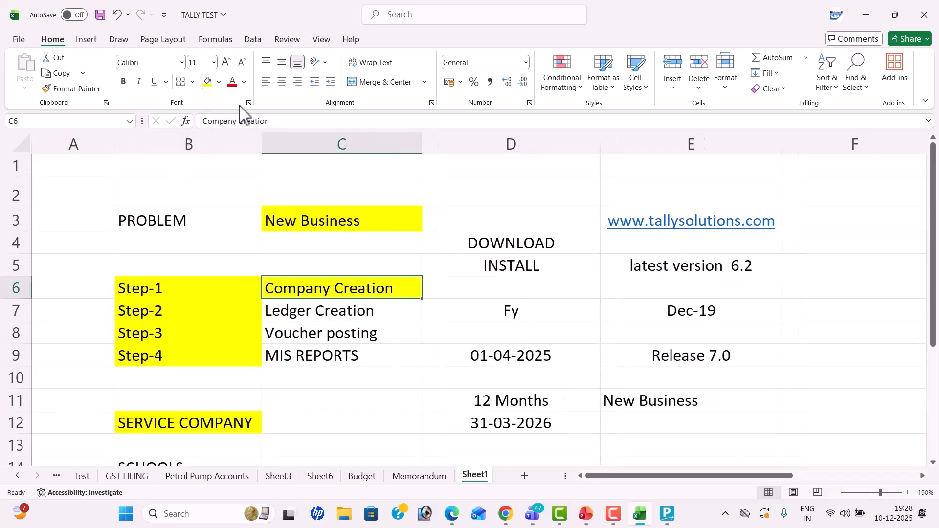
pyautogui.click(405, 308)
pyautogui.hotkey('alt', 'Tab')
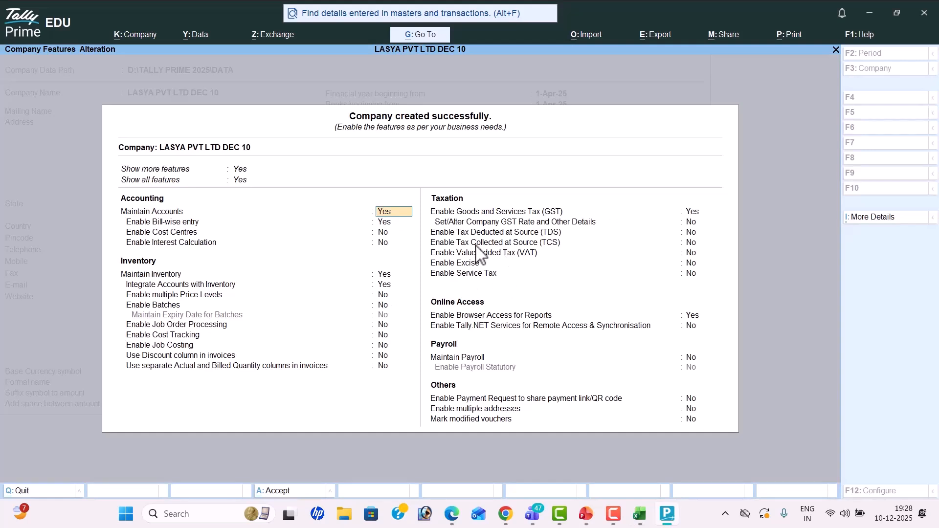
# Step: Set bill-wise entry, inventory, GST, browser access and Tally.NET to No, and accept the features
pyautogui.press('Return')
pyautogui.write('n')
pyautogui.press('Return')
pyautogui.press('Return')
pyautogui.press('Return')
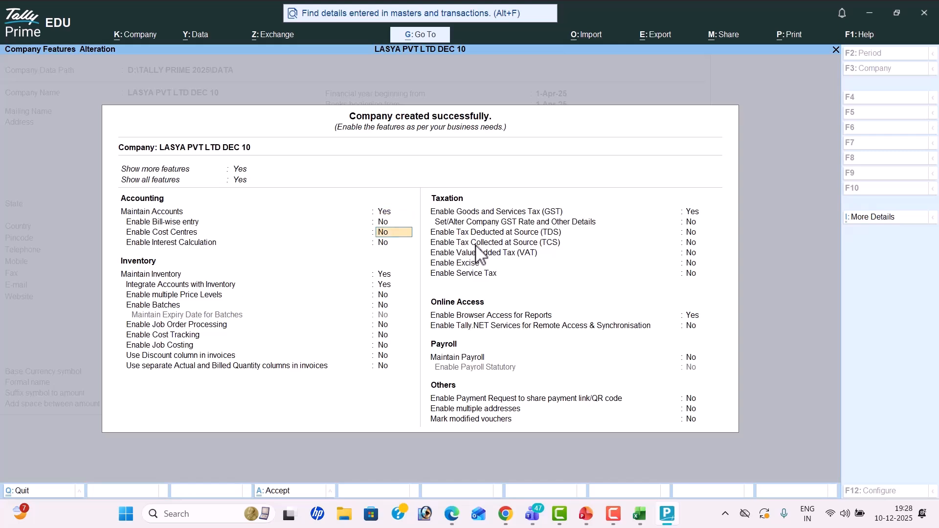
pyautogui.write('n')
pyautogui.press('Return')
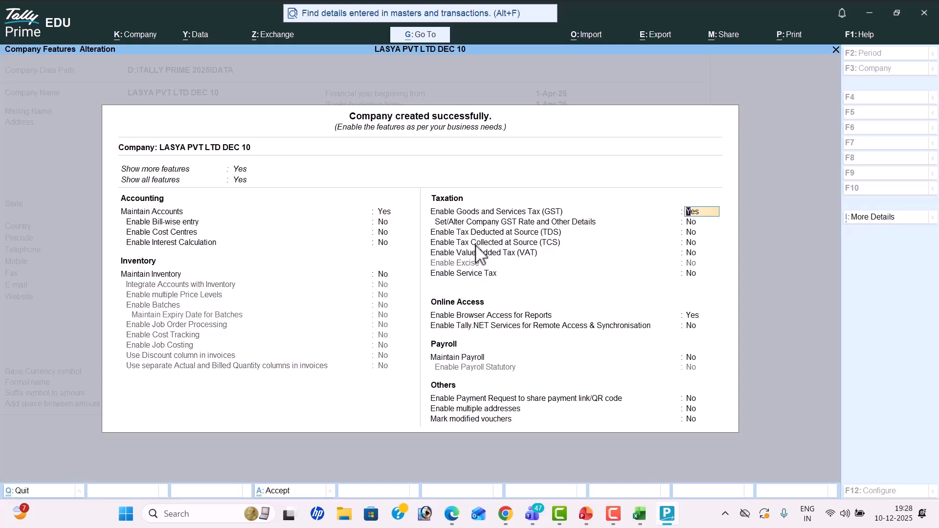
pyautogui.write('n')
pyautogui.press('Return')
pyautogui.press('Return')
pyautogui.press('Return')
pyautogui.press('Return')
pyautogui.write('n')
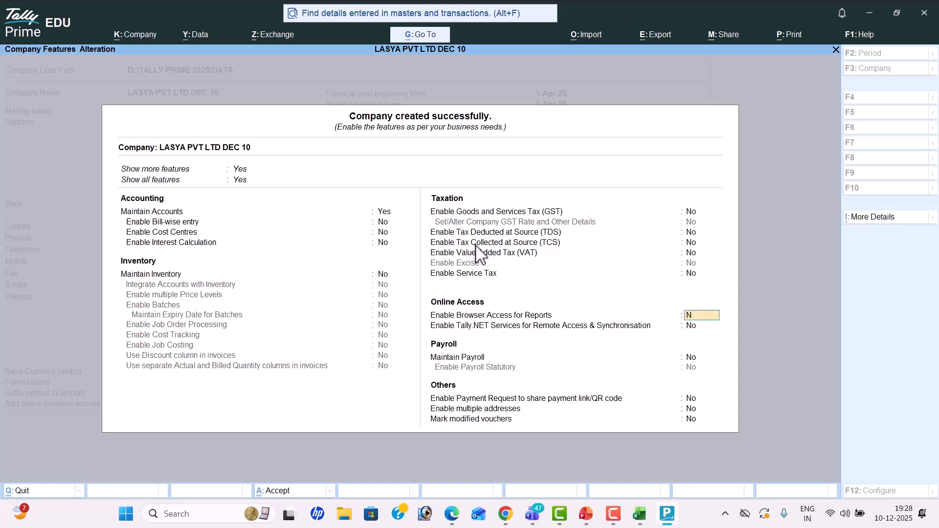
pyautogui.press('Return')
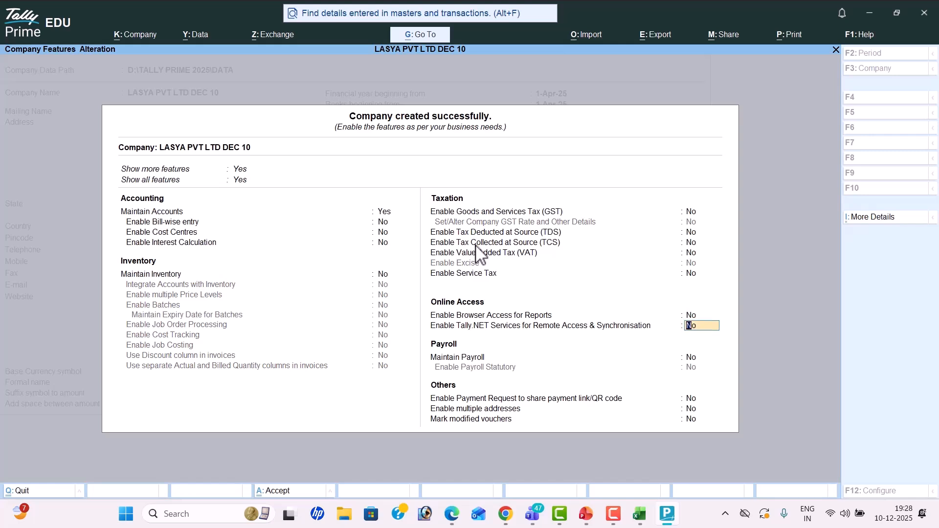
pyautogui.press('Return')
pyautogui.press('Return')
pyautogui.press('Return')
pyautogui.press('Return')
pyautogui.write('n')
pyautogui.press('Return')
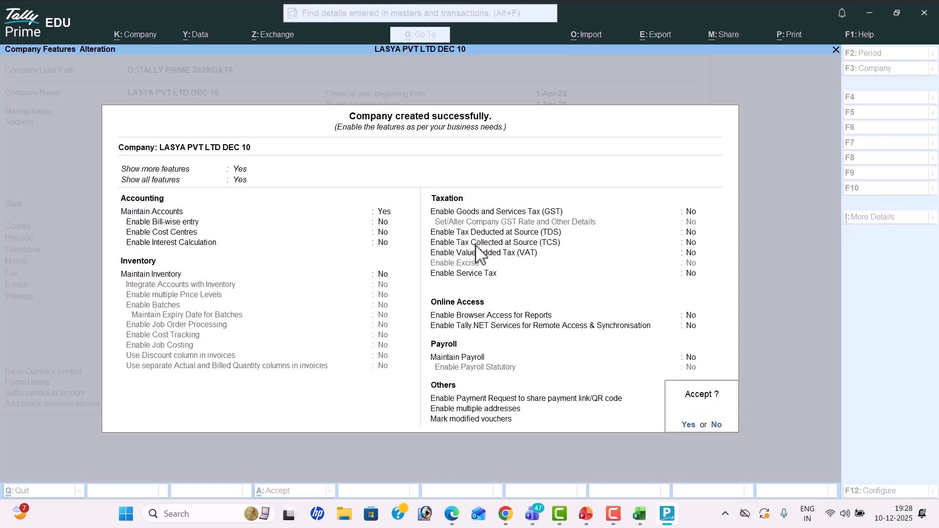
pyautogui.press('Return')
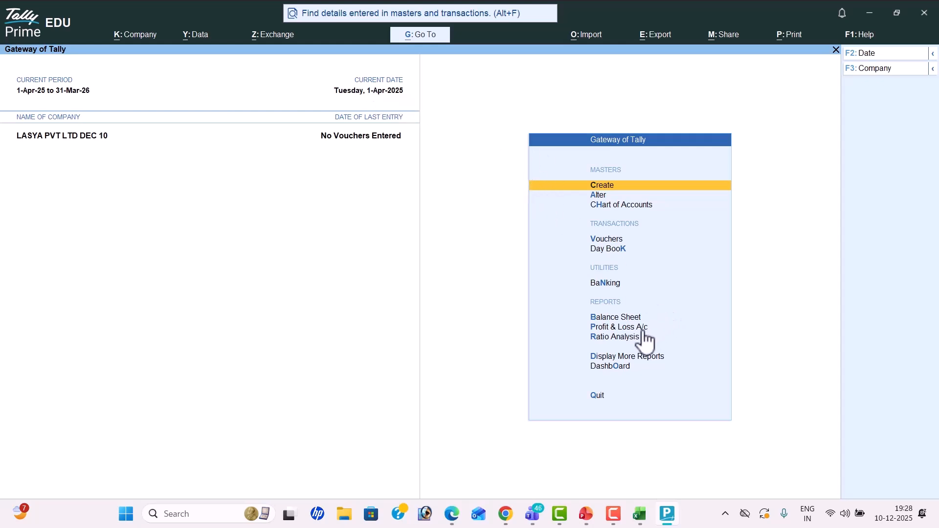
pyautogui.press('Down')
pyautogui.press('Down')
pyautogui.press('Down')
pyautogui.press('Down')
pyautogui.press('Down')
pyautogui.press('Down')
pyautogui.press('Down')
pyautogui.press('Down')
pyautogui.press('Down')
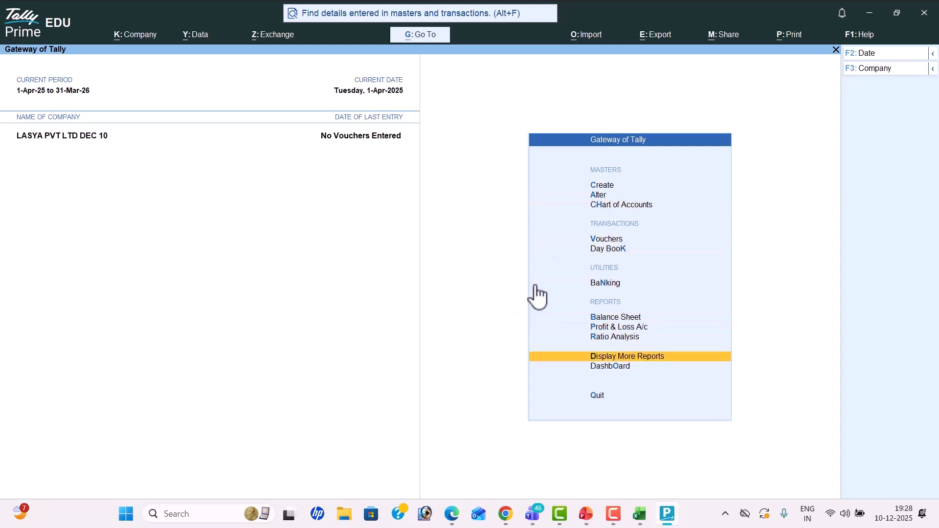
# Step: Note 'Groups -28' in cell D15 of the Excel sheet
pyautogui.press('alt')
pyautogui.hotkey('alt', 'Tab')
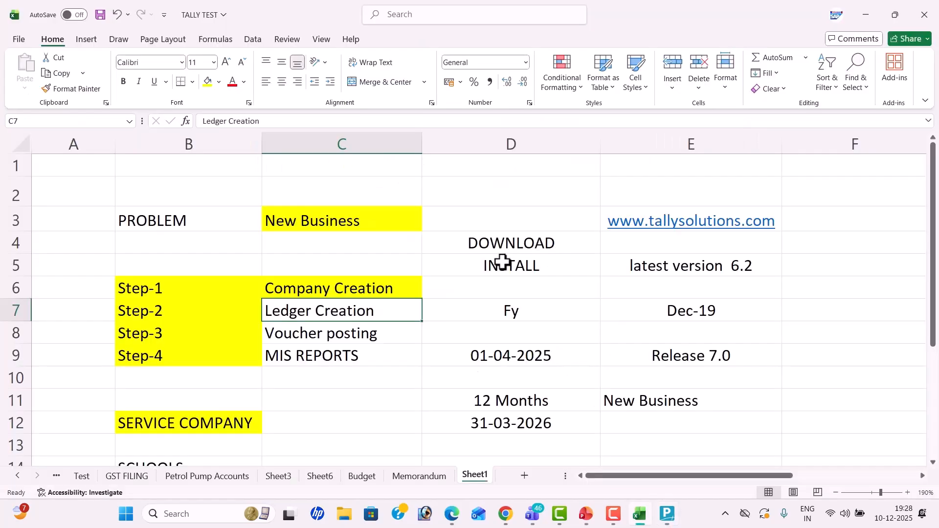
pyautogui.scroll(-3, 503, 262)
pyautogui.scroll(1, 502, 262)
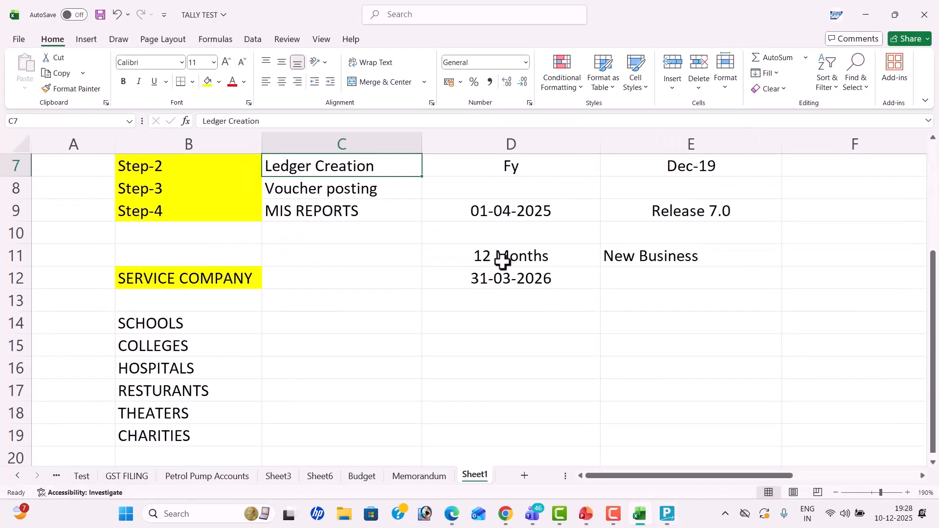
pyautogui.click(488, 337)
pyautogui.write('gRO')
pyautogui.press('BackSpace')
pyautogui.press('BackSpace')
pyautogui.press('BackSpace')
pyautogui.write('Groups')
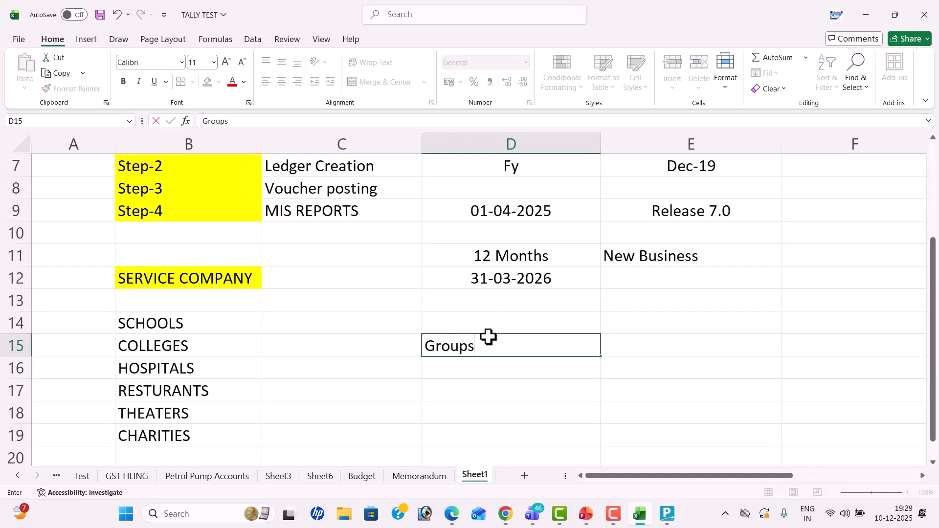
pyautogui.write(' -2')
pyautogui.press('Return')
# Step: Note 'Ledgers -2' in D16 and 'Voucher Types -24' in D17
pyautogui.write('Legers')
pyautogui.press('BackSpace')
pyautogui.press('BackSpace')
pyautogui.press('BackSpace')
pyautogui.press('BackSpace')
pyautogui.write('dgers -2')
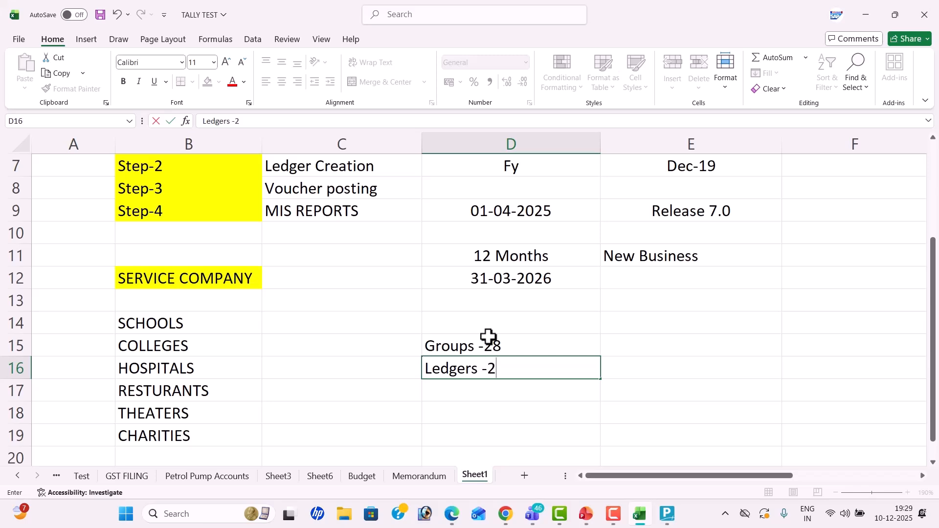
pyautogui.press('Return')
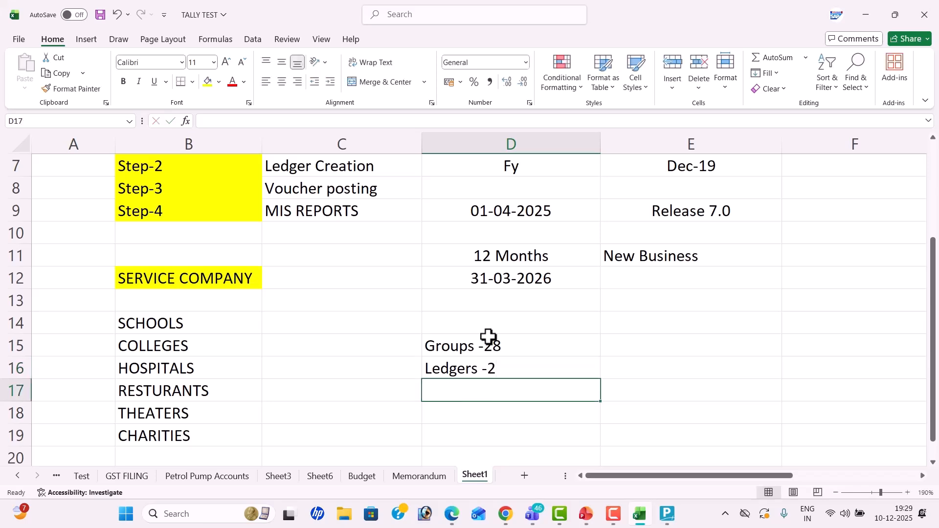
pyautogui.write('Voucher')
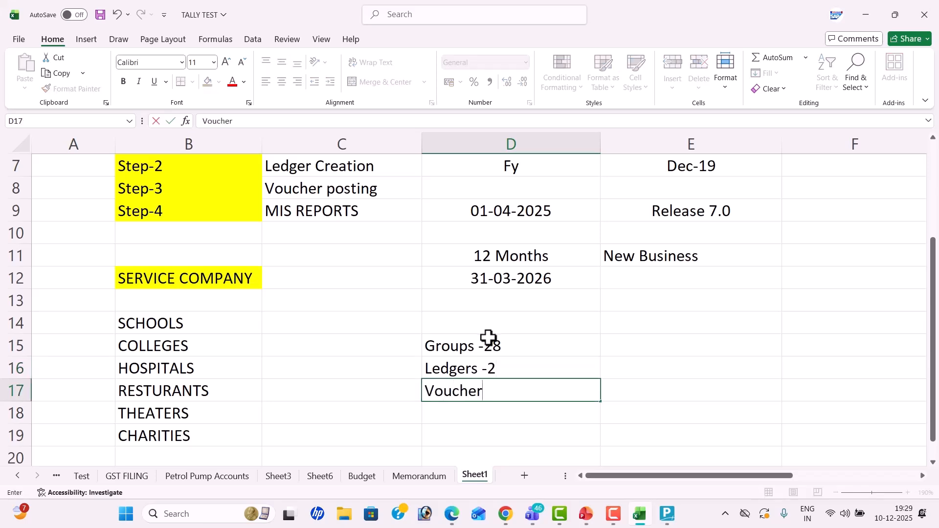
pyautogui.write(' Types -2')
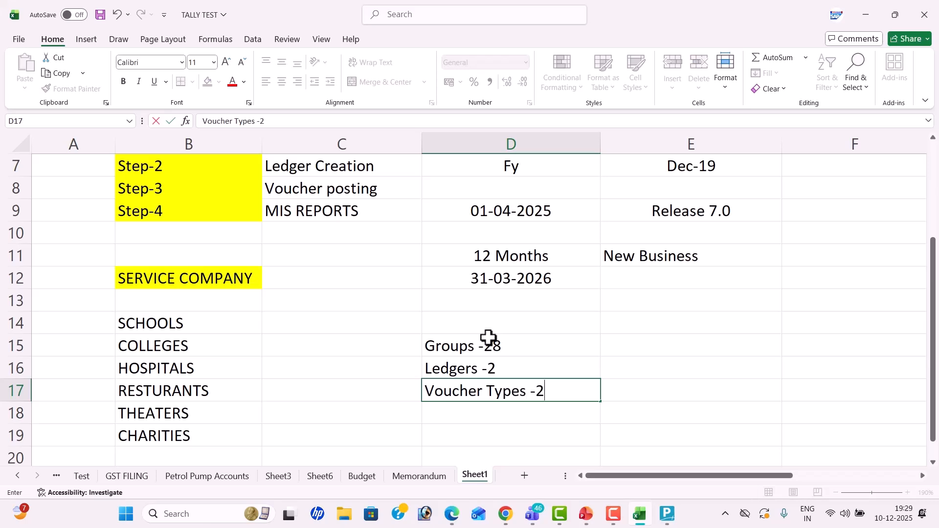
pyautogui.write('4')
pyautogui.press('Return')
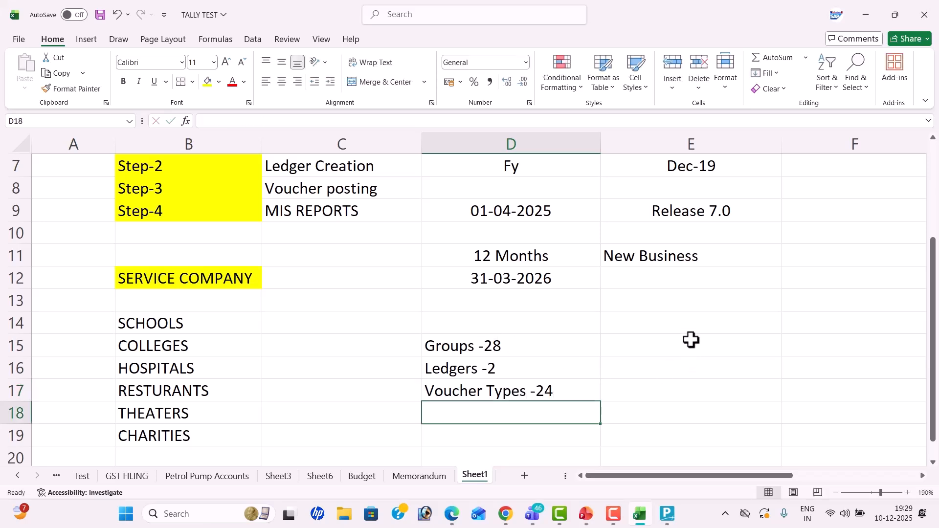
pyautogui.hotkey('alt', 'Tab')
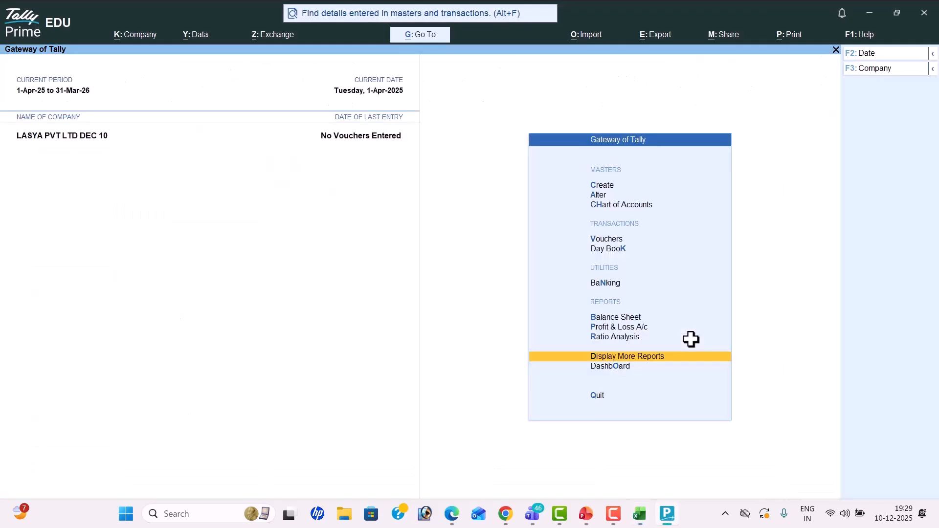
# Step: Open Chart of Accounts and browse the 28 account groups
pyautogui.press('Up')
pyautogui.press('Up')
pyautogui.press('Up')
pyautogui.press('Up')
pyautogui.press('Up')
pyautogui.press('Up')
pyautogui.press('Up')
pyautogui.press('Up')
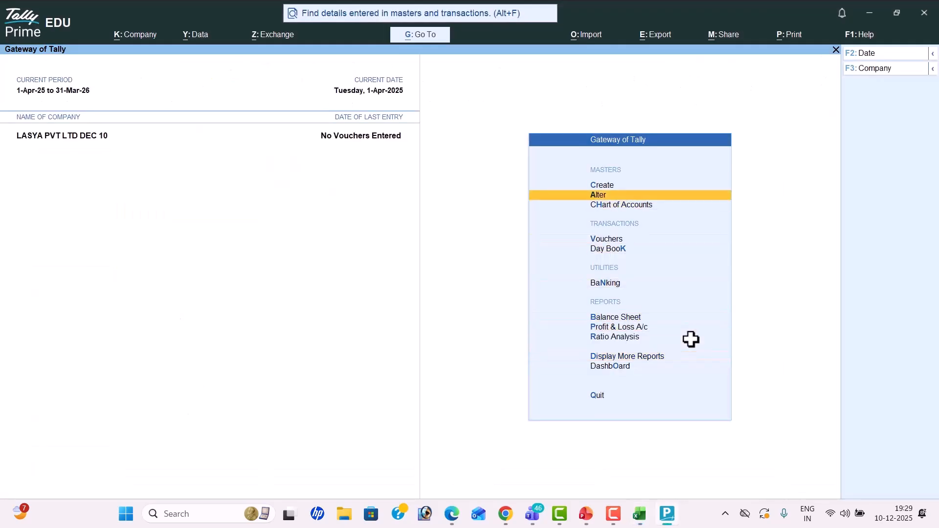
pyautogui.press('Down')
pyautogui.press('Return')
pyautogui.press('Up')
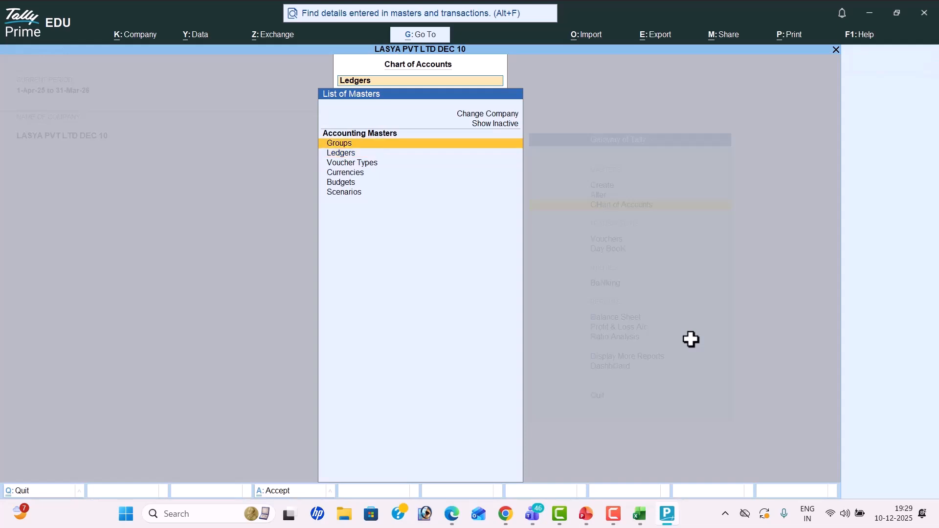
pyautogui.press('Return')
pyautogui.press('Down')
pyautogui.press('Down')
pyautogui.press('Down')
pyautogui.press('Down')
pyautogui.press('Down')
pyautogui.press('Down')
pyautogui.press('Down')
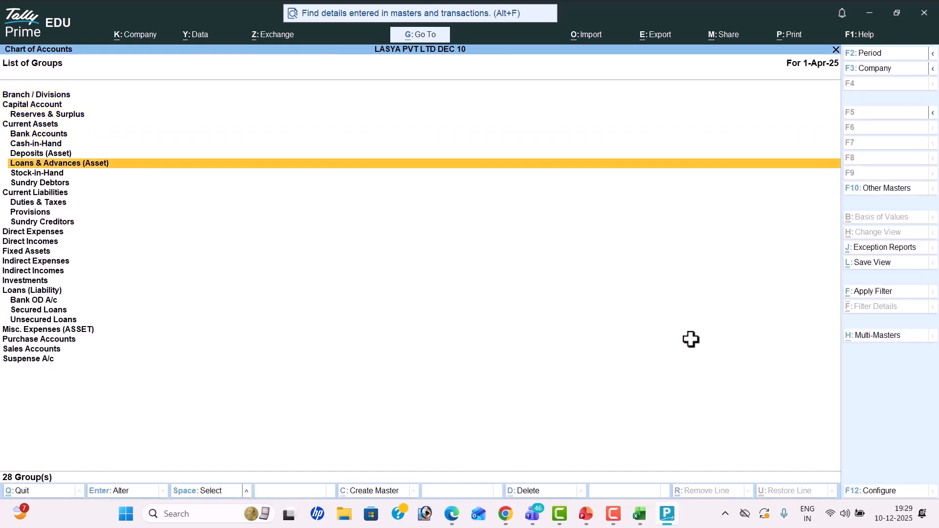
pyautogui.press('Down')
pyautogui.press('Down')
pyautogui.press('Down')
pyautogui.press('Down')
pyautogui.press('Down')
pyautogui.press('Down')
pyautogui.press('Down')
pyautogui.press('Down')
pyautogui.press('Down')
pyautogui.press('Down')
pyautogui.press('Down')
pyautogui.press('Down')
pyautogui.press('Down')
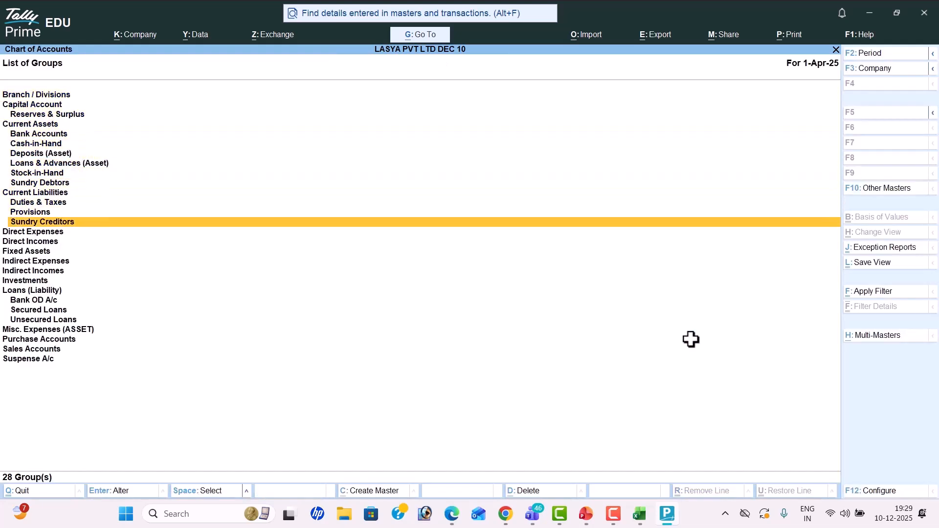
pyautogui.press('Down')
pyautogui.press('Down')
pyautogui.press('Down')
pyautogui.press('Down')
pyautogui.press('Down')
pyautogui.press('Down')
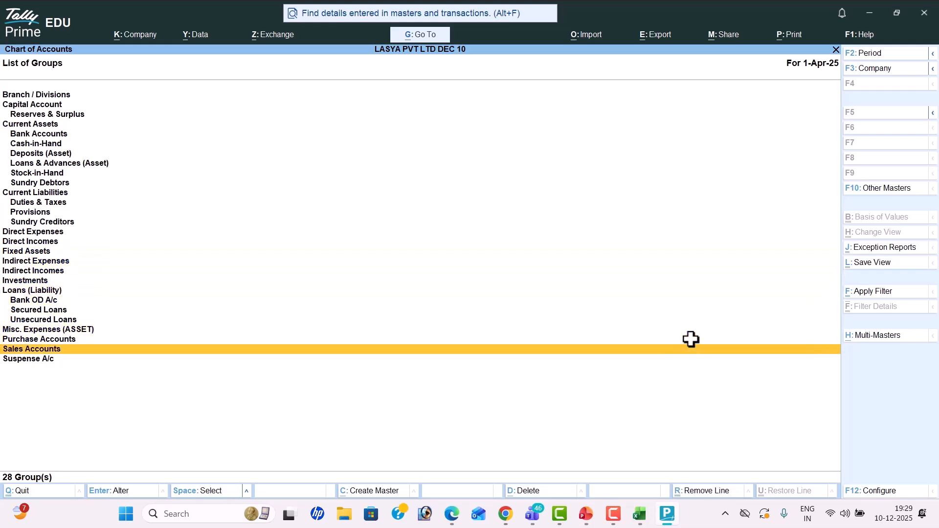
# Step: Review the list of ledgers down to Indirect Expenses
pyautogui.press('BackSpace')
pyautogui.press('Down')
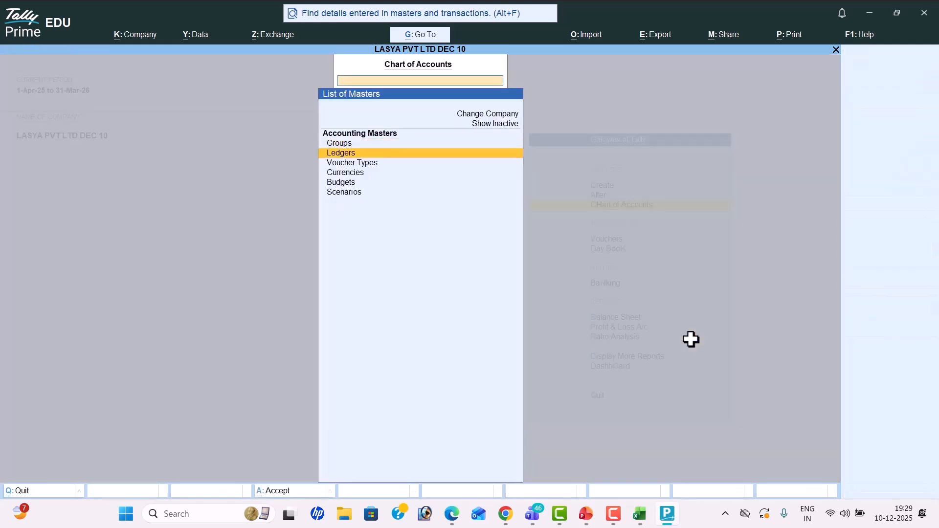
pyautogui.press('Return')
pyautogui.press('Down')
pyautogui.press('Down')
pyautogui.press('Down')
pyautogui.press('Down')
pyautogui.press('Down')
pyautogui.press('Down')
pyautogui.press('Down')
pyautogui.press('Down')
pyautogui.press('Down')
pyautogui.press('Down')
pyautogui.press('Down')
pyautogui.press('Down')
pyautogui.press('Down')
pyautogui.press('Down')
pyautogui.press('Down')
pyautogui.press('Down')
pyautogui.press('Down')
pyautogui.press('Down')
pyautogui.press('Down')
pyautogui.press('Down')
pyautogui.press('Down')
pyautogui.press('Down')
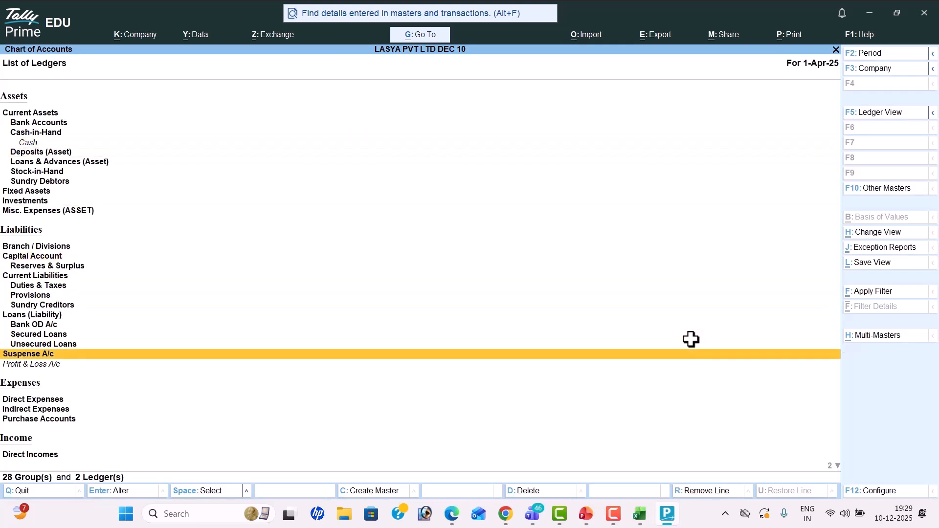
pyautogui.press('Down')
pyautogui.press('Down')
pyautogui.press('Down')
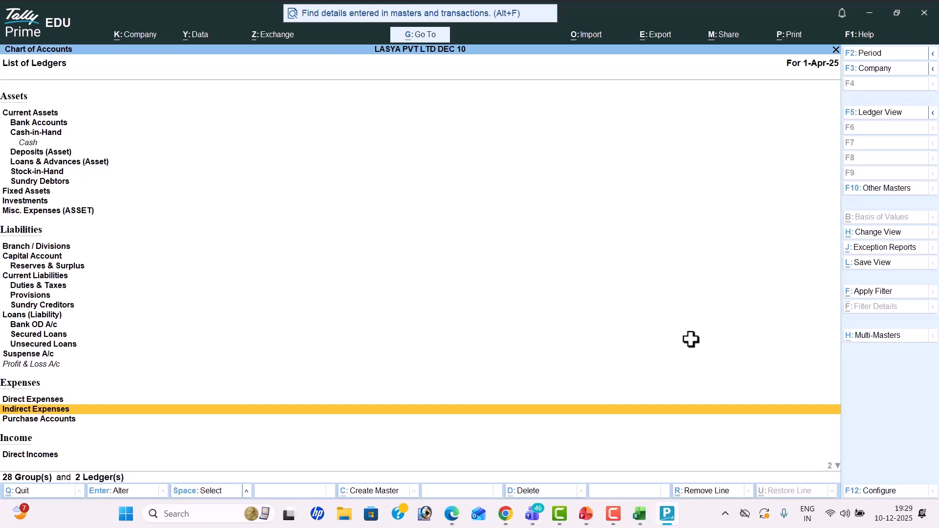
# Step: Review the list of 24 voucher types down to Sales Order
pyautogui.press('BackSpace')
pyautogui.press('Down')
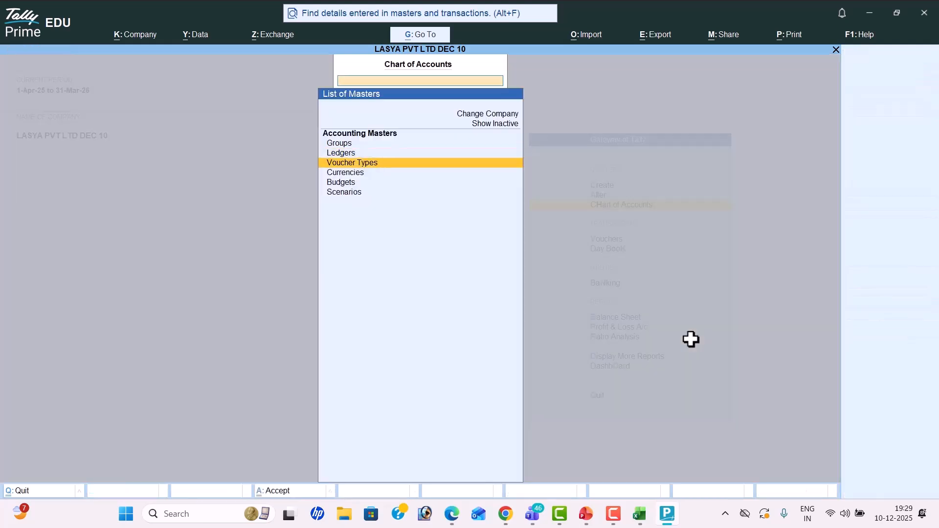
pyautogui.press('Return')
pyautogui.press('Down')
pyautogui.press('Down')
pyautogui.press('Down')
pyautogui.press('Down')
pyautogui.press('Down')
pyautogui.press('Down')
pyautogui.press('Down')
pyautogui.press('Down')
pyautogui.press('Down')
pyautogui.press('Down')
pyautogui.press('Down')
pyautogui.press('Down')
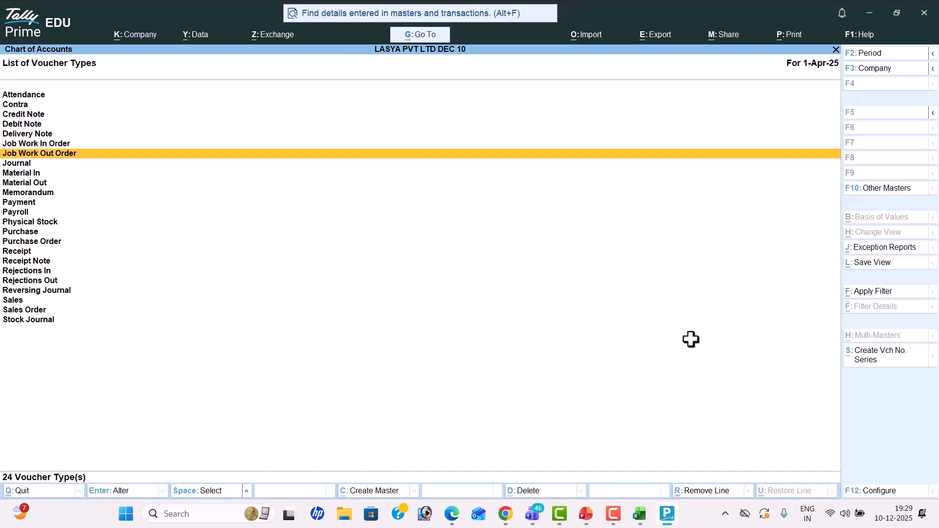
pyautogui.press('Down')
pyautogui.press('Down')
pyautogui.press('Down')
pyautogui.press('Down')
pyautogui.press('Down')
pyautogui.press('Down')
pyautogui.press('Down')
pyautogui.press('Down')
pyautogui.press('Down')
pyautogui.press('Down')
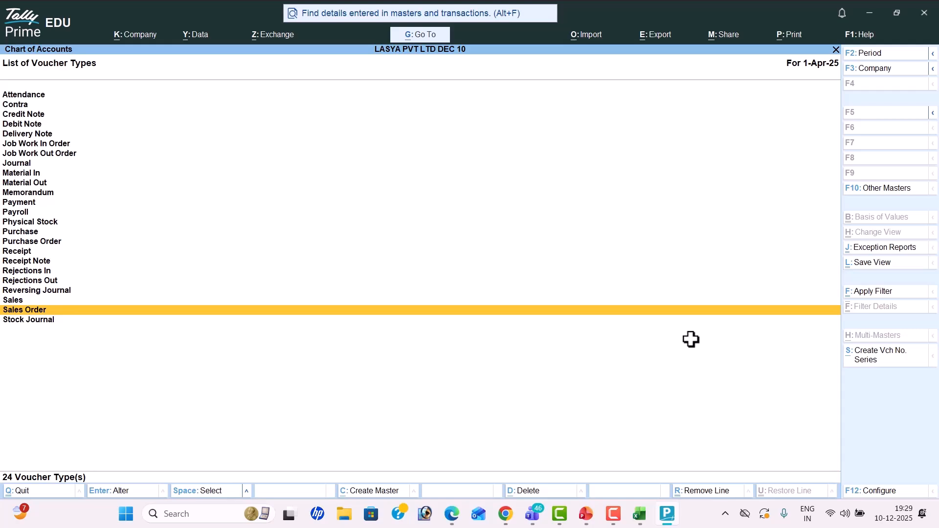
pyautogui.hotkey('alt', 'Tab')
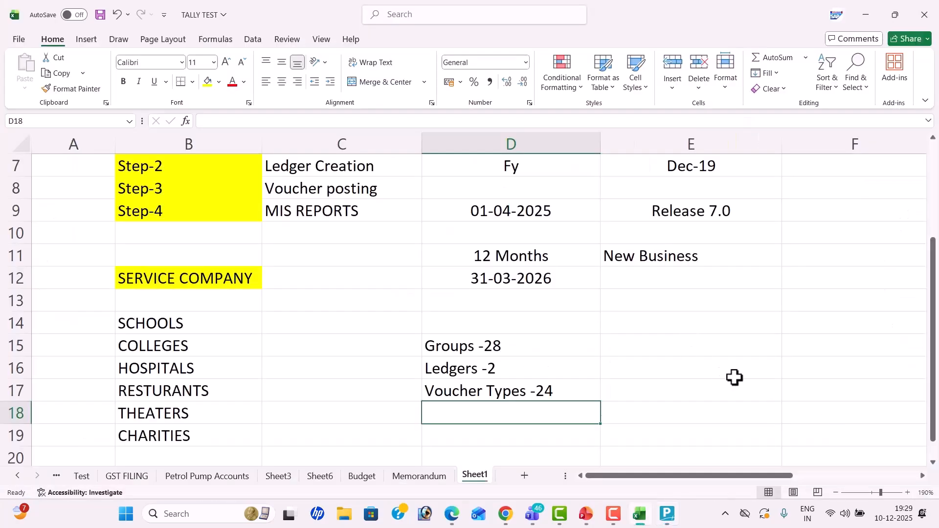
# Step: Note '1 Lakh' in cell E15
pyautogui.click(689, 339)
pyautogui.write('1 Lakh')
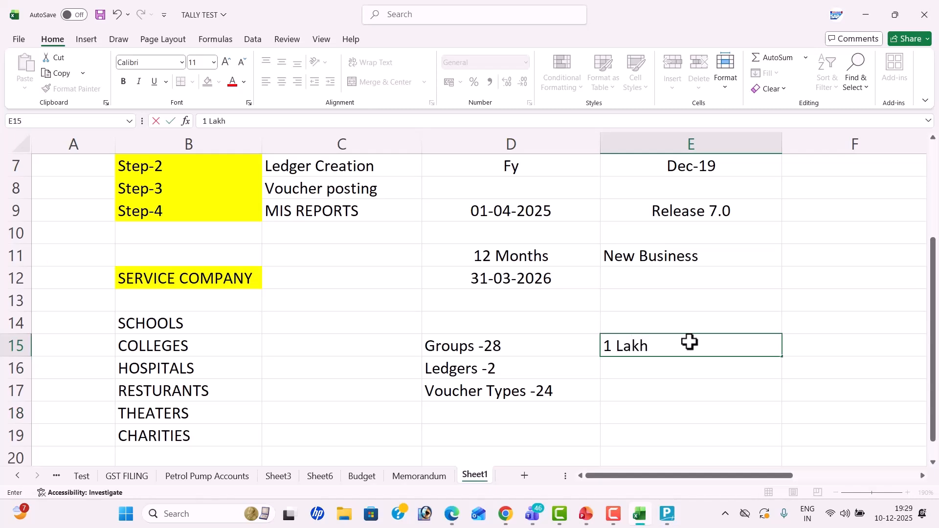
pyautogui.press('Return')
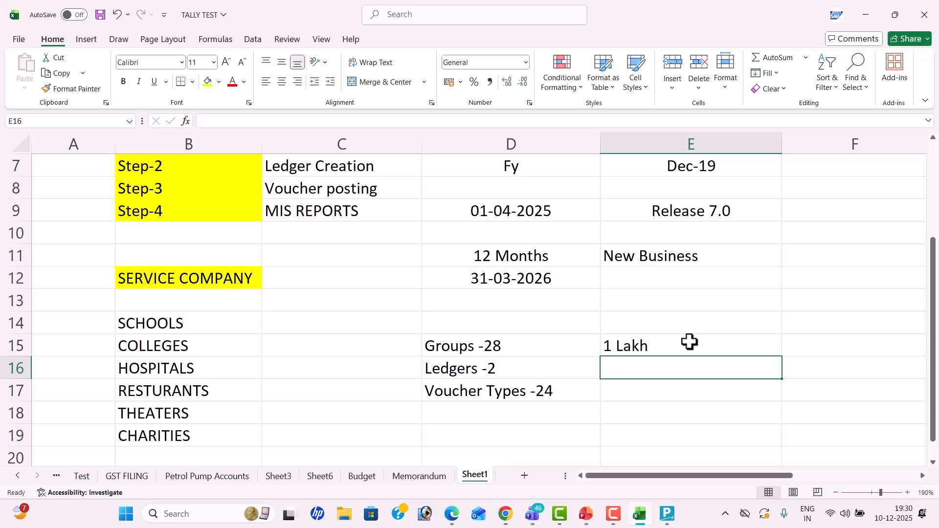
pyautogui.scroll(2, 689, 302)
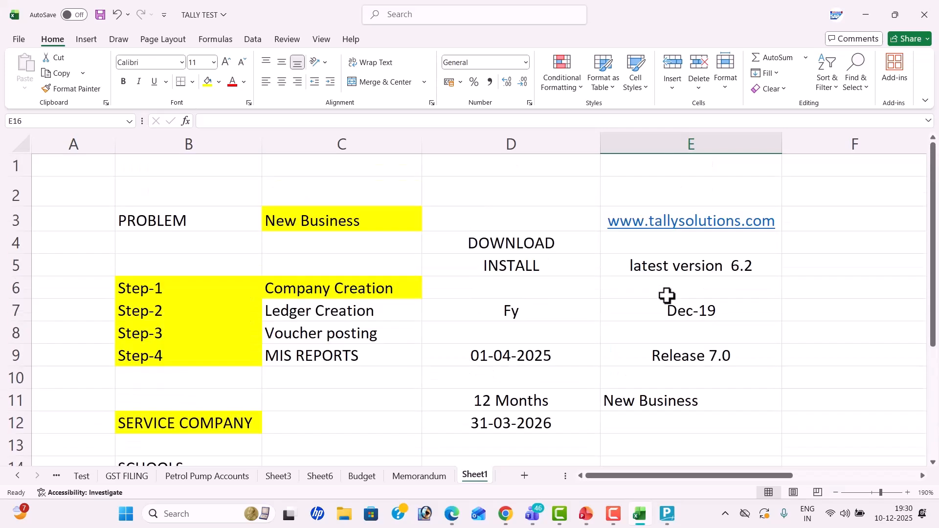
pyautogui.hotkey('alt', 'Tab')
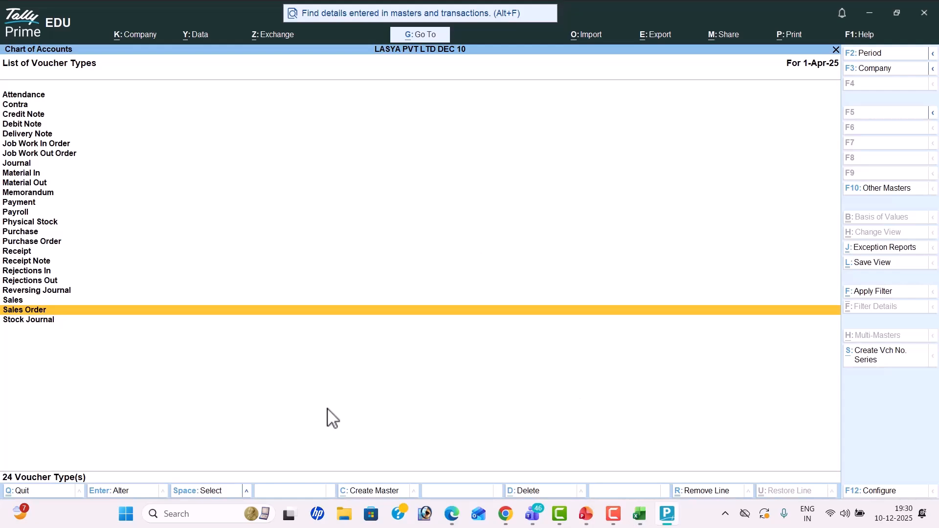
pyautogui.hotkey('alt', 'Tab')
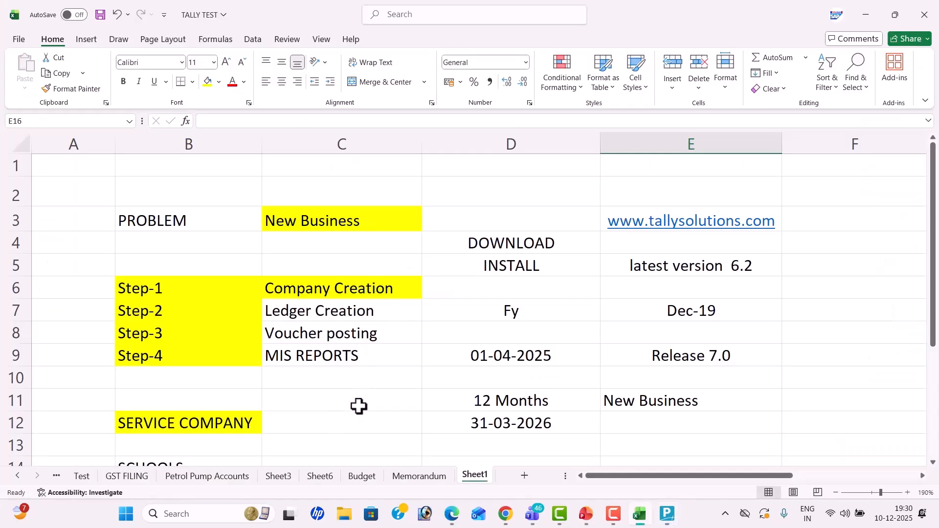
# Step: Note 'esc' in C11 and close TallyPrime's voucher types list
pyautogui.click(359, 406)
pyautogui.write('esc')
pyautogui.click(369, 424)
pyautogui.hotkey('alt', 'Tab')
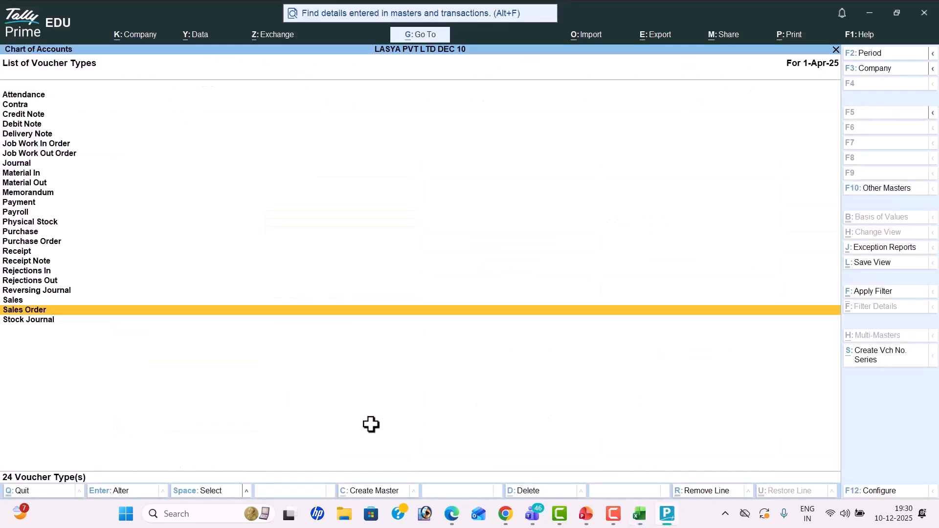
pyautogui.press('Escape')
pyautogui.press('Escape')
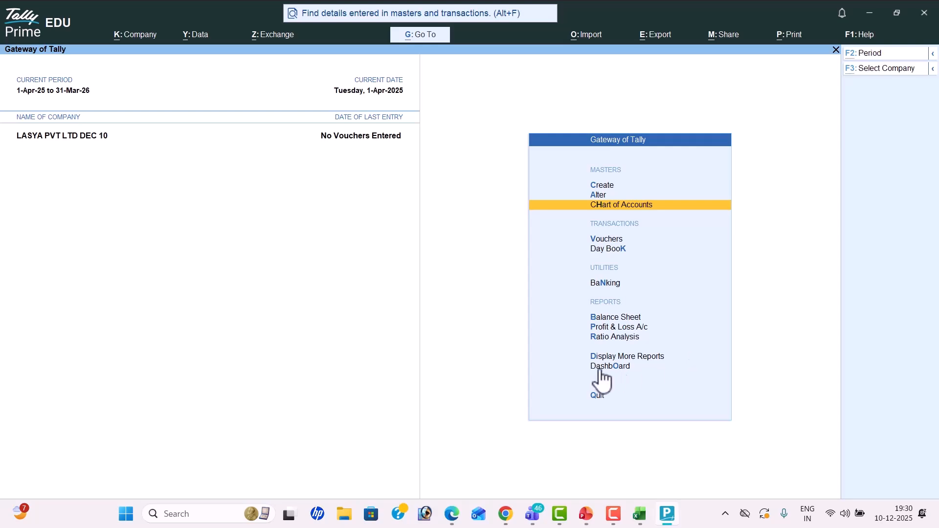
# Step: Make the Ledger Creation text in cell C7 red
pyautogui.hotkey('alt', 'Tab')
pyautogui.click(304, 307)
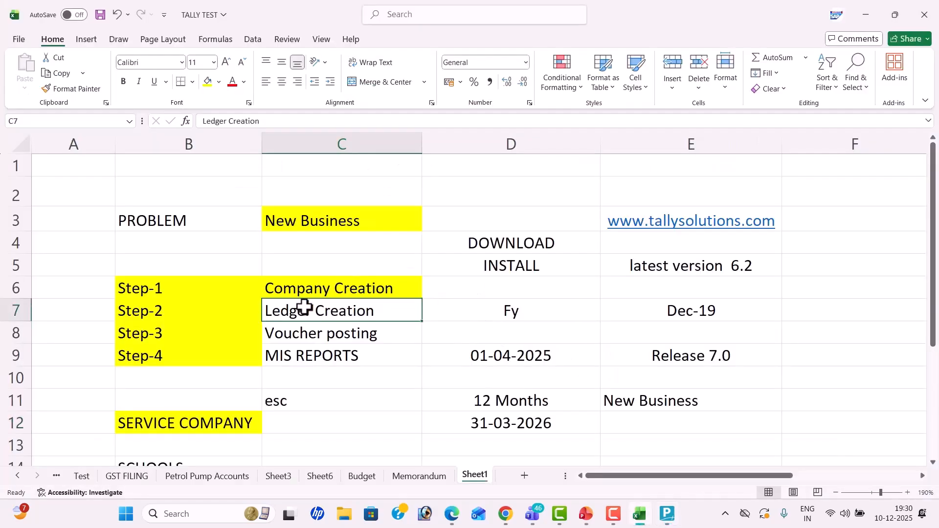
pyautogui.click(233, 82)
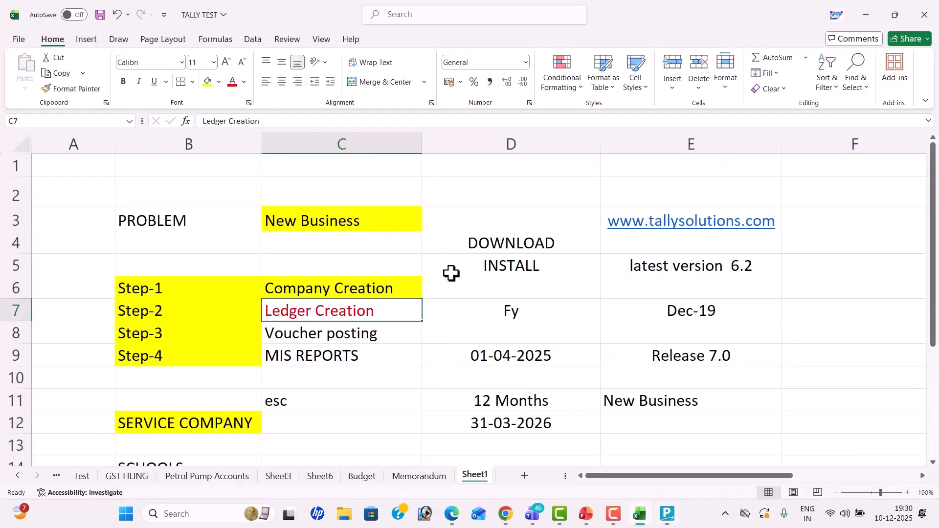
pyautogui.hotkey('alt', 'Tab')
pyautogui.press('Up')
pyautogui.press('Up')
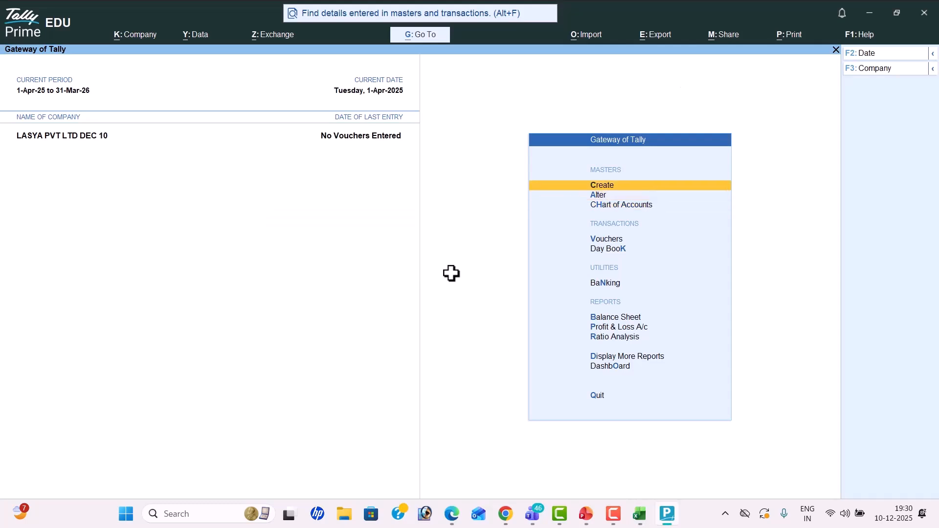
# Step: Open a blank Ledger Creation form from the Create menu
pyautogui.press('Return')
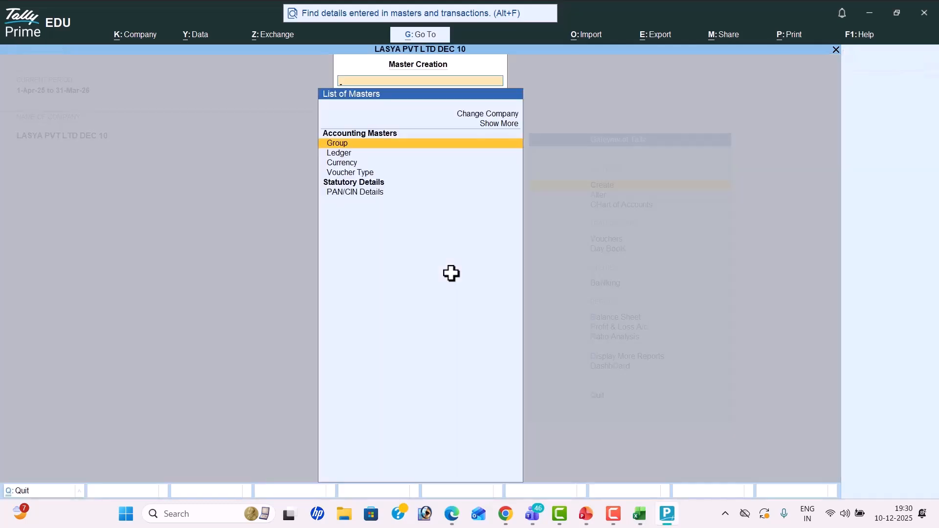
pyautogui.press('Down')
pyautogui.press('Return')
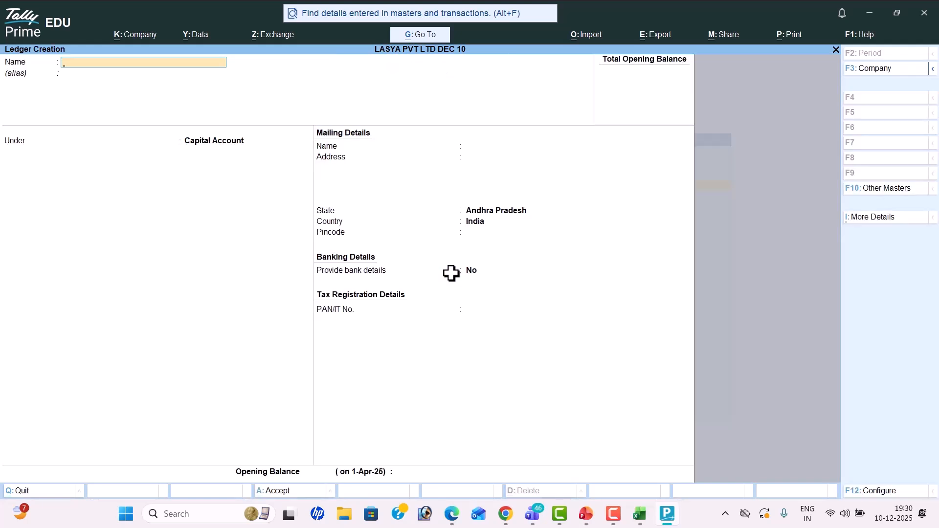
pyautogui.hotkey('alt', 'Tab')
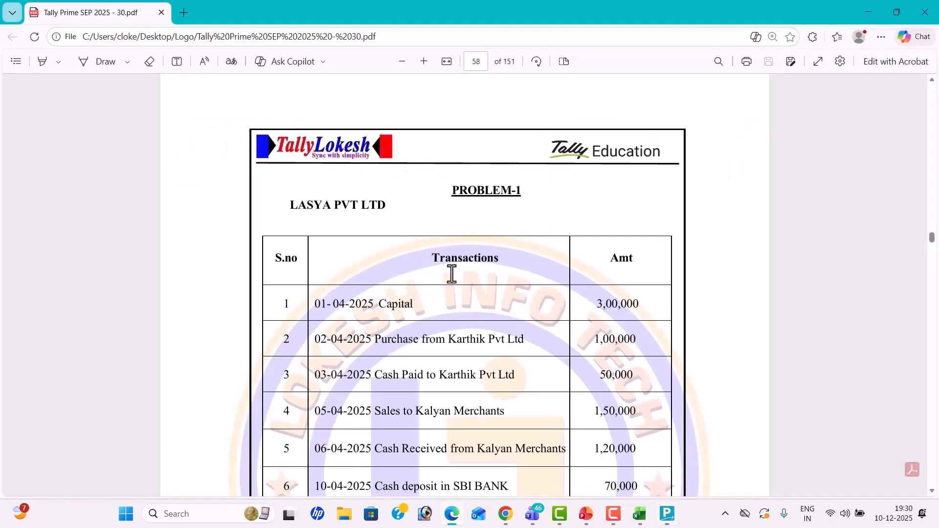
# Step: Scroll the PDF to show all ten transactions, Capital 3,00,000 through Transportation Charges Received 15,000
pyautogui.scroll(-2, 477, 279)
pyautogui.scroll(-2, 476, 279)
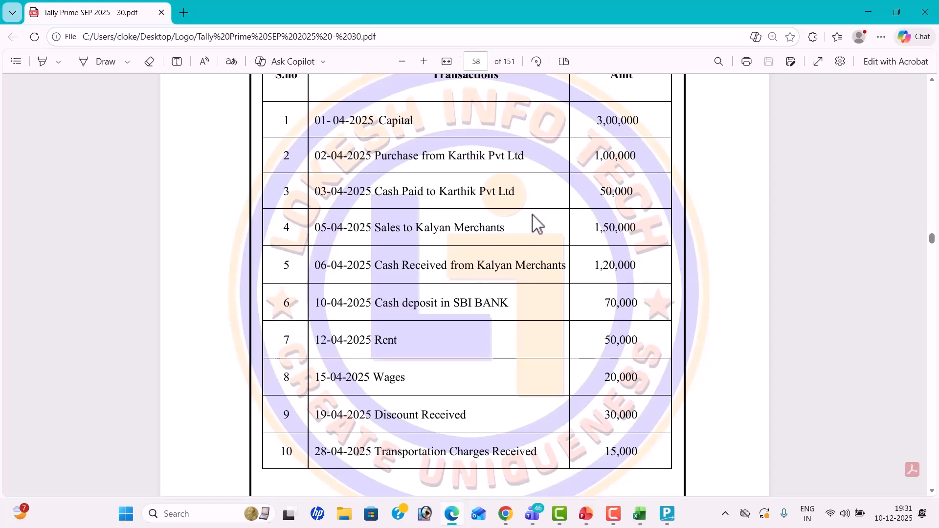
# Step: Create and save the Capital ledger under Capital Account
pyautogui.hotkey('alt', 'Tab')
pyautogui.write('Capital')
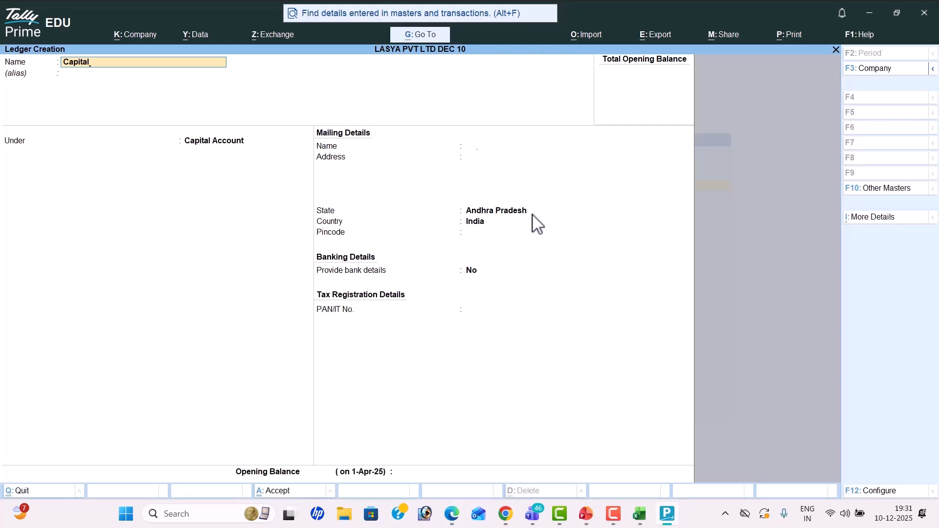
pyautogui.press('Return')
pyautogui.press('Return')
pyautogui.press('BackSpace')
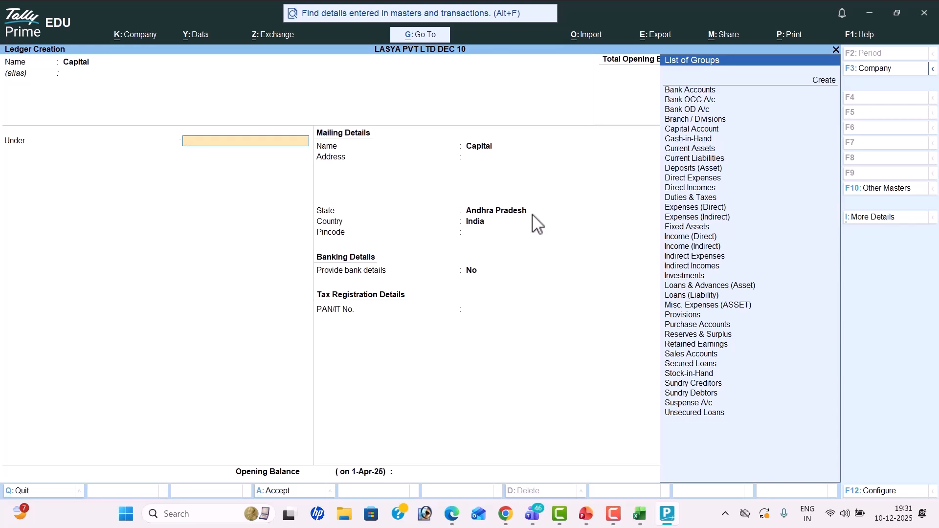
pyautogui.write('Capital Account')
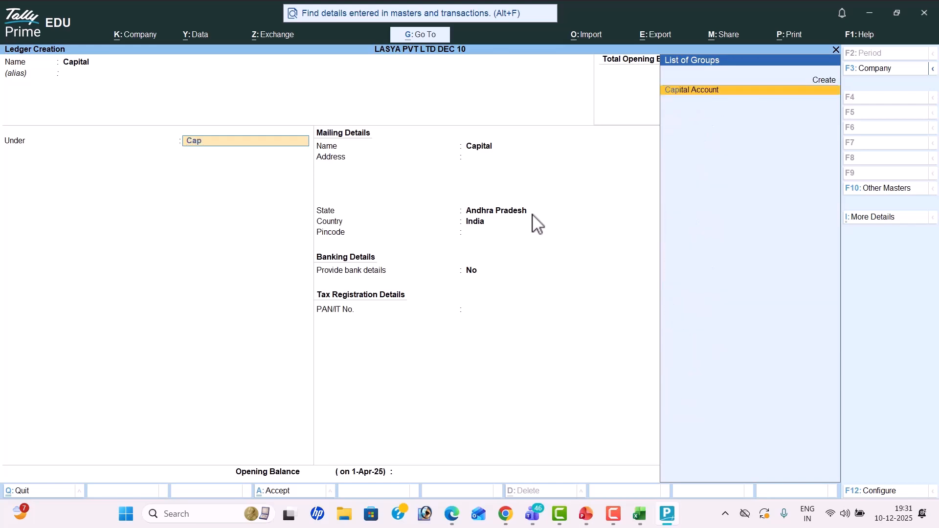
pyautogui.press('Return')
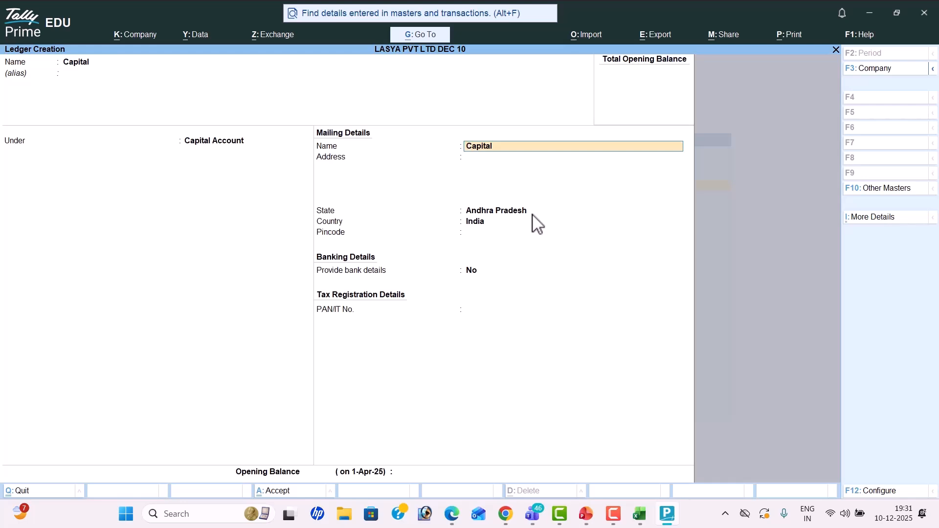
pyautogui.press('Return')
pyautogui.press('Return')
pyautogui.press('Return')
pyautogui.press('Return')
pyautogui.press('Return')
pyautogui.press('Return')
pyautogui.press('Return')
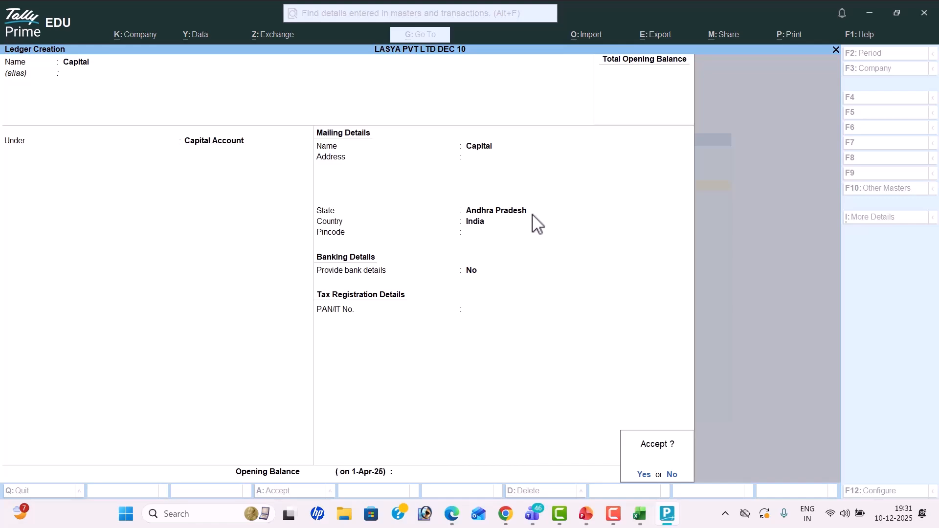
pyautogui.press('Return')
# Step: Zoom in on the transactions table in the problem PDF
pyautogui.hotkey('alt', 'Tab')
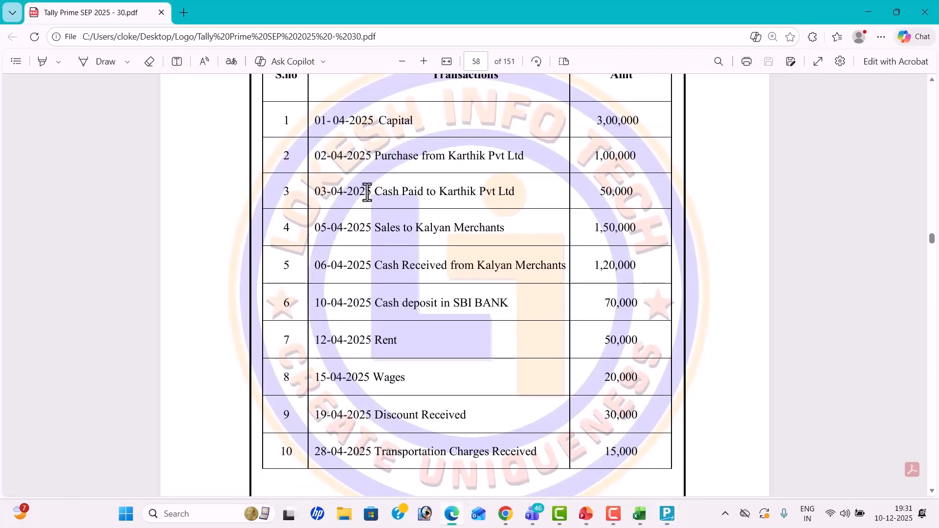
pyautogui.scroll(2, 406, 186)
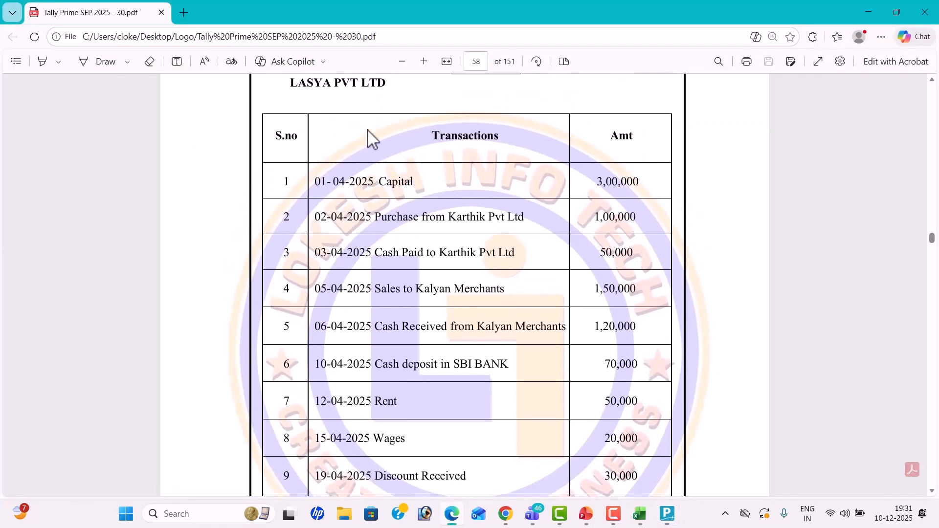
pyautogui.click(424, 61)
pyautogui.click(424, 61)
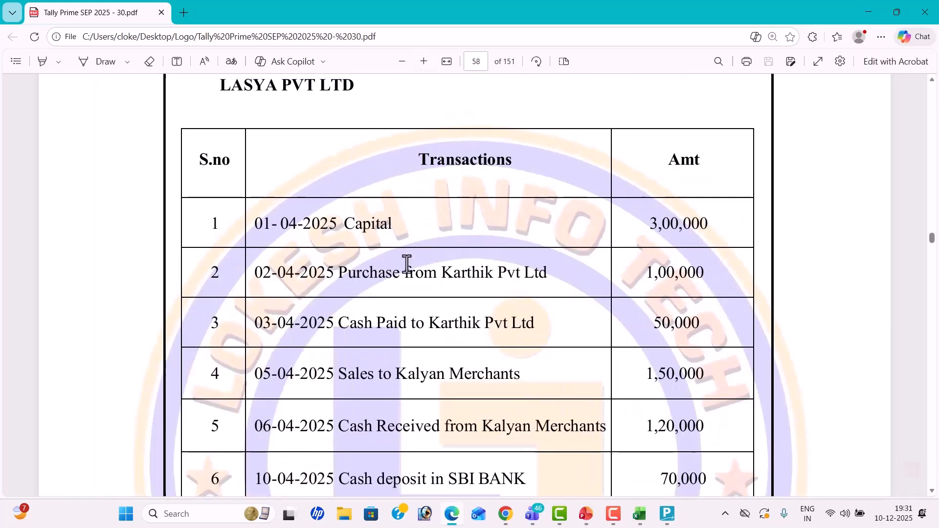
# Step: Save a Purchase ledger under Purchase Accounts, type Not Applicable, then start ledger Karthkik Pvt Ltd
pyautogui.hotkey('alt', 'Tab')
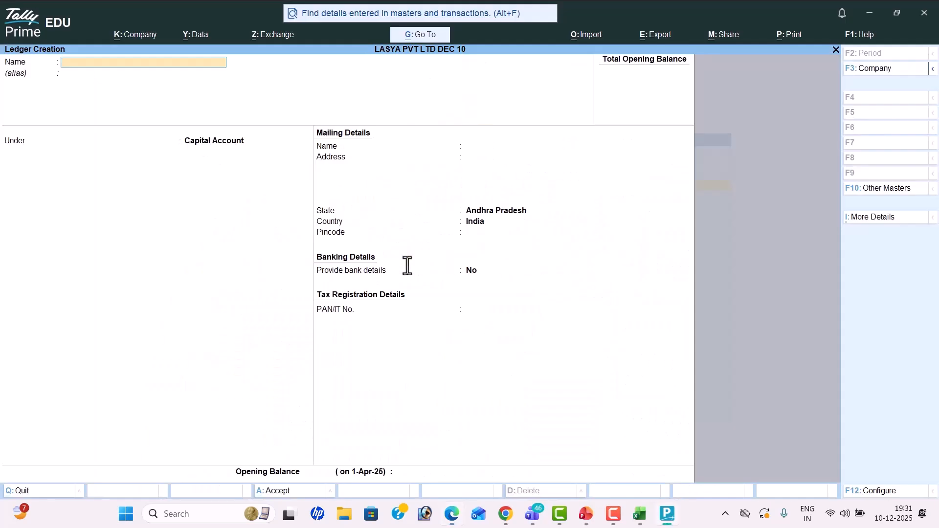
pyautogui.write('Purchase')
pyautogui.press('Return')
pyautogui.press('Return')
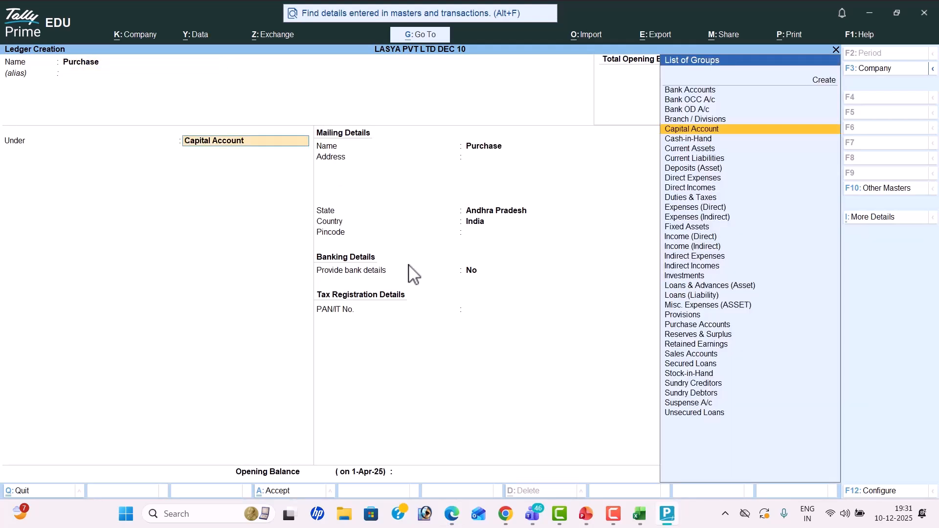
pyautogui.write('Pur')
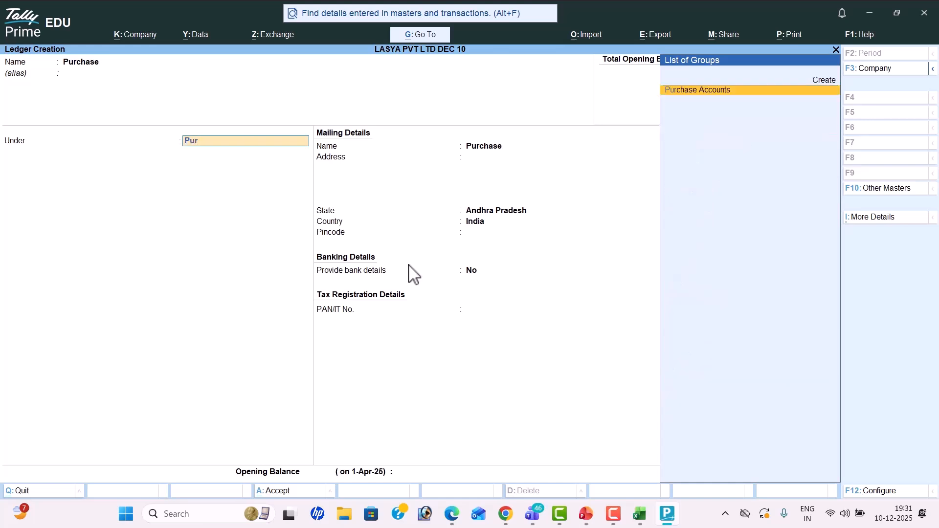
pyautogui.press('Return')
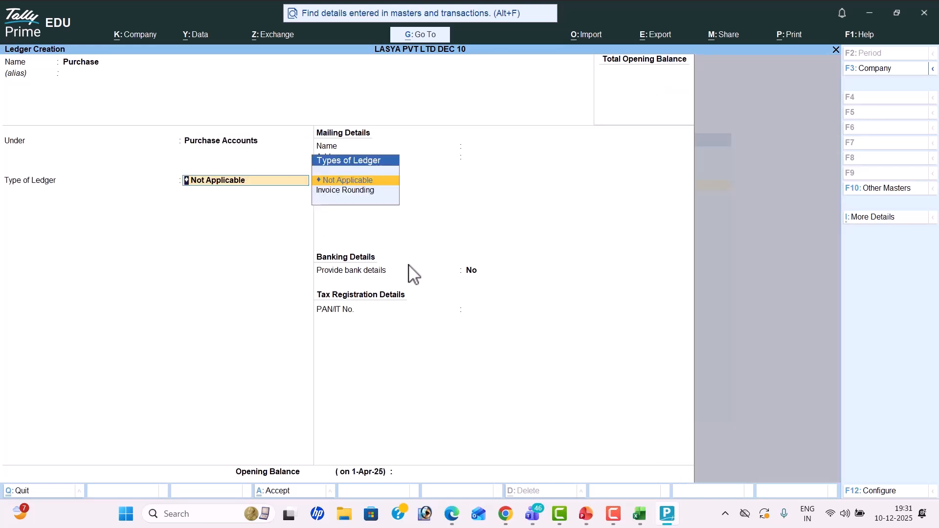
pyautogui.press('Return')
pyautogui.press('Return')
pyautogui.press('Return')
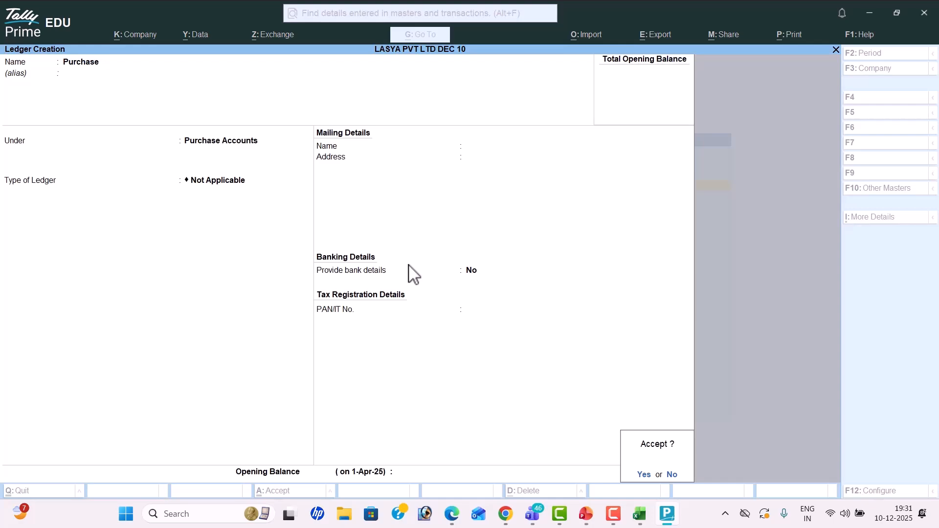
pyautogui.press('Return')
pyautogui.hotkey('alt', 'Tab')
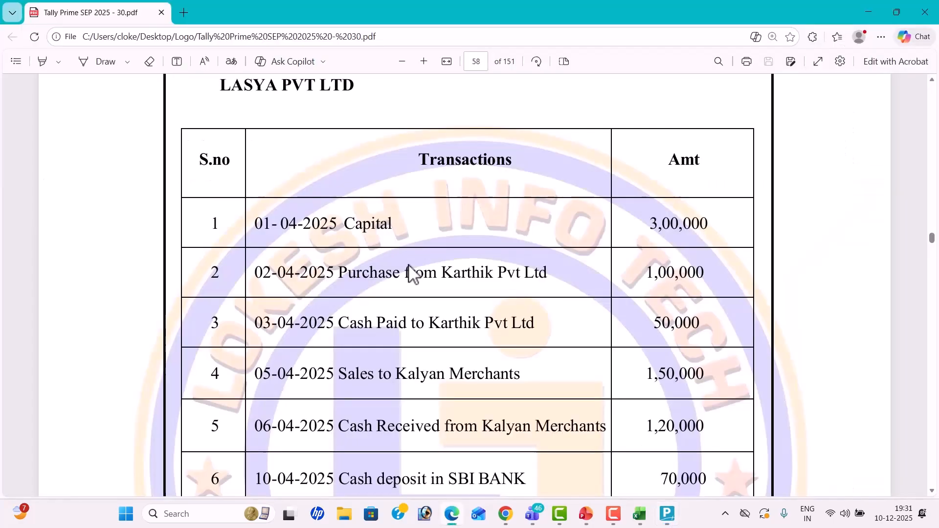
pyautogui.hotkey('alt', 'Tab')
pyautogui.write('Karthkik Pvt Ltd')
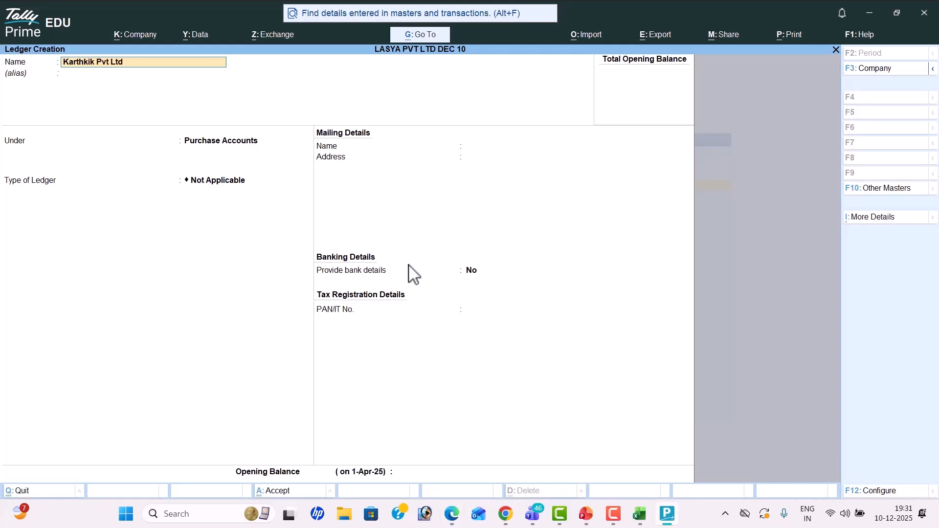
# Step: Place Karthkik Pvt Ltd under Sundry Creditors, enter its mailing address, and save it
pyautogui.press('Return')
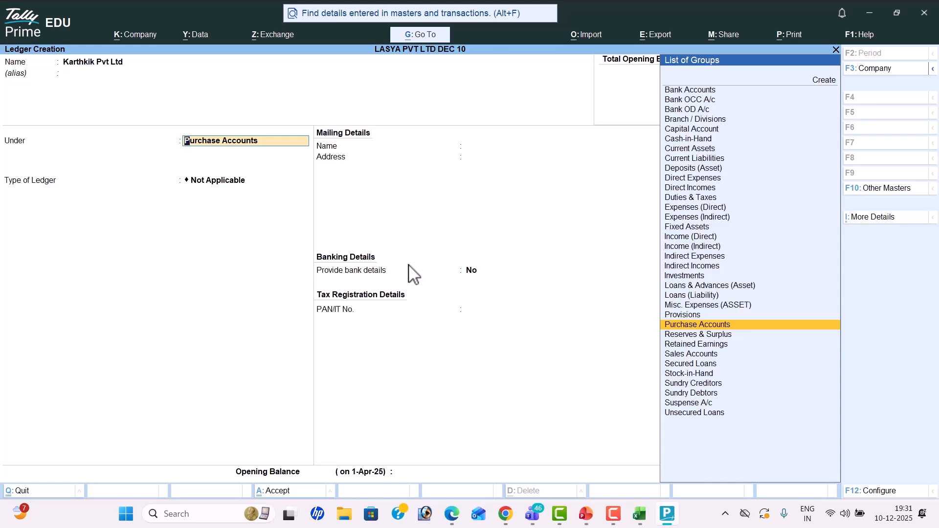
pyautogui.write('Sun')
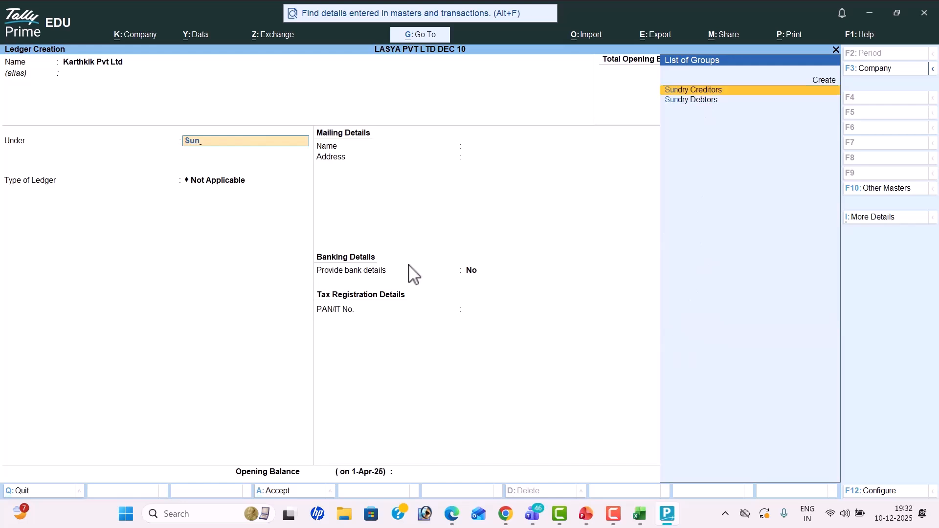
pyautogui.press('Return')
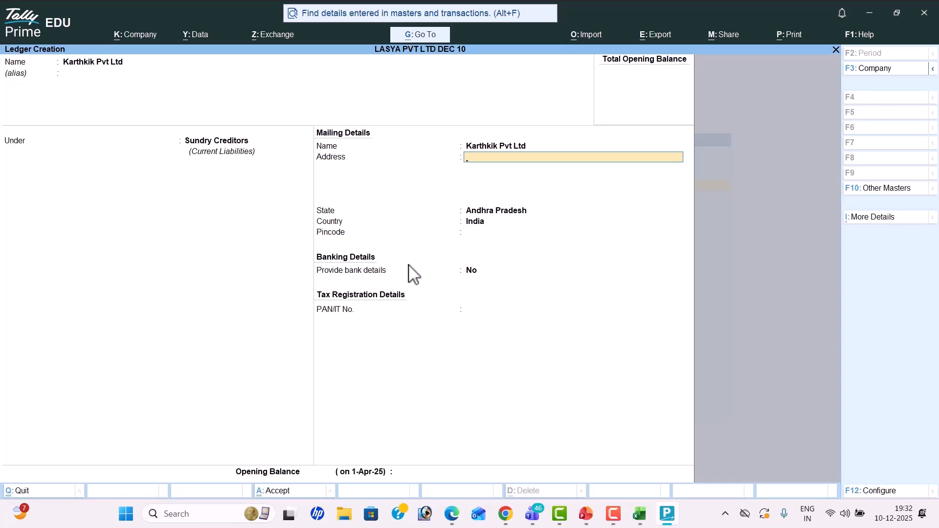
pyautogui.press('Return')
pyautogui.press('Return')
pyautogui.press('Return')
pyautogui.press('Return')
pyautogui.press('Return')
pyautogui.press('Return')
pyautogui.press('Return')
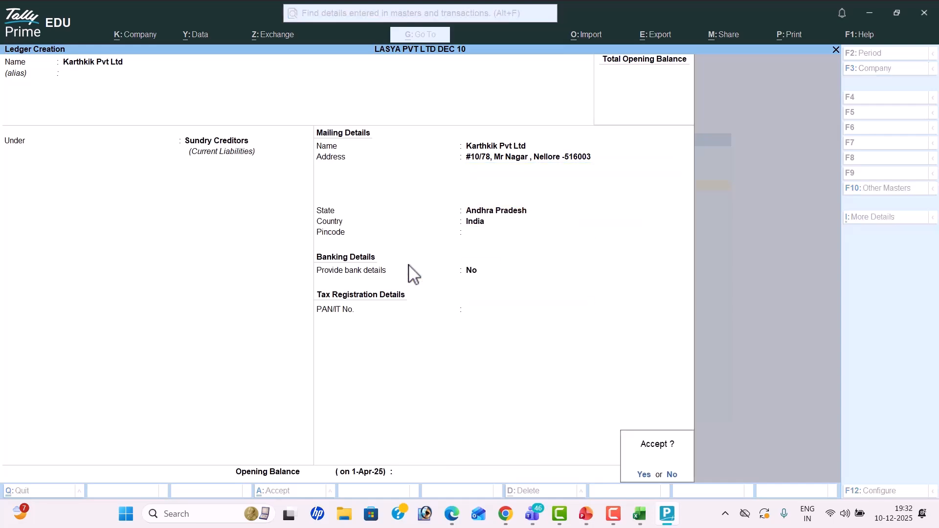
pyautogui.press('Return')
pyautogui.hotkey('alt', 'Tab')
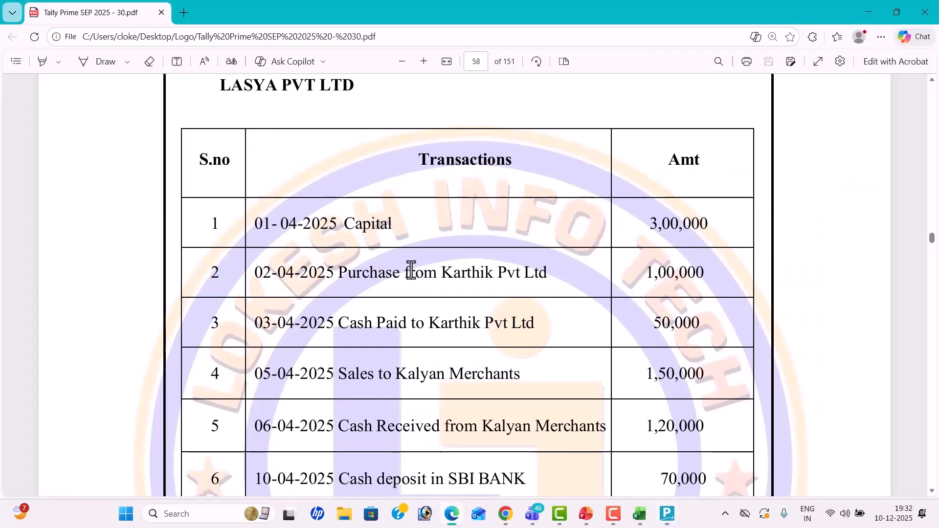
# Step: Read the PDF transactions table, including the Cash Paid to Karthik Pvt Ltd row, then return to TallyPrime
pyautogui.scroll(-2, 406, 266)
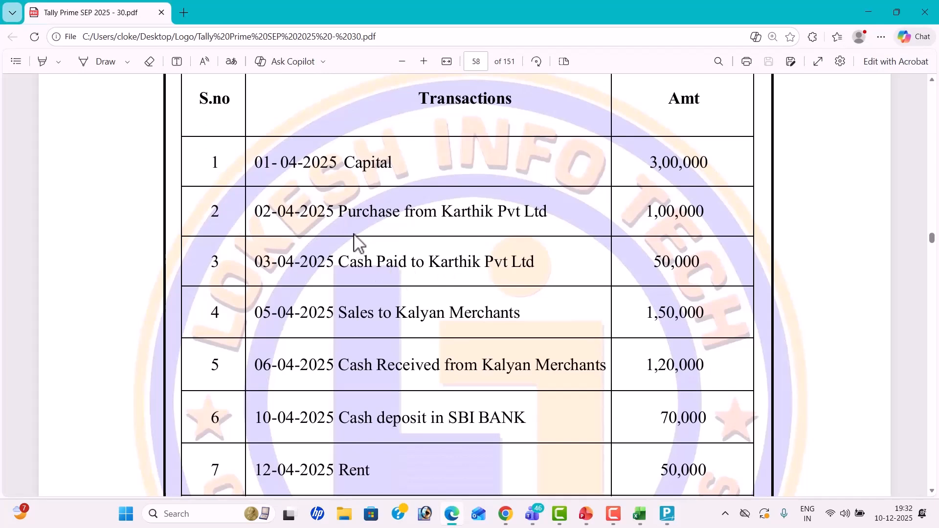
pyautogui.moveTo(343, 262); pyautogui.dragTo(557, 267)
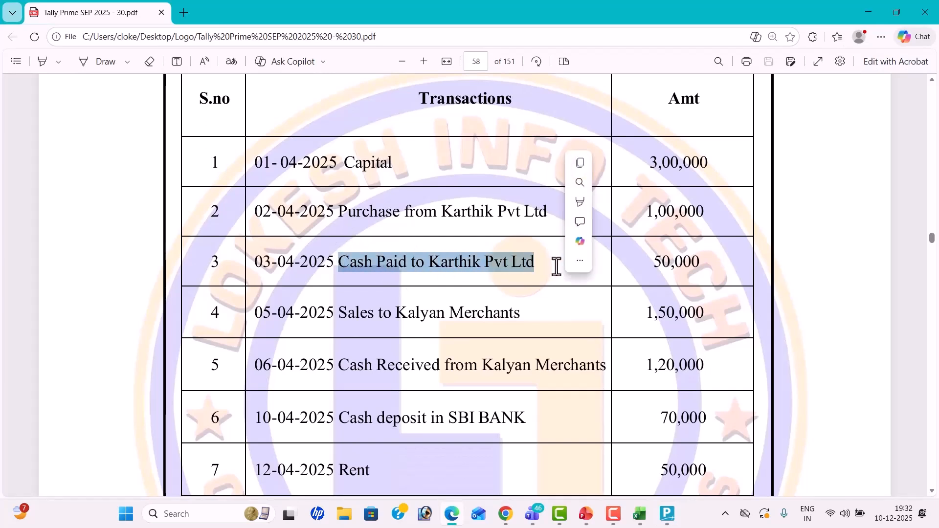
pyautogui.moveTo(568, 266)
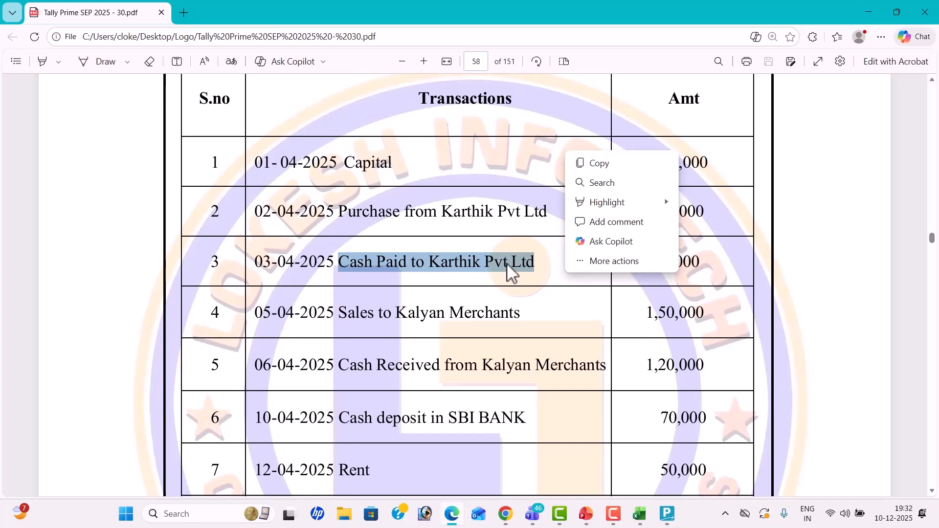
pyautogui.scroll(-3, 507, 264)
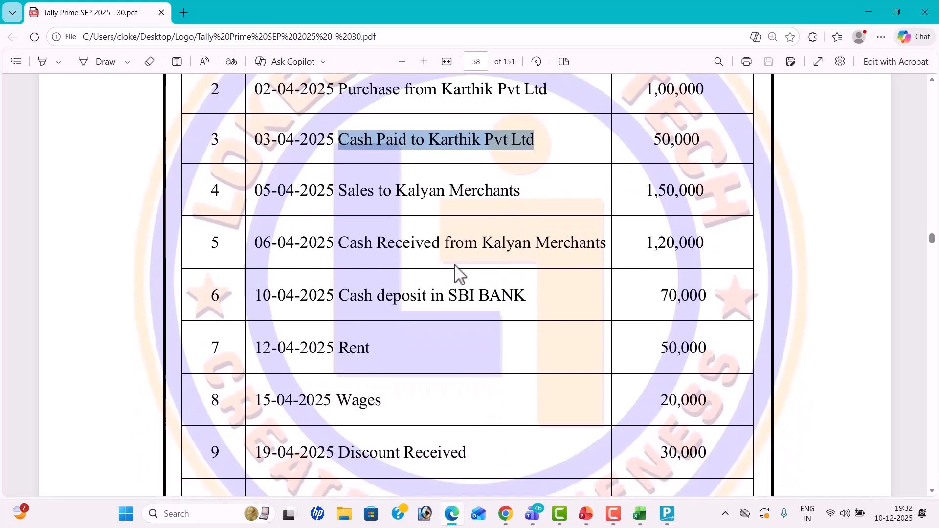
pyautogui.click(345, 195)
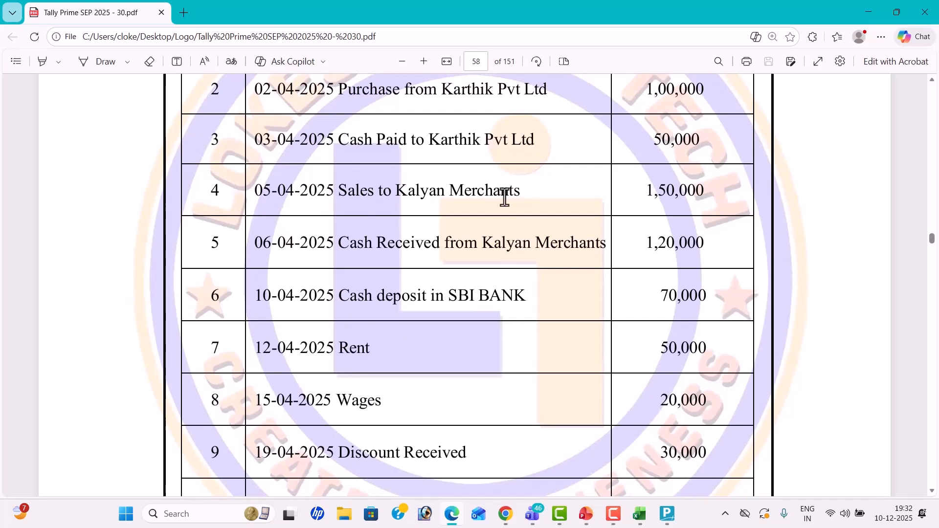
pyautogui.hotkey('alt', 'Tab')
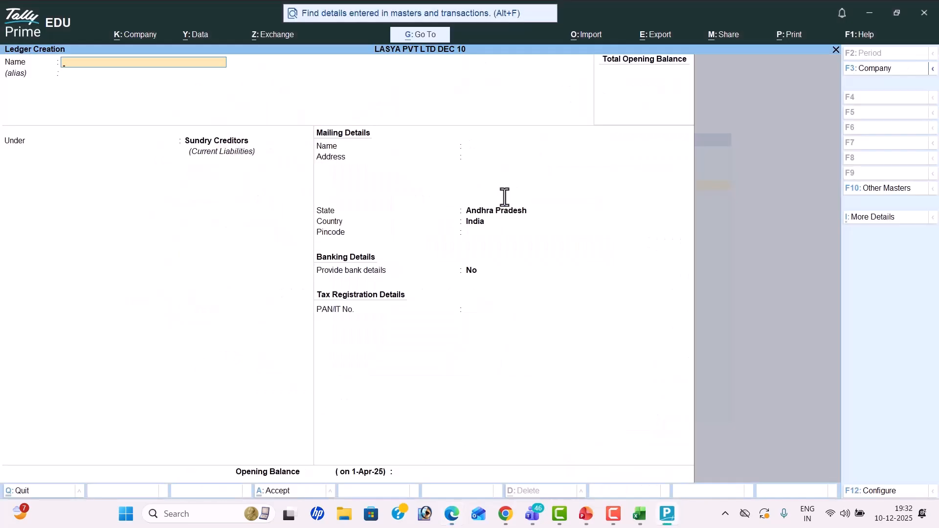
# Step: Create the Sales ledger under Sales Accounts
pyautogui.write('Sales')
pyautogui.press('Return')
pyautogui.press('Return')
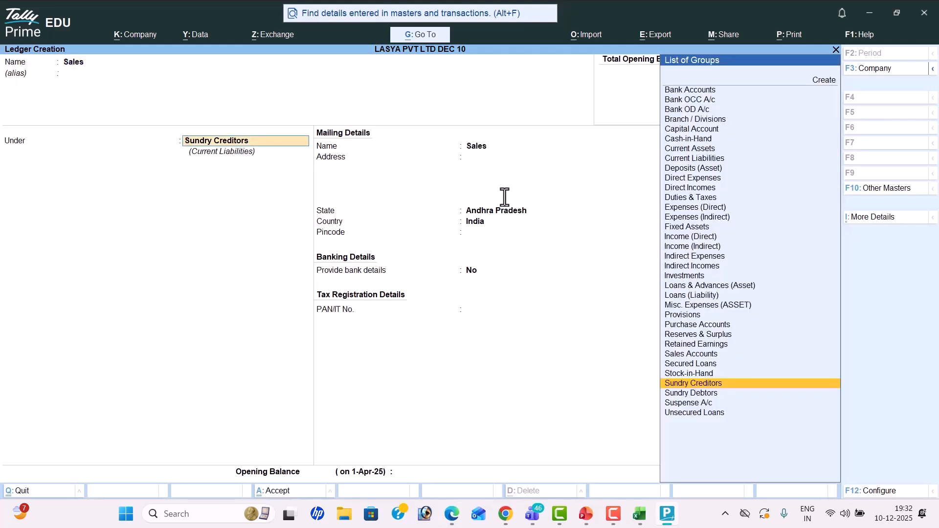
pyautogui.write('Sa')
pyautogui.press('Return')
pyautogui.press('Return')
pyautogui.press('Return')
# Step: Create Kalyan Merchants under Sundry Debtors with its mailing address and state Andhra Pradesh
pyautogui.press('Return')
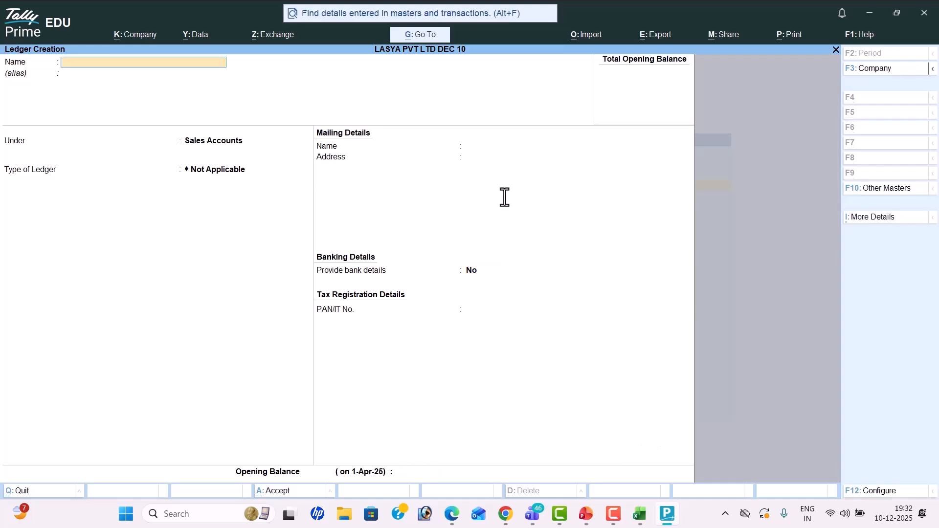
pyautogui.hotkey('alt', 'Tab')
pyautogui.hotkey('alt', 'Tab')
pyautogui.write('Kalyan Merchants')
pyautogui.press('Return')
pyautogui.press('Return')
pyautogui.write('Sun')
pyautogui.press('Down')
pyautogui.press('Return')
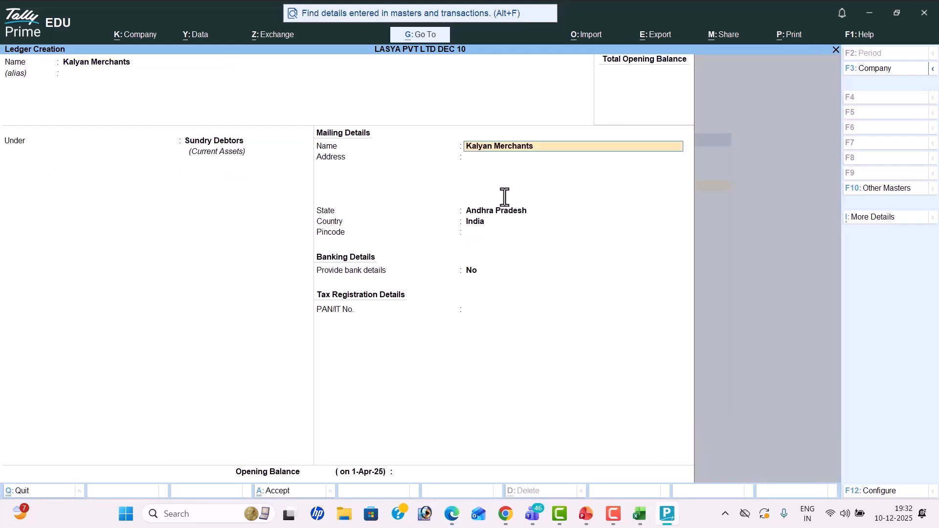
pyautogui.press('Return')
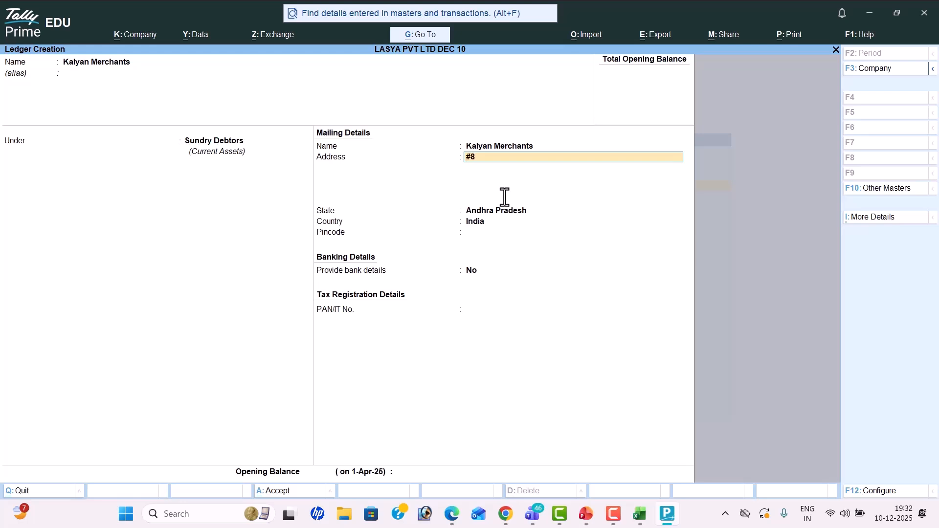
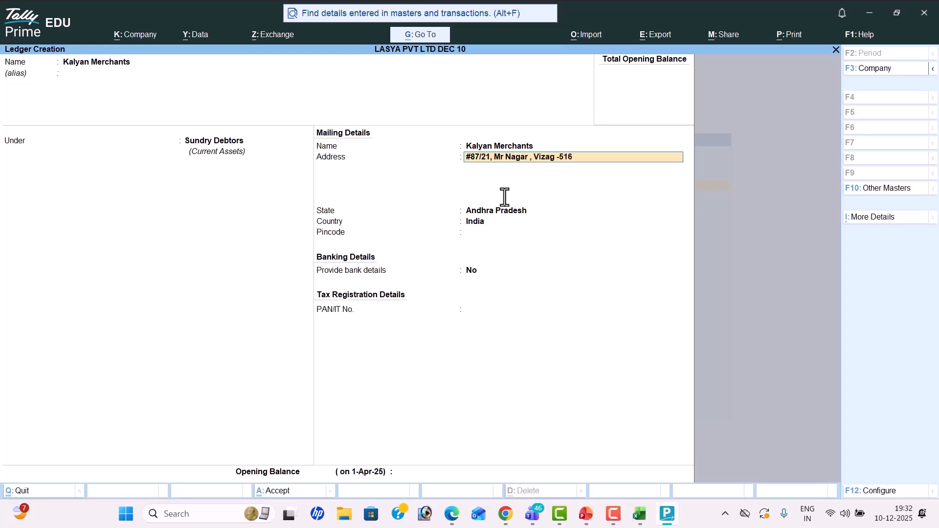
pyautogui.press('Return')
pyautogui.press('Return')
pyautogui.press('Return')
pyautogui.press('Return')
pyautogui.press('Return')
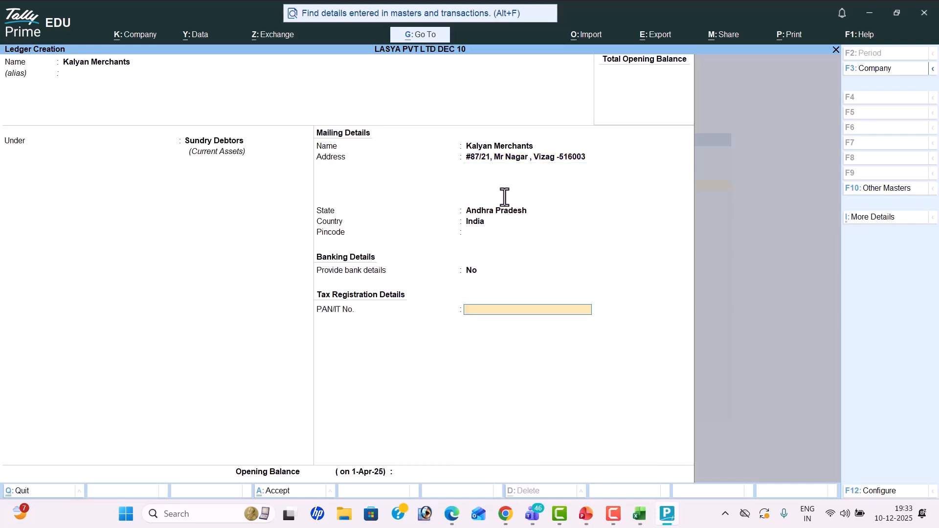
pyautogui.press('Return')
pyautogui.press('Return')
pyautogui.press('Return')
# Step: Check the next entry in the PDF transactions table and return to ledger creation
pyautogui.hotkey('alt', 'Tab')
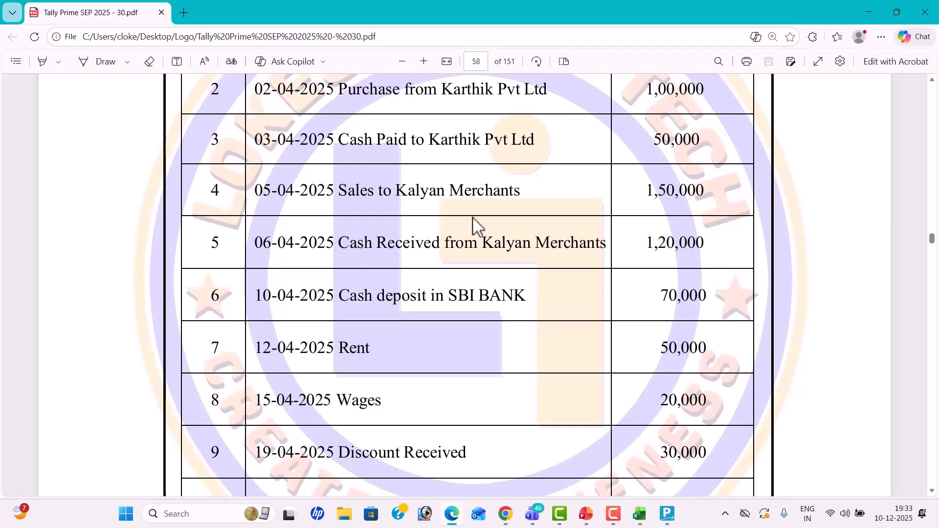
pyautogui.scroll(-1, 508, 230)
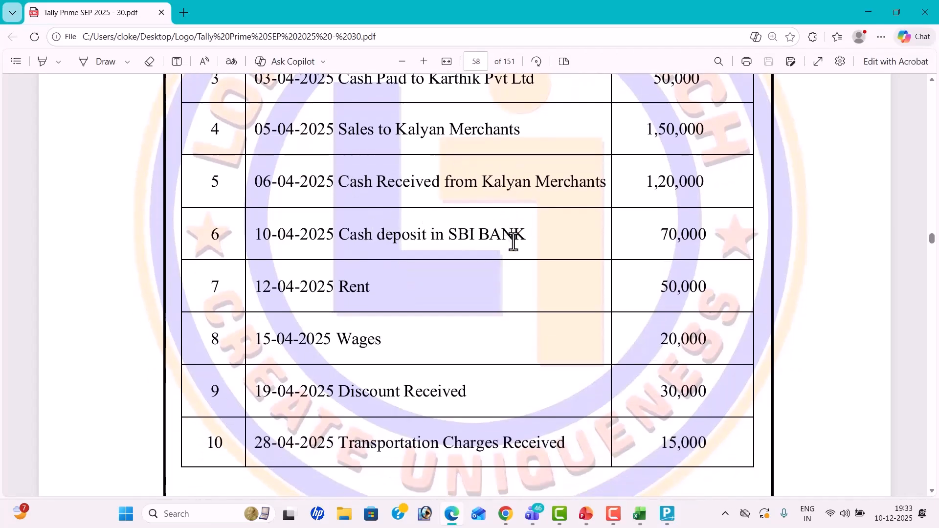
pyautogui.hotkey('alt', 'Tab')
# Step: Name the new ledger Sbi Bank and place it under Bank Accounts
pyautogui.write('Sbi Bank')
pyautogui.press('Return')
pyautogui.press('Return')
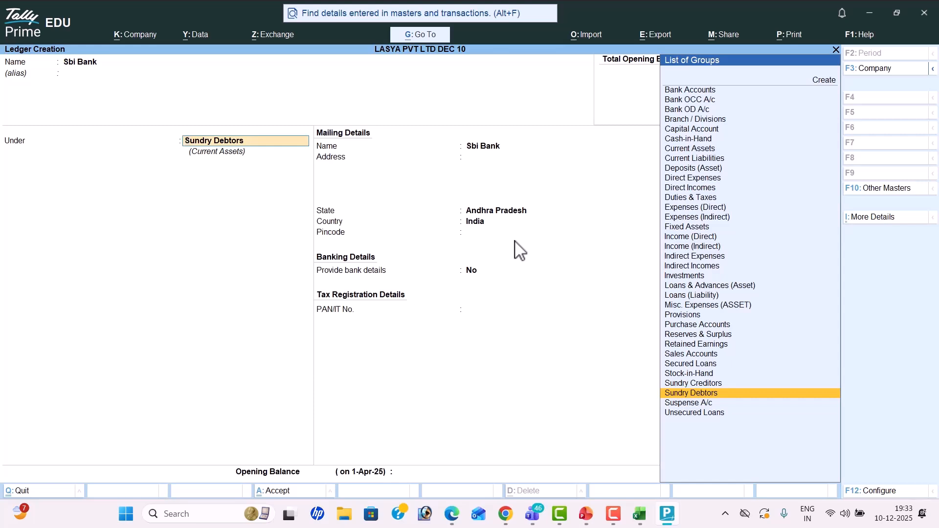
pyautogui.write('Ba')
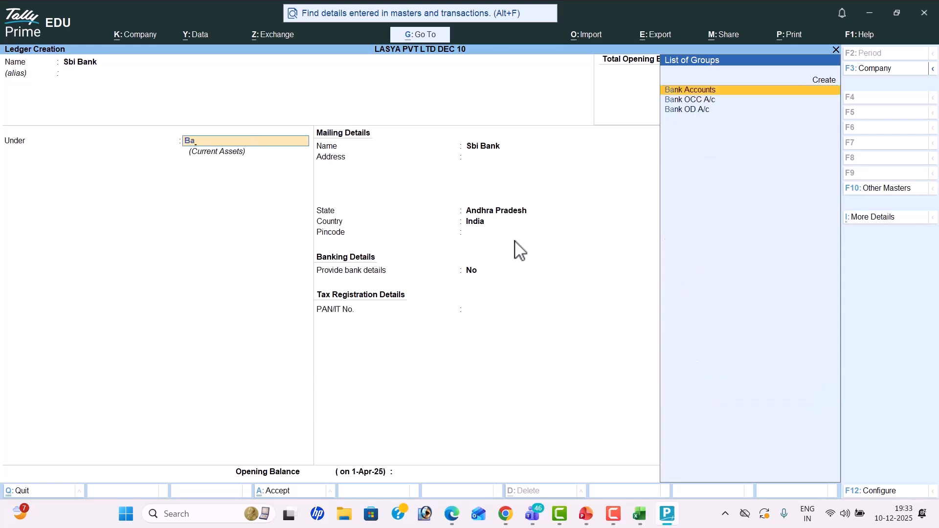
pyautogui.press('Return')
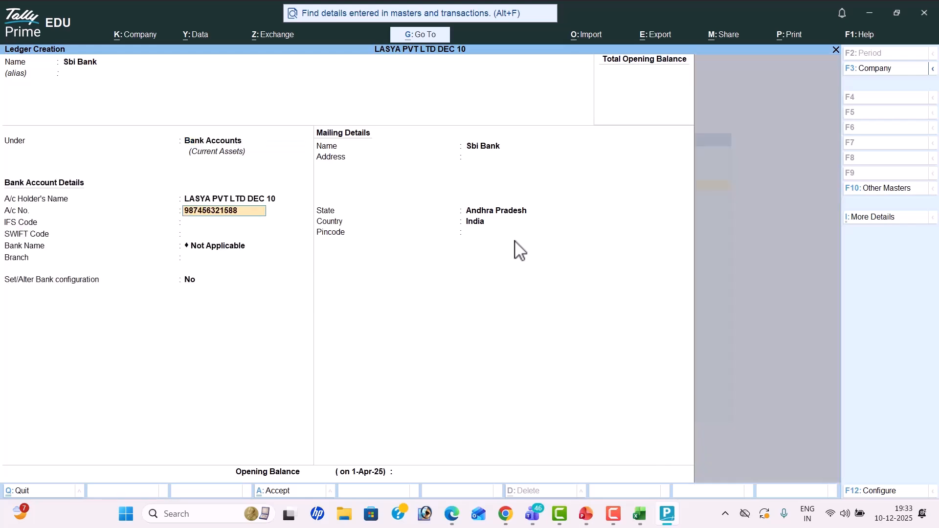
# Step: Enter the bank account number, IFS code SBI448566, SWIFT code 2448556 and branch Kadapa
pyautogui.press('Return')
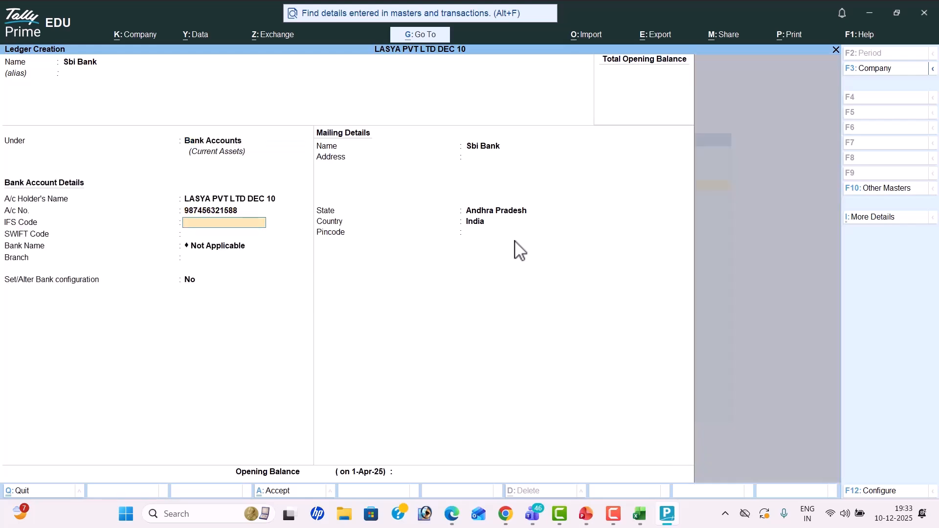
pyautogui.write('SBI448566')
pyautogui.press('Return')
pyautogui.press('Return')
pyautogui.write('2448556')
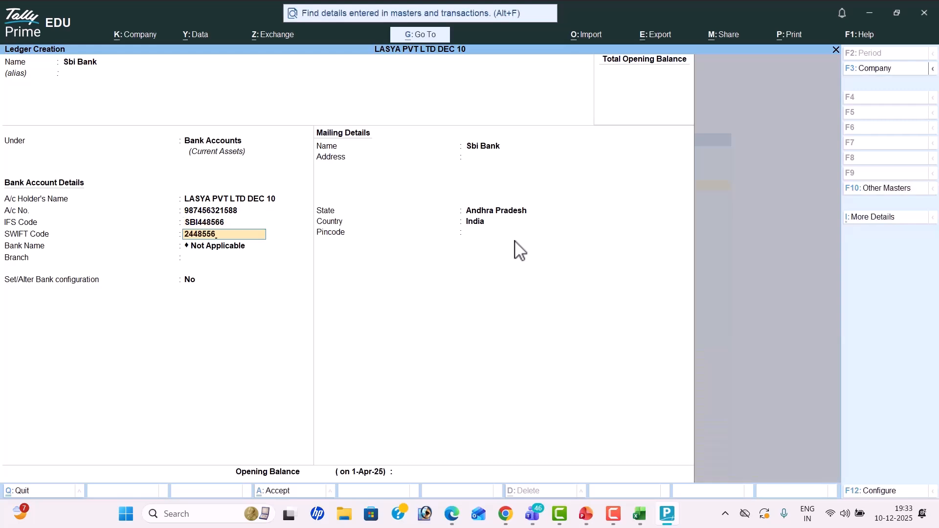
pyautogui.press('Return')
pyautogui.press('Return')
pyautogui.write('Kadapa')
pyautogui.press('Return')
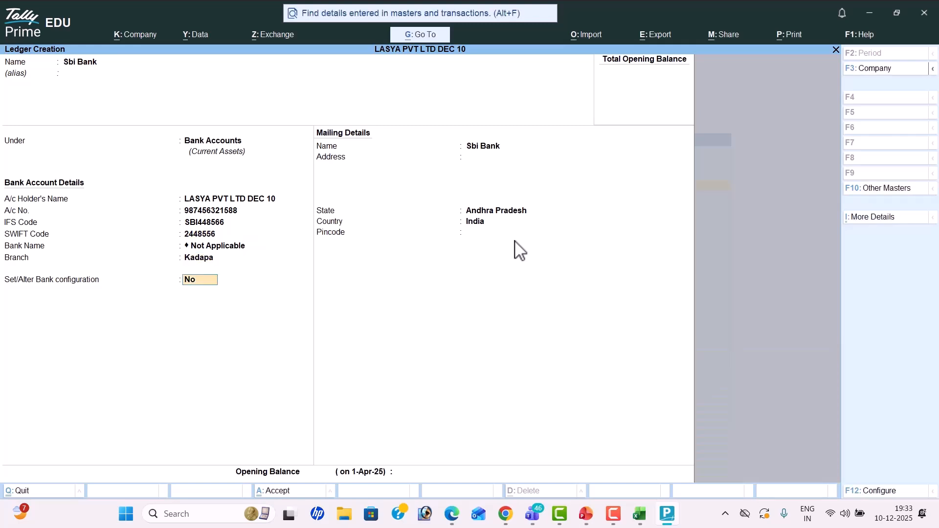
pyautogui.press('Return')
pyautogui.press('Return')
pyautogui.press('Return')
pyautogui.press('Return')
pyautogui.press('Return')
pyautogui.press('Return')
# Step: Save the Sbi Bank ledger and create a Rent ledger under Indirect Expenses
pyautogui.press('Return')
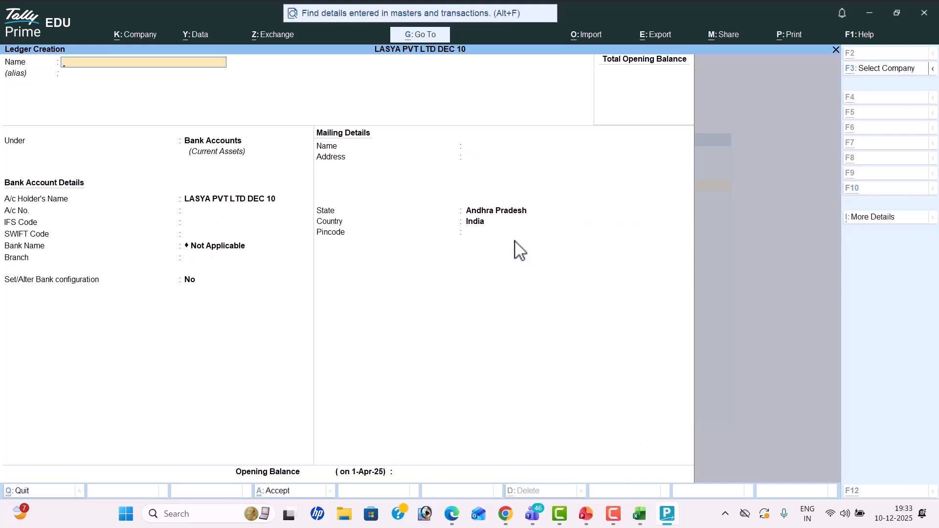
pyautogui.hotkey('alt', 'Tab')
pyautogui.hotkey('alt', 'Tab')
pyautogui.write('Rent')
pyautogui.press('Return')
pyautogui.press('Return')
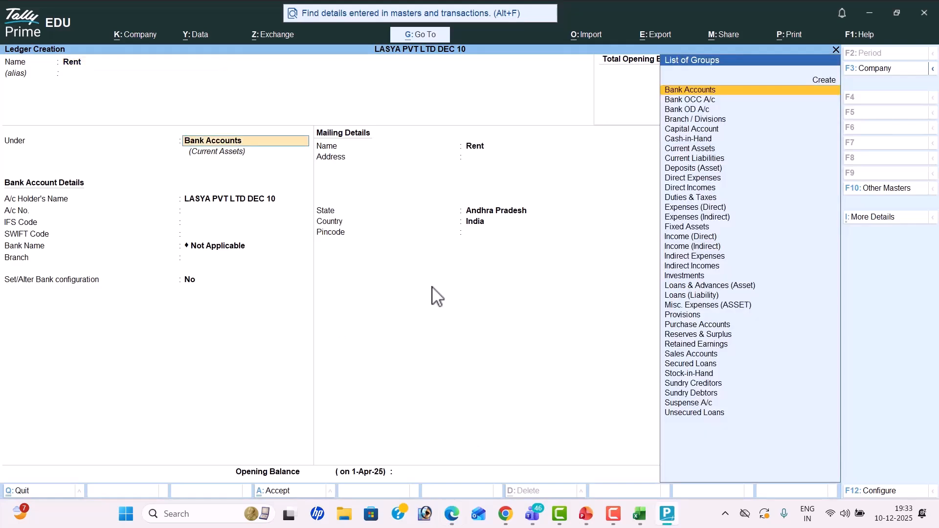
pyautogui.write('Indirect Expenses')
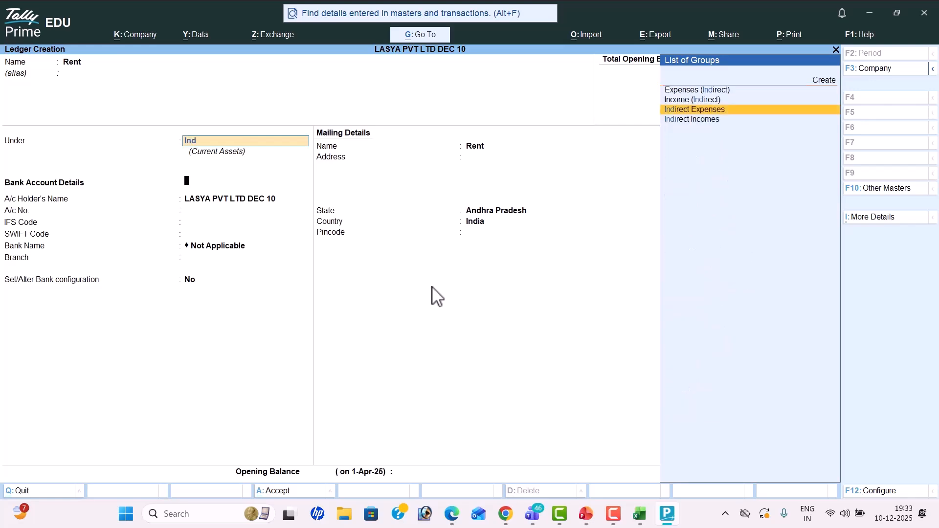
pyautogui.press('Return')
pyautogui.press('Return')
pyautogui.press('Return')
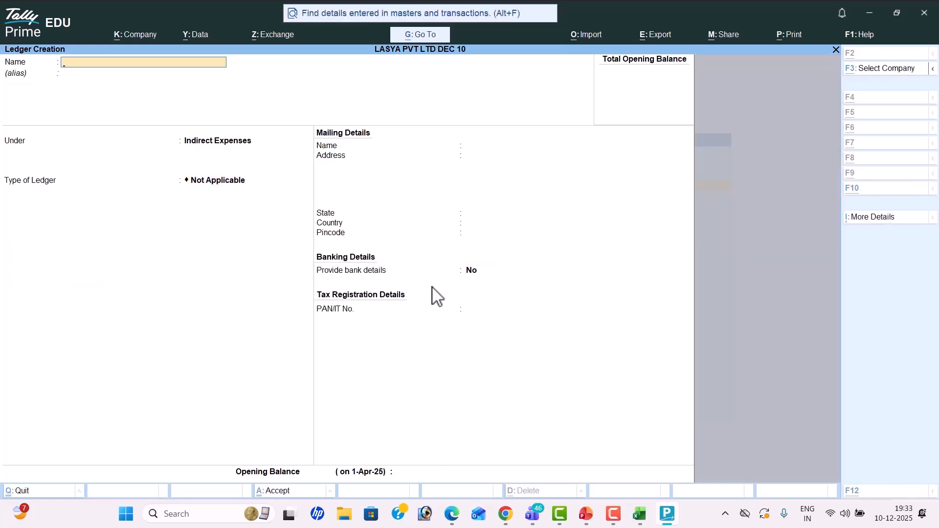
# Step: Create a Wages ledger under Direct Expenses
pyautogui.hotkey('alt', 'Tab')
pyautogui.hotkey('alt', 'Tab')
pyautogui.write('Wages')
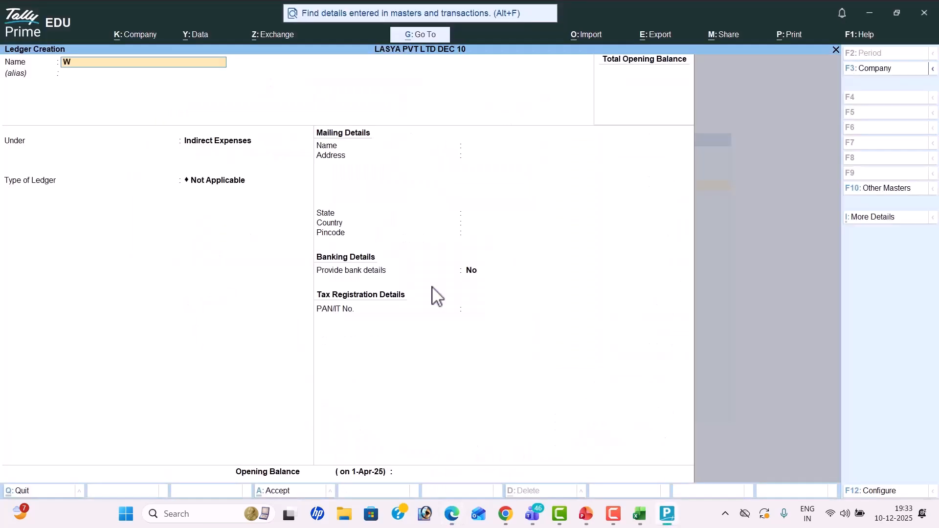
pyautogui.press('Return')
pyautogui.press('Return')
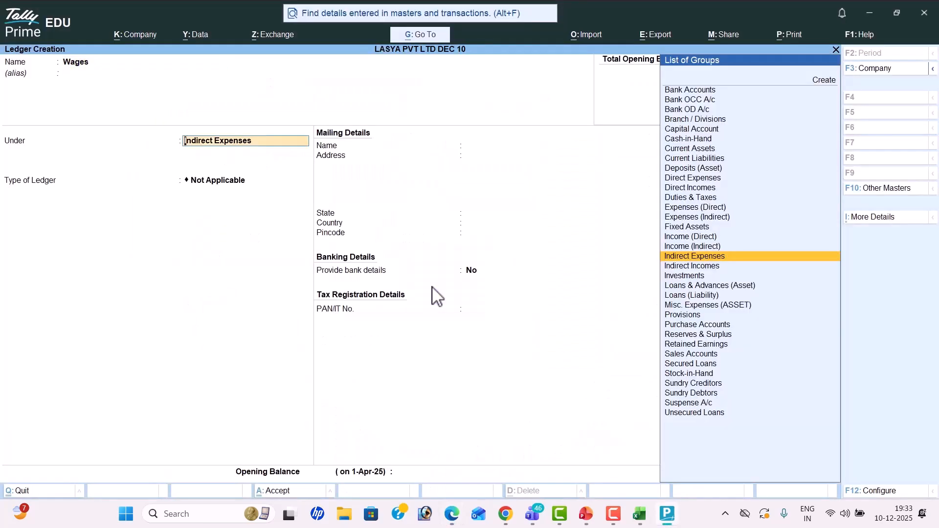
pyautogui.write('Dir')
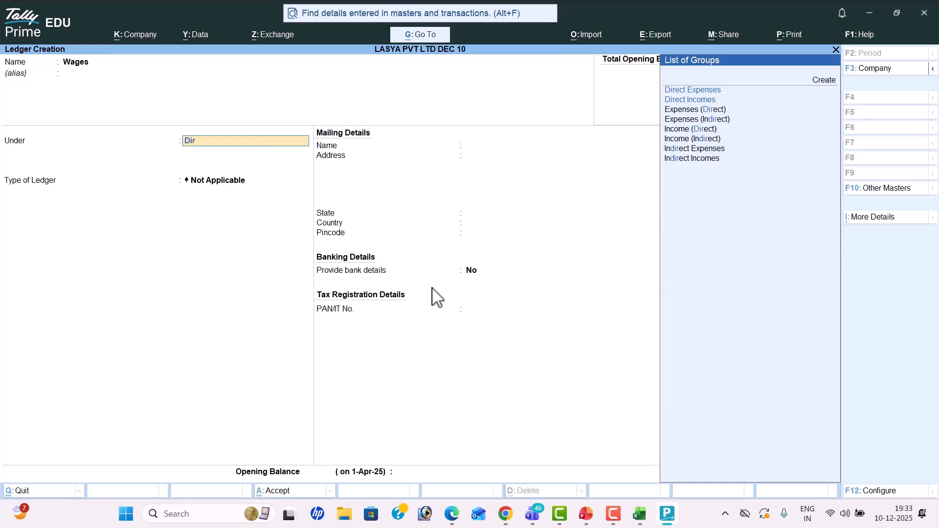
pyautogui.press('Return')
pyautogui.press('Return')
pyautogui.press('Return')
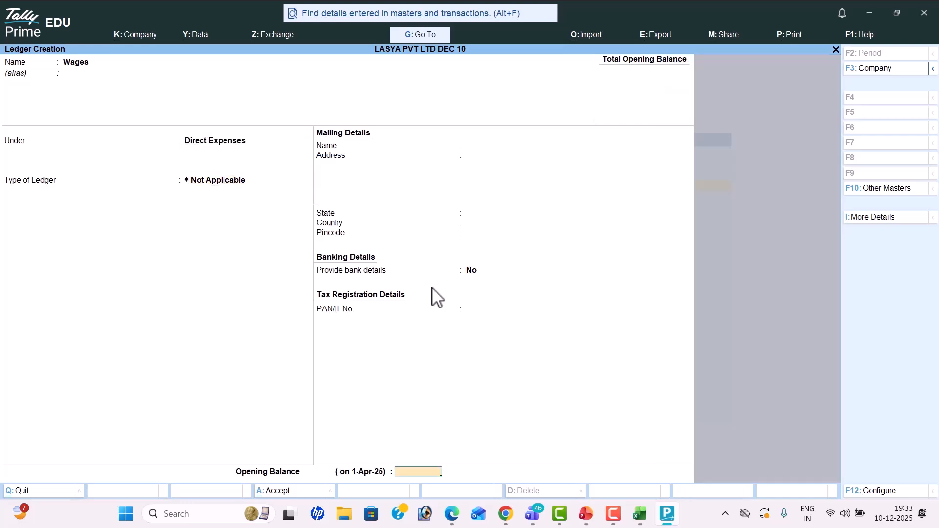
pyautogui.press('Return')
# Step: Create a Discount Received ledger under Indirect Incomes, then review the PDF transactions
pyautogui.hotkey('alt', 'Tab')
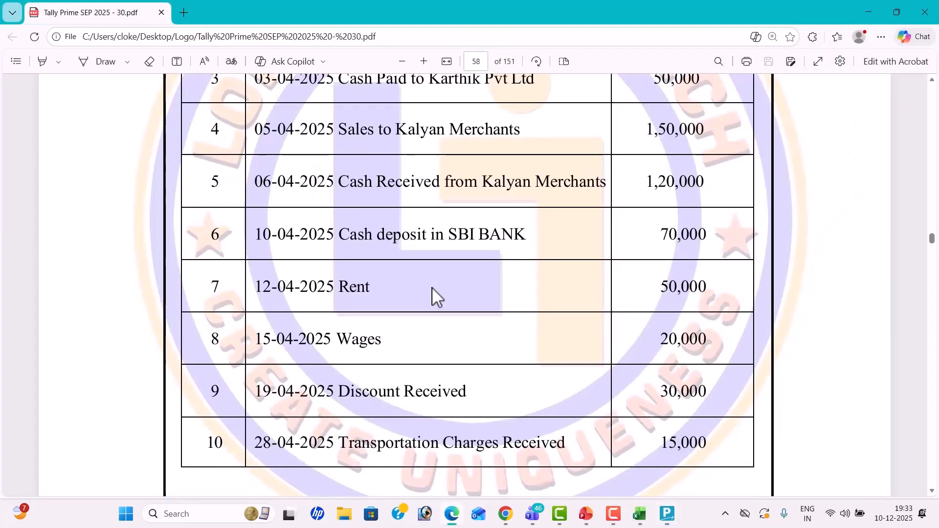
pyautogui.hotkey('alt', 'Tab')
pyautogui.write('Discount Received')
pyautogui.press('Return')
pyautogui.write('Ind')
pyautogui.press('Down')
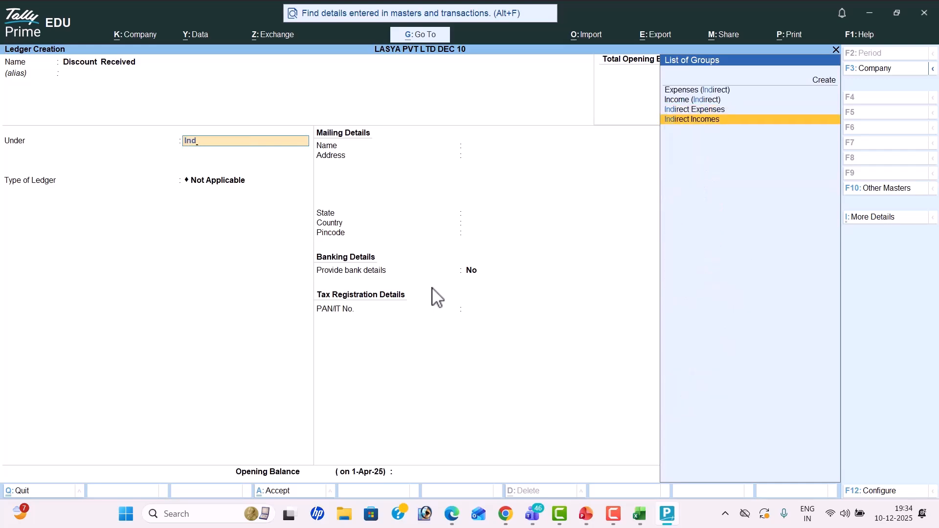
pyautogui.press('Return')
pyautogui.press('Return')
pyautogui.press('Return')
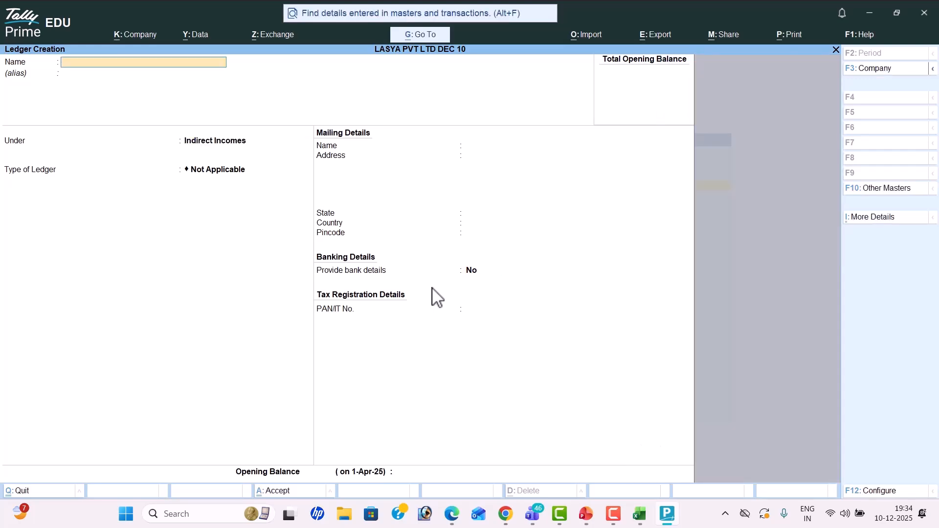
pyautogui.hotkey('alt', 'Tab')
pyautogui.scroll(-2, 360, 327)
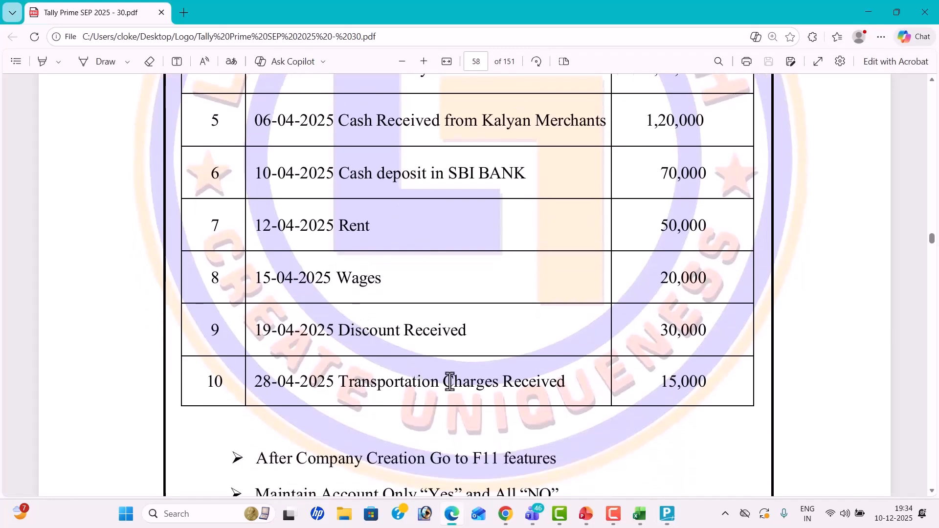
# Step: Create the Transportation Charges Received ledger, initially choosing Direct Incomes as its group
pyautogui.hotkey('alt', 'Tab')
pyautogui.write('Tran')
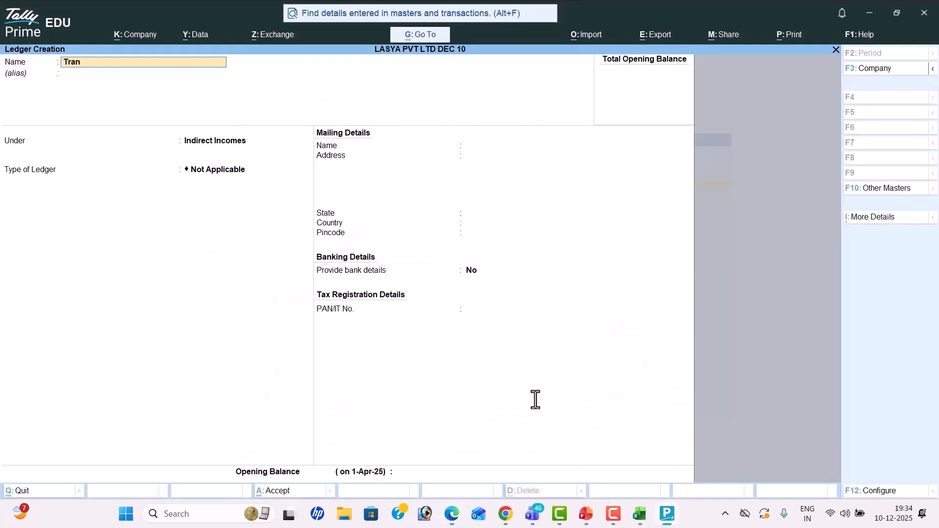
pyautogui.write('sportation Charges Received')
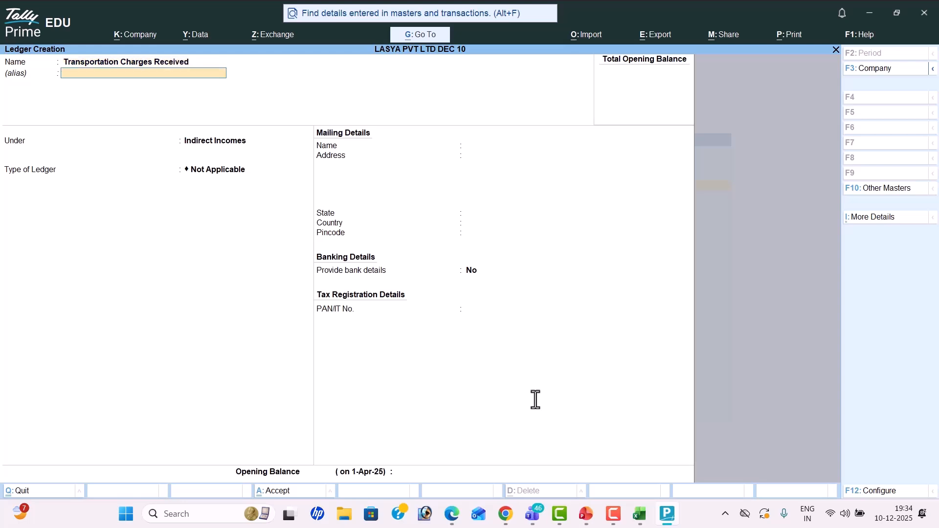
pyautogui.press('Return')
pyautogui.write('Dir')
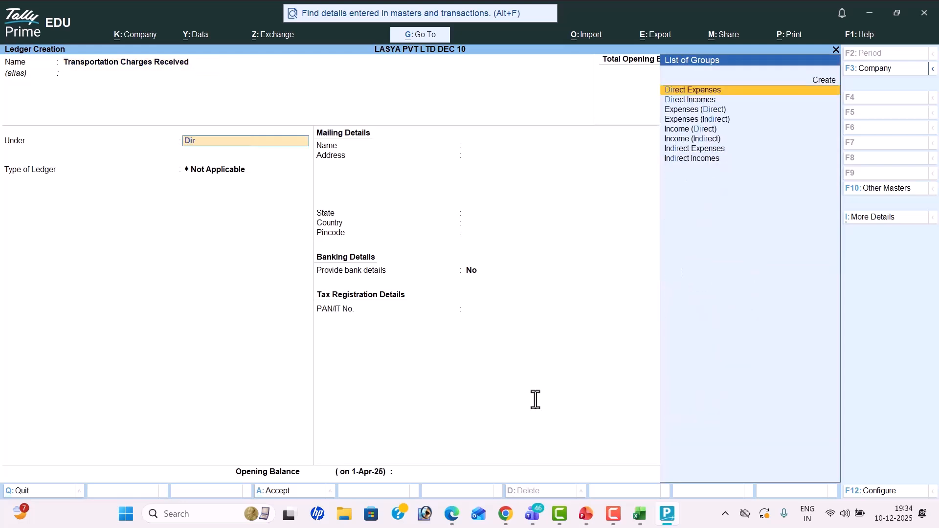
pyautogui.press('Down')
pyautogui.press('Return')
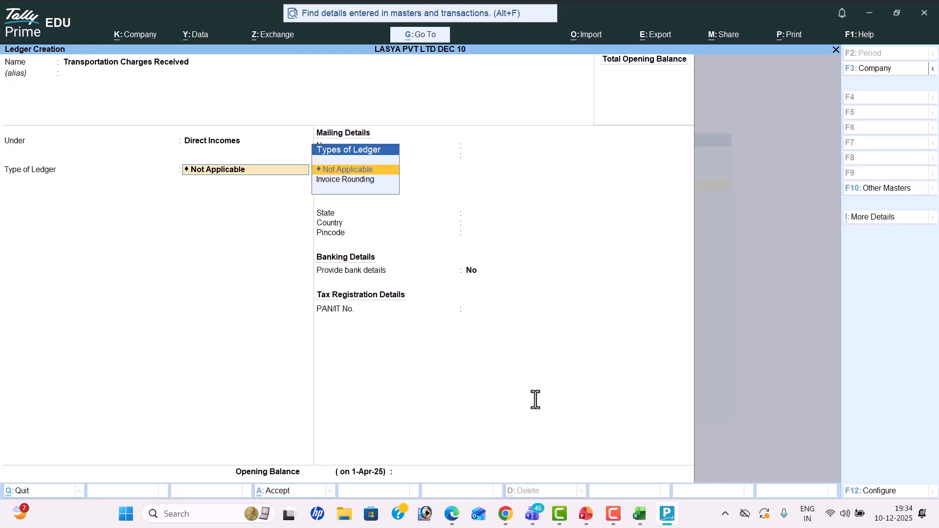
# Step: Change its group to Duties & Taxes with duty type Others and save it
pyautogui.press('BackSpace')
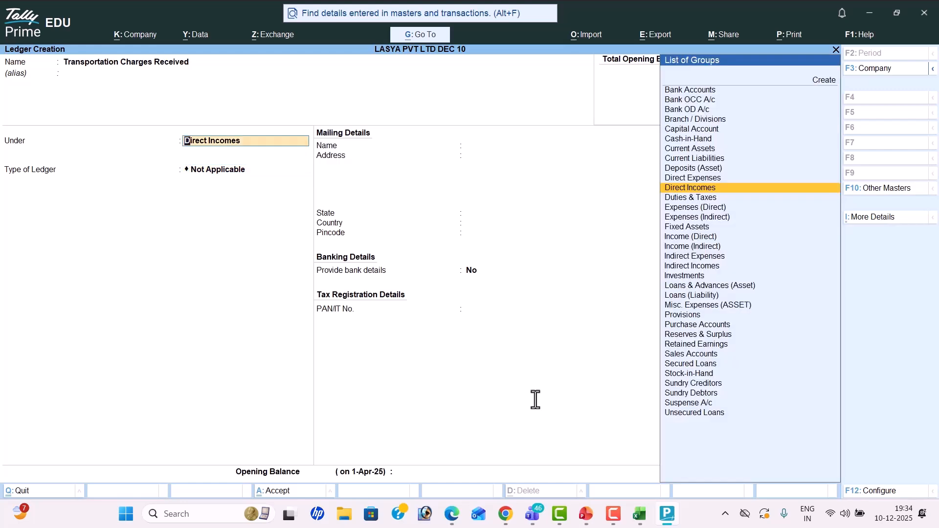
pyautogui.press('Down')
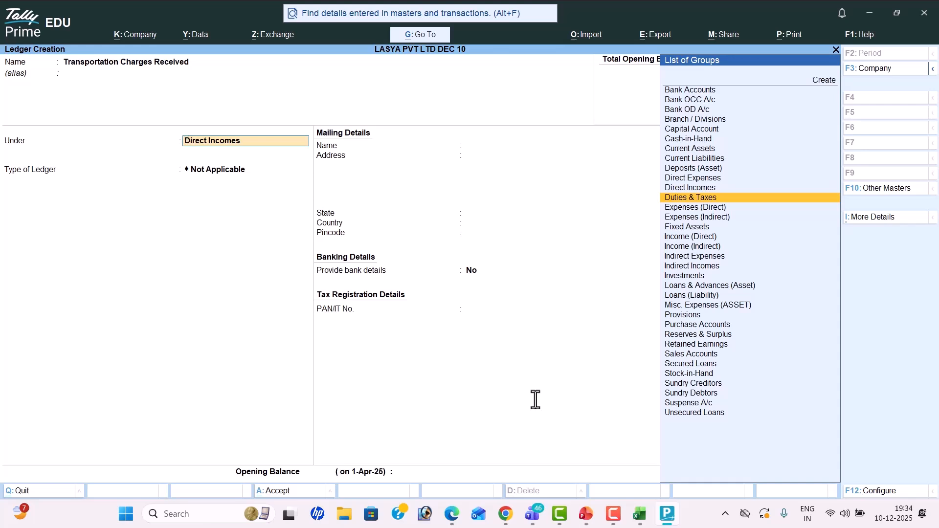
pyautogui.press('Return')
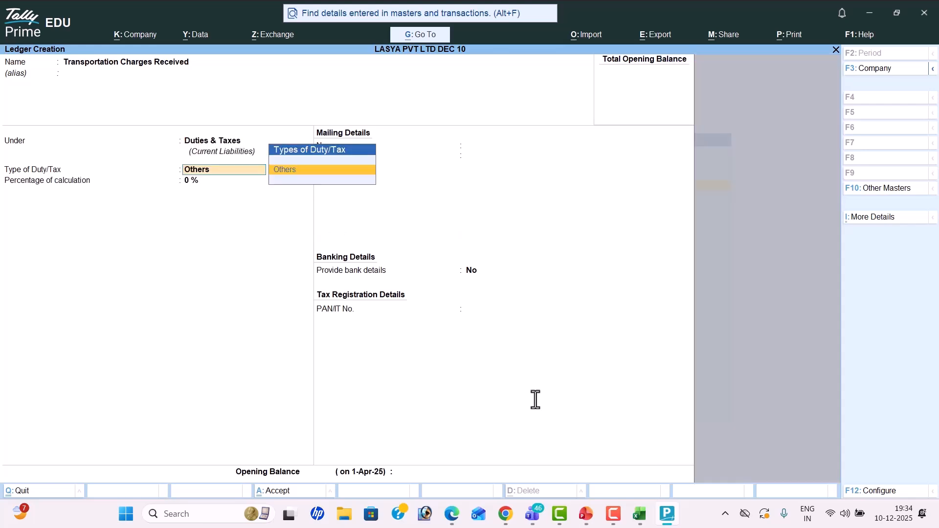
pyautogui.press('Return')
pyautogui.press('Return')
pyautogui.press('Return')
pyautogui.press('Return')
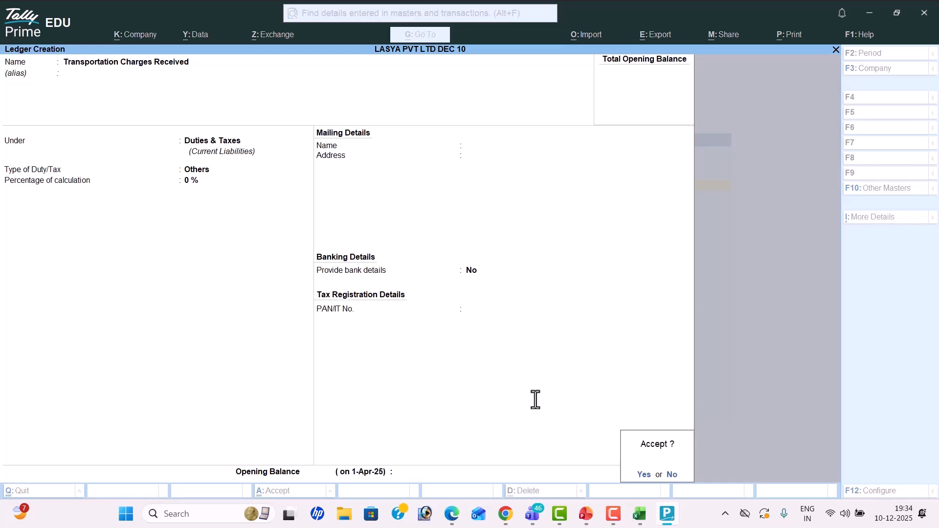
pyautogui.press('Return')
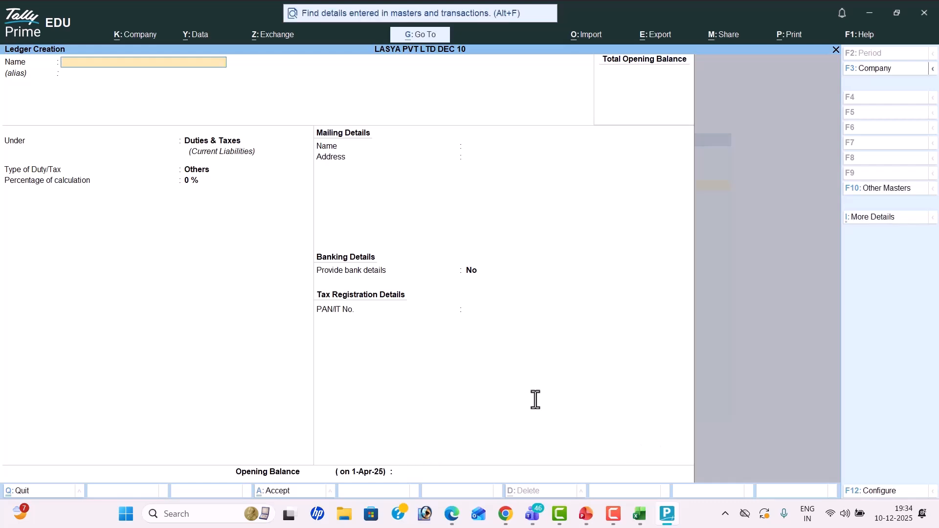
pyautogui.hotkey('alt', 'Tab')
pyautogui.hotkey('alt', 'Tab')
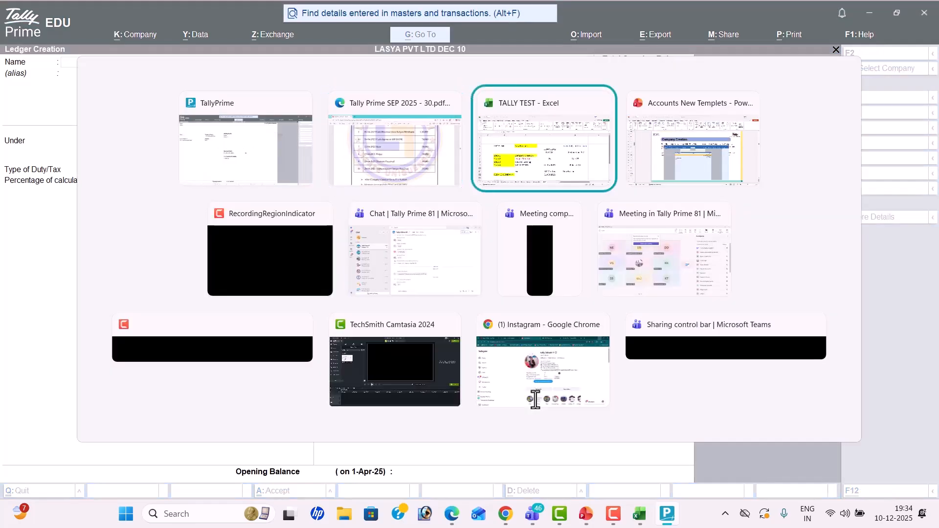
pyautogui.hotkey('alt', 'Tab')
pyautogui.hotkey('alt', 'Tab')
pyautogui.hotkey('alt', 'Tab')
pyautogui.hotkey('alt', 'Tab')
pyautogui.hotkey('alt', 'Tab')
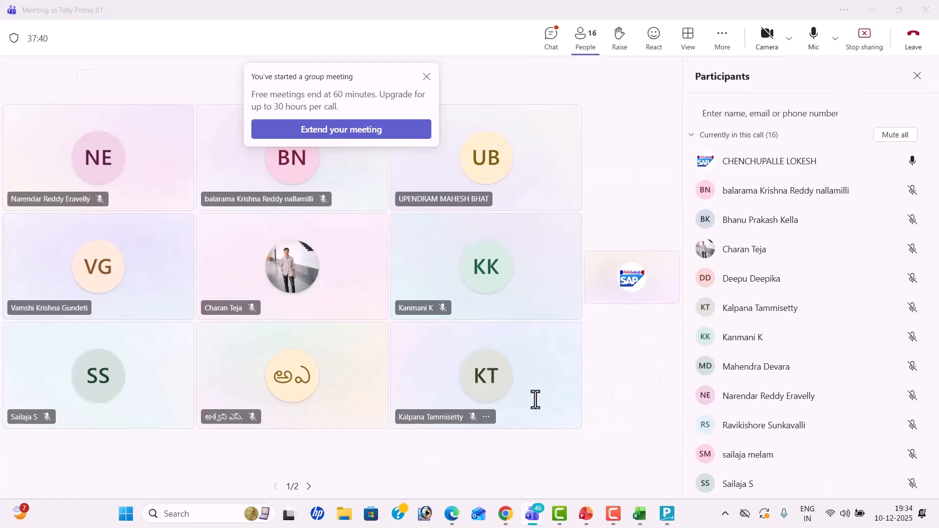
pyautogui.hotkey('alt', 'Tab')
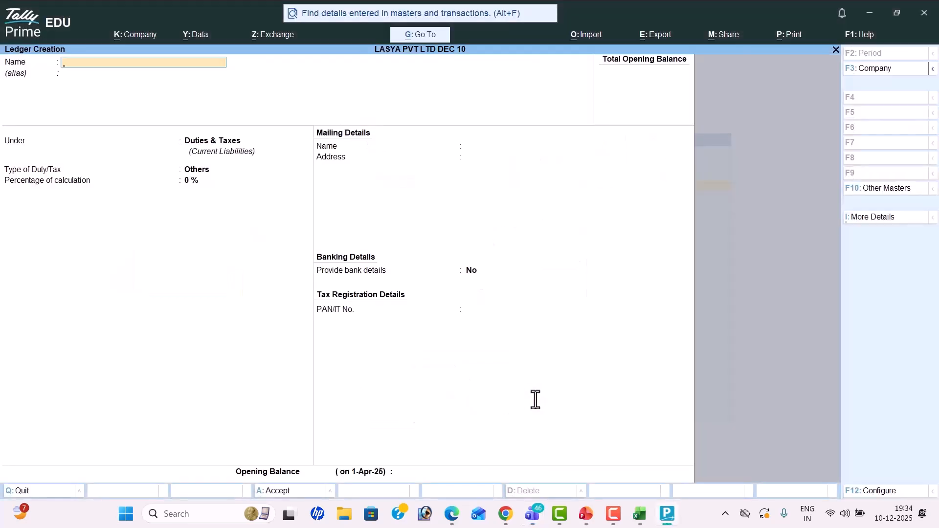
pyautogui.press('Escape')
# Step: Leave ledger creation and open Transportation Charges Received in ledger alteration
pyautogui.press('y')
pyautogui.press('Escape')
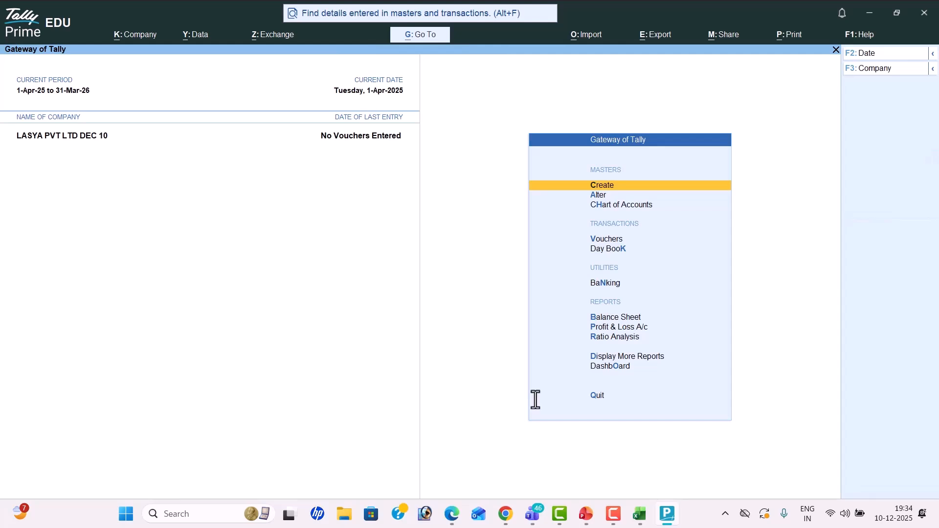
pyautogui.press('Down')
pyautogui.press('Return')
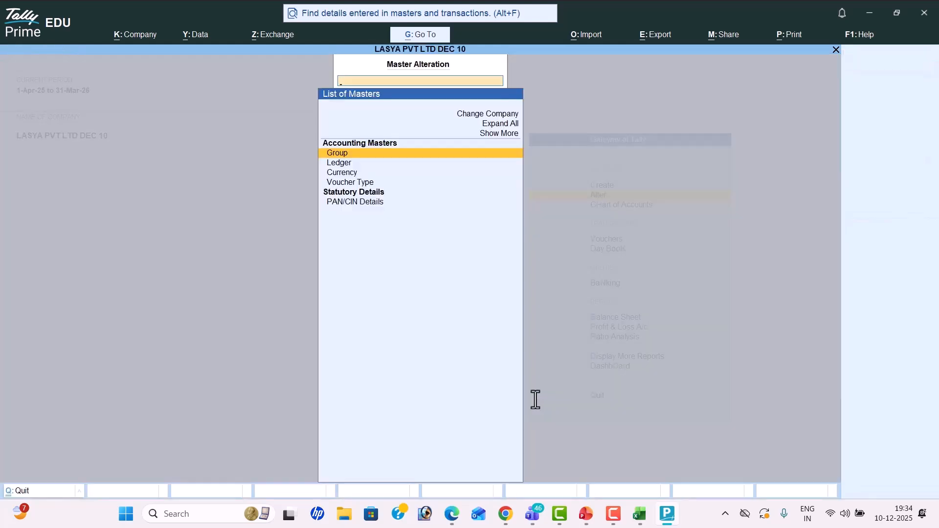
pyautogui.press('Down')
pyautogui.press('Return')
pyautogui.press('Down')
pyautogui.press('Down')
pyautogui.press('Down')
pyautogui.press('Down')
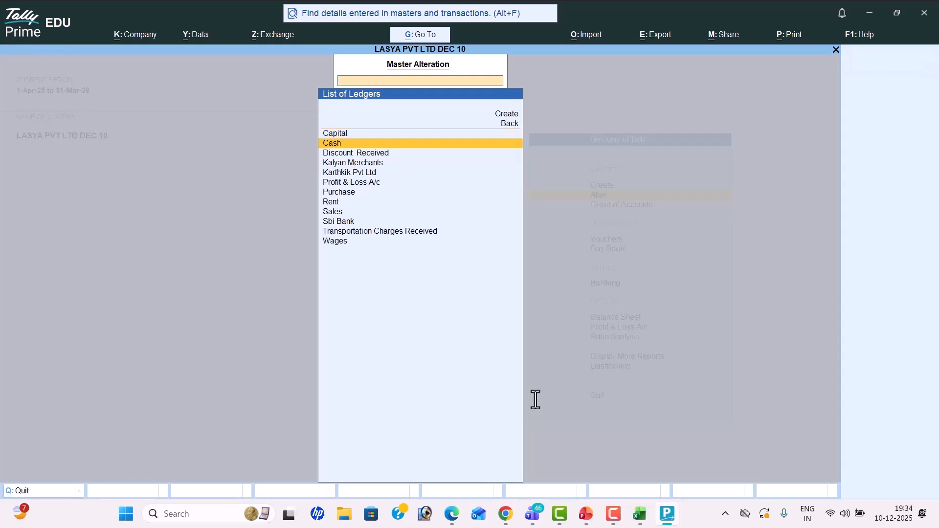
pyautogui.press('Down')
pyautogui.press('Down')
pyautogui.press('Down')
pyautogui.press('Down')
pyautogui.press('Down')
pyautogui.press('Down')
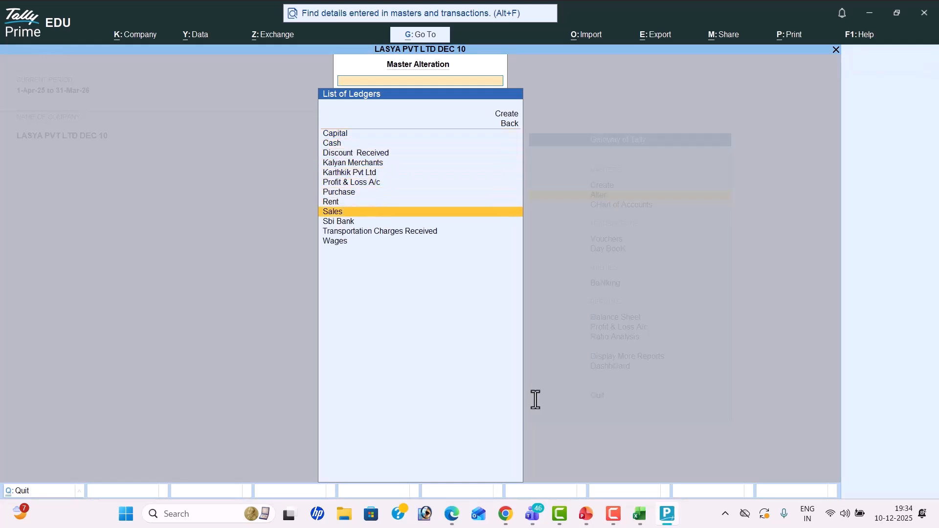
pyautogui.press('Return')
pyautogui.press('Return')
pyautogui.press('Return')
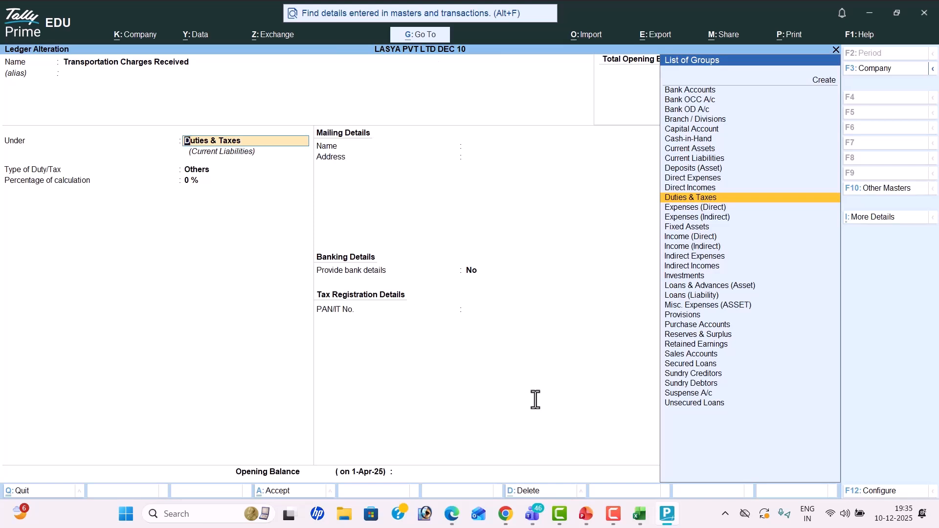
# Step: Regroup it under Direct Incomes, save, and return to the Gateway of Tally
pyautogui.write('Di')
pyautogui.press('Down')
pyautogui.press('Down')
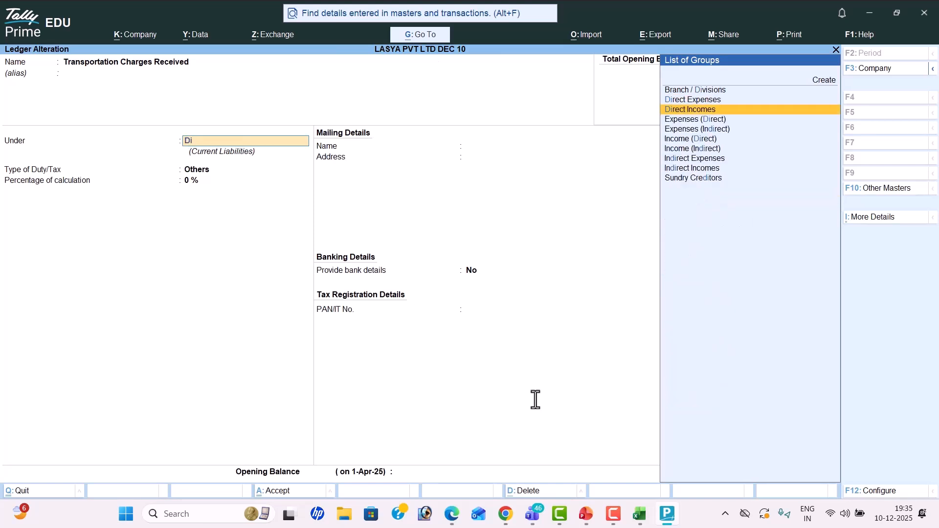
pyautogui.press('Return')
pyautogui.press('Return')
pyautogui.press('Return')
pyautogui.press('Return')
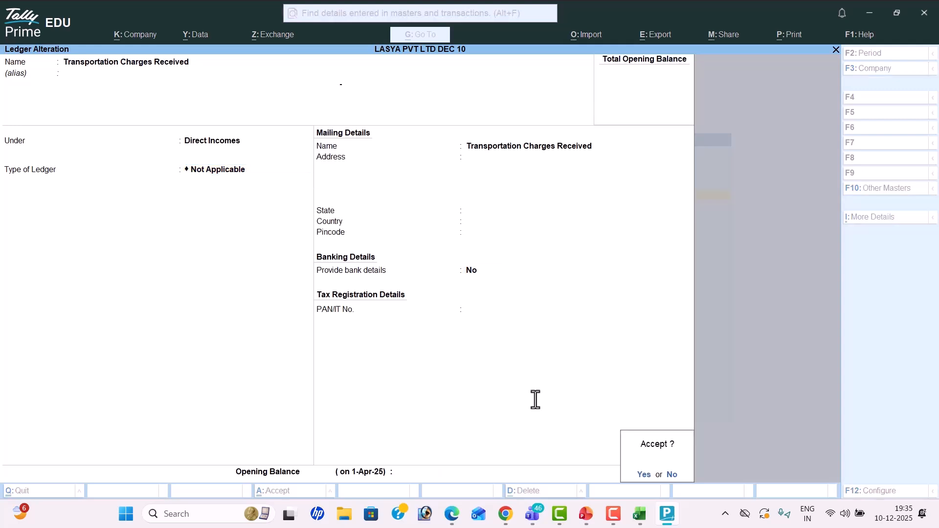
pyautogui.press('Return')
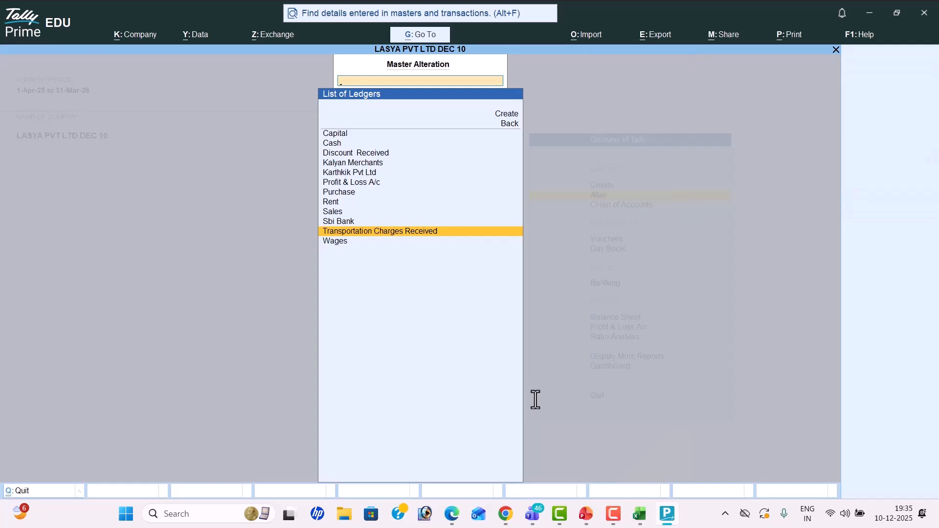
pyautogui.press('Escape')
pyautogui.press('Escape')
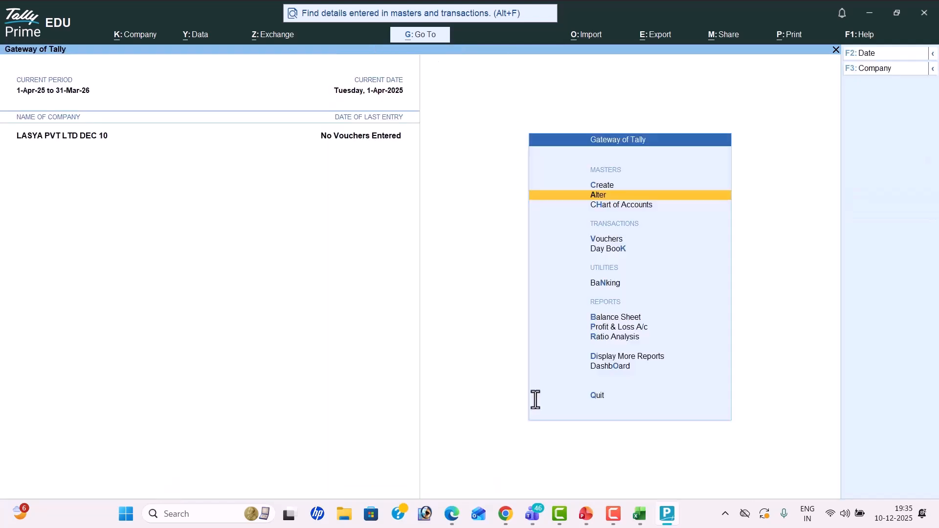
pyautogui.press('Up')
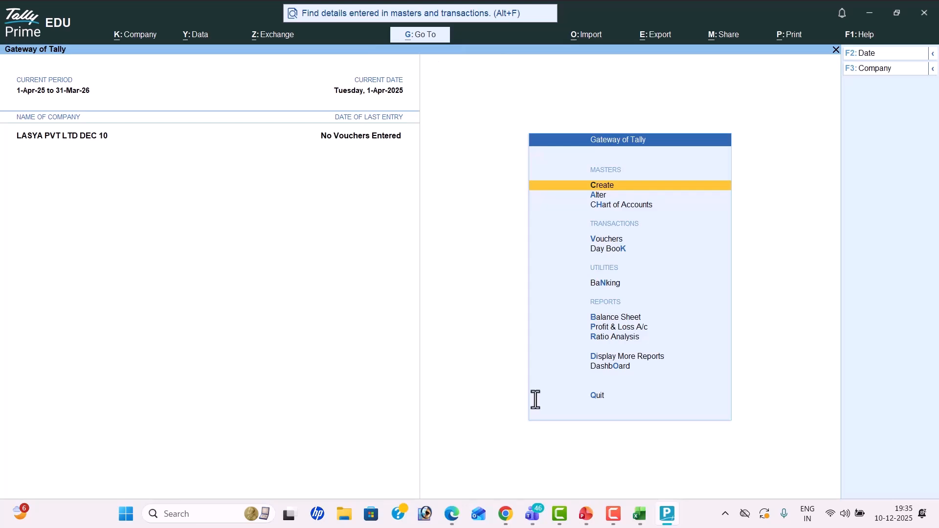
pyautogui.press('Return')
pyautogui.press('Return')
pyautogui.write('Rent')
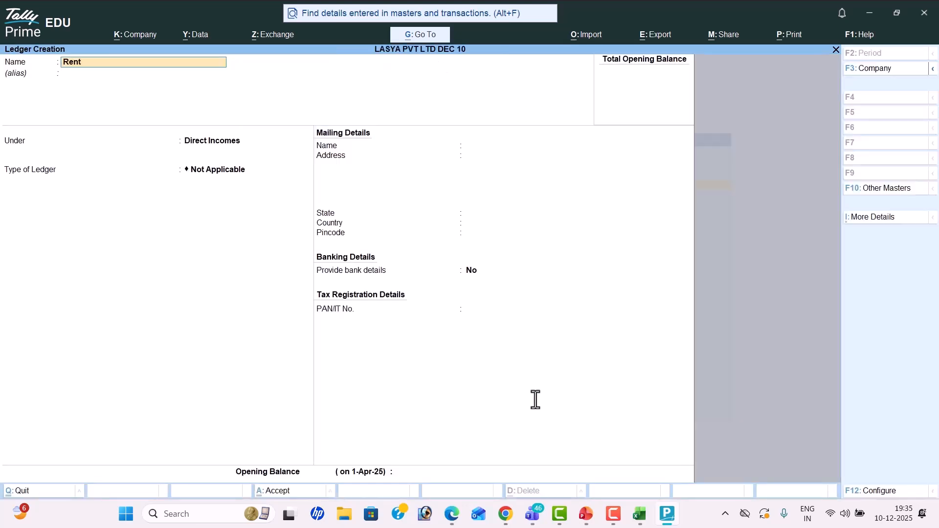
pyautogui.press('Return')
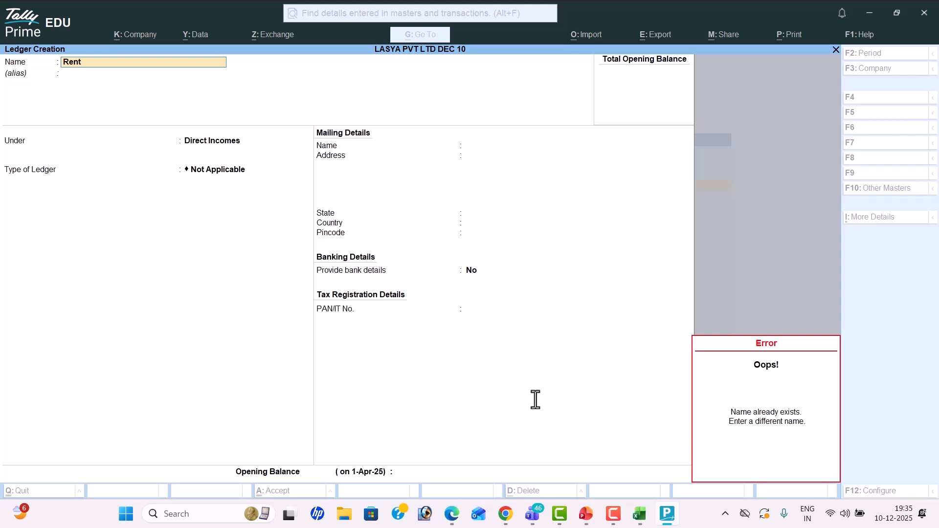
pyautogui.write('R')
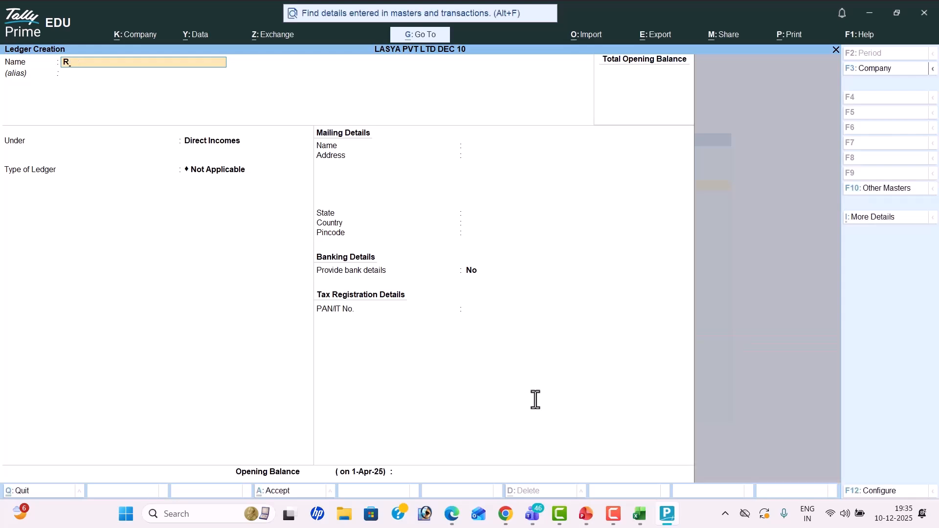
pyautogui.write('ee')
pyautogui.press('Return')
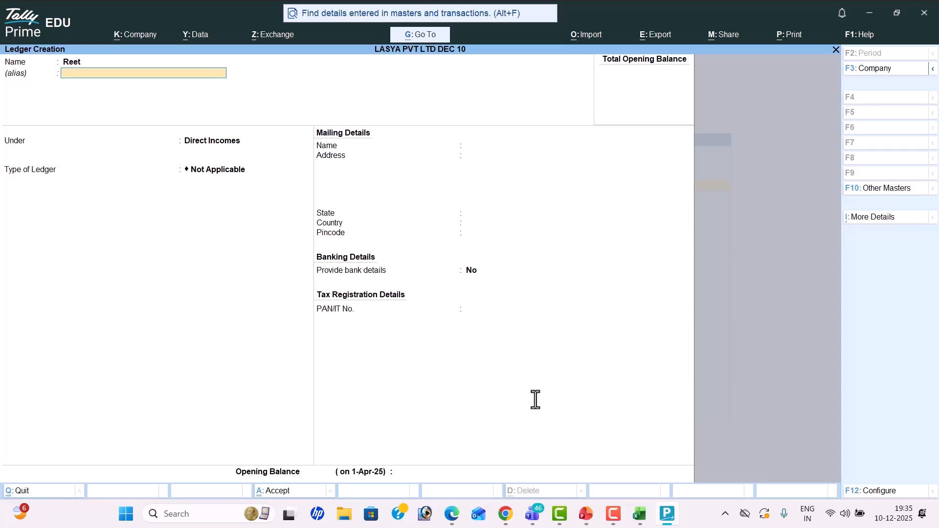
pyautogui.press('BackSpace')
pyautogui.write('Rent1')
pyautogui.press('Return')
pyautogui.press('Return')
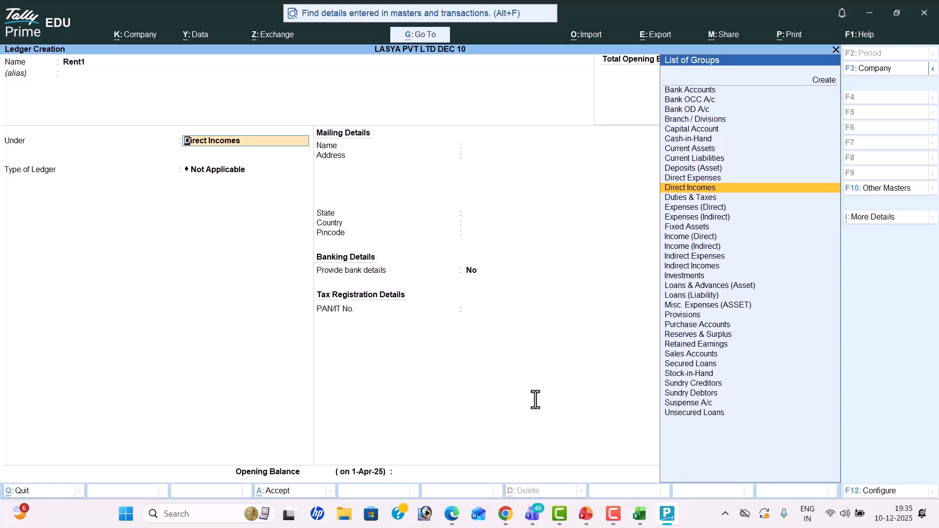
pyautogui.press('BackSpace')
pyautogui.press('Escape')
pyautogui.press('y')
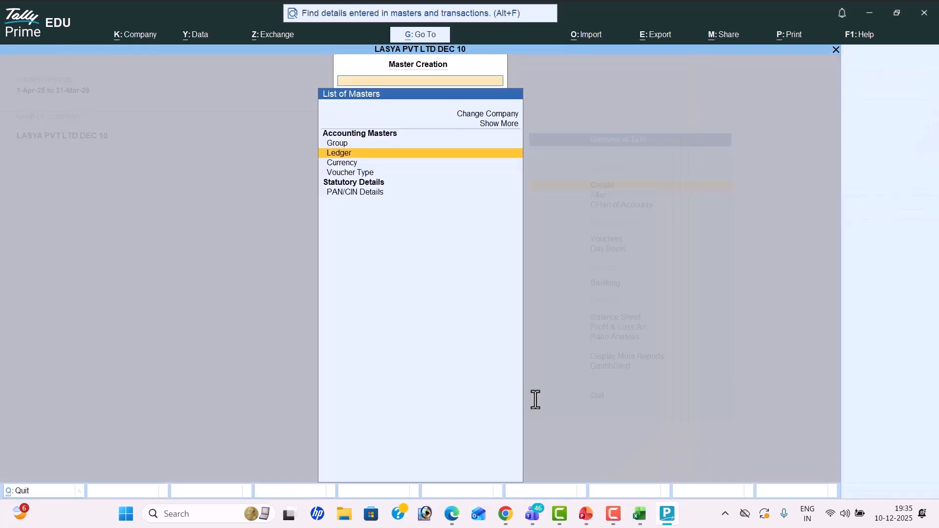
pyautogui.press('Escape')
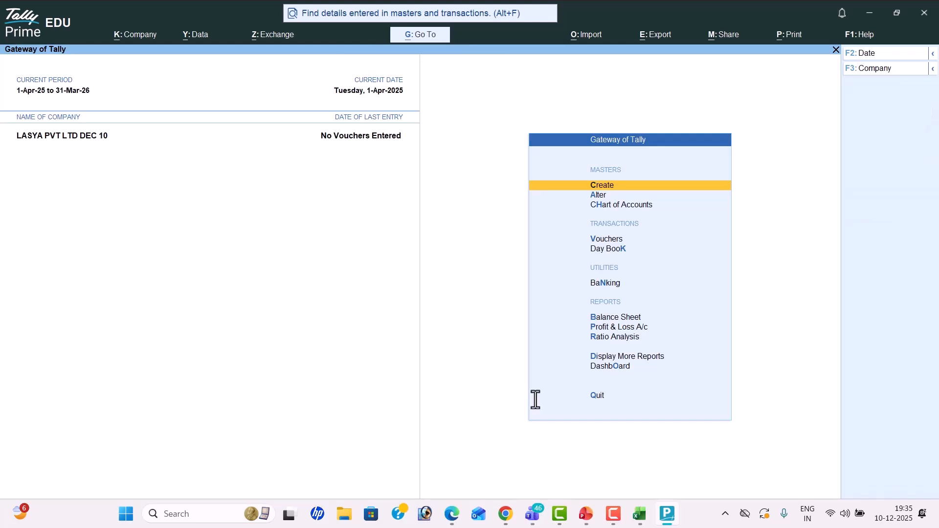
pyautogui.hotkey('alt', 'Tab')
pyautogui.hotkey('alt', 'Tab')
pyautogui.hotkey('alt', 'Tab')
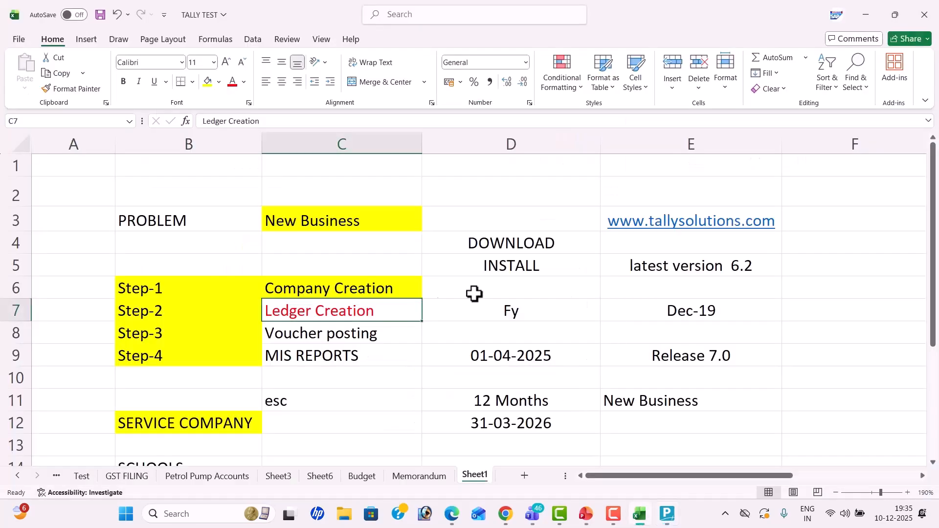
# Step: Save the TALLY TEST workbook with the Ledger Creation step selected
pyautogui.click(372, 336)
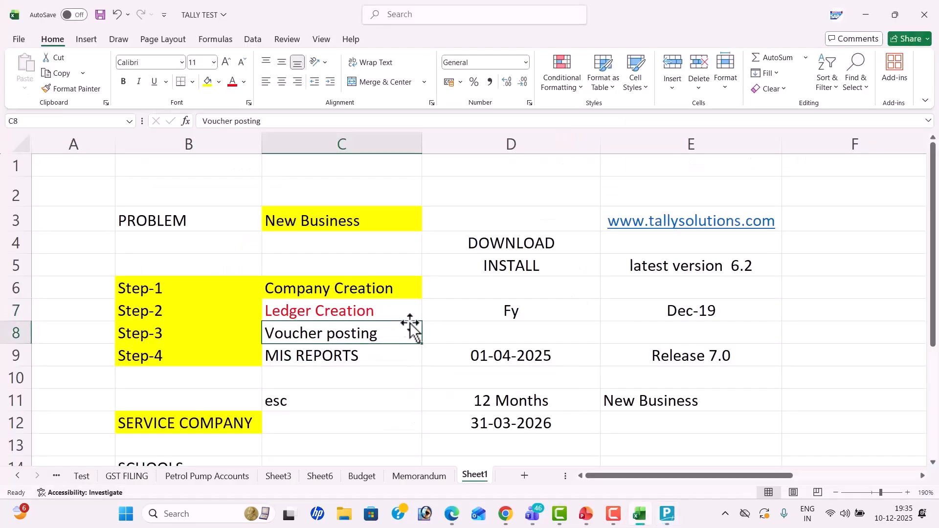
pyautogui.click(416, 322)
pyautogui.hotkey('ctrl', 's')
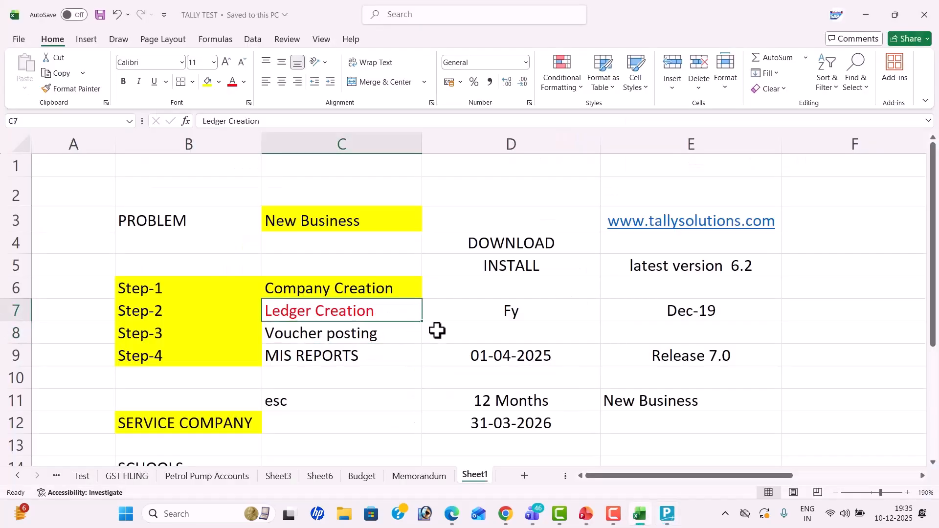
pyautogui.scroll(-2, 442, 334)
pyautogui.scroll(-1, 441, 333)
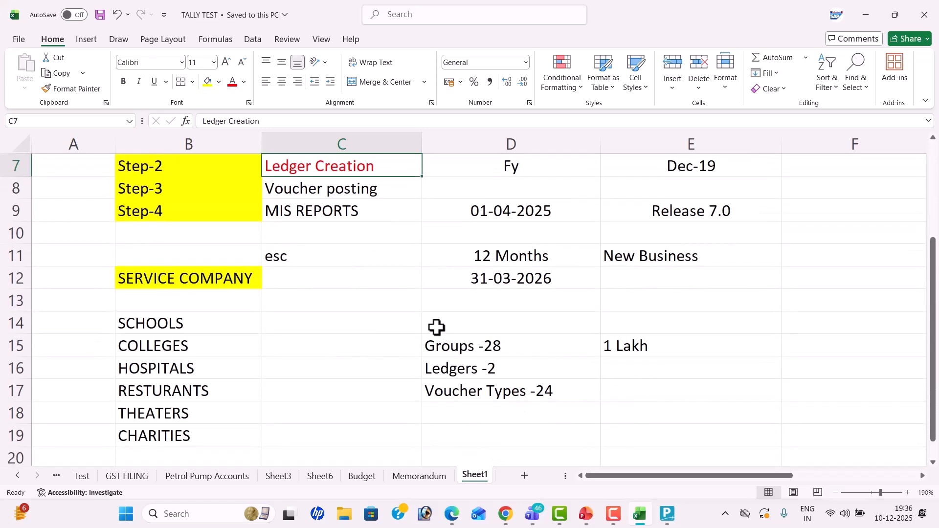
pyautogui.scroll(2, 436, 327)
pyautogui.hotkey('alt', 'Tab')
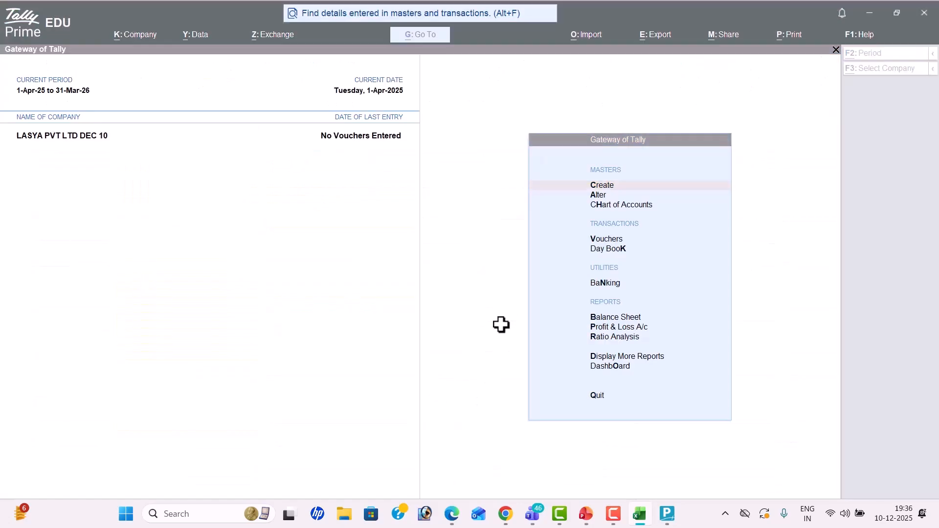
# Step: Select the Step-3 Voucher posting cell C8 in TALLY TEST, then return to TallyPrime
pyautogui.hotkey('alt', 'Tab')
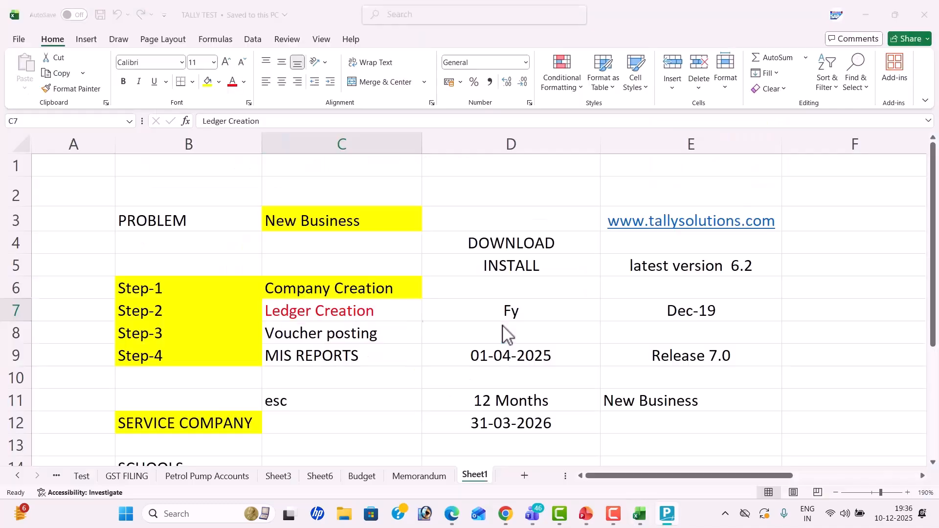
pyautogui.click(200, 341)
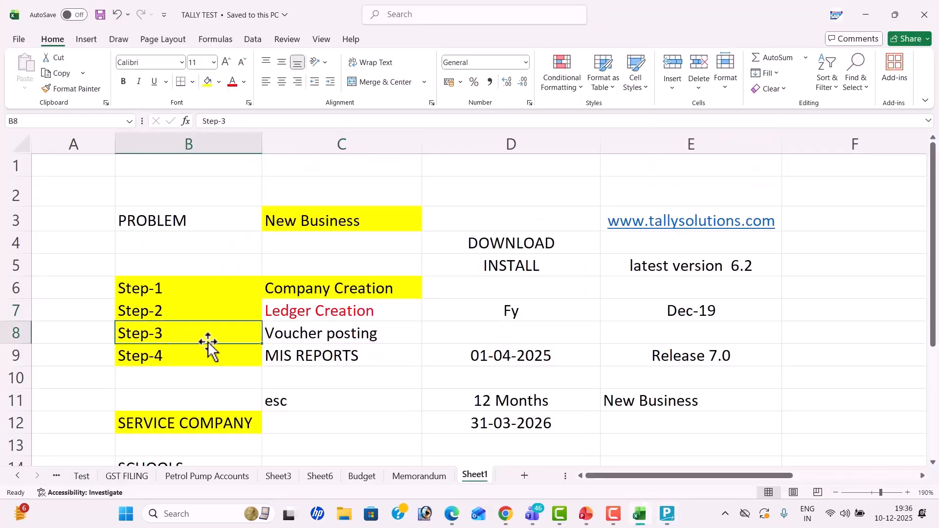
pyautogui.click(331, 337)
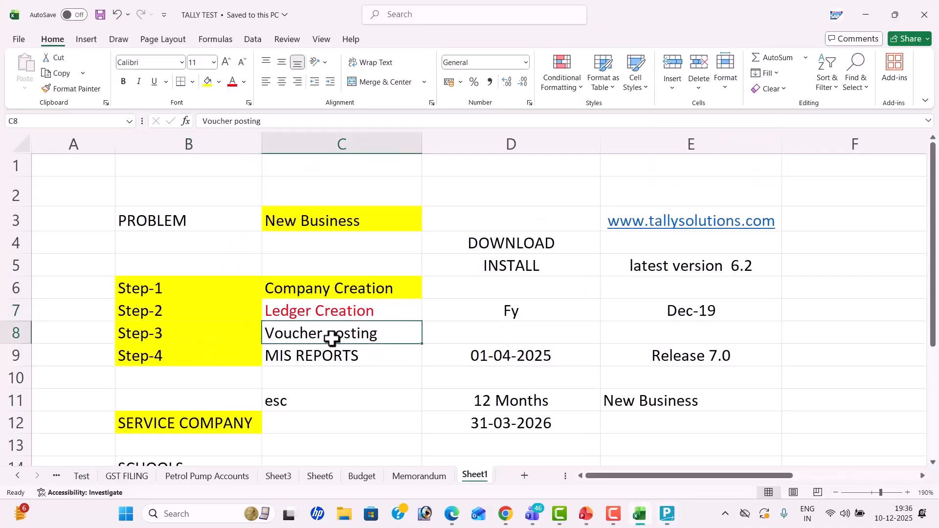
pyautogui.hotkey('alt', 'Tab')
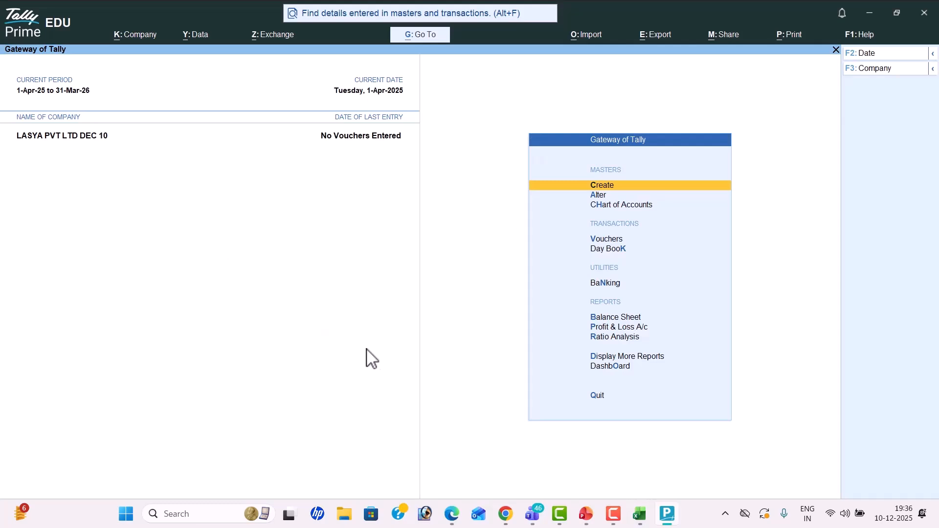
# Step: Open voucher entry and switch the voucher to single-entry mode
pyautogui.press('Down')
pyautogui.press('Down')
pyautogui.press('Down')
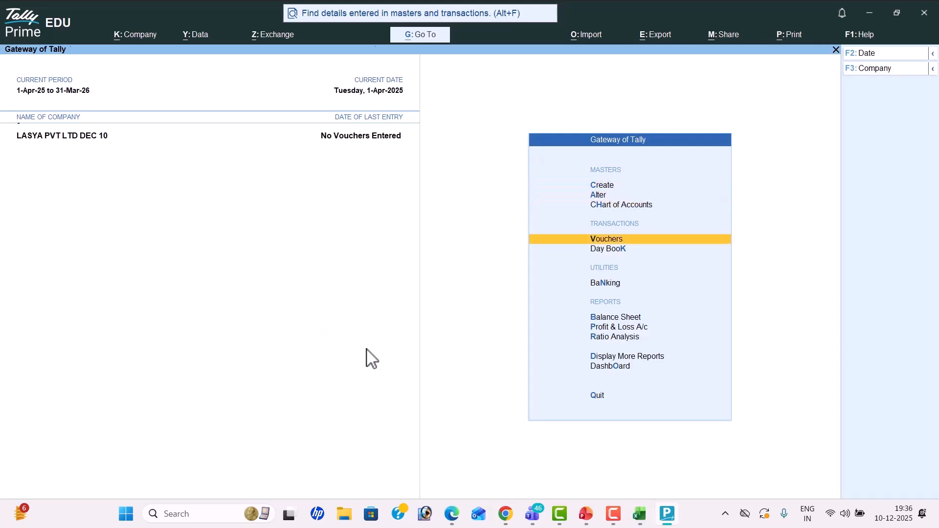
pyautogui.press('Return')
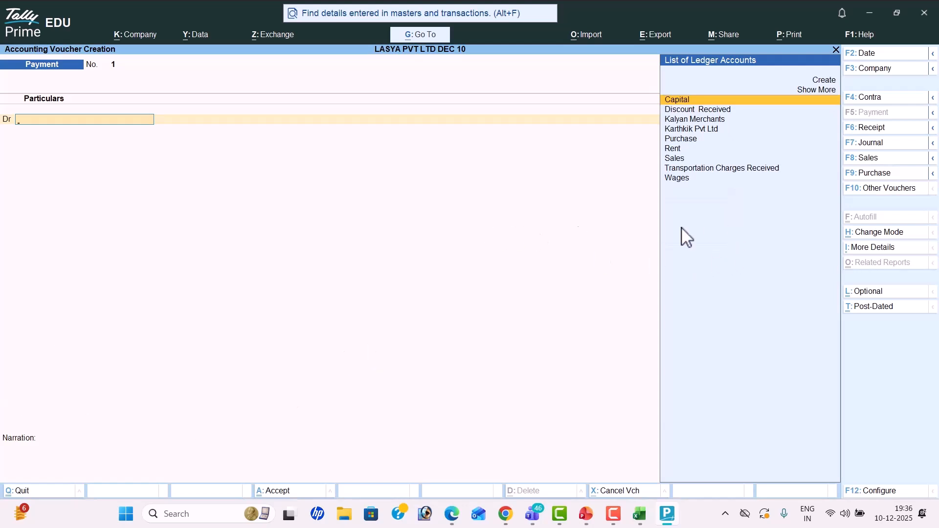
pyautogui.click(873, 235)
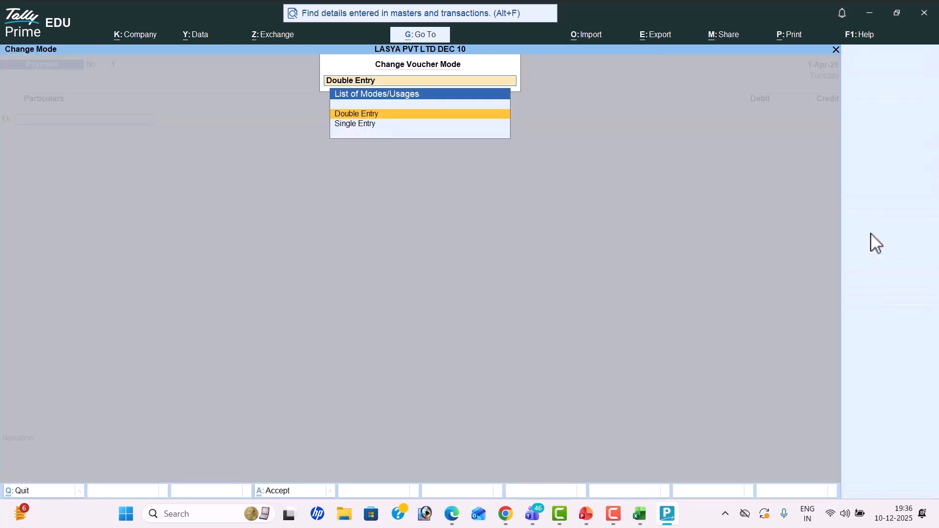
pyautogui.press('Down')
pyautogui.press('Return')
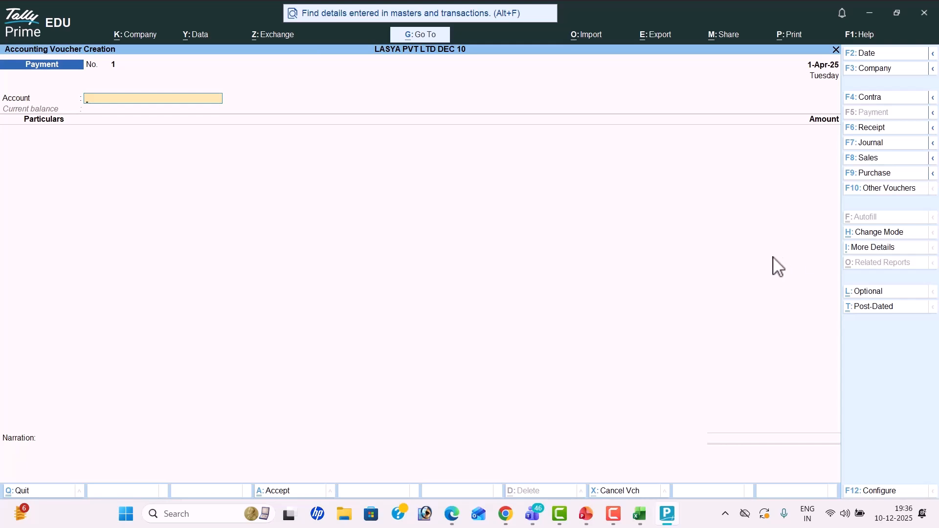
# Step: Set 'Use Cr/Dr instead of To/By' to No in voucher configuration
pyautogui.click(877, 491)
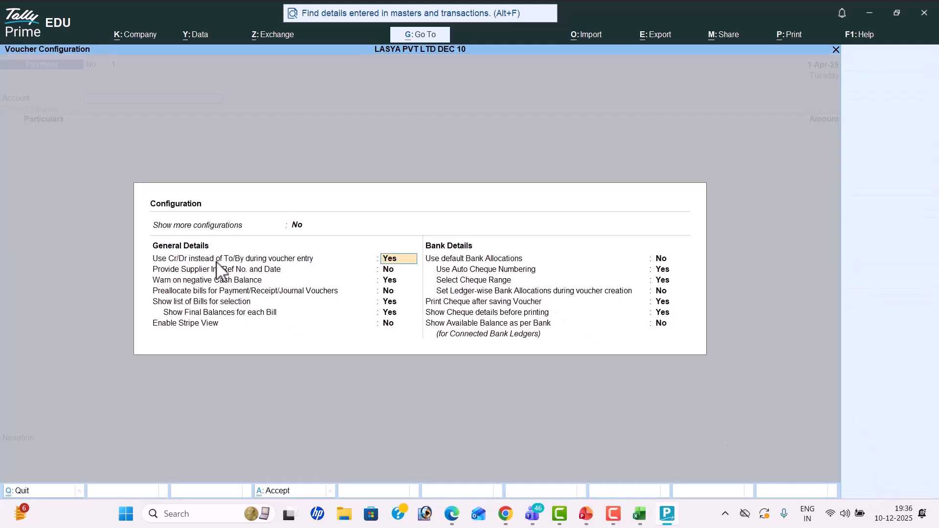
pyautogui.press('n')
pyautogui.press('Return')
pyautogui.press('Return')
pyautogui.press('Return')
pyautogui.press('Return')
pyautogui.press('Return')
pyautogui.press('Return')
pyautogui.press('Return')
pyautogui.press('Return')
pyautogui.press('Return')
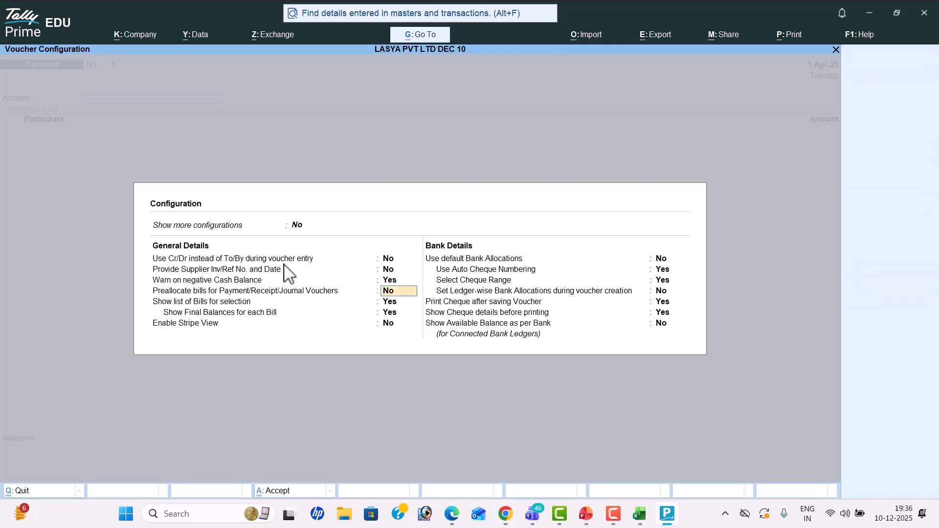
pyautogui.press('Return')
pyautogui.press('Return')
pyautogui.press('Return')
pyautogui.press('Return')
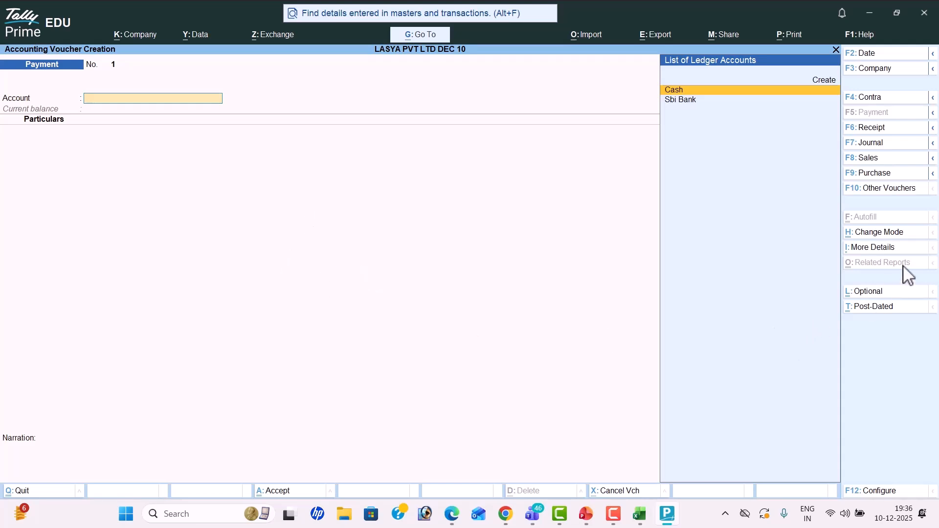
# Step: Switch the Payment voucher to double-entry mode
pyautogui.click(898, 234)
pyautogui.press('Up')
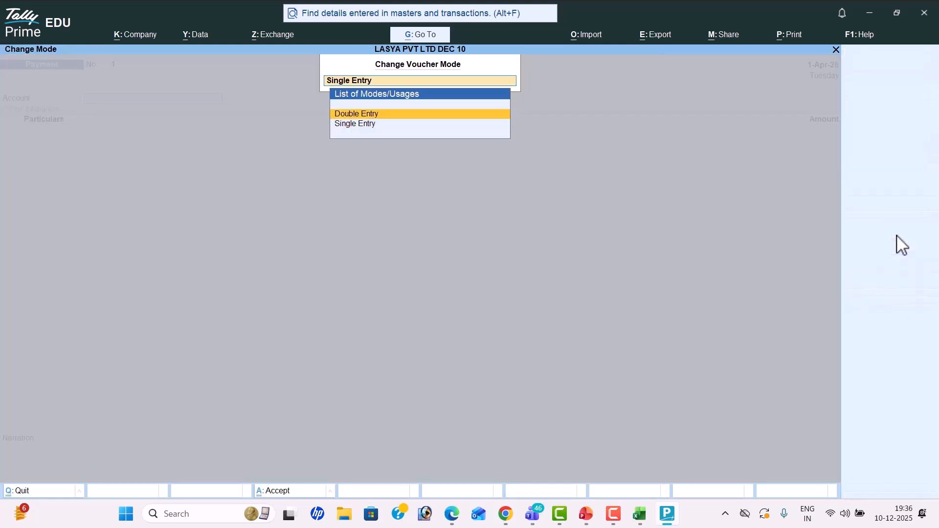
pyautogui.press('Return')
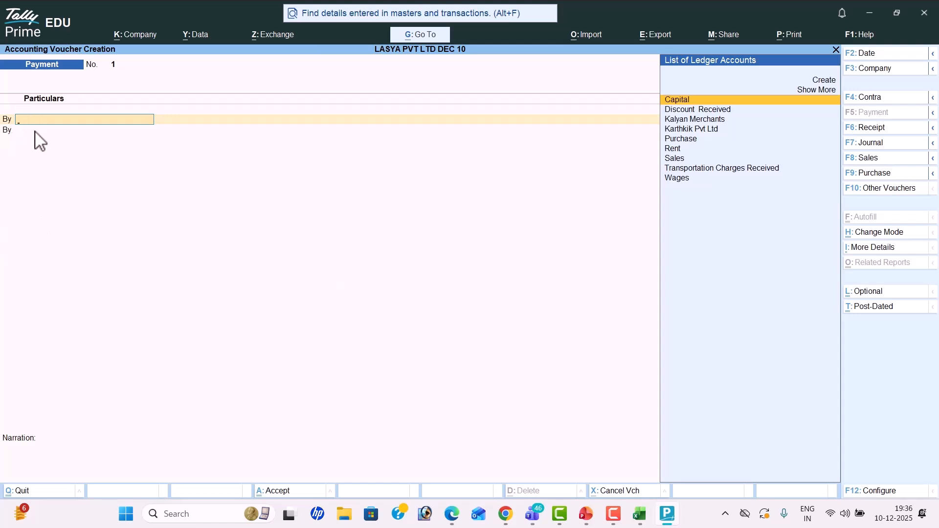
# Step: Set 'Use Cr/Dr instead of To/By' to Yes, then view the problem PDF
pyautogui.click(879, 491)
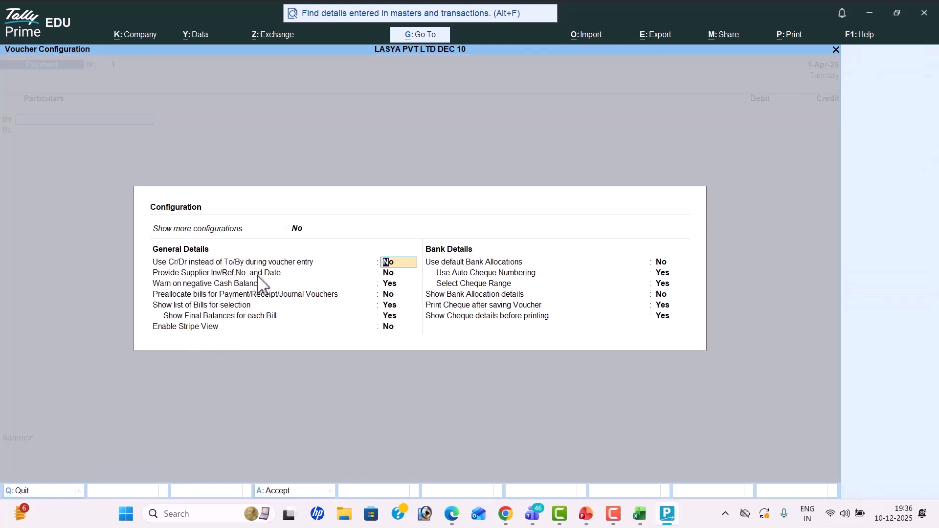
pyautogui.write('y')
pyautogui.press('Return')
pyautogui.press('Return')
pyautogui.press('Return')
pyautogui.press('Return')
pyautogui.press('Return')
pyautogui.press('Return')
pyautogui.press('Return')
pyautogui.press('Return')
pyautogui.press('Return')
pyautogui.press('Return')
pyautogui.press('Return')
pyautogui.press('Return')
pyautogui.press('Return')
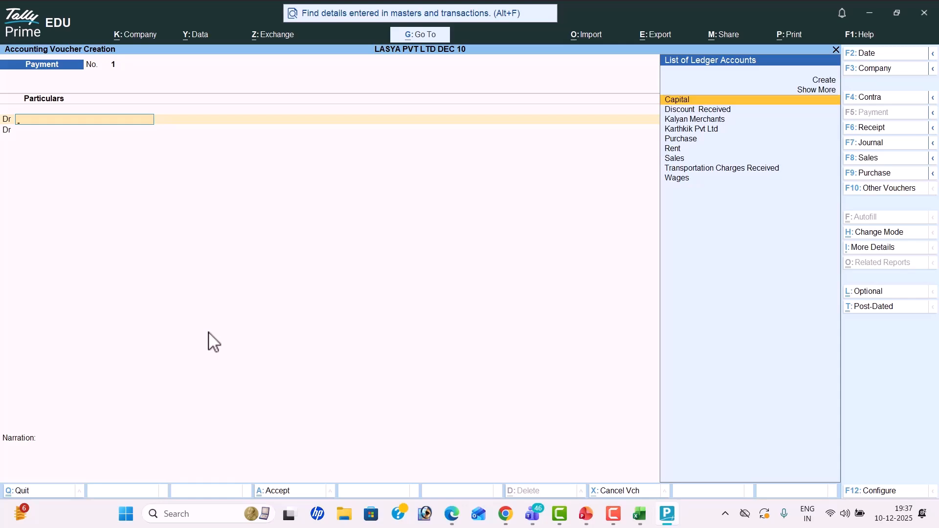
pyautogui.hotkey('alt', 'Tab')
pyautogui.hotkey('alt', 'Tab')
pyautogui.hotkey('alt', 'Tab')
# Step: After reviewing the problem PDF, try the Contra, Receipt, Journal and Purchase voucher types
pyautogui.scroll(4, 352, 381)
pyautogui.scroll(3, 357, 333)
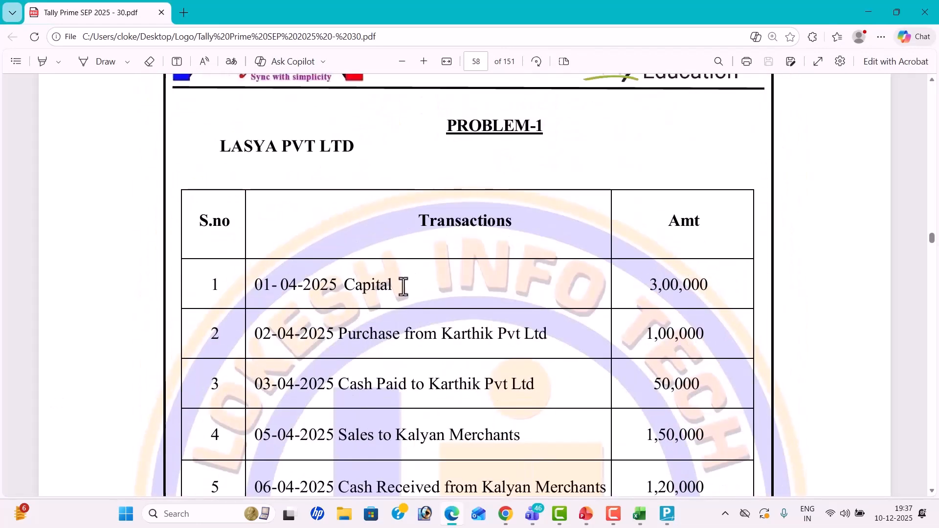
pyautogui.hotkey('alt', 'Tab')
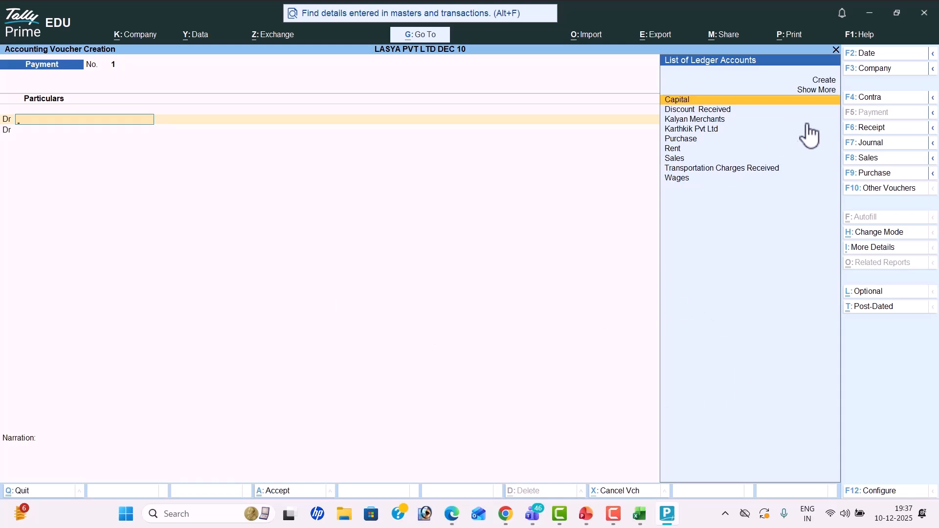
pyautogui.click(876, 100)
pyautogui.click(879, 128)
pyautogui.click(880, 143)
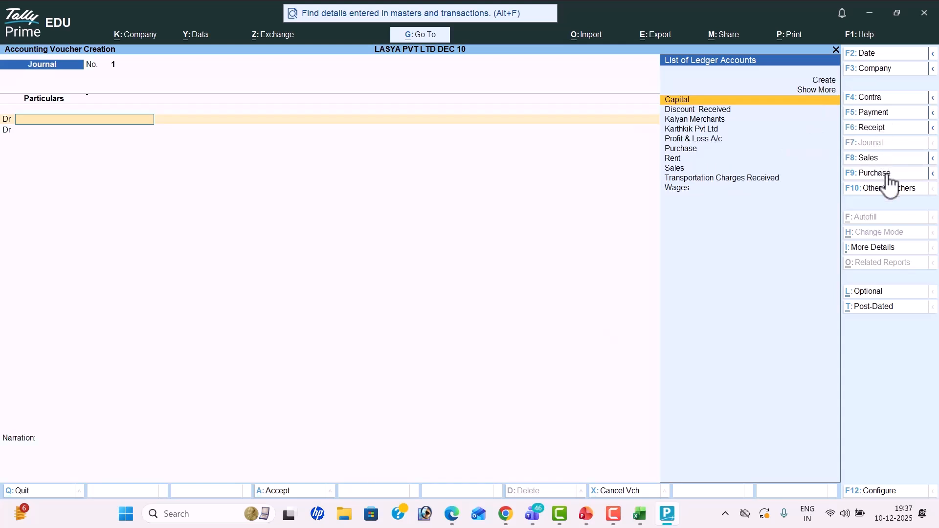
pyautogui.click(883, 173)
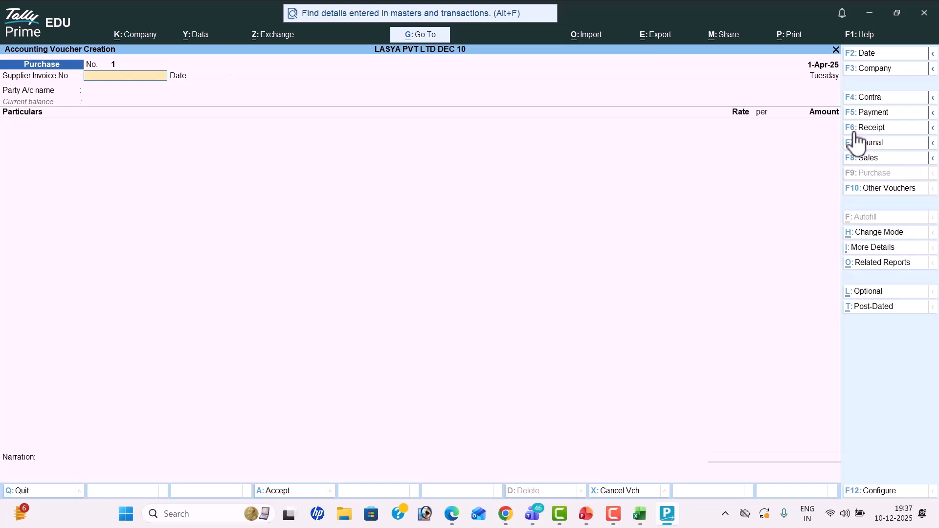
# Step: Settle on Receipt voucher No. 1 and recheck the transaction in the problem sheet
pyautogui.click(881, 129)
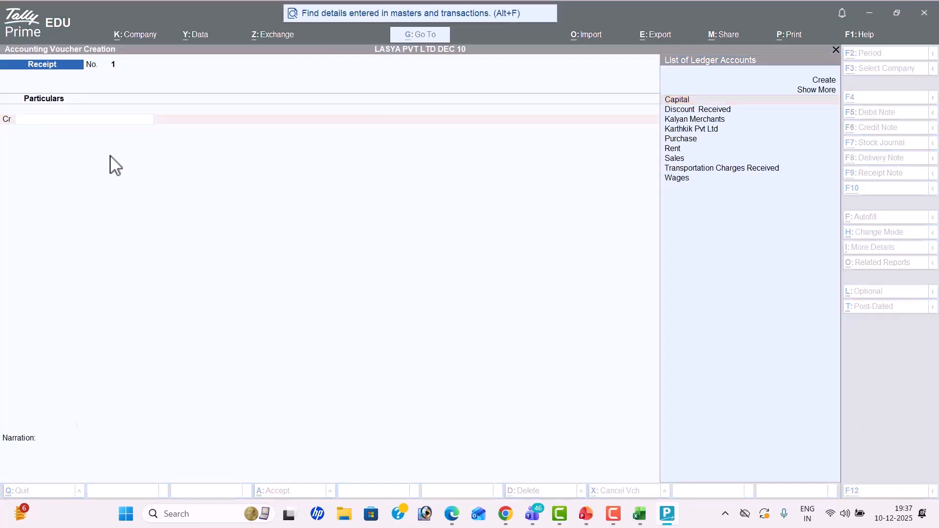
pyautogui.hotkey('alt', 'Tab')
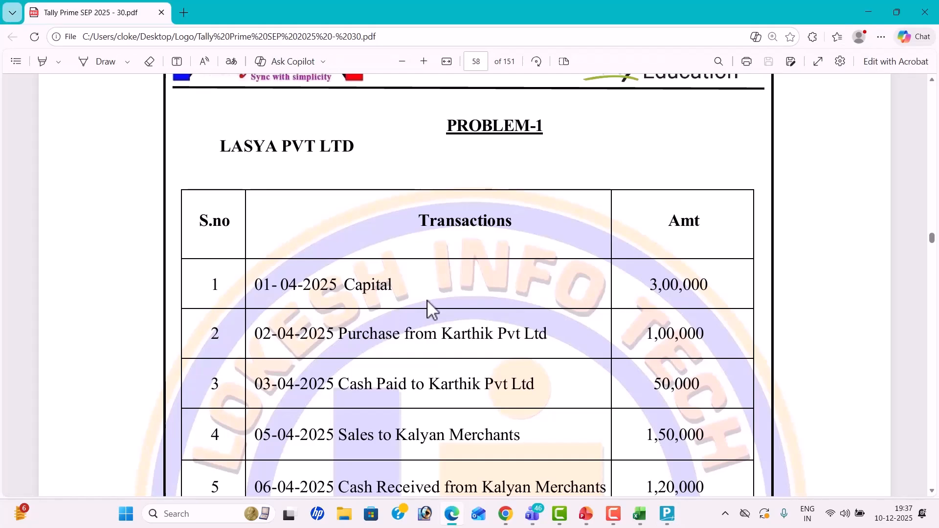
pyautogui.hotkey('alt', 'Tab')
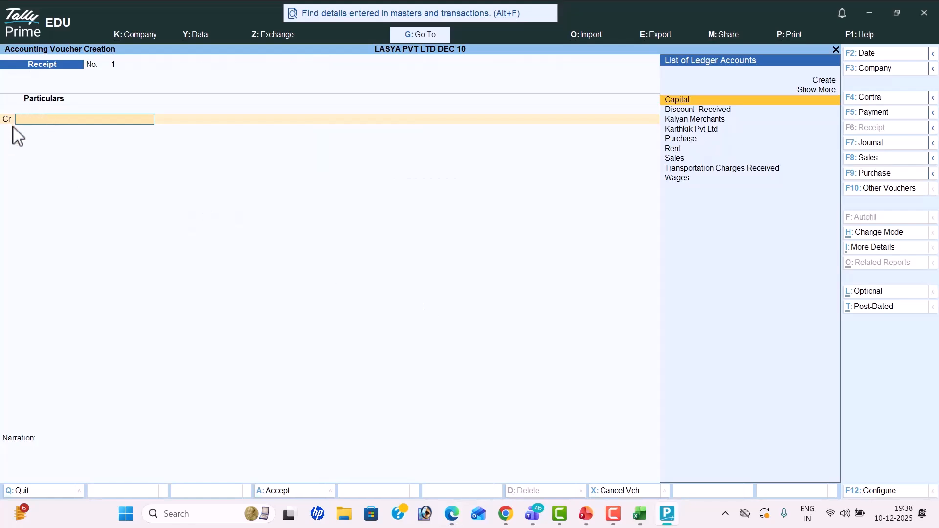
# Step: Credit Capital with 3,00,000 on the first line of the Receipt
pyautogui.press('Return')
pyautogui.hotkey('alt', 'Tab')
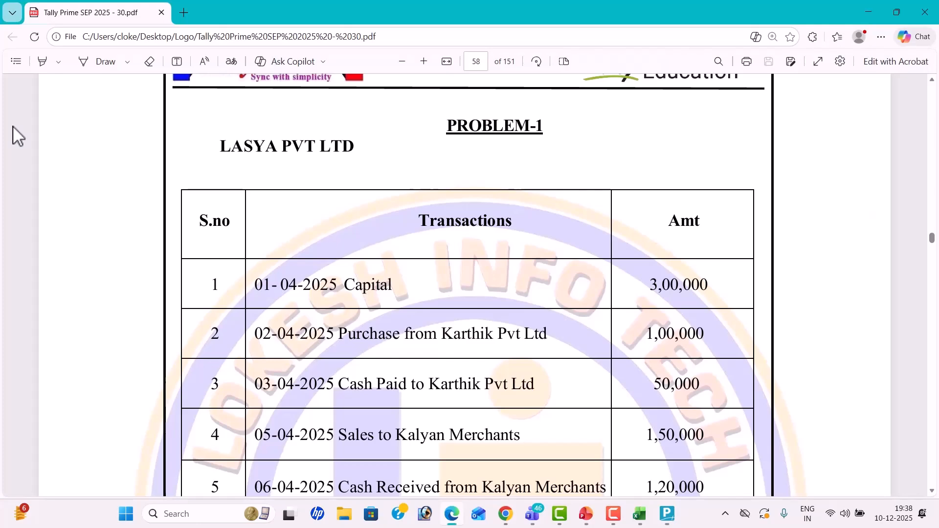
pyautogui.hotkey('alt', 'Tab')
pyautogui.write('3,00,000')
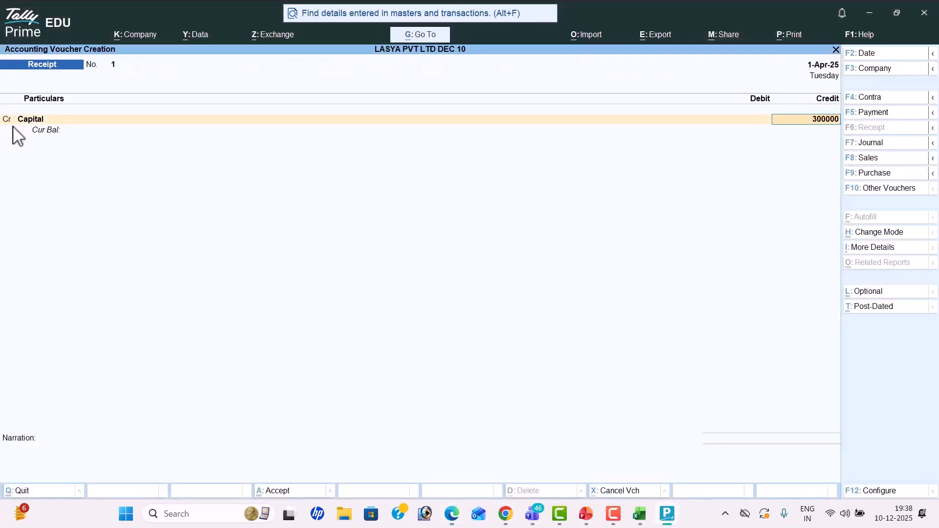
pyautogui.press('Return')
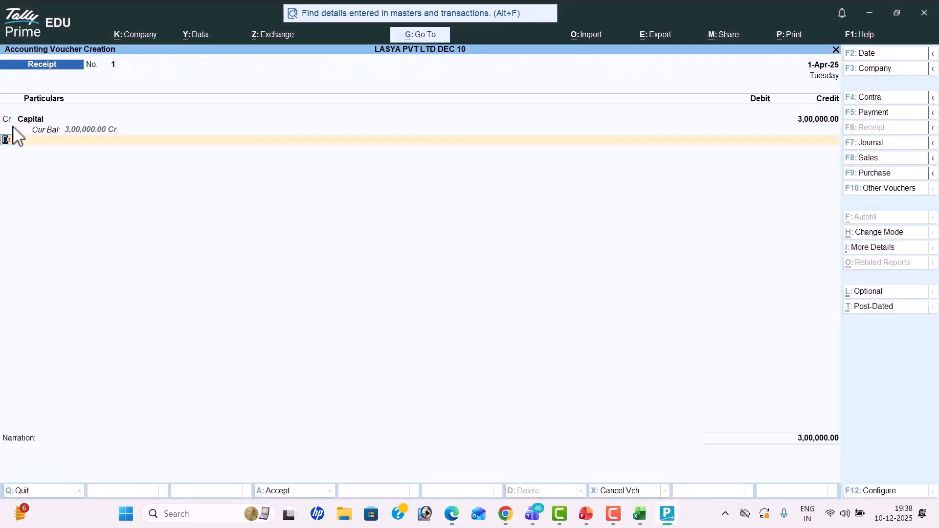
# Step: Debit Cash 3,00,000 on the second line and save the voucher without narration
pyautogui.press('Return')
pyautogui.press('Down')
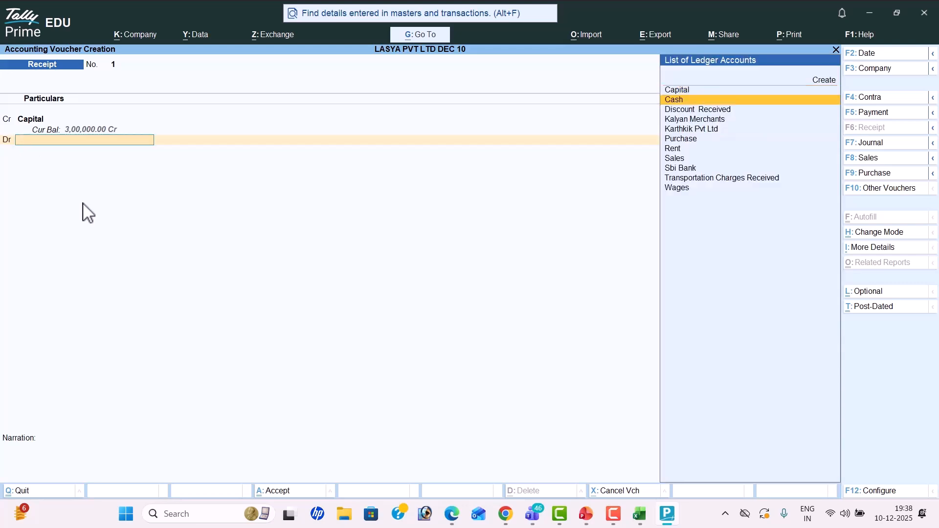
pyautogui.press('Return')
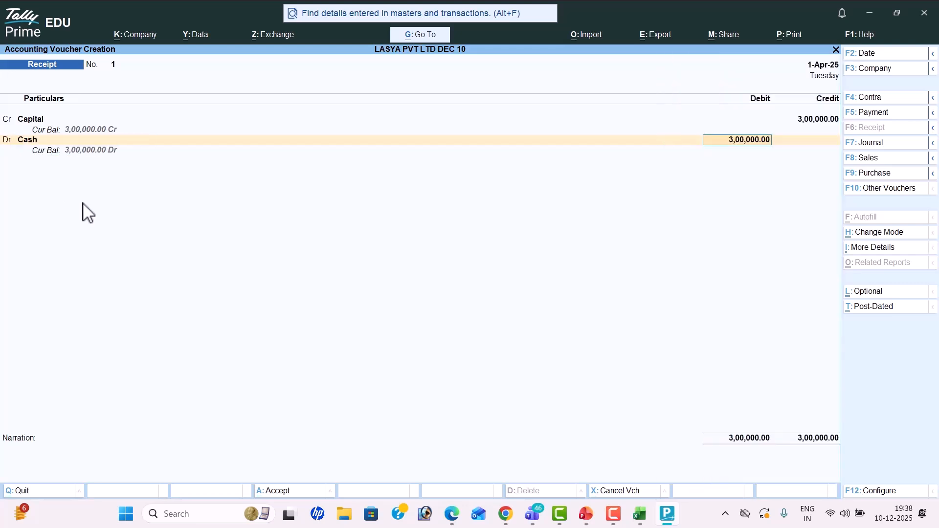
pyautogui.press('Return')
pyautogui.press('Return')
pyautogui.press('Return')
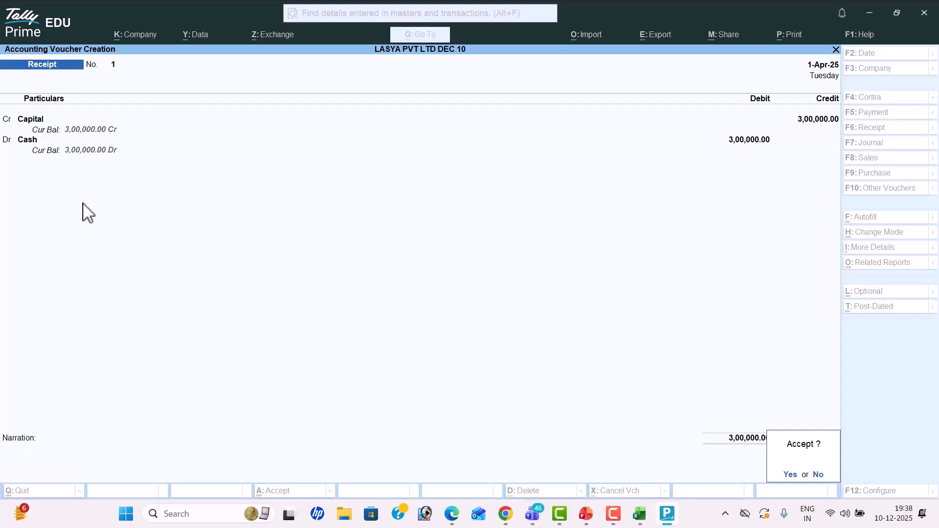
pyautogui.press('Return')
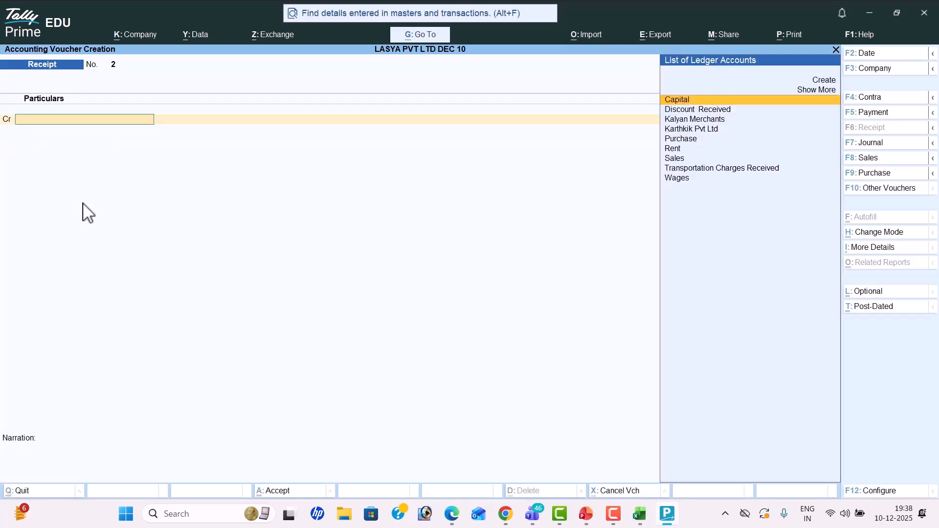
# Step: Check the problem sheet for the next transaction, then leave the new blank Receipt voucher
pyautogui.hotkey('alt', 'Tab')
pyautogui.scroll(-3, 84, 211)
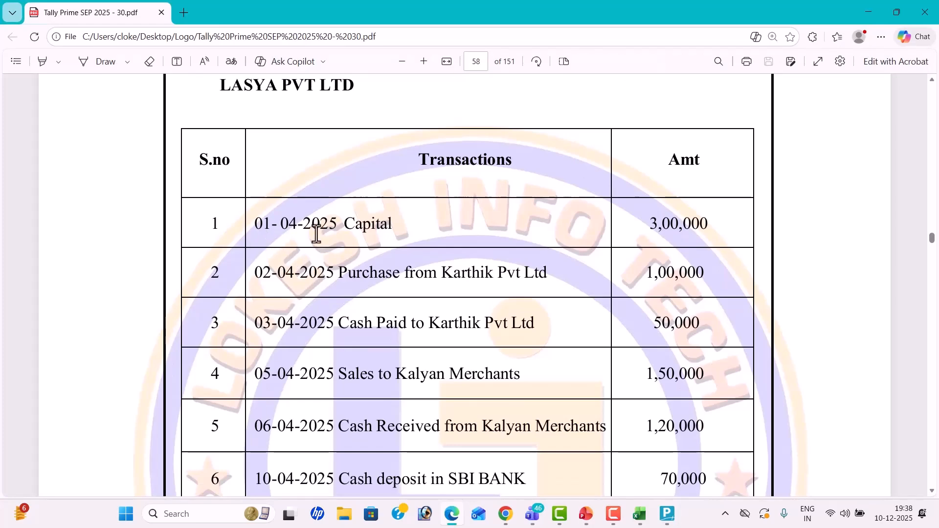
pyautogui.hotkey('alt', 'Tab')
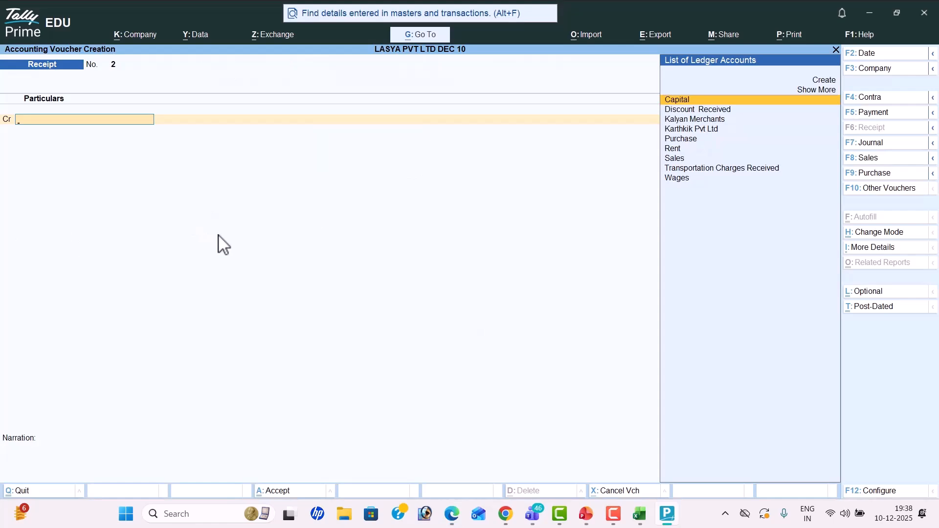
pyautogui.press('Escape')
# Step: Confirm leaving voucher entry and quit TallyPrime
pyautogui.press('y')
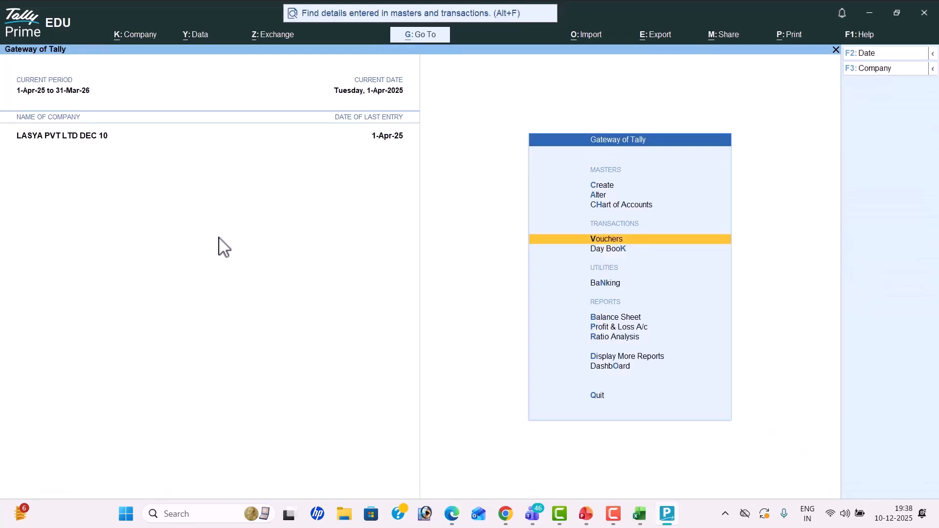
pyautogui.press('Escape')
pyautogui.press('y')
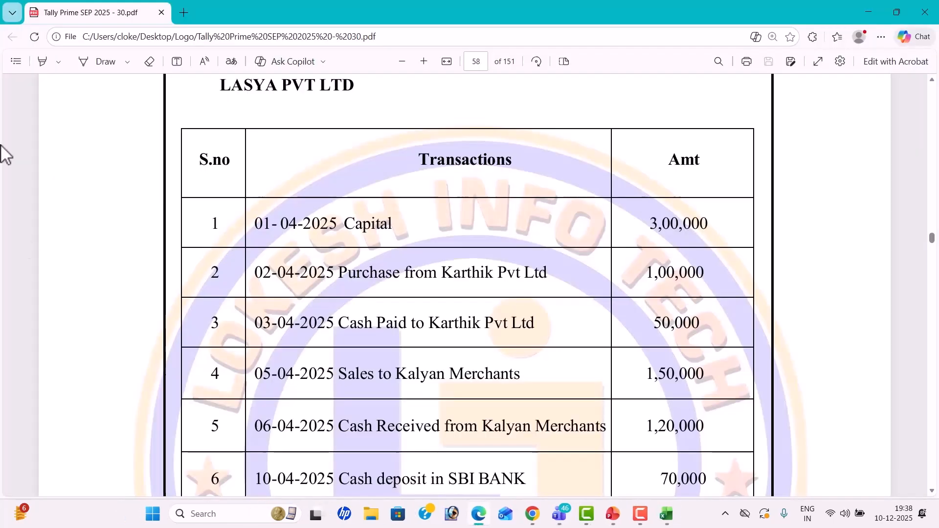
# Step: Minimise the PDF, Excel and meeting windows, and close PowerPoint
pyautogui.click(869, 11)
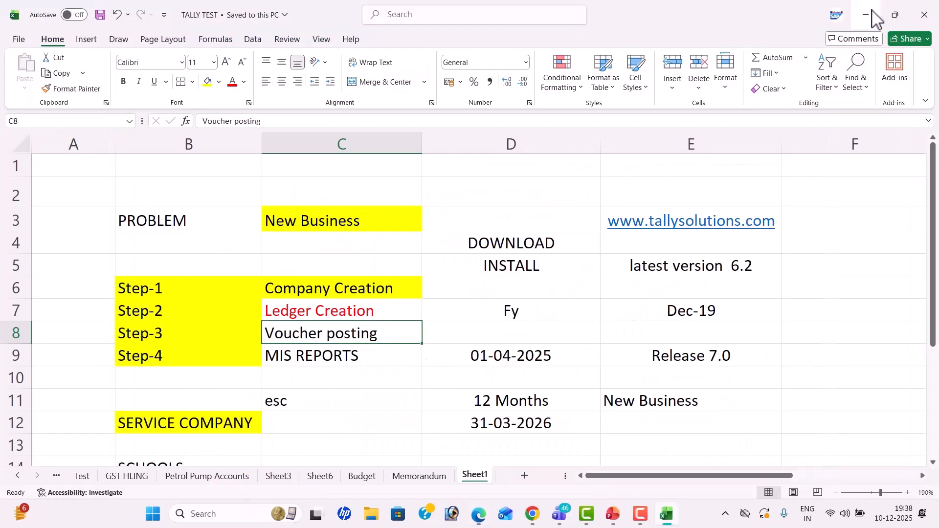
pyautogui.click(869, 18)
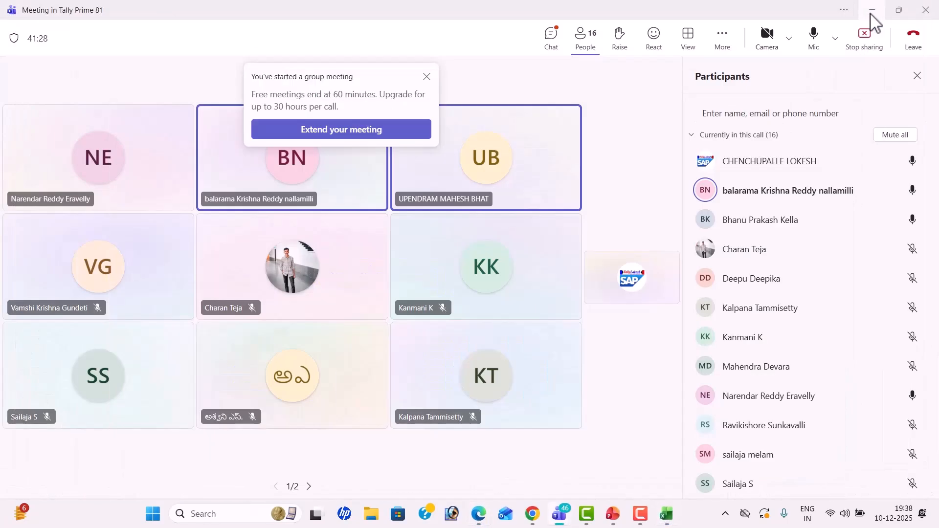
pyautogui.click(870, 19)
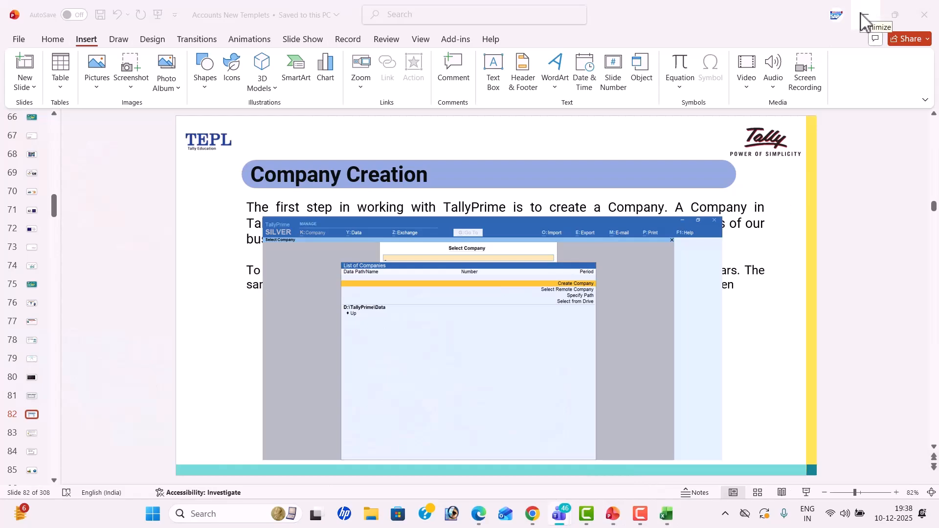
pyautogui.click(924, 15)
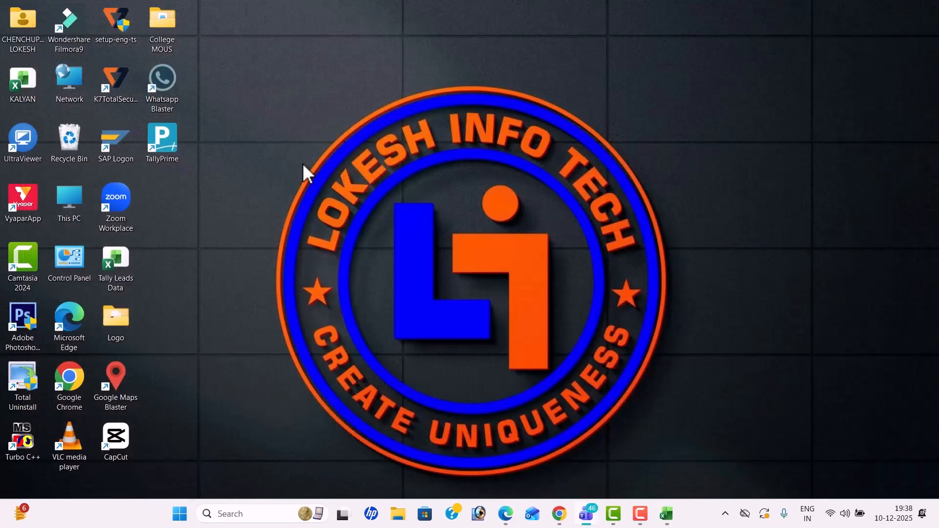
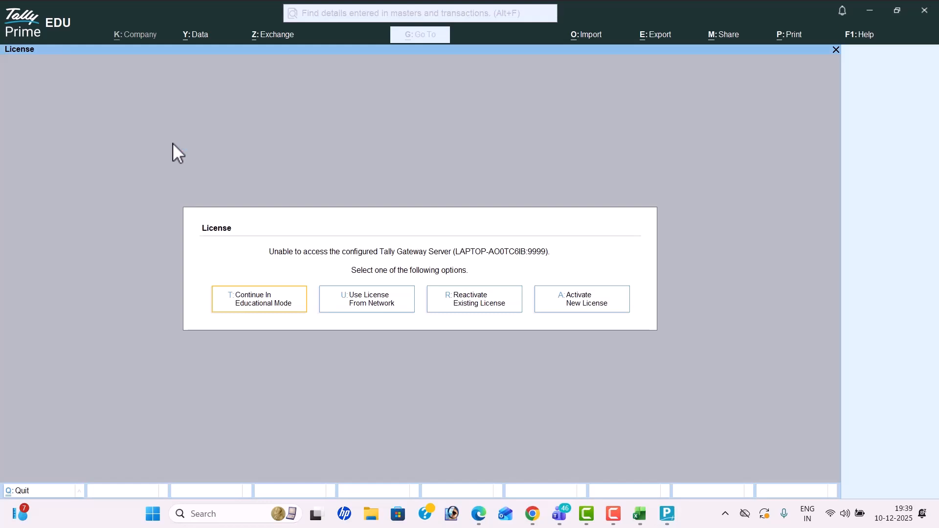
# Step: Reactivate the existing license as administrator with Tally.NET credentials, moving from EDU to Silver
pyautogui.click(493, 307)
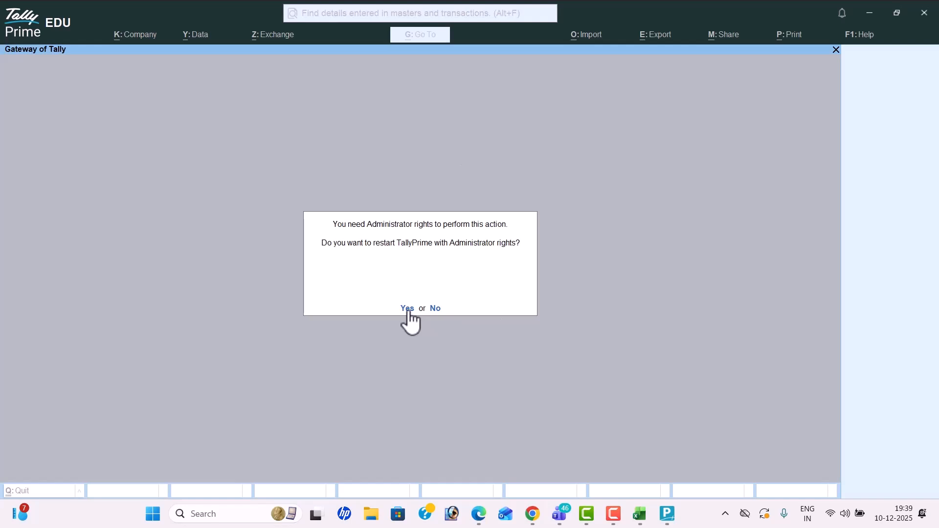
pyautogui.click(407, 308)
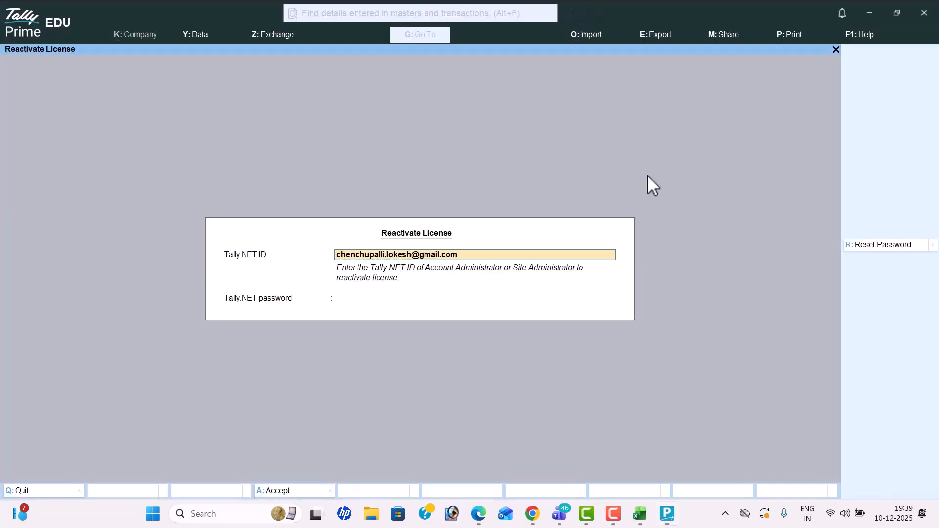
pyautogui.press('Return')
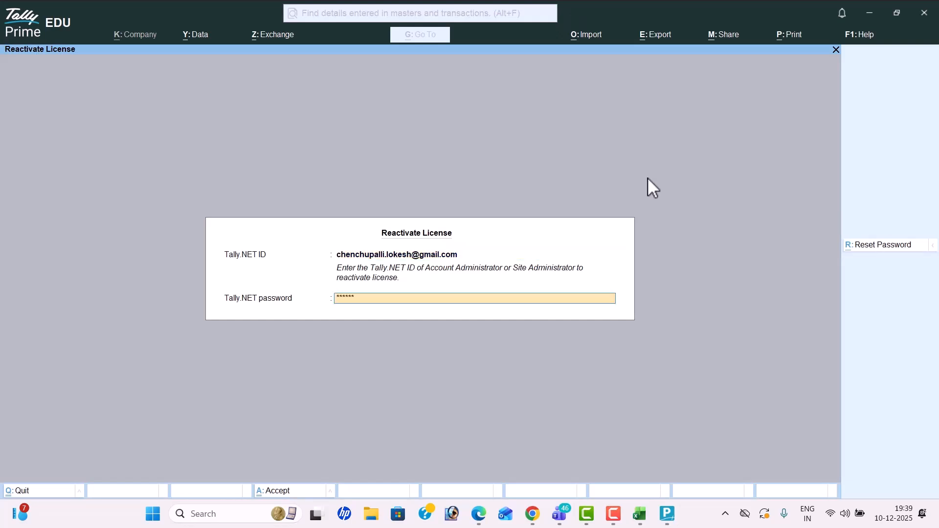
pyautogui.press('Return')
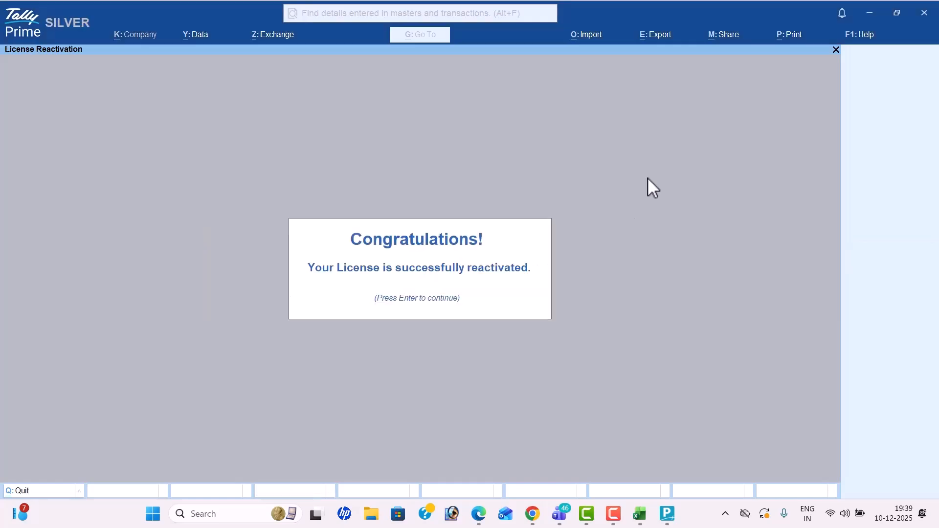
pyautogui.press('Return')
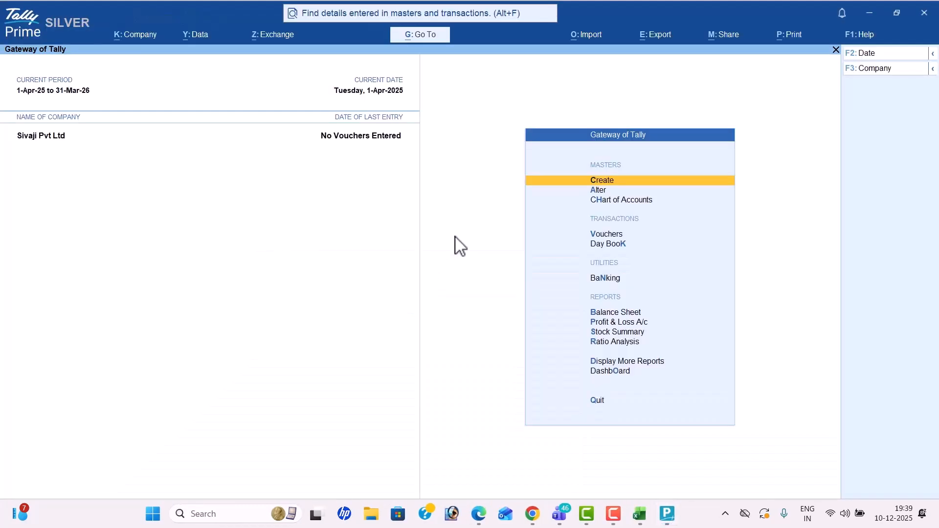
# Step: Review the license information, then shut the Sivaji Pvt Ltd company
pyautogui.click(62, 24)
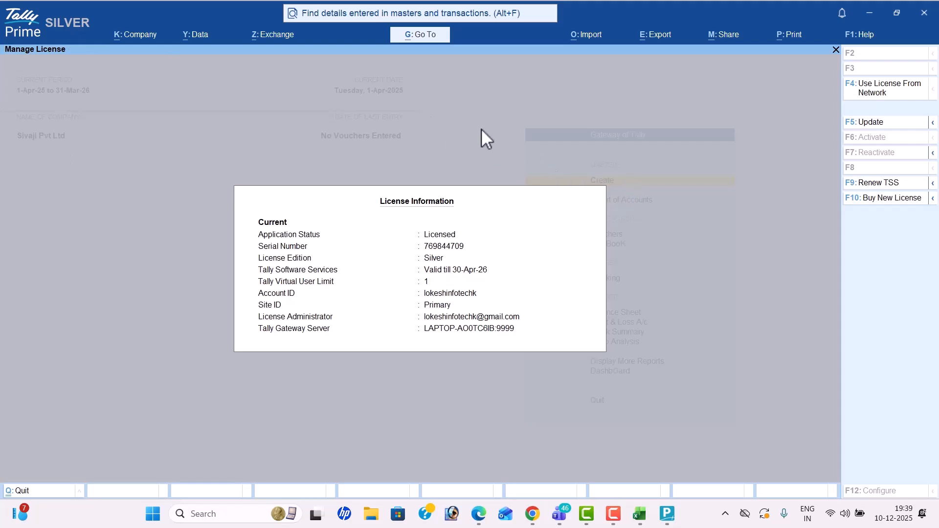
pyautogui.press('Escape')
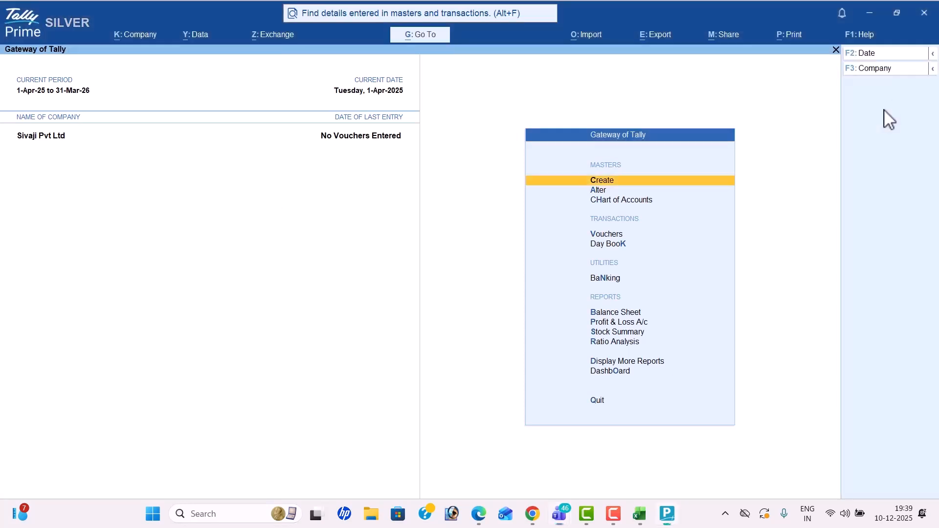
pyautogui.click(876, 69)
pyautogui.press('Up')
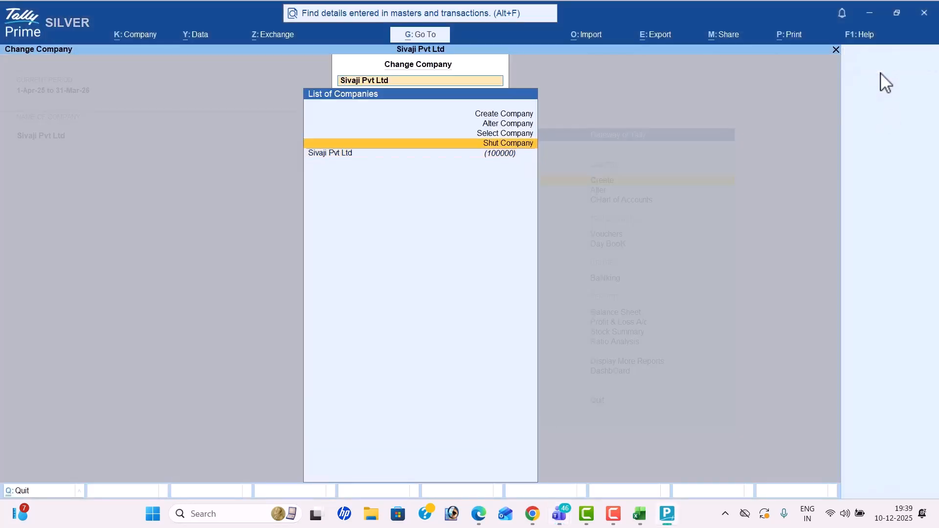
pyautogui.press('Return')
pyautogui.press('Return')
pyautogui.press('y')
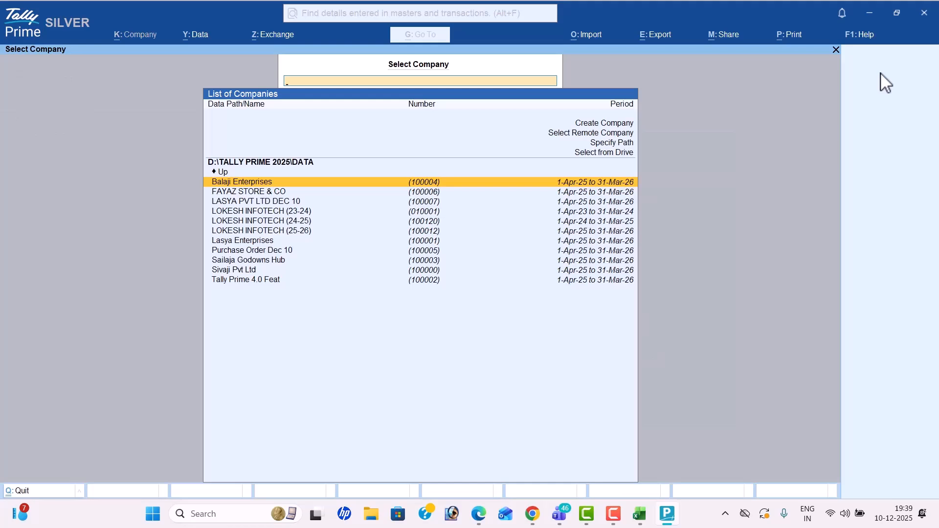
# Step: Load LASYA PVT LTD DEC 10 from the company list
pyautogui.press('Down')
pyautogui.press('Down')
pyautogui.press('Down')
pyautogui.press('Down')
pyautogui.press('Down')
pyautogui.press('Down')
pyautogui.press('Down')
pyautogui.press('Down')
pyautogui.press('Up')
pyautogui.press('Up')
pyautogui.press('Up')
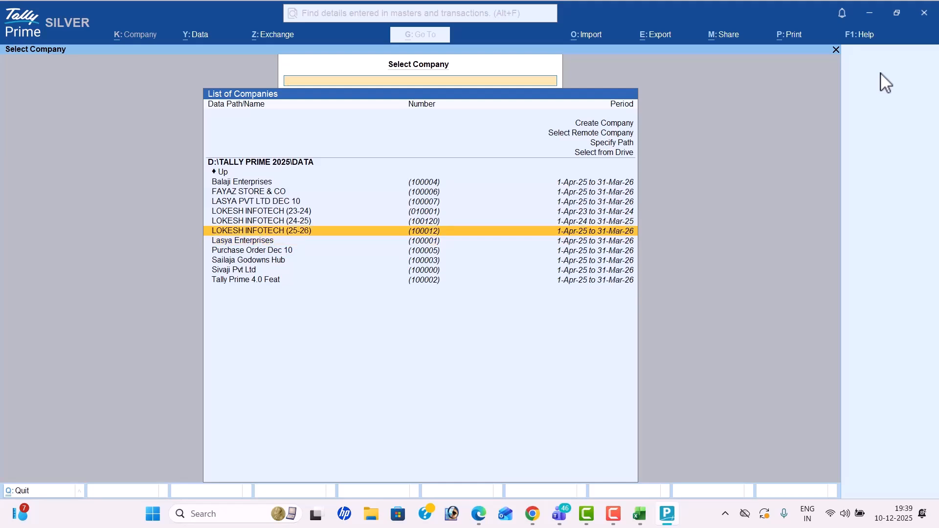
pyautogui.press('Up')
pyautogui.press('Up')
pyautogui.press('Up')
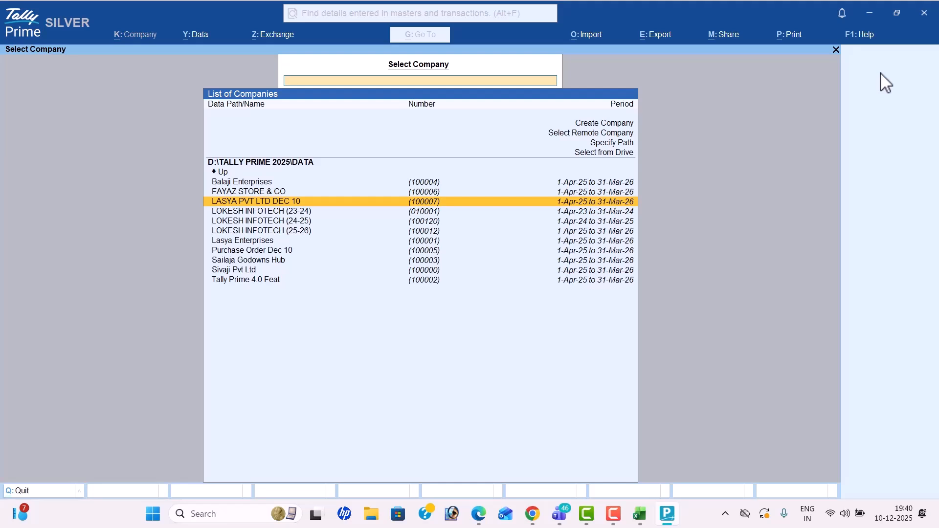
pyautogui.press('Return')
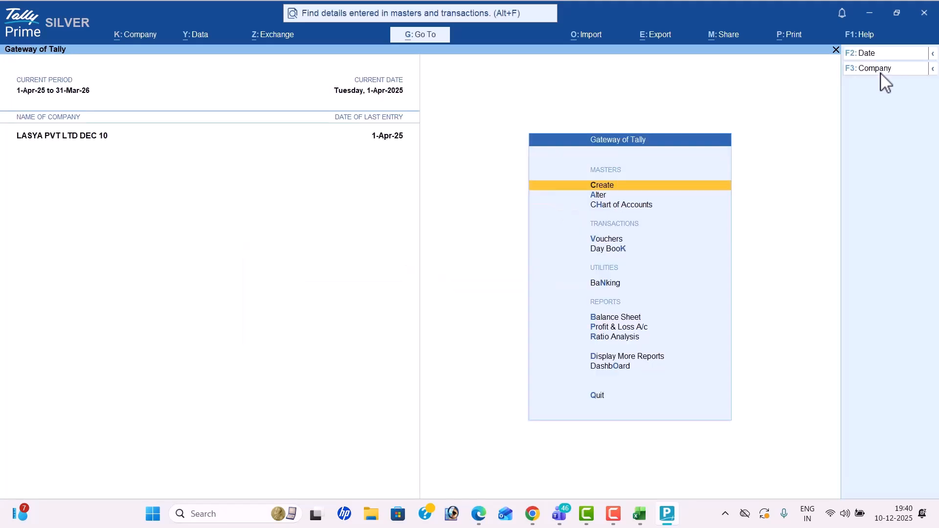
# Step: In the Day Book, redate the Capital receipt to 1-4-25 and save it
pyautogui.press('Down')
pyautogui.press('Down')
pyautogui.press('Down')
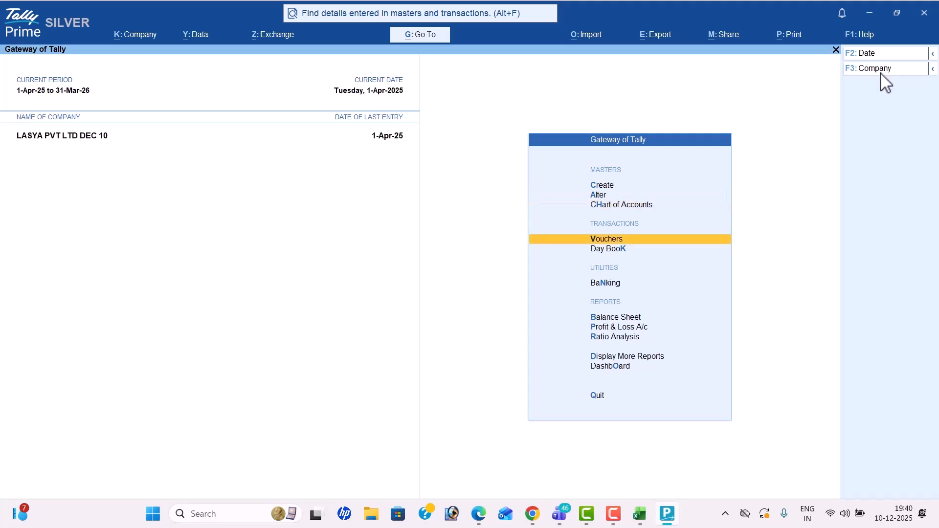
pyautogui.press('Down')
pyautogui.press('Return')
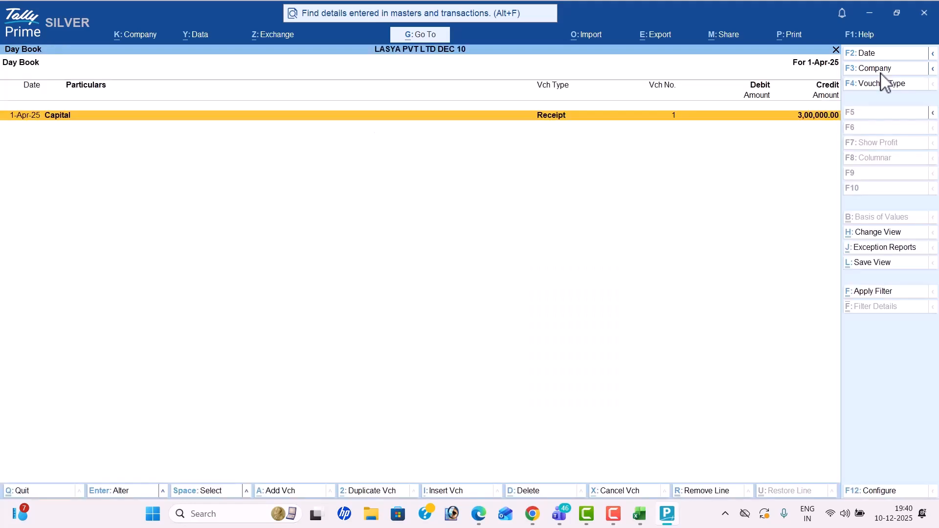
pyautogui.press('Return')
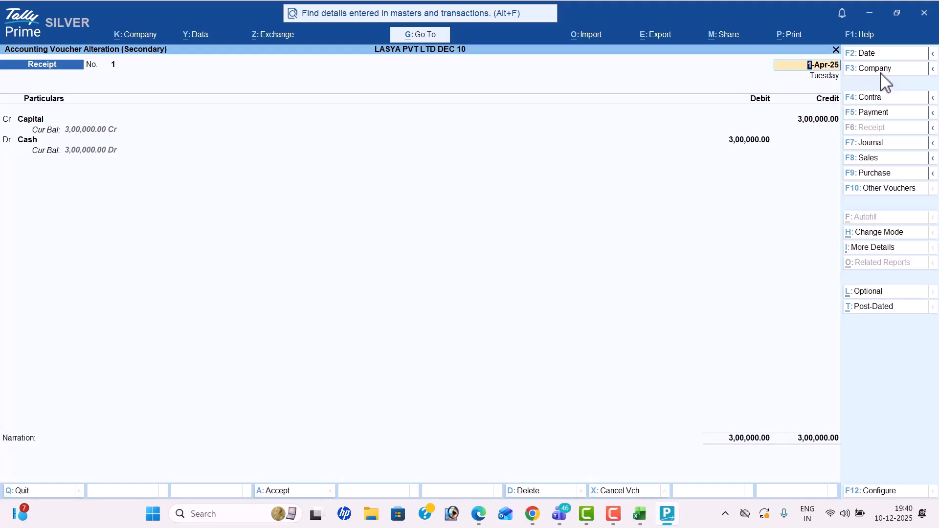
pyautogui.click(879, 56)
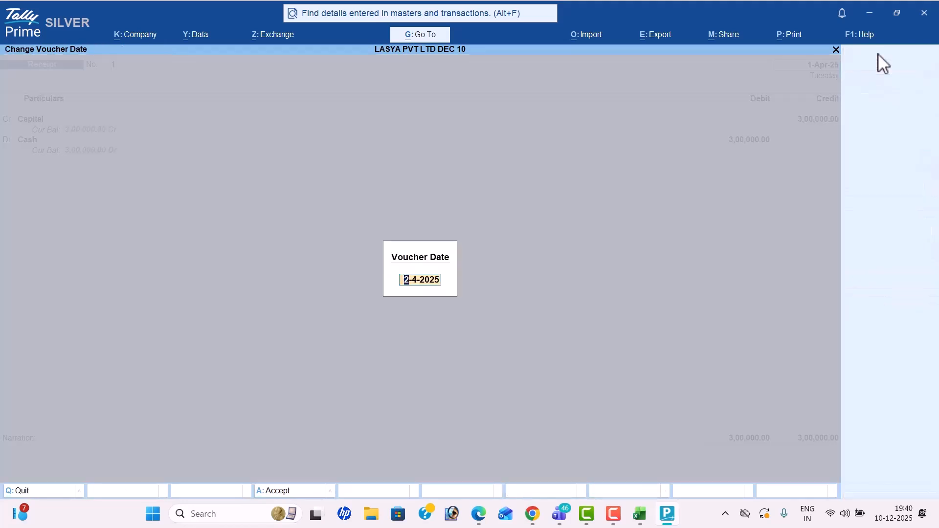
pyautogui.write('1-4-25')
pyautogui.press('Return')
pyautogui.press('Return')
pyautogui.press('Return')
pyautogui.press('Return')
pyautogui.press('Return')
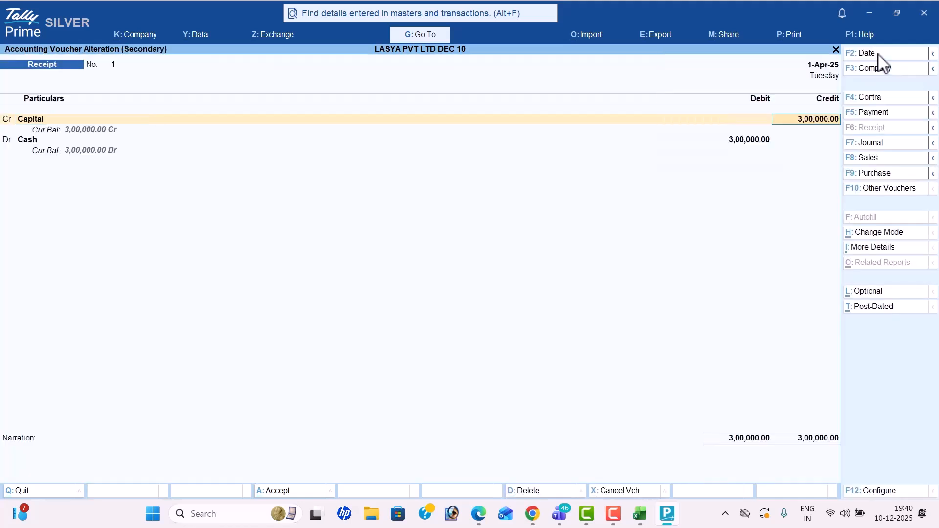
pyautogui.press('Return')
pyautogui.press('Return')
pyautogui.press('Return')
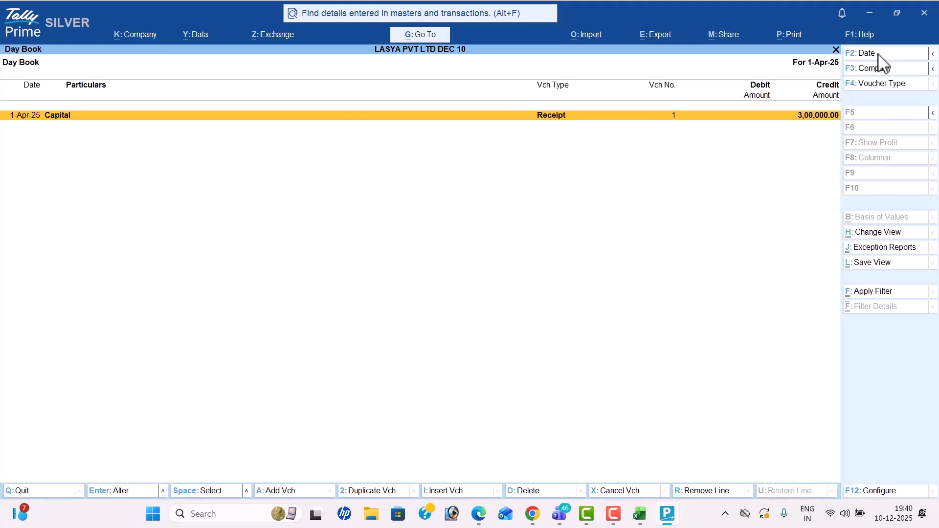
# Step: Leave the Day Book and begin a new voucher entry
pyautogui.press('Escape')
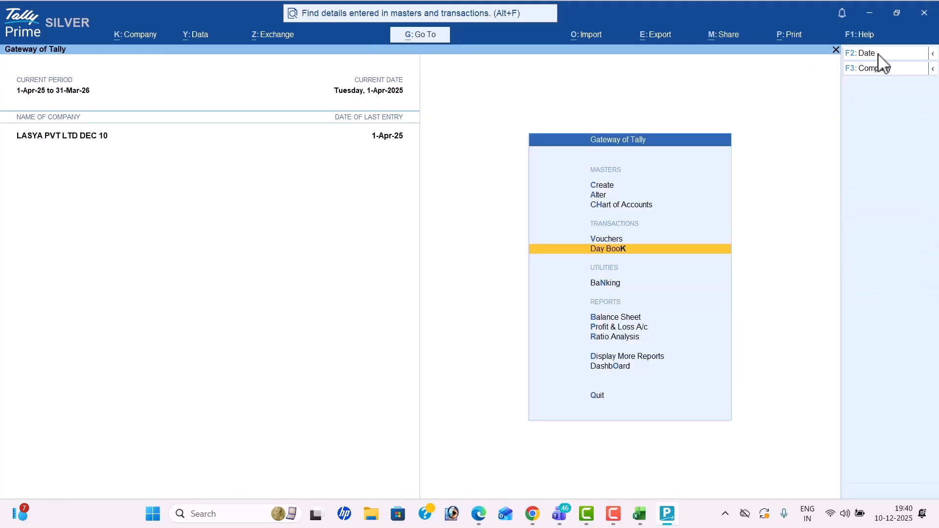
pyautogui.press('Up')
pyautogui.press('Return')
# Step: After checking the transactions PDF, switch to a Purchase voucher in As Voucher mode
pyautogui.hotkey('alt', 'Tab')
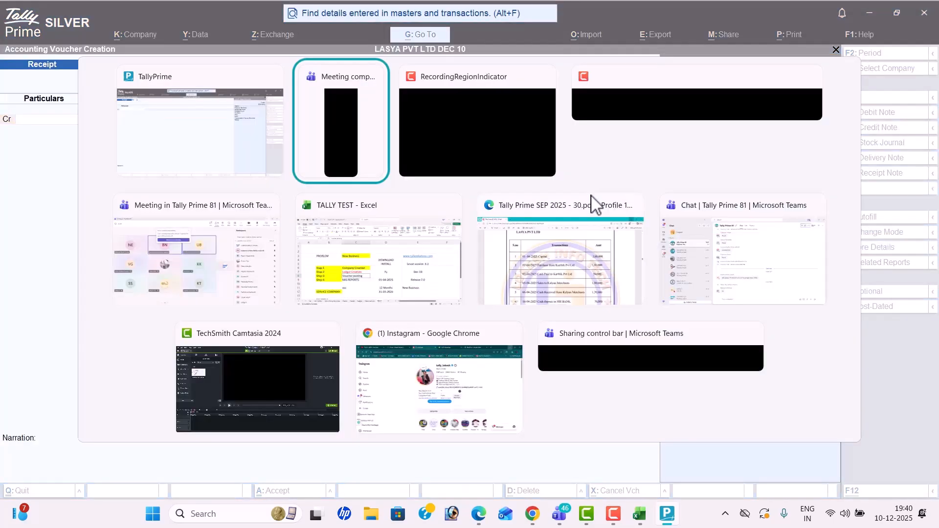
pyautogui.hotkey('alt', 'Tab')
pyautogui.hotkey('alt', 'Tab')
pyautogui.hotkey('alt', 'Tab')
pyautogui.hotkey('alt', 'Tab')
pyautogui.hotkey('alt', 'Tab')
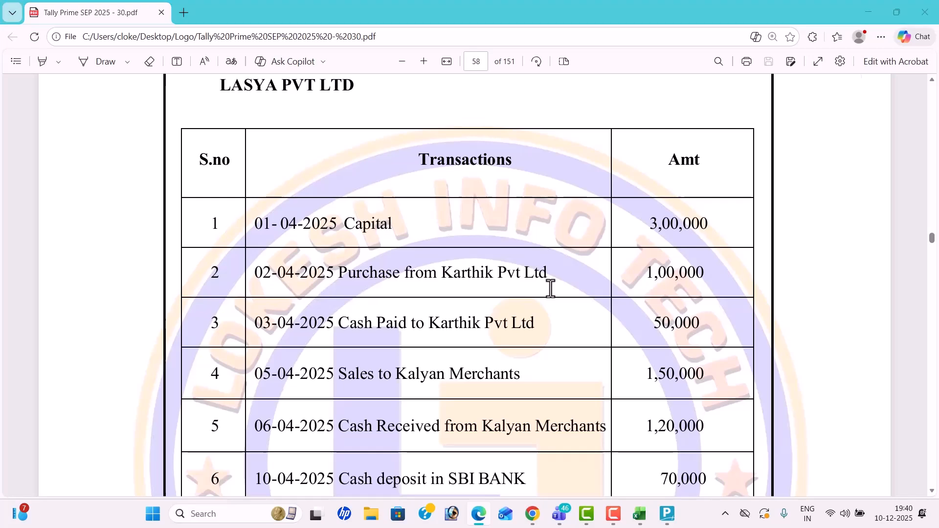
pyautogui.hotkey('alt', 'Tab')
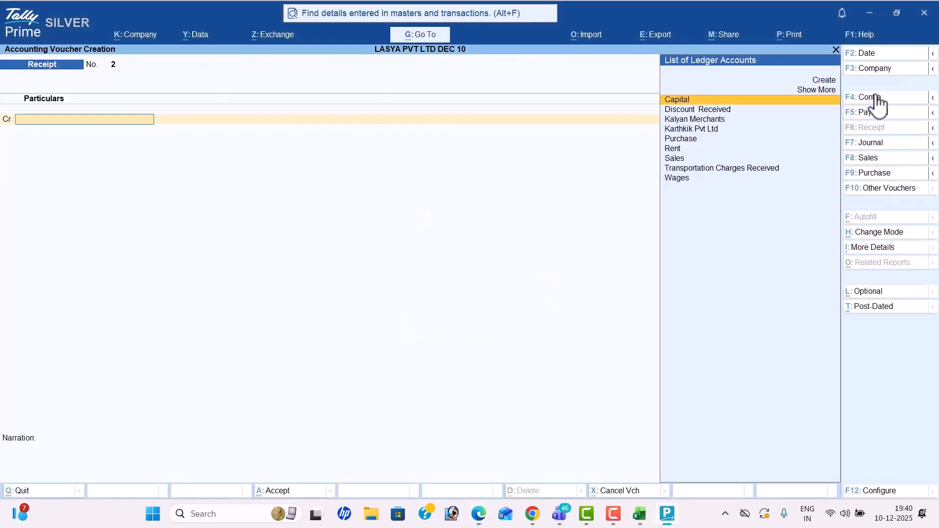
pyautogui.click(886, 175)
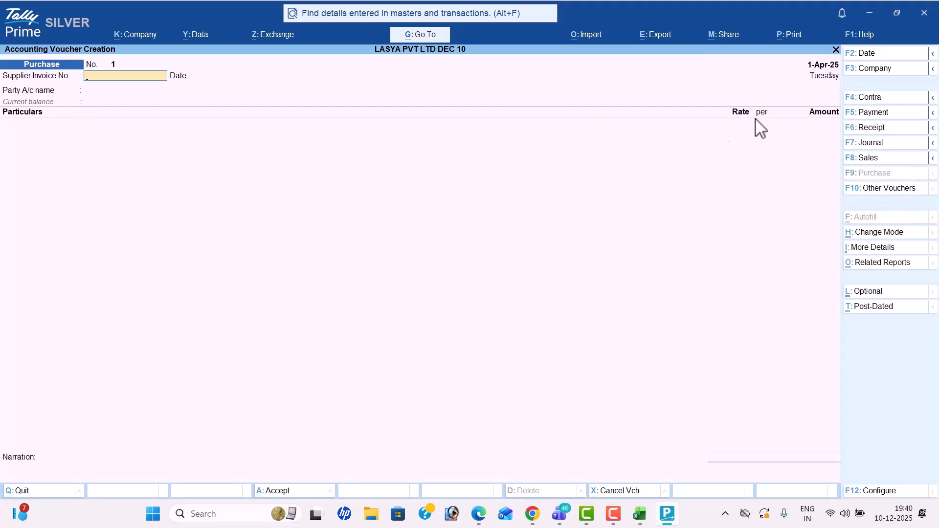
pyautogui.click(883, 233)
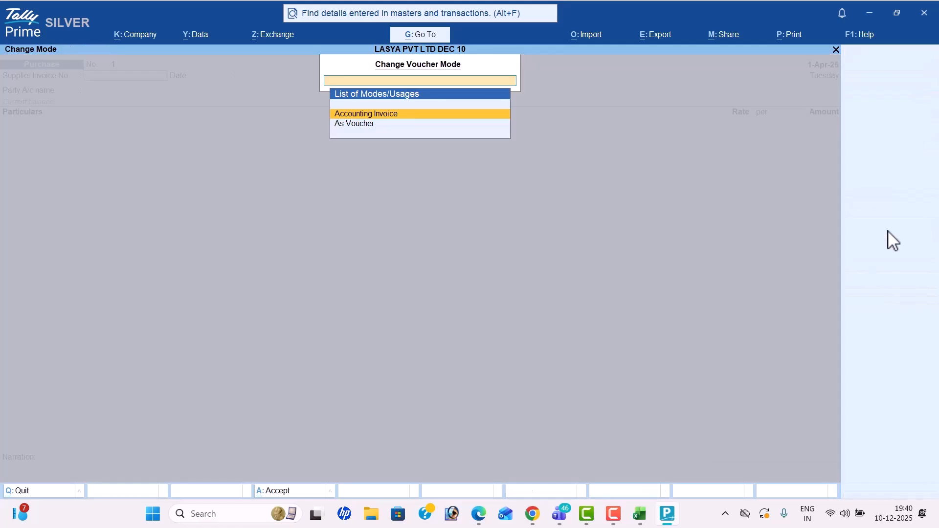
pyautogui.press('Down')
pyautogui.press('Return')
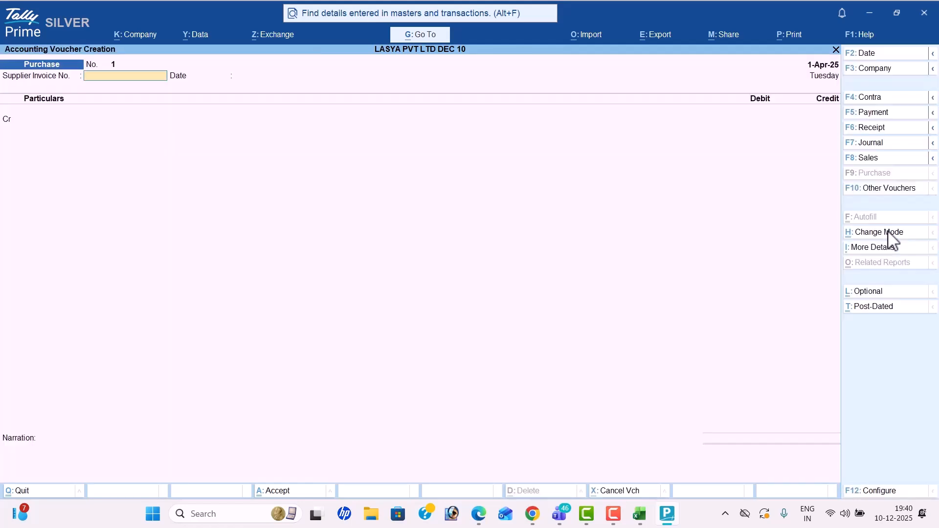
pyautogui.press('Return')
pyautogui.press('Return')
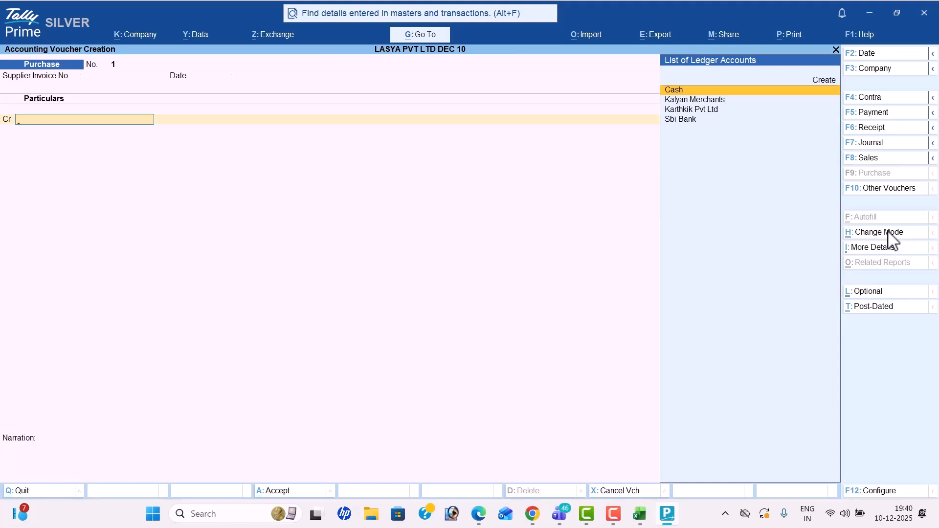
# Step: Scroll the transactions PDF to review the purchase details
pyautogui.hotkey('alt', 'Tab')
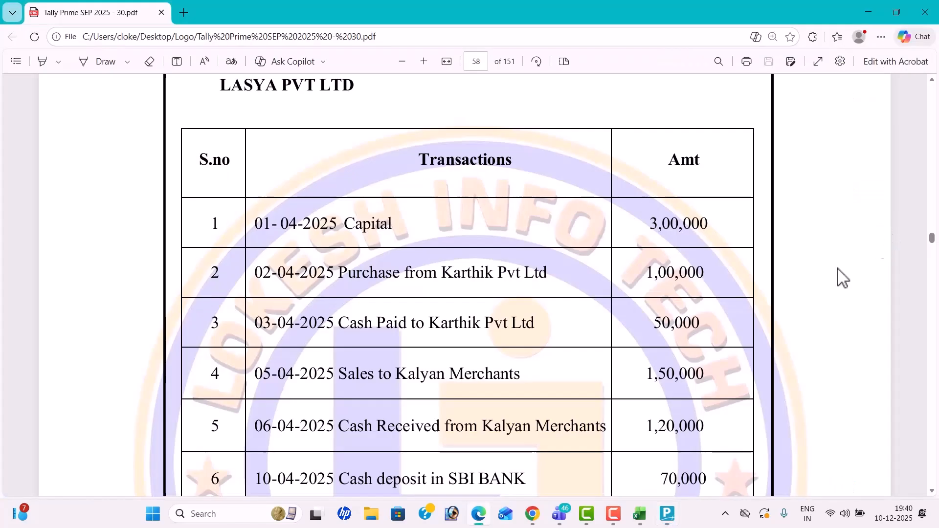
pyautogui.scroll(-1, 534, 242)
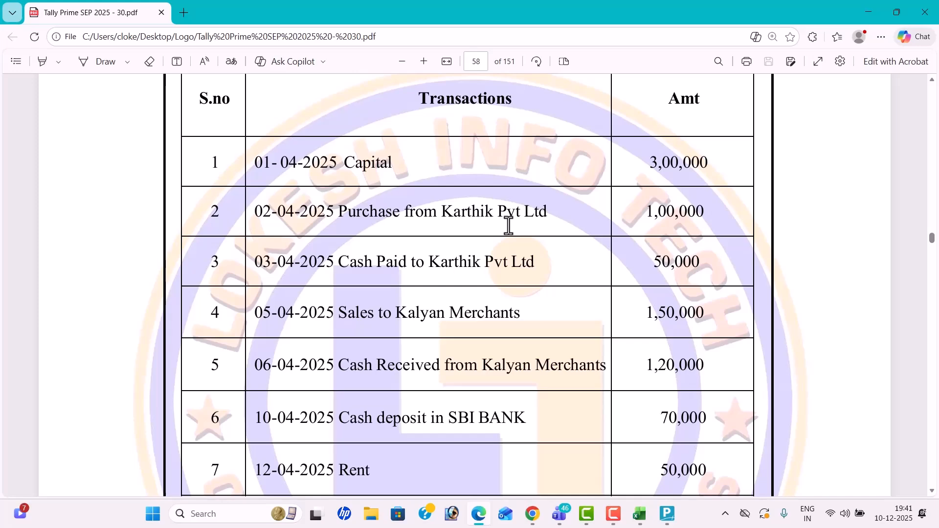
pyautogui.hotkey('alt', 'Tab')
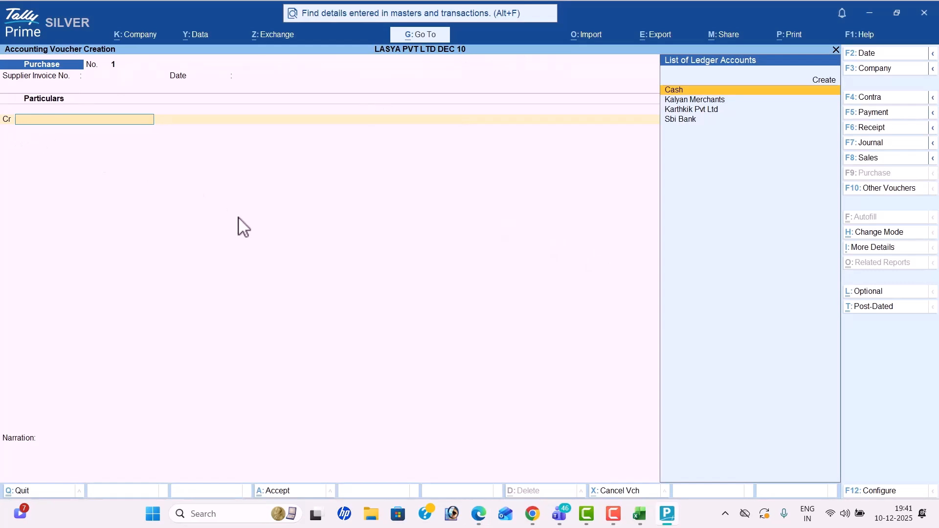
# Step: Credit supplier Karthkik Pvt Ltd, skipping the party details
pyautogui.press('Down')
pyautogui.press('Down')
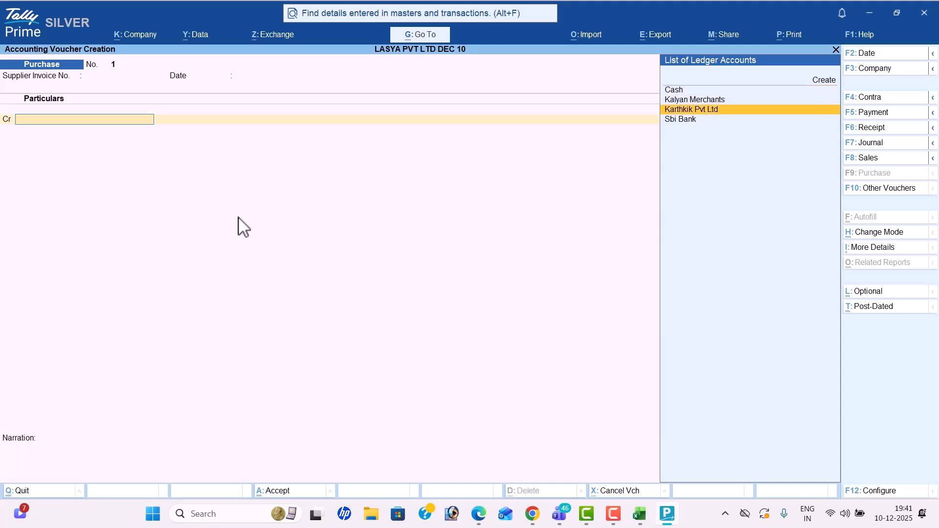
pyautogui.press('Return')
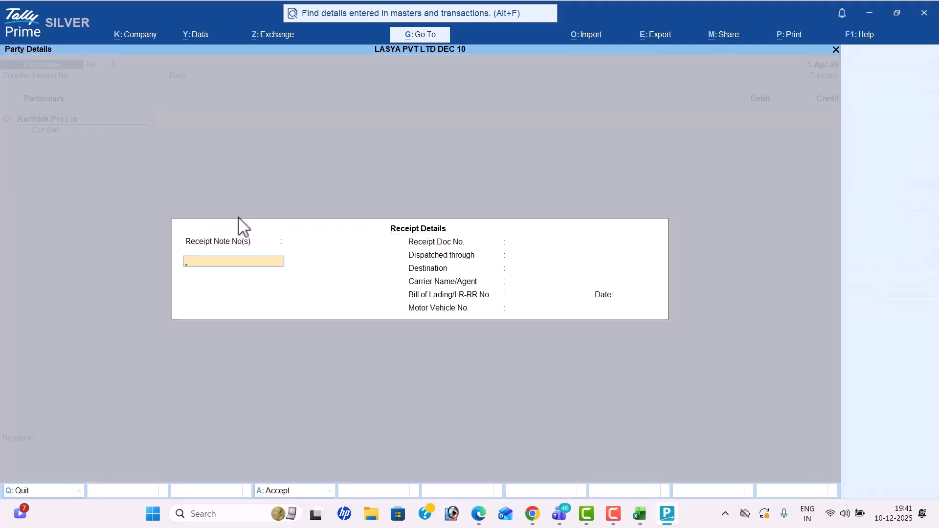
pyautogui.press('Return')
pyautogui.press('Return')
pyautogui.press('Return')
pyautogui.press('Return')
pyautogui.press('Return')
pyautogui.press('Return')
pyautogui.press('Return')
pyautogui.press('Return')
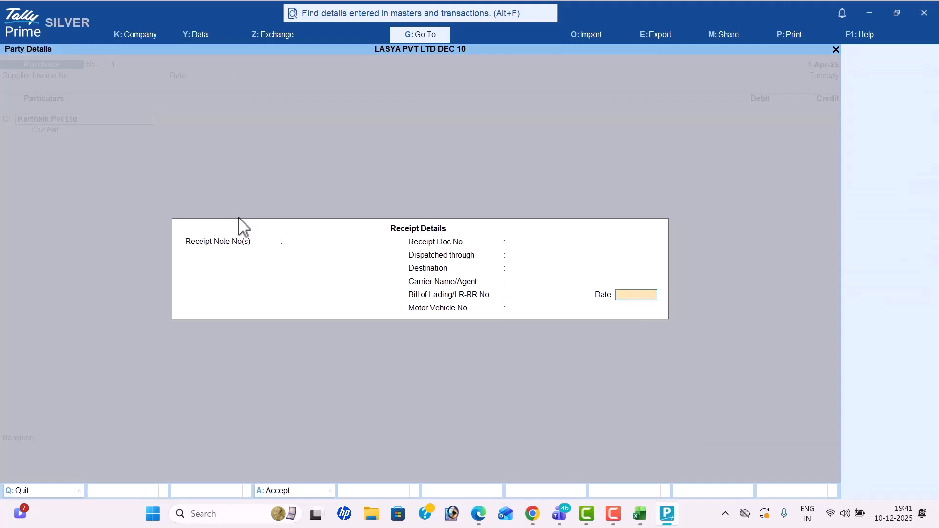
pyautogui.press('Return')
pyautogui.press('Return')
pyautogui.press('Return')
pyautogui.press('Return')
pyautogui.press('Return')
pyautogui.press('Return')
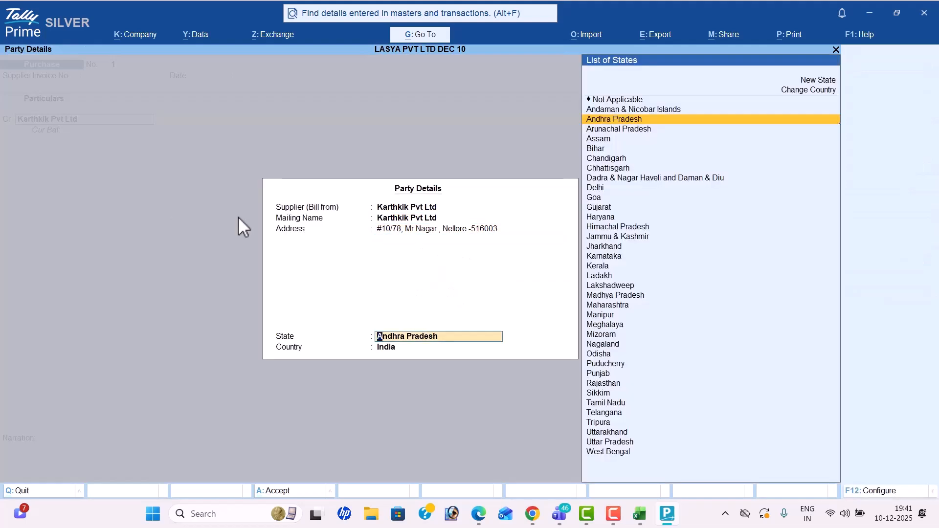
# Step: Enter 1,00,000, debit Purchase and save Purchase voucher No. 1
pyautogui.hotkey('alt', 'Tab')
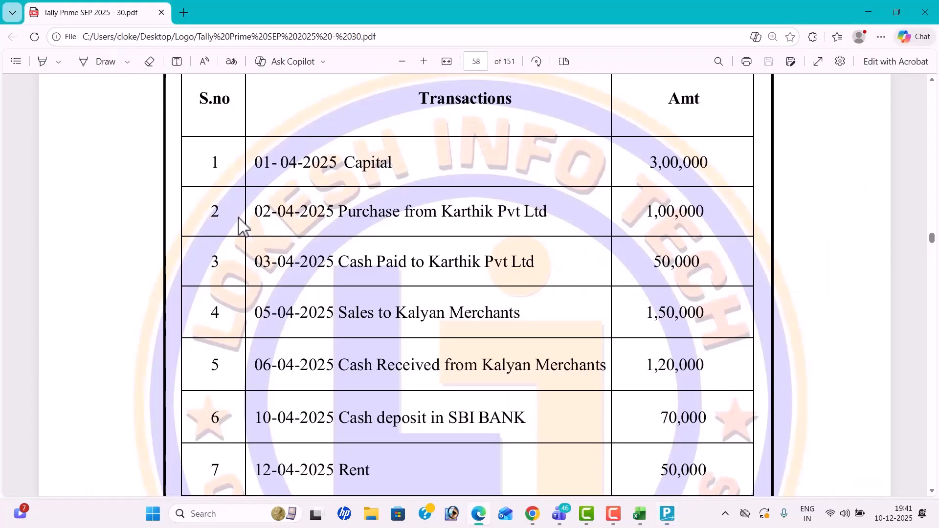
pyautogui.hotkey('alt', 'Tab')
pyautogui.write('1,00,0')
pyautogui.write('00000')
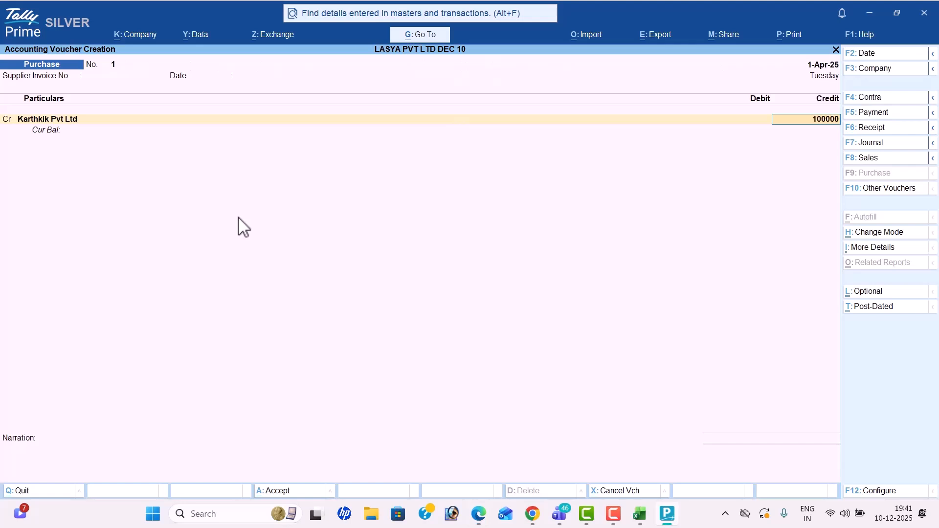
pyautogui.press('Return')
pyautogui.press('Return')
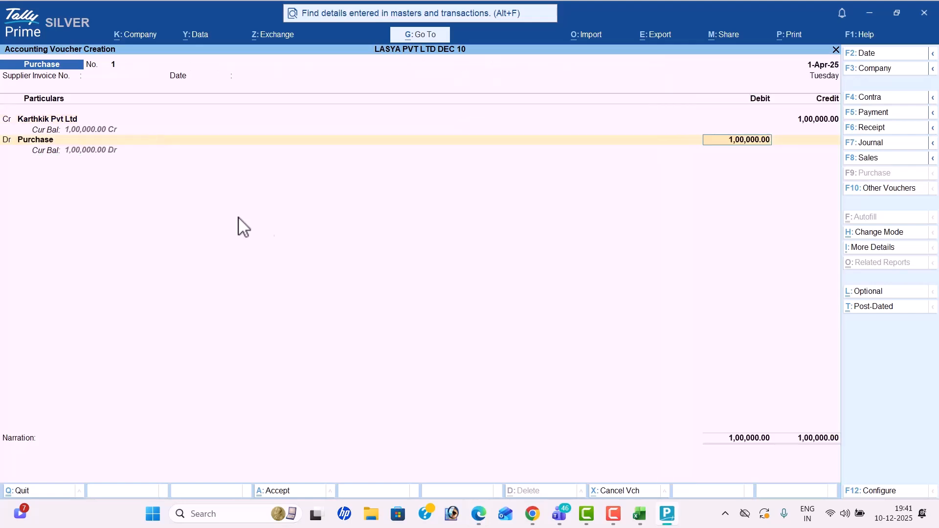
pyautogui.press('BackSpace')
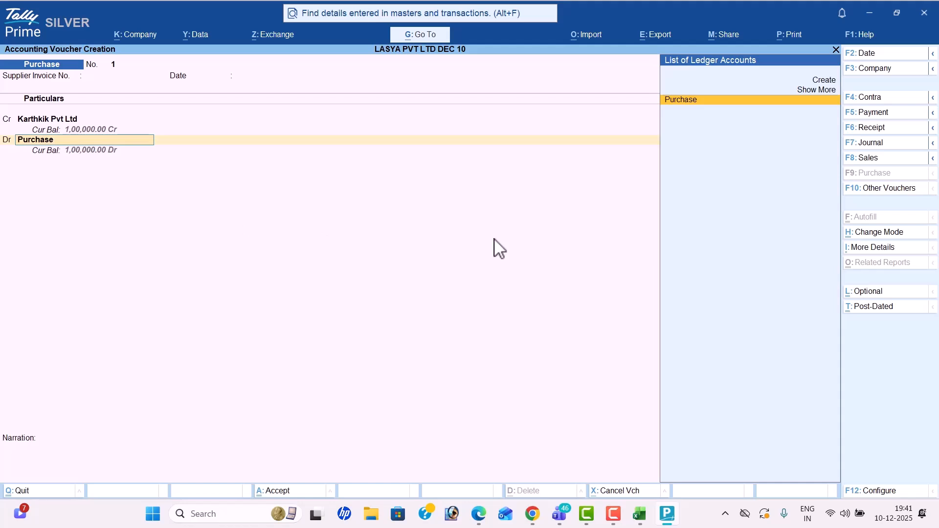
pyautogui.press('Return')
pyautogui.press('Return')
pyautogui.press('Return')
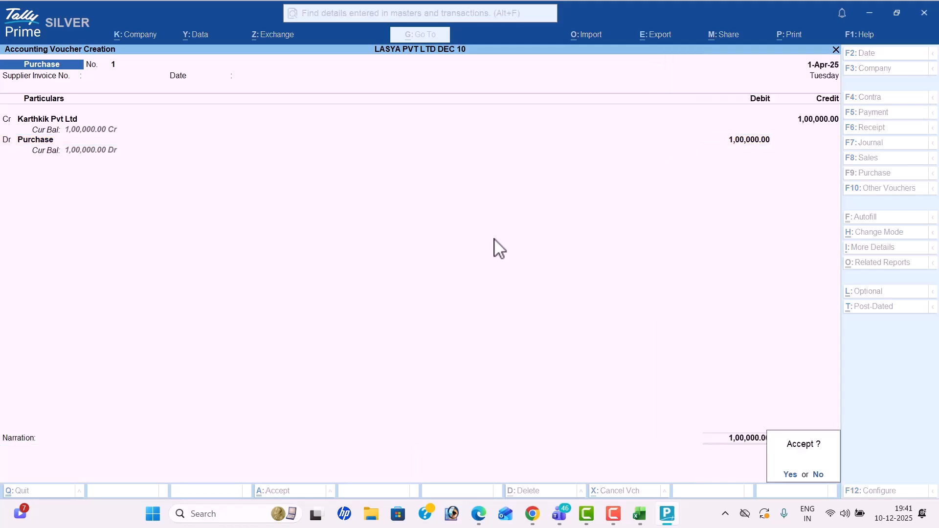
pyautogui.press('Return')
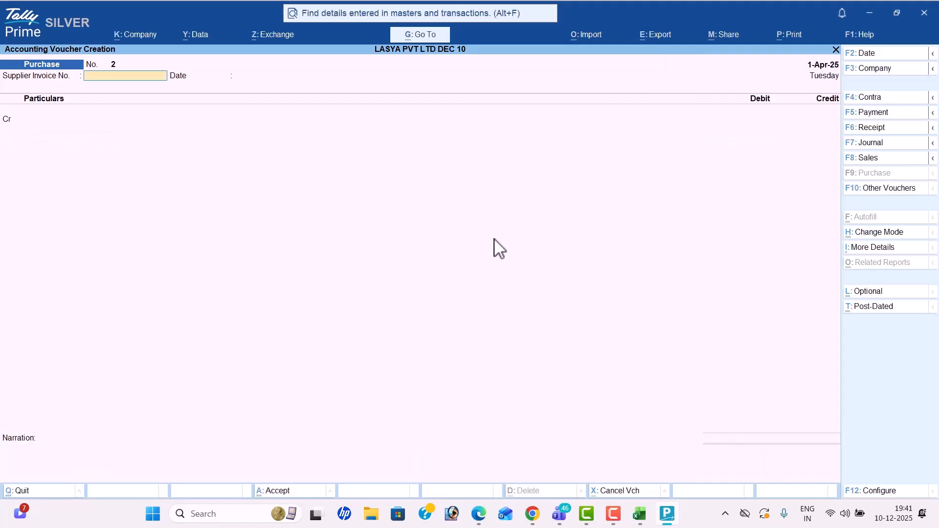
# Step: Highlight the 1,00,000 purchase amount in the transactions PDF
pyautogui.hotkey('alt', 'Tab')
pyautogui.scroll(-1, 497, 247)
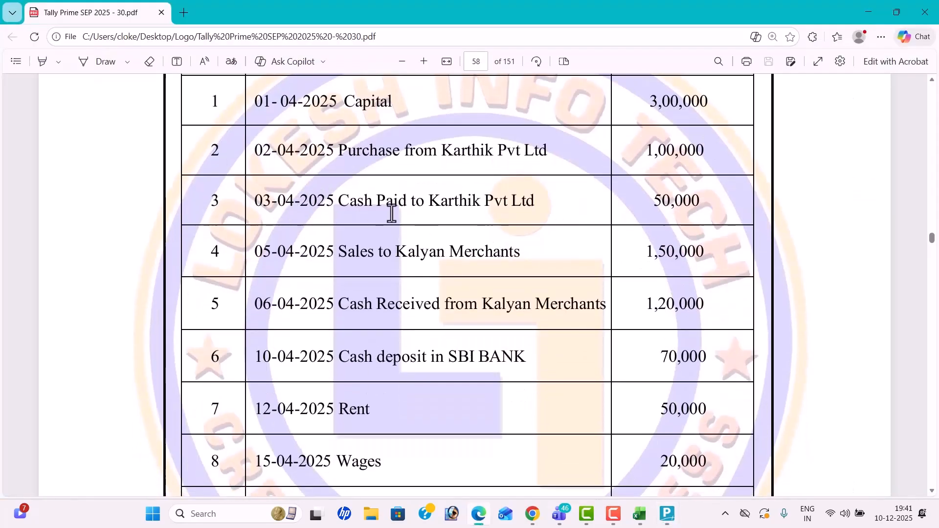
pyautogui.moveTo(644, 147); pyautogui.dragTo(726, 148)
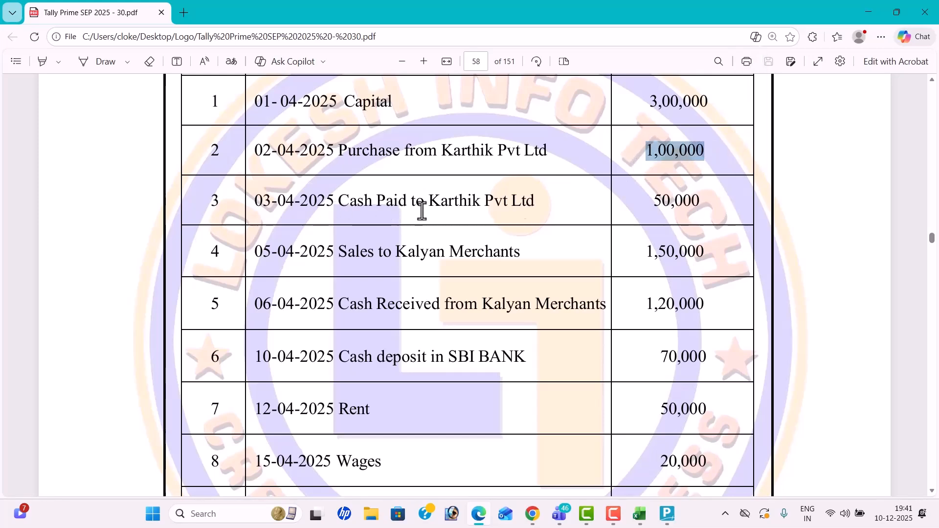
pyautogui.hotkey('alt', 'Tab')
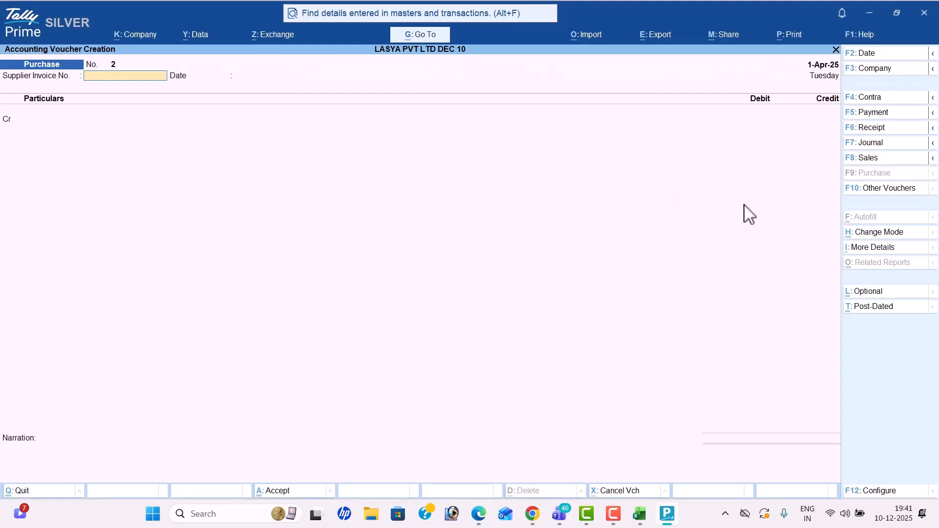
# Step: Start a Payment voucher dated 3-4-25
pyautogui.click(891, 116)
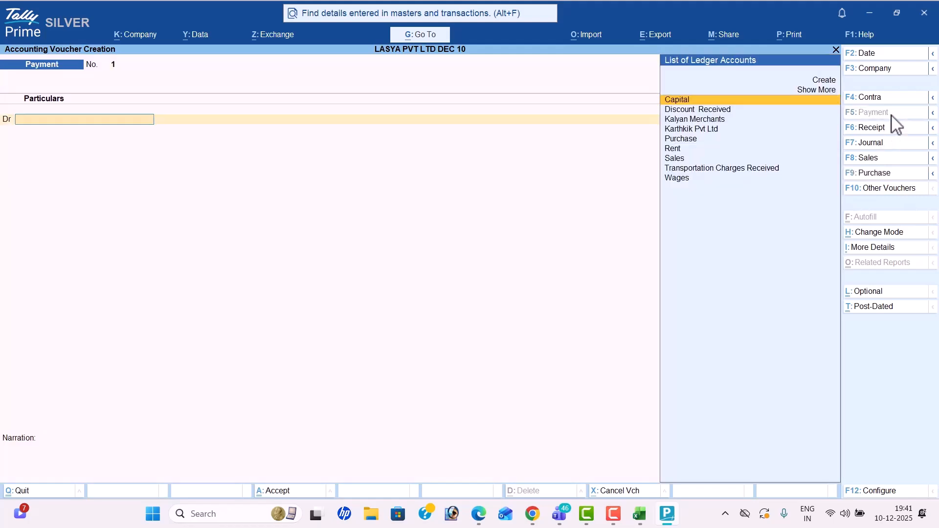
pyautogui.click(890, 56)
pyautogui.hotkey('alt', 'Tab')
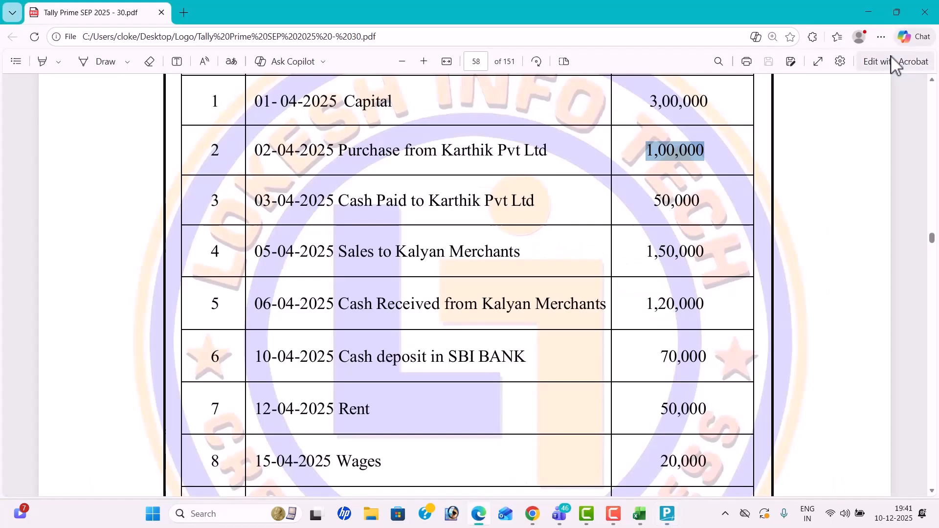
pyautogui.hotkey('alt', 'Tab')
pyautogui.write('3-4-25')
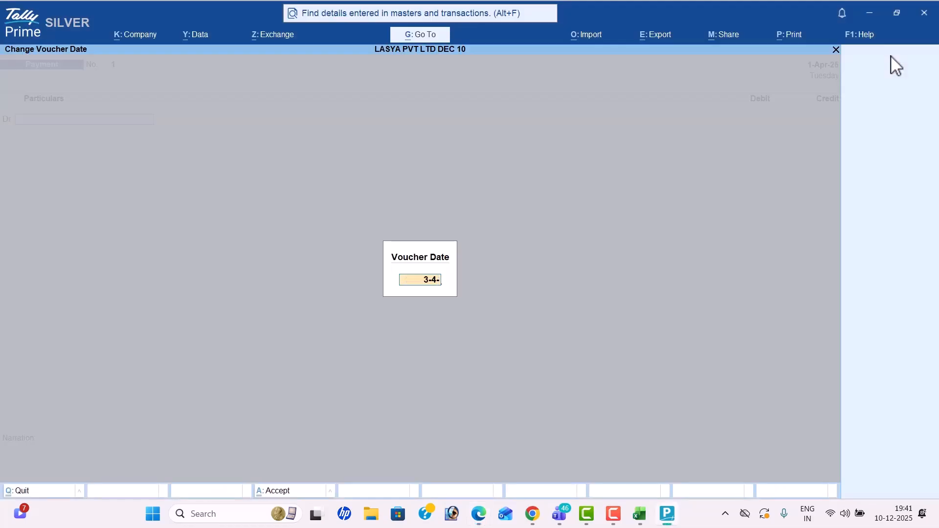
pyautogui.press('Return')
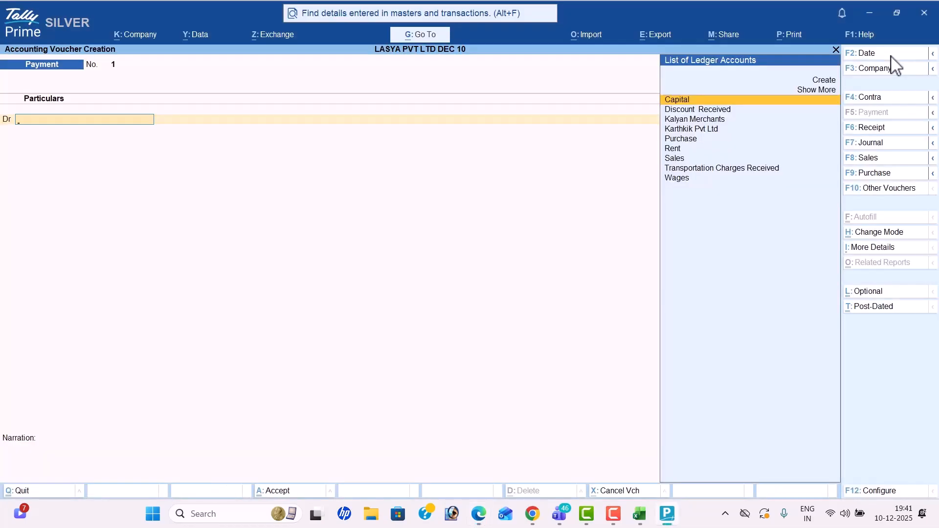
# Step: Debit Karthkik Pvt Ltd with 50000
pyautogui.hotkey('alt', 'Tab')
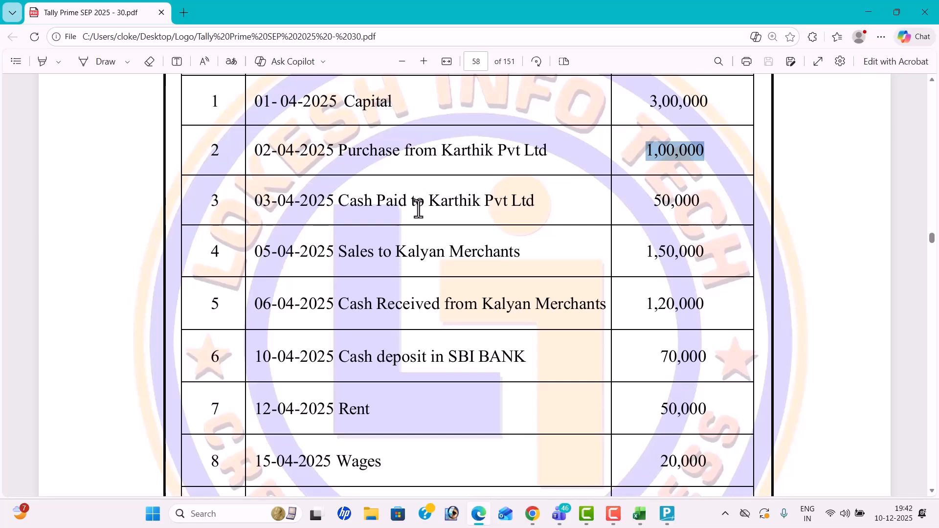
pyautogui.hotkey('alt', 'Tab')
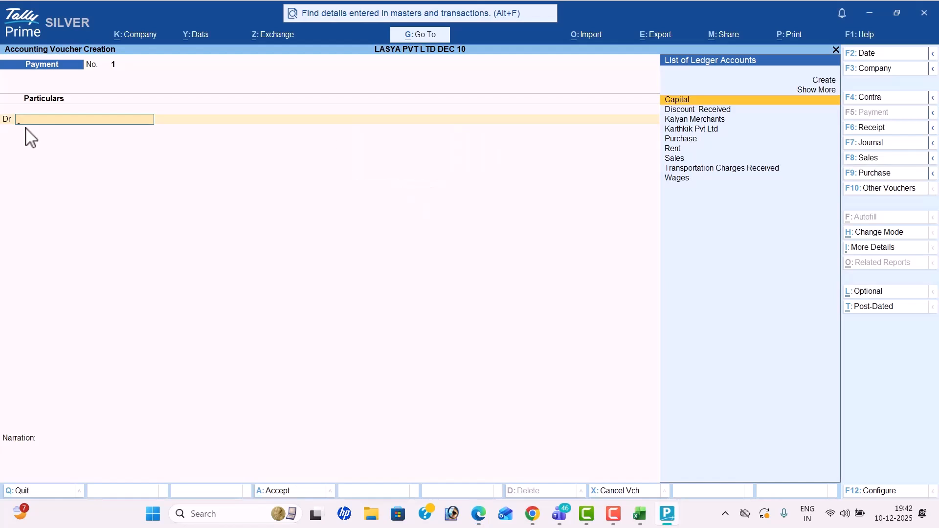
pyautogui.press('Down')
pyautogui.press('Down')
pyautogui.press('Down')
pyautogui.press('Return')
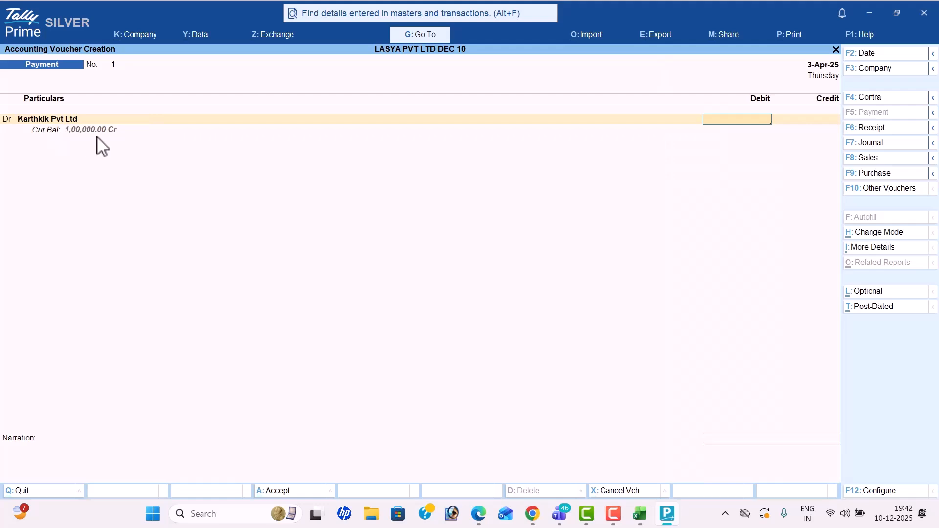
pyautogui.hotkey('alt', 'Tab')
# Step: Credit Cash for the 50,000 and save Payment voucher No. 1
pyautogui.hotkey('alt', 'Tab')
pyautogui.write('50000')
pyautogui.press('Return')
pyautogui.press('Return')
pyautogui.hotkey('alt', 'Tab')
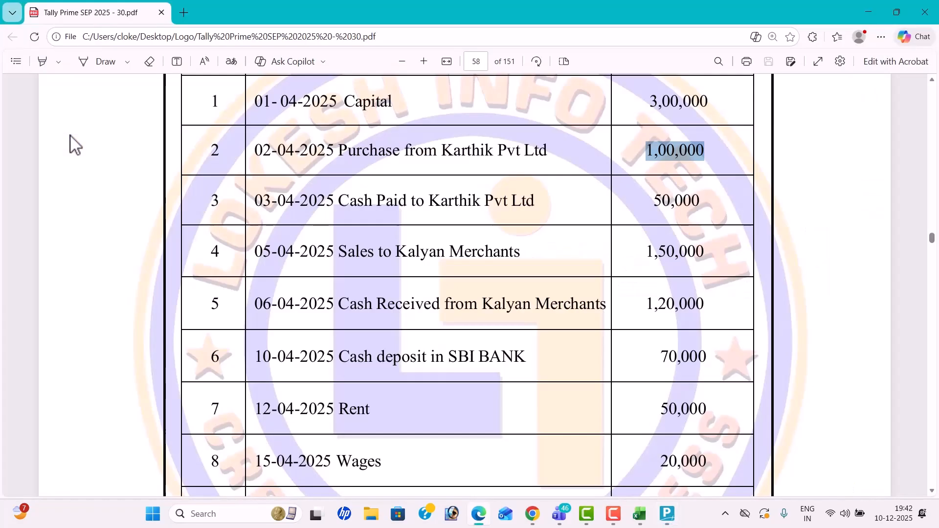
pyautogui.hotkey('alt', 'Tab')
pyautogui.press('Down')
pyautogui.press('Return')
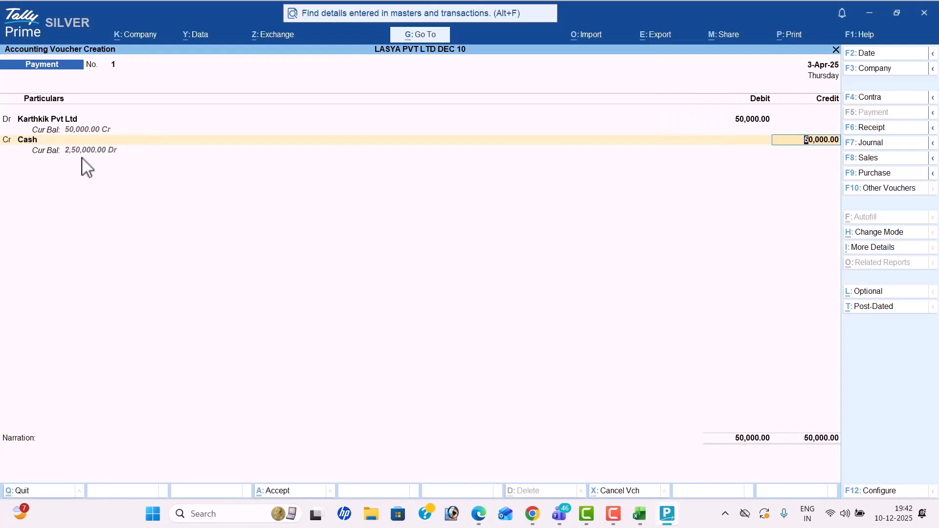
pyautogui.press('Return')
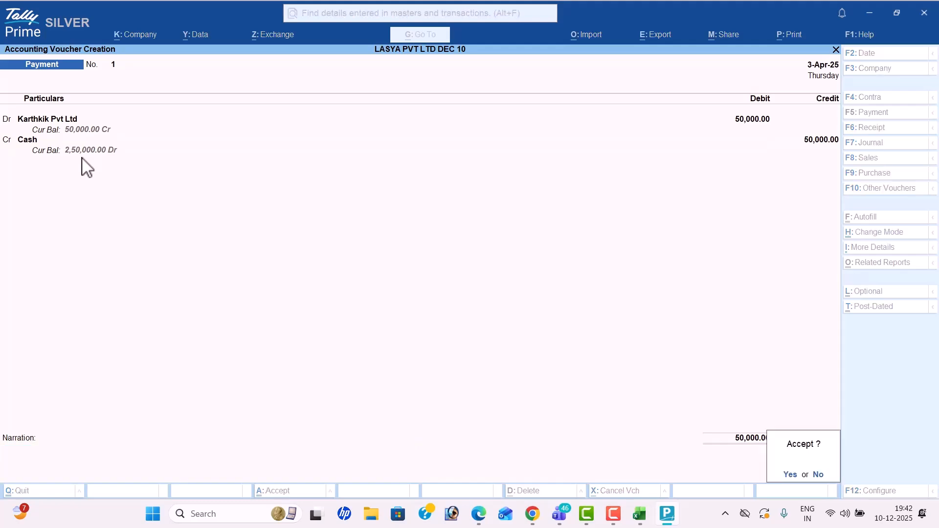
pyautogui.press('Return')
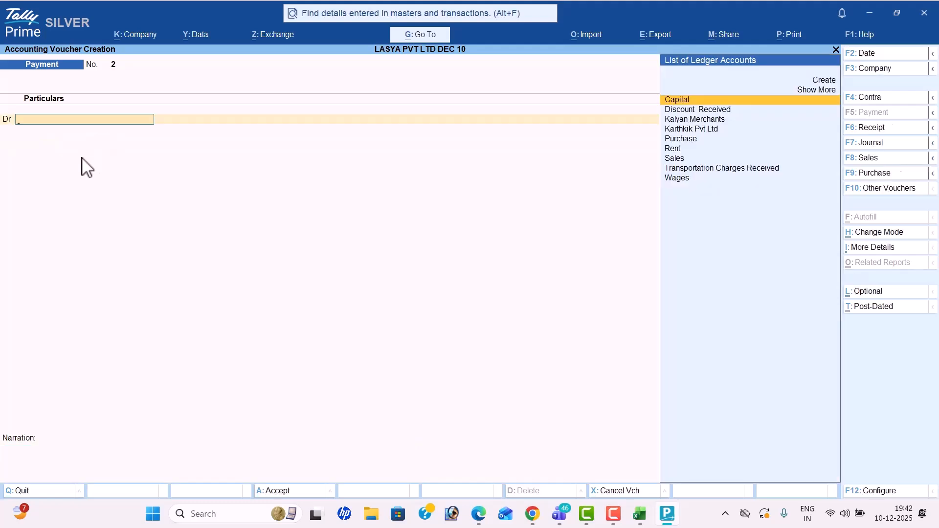
# Step: Start a Sales voucher in voucher mode dated 5-4
pyautogui.hotkey('alt', 'Tab')
pyautogui.scroll(-1, 279, 247)
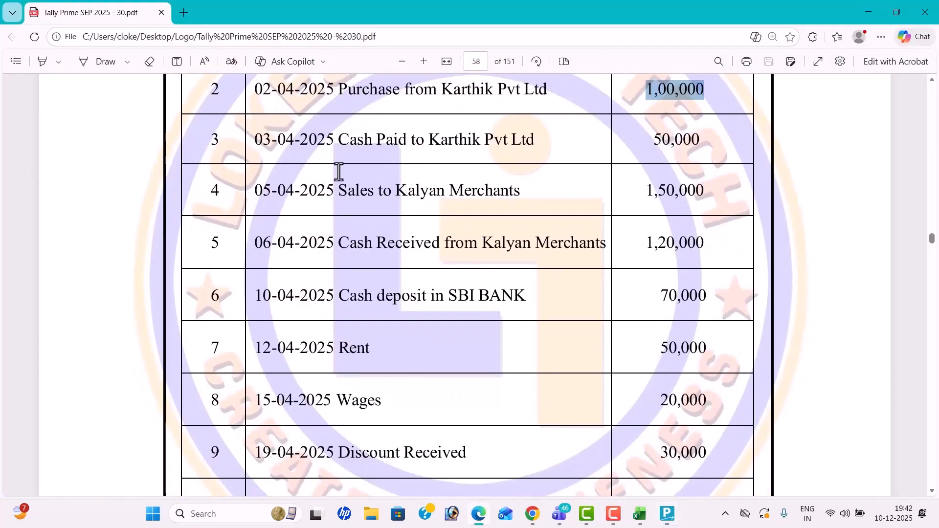
pyautogui.hotkey('alt', 'Tab')
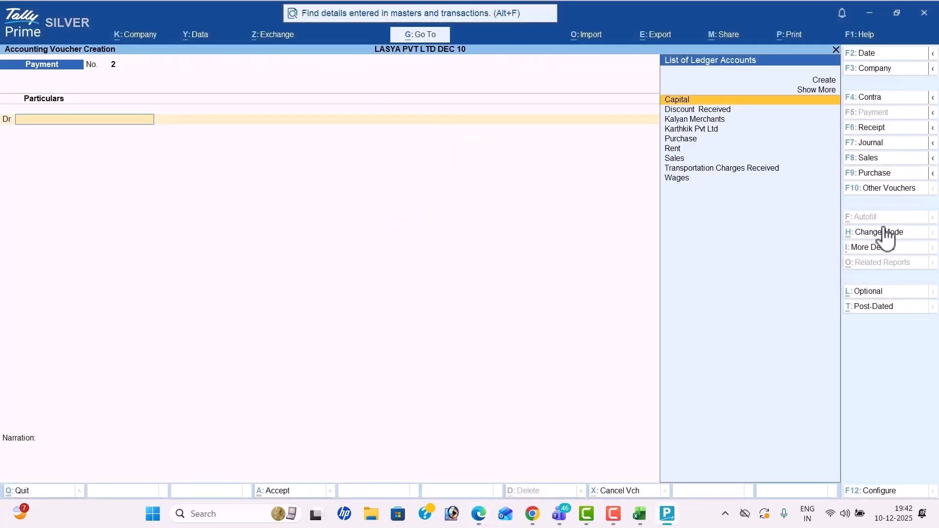
pyautogui.click(879, 158)
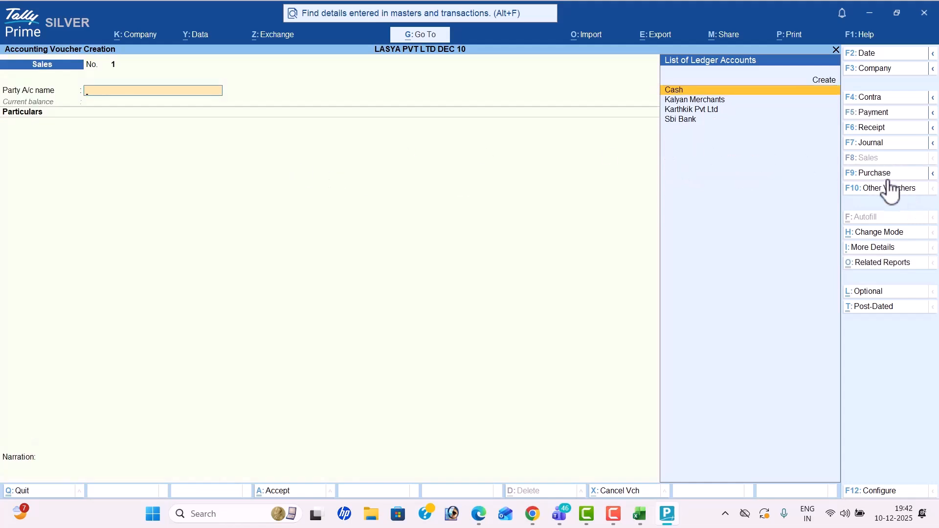
pyautogui.click(886, 232)
pyautogui.press('Return')
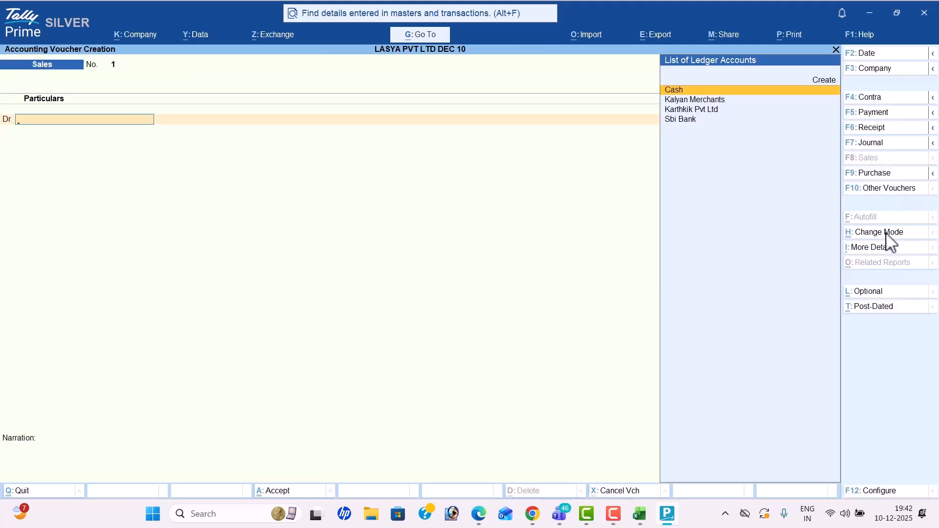
pyautogui.hotkey('alt', 'Tab')
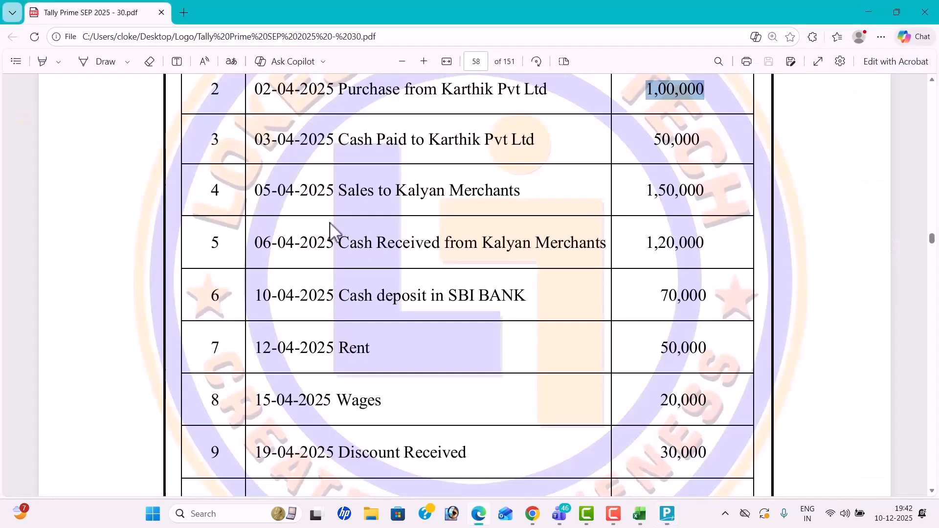
pyautogui.hotkey('alt', 'Tab')
pyautogui.click(888, 53)
pyautogui.write('5-4')
pyautogui.press('Return')
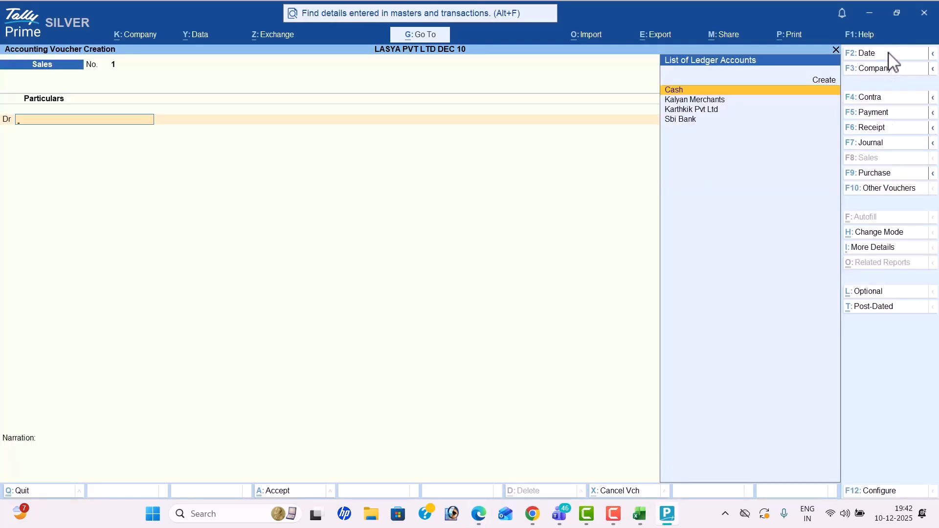
# Step: Debit Kalyan Merchants 1,50,000 and credit Sales to balance the entry
pyautogui.hotkey('alt', 'Tab')
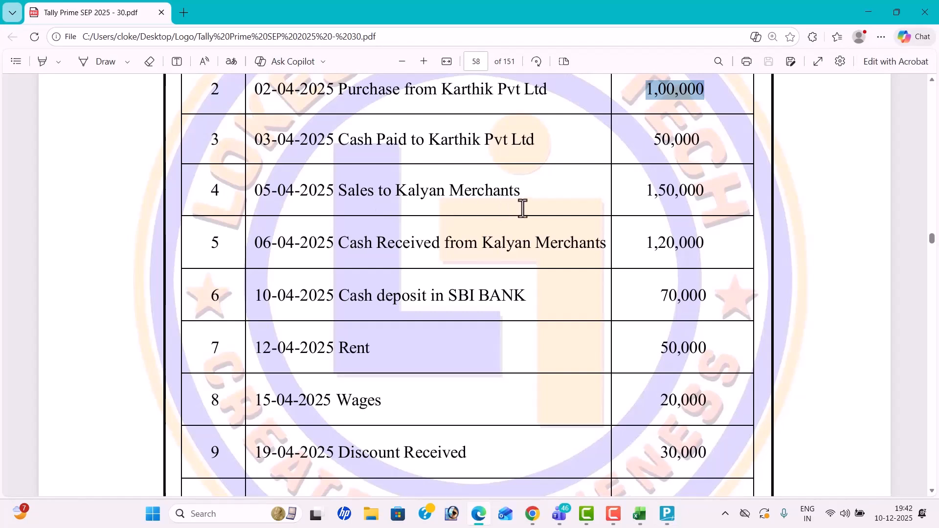
pyautogui.hotkey('alt', 'Tab')
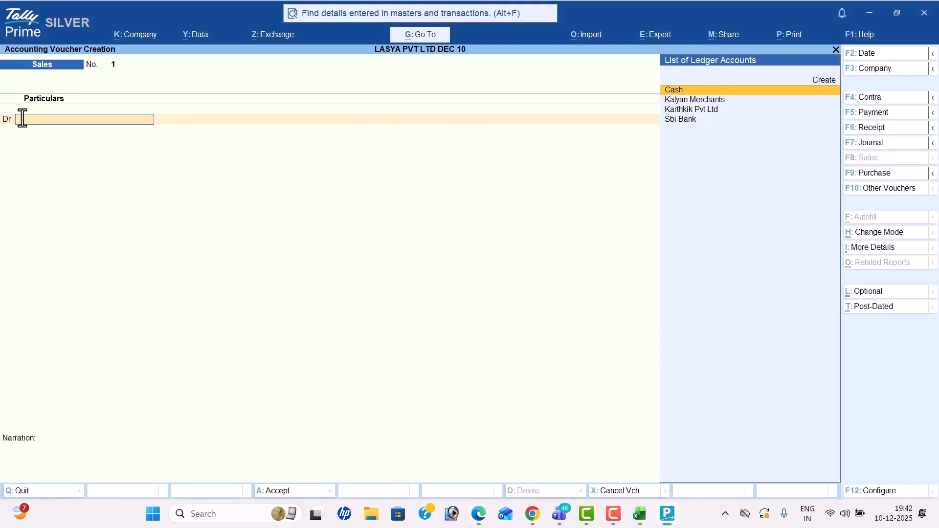
pyautogui.press('Down')
pyautogui.press('Return')
pyautogui.press('Return')
pyautogui.press('Return')
pyautogui.press('Return')
pyautogui.press('Return')
pyautogui.press('Return')
pyautogui.press('Return')
pyautogui.press('Return')
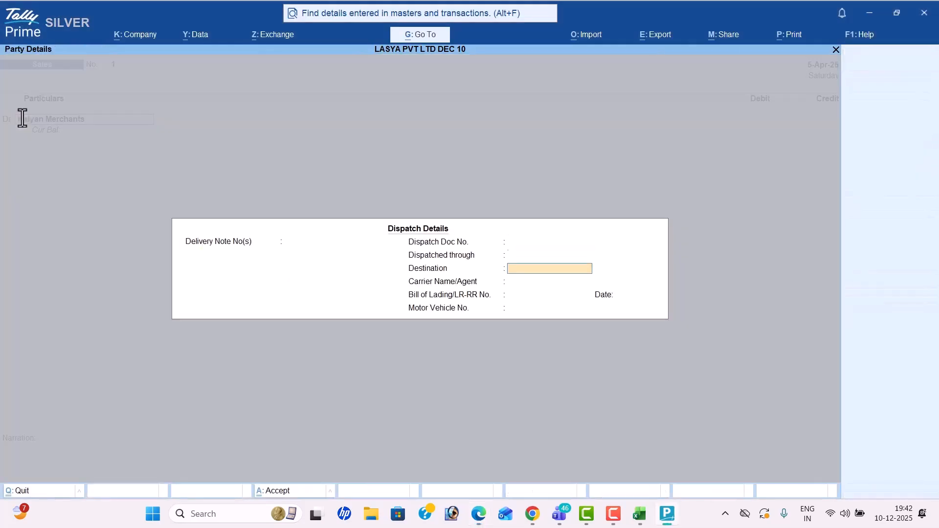
pyautogui.press('Return')
pyautogui.press('Return')
pyautogui.press('Return')
pyautogui.press('Return')
pyautogui.press('Return')
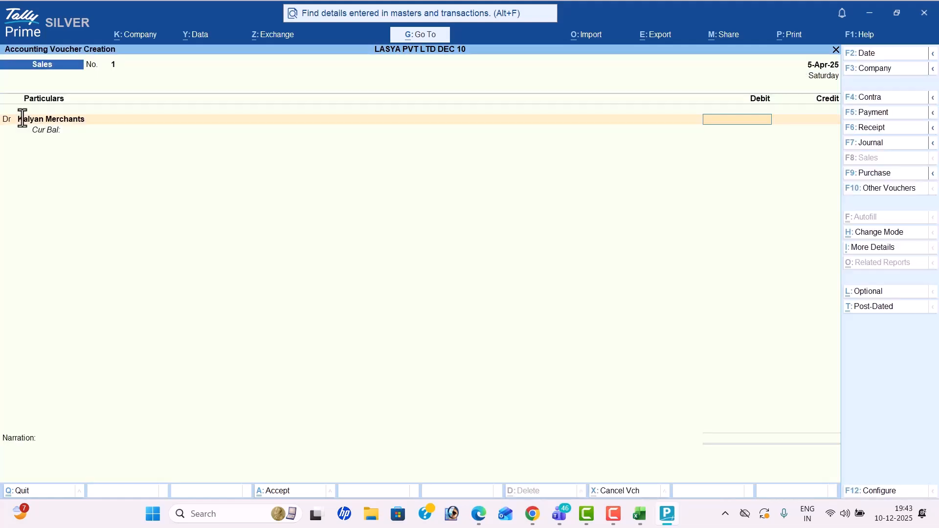
pyautogui.hotkey('alt', 'Tab')
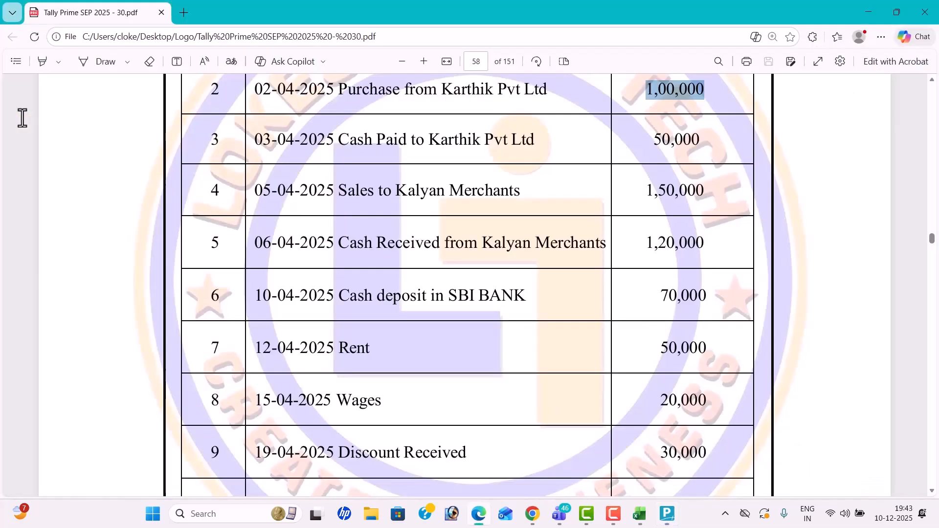
pyautogui.hotkey('alt', 'Tab')
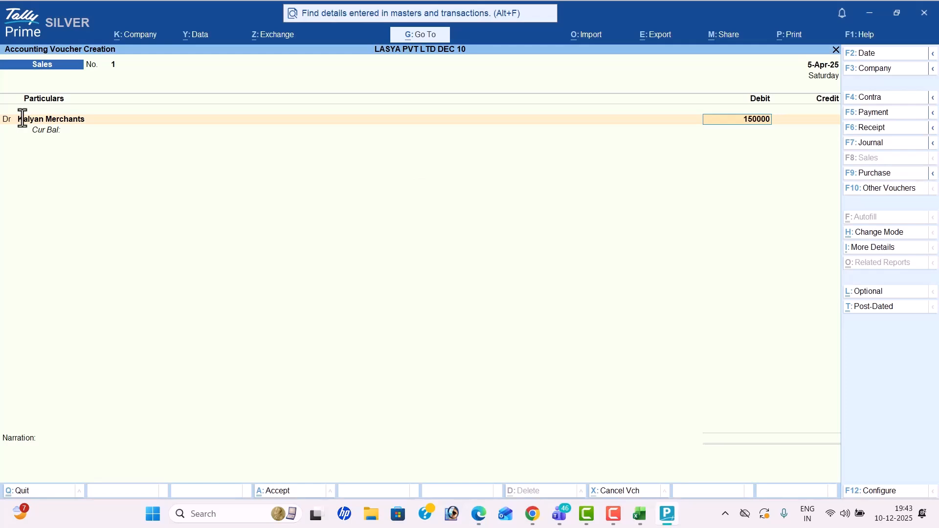
pyautogui.press('Return')
pyautogui.press('Return')
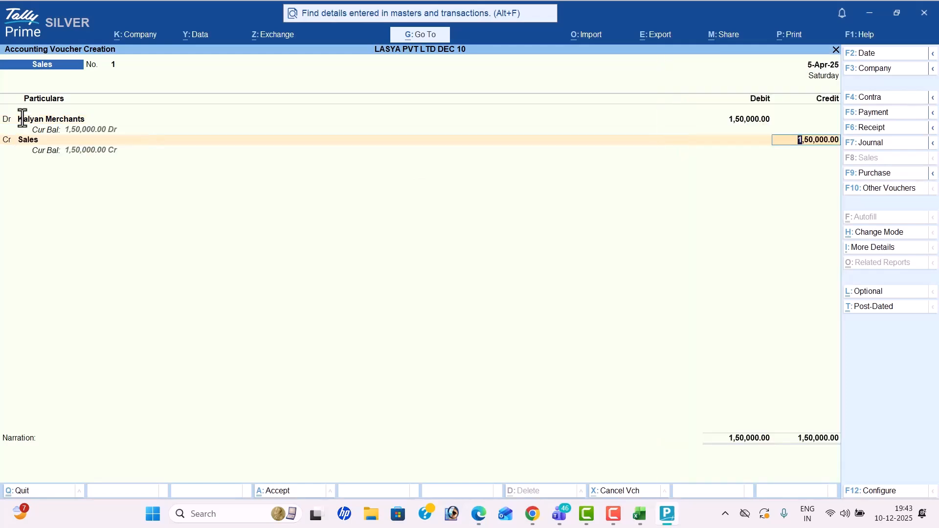
pyautogui.press('Return')
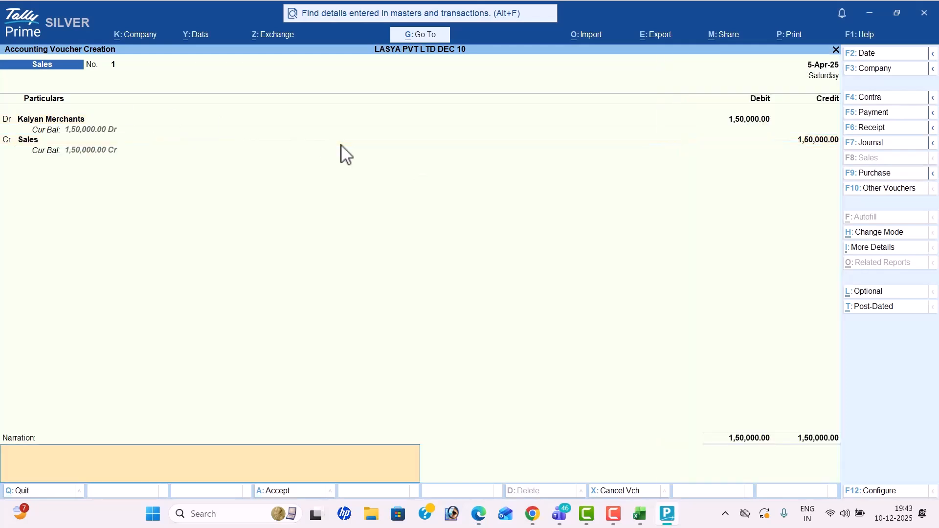
pyautogui.press('Return')
pyautogui.press('Return')
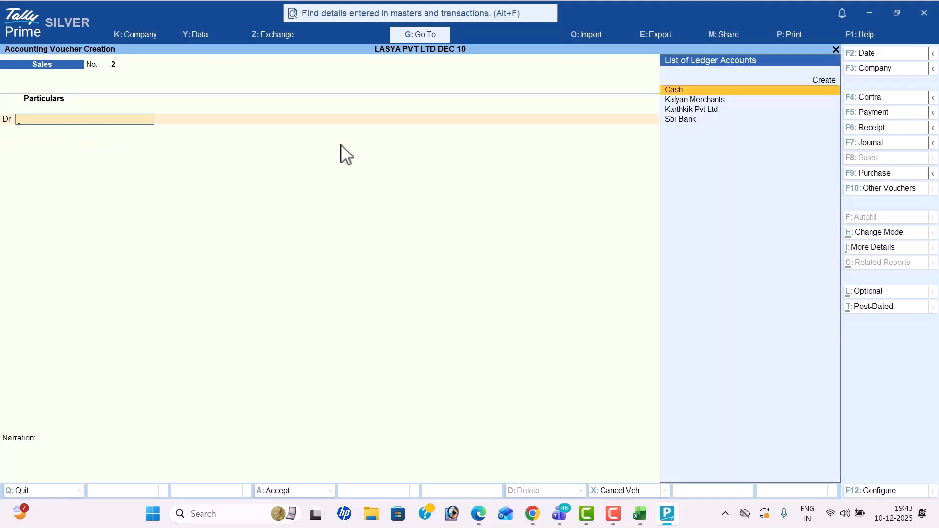
# Step: Switch to a Receipt voucher and set its date to 6-Apr-25
pyautogui.hotkey('alt', 'Tab')
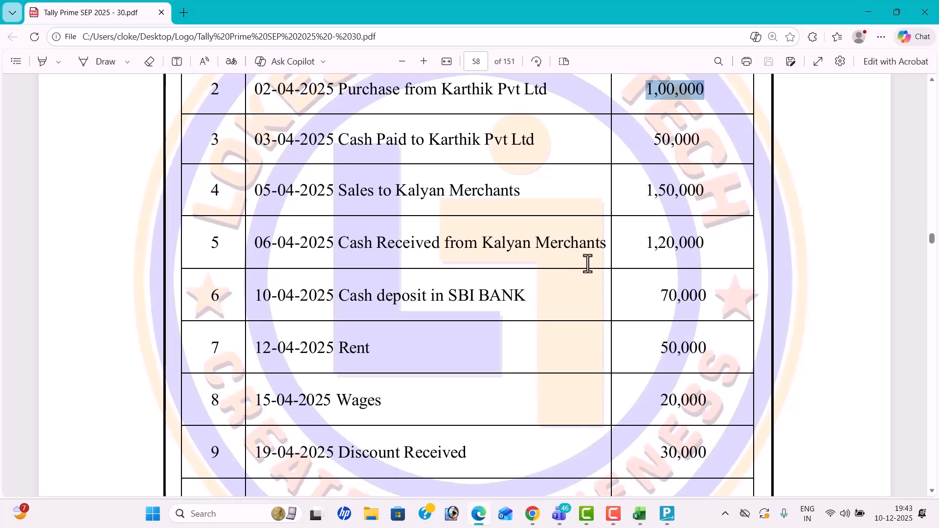
pyautogui.hotkey('alt', 'Tab')
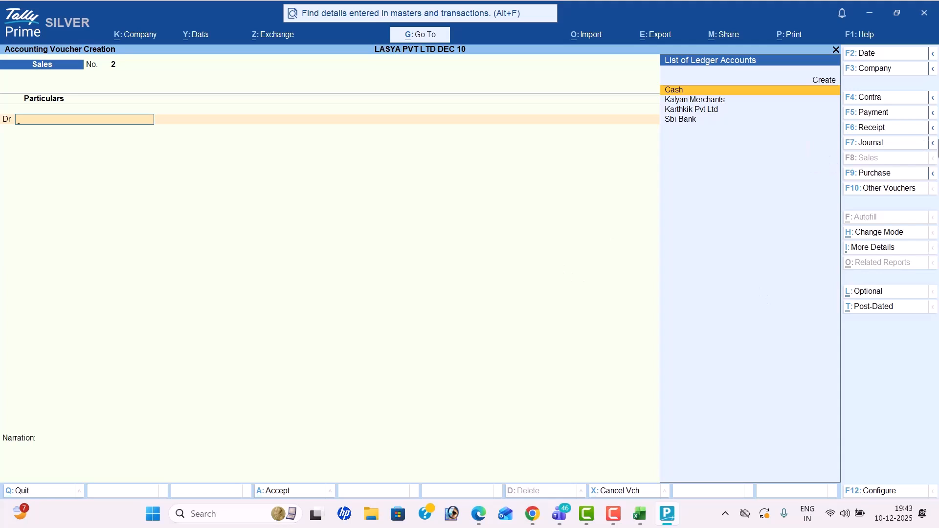
pyautogui.click(872, 128)
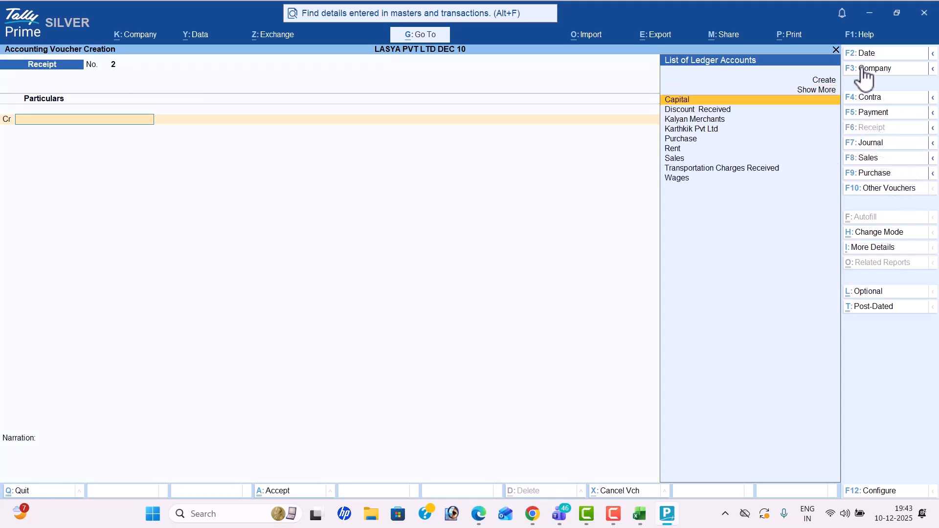
pyautogui.click(867, 54)
pyautogui.hotkey('alt', 'Tab')
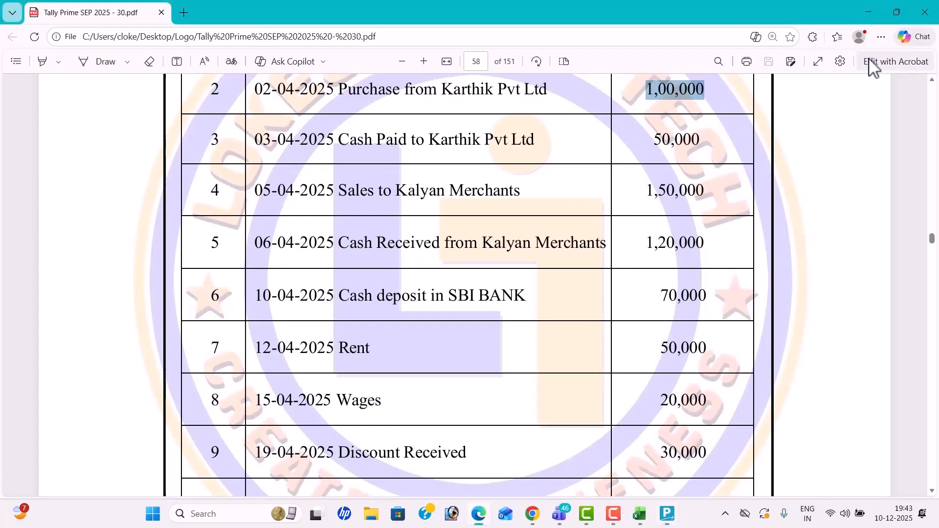
pyautogui.hotkey('alt', 'Tab')
pyautogui.write('5')
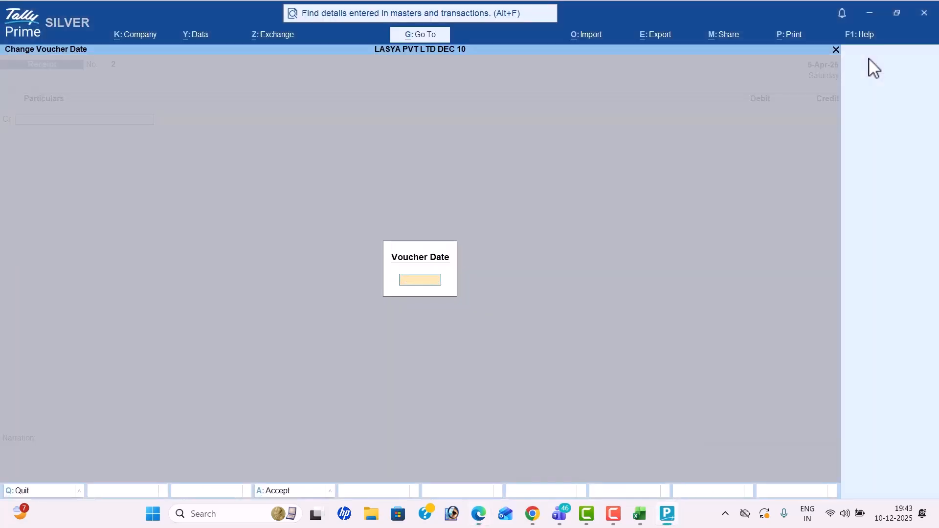
pyautogui.press('Return')
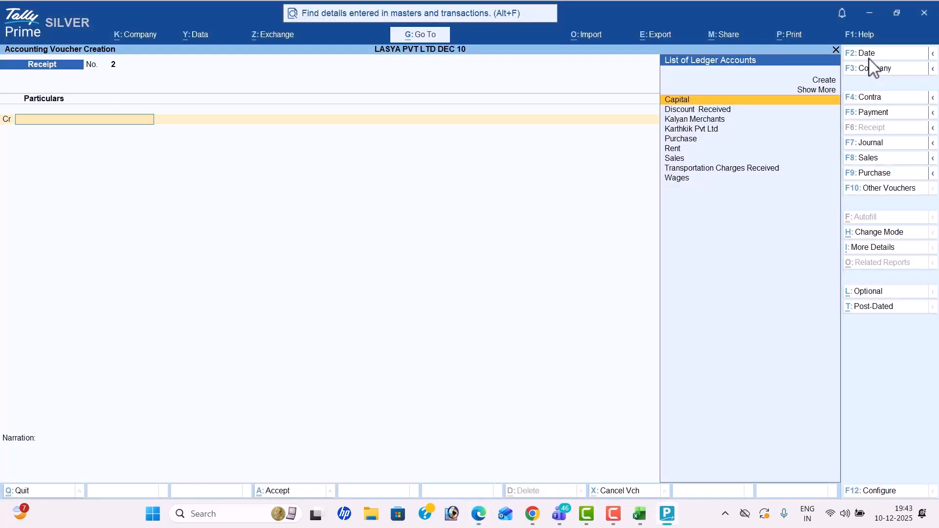
# Step: Credit Kalyan Merchants 1,20,000, debit Cash and save the receipt
pyautogui.hotkey('alt', 'Tab')
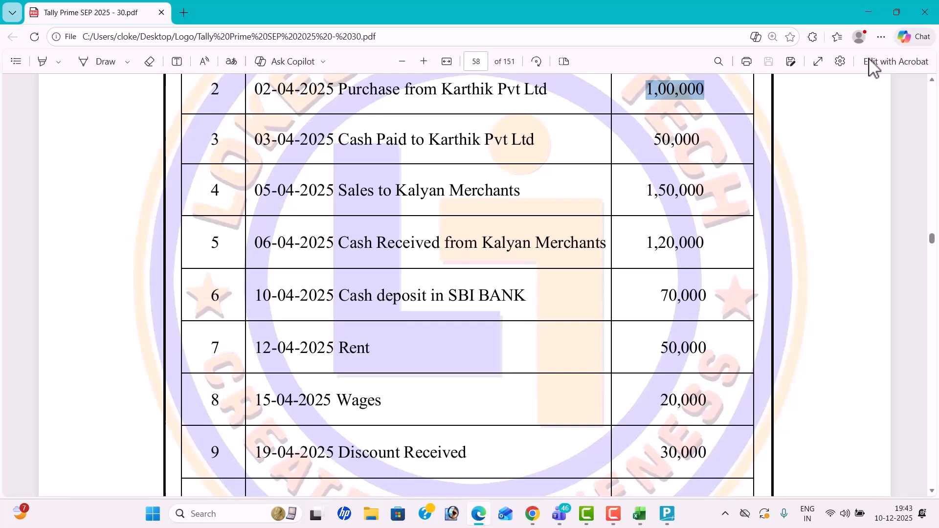
pyautogui.hotkey('alt', 'Tab')
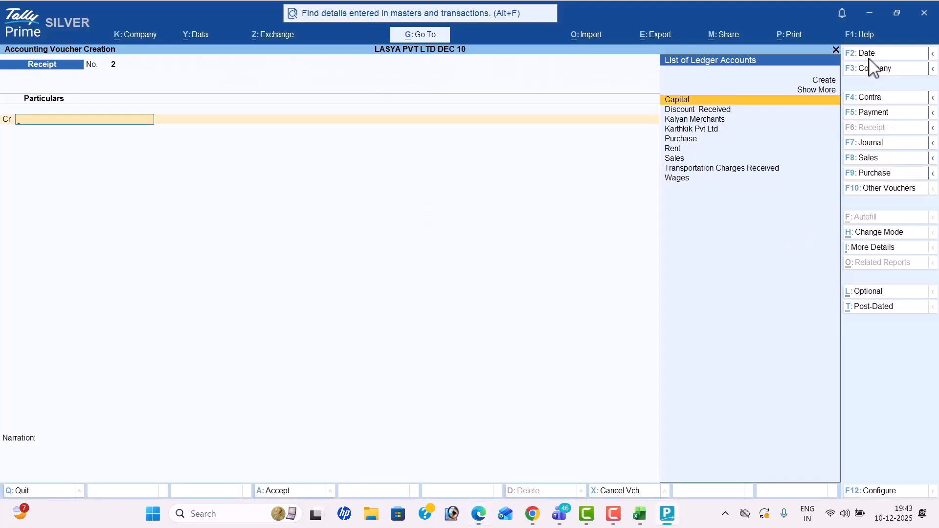
pyautogui.write('K')
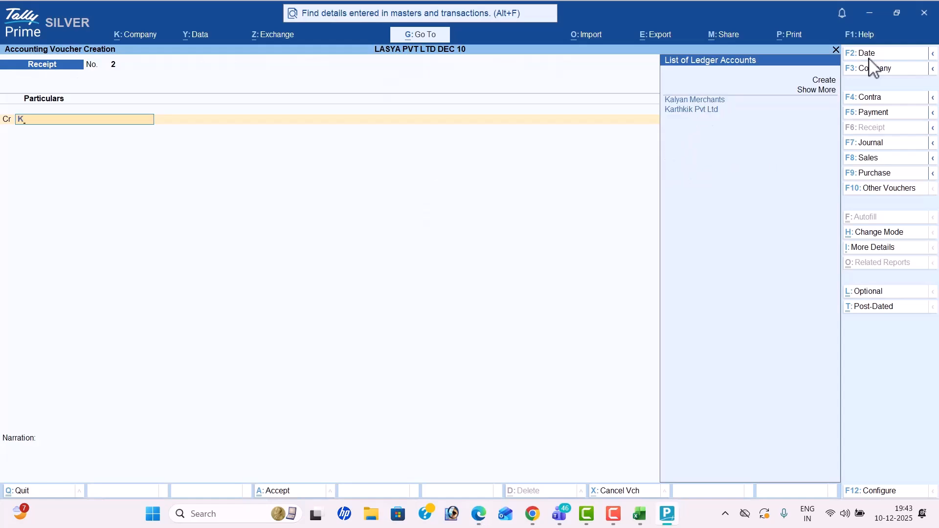
pyautogui.press('Return')
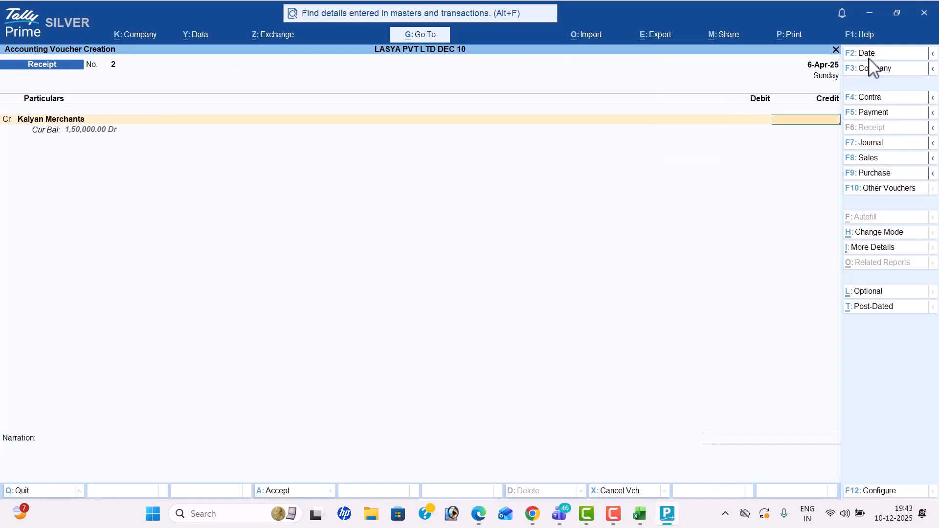
pyautogui.hotkey('alt', 'Tab')
pyautogui.hotkey('alt', 'Tab')
pyautogui.write('12')
pyautogui.press('Return')
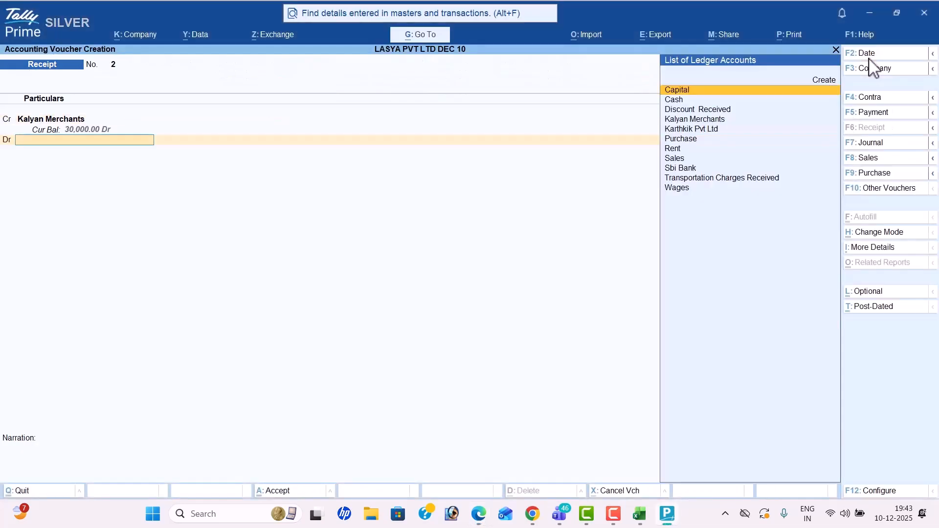
pyautogui.press('Down')
pyautogui.press('Return')
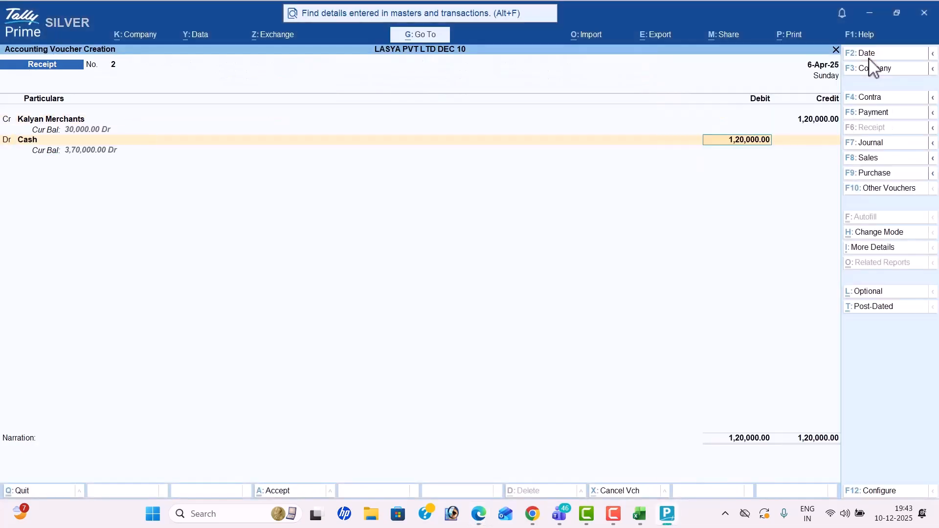
pyautogui.press('Return')
pyautogui.press('Return')
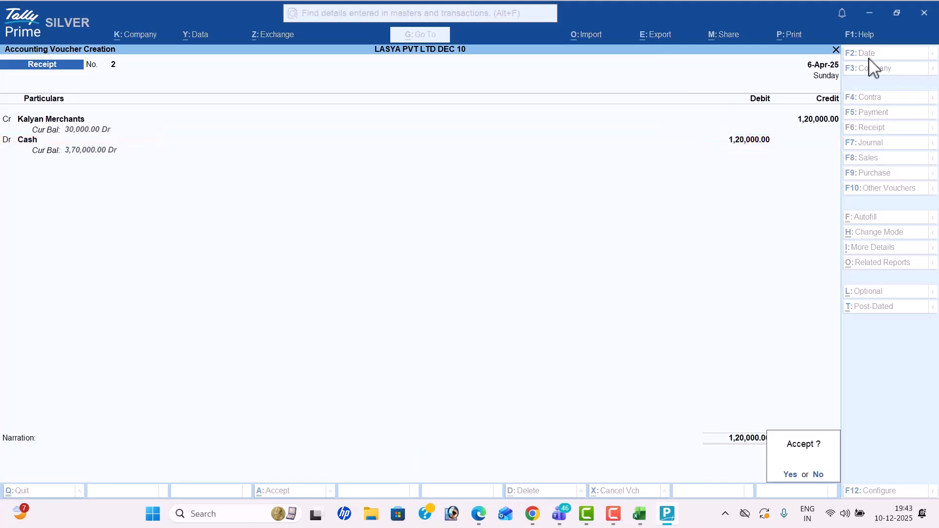
pyautogui.press('Return')
# Step: Switch to a Contra voucher dated 10-4
pyautogui.hotkey('alt', 'Tab')
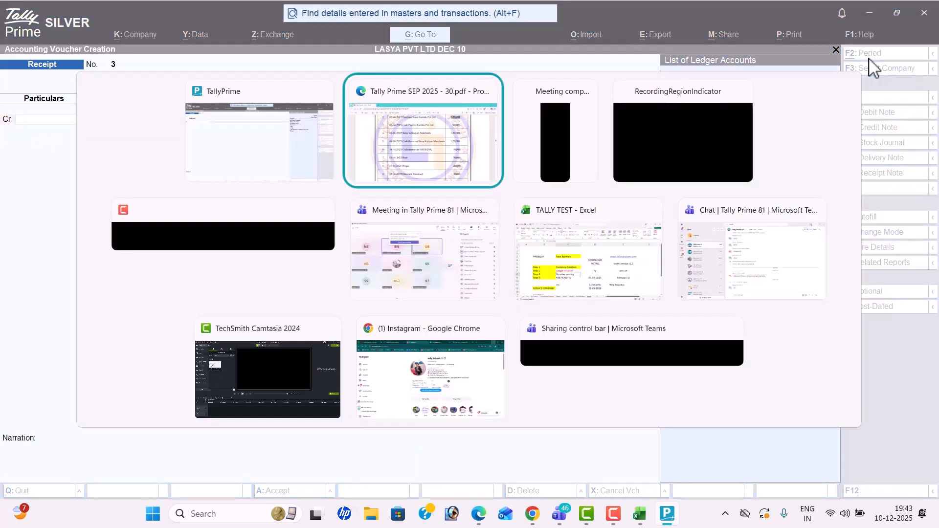
pyautogui.scroll(-2, 526, 204)
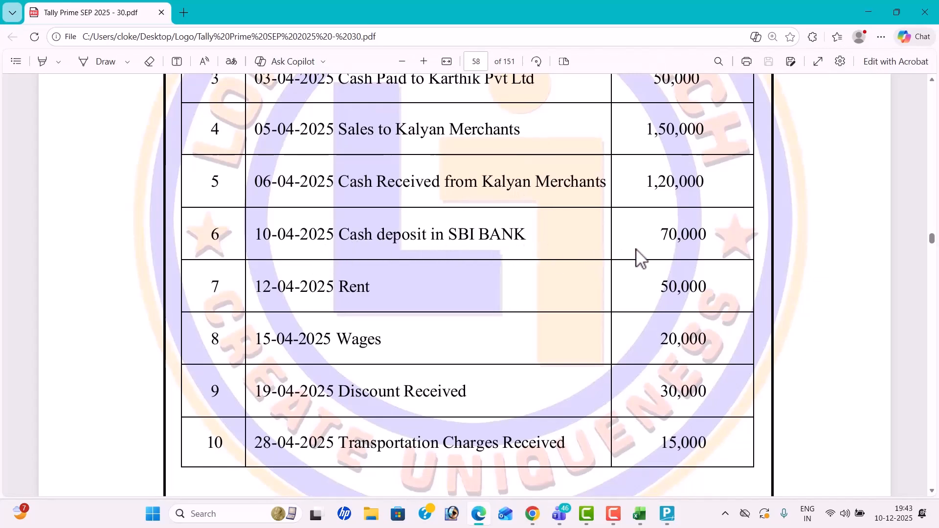
pyautogui.hotkey('alt', 'Tab')
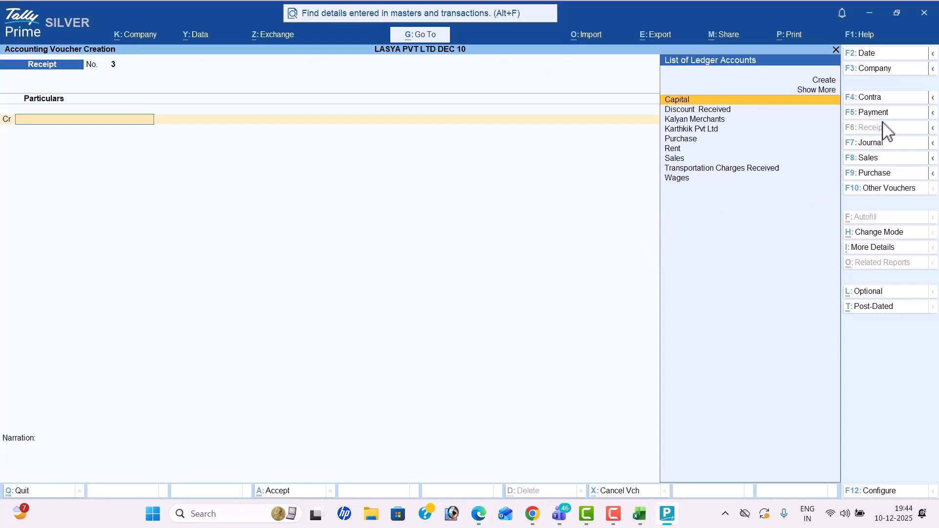
pyautogui.click(880, 101)
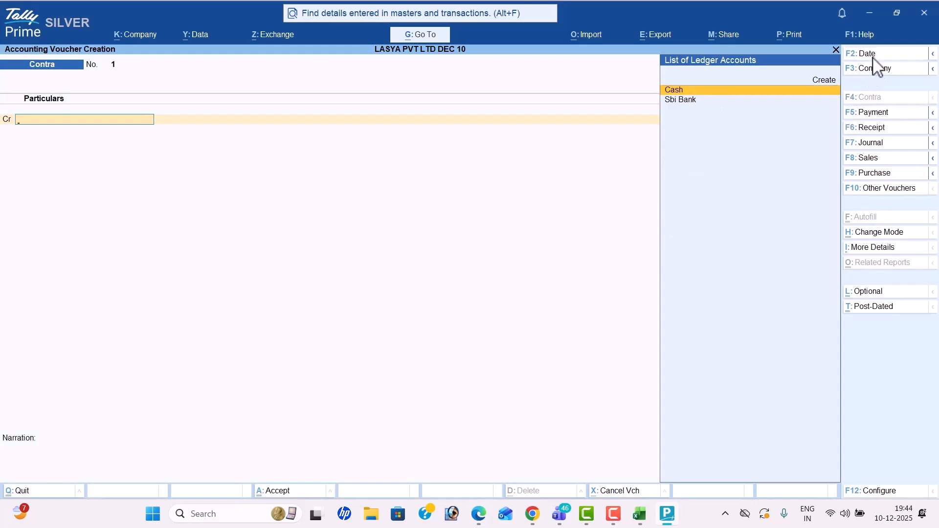
pyautogui.click(874, 55)
pyautogui.hotkey('alt', 'Tab')
pyautogui.hotkey('alt', 'Tab')
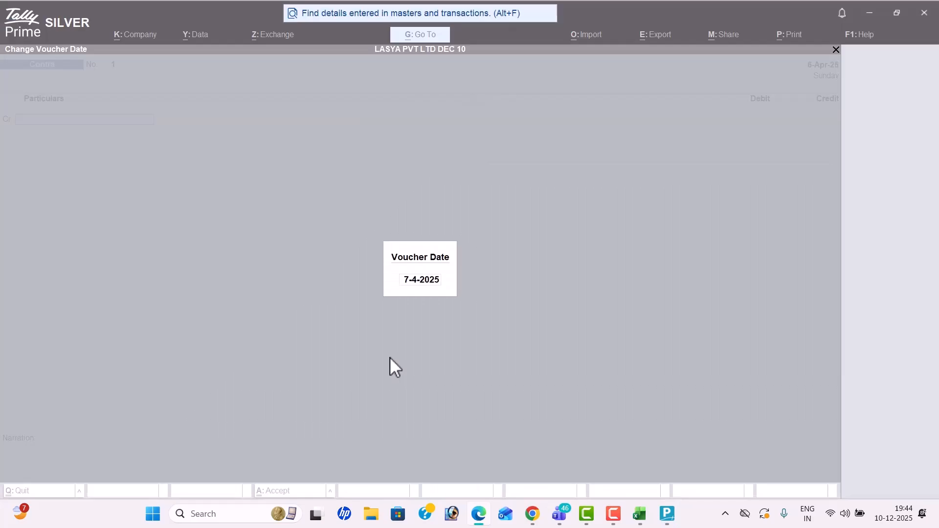
pyautogui.write('10-4')
pyautogui.press('Return')
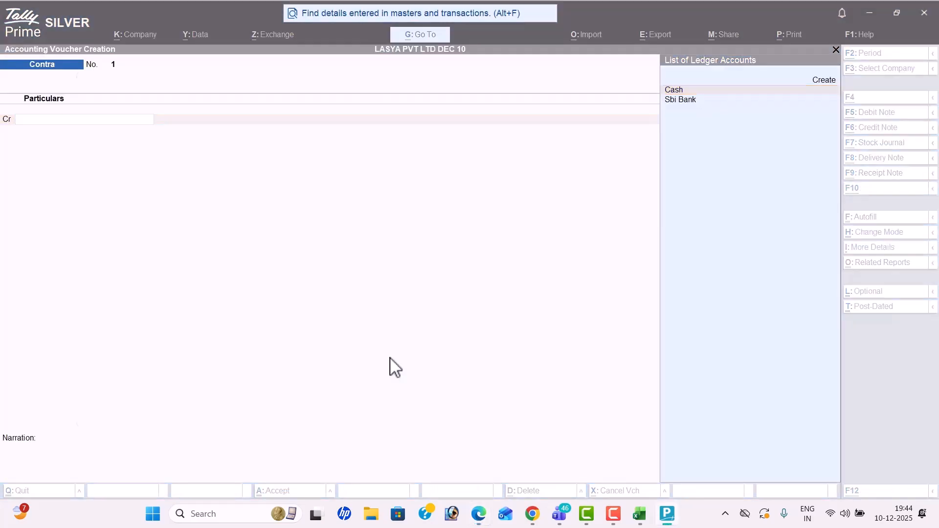
# Step: Credit Cash with 70,000
pyautogui.hotkey('alt', 'Tab')
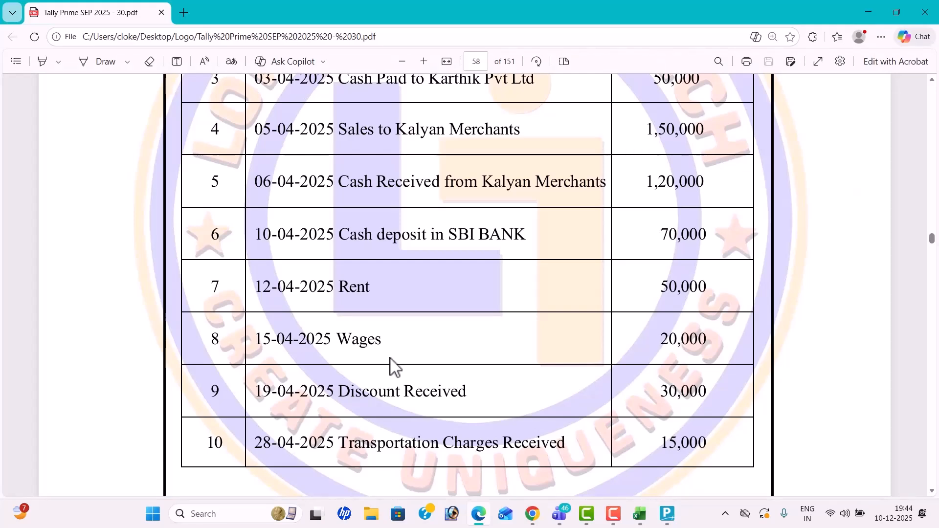
pyautogui.hotkey('alt', 'Tab')
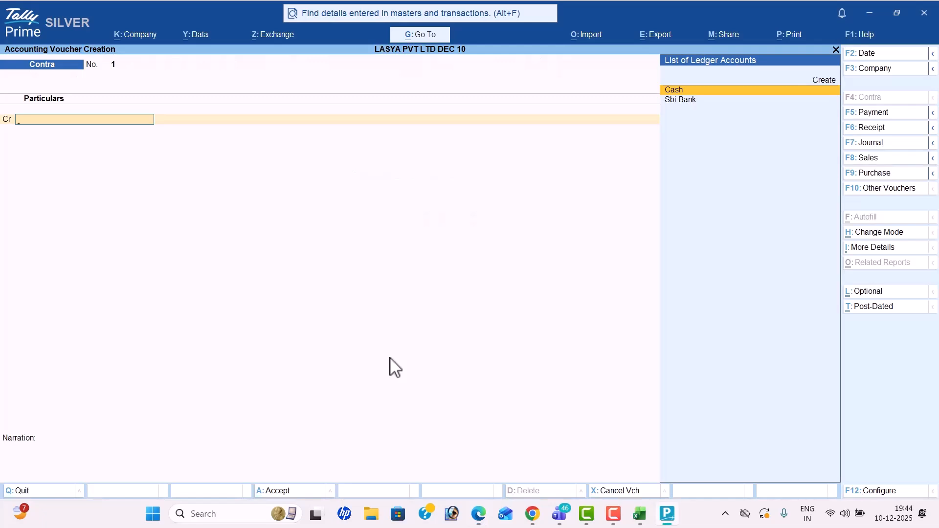
pyautogui.press('Return')
pyautogui.hotkey('alt', 'Tab')
pyautogui.hotkey('alt', 'Tab')
pyautogui.write('70')
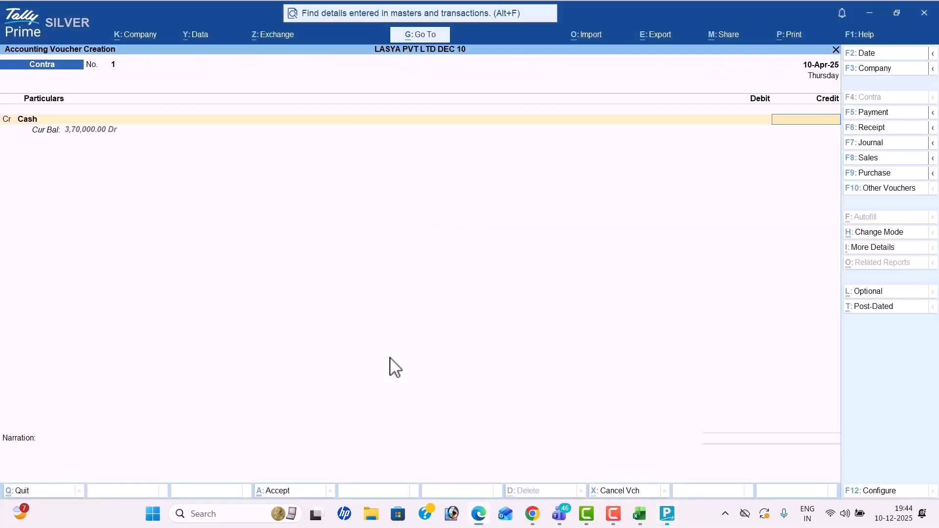
pyautogui.press('Return')
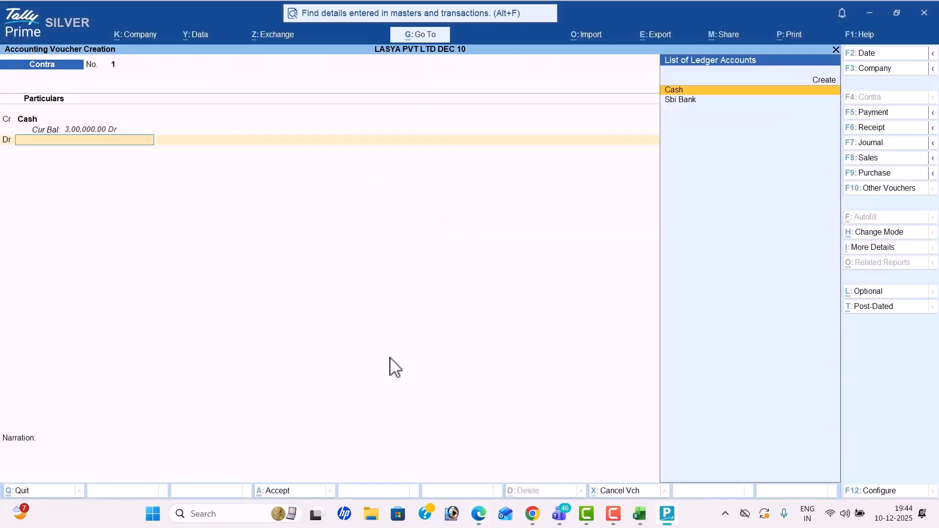
# Step: Debit Sbi Bank 70,000, skip denominations and save the Contra voucher
pyautogui.press('Down')
pyautogui.press('Return')
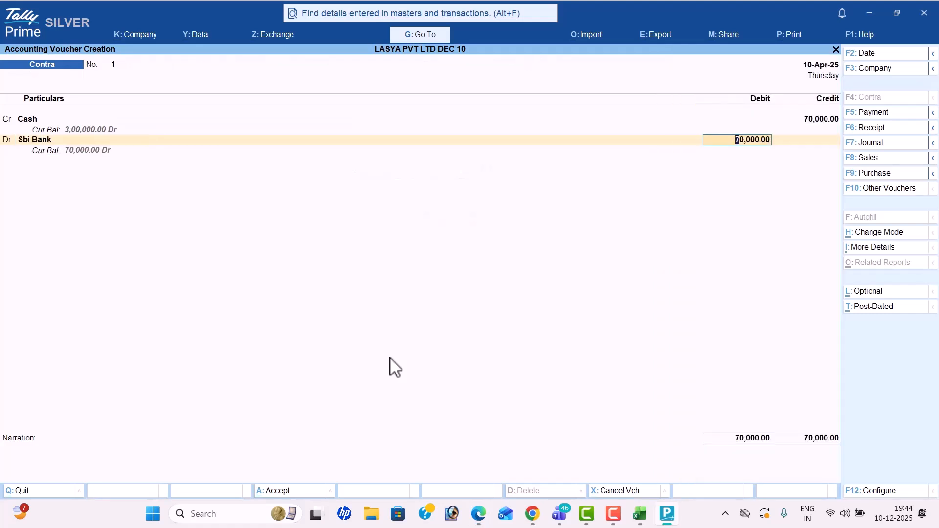
pyautogui.press('Return')
pyautogui.press('Return')
pyautogui.press('Return')
pyautogui.press('Return')
pyautogui.press('Return')
pyautogui.press('Return')
pyautogui.press('Return')
pyautogui.press('Return')
pyautogui.press('Return')
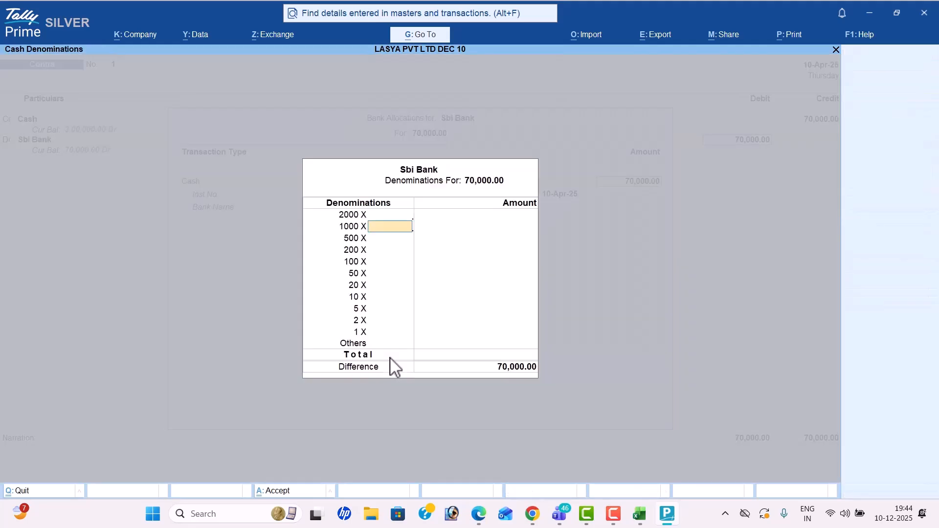
pyautogui.press('Return')
pyautogui.press('Return')
pyautogui.press('Return')
pyautogui.press('Return')
pyautogui.press('Return')
pyautogui.press('Return')
pyautogui.press('Return')
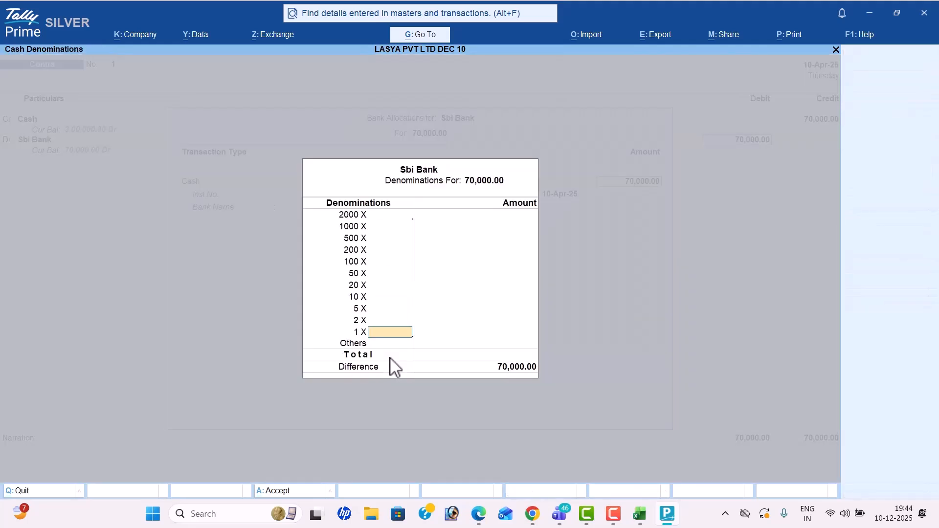
pyautogui.press('Return')
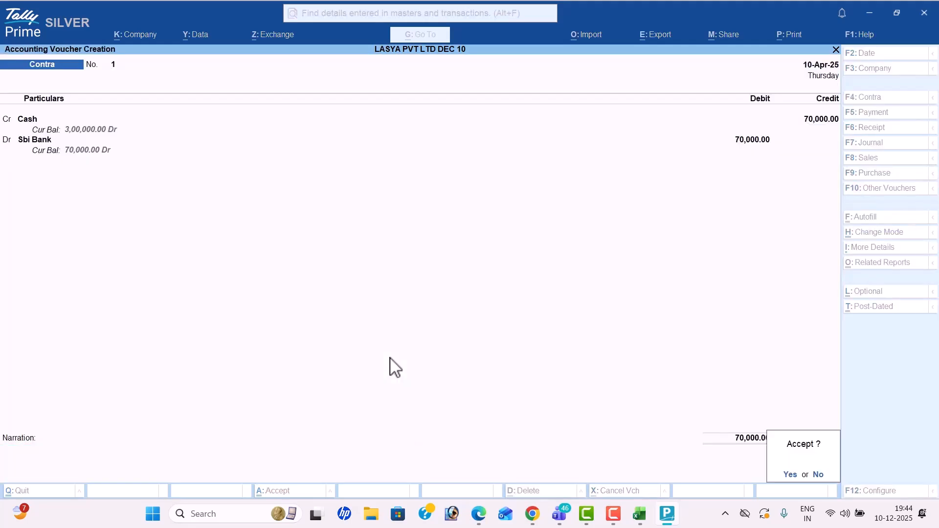
pyautogui.press('Return')
pyautogui.hotkey('alt', 'Tab')
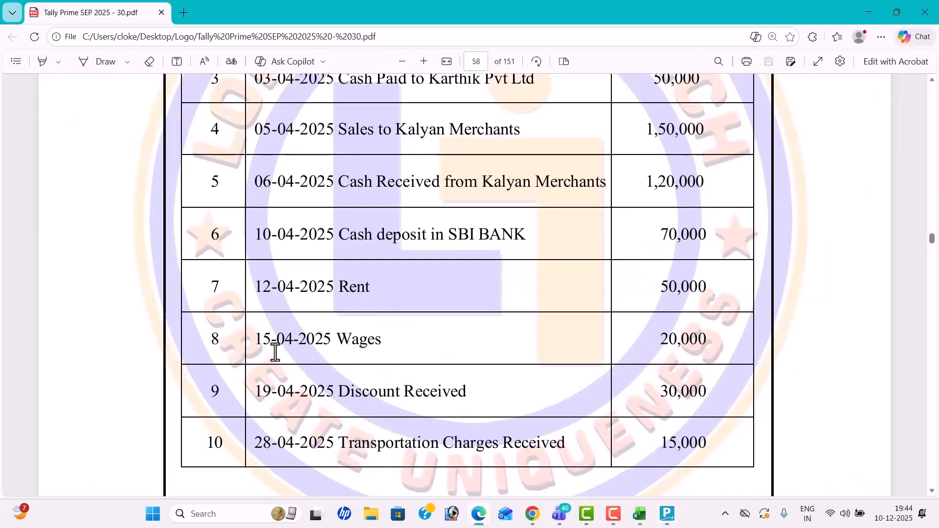
# Step: Switch to a Payment voucher dated 12-Apr-25
pyautogui.hotkey('alt', 'Tab')
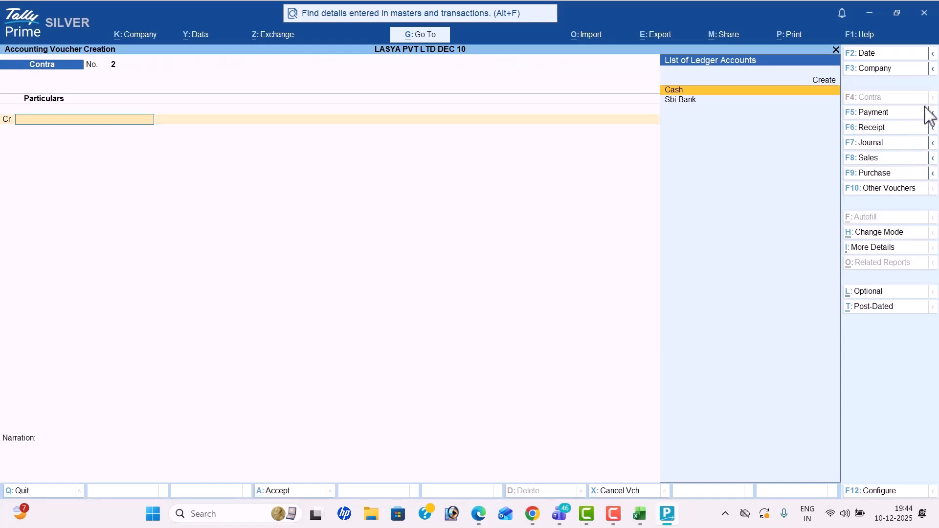
pyautogui.click(886, 112)
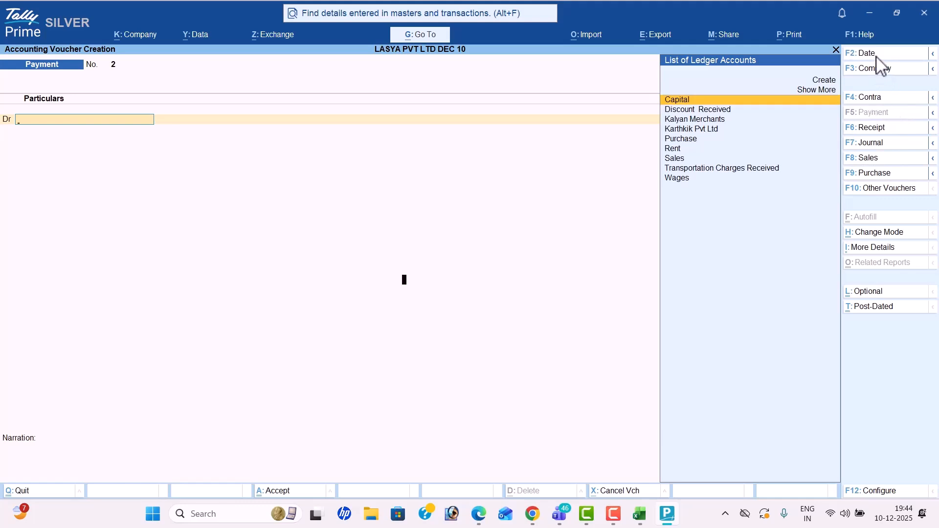
pyautogui.click(878, 55)
pyautogui.hotkey('alt', 'Tab')
pyautogui.hotkey('alt', 'Tab')
pyautogui.write('1')
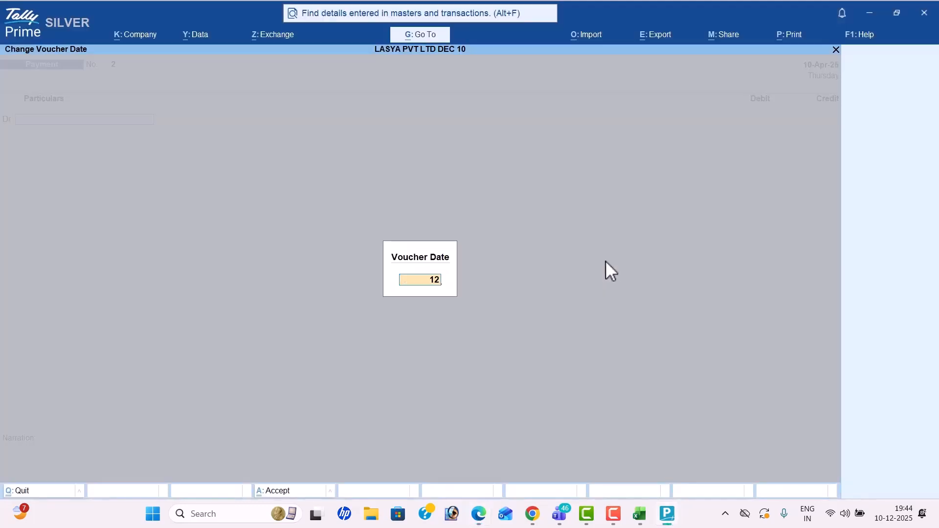
pyautogui.press('Return')
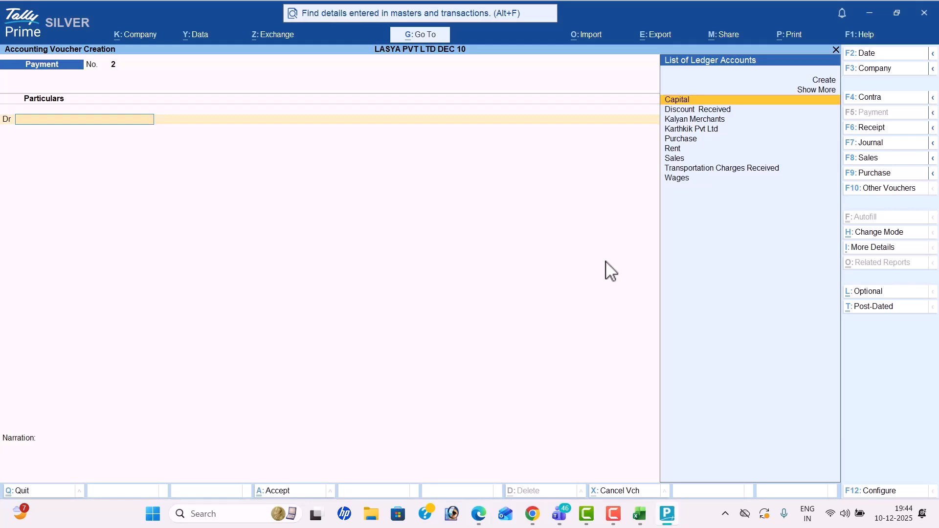
# Step: Debit Rent 50,000 and credit Cash 50,000 on Payment No. 2
pyautogui.hotkey('alt', 'Tab')
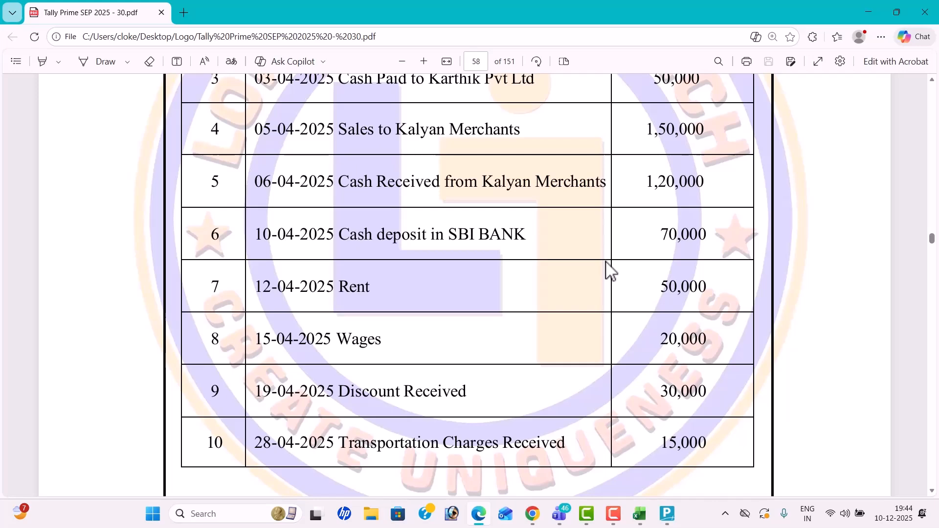
pyautogui.hotkey('alt', 'Tab')
pyautogui.write('Re')
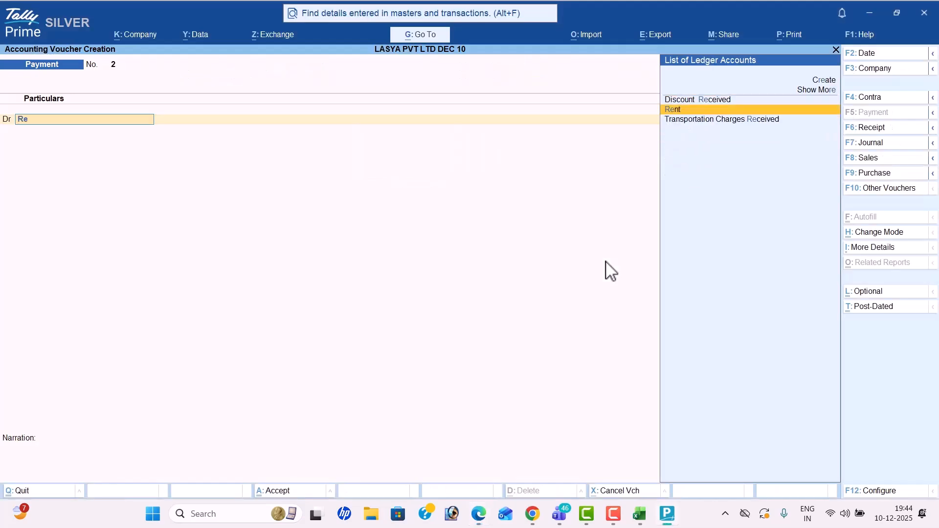
pyautogui.press('Return')
pyautogui.hotkey('alt', 'Tab')
pyautogui.hotkey('alt', 'Tab')
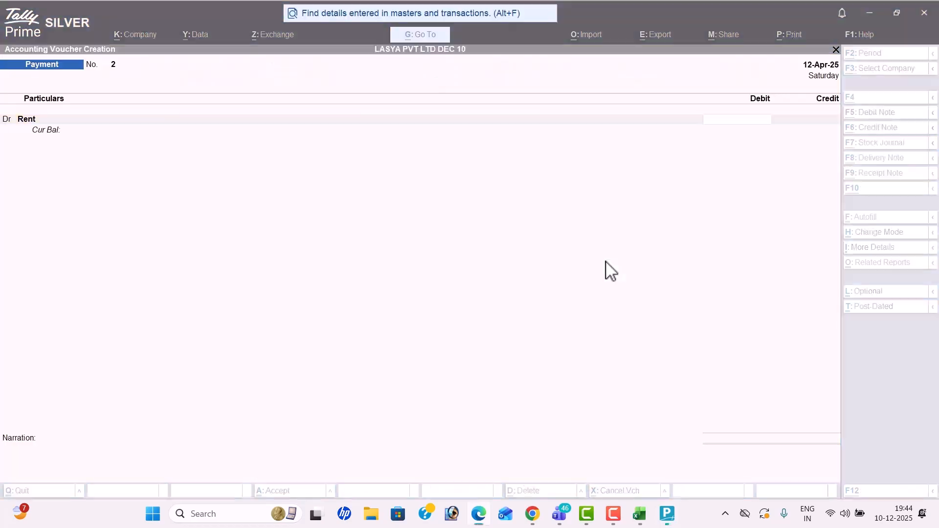
pyautogui.write('50000')
pyautogui.press('Return')
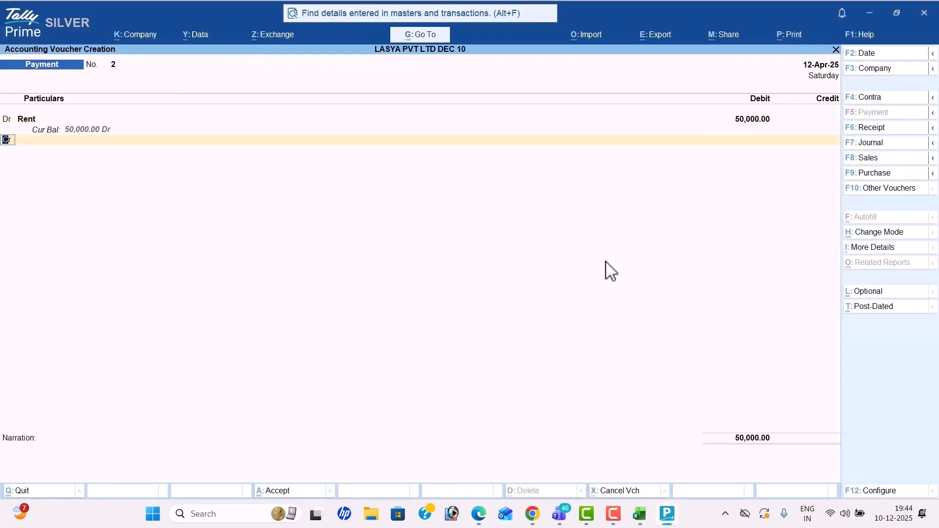
pyautogui.press('Return')
pyautogui.press('Return')
pyautogui.press('Return')
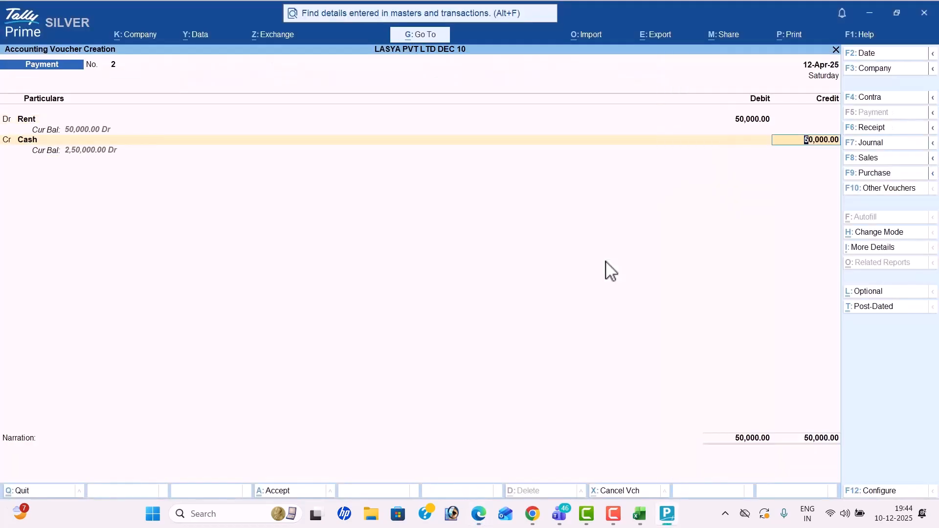
# Step: Save the Rent payment and date the next Payment voucher 15-Apr-25
pyautogui.press('Return')
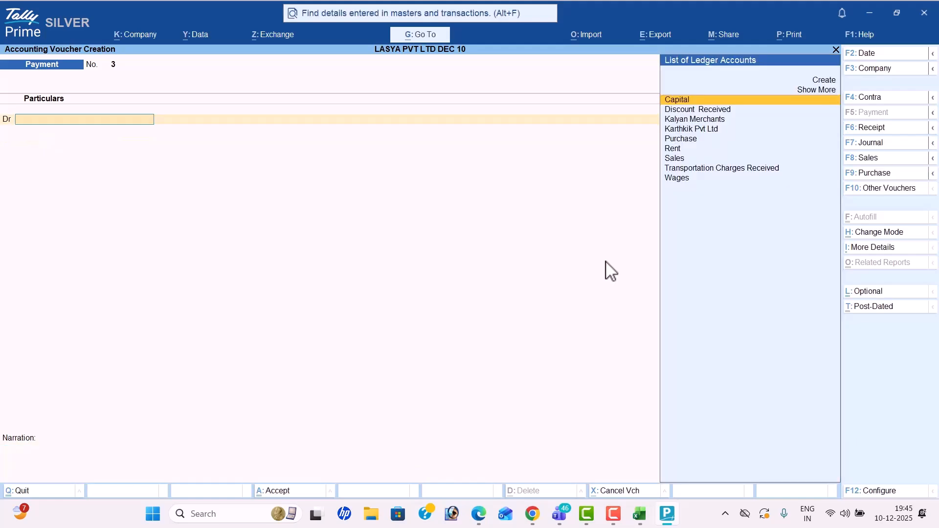
pyautogui.hotkey('alt', 'Tab')
pyautogui.scroll(-1, 337, 358)
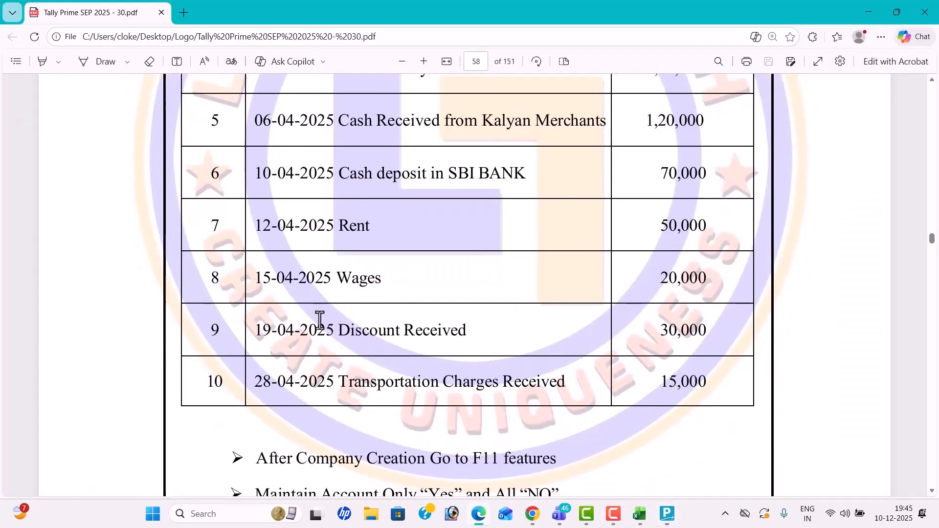
pyautogui.hotkey('alt', 'Tab')
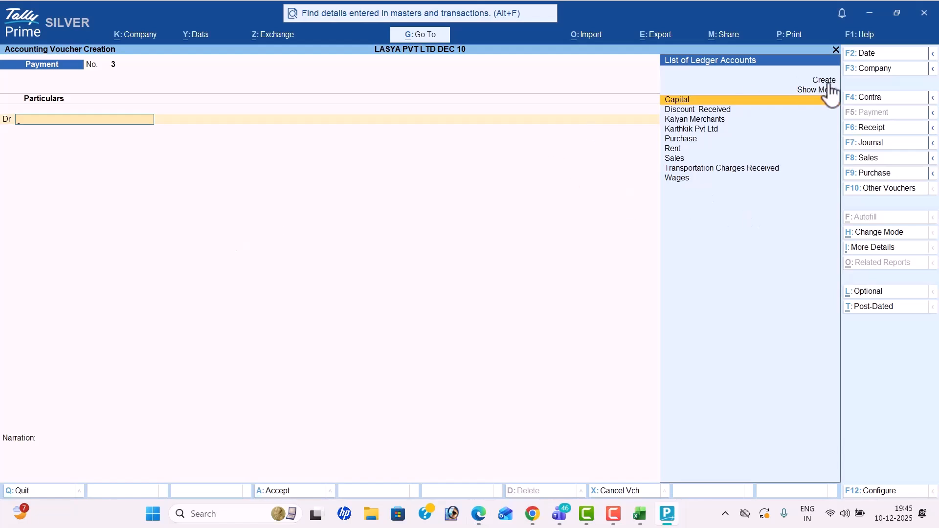
pyautogui.click(882, 56)
pyautogui.write('15-4')
pyautogui.press('Return')
# Step: Debit Wages 20,000 and credit Cash 20,000 on Payment No. 3
pyautogui.write('wa')
pyautogui.press('Return')
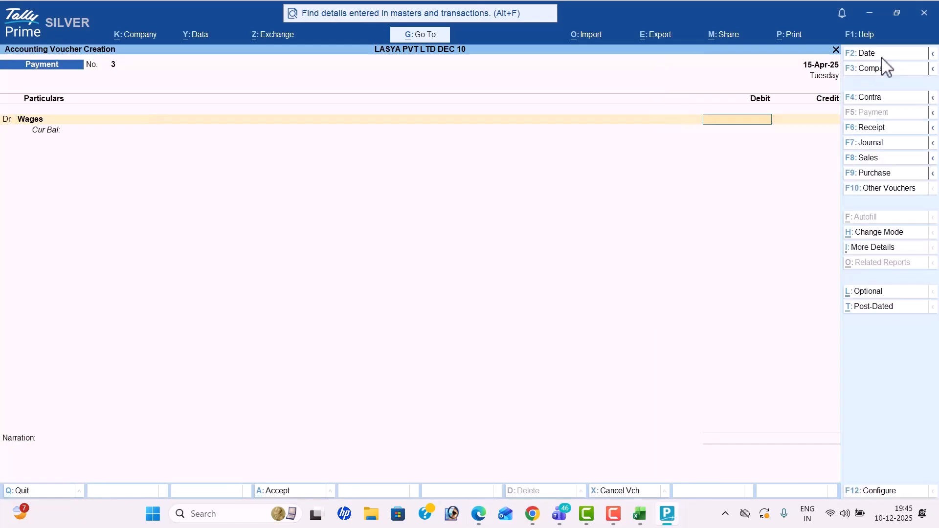
pyautogui.hotkey('alt', 'Tab')
pyautogui.hotkey('alt', 'Tab')
pyautogui.write('200')
pyautogui.press('Return')
pyautogui.press('Down')
pyautogui.press('Return')
pyautogui.press('Return')
pyautogui.press('Return')
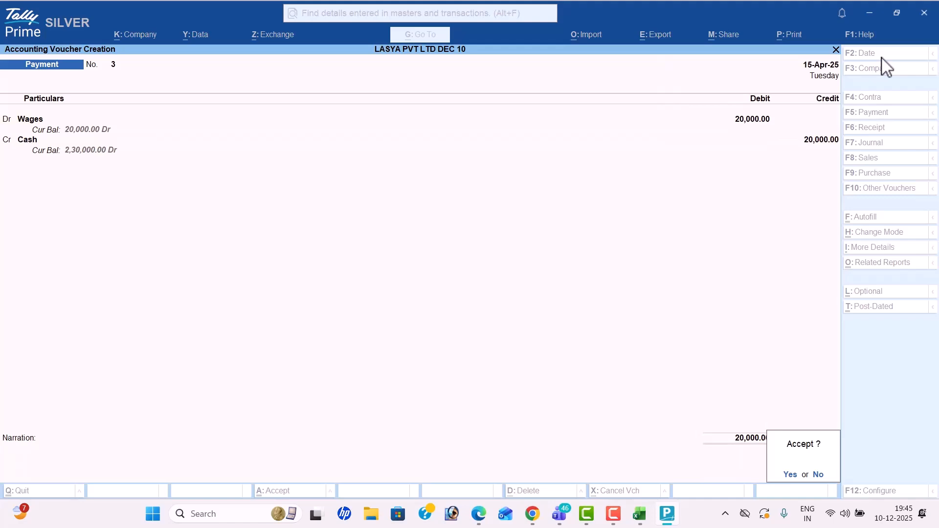
pyautogui.hotkey('alt', 'Tab')
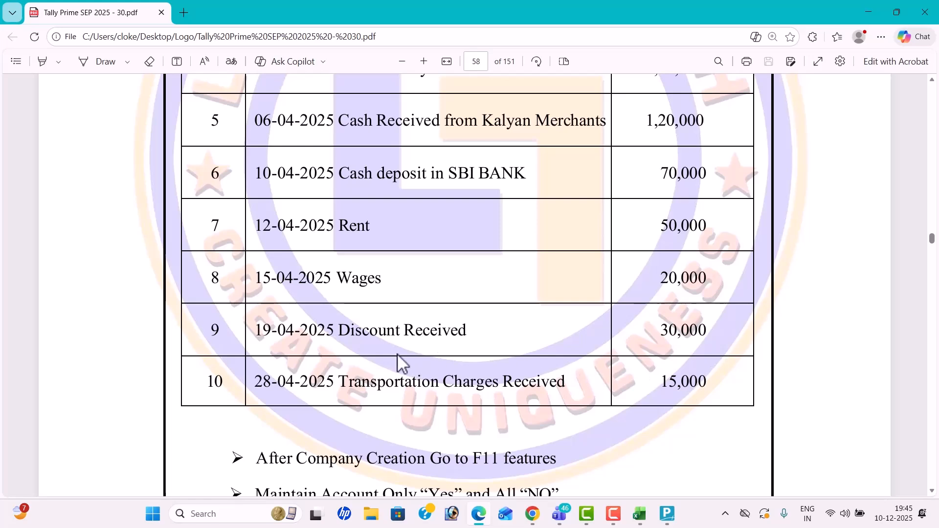
pyautogui.hotkey('alt', 'Tab')
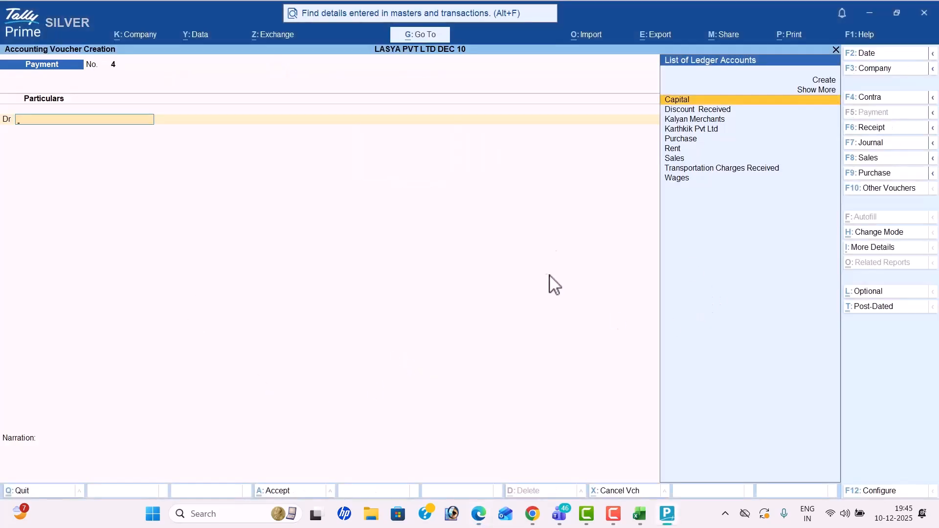
# Step: Switch to a Receipt voucher dated 19-Apr-25
pyautogui.click(868, 128)
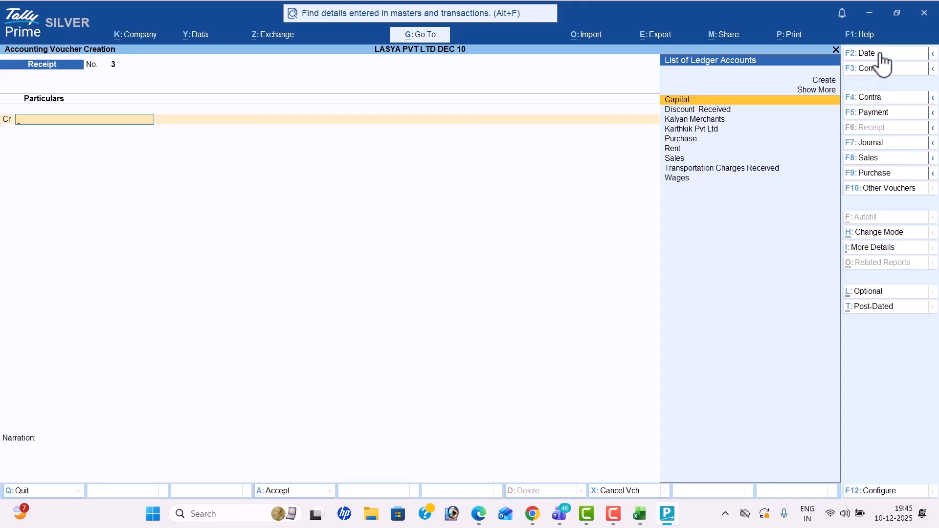
pyautogui.click(880, 53)
pyautogui.hotkey('alt', 'Tab')
pyautogui.hotkey('alt', 'Tab')
pyautogui.write('1')
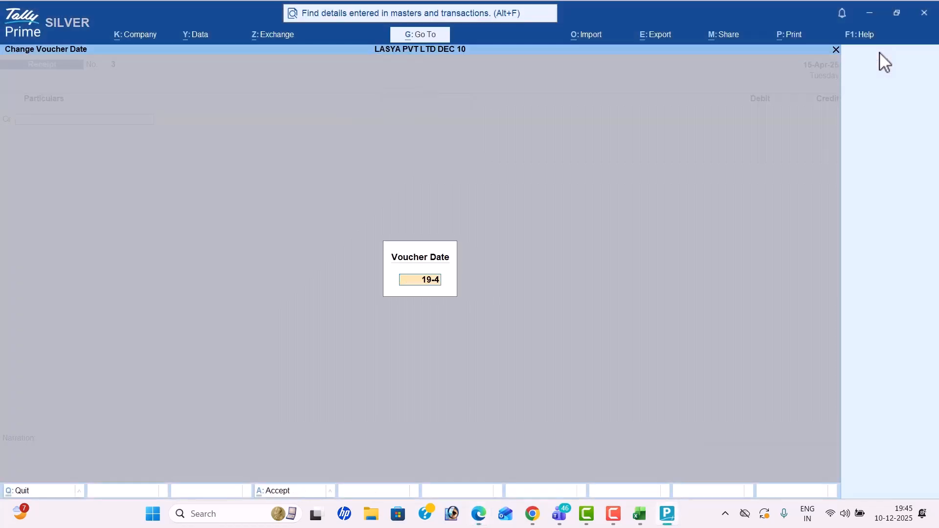
pyautogui.press('Return')
# Step: Credit Discount Received 30,000 against Cash and save Receipt No. 3
pyautogui.press('Down')
pyautogui.press('Down')
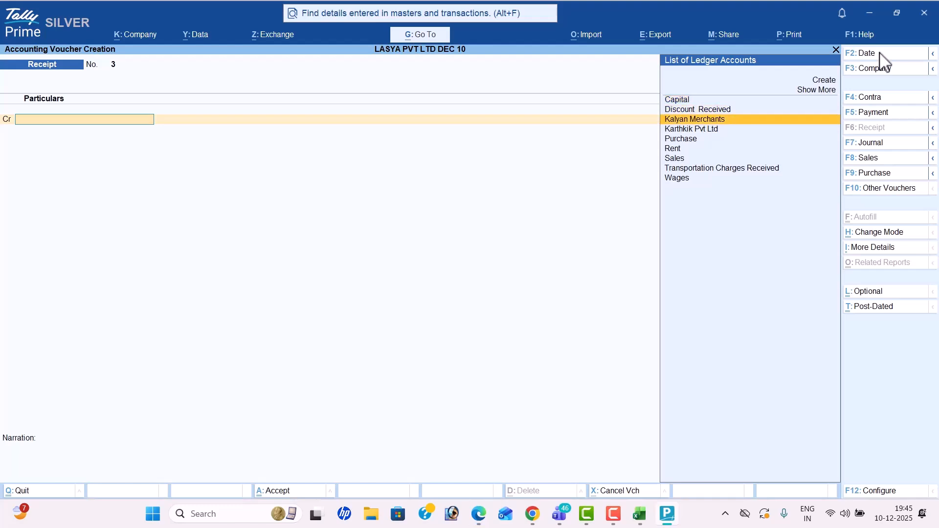
pyautogui.press('Up')
pyautogui.press('Return')
pyautogui.hotkey('alt', 'Tab')
pyautogui.hotkey('alt', 'Tab')
pyautogui.write('30,000')
pyautogui.press('Return')
pyautogui.press('Down')
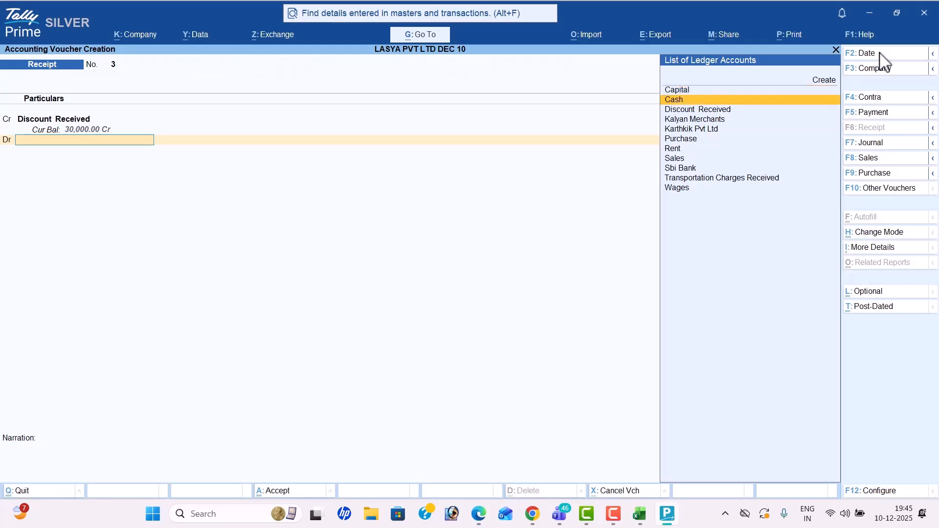
pyautogui.press('Return')
pyautogui.press('Return')
pyautogui.press('Return')
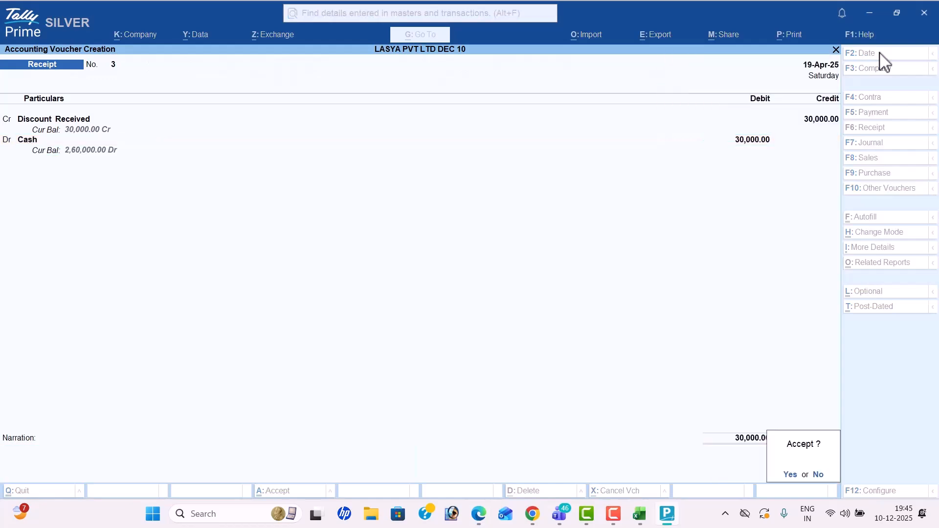
pyautogui.hotkey('alt', 'Tab')
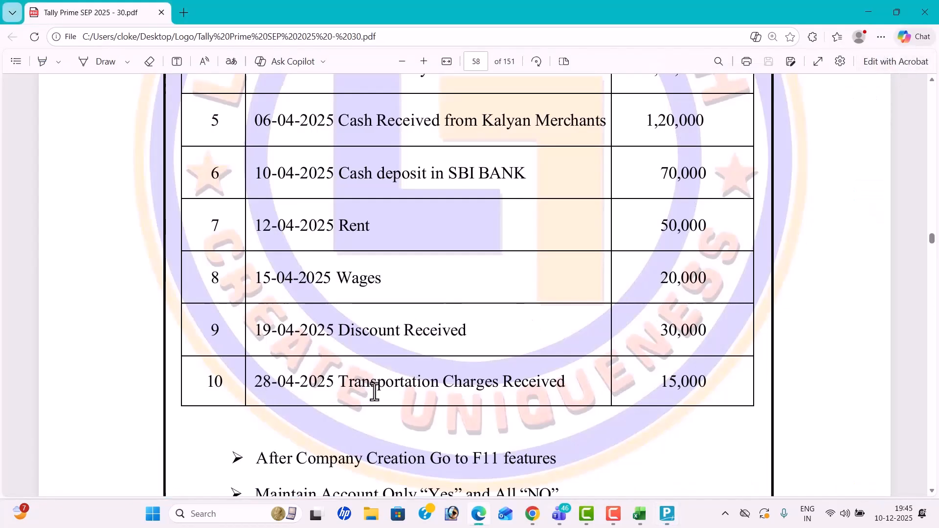
pyautogui.hotkey('alt', 'Tab')
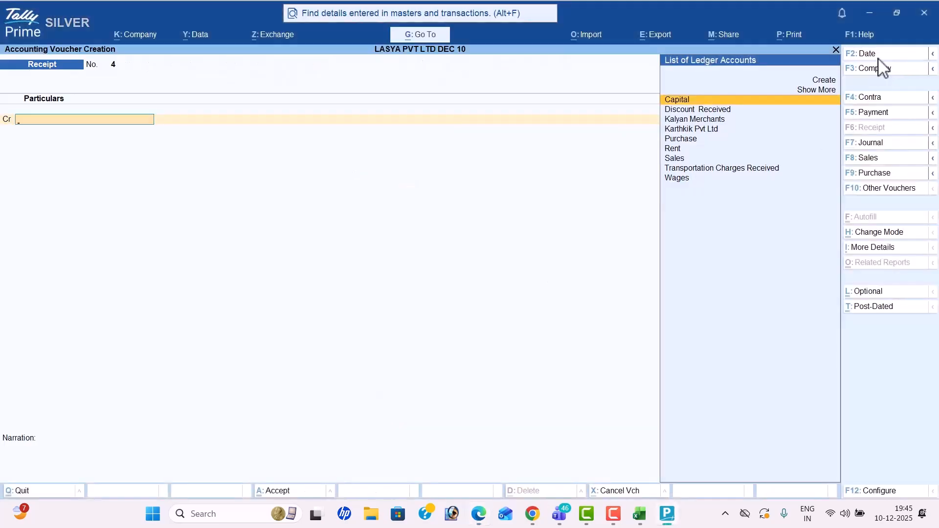
# Step: Date the new Receipt No. 4 as 5-Apr-25
pyautogui.click(879, 57)
pyautogui.write('2')
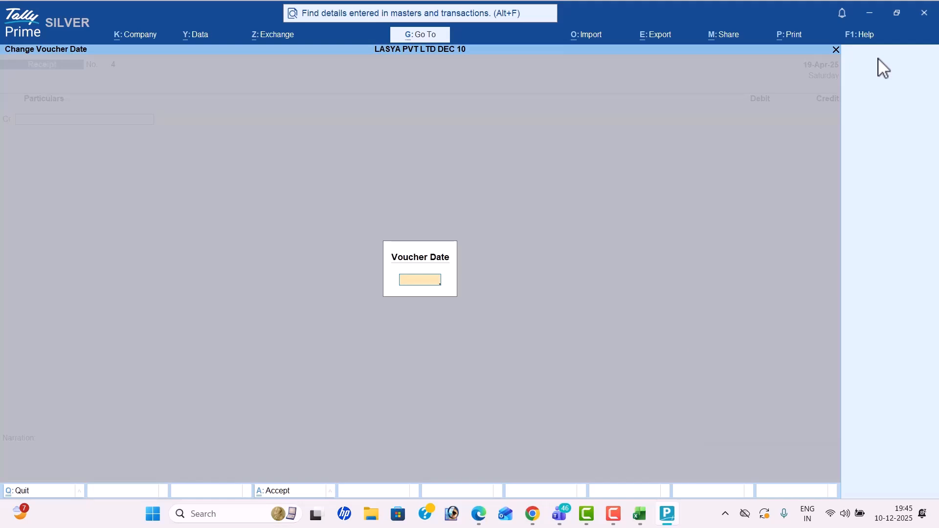
pyautogui.press('Return')
pyautogui.write('5-4-')
pyautogui.press('Return')
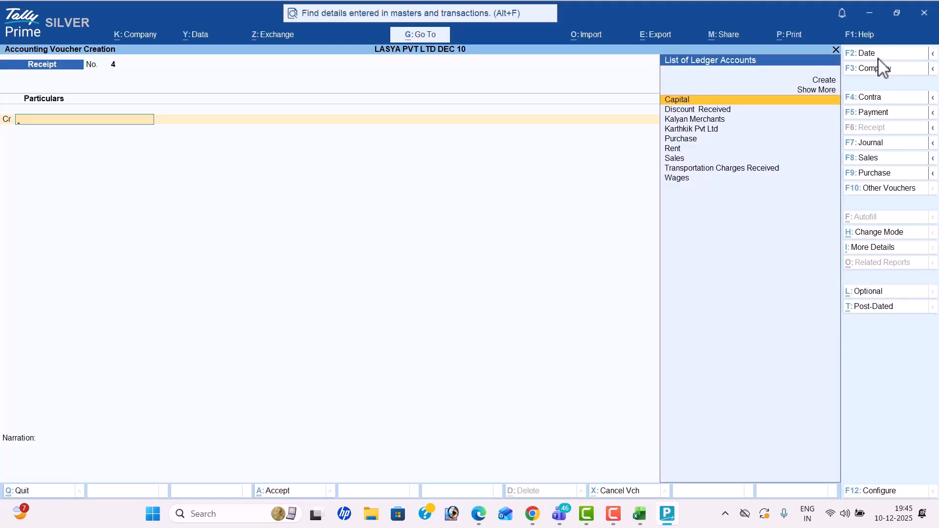
# Step: Credit Transportation Charges Received 15,000 against Cash, then quit to the Gateway of Tally
pyautogui.write('Tr')
pyautogui.press('Return')
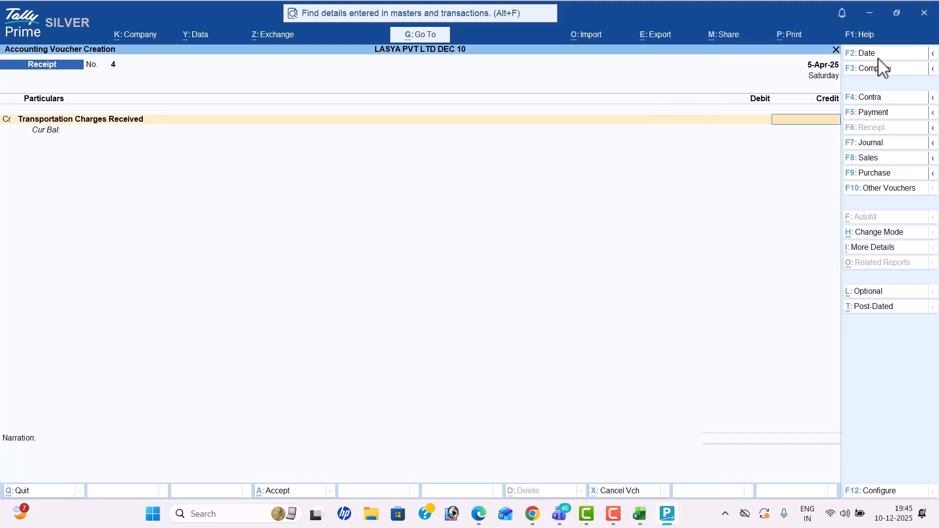
pyautogui.hotkey('alt', 'Tab')
pyautogui.hotkey('alt', 'Tab')
pyautogui.write('15000')
pyautogui.press('Return')
pyautogui.press('Down')
pyautogui.press('Return')
pyautogui.press('Return')
pyautogui.press('Return')
pyautogui.press('Return')
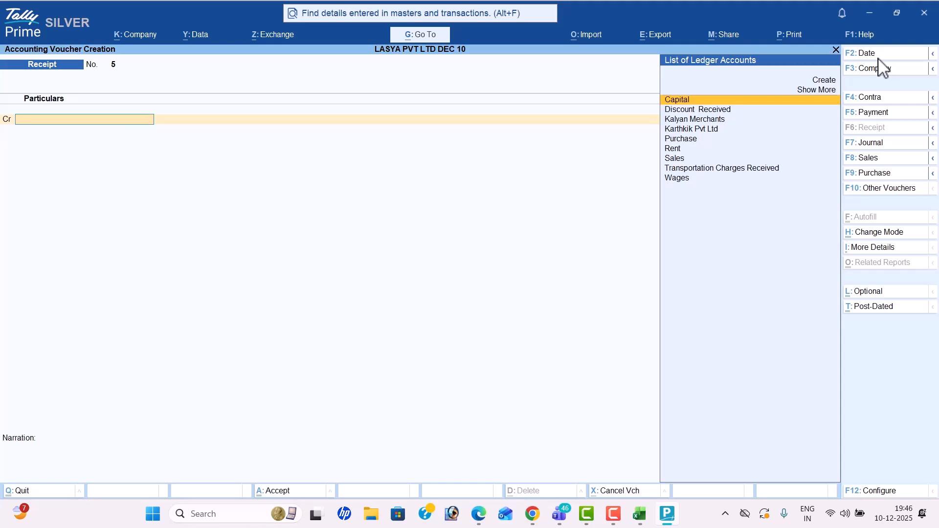
pyautogui.press('Escape')
pyautogui.press('Return')
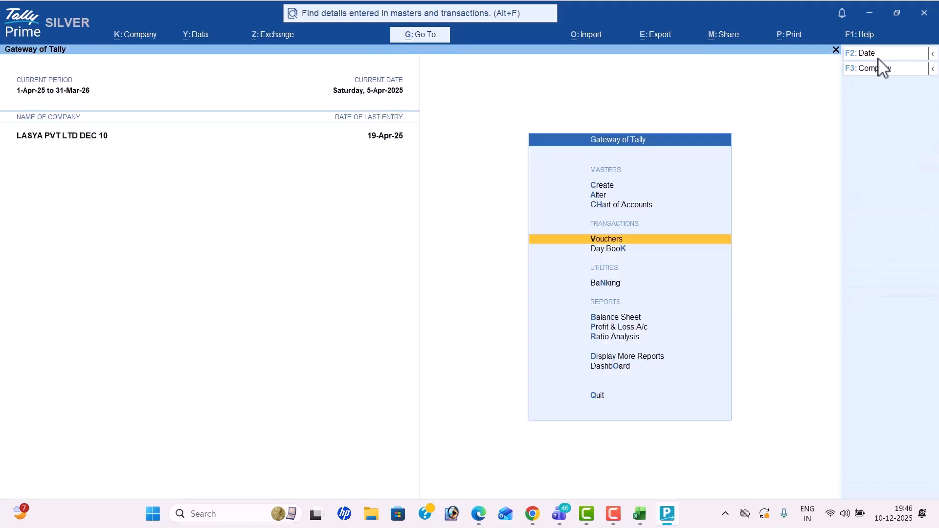
# Step: Open the Day Book for 5-Apr-25 and bring up its Change Period dialog
pyautogui.press('k')
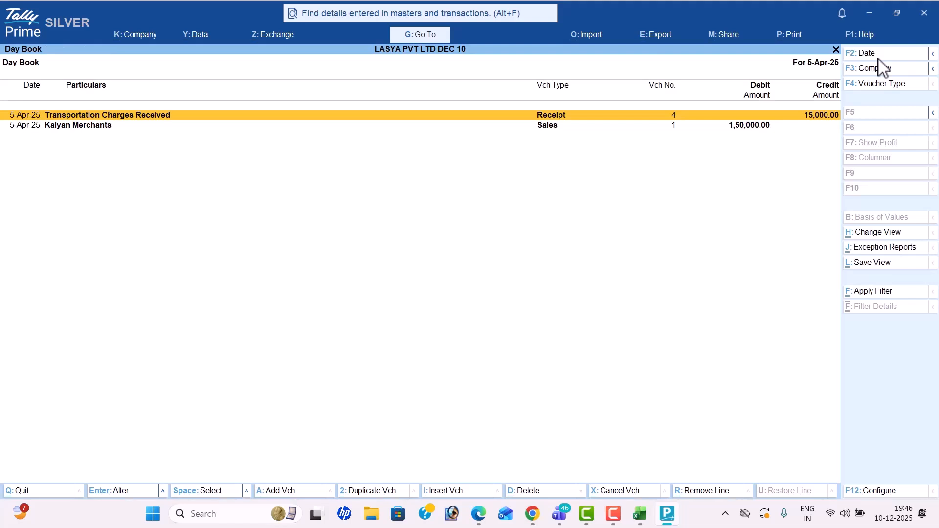
pyautogui.press('alt')
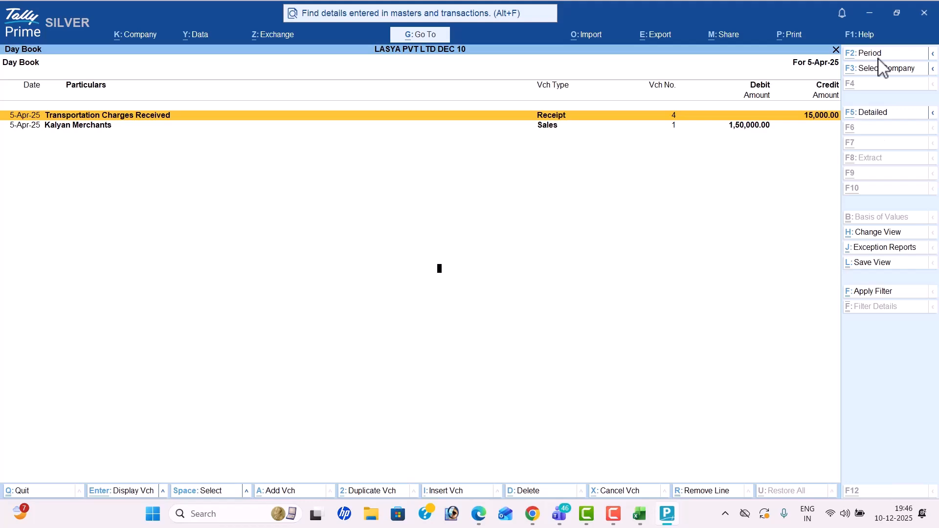
pyautogui.press('F2')
pyautogui.press('super+Tab')
# Step: In the TALLY TEST workbook, enter 'ALT+f2' in C22, 'FROM' in D22 and 'TO' in D24
pyautogui.press('Right')
pyautogui.press('Right')
pyautogui.press('Right')
pyautogui.press('Right')
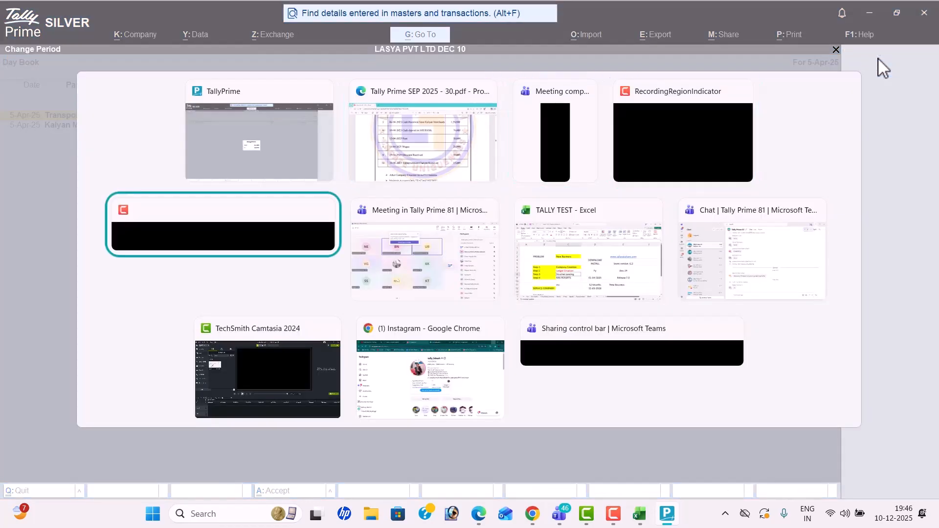
pyautogui.press('Return')
pyautogui.scroll(-2, 834, 144)
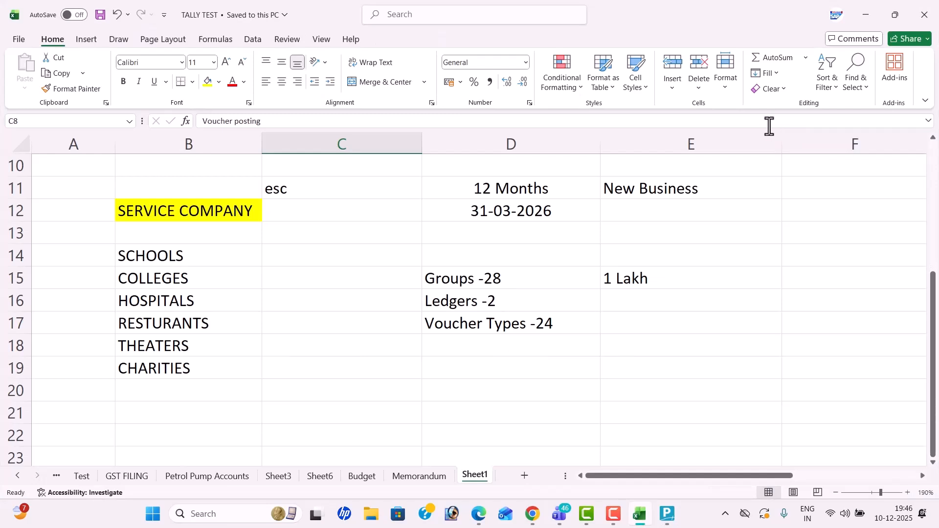
pyautogui.scroll(-2, 817, 137)
pyautogui.click(361, 300)
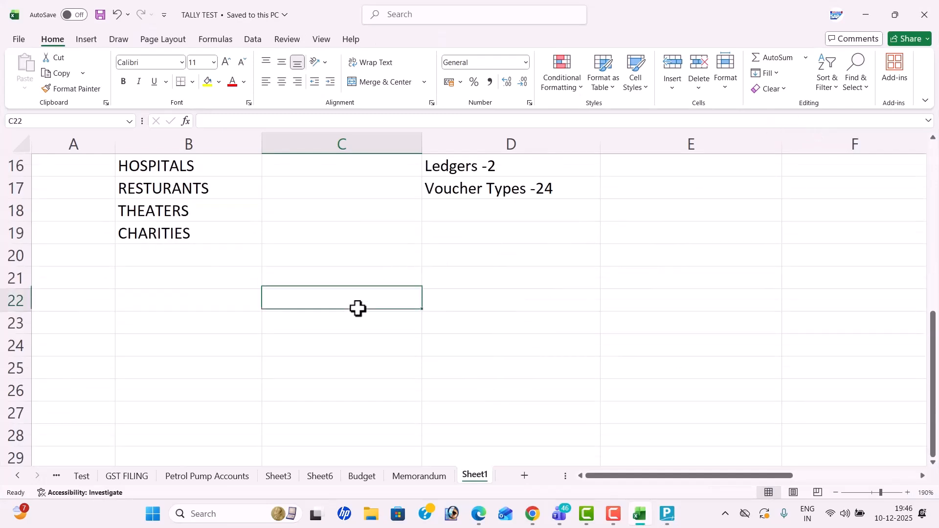
pyautogui.write('ALT+f2')
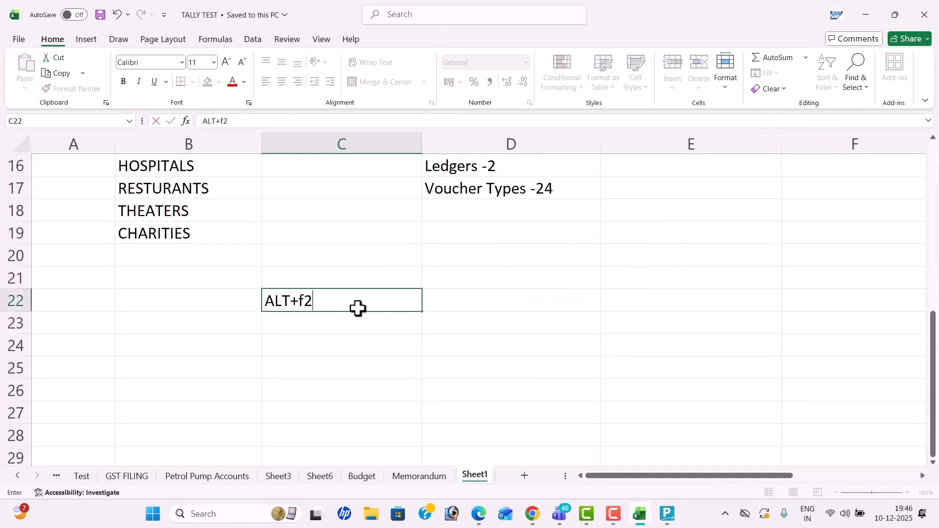
pyautogui.press('Tab')
pyautogui.write('FROM')
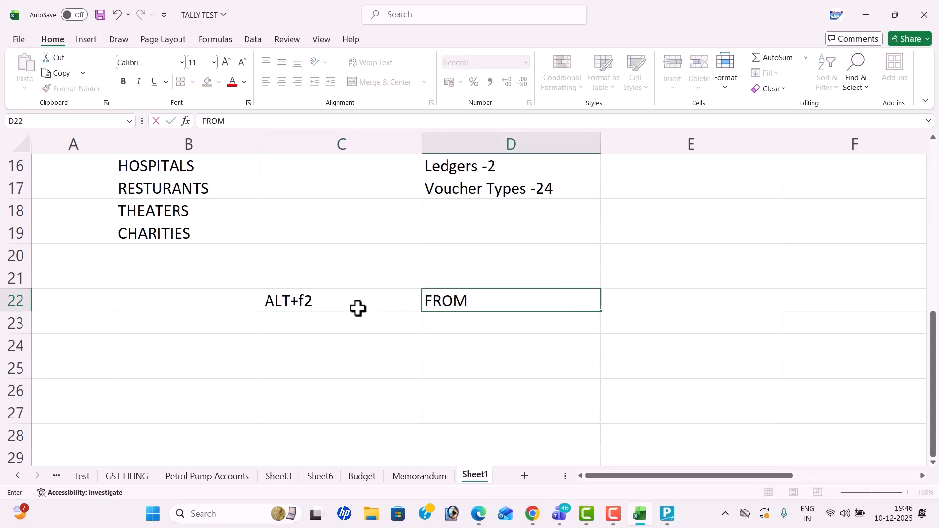
pyautogui.press('Return')
pyautogui.press('Return')
pyautogui.write('TO')
pyautogui.press('Return')
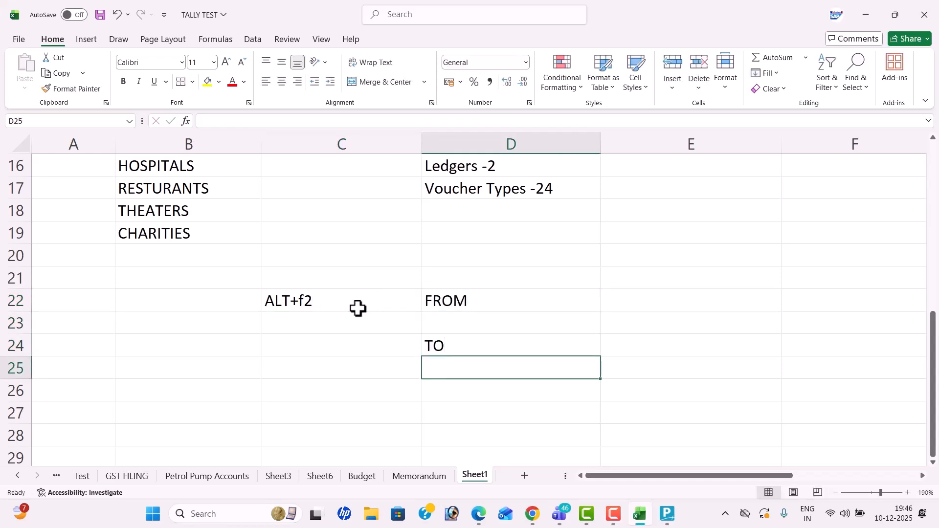
pyautogui.hotkey('alt', 'Tab')
# Step: Set the Day Book period to 1-Apr to 30-Apr and open the Transportation Charges receipt
pyautogui.write('1-4')
pyautogui.press('Return')
pyautogui.write('30-4')
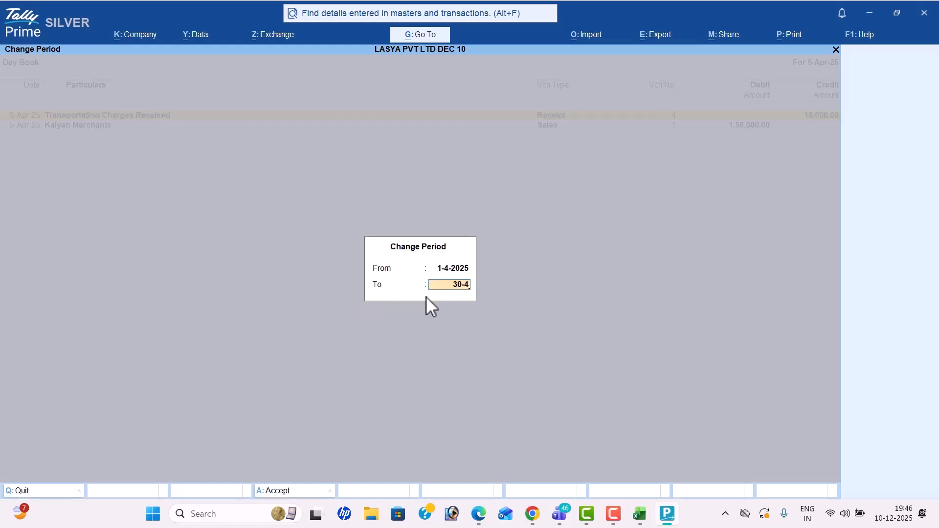
pyautogui.press('Return')
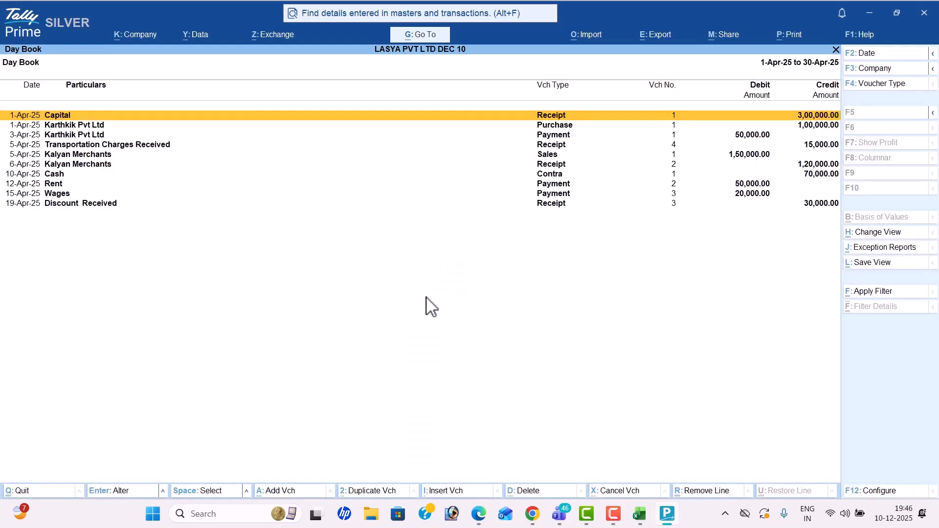
pyautogui.press('Down')
pyautogui.press('Down')
pyautogui.press('Down')
pyautogui.press('Down')
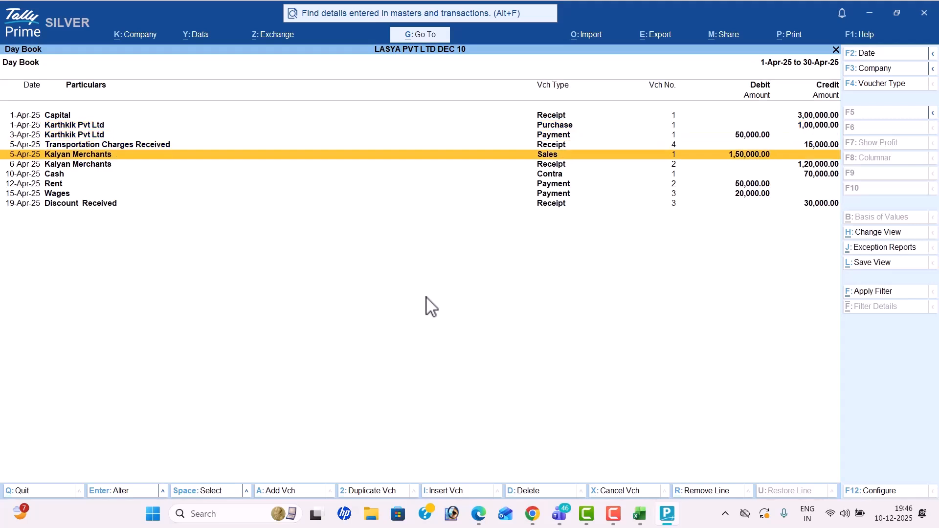
pyautogui.press('Down')
pyautogui.press('Down')
pyautogui.press('Up')
pyautogui.press('Up')
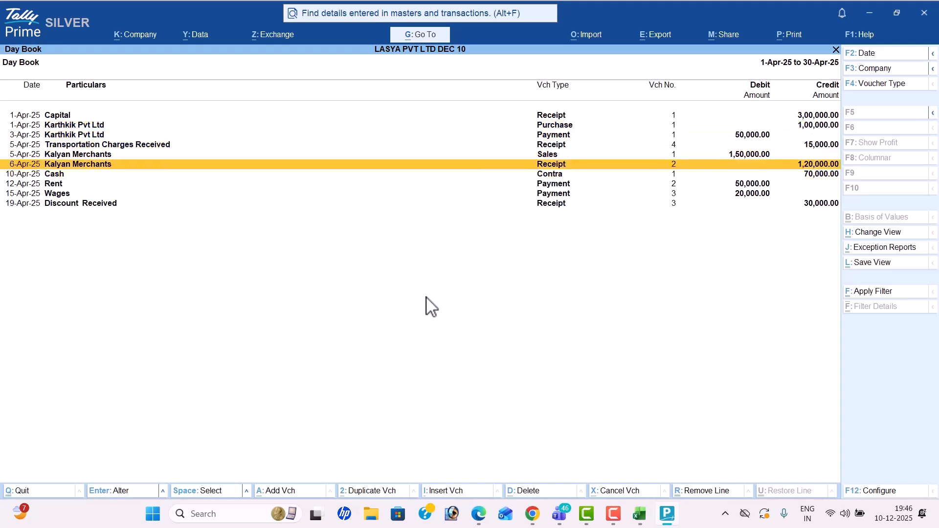
pyautogui.press('Up')
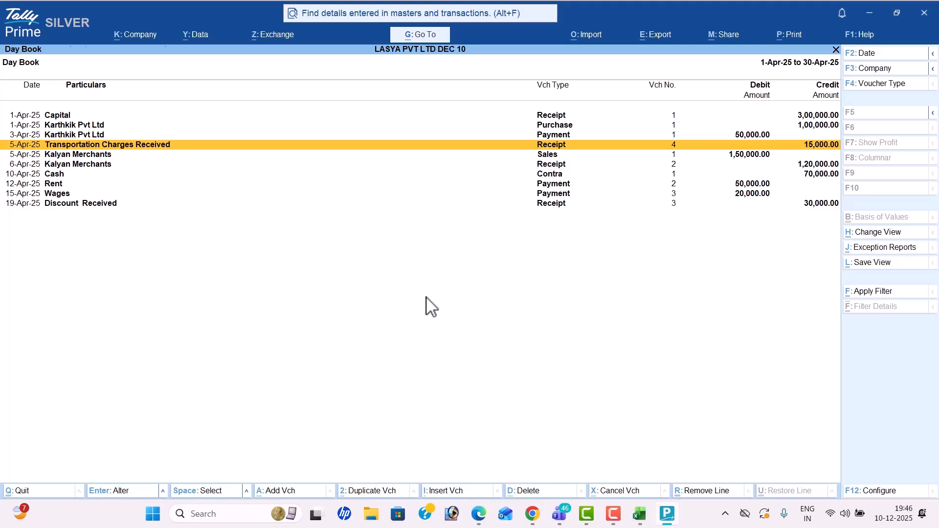
pyautogui.press('Return')
# Step: Redate the Transportation Charges receipt to 28-Apr-25, save it, and close the Day Book
pyautogui.hotkey('alt', 'Tab')
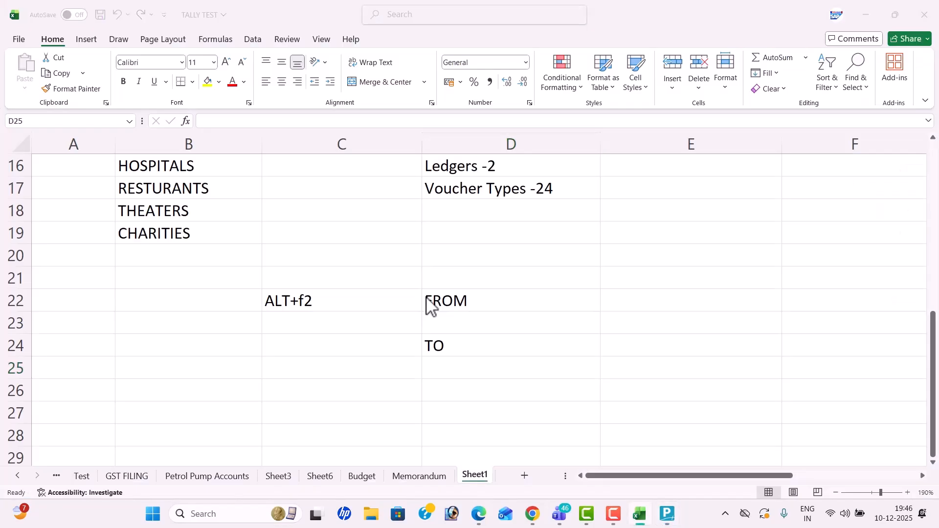
pyautogui.hotkey('alt', 'Tab')
pyautogui.hotkey('alt', 'Tab')
pyautogui.scroll(-1, 425, 313)
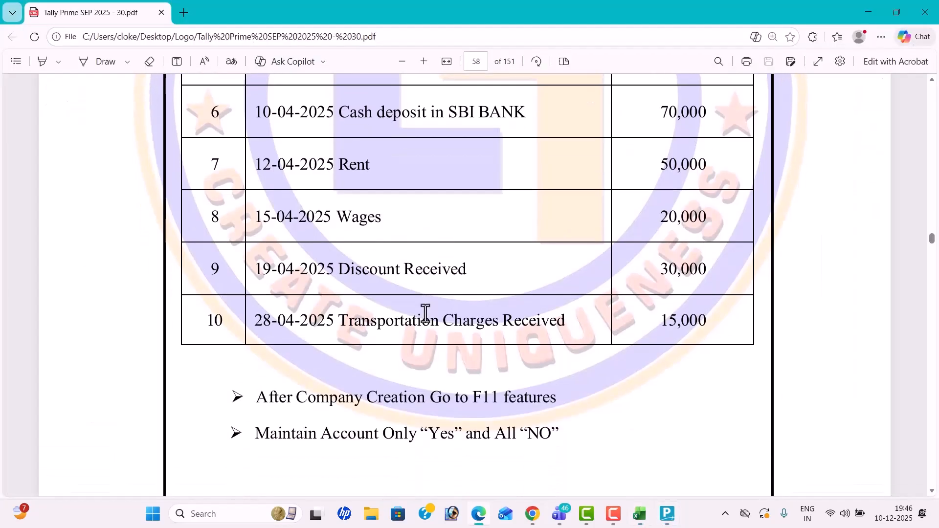
pyautogui.hotkey('alt', 'Tab')
pyautogui.hotkey('alt', 'Tab')
pyautogui.write('28-4')
pyautogui.press('Return')
pyautogui.press('Return')
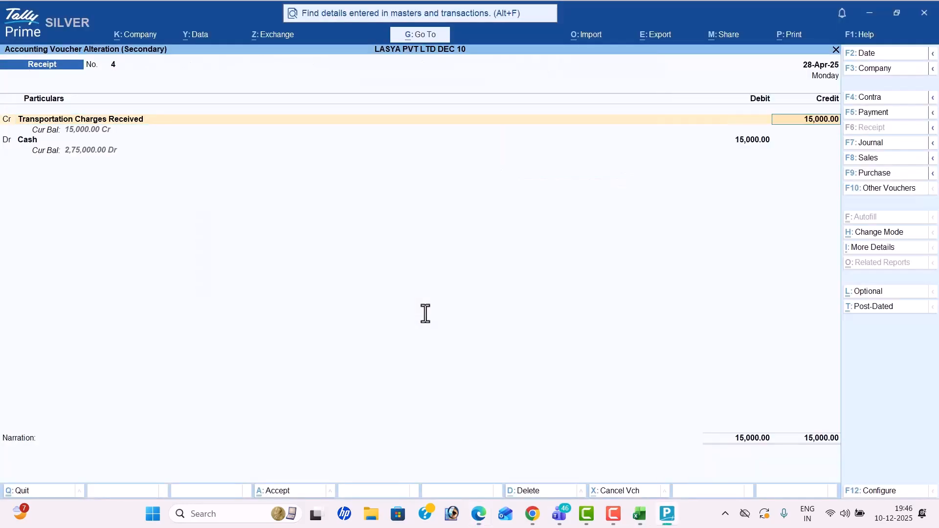
pyautogui.press('Return')
pyautogui.press('Return')
pyautogui.press('Return')
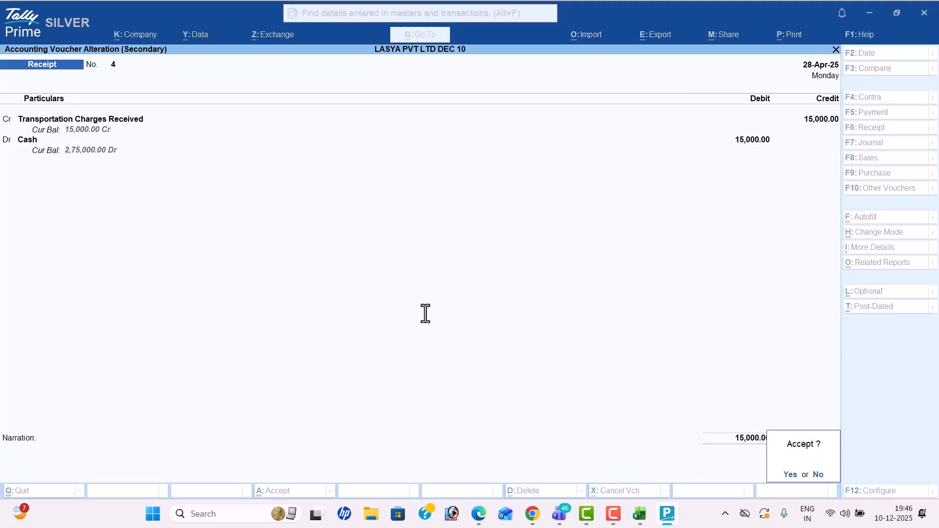
pyautogui.press('Return')
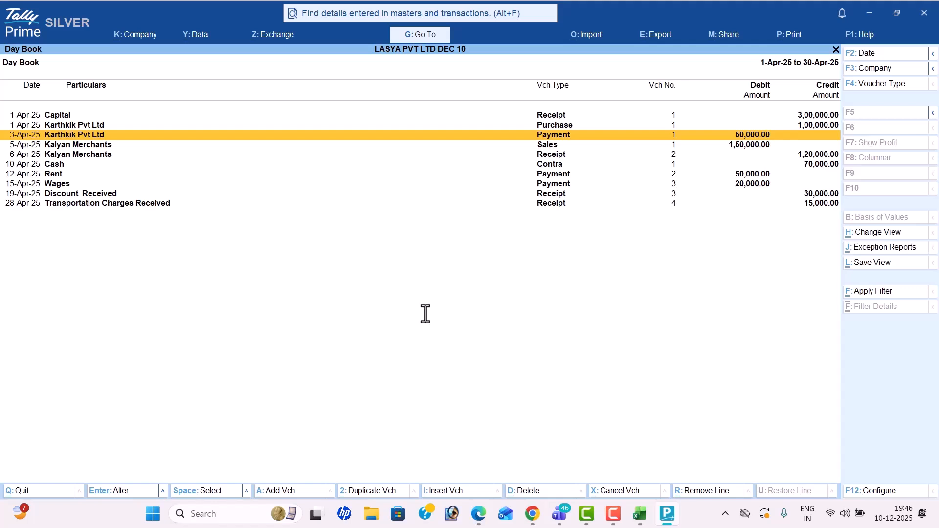
pyautogui.press('Escape')
# Step: Open the Profit & Loss report and note 'ALT+f1' / 'Data Expand' in Excel cells C27 and D27
pyautogui.press('Down')
pyautogui.press('Down')
pyautogui.press('Down')
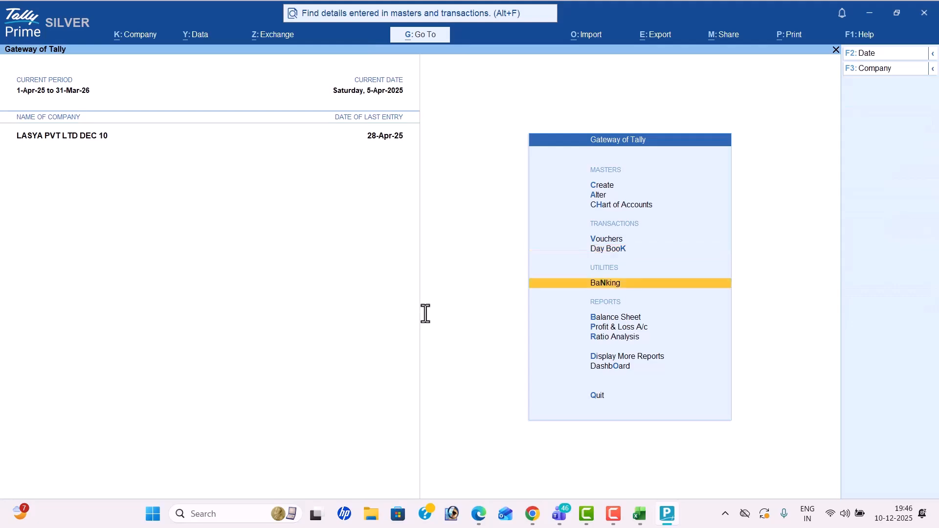
pyautogui.press('Return')
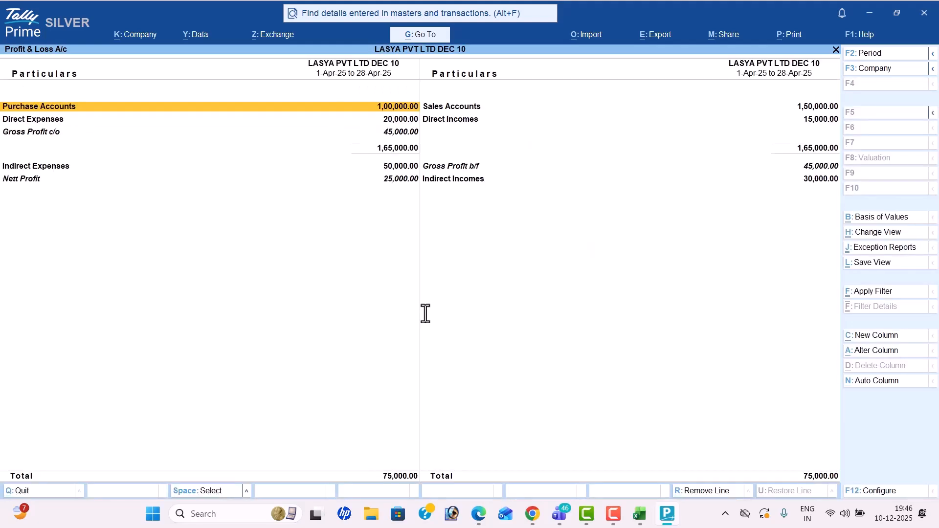
pyautogui.hotkey('alt', 'Tab')
pyautogui.hotkey('alt', 'Tab')
pyautogui.hotkey('alt', 'Tab')
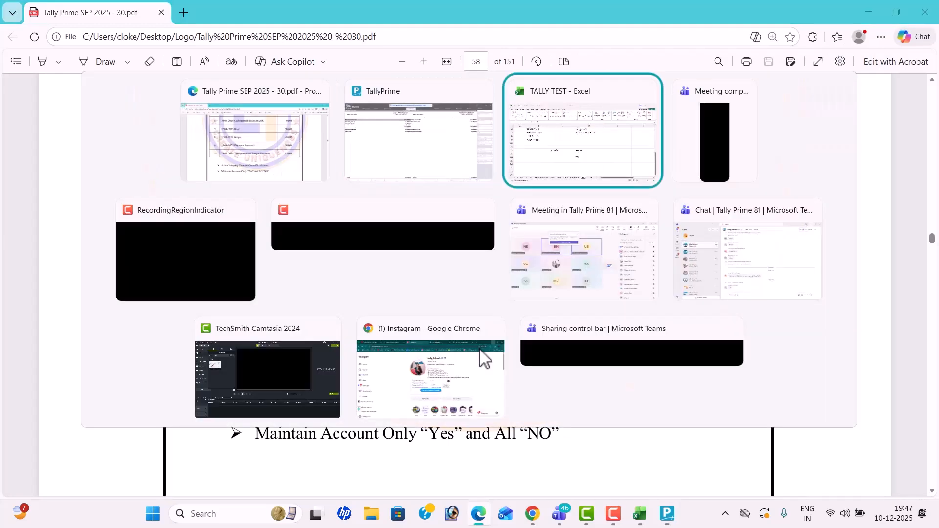
pyautogui.scroll(-1, 325, 338)
pyautogui.click(321, 337)
pyautogui.write('a')
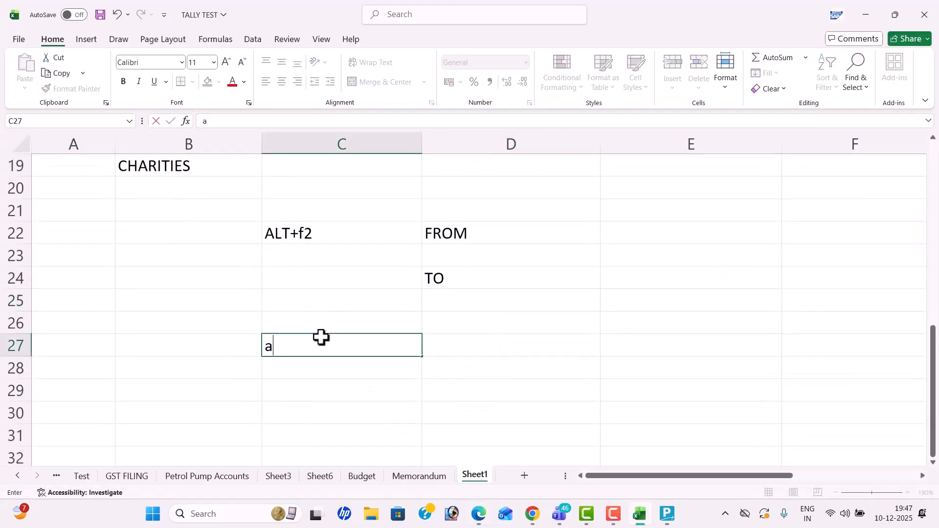
pyautogui.press('BackSpace')
pyautogui.write('ALT+f1')
pyautogui.press('Tab')
pyautogui.write('E')
pyautogui.press('BackSpace')
pyautogui.write('Data Expand')
pyautogui.press('Return')
# Step: Expand the Profit & Loss report to show every ledger
pyautogui.hotkey('alt', 'Tab')
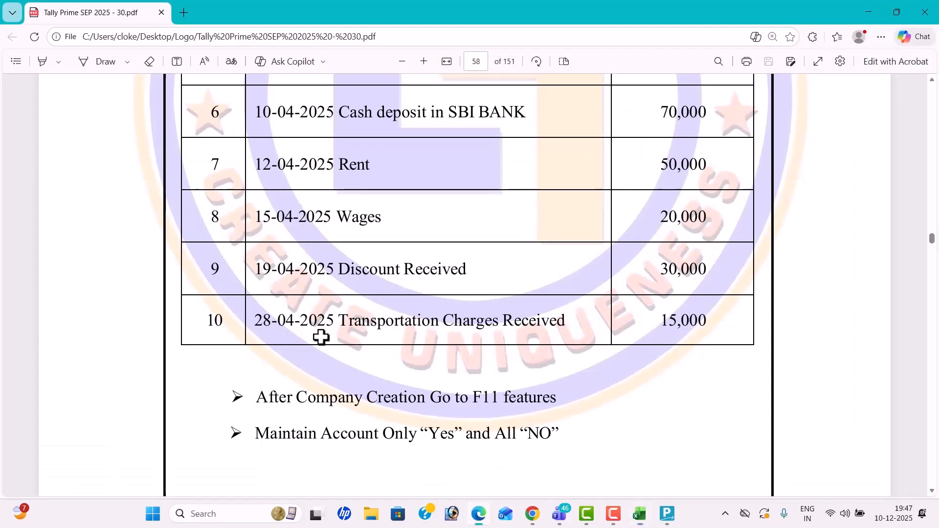
pyautogui.hotkey('alt', 'Tab')
pyautogui.press('Tab')
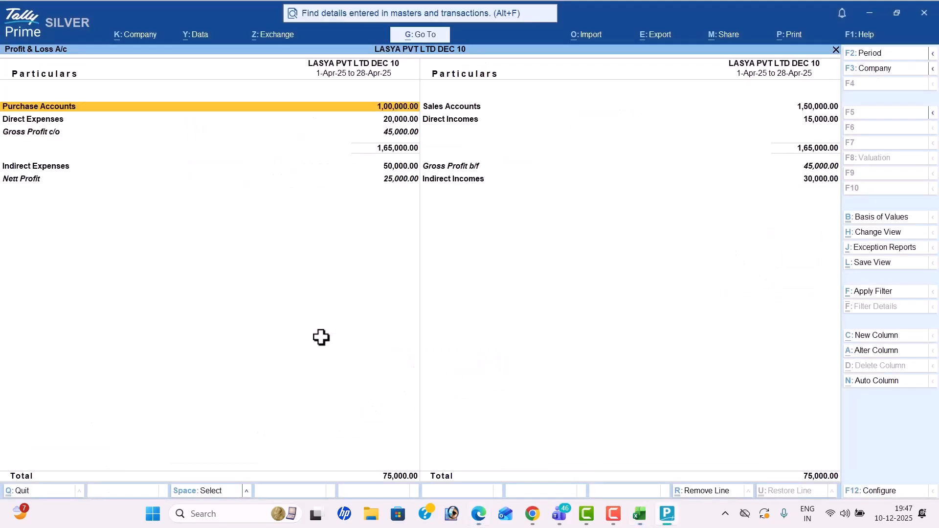
pyautogui.hotkey('alt', 'F5')
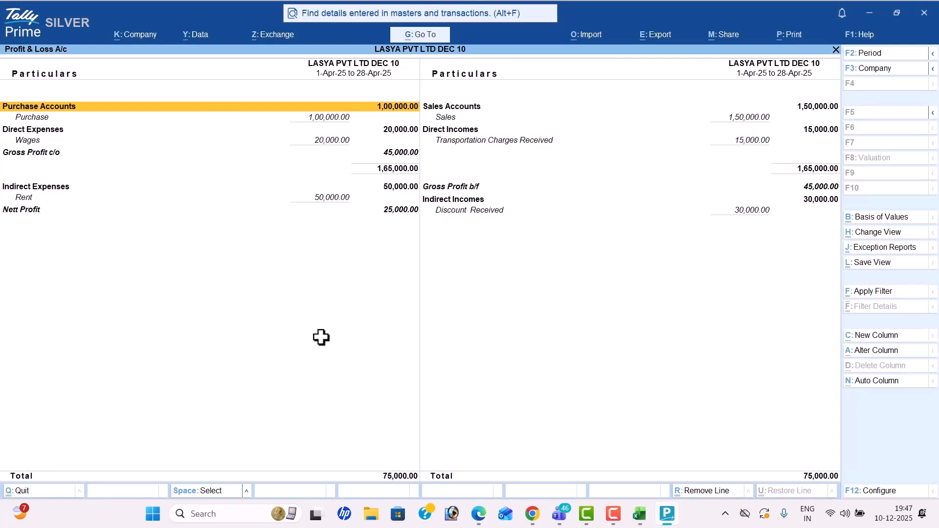
pyautogui.press('Down')
pyautogui.press('Down')
pyautogui.press('Down')
pyautogui.press('Down')
pyautogui.press('Down')
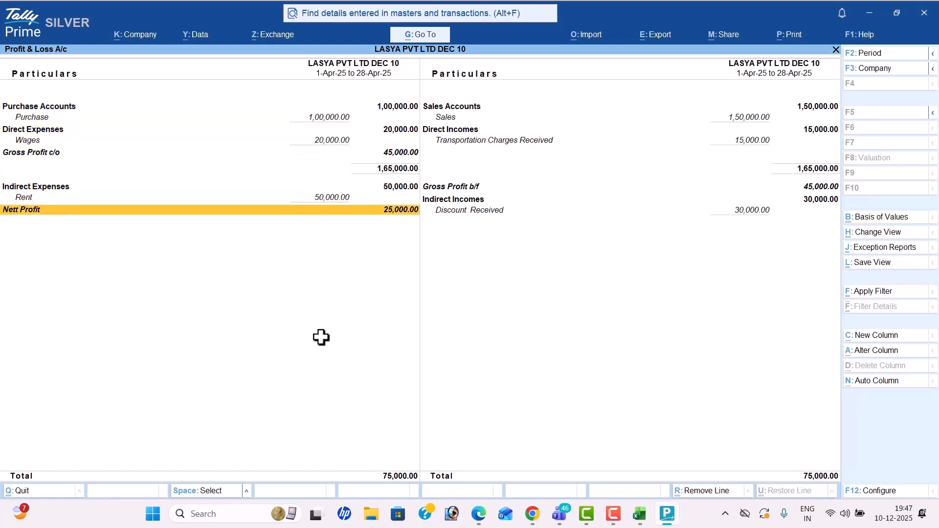
# Step: Compare the Nett Profit of 25,000 with the PDF, then close the report
pyautogui.hotkey('alt', 'Tab')
pyautogui.scroll(-5, 340, 329)
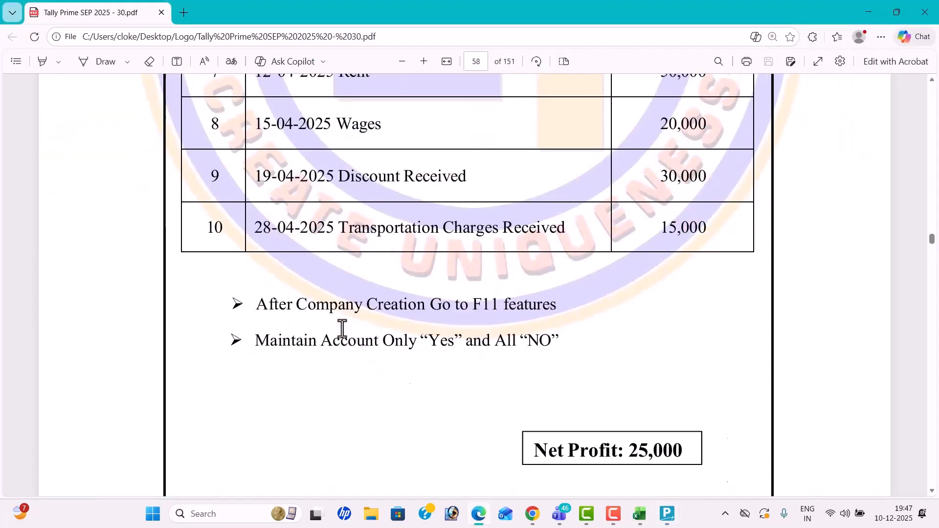
pyautogui.hotkey('alt', 'Tab')
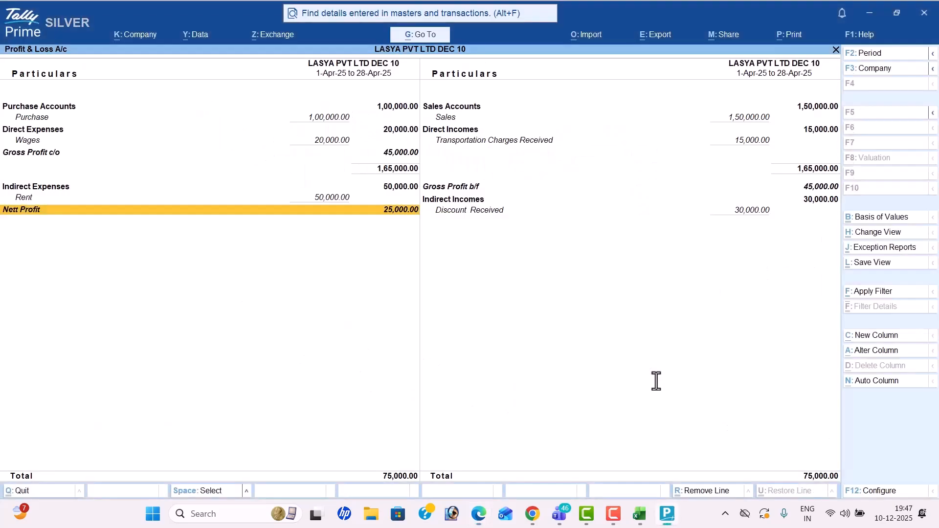
pyautogui.press('Up')
pyautogui.press('Up')
pyautogui.press('Up')
pyautogui.press('Up')
pyautogui.press('Down')
pyautogui.press('Down')
pyautogui.press('Down')
pyautogui.press('Right')
pyautogui.press('Up')
pyautogui.press('Up')
pyautogui.press('Up')
pyautogui.press('Down')
pyautogui.press('Down')
pyautogui.press('Down')
pyautogui.press('Down')
pyautogui.press('Down')
pyautogui.press('Down')
pyautogui.press('Up')
pyautogui.press('Up')
pyautogui.press('Up')
pyautogui.press('Up')
pyautogui.press('Left')
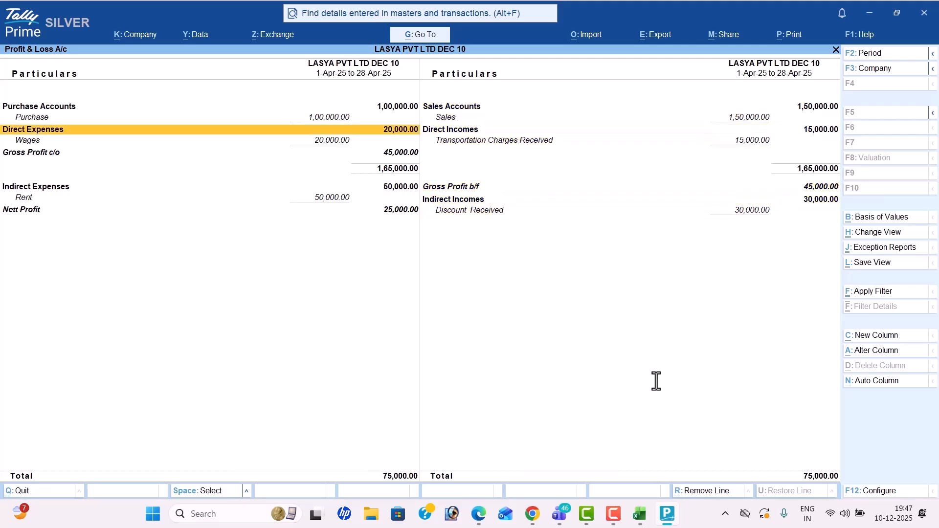
pyautogui.press('Down')
pyautogui.press('Down')
pyautogui.press('Down')
pyautogui.press('Down')
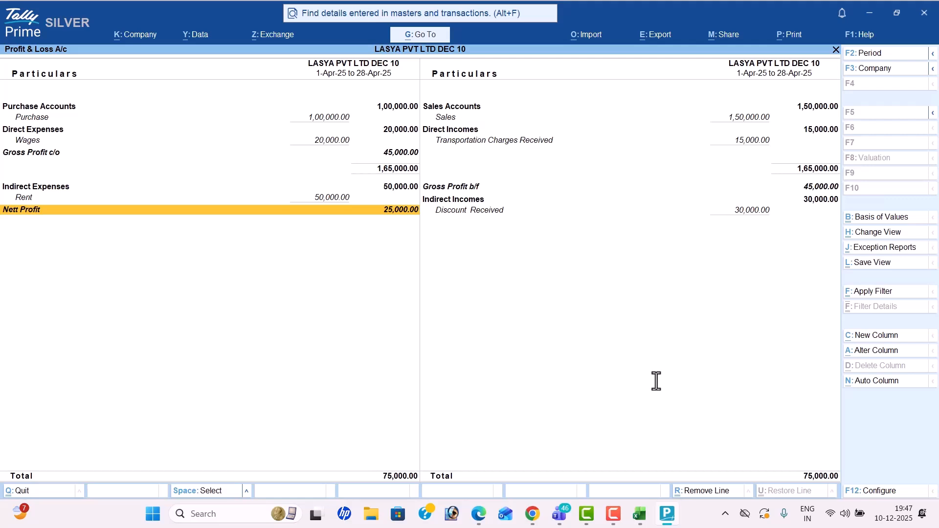
pyautogui.press('Escape')
pyautogui.press('Down')
pyautogui.press('Down')
pyautogui.press('Down')
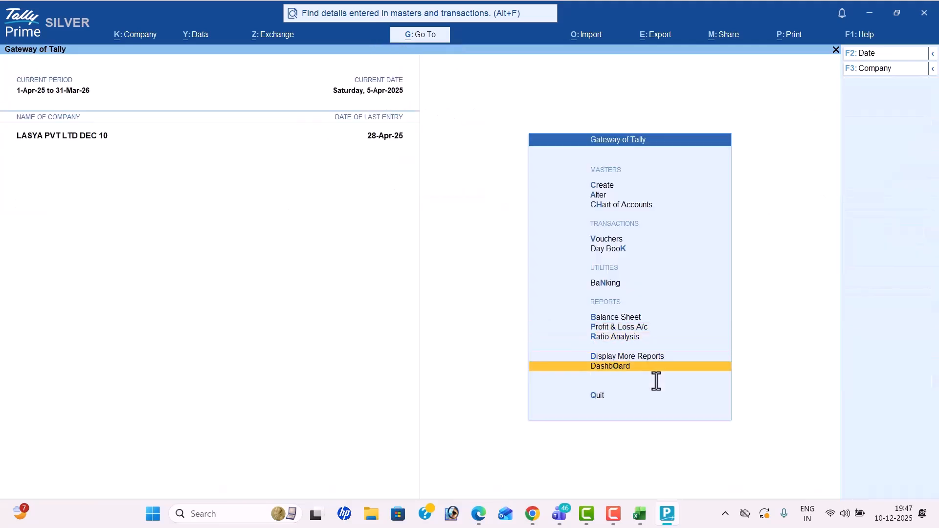
# Step: View the Dashboard, then the ledger-wise Trial Balance totalling 5,45,000, and close both
pyautogui.press('Return')
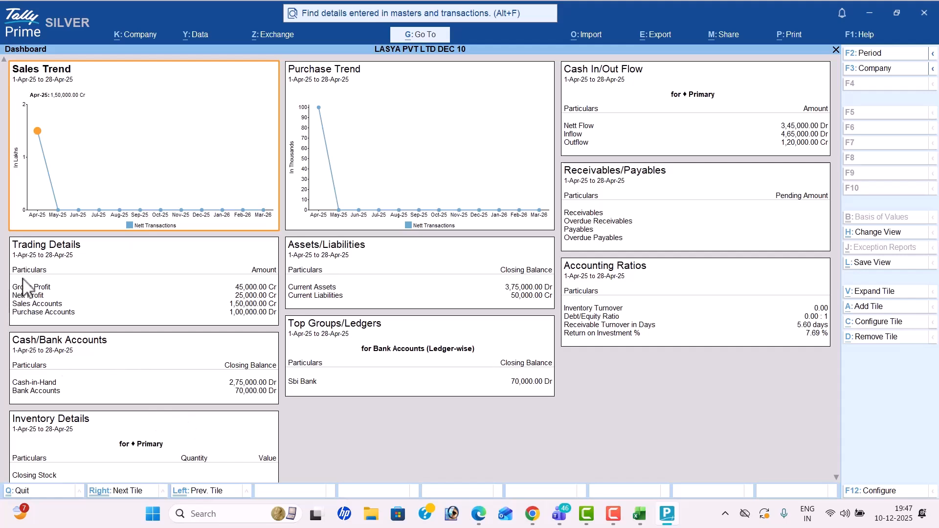
pyautogui.press('Escape')
pyautogui.click(689, 350)
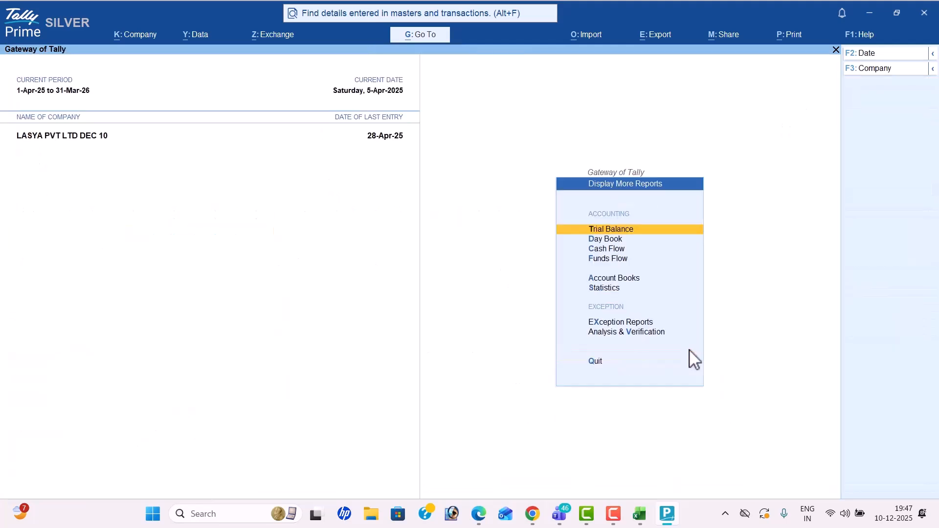
pyautogui.press('Return')
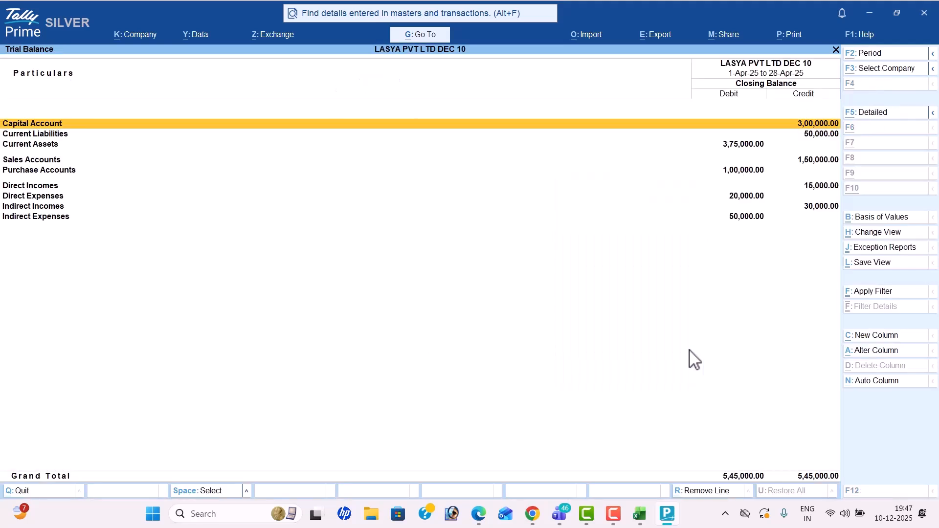
pyautogui.hotkey('alt', 'F5')
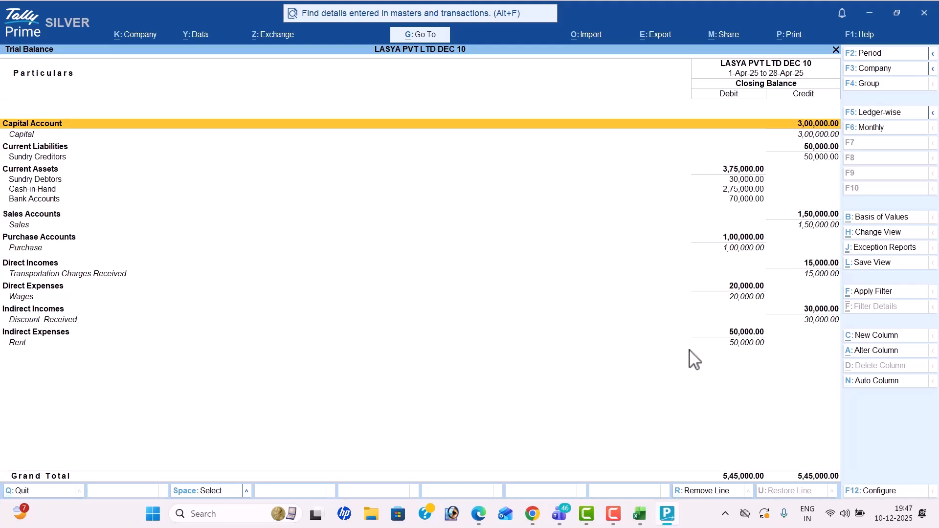
pyautogui.press('Escape')
pyautogui.press('Down')
pyautogui.press('Down')
pyautogui.press('Down')
pyautogui.press('Down')
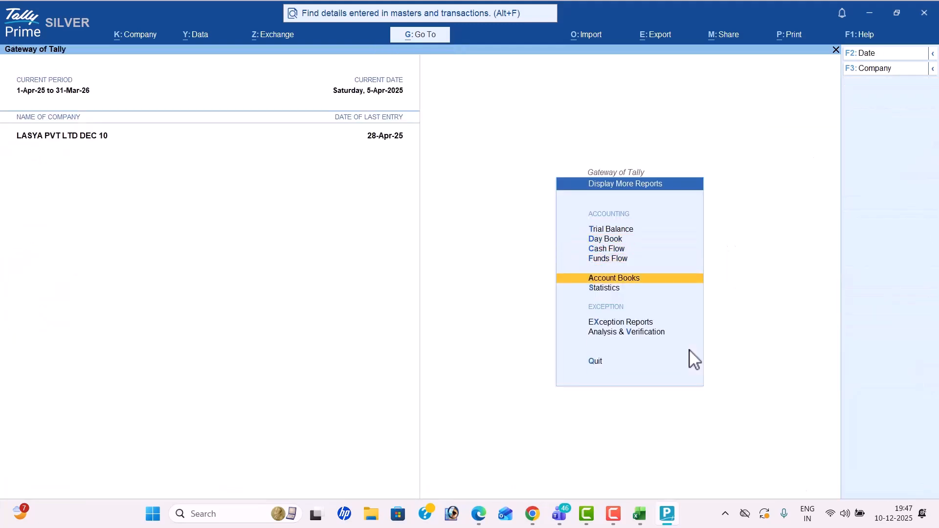
pyautogui.press('Return')
pyautogui.press('Return')
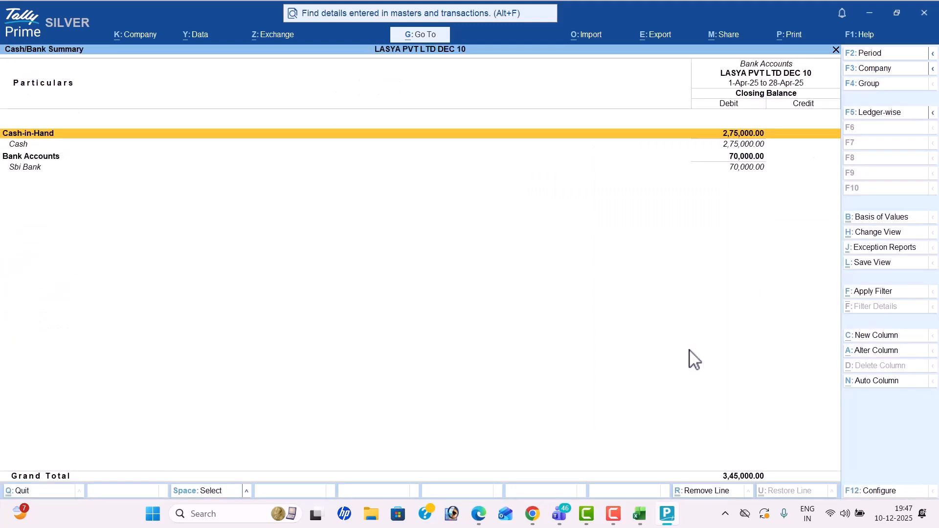
pyautogui.press('Escape')
pyautogui.press('Down')
pyautogui.press('Down')
pyautogui.press('Down')
pyautogui.press('Down')
pyautogui.press('Down')
pyautogui.press('Down')
pyautogui.press('Down')
pyautogui.press('Return')
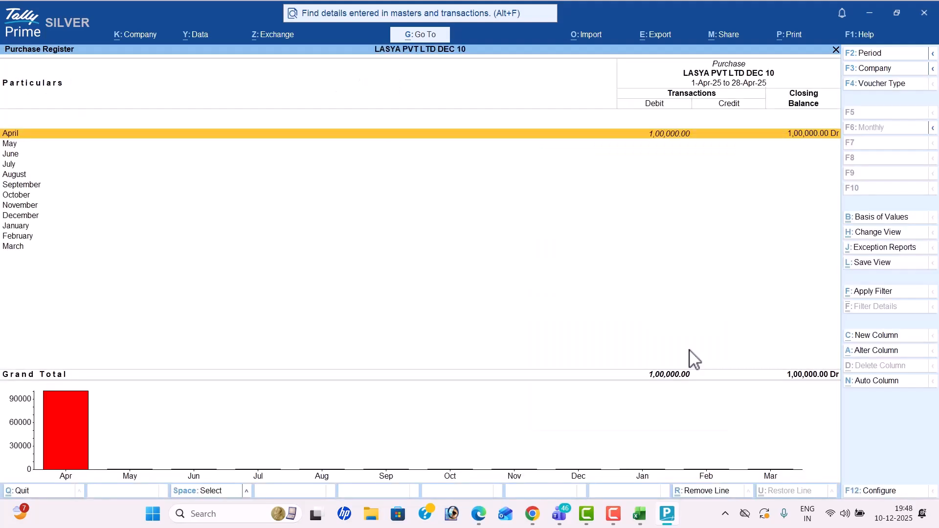
pyautogui.press('Escape')
pyautogui.press('Up')
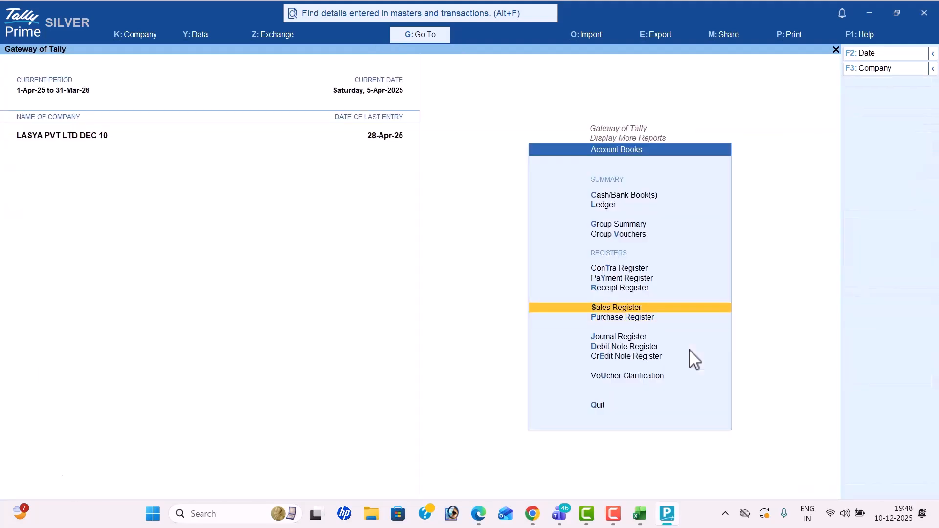
pyautogui.press('Return')
pyautogui.press('Escape')
pyautogui.press('Up')
pyautogui.press('Return')
pyautogui.press('Return')
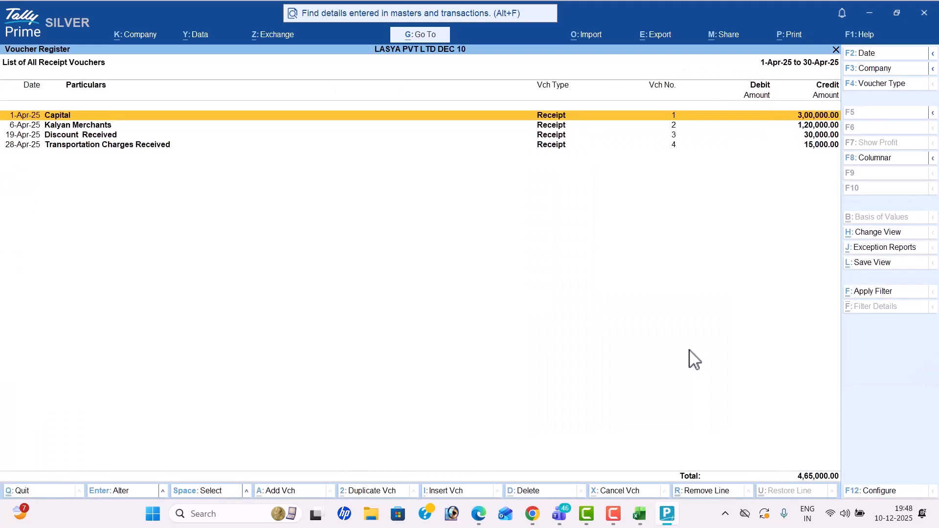
pyautogui.press('Escape')
pyautogui.press('Escape')
pyautogui.press('Up')
pyautogui.press('Return')
pyautogui.press('Escape')
pyautogui.press('Up')
pyautogui.press('Return')
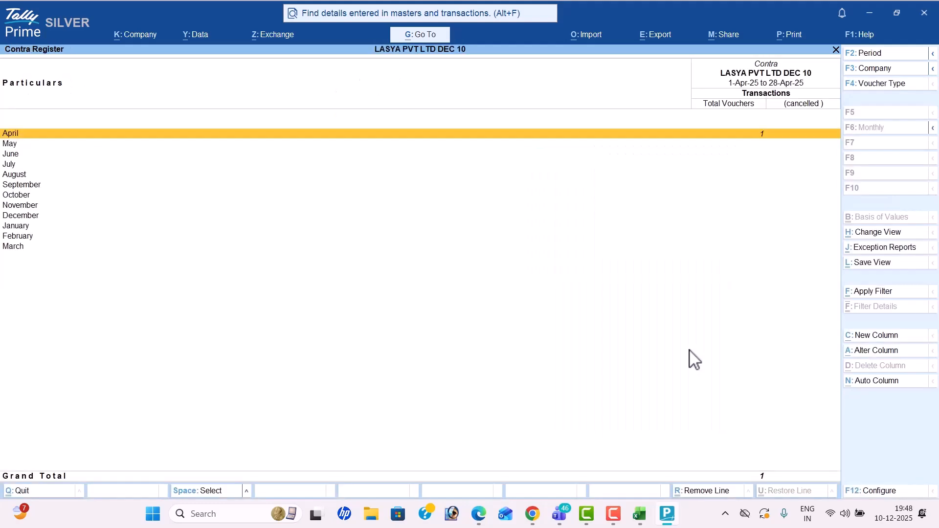
pyautogui.press('Escape')
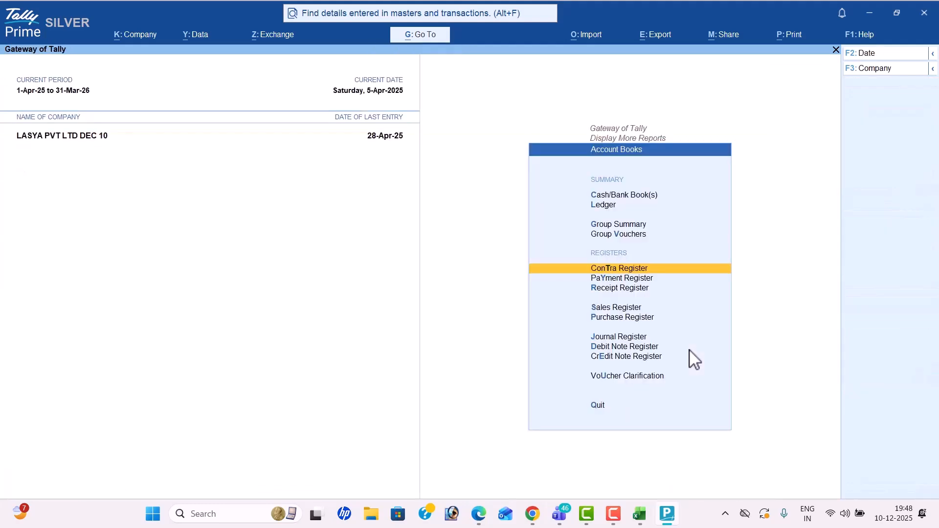
pyautogui.press('Escape')
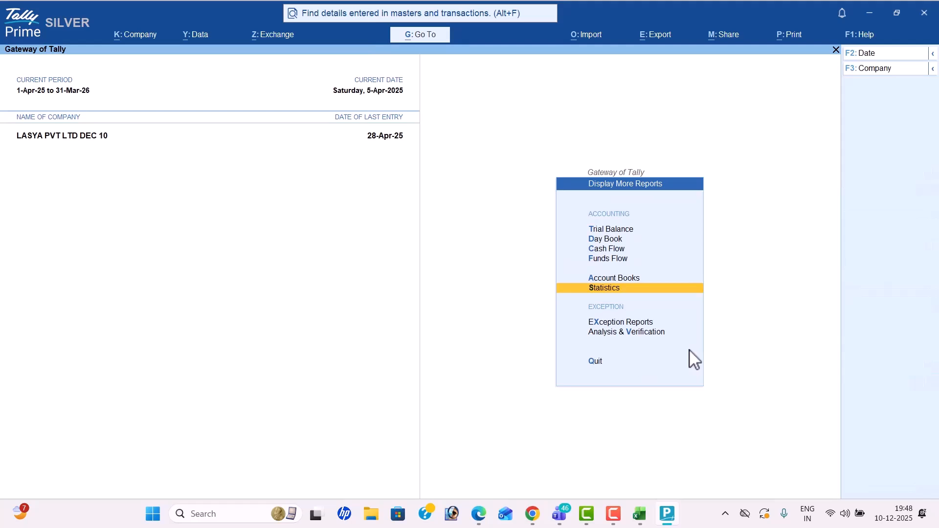
# Step: Review the Statistics report's counts (10 vouchers, 12 ledgers), then back out to the Gateway of Tally
pyautogui.press('Return')
pyautogui.press('Up')
pyautogui.press('Down')
pyautogui.press('Down')
pyautogui.press('Down')
pyautogui.press('Down')
pyautogui.press('Down')
pyautogui.press('Down')
pyautogui.press('Down')
pyautogui.press('Down')
pyautogui.press('Down')
pyautogui.press('Down')
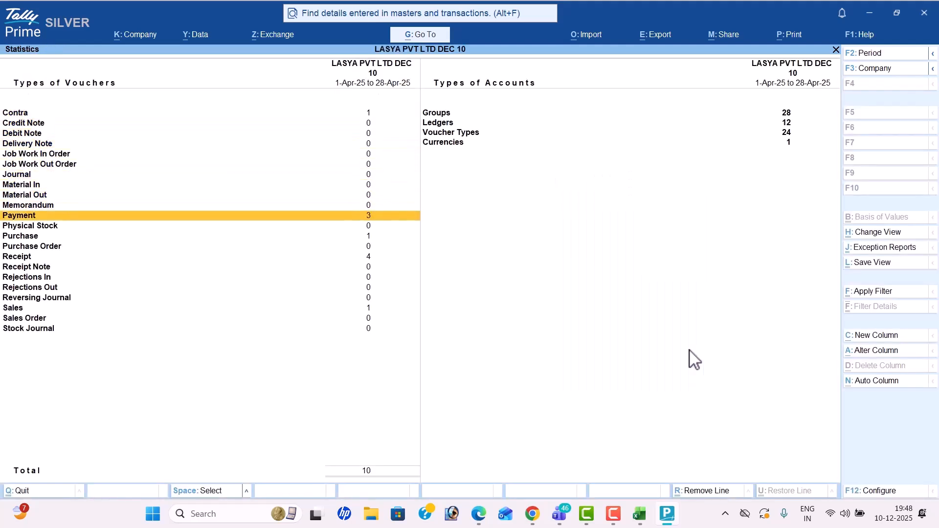
pyautogui.press('Down')
pyautogui.press('Down')
pyautogui.press('Down')
pyautogui.press('Down')
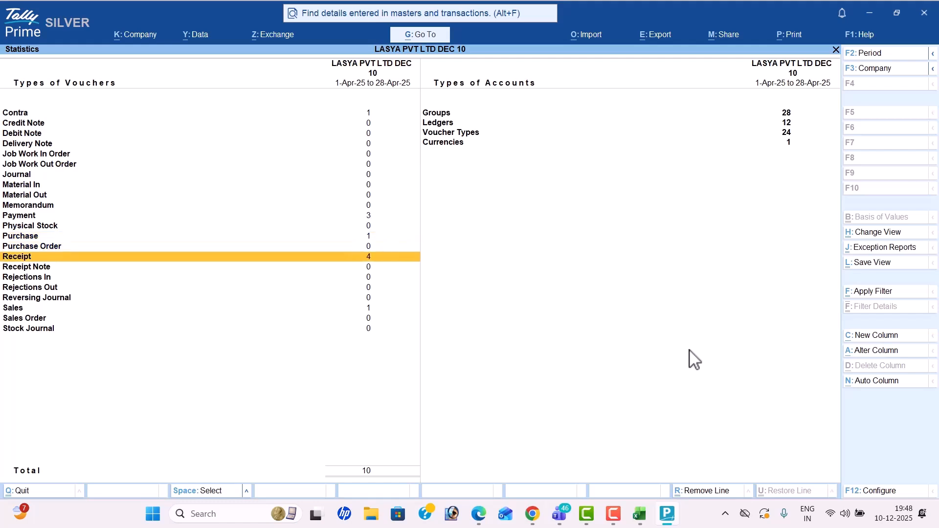
pyautogui.press('Down')
pyautogui.press('Down')
pyautogui.press('Down')
pyautogui.press('Down')
pyautogui.press('Down')
pyautogui.press('Right')
pyautogui.press('Up')
pyautogui.press('Up')
pyautogui.press('Up')
pyautogui.press('Down')
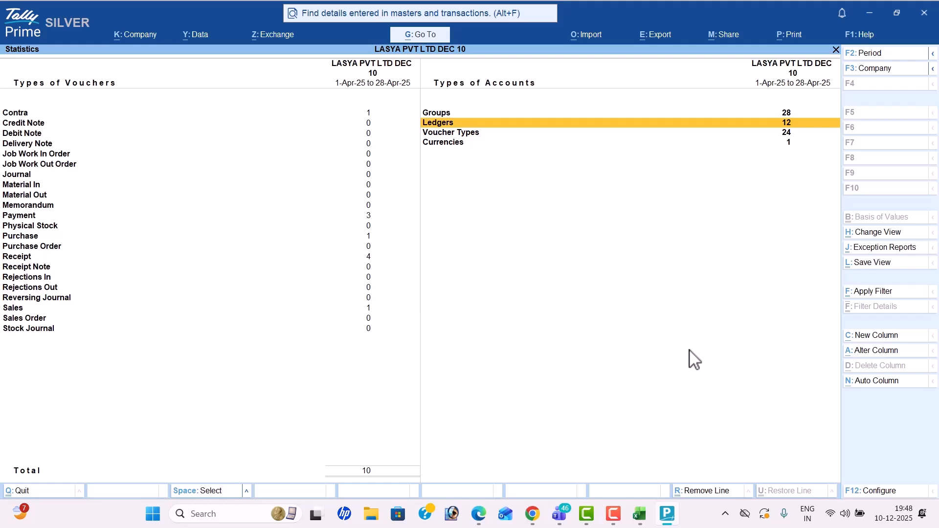
pyautogui.press('Down')
pyautogui.press('Down')
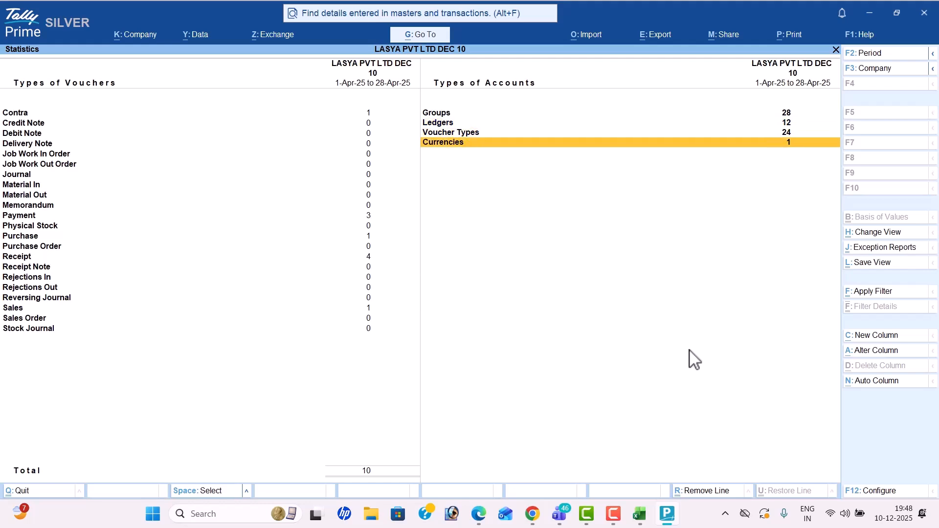
pyautogui.press('Escape')
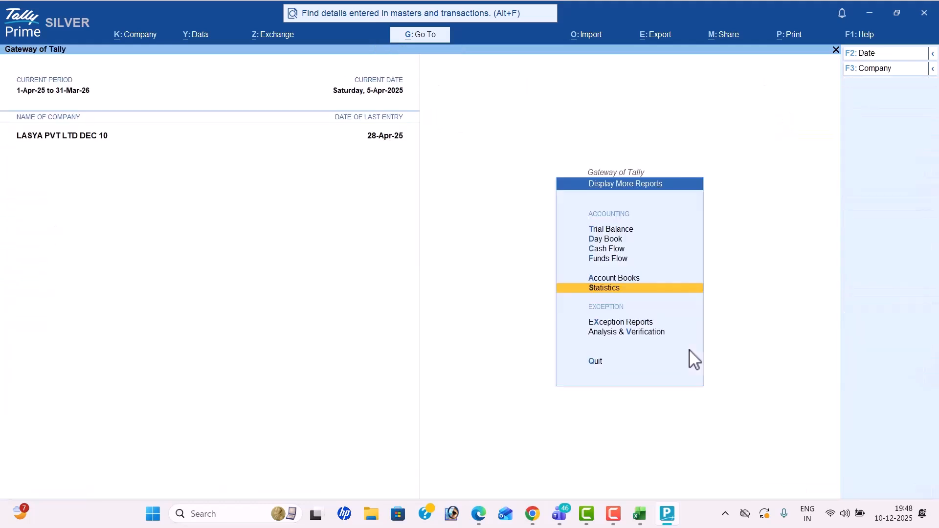
pyautogui.press('Escape')
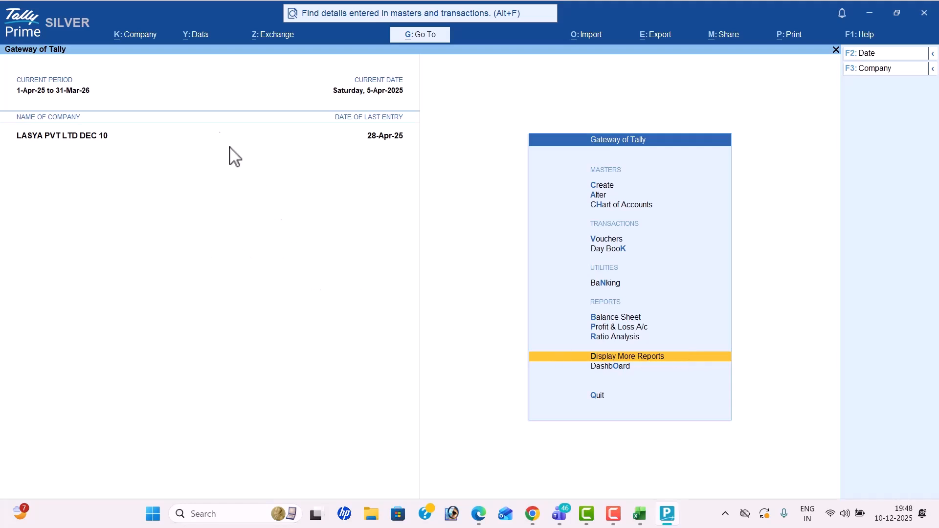
# Step: Start a new company in TallyPrime, then make the MIS REPORTS entry in Excel cell C9 red
pyautogui.click(146, 36)
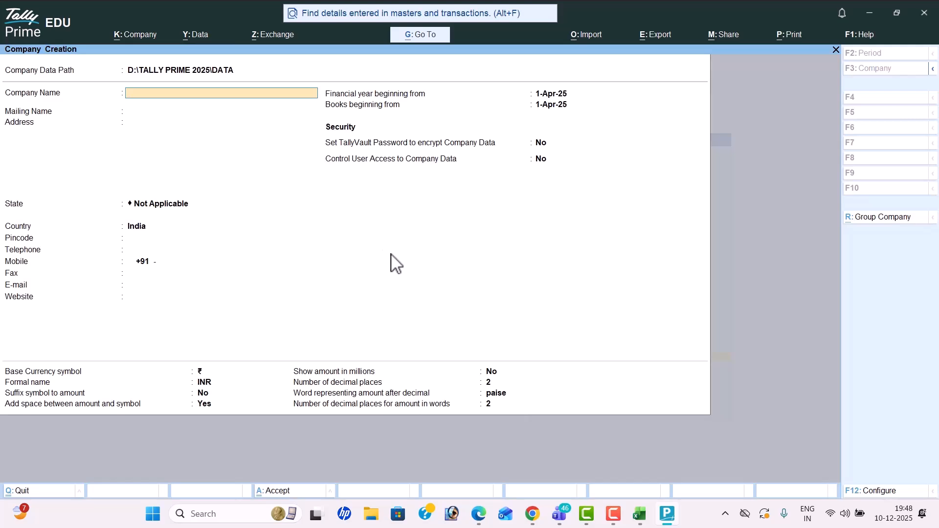
pyautogui.hotkey('alt', 'Tab')
pyautogui.hotkey('alt', 'Tab')
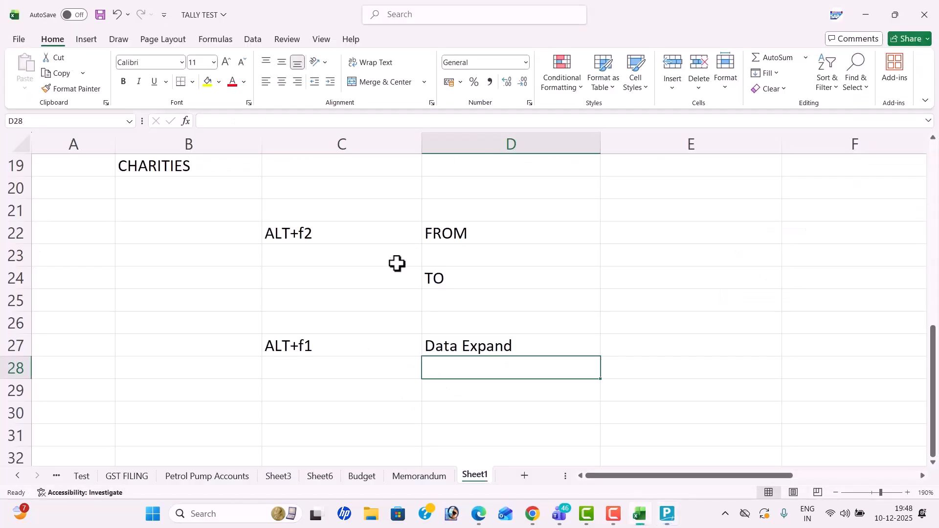
pyautogui.scroll(5, 331, 291)
pyautogui.click(210, 296)
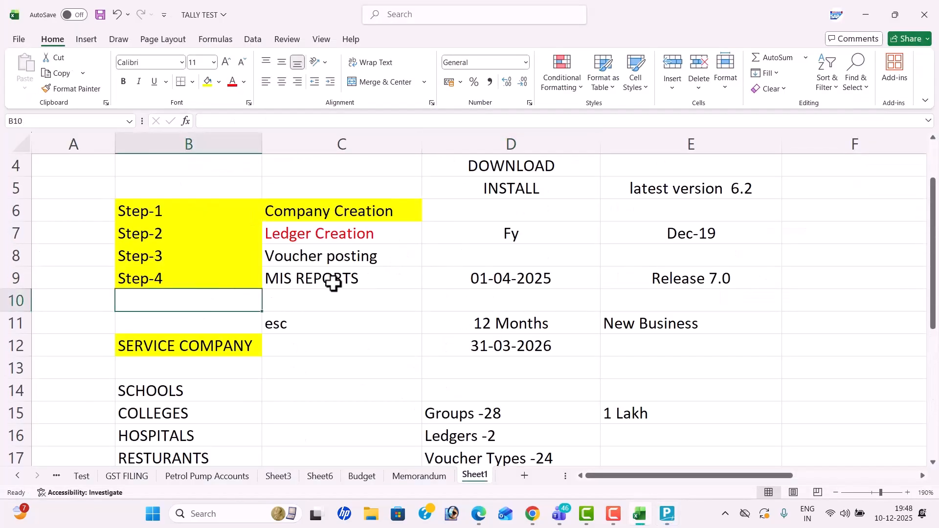
pyautogui.click(333, 281)
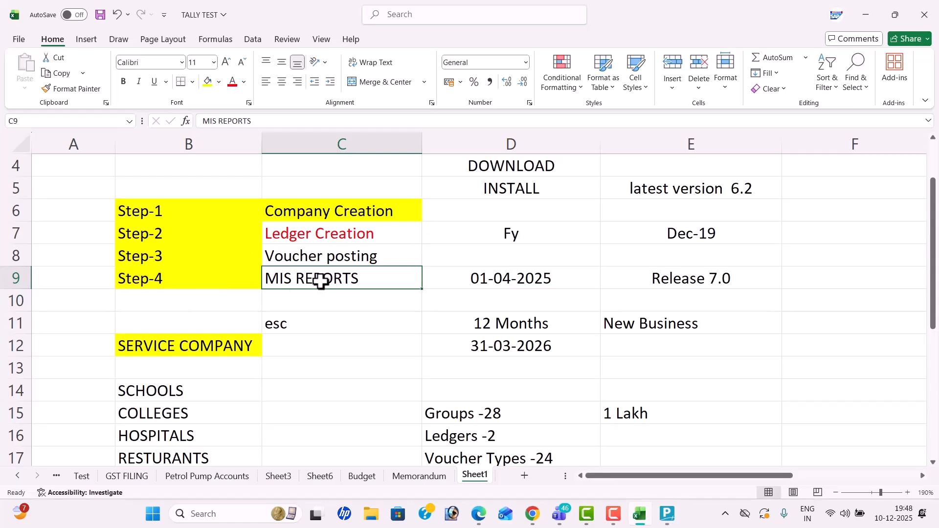
pyautogui.click(234, 84)
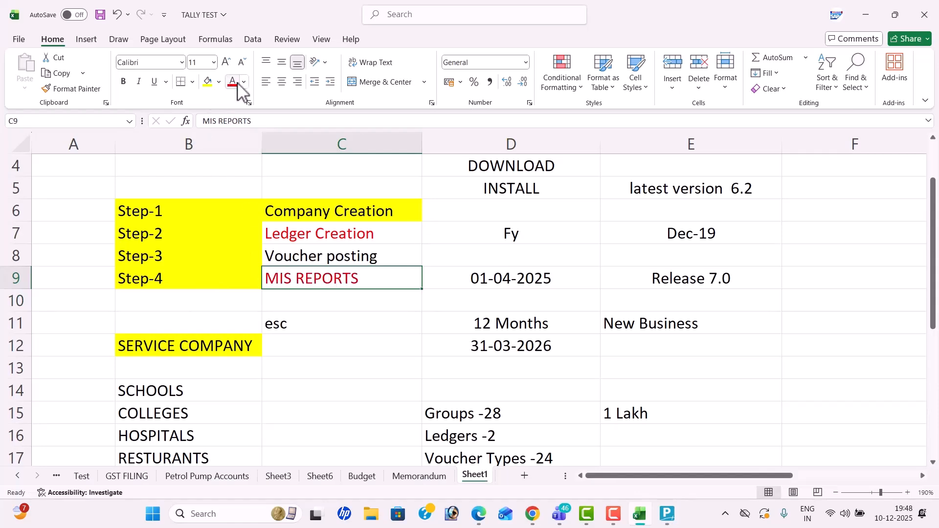
# Step: Select C8 and switch over to the Karthik IT Solutions problem PDF
pyautogui.click(417, 260)
pyautogui.hotkey('alt', 'Tab')
pyautogui.hotkey('alt', 'Tab')
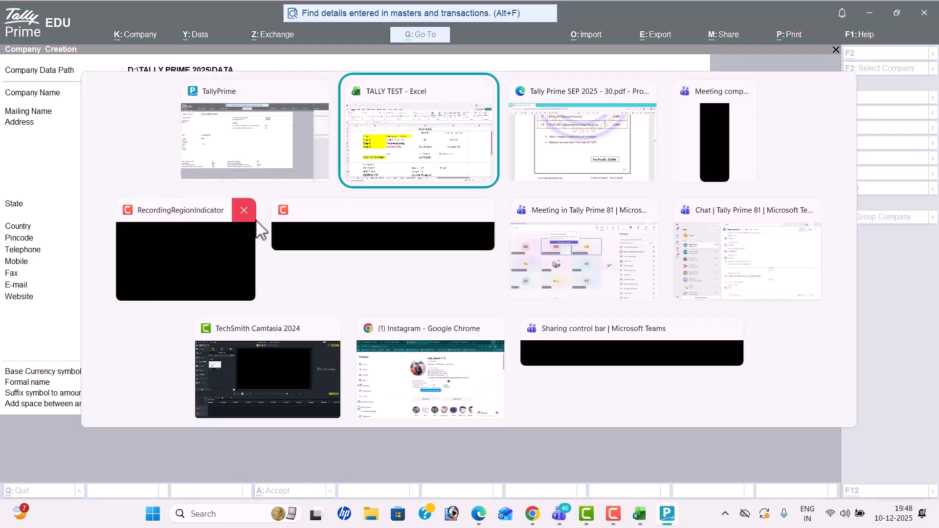
pyautogui.hotkey('alt', 'Tab')
# Step: Create company 'Karthik It Solutons' with state Andhra Pradesh, accepting the remaining default details
pyautogui.scroll(-5, 272, 283)
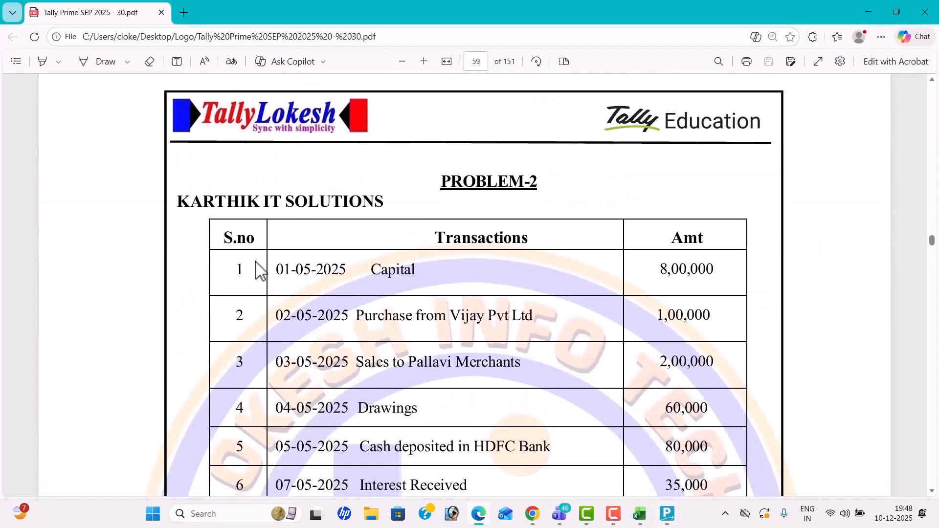
pyautogui.hotkey('alt', 'Tab')
pyautogui.write('Ka')
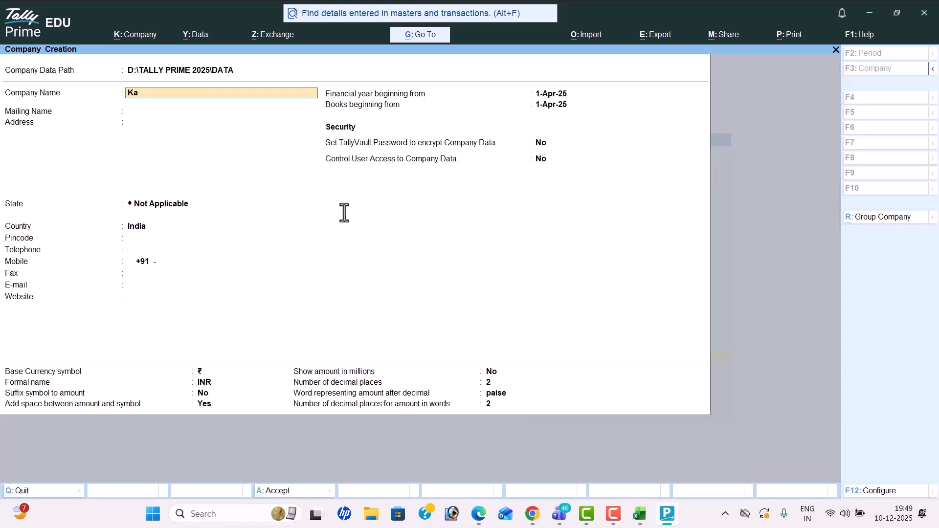
pyautogui.write('rthik It Soluto')
pyautogui.press('Return')
pyautogui.press('Return')
pyautogui.press('Return')
pyautogui.press('Down')
pyautogui.press('Down')
pyautogui.press('Return')
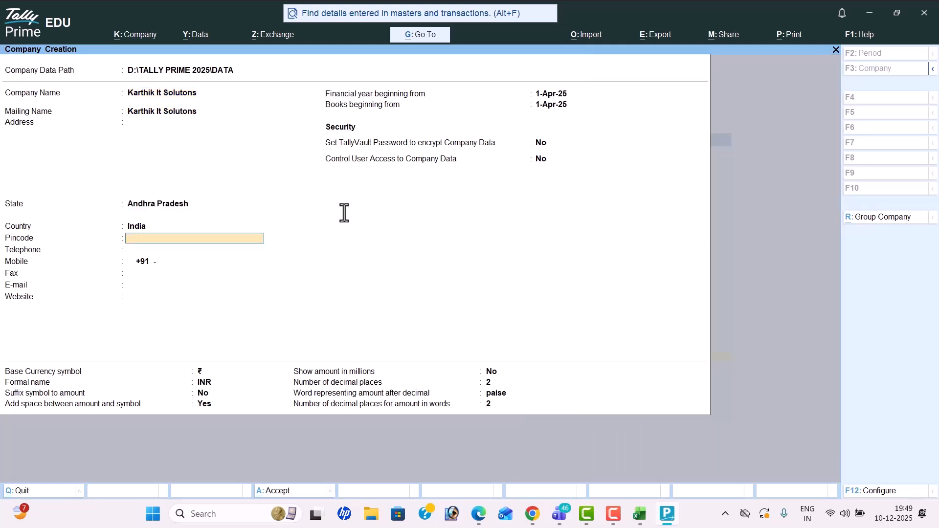
pyautogui.press('Return')
pyautogui.press('Return')
pyautogui.press('Return')
pyautogui.press('Return')
pyautogui.press('Return')
pyautogui.press('Return')
pyautogui.press('Return')
pyautogui.press('Return')
pyautogui.press('Return')
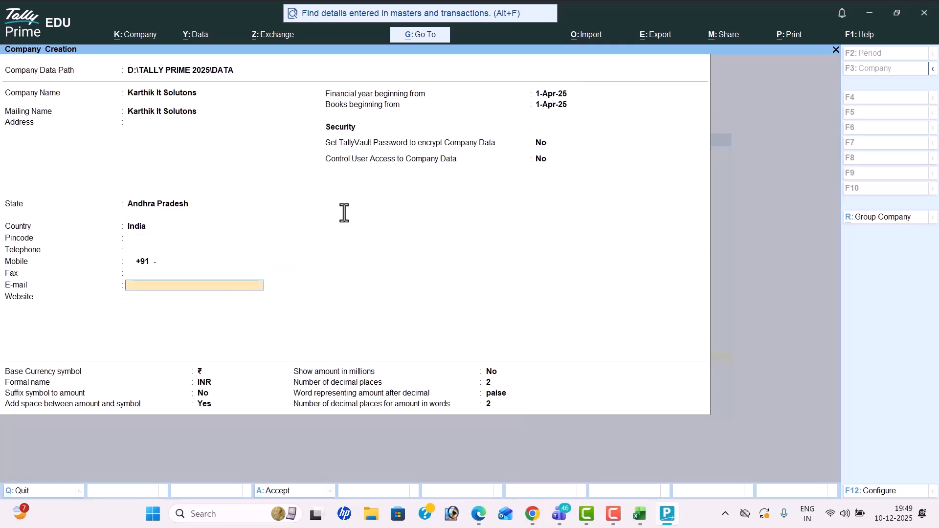
pyautogui.press('Return')
pyautogui.press('Return')
pyautogui.press('Return')
pyautogui.press('Return')
pyautogui.press('Return')
pyautogui.press('Return')
pyautogui.press('Return')
pyautogui.press('Return')
pyautogui.press('Return')
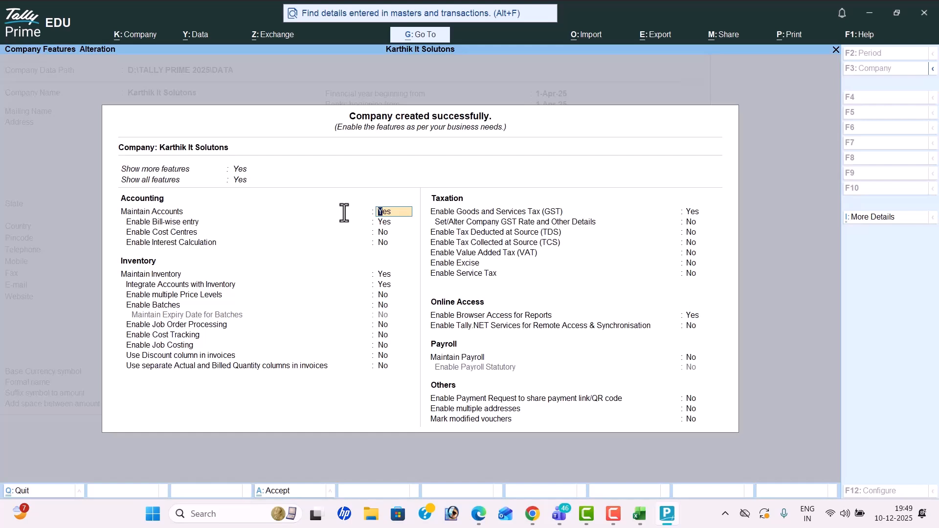
# Step: Set Bill-wise entry, Inventory, GST and Browser Access to No in Company Features and accept
pyautogui.press('Return')
pyautogui.press('n')
pyautogui.press('Return')
pyautogui.press('Return')
pyautogui.press('n')
pyautogui.press('Return')
pyautogui.press('n')
pyautogui.press('Return')
pyautogui.press('Return')
pyautogui.press('Return')
pyautogui.press('Return')
pyautogui.press('Return')
pyautogui.press('n')
pyautogui.press('Return')
pyautogui.press('Return')
pyautogui.press('Return')
pyautogui.press('Return')
pyautogui.press('Return')
pyautogui.press('n')
pyautogui.press('Return')
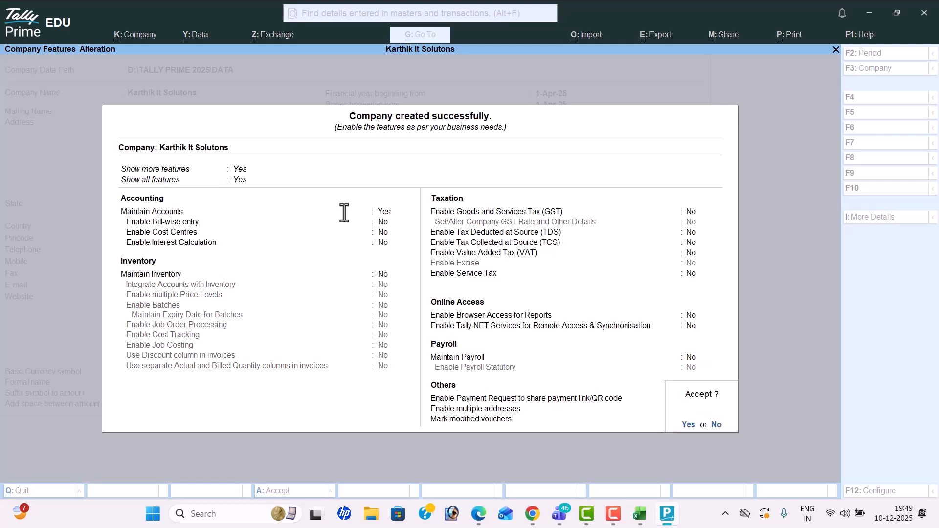
pyautogui.press('Return')
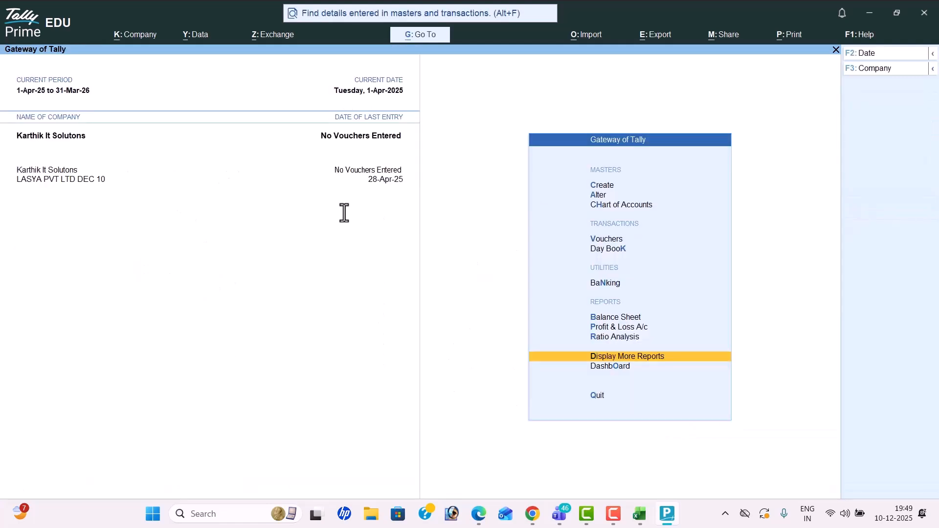
# Step: Browse the Groups, Ledgers and Voucher Types lists in the Chart of Accounts
pyautogui.press('Up')
pyautogui.press('Up')
pyautogui.press('Up')
pyautogui.press('Up')
pyautogui.press('Up')
pyautogui.press('Up')
pyautogui.press('Up')
pyautogui.press('Return')
pyautogui.press('Up')
pyautogui.press('Return')
pyautogui.press('Escape')
pyautogui.press('Return')
pyautogui.press('Escape')
pyautogui.press('Down')
pyautogui.press('Return')
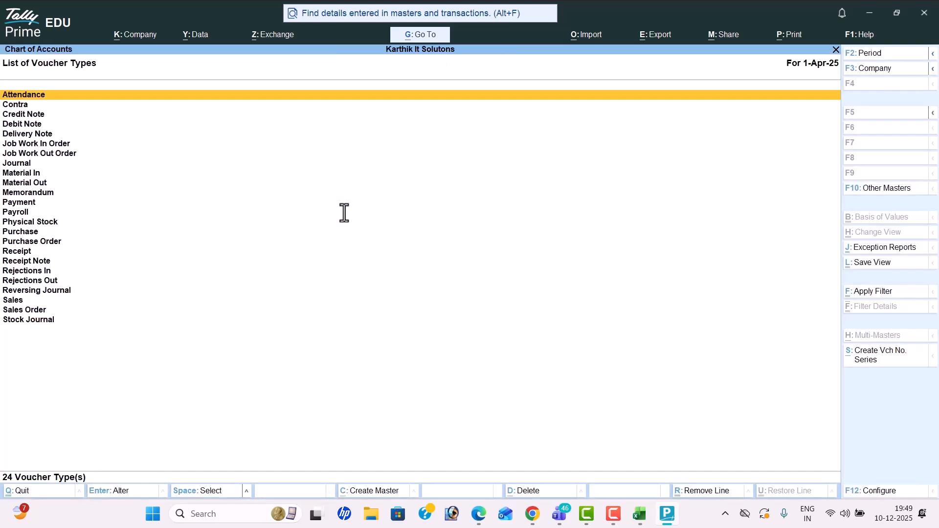
pyautogui.press('Escape')
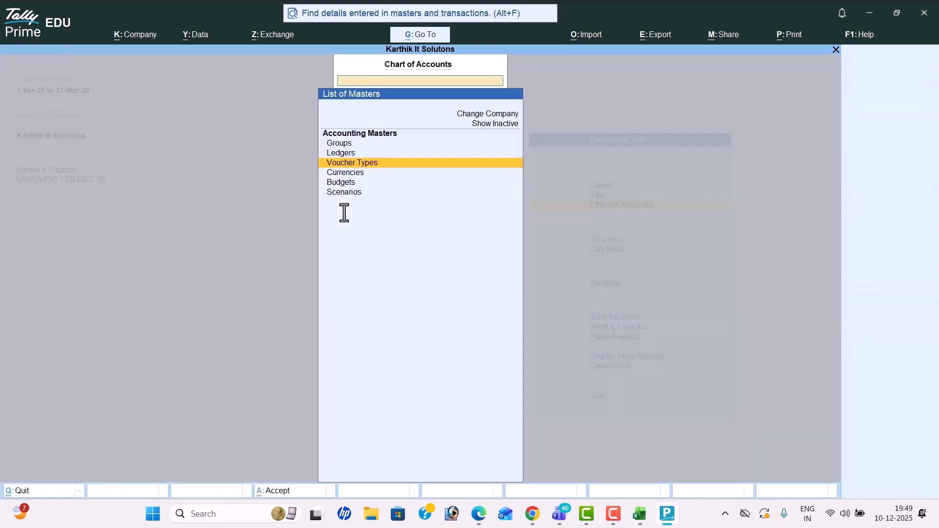
pyautogui.press('Escape')
pyautogui.press('Up')
pyautogui.press('Up')
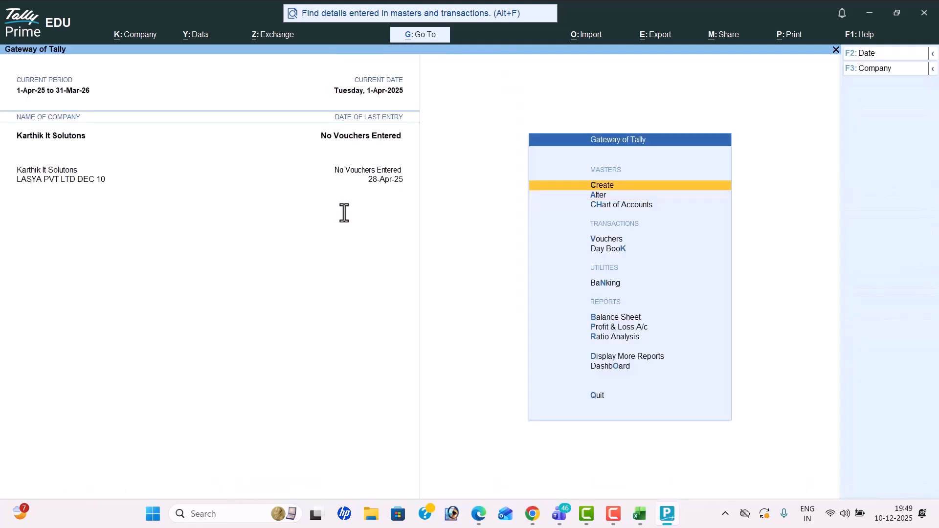
pyautogui.press('Return')
pyautogui.press('Down')
# Step: Scroll the PDF from page 41's journal entries to the end of the PROBLEM-2 table on page 42
pyautogui.hotkey('alt', 'Tab')
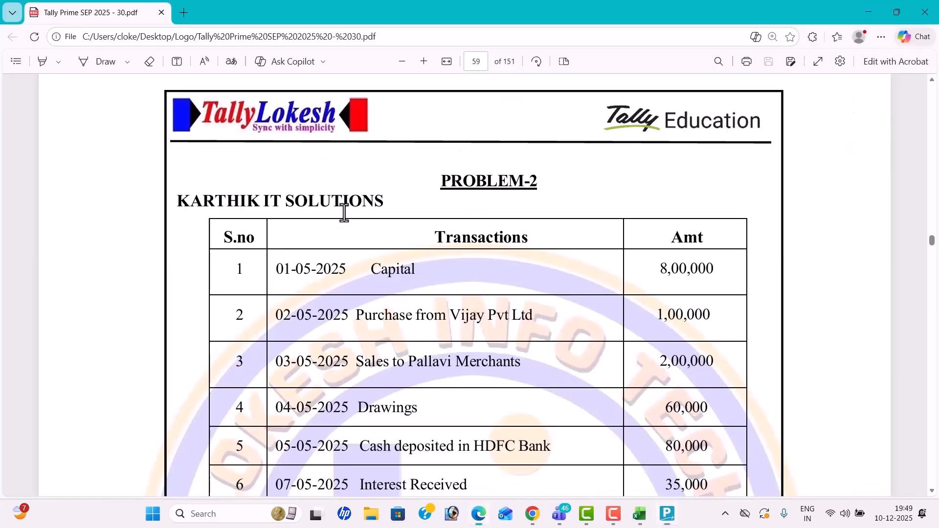
pyautogui.scroll(-3, 442, 254)
pyautogui.scroll(-10, 461, 225)
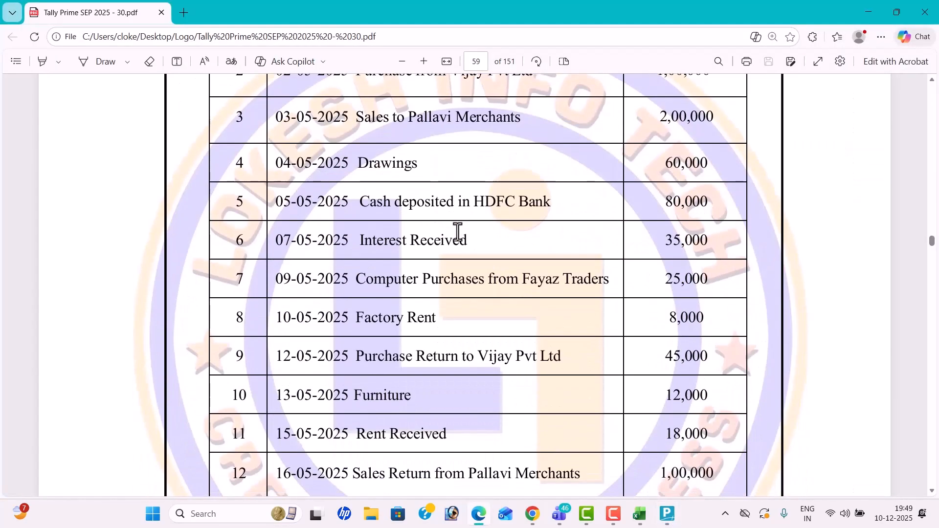
pyautogui.scroll(-18, 458, 232)
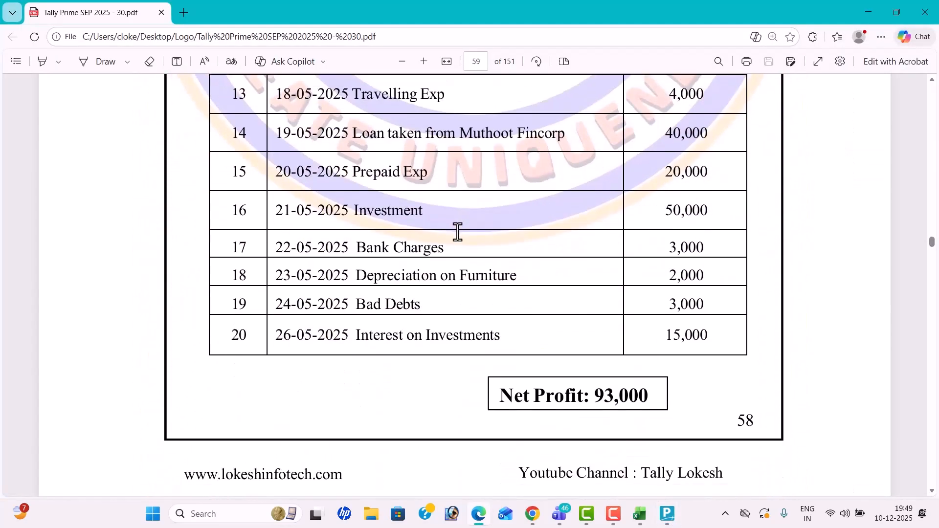
pyautogui.scroll(-20, 457, 232)
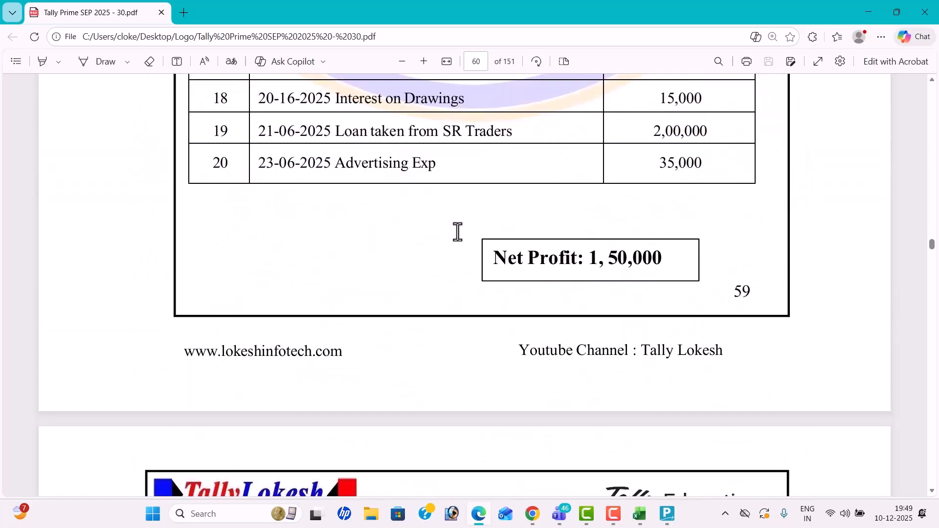
pyautogui.scroll(5, 458, 232)
pyautogui.scroll(20, 457, 232)
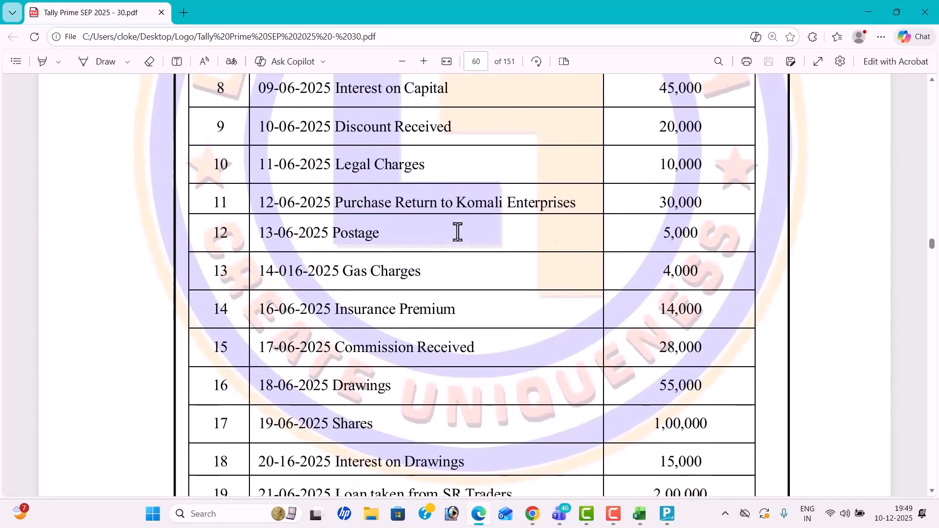
pyautogui.scroll(20, 422, 139)
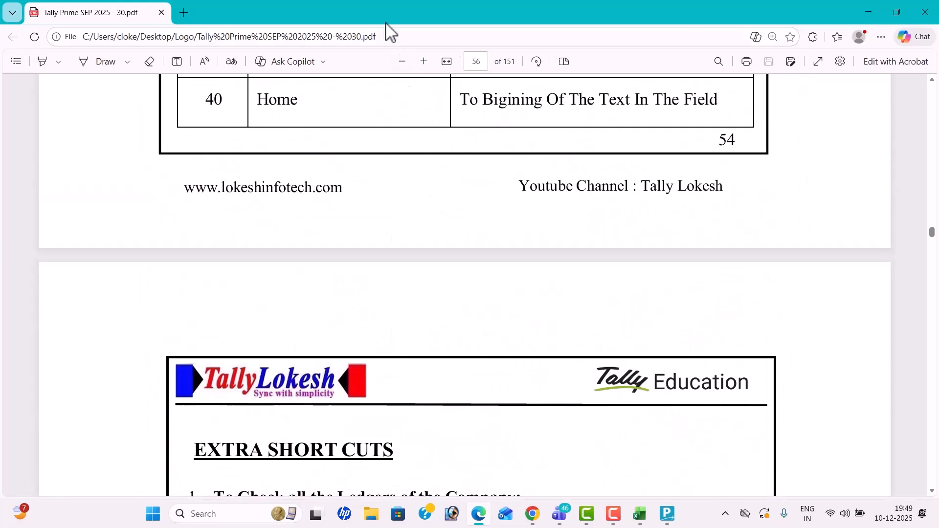
pyautogui.scroll(20, 491, 280)
pyautogui.scroll(20, 492, 247)
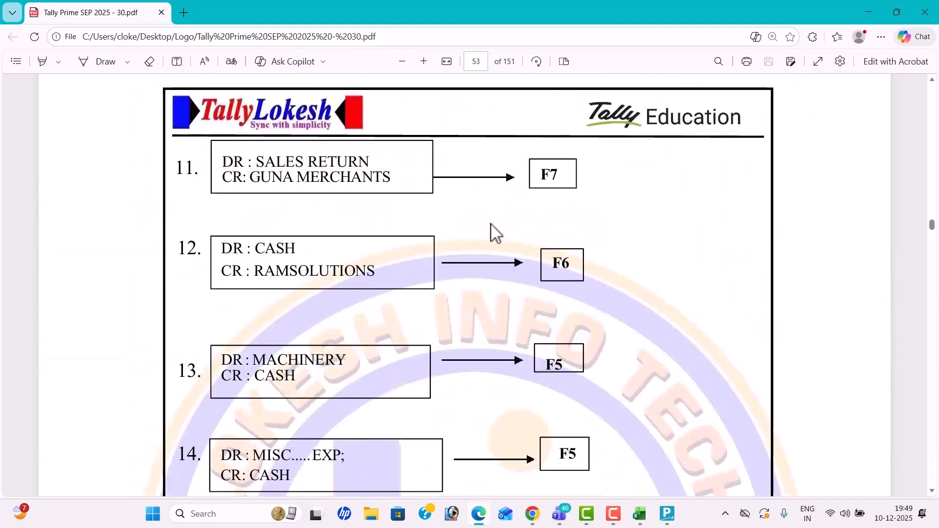
pyautogui.scroll(20, 488, 160)
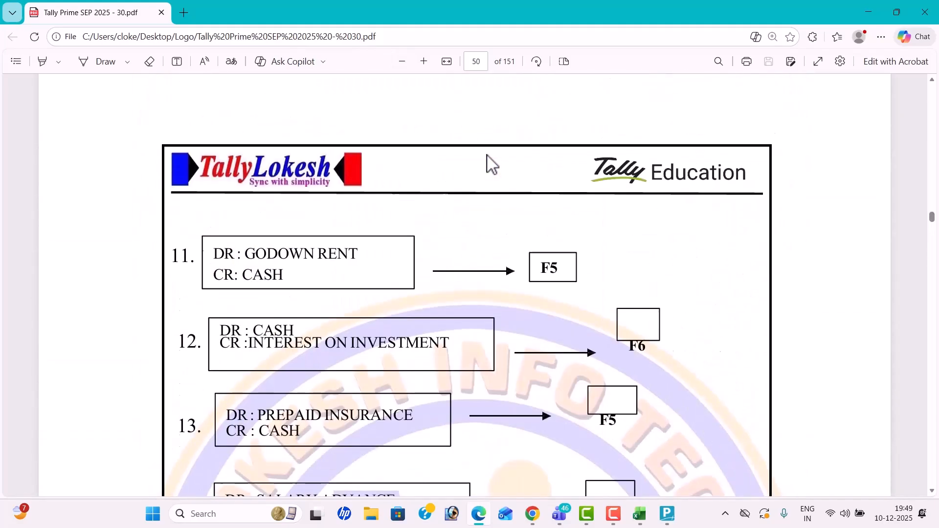
pyautogui.scroll(20, 489, 160)
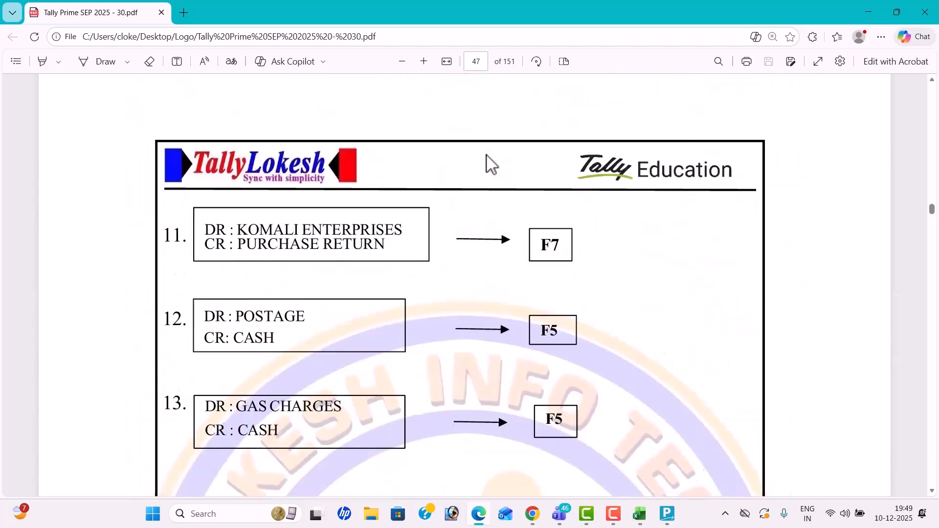
pyautogui.scroll(20, 489, 161)
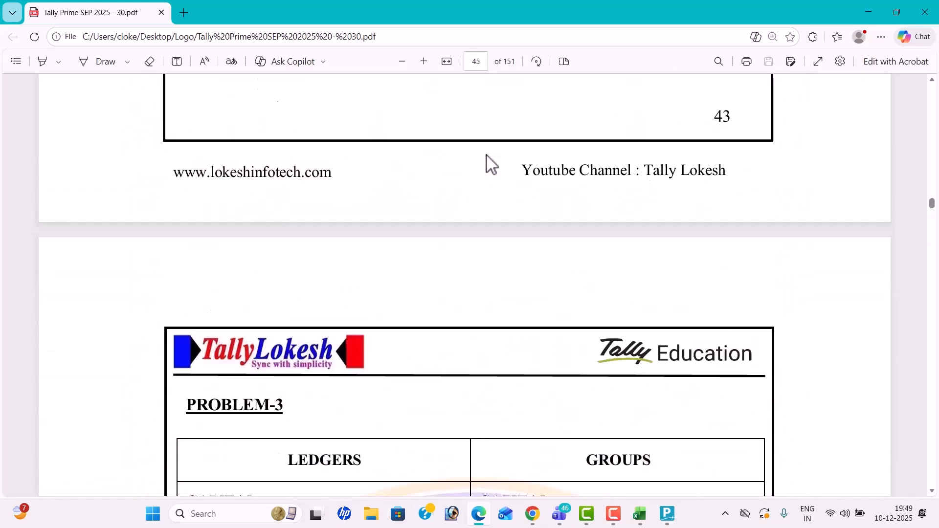
pyautogui.scroll(20, 488, 160)
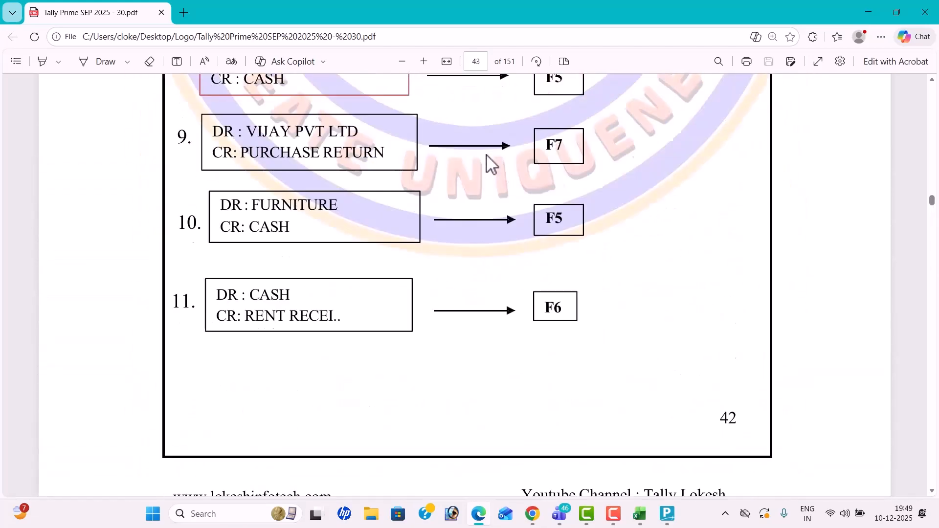
pyautogui.scroll(20, 488, 161)
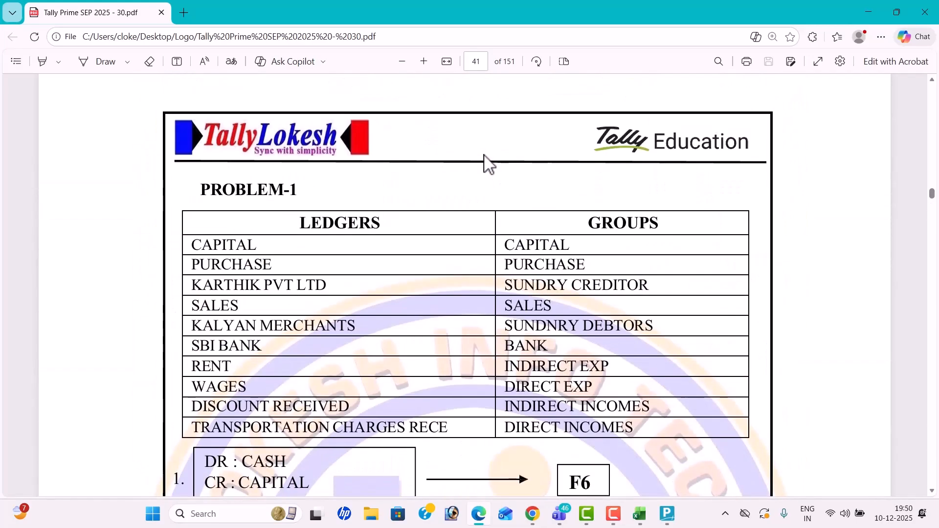
pyautogui.scroll(-3, 486, 163)
pyautogui.scroll(-6, 508, 154)
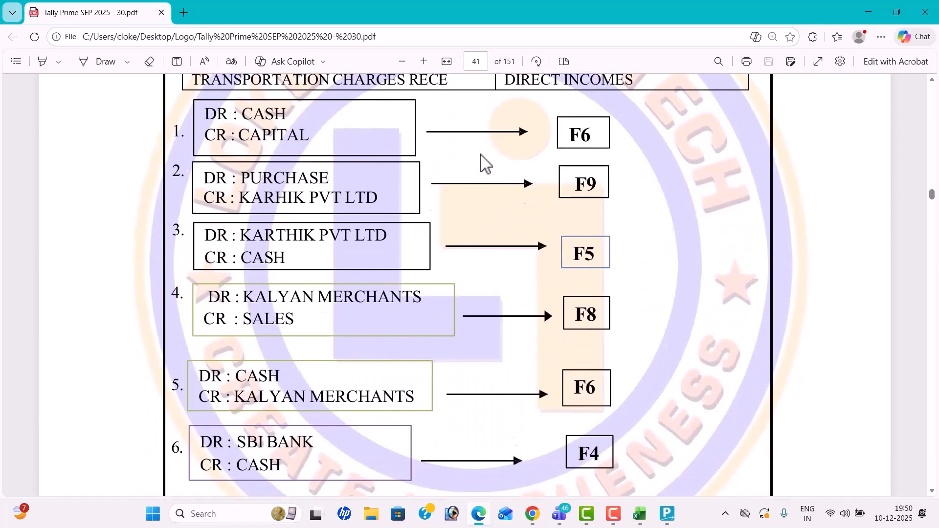
pyautogui.scroll(-3, 561, 238)
pyautogui.scroll(-6, 558, 237)
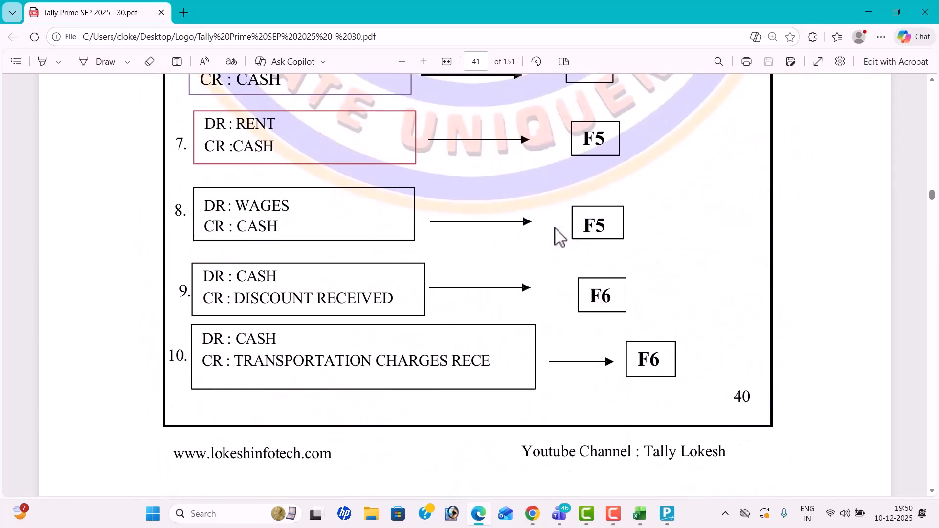
pyautogui.scroll(-10, 570, 252)
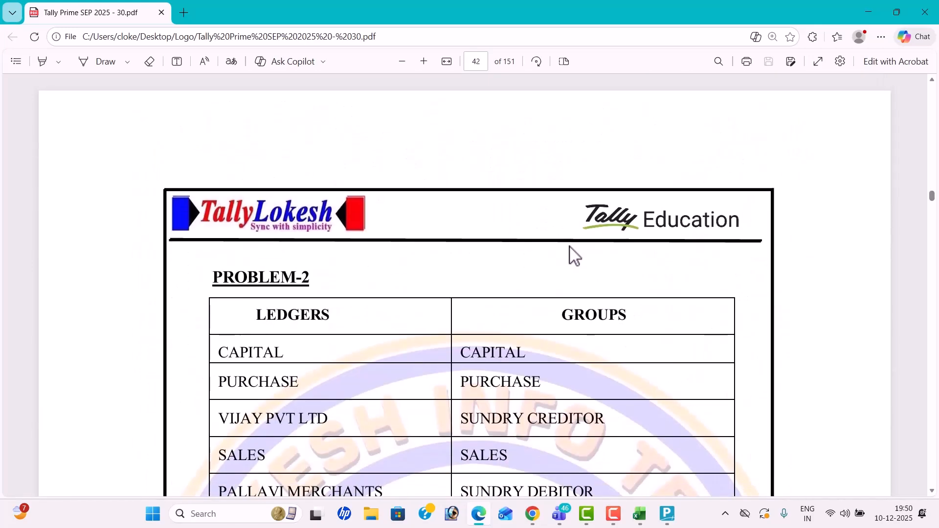
pyautogui.scroll(-15, 573, 254)
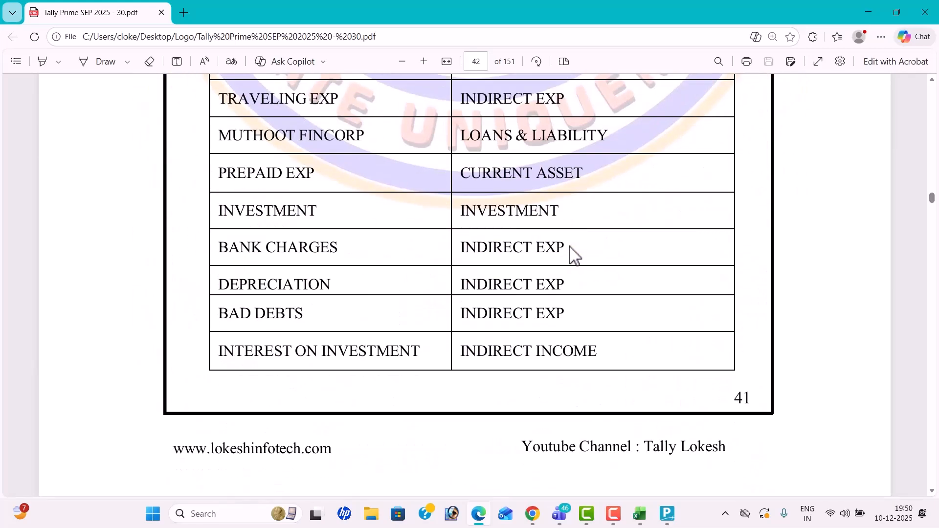
pyautogui.hotkey('alt', 'Tab')
# Step: Review the Teams meeting participants, then switch to the browser showing the Instagram Reels profile
pyautogui.press('Tab')
pyautogui.press('Tab')
pyautogui.press('Tab')
pyautogui.press('Tab')
pyautogui.press('Tab')
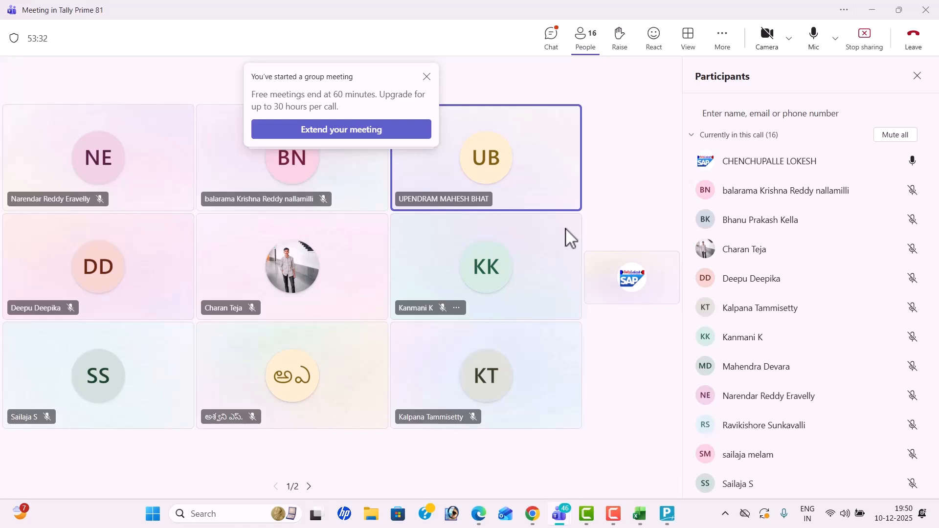
pyautogui.click(610, 525)
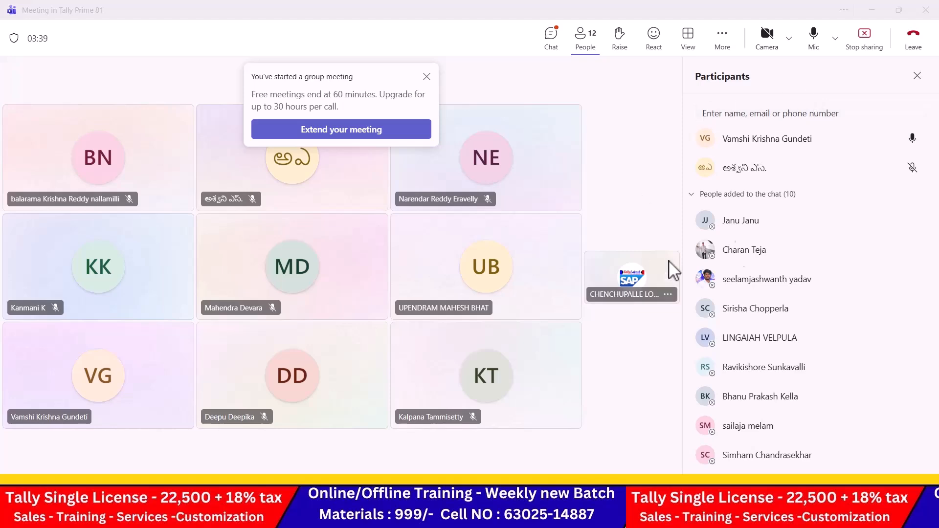
pyautogui.press('super+Tab')
pyautogui.hotkey('alt', 'Tab')
pyautogui.hotkey('alt', 'Tab')
pyautogui.hotkey('alt', 'Tab')
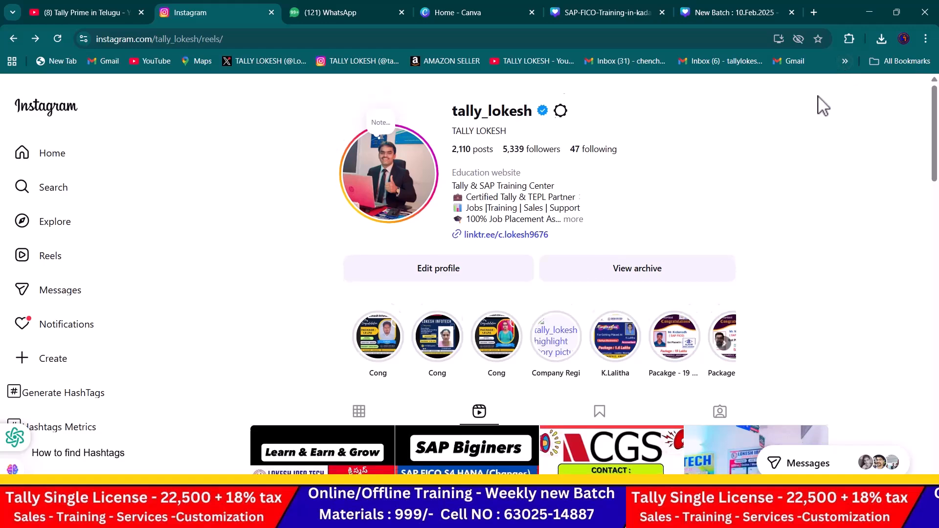
# Step: Scroll far down the training centre's Reels grid to older job-posting and course reels
pyautogui.scroll(-6, 725, 126)
pyautogui.moveTo(820, 219)
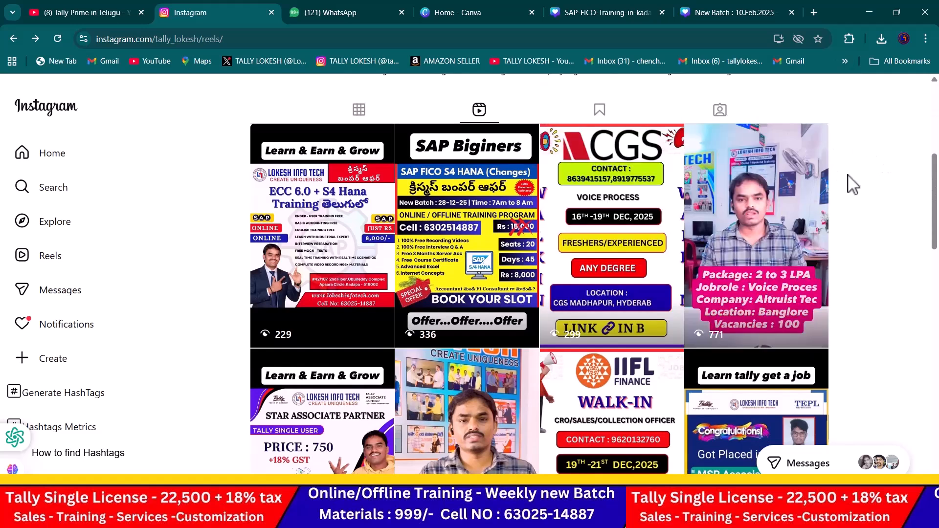
pyautogui.scroll(-3, 853, 185)
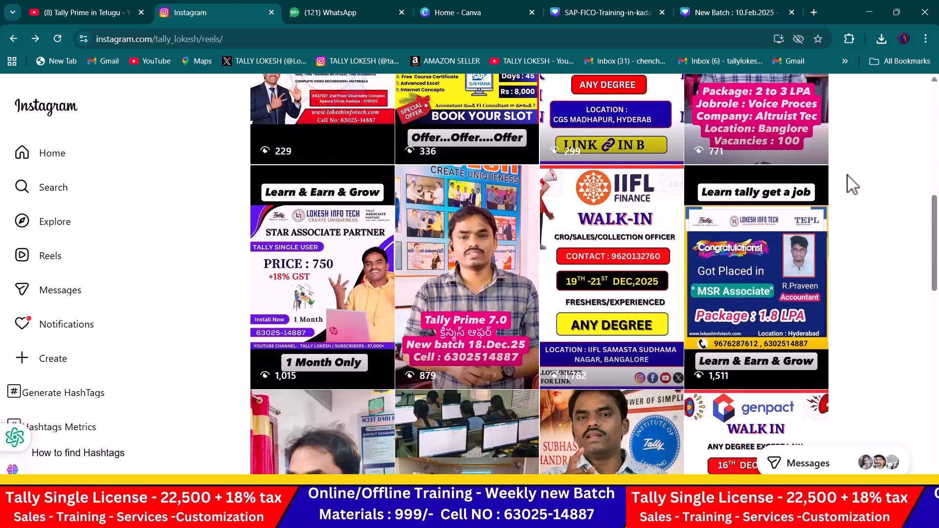
pyautogui.scroll(-3, 853, 184)
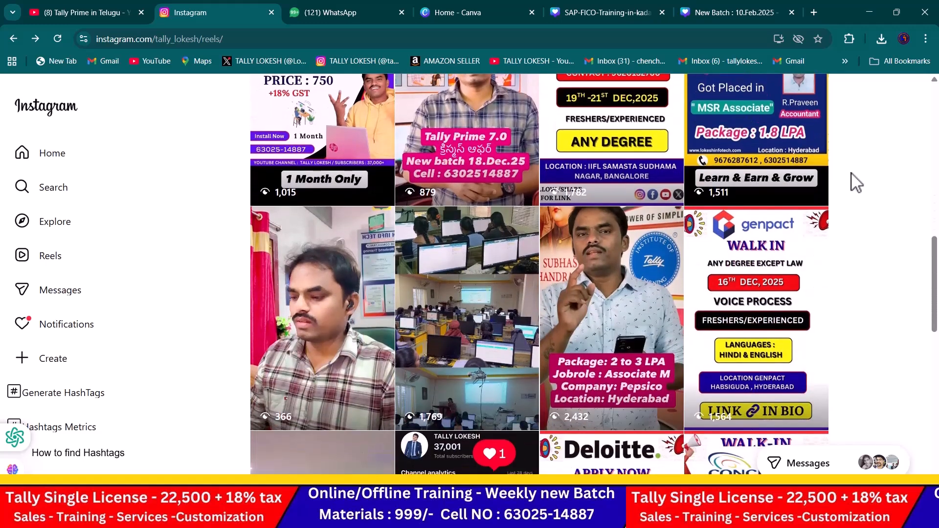
pyautogui.scroll(-5, 856, 183)
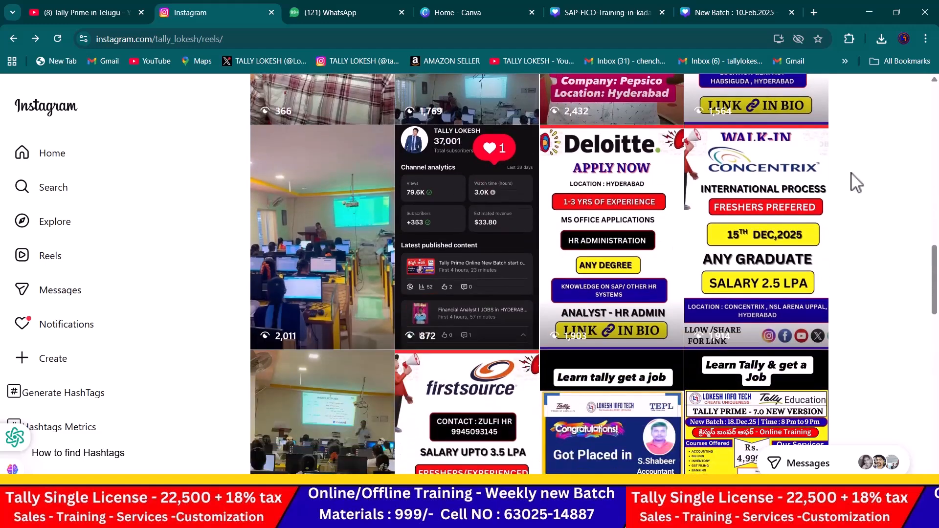
pyautogui.scroll(-3, 856, 183)
pyautogui.scroll(-2, 856, 184)
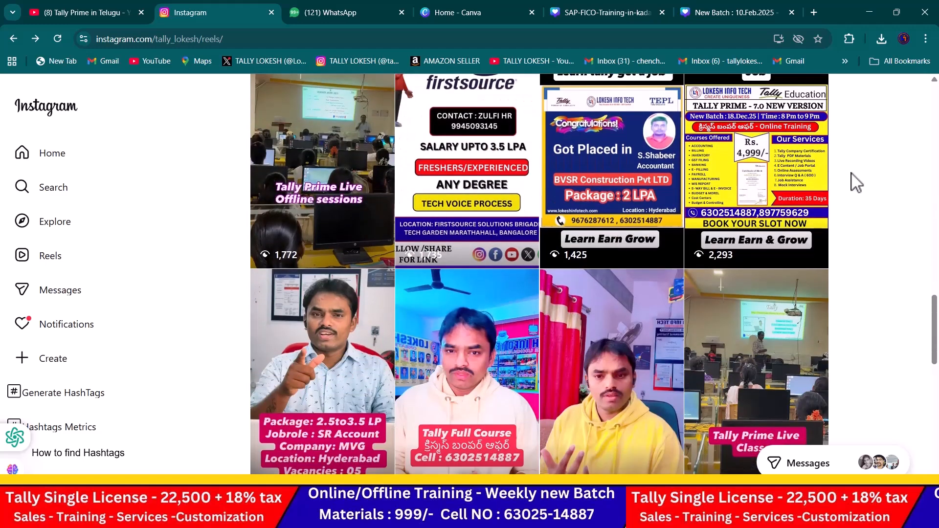
pyautogui.scroll(-1, 855, 183)
pyautogui.scroll(-3, 856, 184)
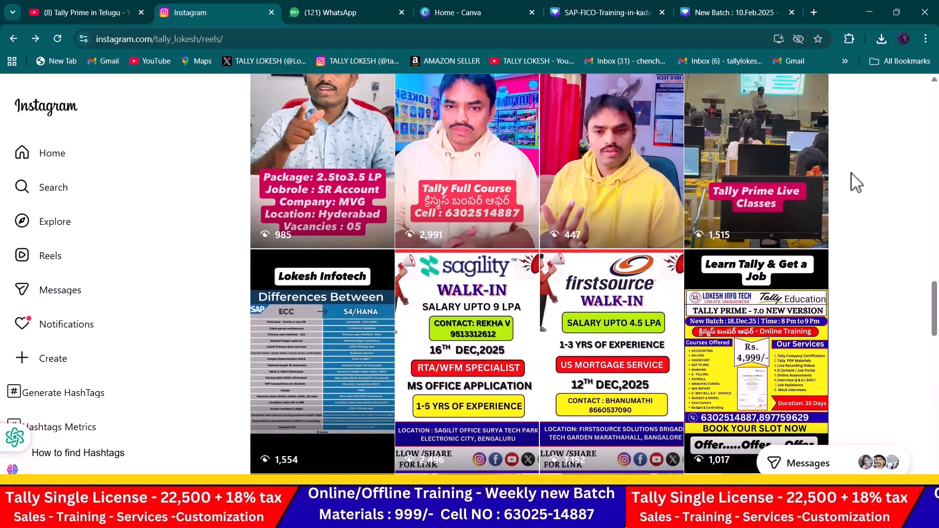
pyautogui.scroll(-2, 855, 184)
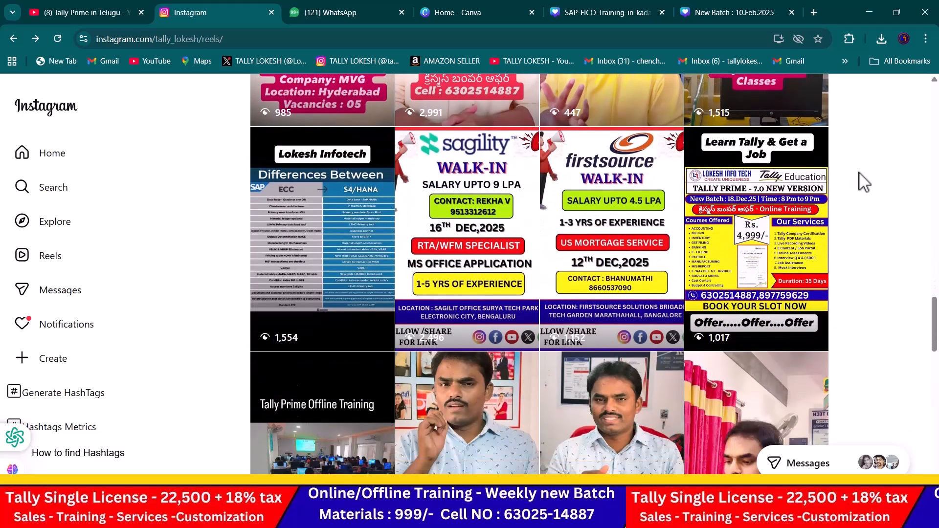
pyautogui.scroll(-3, 864, 182)
pyautogui.scroll(-3, 864, 182)
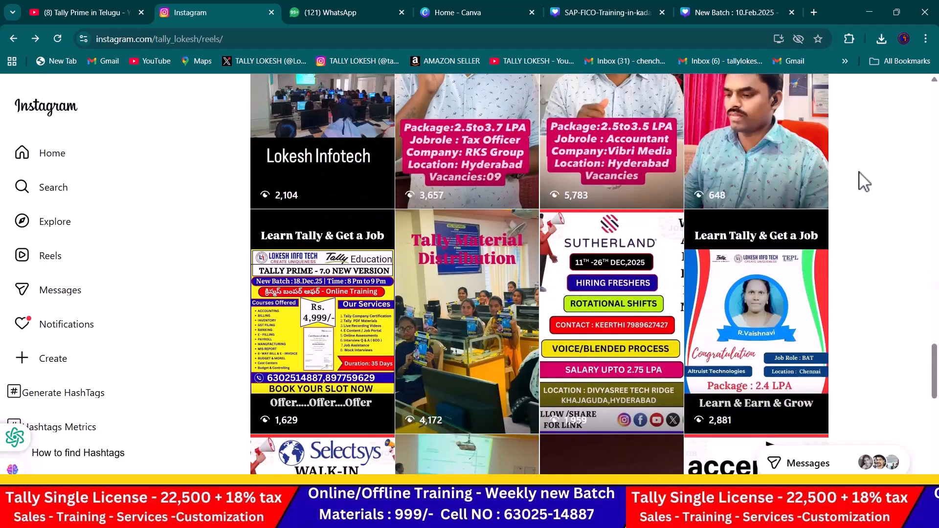
# Step: Switch to the YouTube tab and scroll the Tally Prime in Telugu channel's Videos list
pyautogui.click(89, 12)
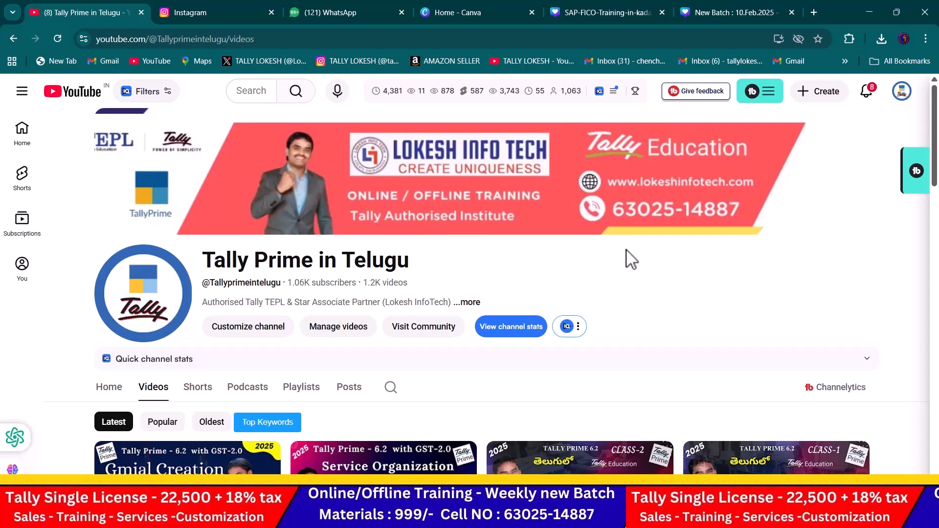
pyautogui.scroll(-5, 631, 262)
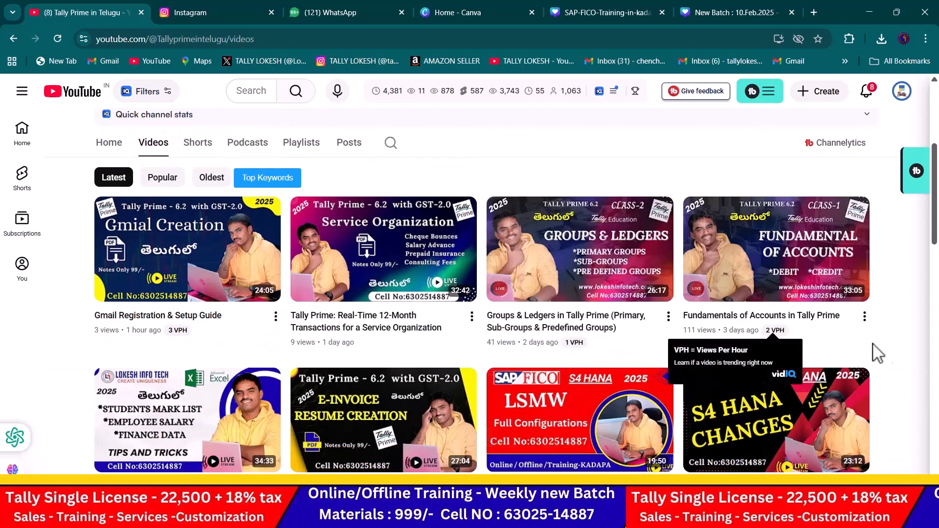
pyautogui.scroll(-5, 899, 356)
# Step: Enter 'New Business' in cell B4 of the TALLY TEST sheet
pyautogui.hotkey('alt', 'Tab')
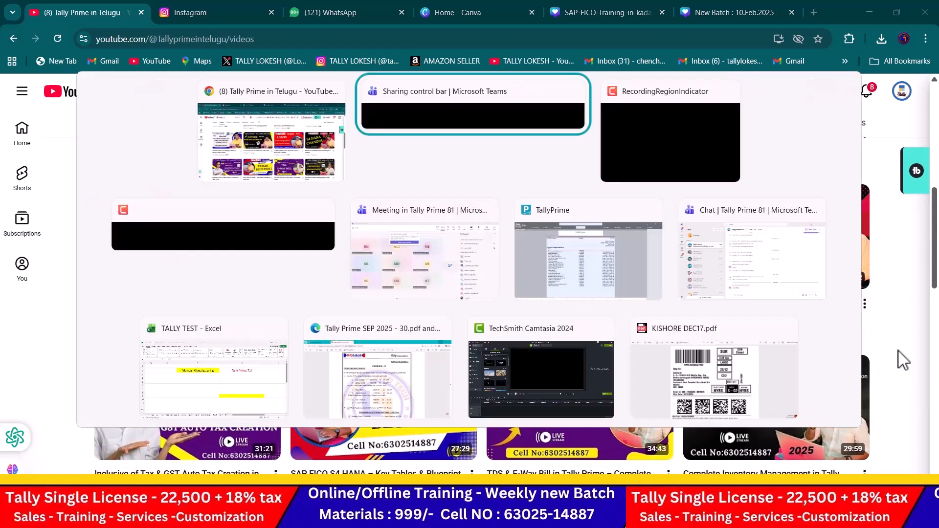
pyautogui.hotkey('alt', 'Tab')
pyautogui.hotkey('alt', 'Tab')
pyautogui.hotkey('alt', 'Tab')
pyautogui.hotkey('alt', 'Tab')
pyautogui.hotkey('alt', 'Tab')
pyautogui.hotkey('alt', 'Tab')
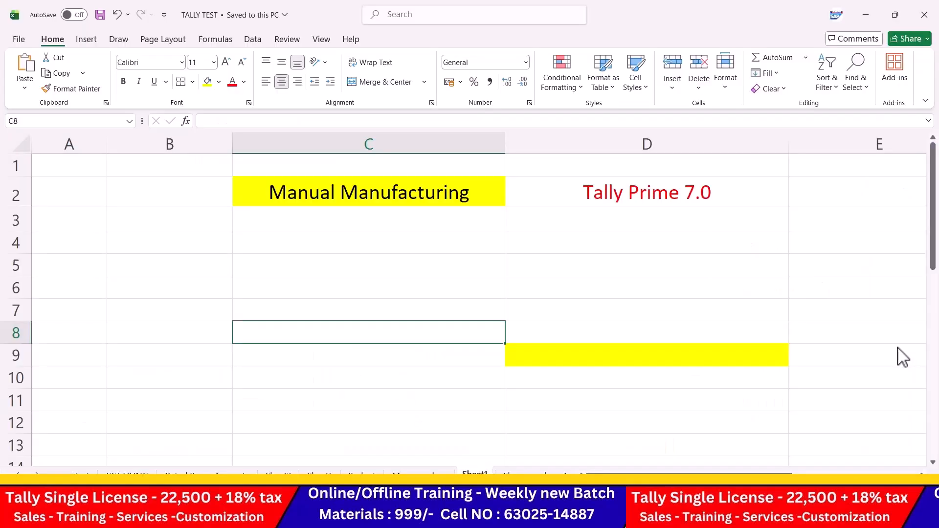
pyautogui.click(182, 249)
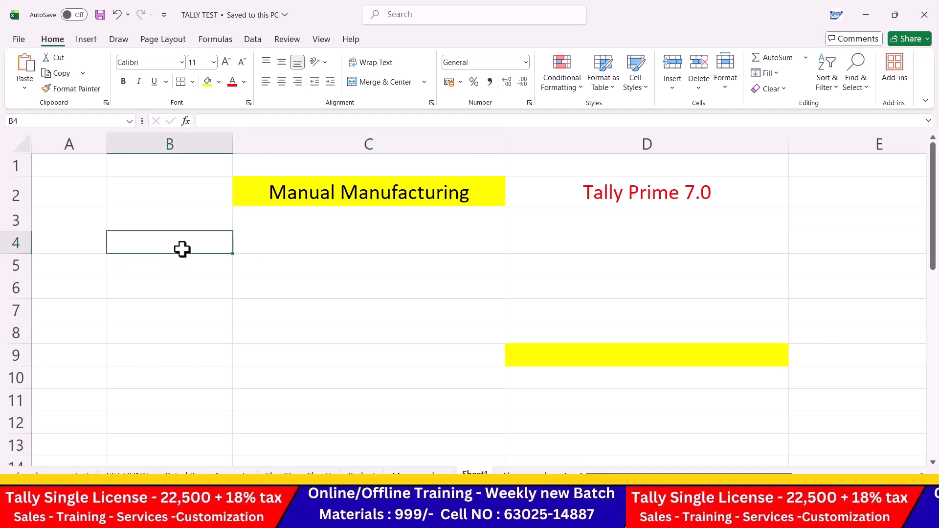
pyautogui.write('new')
pyautogui.press('BackSpace')
pyautogui.press('BackSpace')
pyautogui.press('BackSpace')
pyautogui.write('nw')
pyautogui.press('BackSpace')
pyautogui.press('BackSpace')
pyautogui.write('New Bs')
pyautogui.press('BackSpace')
pyautogui.write('usiness')
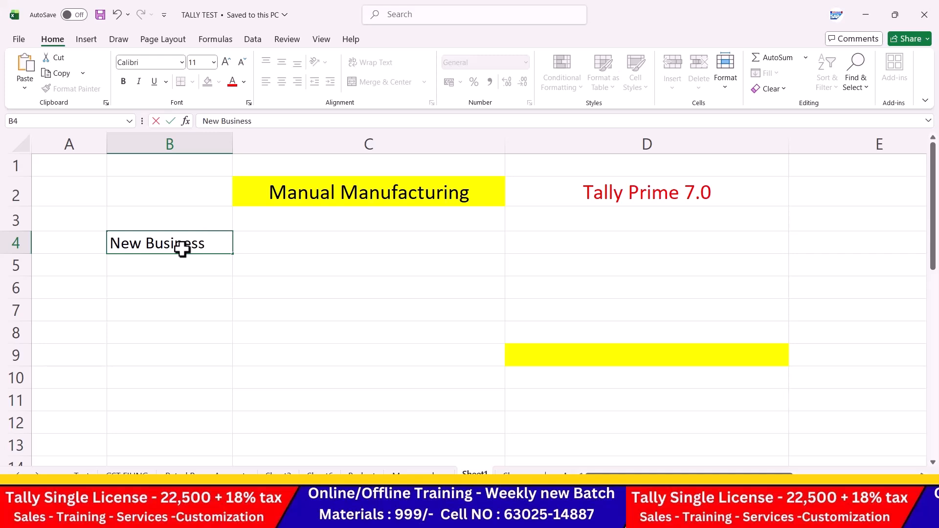
pyautogui.press('Return')
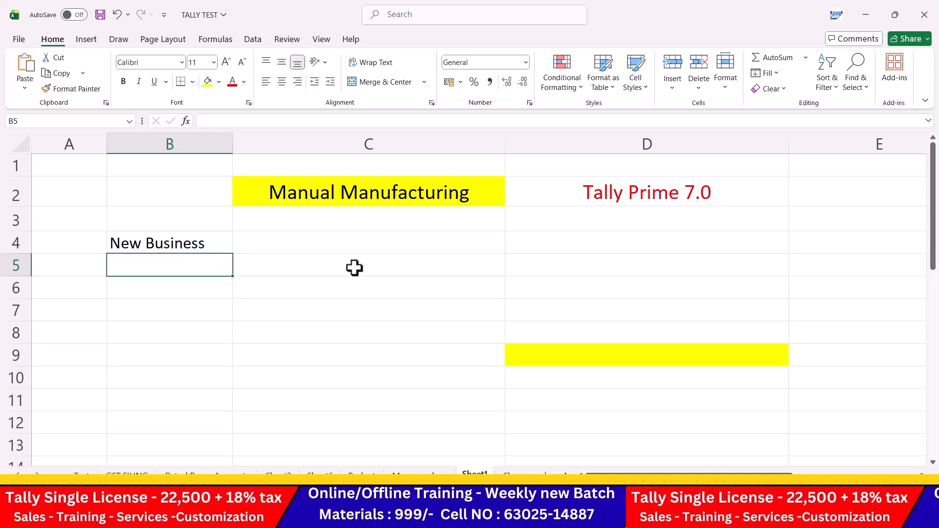
# Step: Enter 'making a product' in cell C4
pyautogui.click(366, 251)
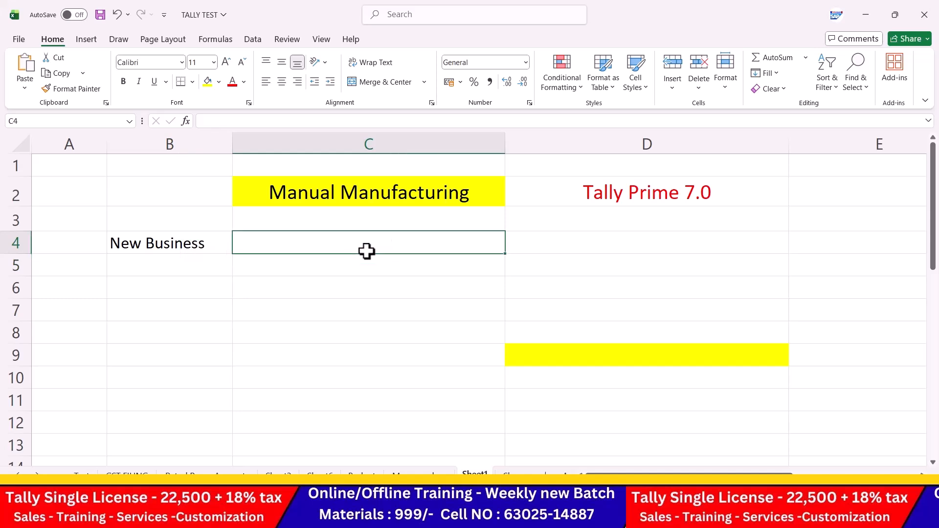
pyautogui.write('making a ')
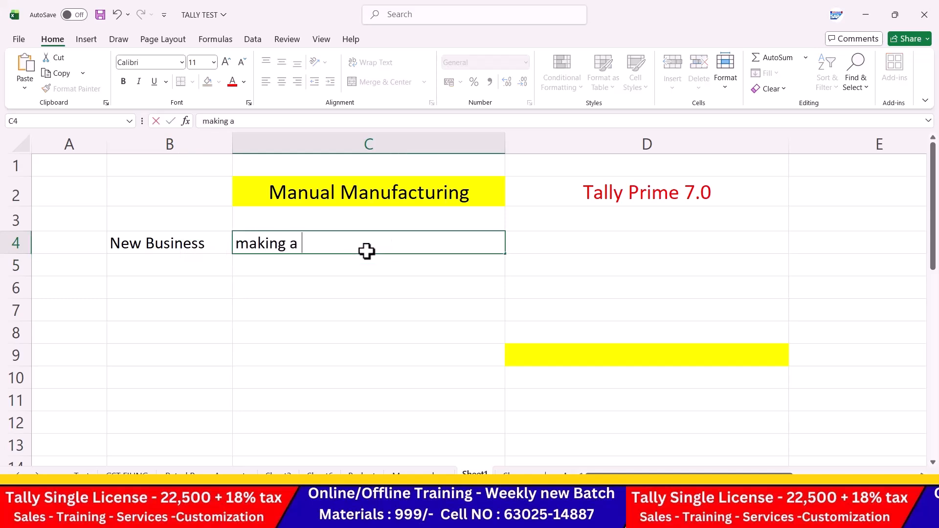
pyautogui.write('product')
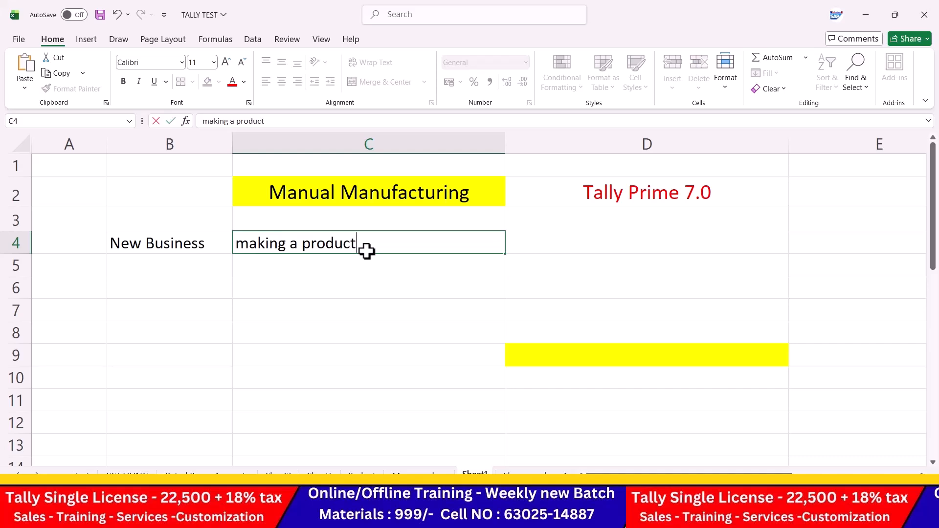
pyautogui.press('Return')
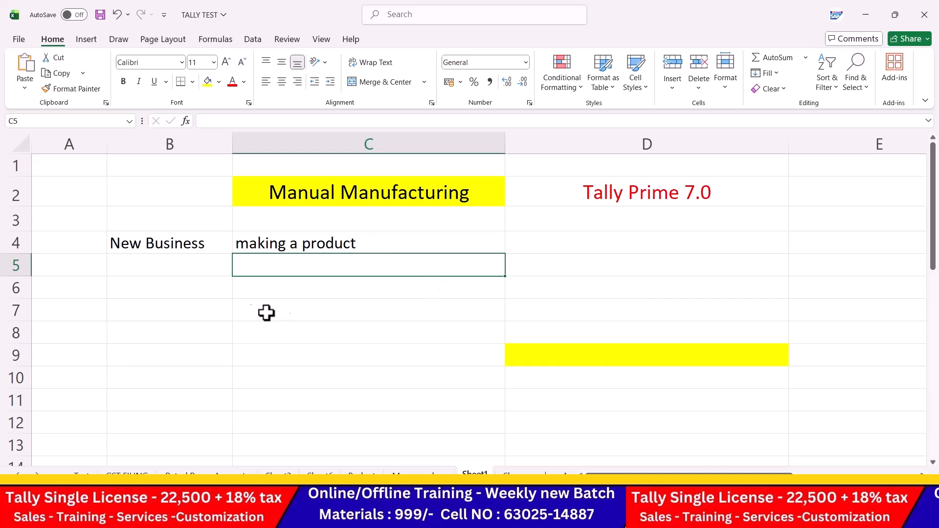
# Step: Enter car company, bike company and laptop company in cells B6 to B8
pyautogui.click(198, 287)
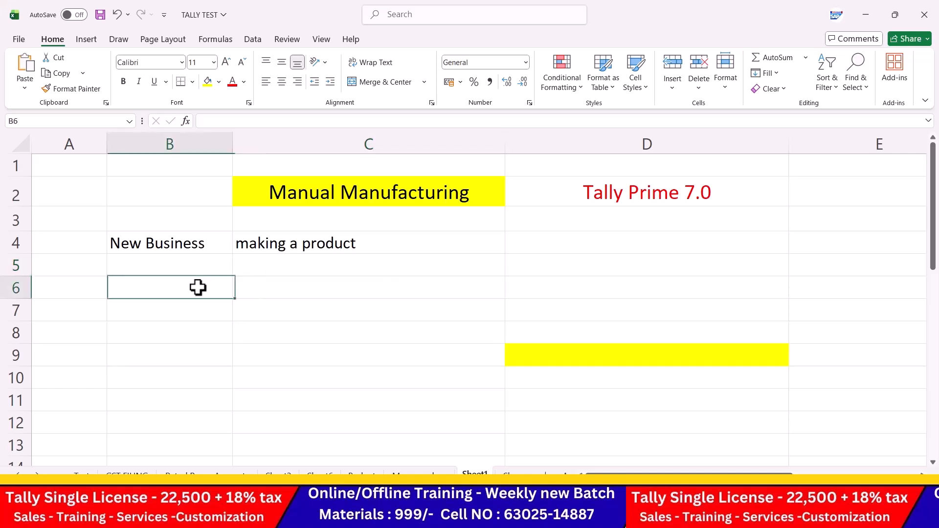
pyautogui.write('car company')
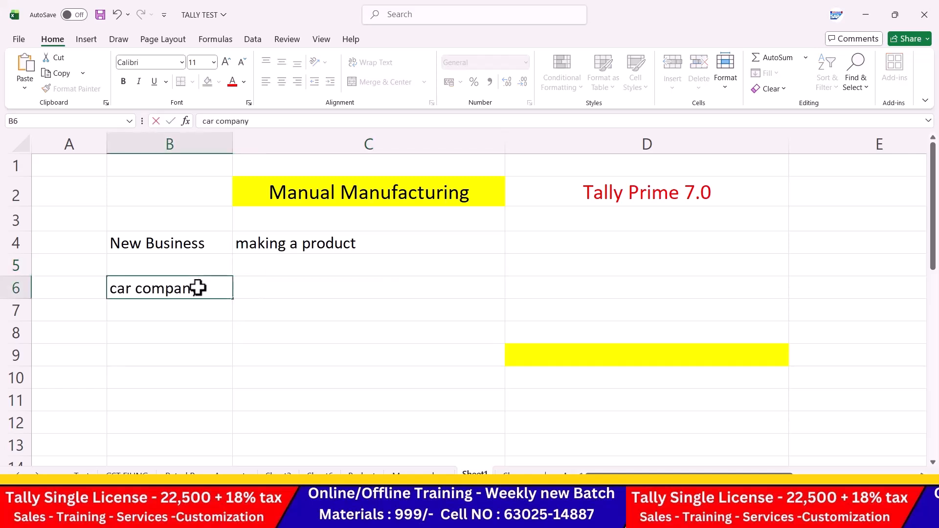
pyautogui.press('Return')
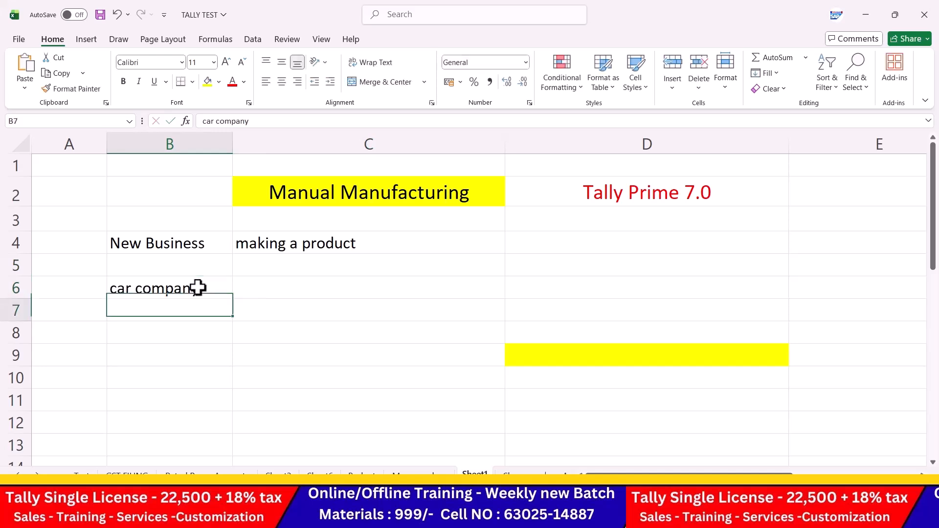
pyautogui.write('bike company')
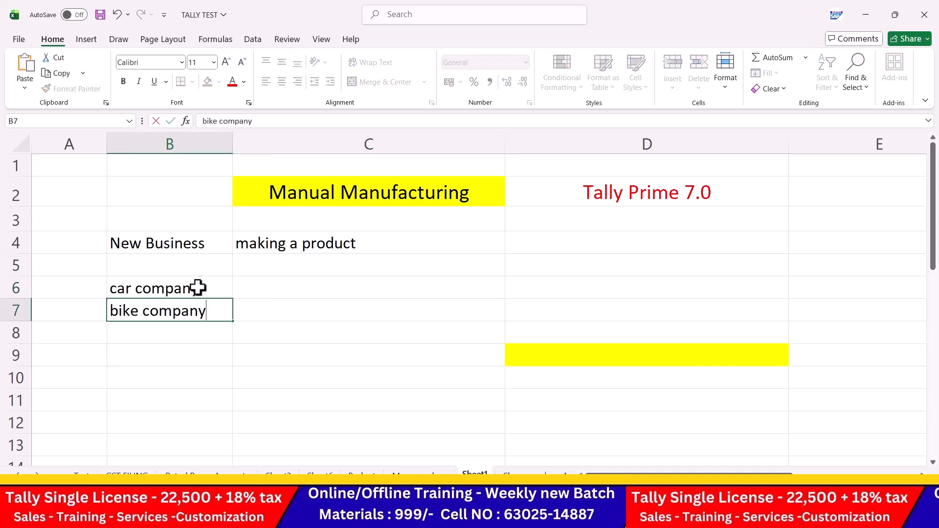
pyautogui.press('Return')
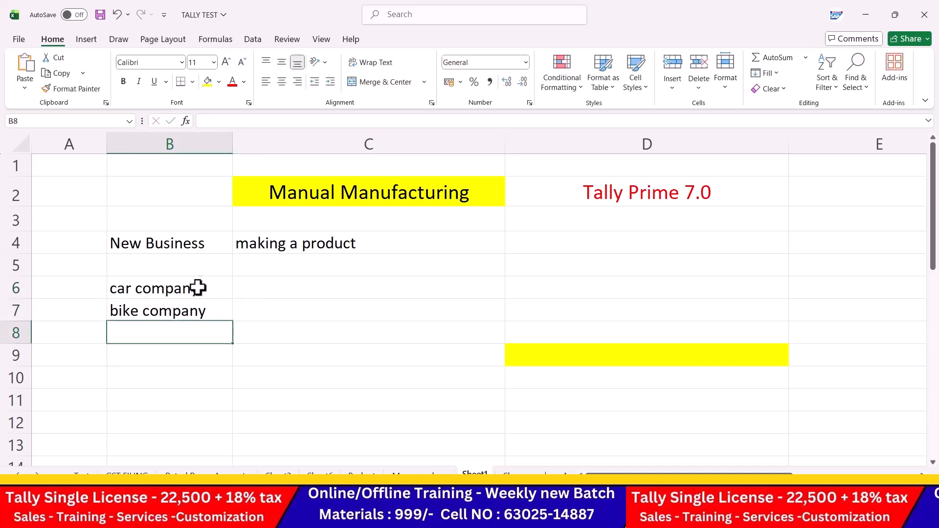
pyautogui.write('milk')
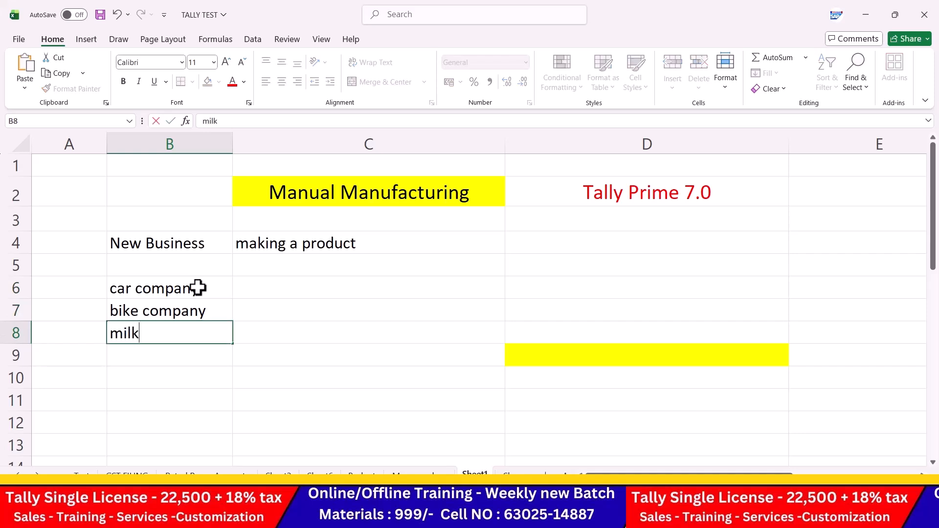
pyautogui.press('BackSpace')
pyautogui.press('BackSpace')
pyautogui.press('BackSpace')
pyautogui.press('BackSpace')
pyautogui.write('laptop')
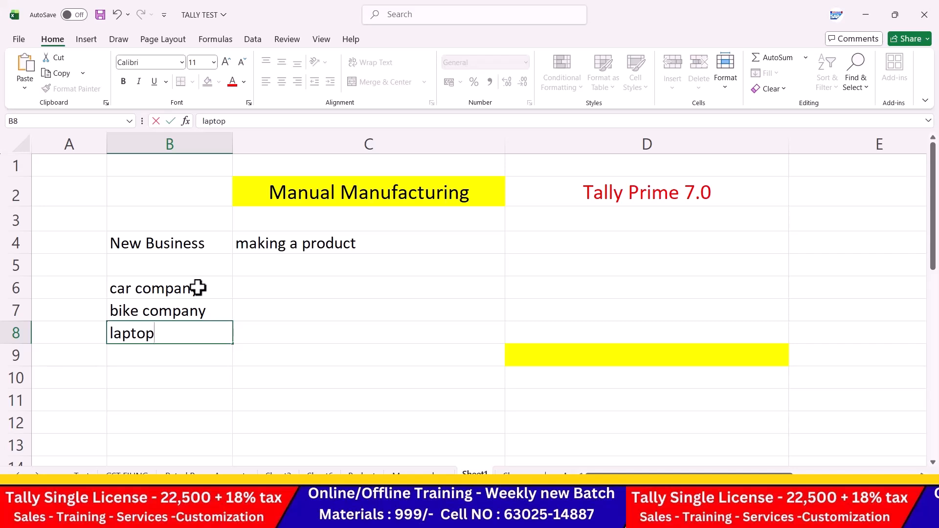
pyautogui.write(' company')
pyautogui.press('Return')
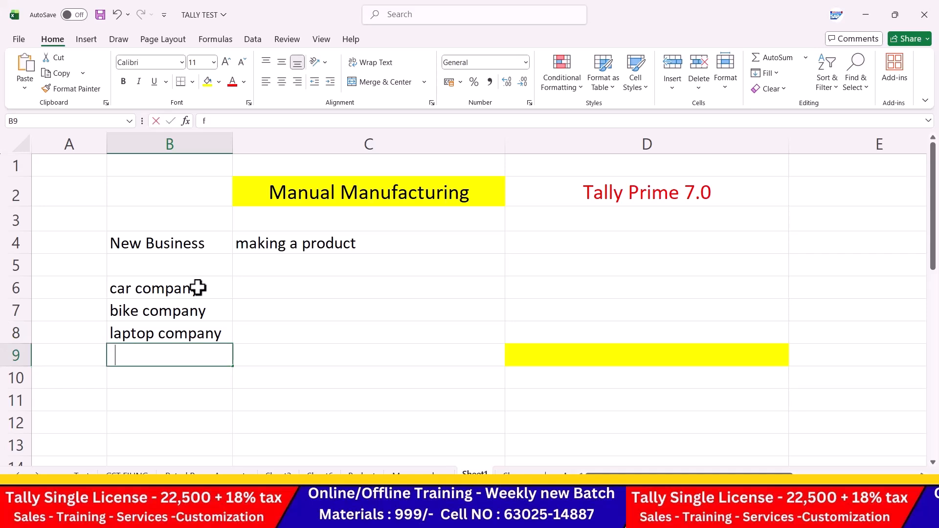
# Step: Add furniture company, mobile company and 'forma comapny' below them in column B
pyautogui.write('furniture company')
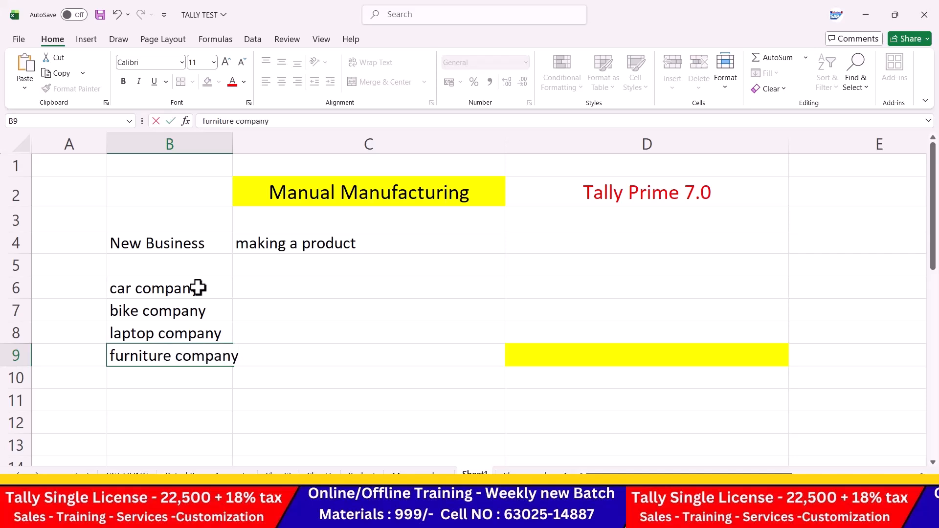
pyautogui.press('Return')
pyautogui.write('mobile')
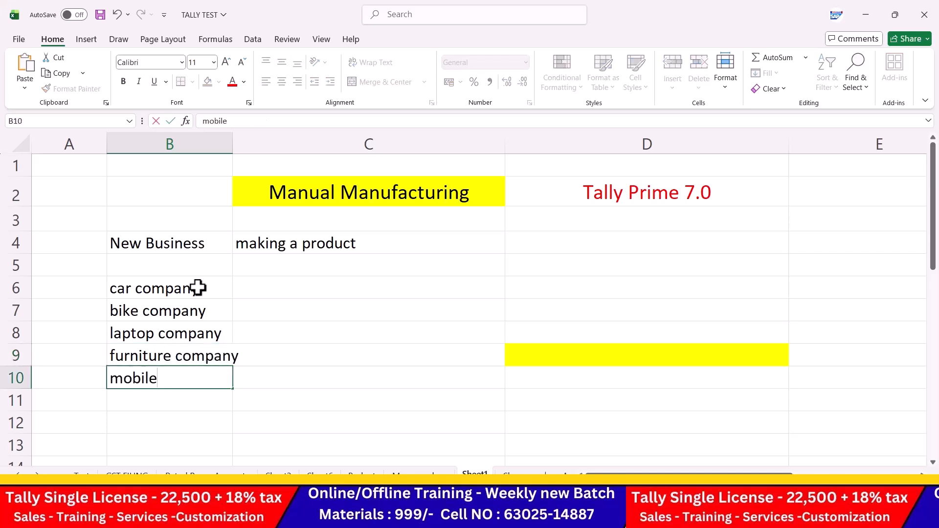
pyautogui.write(' company')
pyautogui.press('Return')
pyautogui.write('forma comapny')
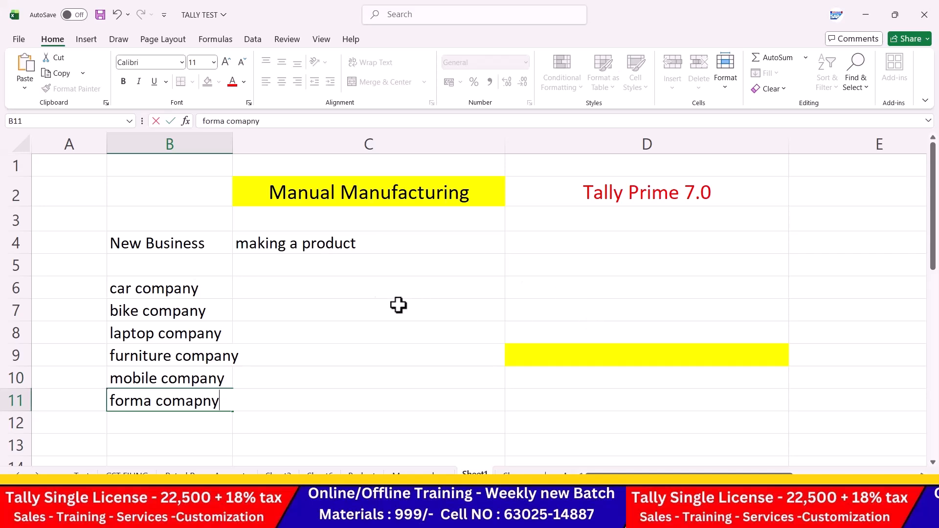
# Step: Centre the New Business and making a product headings in B4:C4 and colour them red
pyautogui.click(177, 250)
pyautogui.moveTo(178, 247); pyautogui.dragTo(306, 247)
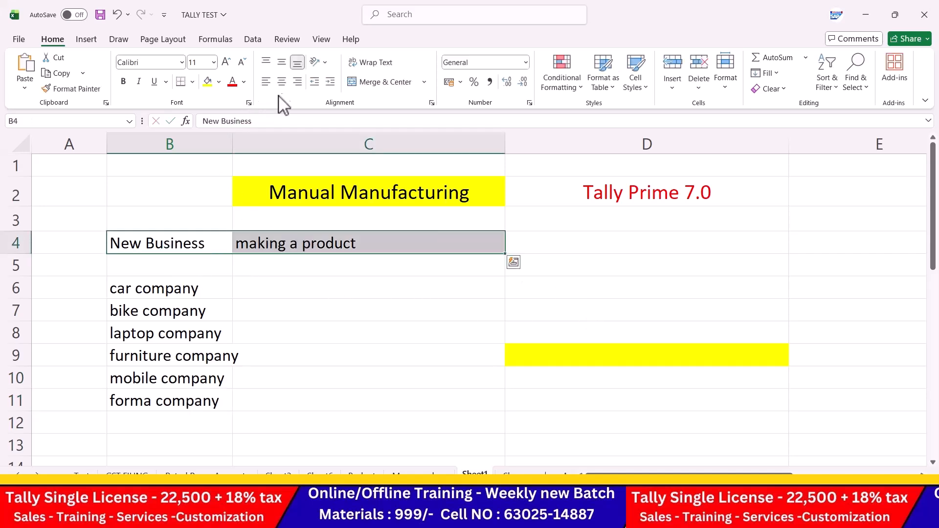
pyautogui.click(281, 81)
pyautogui.click(233, 83)
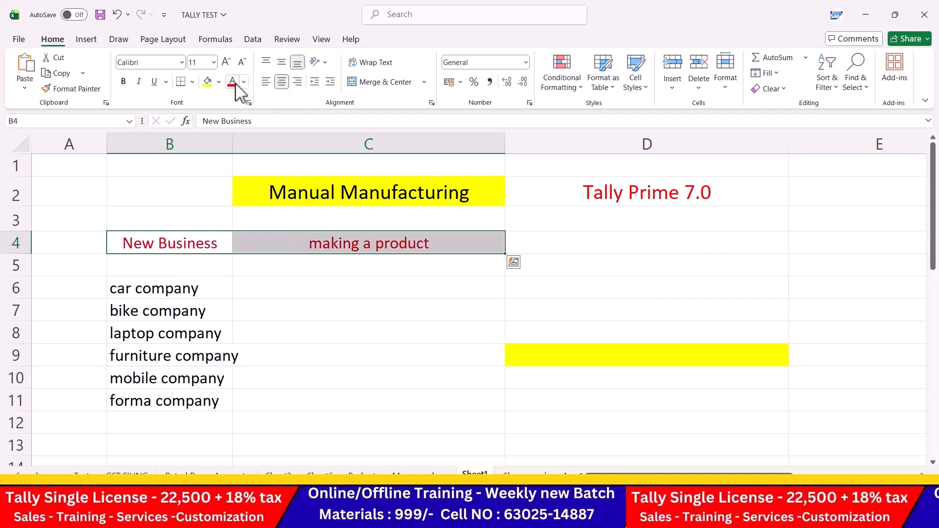
# Step: Enter Raw material in C6 and centre it
pyautogui.click(400, 294)
pyautogui.write('R')
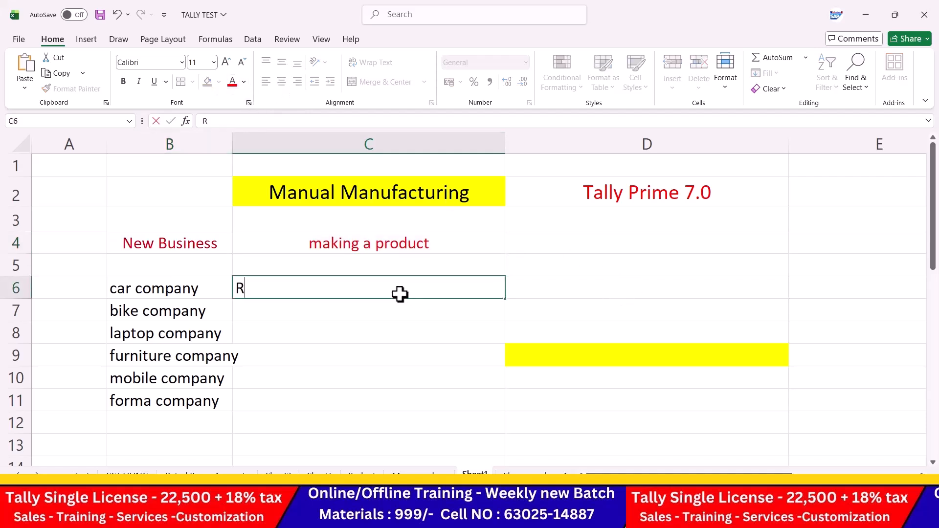
pyautogui.write('aw material')
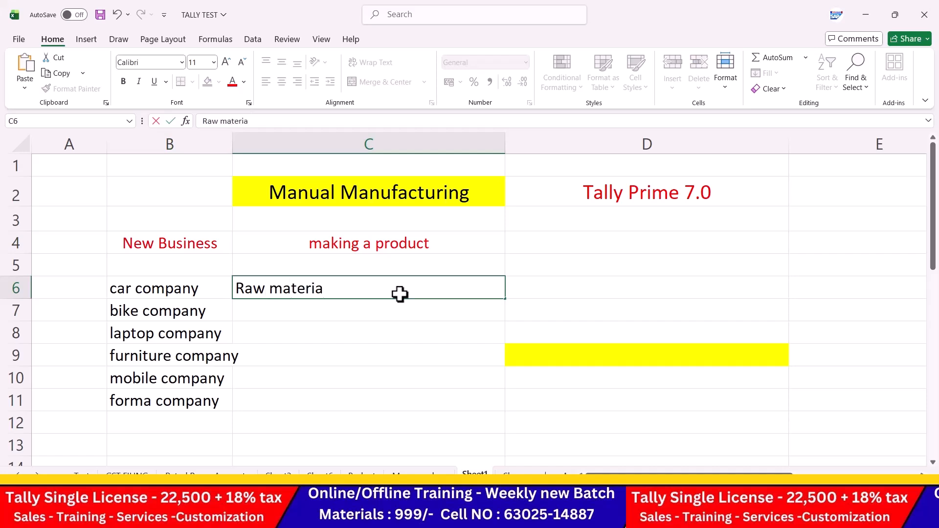
pyautogui.press('Tab')
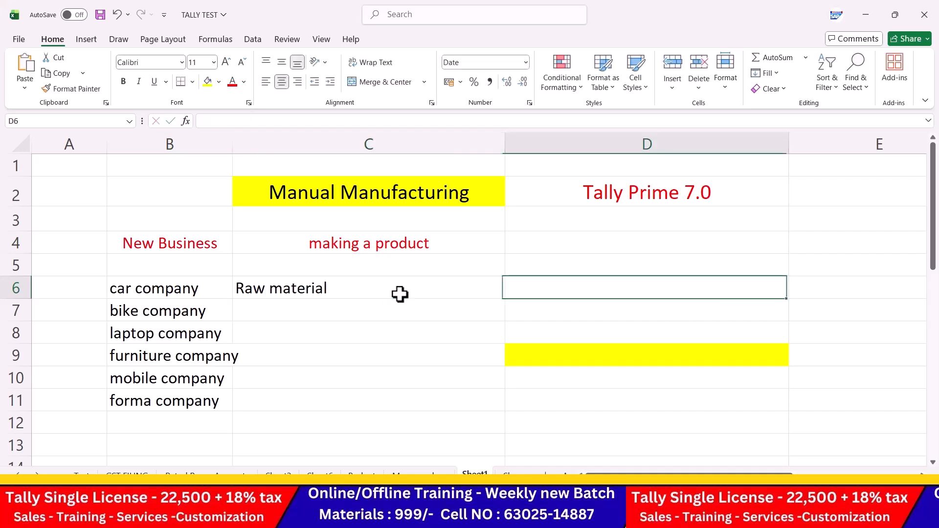
pyautogui.click(397, 296)
pyautogui.click(282, 82)
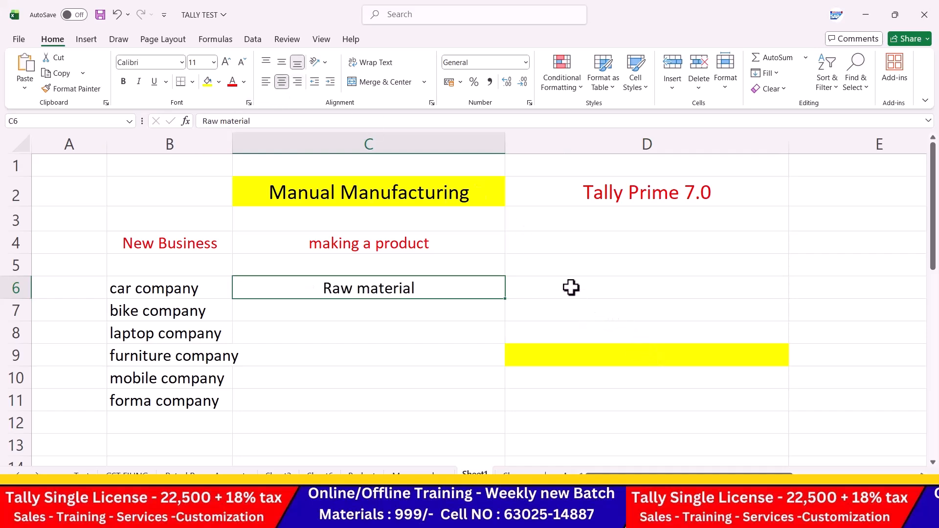
# Step: Enter Purchase in C8, Supplier in D8 and stock/goods in C9
pyautogui.click(382, 335)
pyautogui.write('Pur')
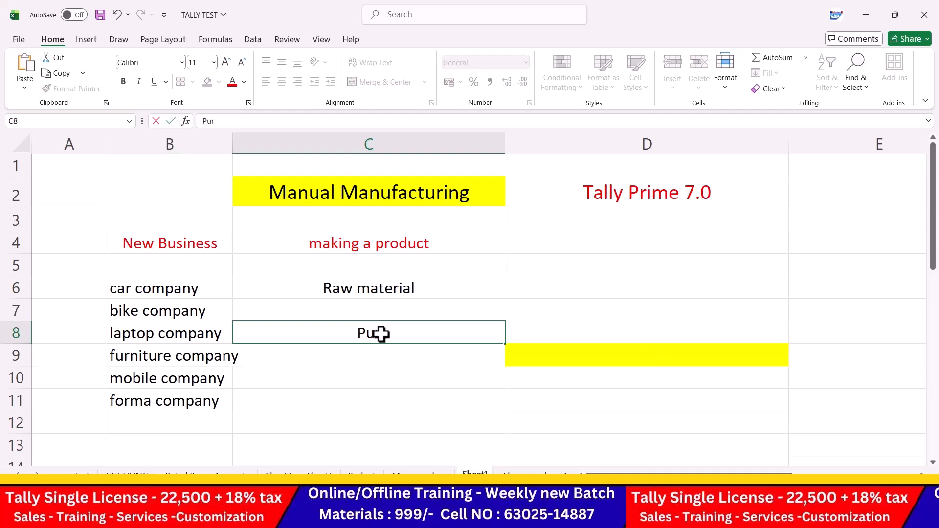
pyautogui.write('chase')
pyautogui.press('Tab')
pyautogui.write('Supplier')
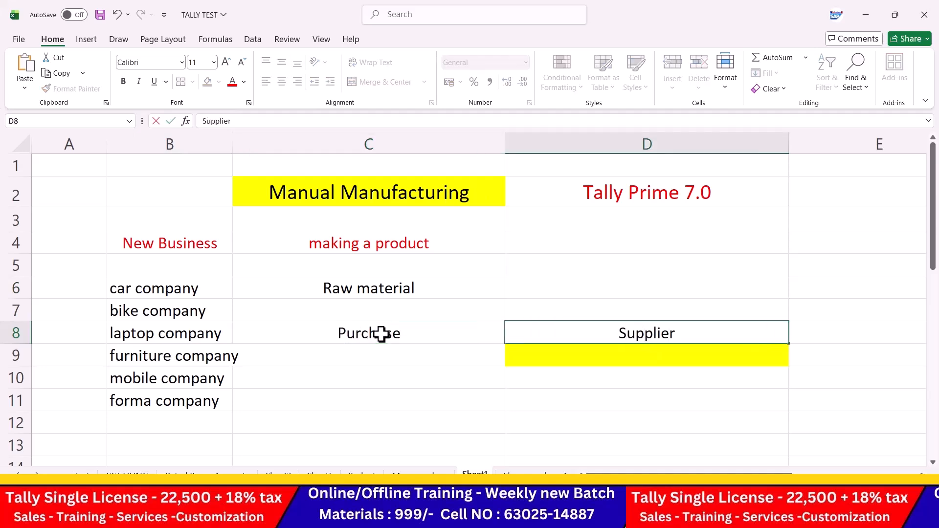
pyautogui.press('Return')
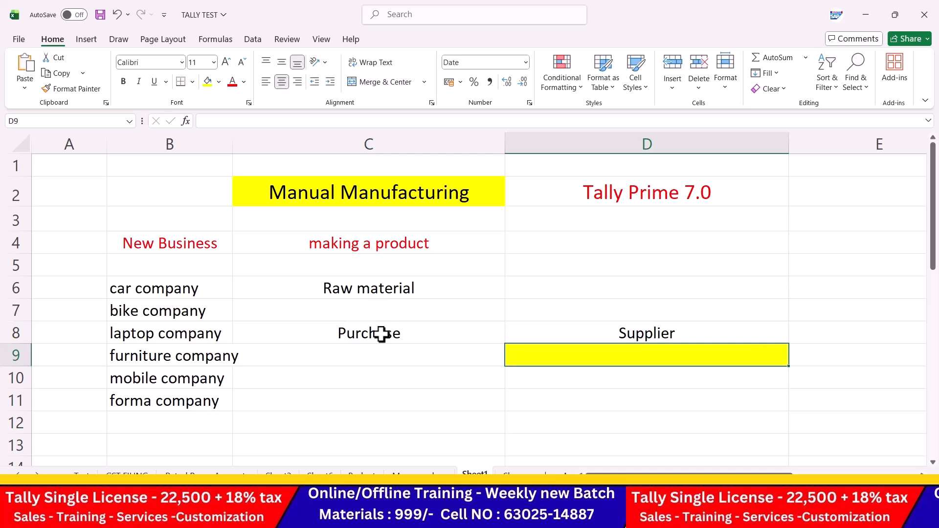
pyautogui.press('Left')
pyautogui.write('stoc')
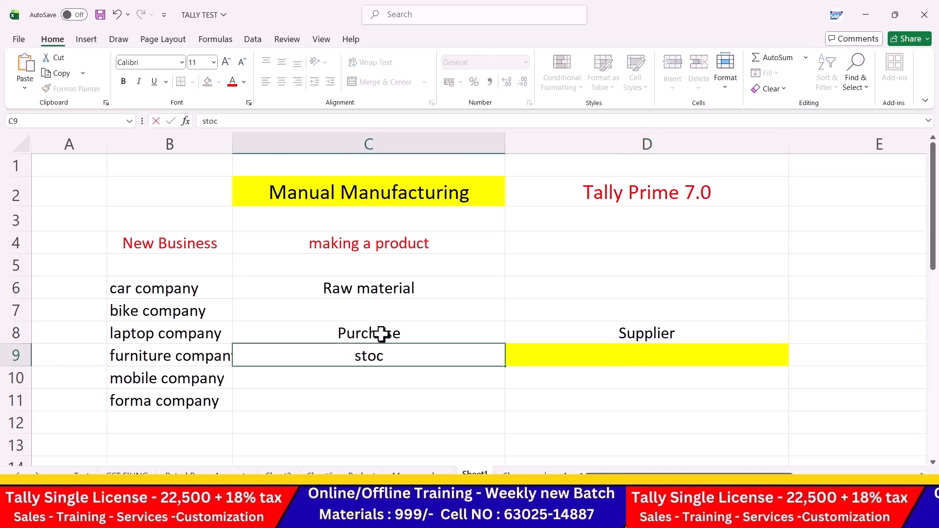
pyautogui.write('k/goods')
pyautogui.press('Right')
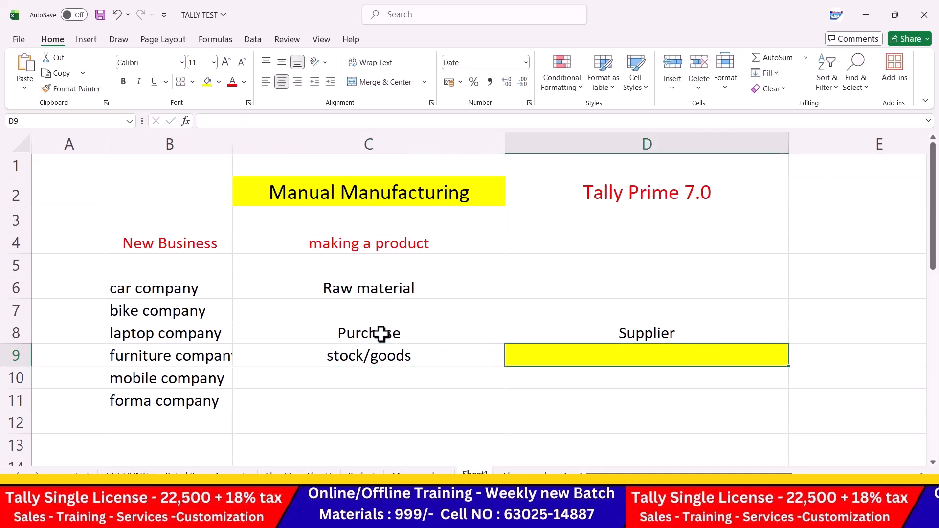
pyautogui.scroll(-1, 469, 362)
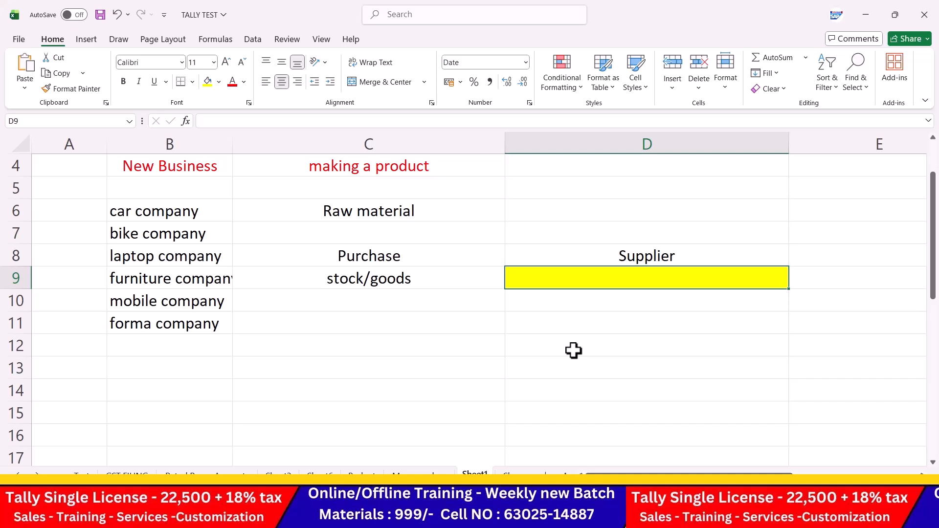
# Step: Enter cloth company in cell B12
pyautogui.click(162, 346)
pyautogui.write('co')
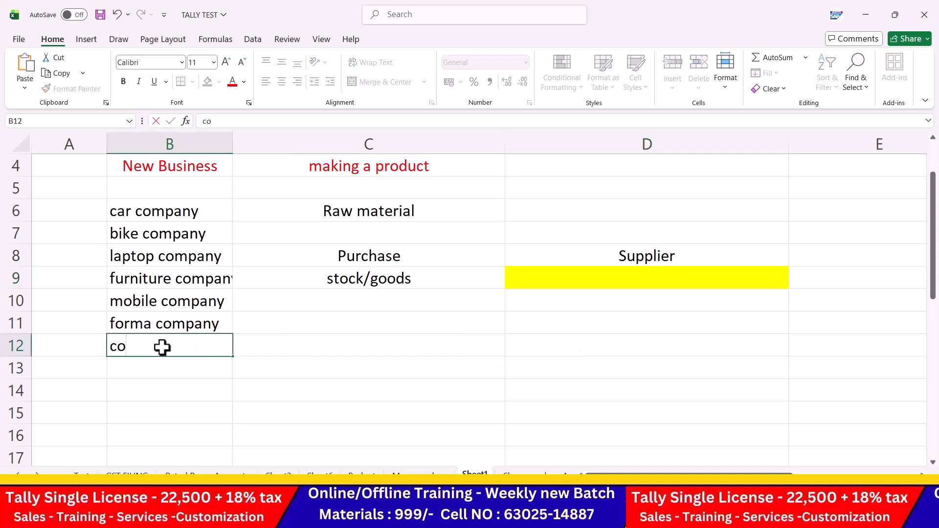
pyautogui.press('BackSpace')
pyautogui.press('BackSpace')
pyautogui.write('cloth company')
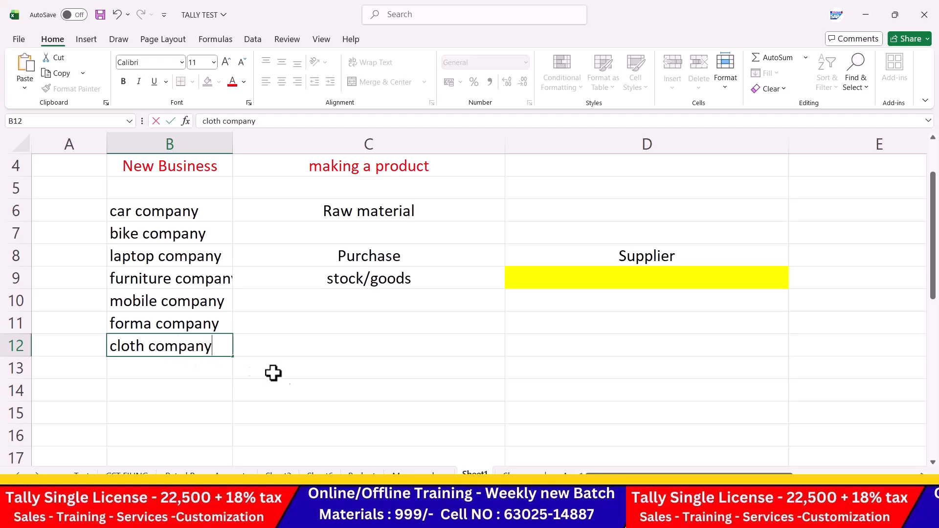
pyautogui.scroll(1, 381, 367)
pyautogui.click(483, 407)
pyautogui.scroll(-2, 487, 406)
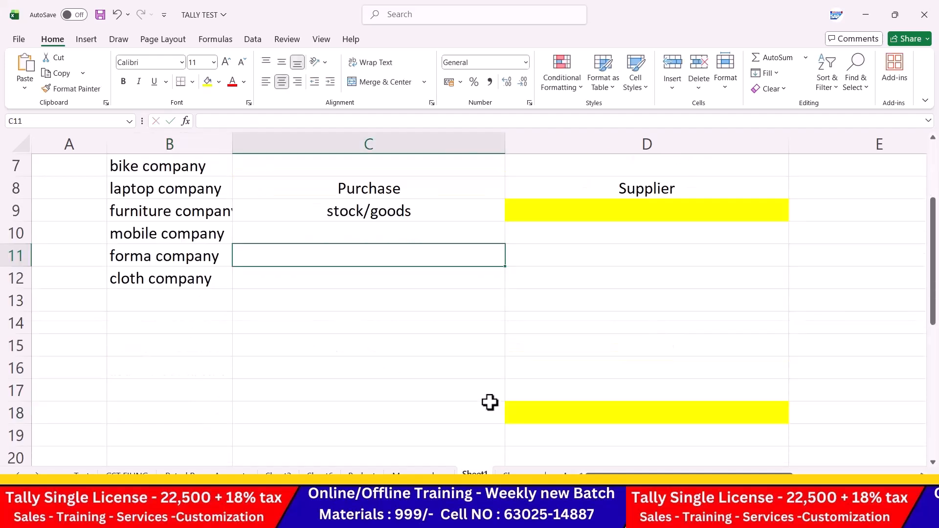
# Step: Enter Computer in C12 beside cloth company
pyautogui.click(366, 277)
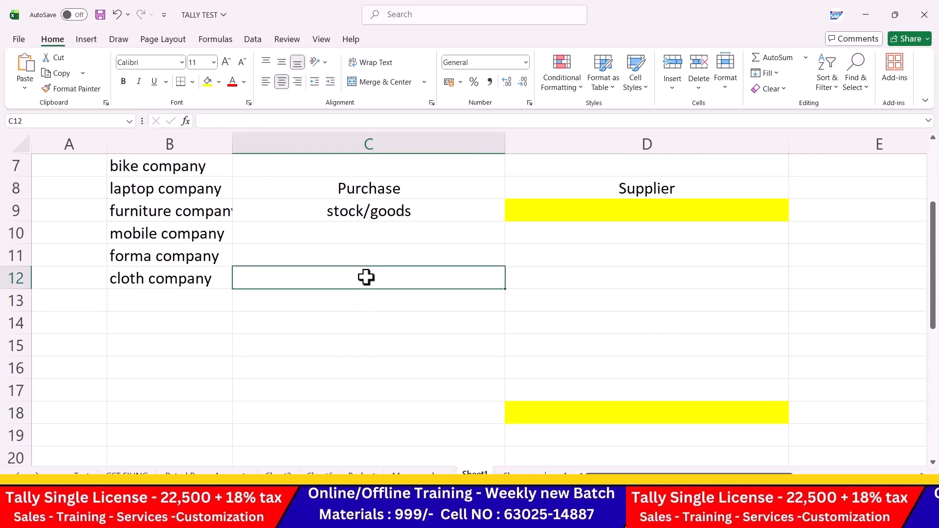
pyautogui.write('Computer')
pyautogui.press('Tab')
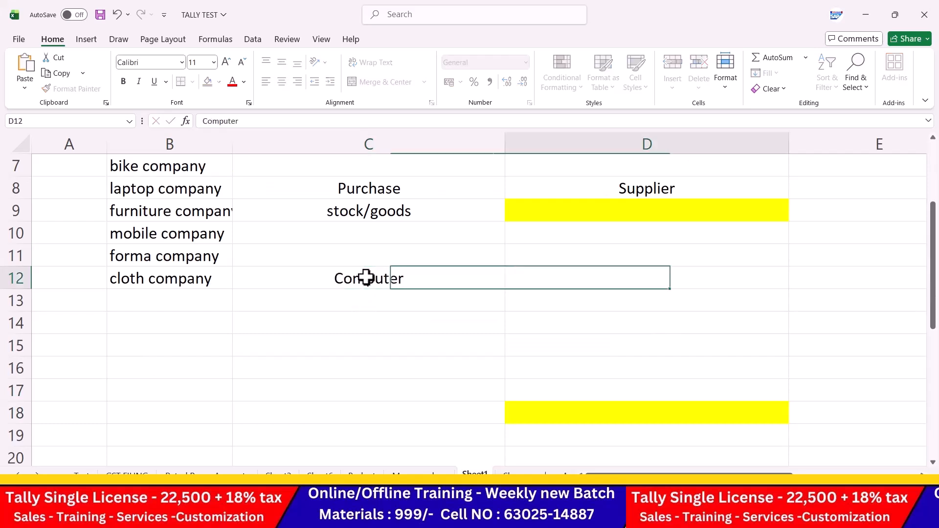
pyautogui.write('R')
pyautogui.press('BackSpace')
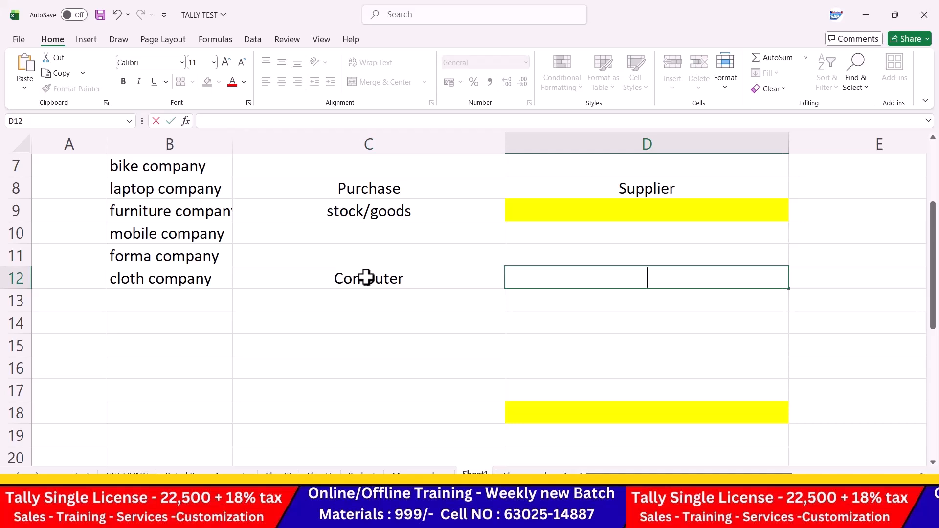
# Step: Enter 'Rawmateril' in cell D11
pyautogui.press('Up')
pyautogui.write('Rawmateri')
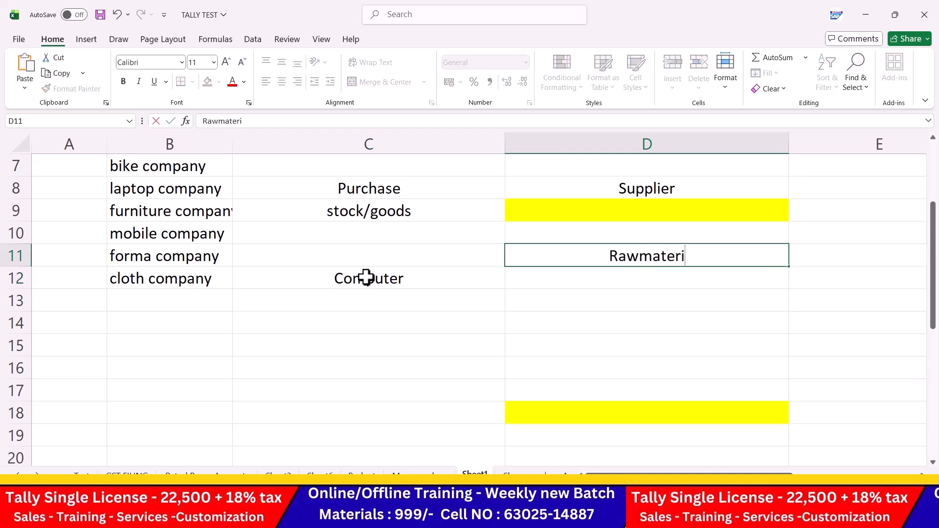
pyautogui.press('BackSpace')
pyautogui.press('BackSpace')
pyautogui.press('BackSpace')
pyautogui.write('erila')
pyautogui.press('BackSpace')
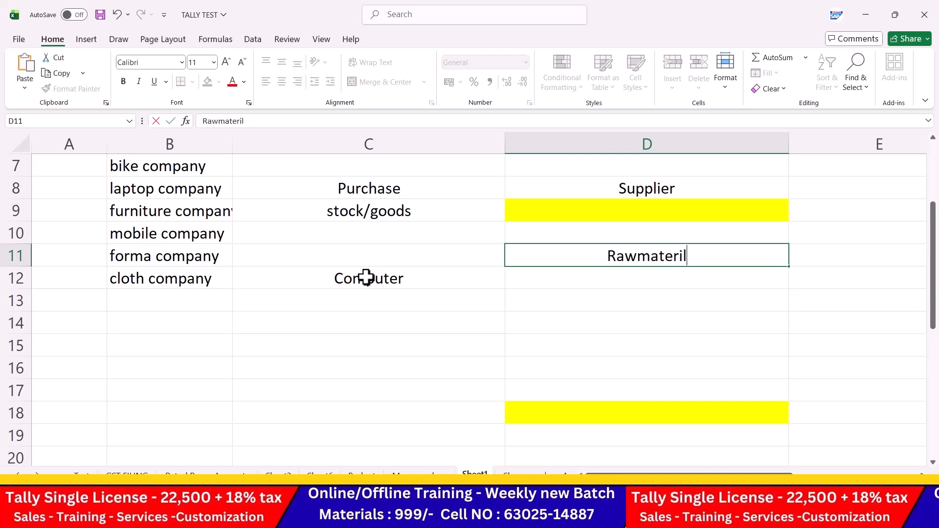
pyautogui.press('Return')
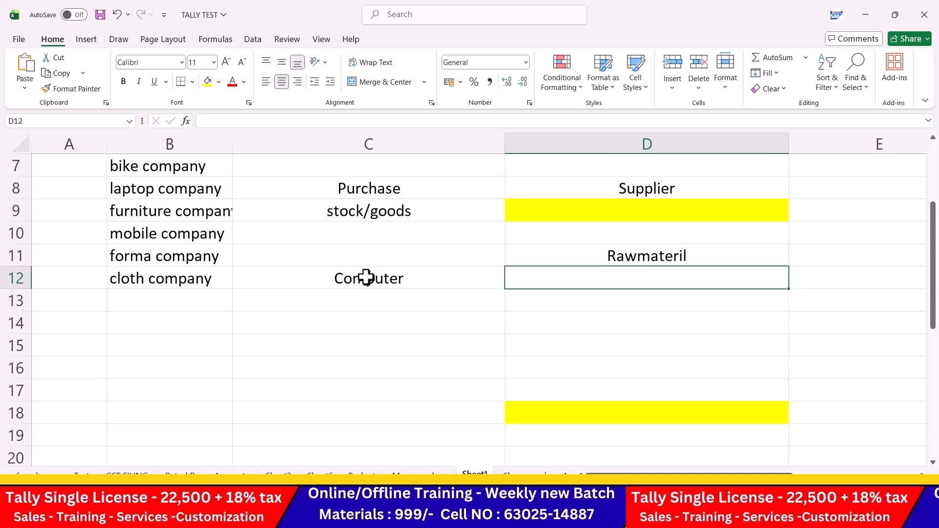
# Step: Narrow column D and list Monitor, Hard disk and keyboard in D13 to D15
pyautogui.moveTo(790, 149); pyautogui.dragTo(705, 149)
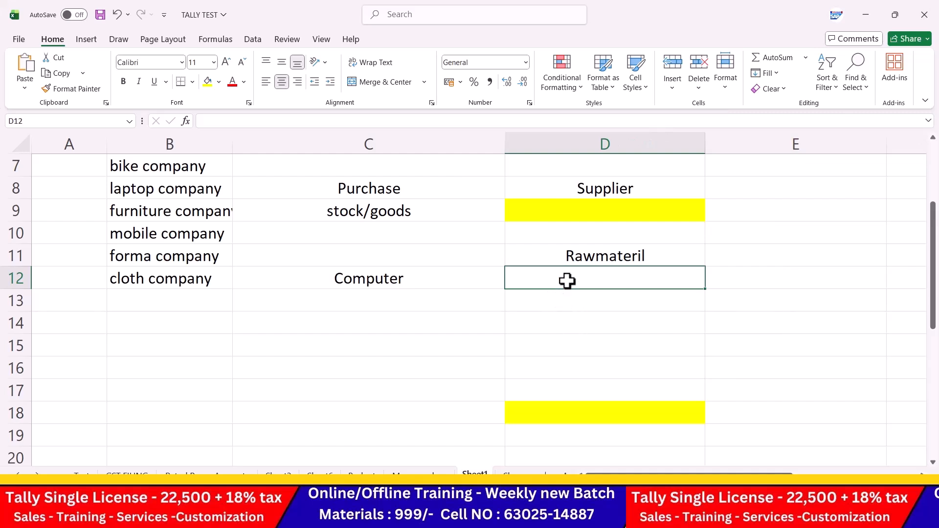
pyautogui.press('Return')
pyautogui.write('Monitor')
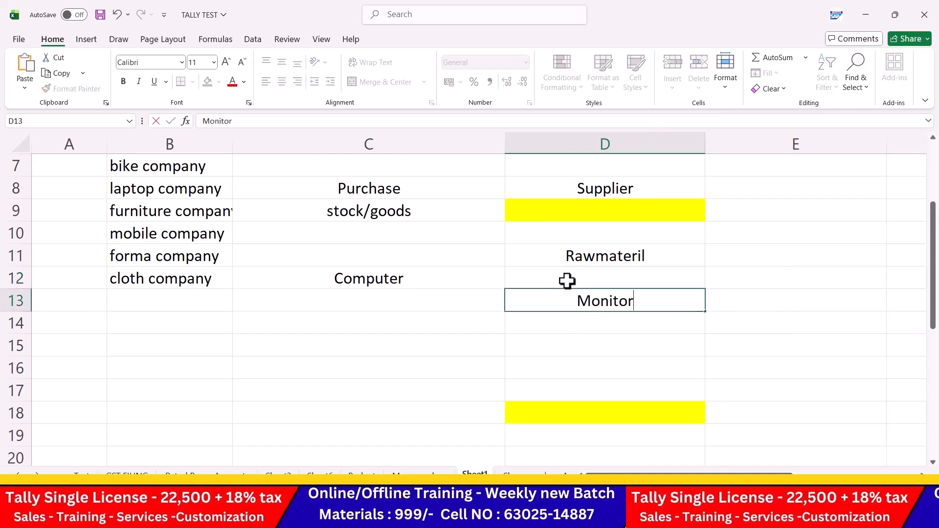
pyautogui.press('Return')
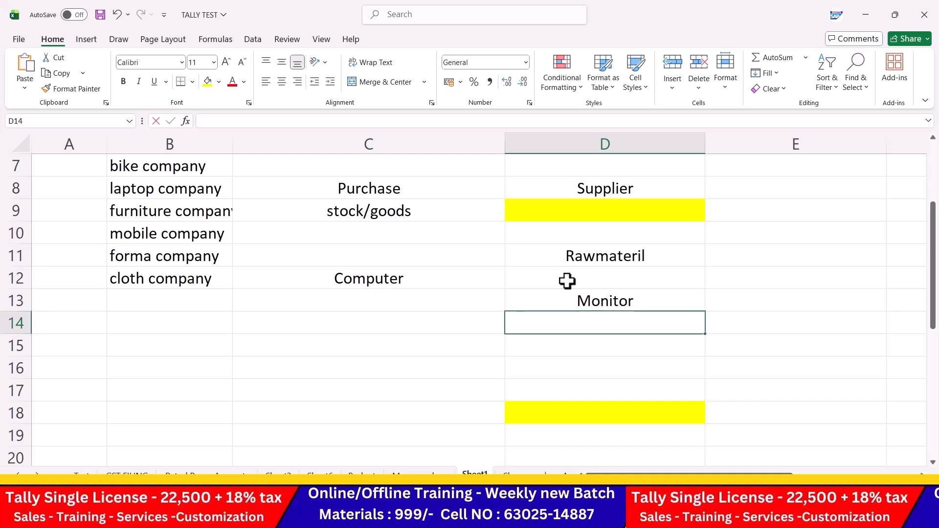
pyautogui.write('Hard disk')
pyautogui.press('Return')
pyautogui.write('keyboard')
pyautogui.press('Return')
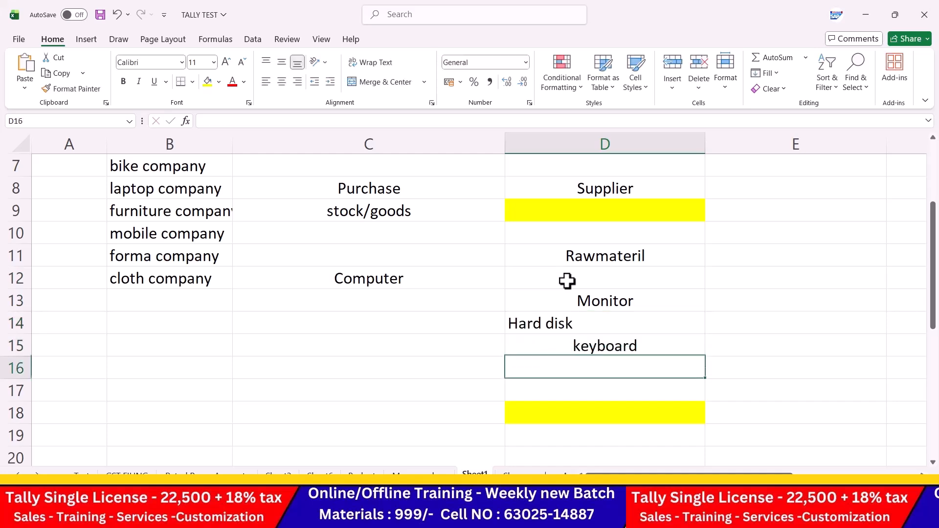
# Step: Add processor, ram and graphic card below keyboard in column D
pyautogui.write('processor')
pyautogui.press('Return')
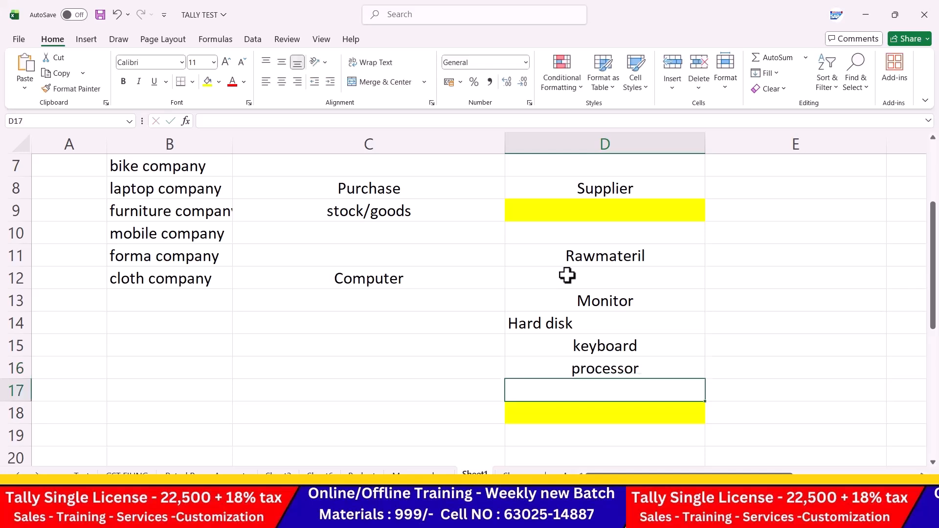
pyautogui.write('ram')
pyautogui.press('Return')
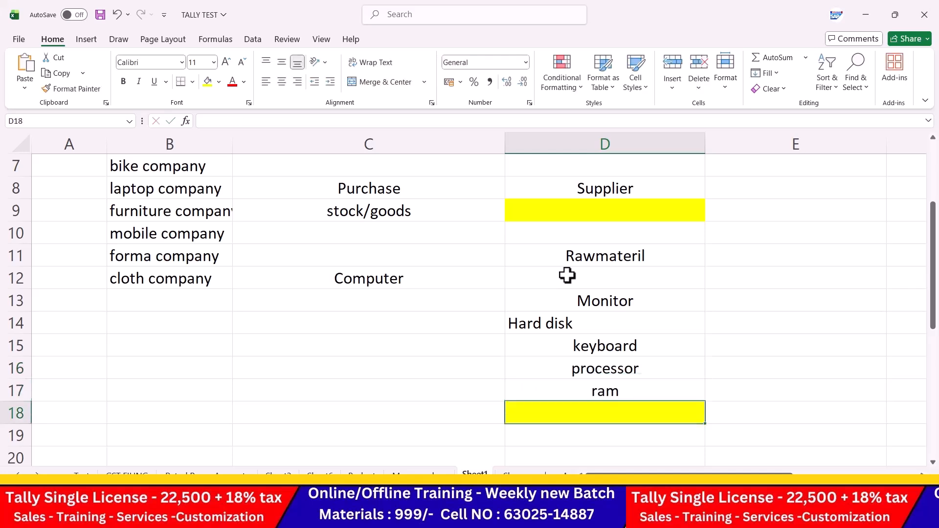
pyautogui.write('grp')
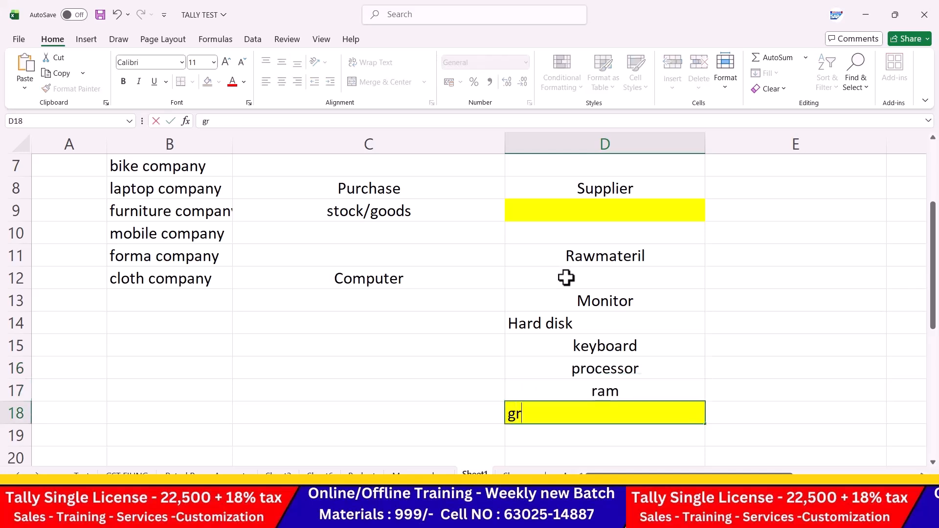
pyautogui.press('BackSpace')
pyautogui.write('aphic card')
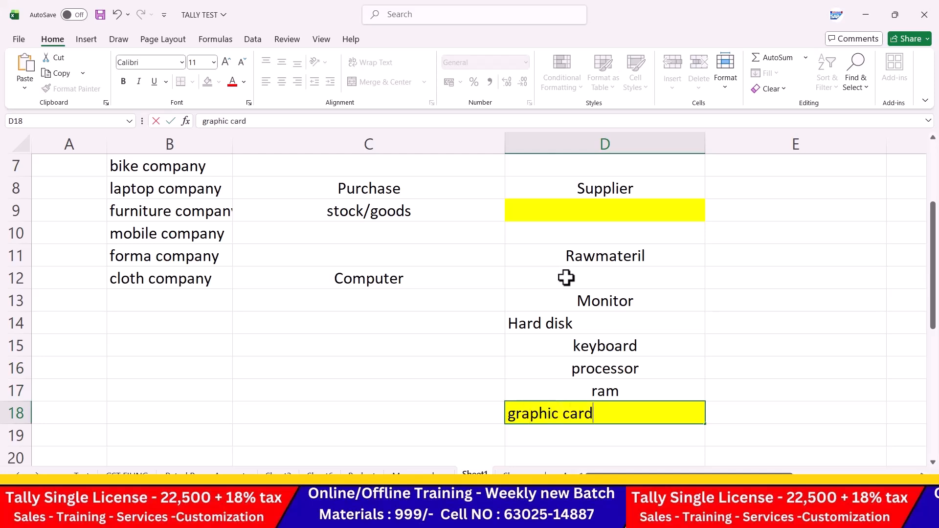
pyautogui.press('Return')
# Step: Left-align the component list and add mother board in D19
pyautogui.moveTo(566, 277); pyautogui.dragTo(566, 436)
pyautogui.click(265, 82)
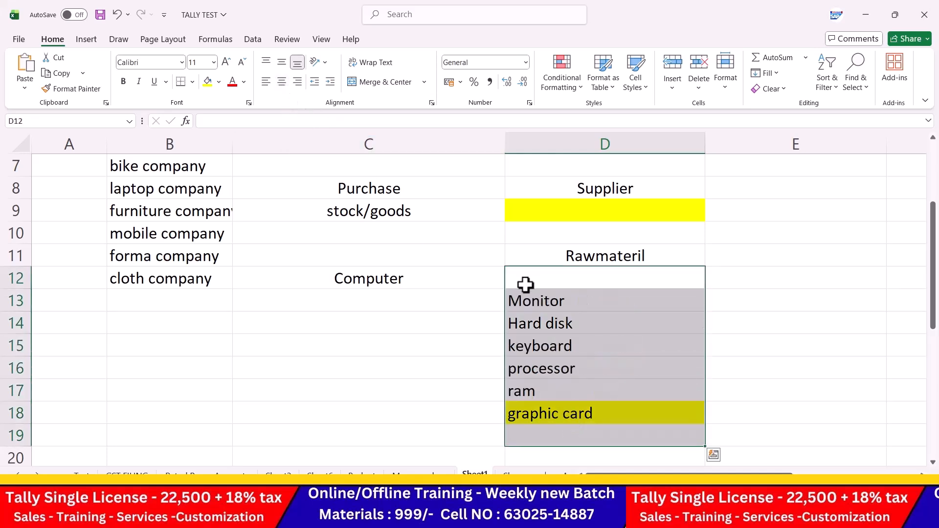
pyautogui.scroll(-2, 548, 313)
pyautogui.click(545, 292)
pyautogui.write('mohter')
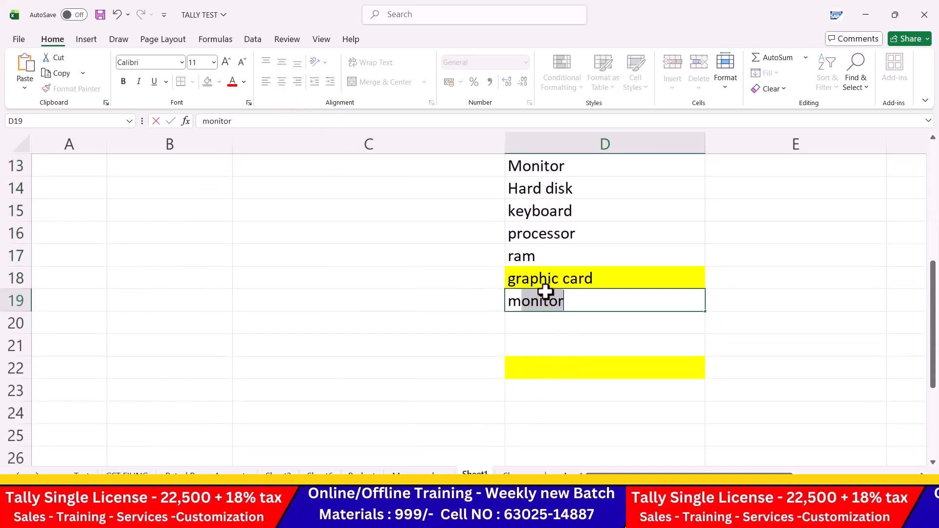
pyautogui.press('BackSpace')
pyautogui.press('BackSpace')
pyautogui.press('BackSpace')
pyautogui.press('BackSpace')
pyautogui.write('te')
pyautogui.press('BackSpace')
pyautogui.write('her board')
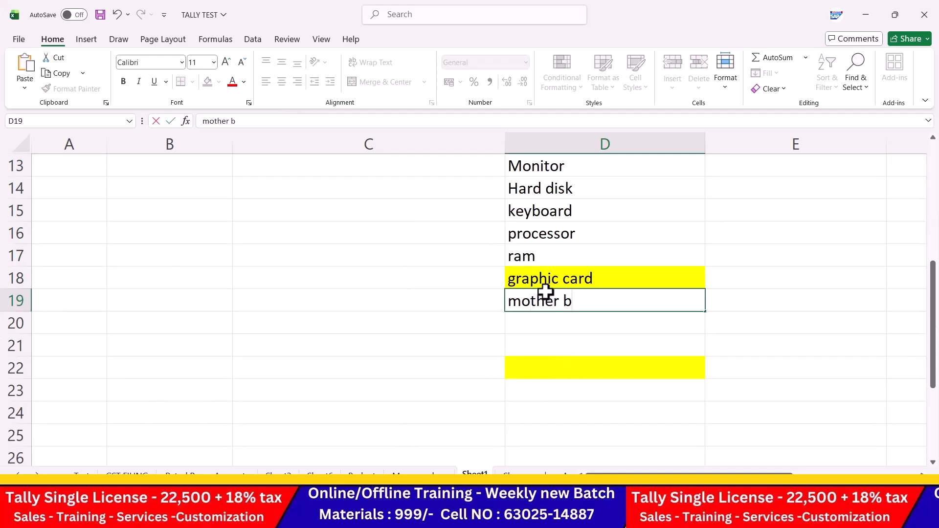
pyautogui.click(647, 232)
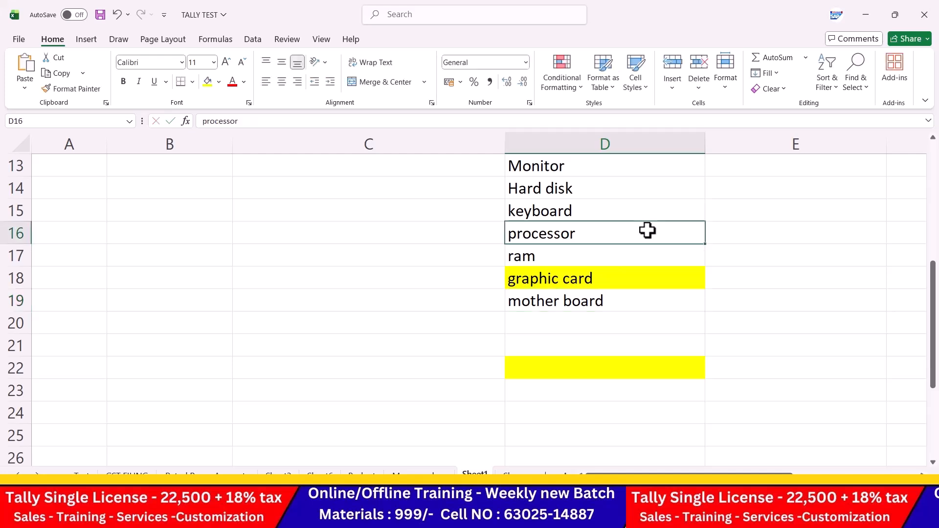
pyautogui.scroll(2, 645, 231)
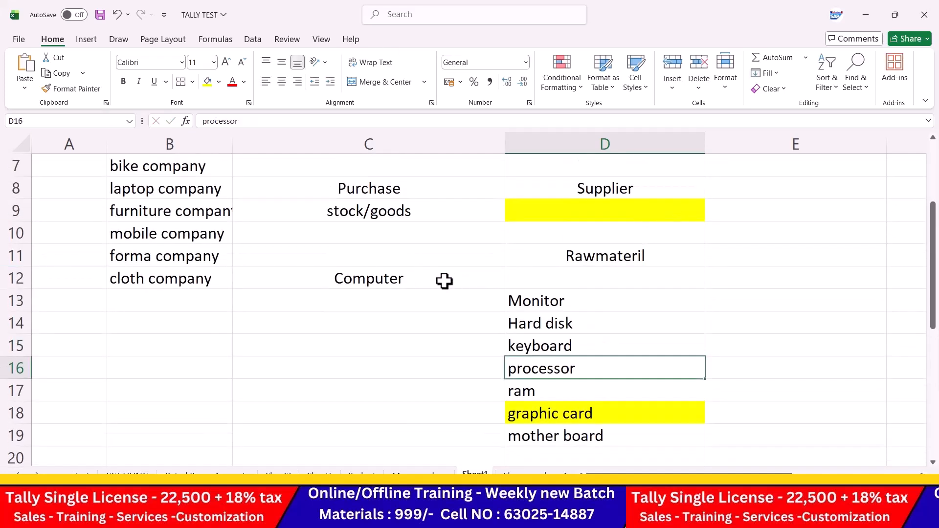
# Step: Give the Rawmateril (D11) and Computer (C12) cells a yellow fill
pyautogui.click(445, 279)
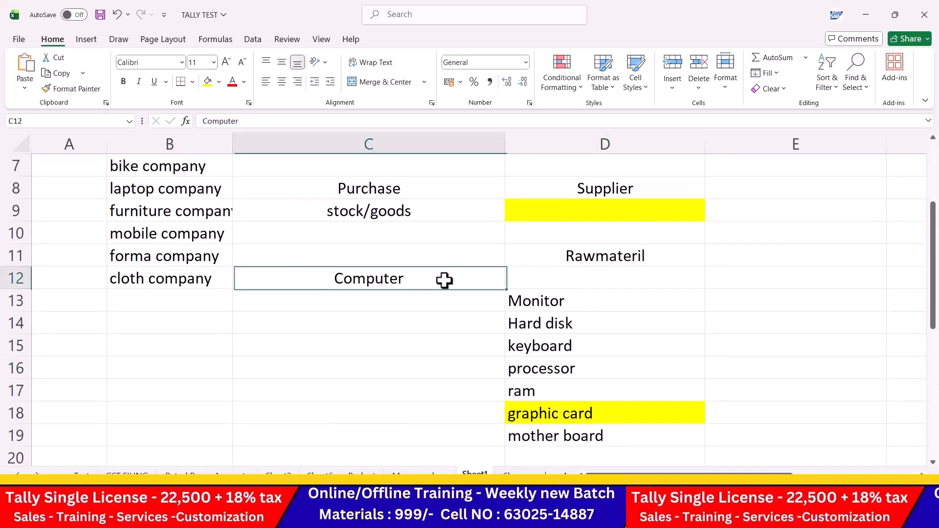
pyautogui.click(606, 252)
pyautogui.click(207, 81)
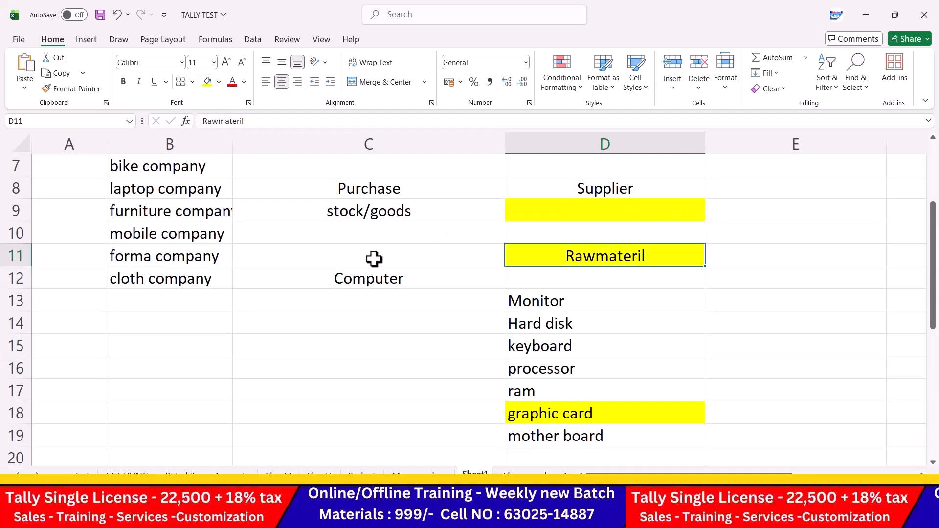
pyautogui.click(370, 277)
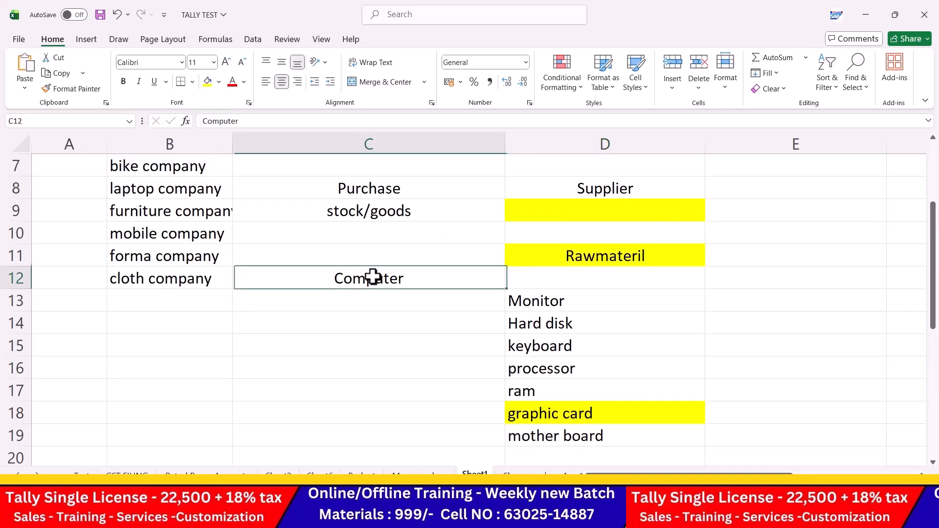
pyautogui.click(208, 81)
# Step: Enter finished goods in C13 under Computer and save the workbook
pyautogui.click(368, 299)
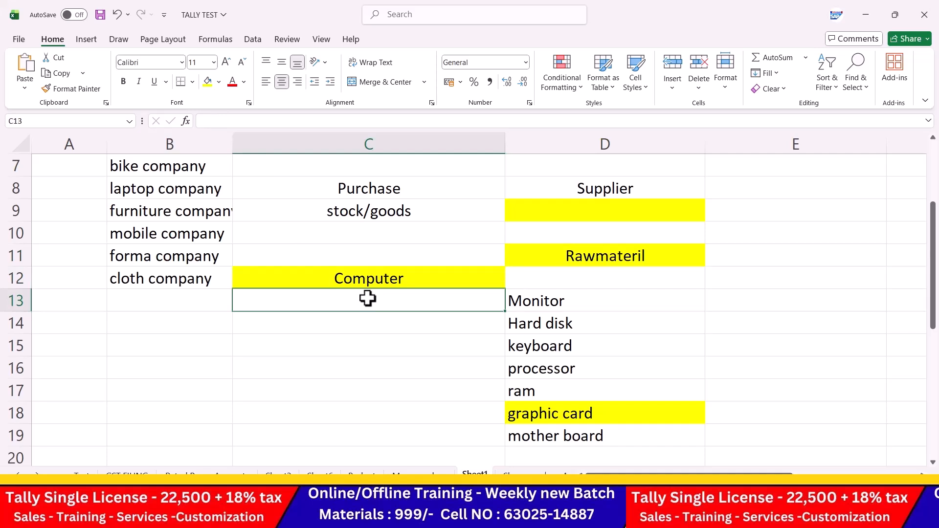
pyautogui.write('finished goods')
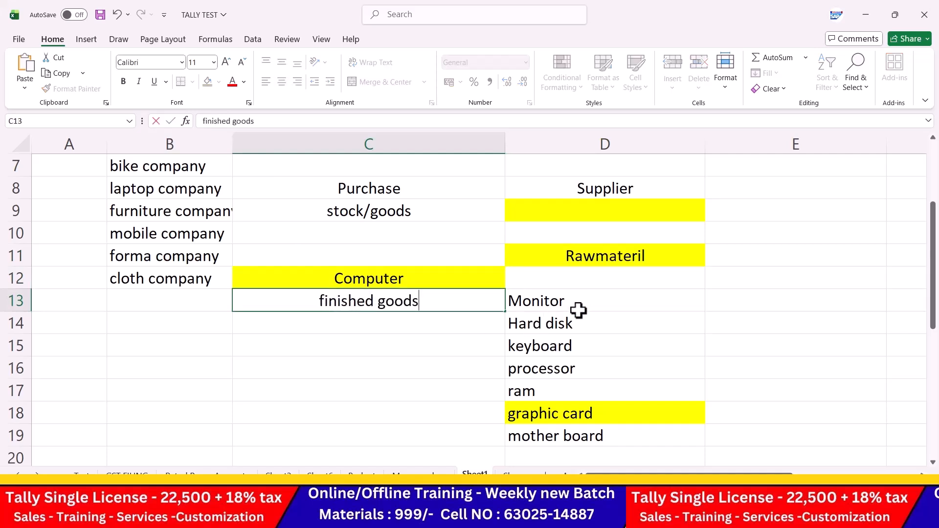
pyautogui.moveTo(594, 300); pyautogui.dragTo(585, 439)
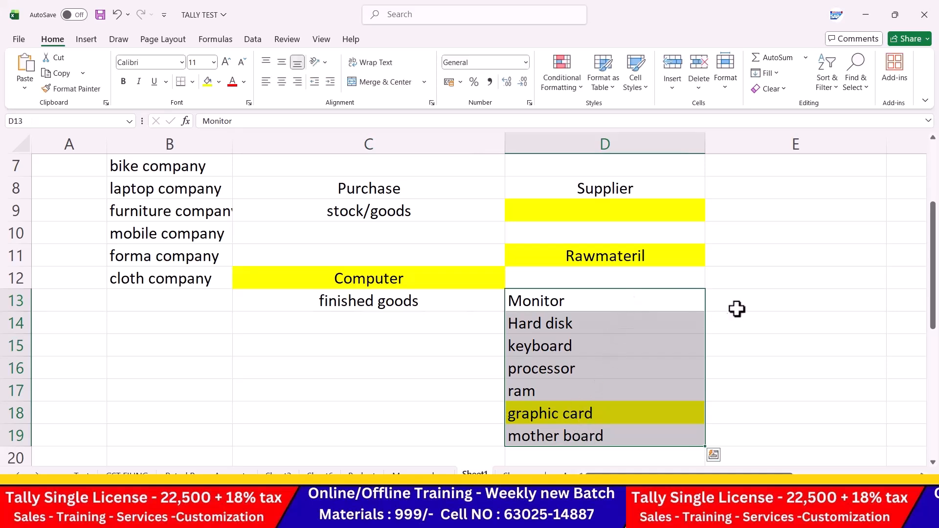
pyautogui.click(445, 283)
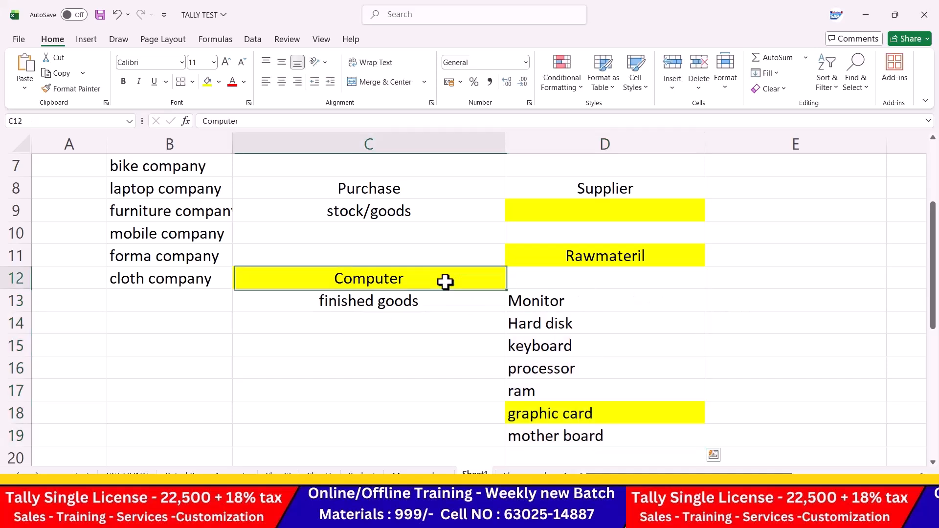
pyautogui.click(597, 324)
pyautogui.scroll(2, 511, 330)
pyautogui.hotkey('ctrl', 's')
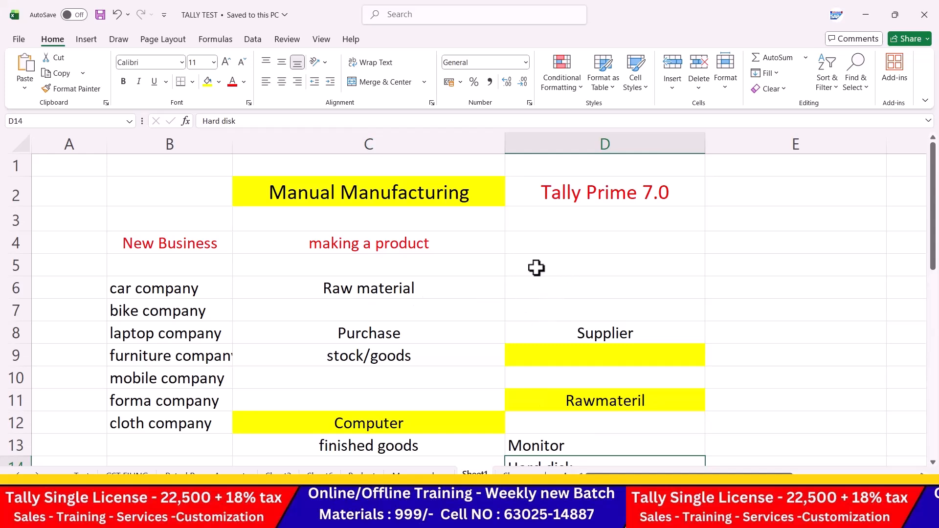
pyautogui.hotkey('alt', 'Tab')
pyautogui.hotkey('alt', 'Tab')
pyautogui.hotkey('alt', 'Tab')
pyautogui.hotkey('alt', 'Tab')
pyautogui.hotkey('alt', 'Tab')
pyautogui.hotkey('alt', 'Tab')
pyautogui.hotkey('alt', 'Tab')
pyautogui.hotkey('alt', 'Tab')
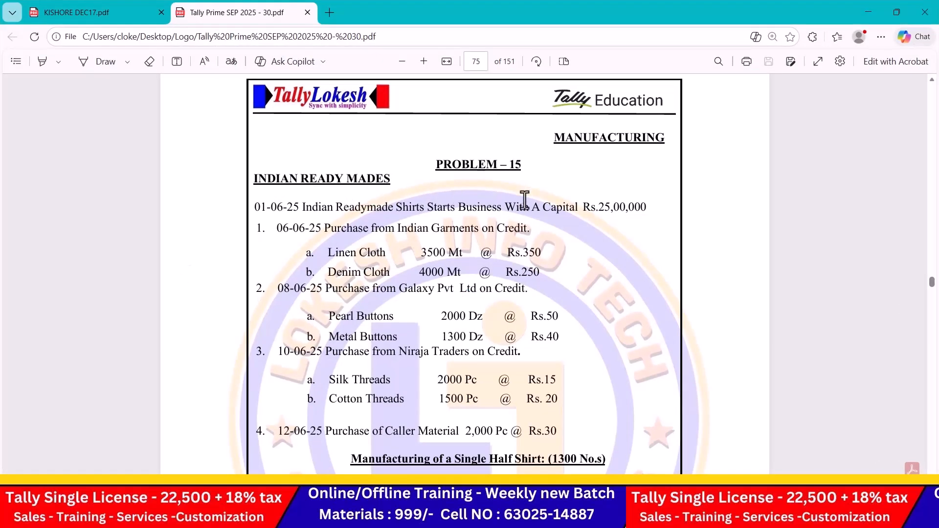
# Step: Review the Full Shirt and Half Shirt quantities of 1300 in the Problem 15 PDF
pyautogui.scroll(-1, 619, 221)
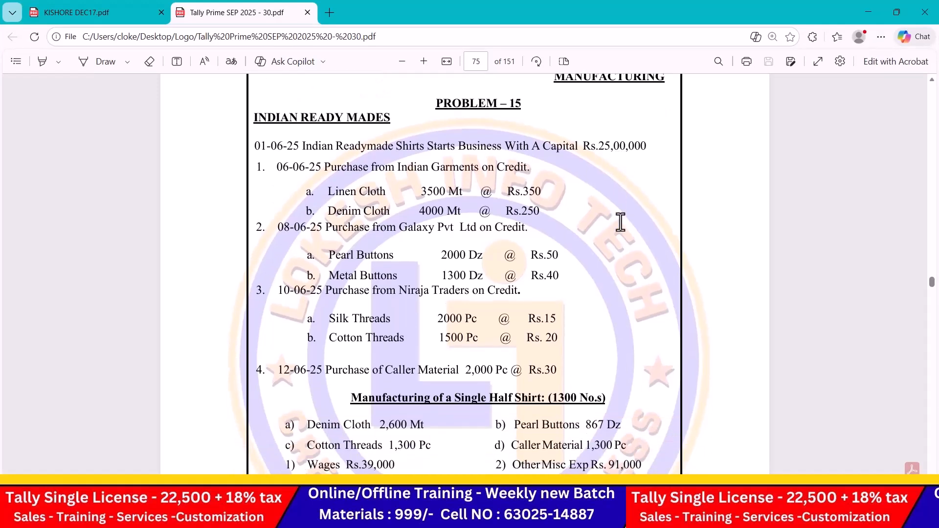
pyautogui.scroll(-1, 436, 231)
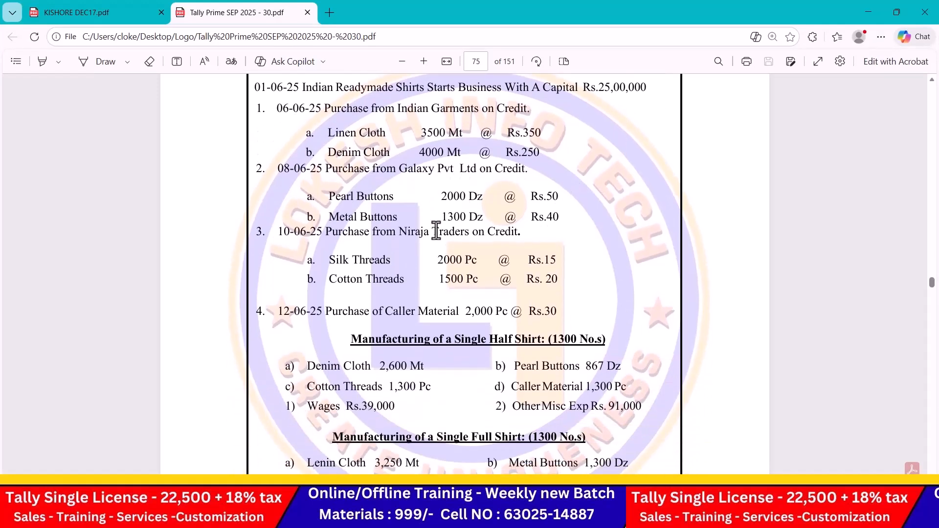
pyautogui.scroll(-2, 436, 231)
pyautogui.moveTo(482, 216); pyautogui.dragTo(582, 219)
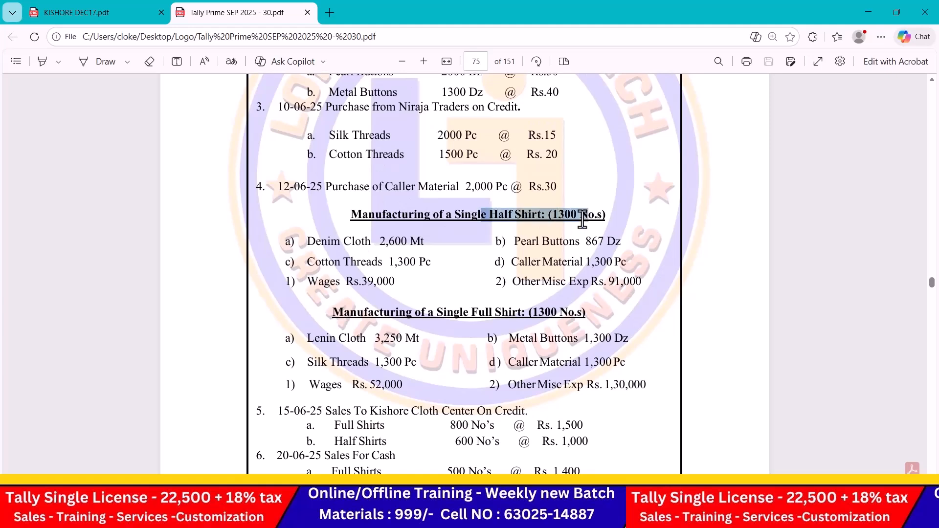
pyautogui.moveTo(459, 313); pyautogui.dragTo(615, 321)
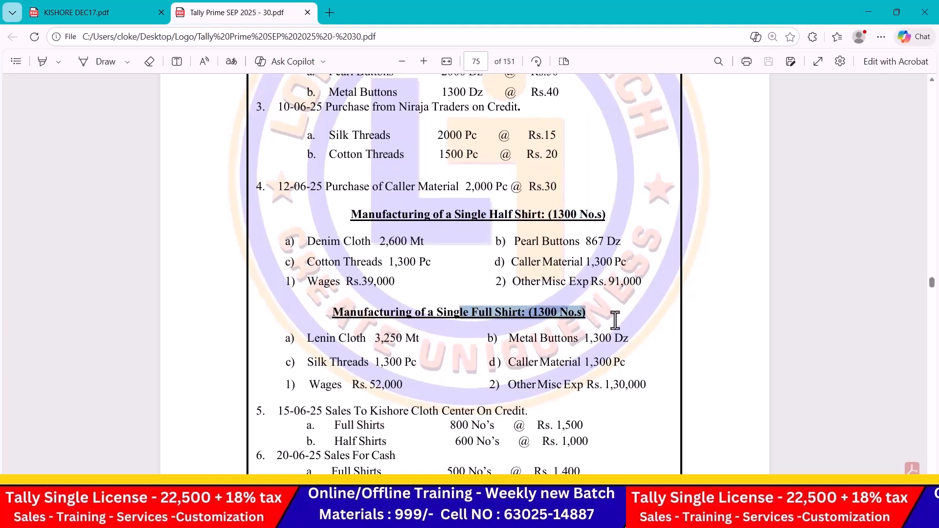
pyautogui.moveTo(548, 216); pyautogui.dragTo(607, 216)
pyautogui.moveTo(505, 309); pyautogui.dragTo(588, 312)
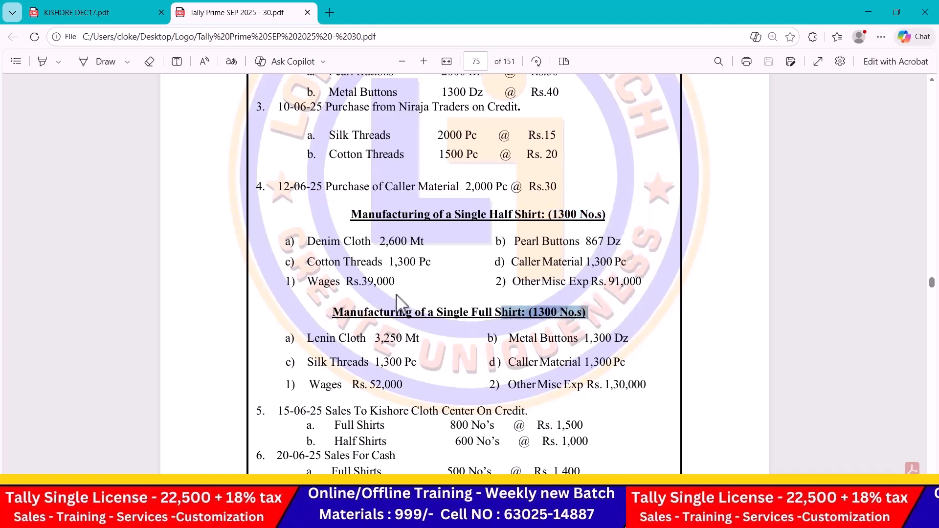
pyautogui.scroll(3, 397, 302)
pyautogui.scroll(2, 463, 351)
pyautogui.scroll(-2, 365, 365)
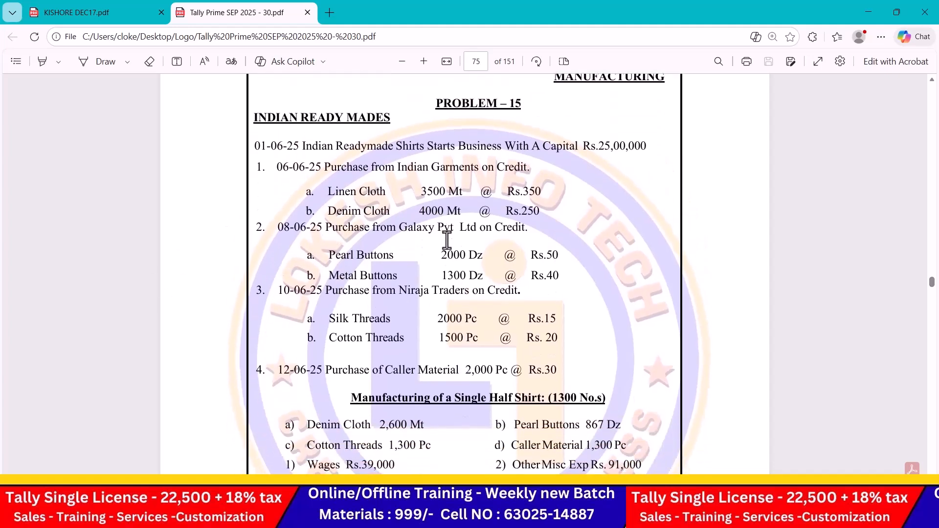
# Step: Go over the four purchase entries: Linen Cloth, Pearl Buttons and Silk Threads from the suppliers
pyautogui.moveTo(386, 167); pyautogui.dragTo(543, 188)
pyautogui.moveTo(358, 194); pyautogui.dragTo(518, 239)
pyautogui.moveTo(351, 255); pyautogui.dragTo(482, 268)
pyautogui.moveTo(407, 292); pyautogui.dragTo(255, 287)
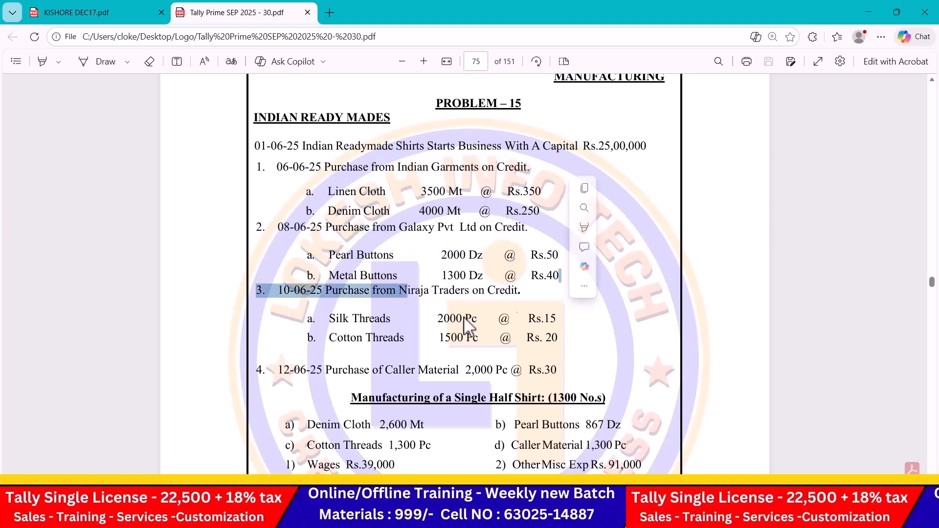
pyautogui.moveTo(361, 321); pyautogui.dragTo(570, 319)
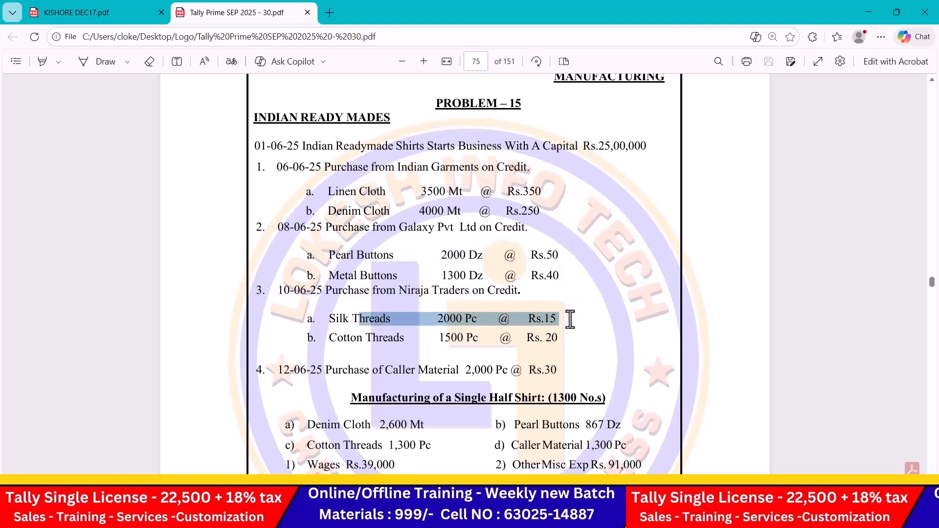
pyautogui.moveTo(277, 166); pyautogui.dragTo(588, 357)
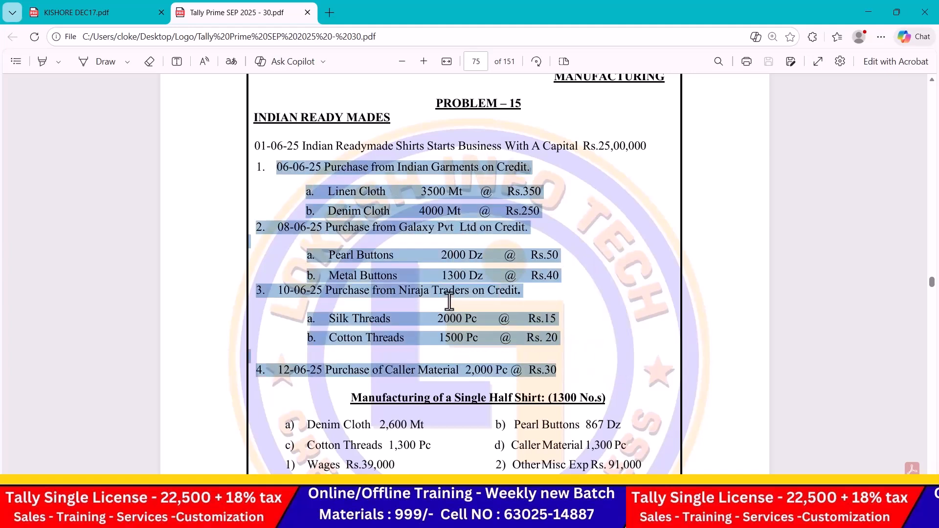
# Step: Review the sales entries and the Net Profit of 11,23,650
pyautogui.scroll(-4, 449, 302)
pyautogui.moveTo(352, 215); pyautogui.dragTo(629, 337)
pyautogui.scroll(-3, 427, 306)
pyautogui.moveTo(278, 288); pyautogui.dragTo(582, 368)
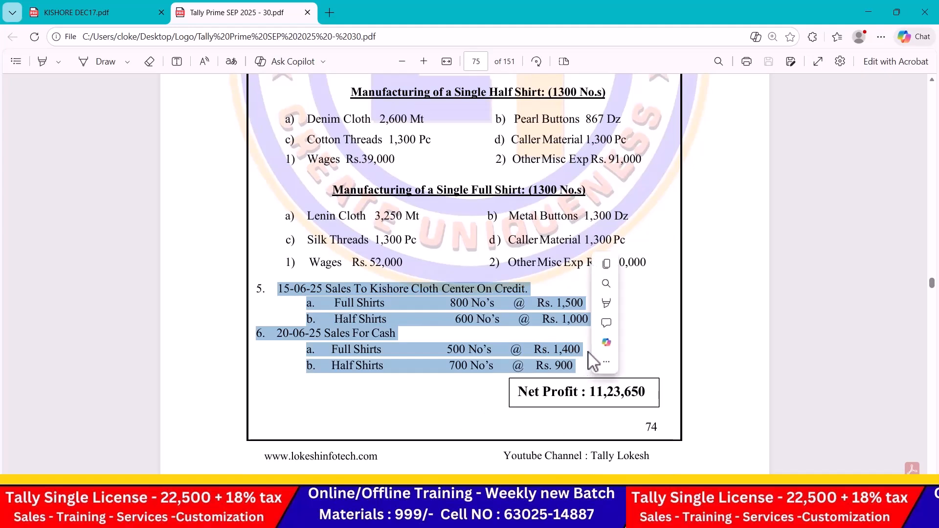
pyautogui.moveTo(520, 394); pyautogui.dragTo(648, 397)
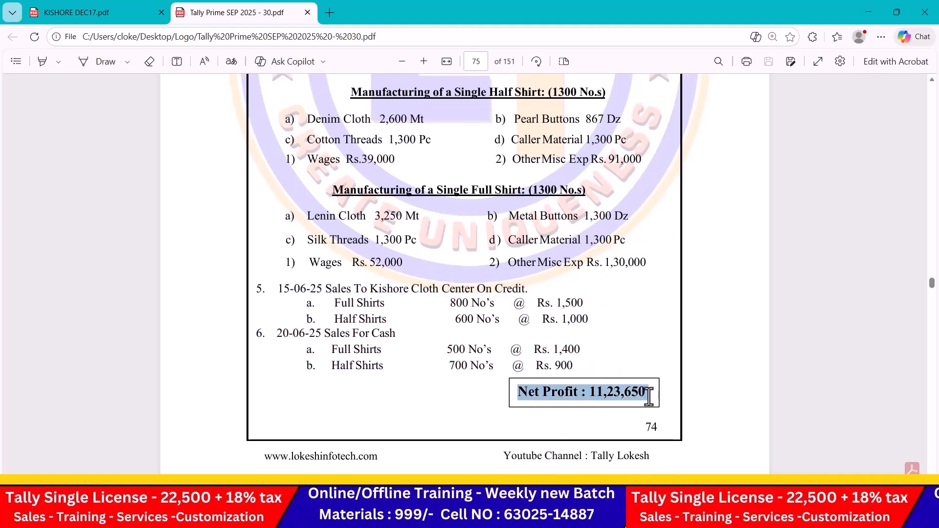
pyautogui.click(406, 327)
pyautogui.scroll(8, 404, 326)
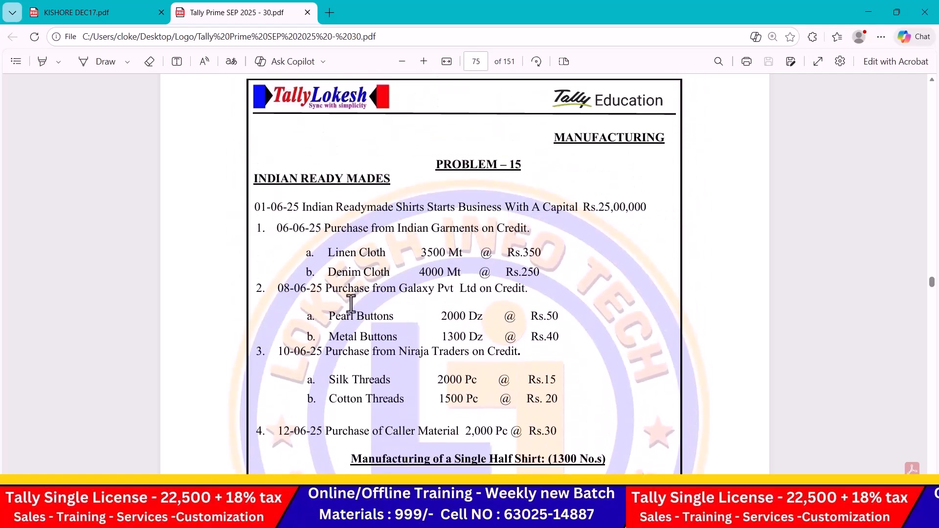
pyautogui.hotkey('alt', 'Tab')
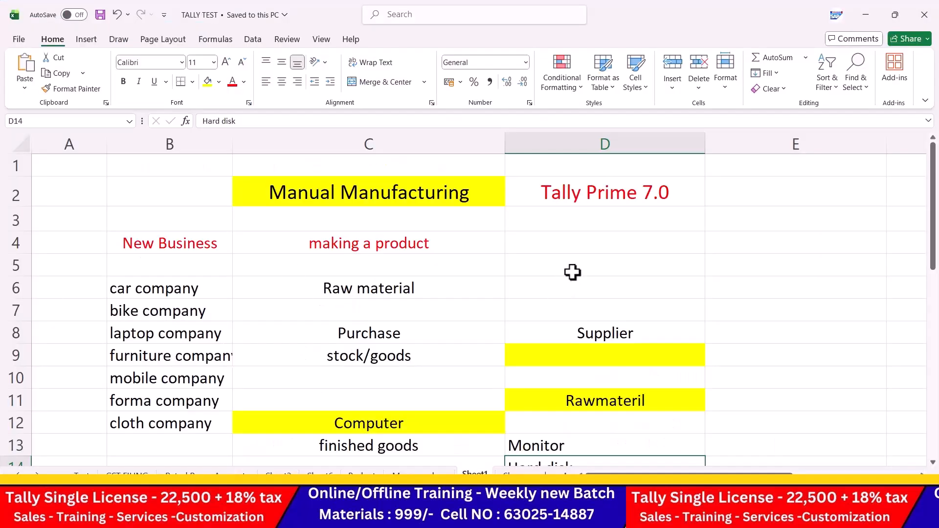
# Step: Enter Company creation, ledger creatopm and item creation in D4 to D6
pyautogui.click(572, 273)
pyautogui.click(581, 243)
pyautogui.write('Co')
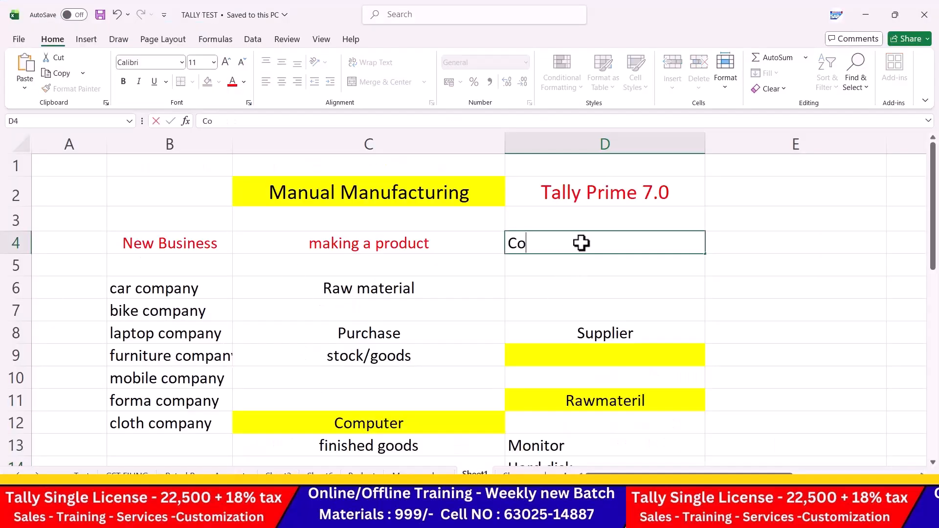
pyautogui.write('mpany creation')
pyautogui.press('Return')
pyautogui.write('ledger creatopm')
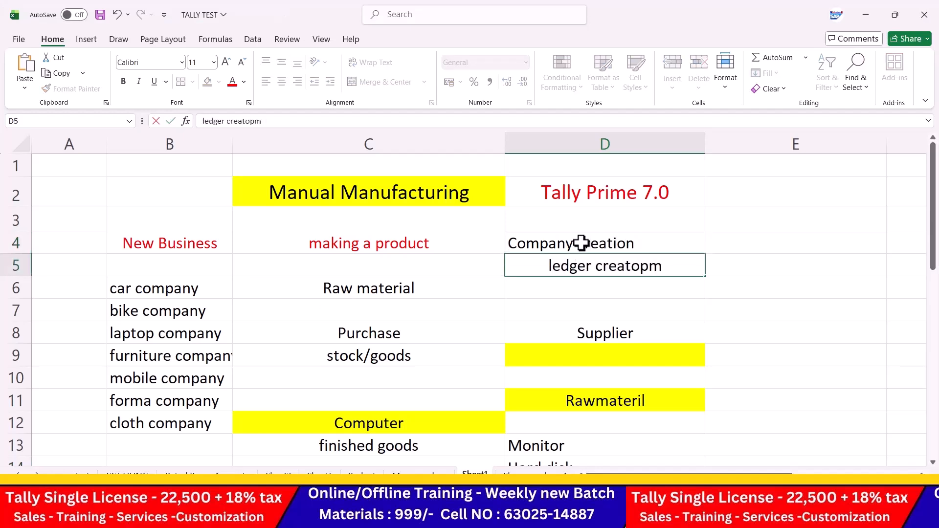
pyautogui.press('Return')
pyautogui.write('item c')
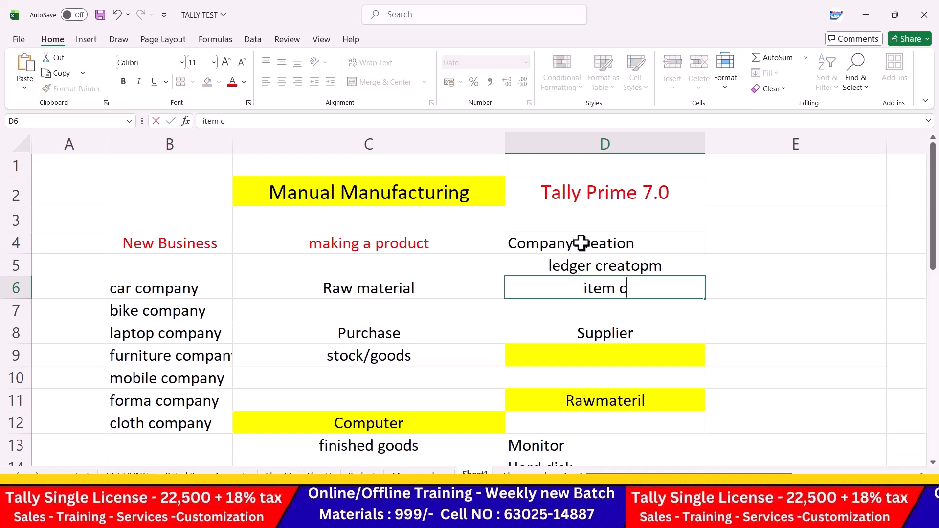
pyautogui.write('reatino')
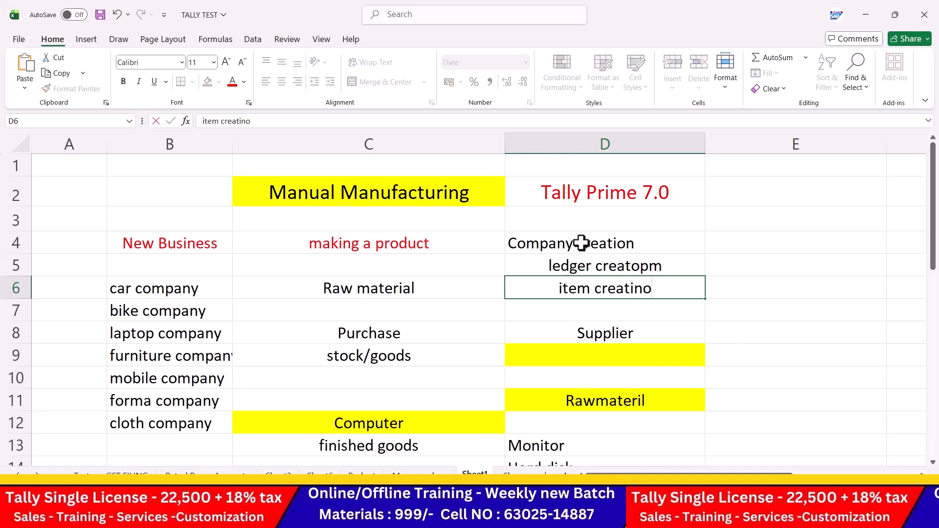
pyautogui.press('BackSpace')
pyautogui.press('BackSpace')
pyautogui.write('on')
pyautogui.press('Return')
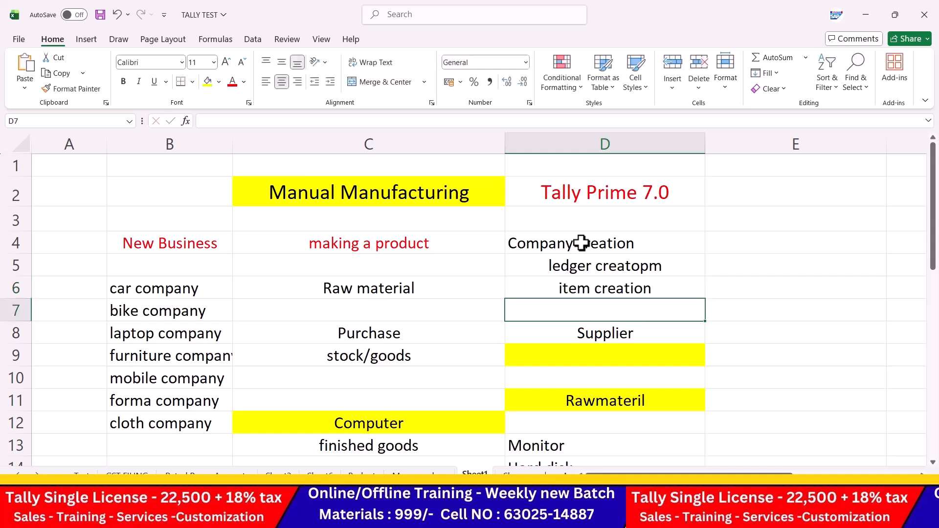
# Step: Add voucher creation and mis reports in D7:D8, then centre D3 to D8
pyautogui.write('voucher c')
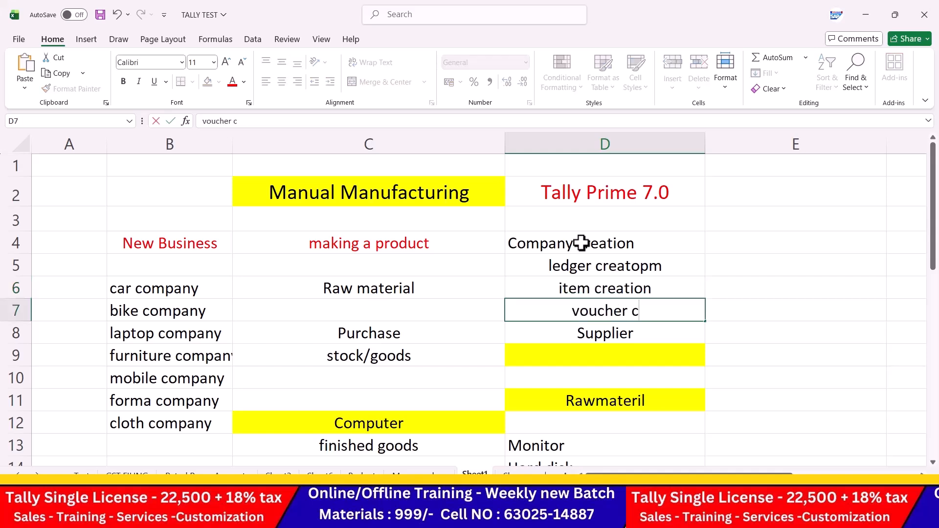
pyautogui.write('reation')
pyautogui.press('Return')
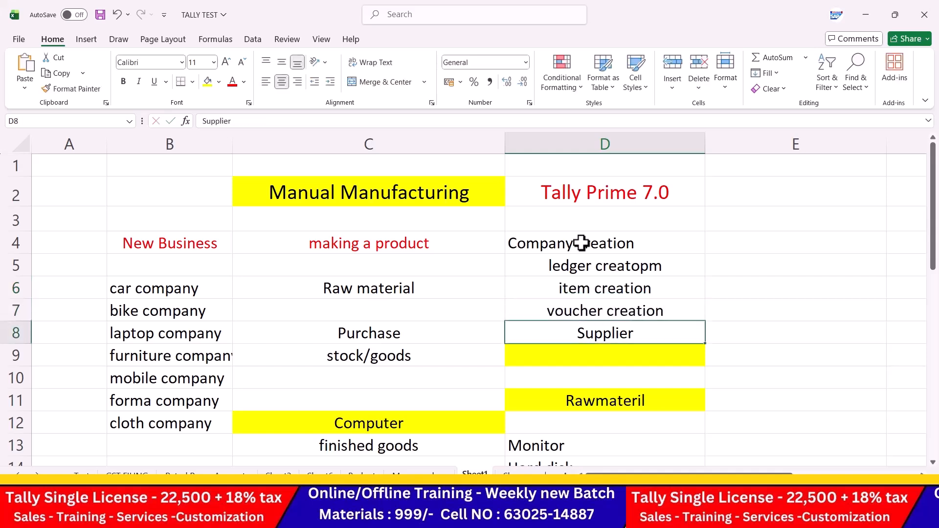
pyautogui.write('mic')
pyautogui.press('BackSpace')
pyautogui.write('s reports')
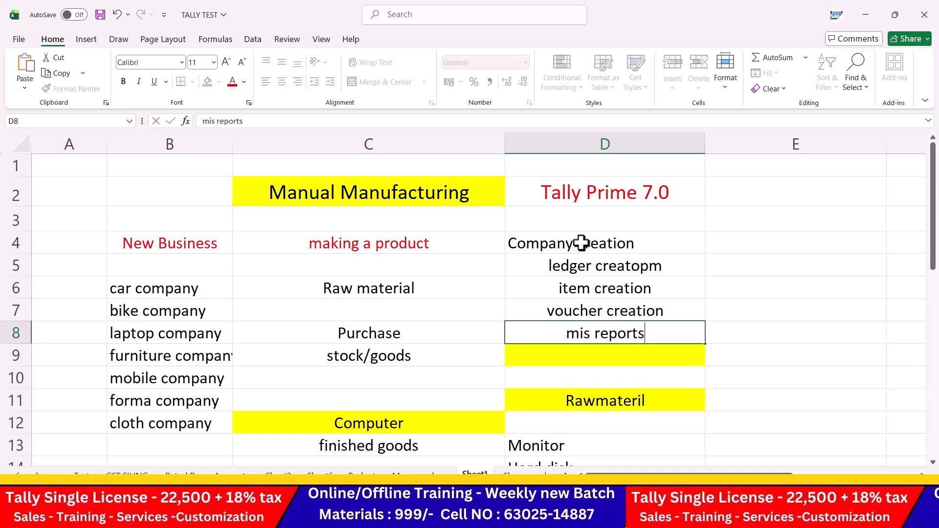
pyautogui.press('Return')
pyautogui.moveTo(600, 227); pyautogui.dragTo(601, 336)
pyautogui.click(281, 81)
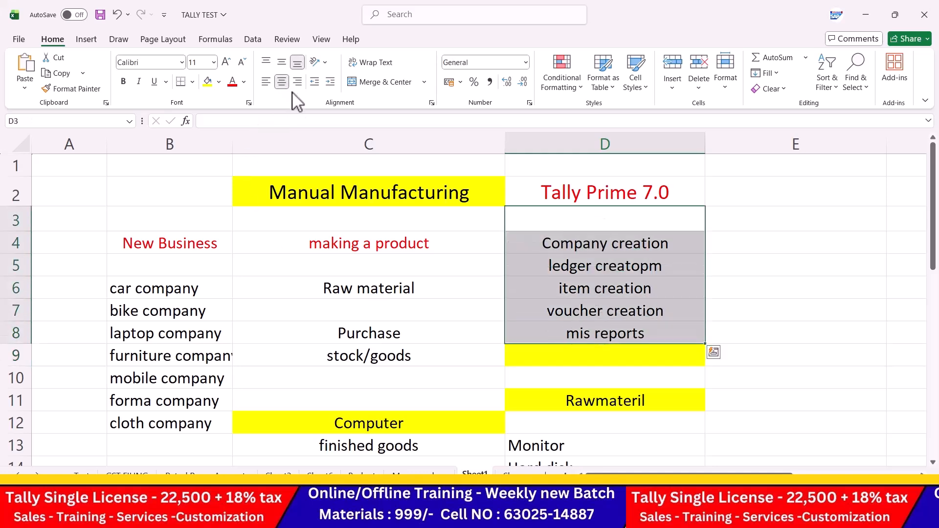
pyautogui.click(592, 282)
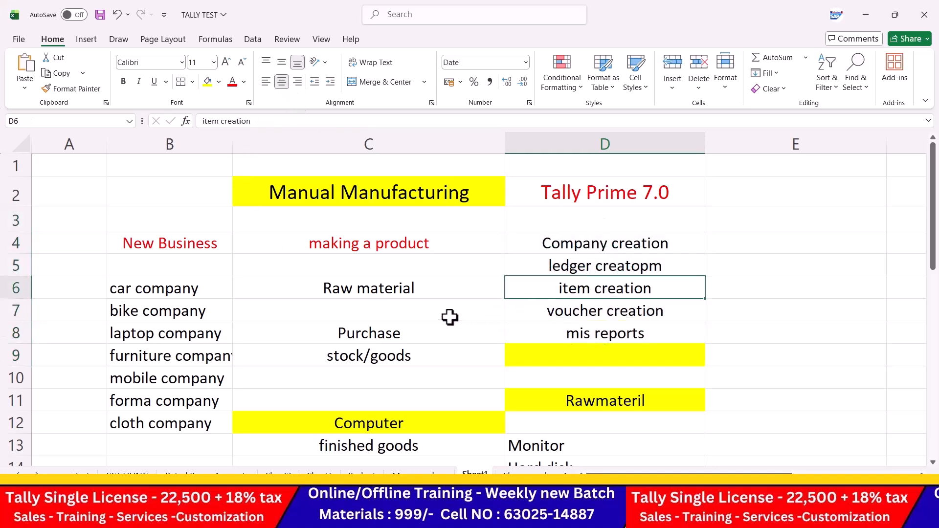
# Step: Enter inwards, outwards and closing balance down cells B15 to B17
pyautogui.scroll(-4, 453, 316)
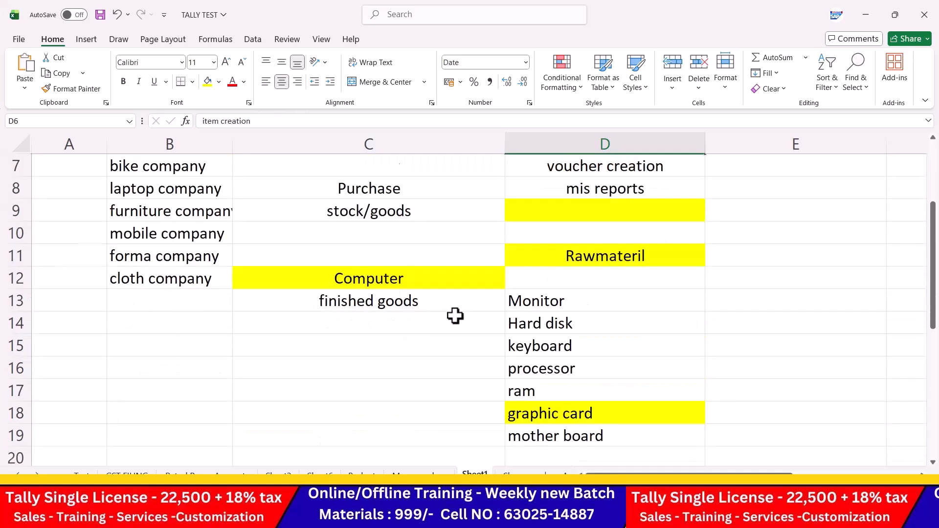
pyautogui.scroll(1, 455, 316)
pyautogui.click(200, 284)
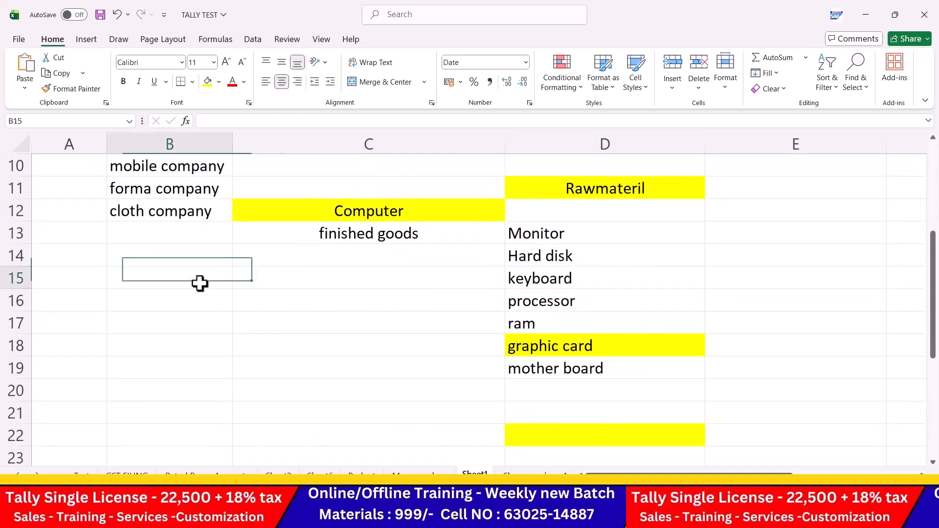
pyautogui.write('inward')
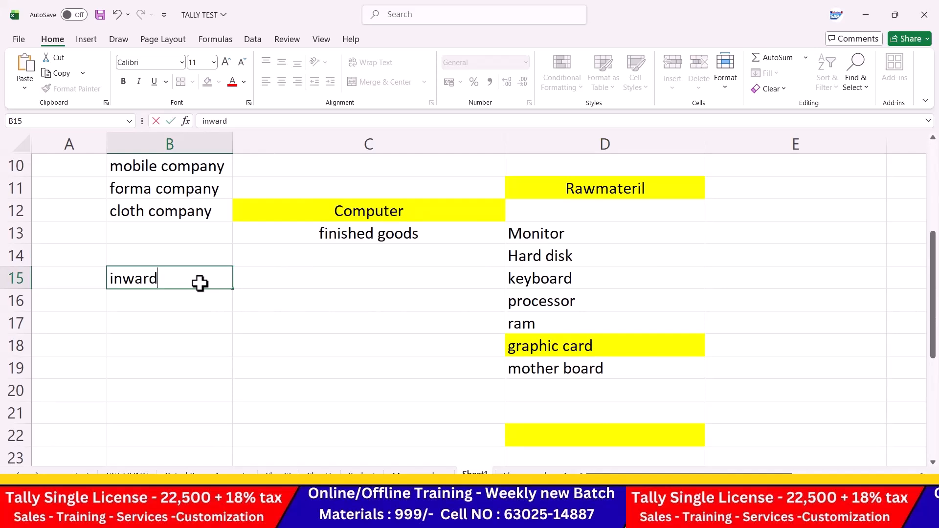
pyautogui.write('s')
pyautogui.press('Return')
pyautogui.write('p')
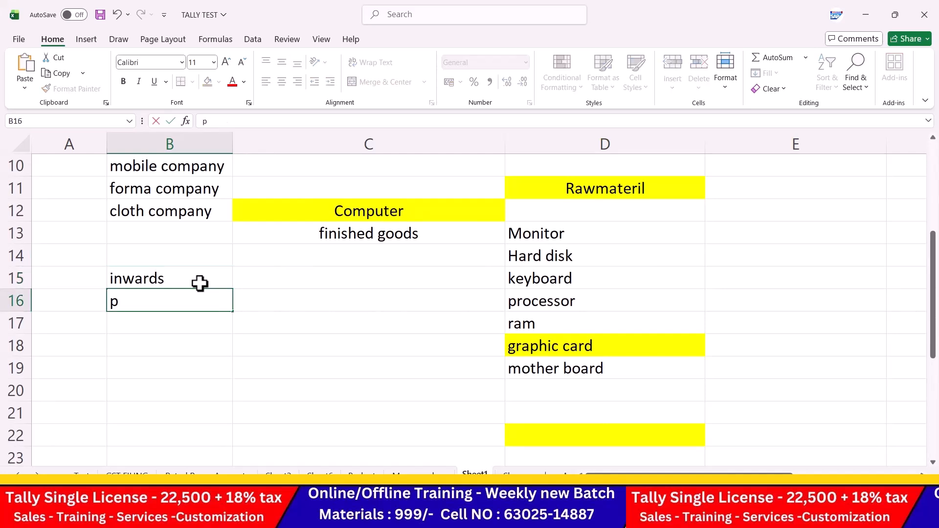
pyautogui.write('itwards')
pyautogui.press('Return')
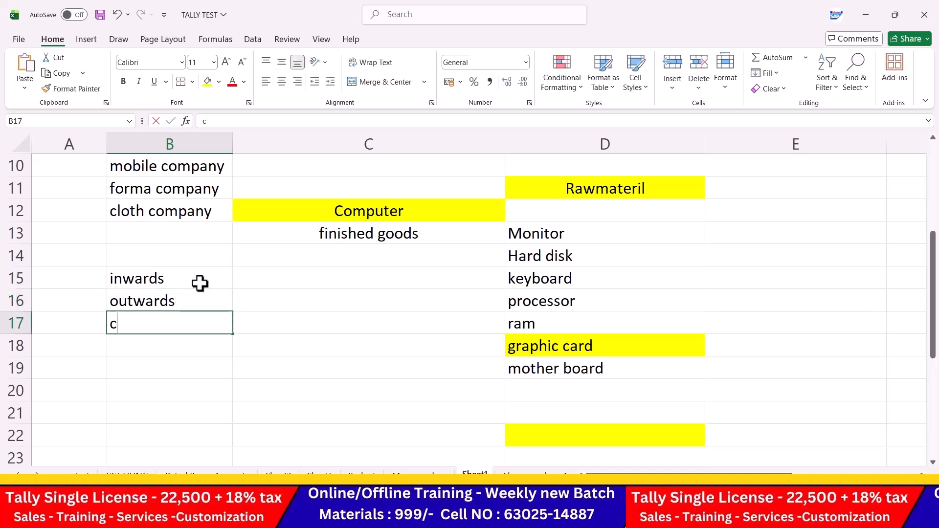
pyautogui.write('closing balance')
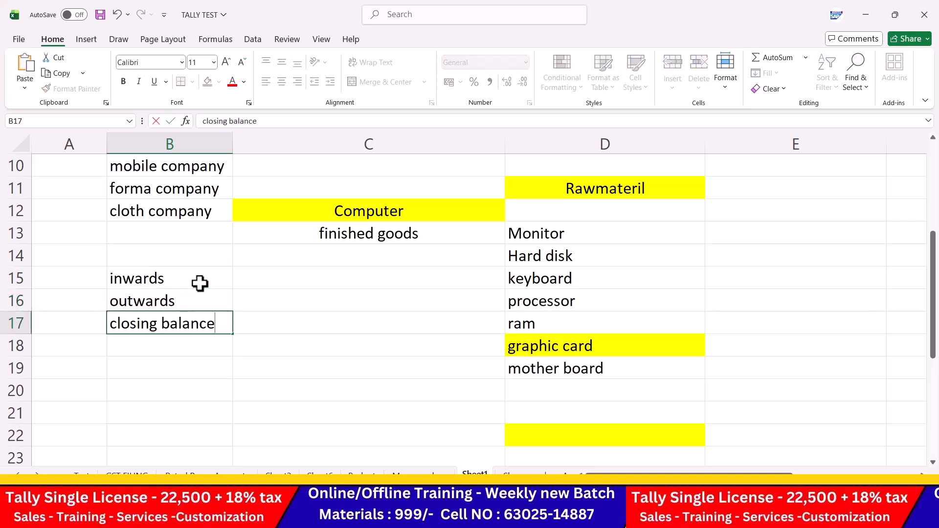
pyautogui.press('Return')
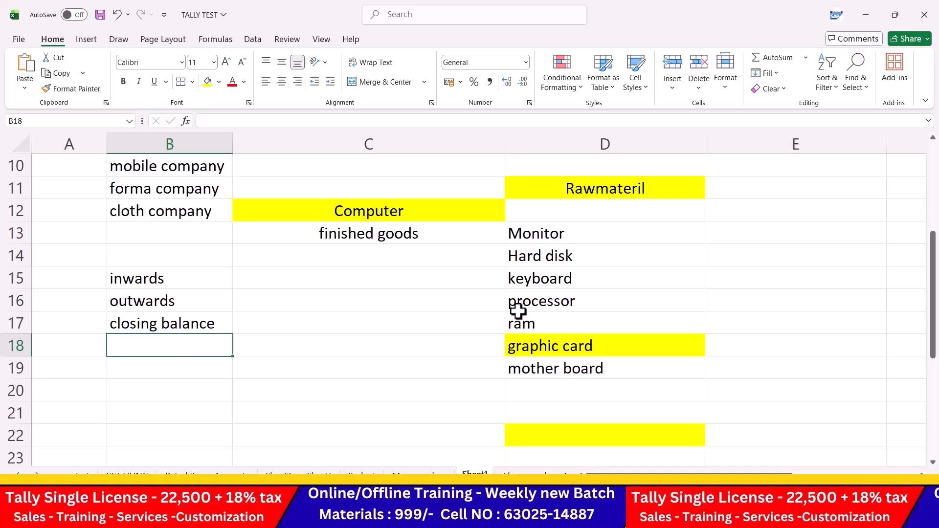
# Step: Select cell E4 beside Company creation, then bring the Problem 15 PDF to the front
pyautogui.scroll(3, 517, 310)
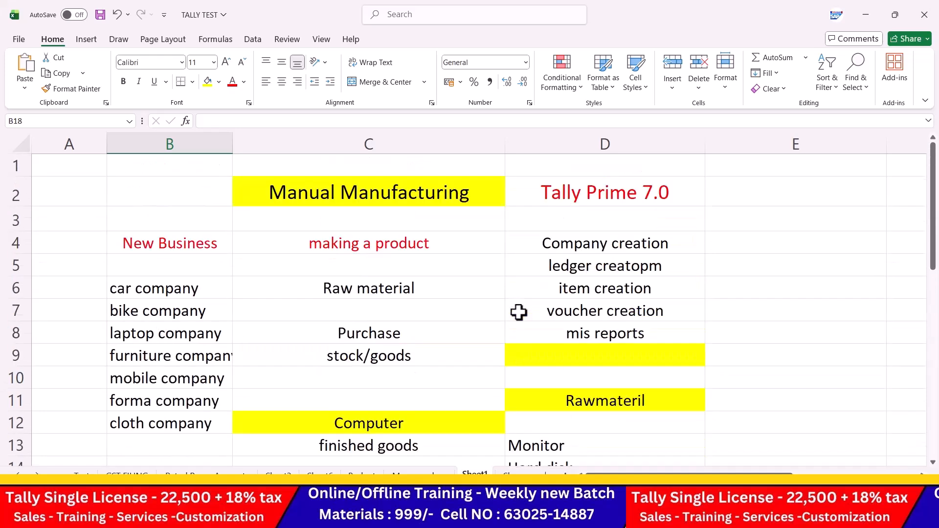
pyautogui.click(778, 251)
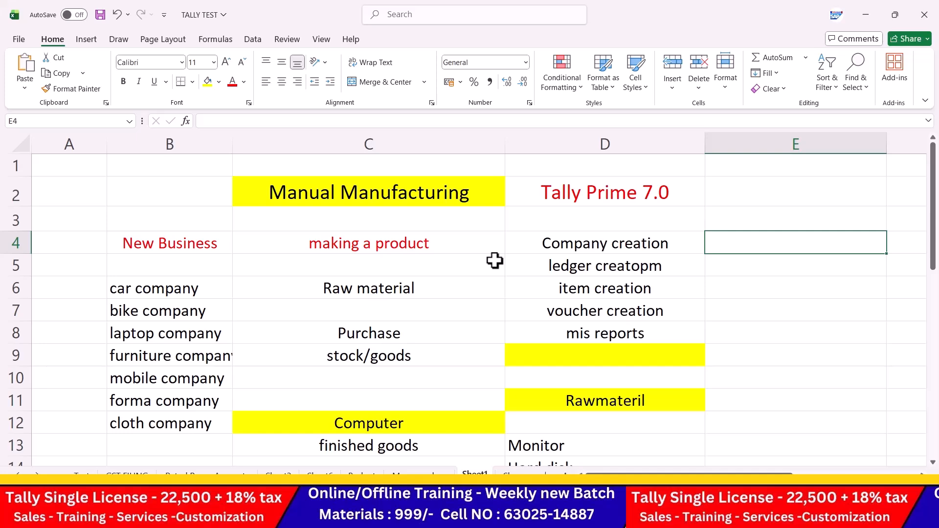
pyautogui.hotkey('alt', 'Tab')
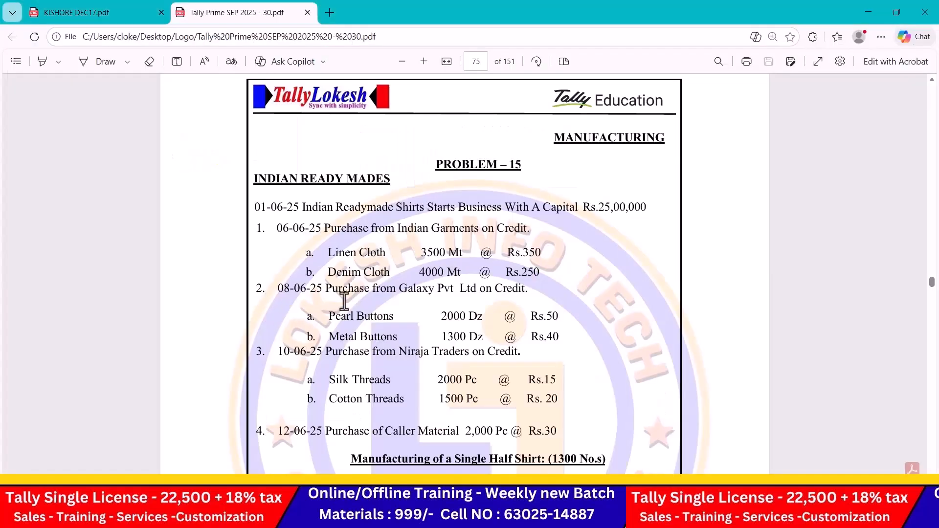
# Step: Recheck the Problem 15 purchase list in the PDF and return to the TALLY TEST workbook
pyautogui.scroll(-1, 349, 292)
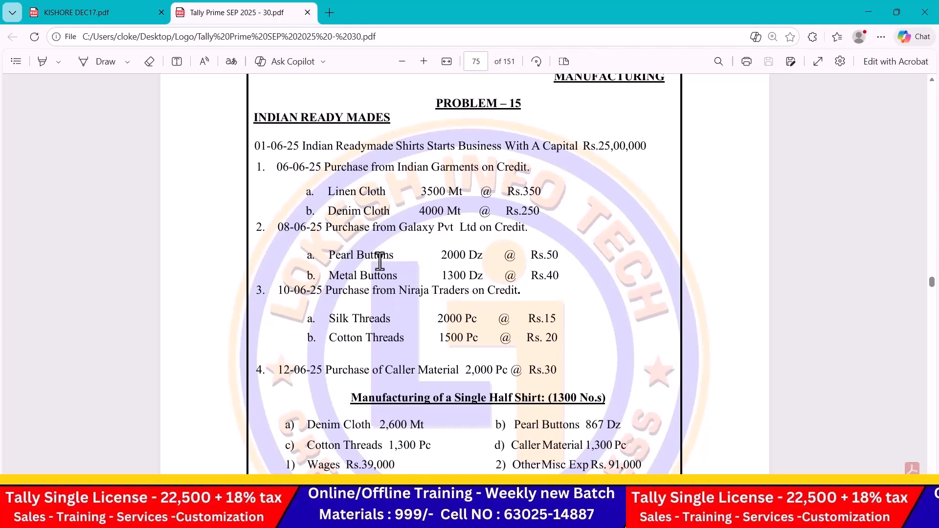
pyautogui.hotkey('alt', 'Tab')
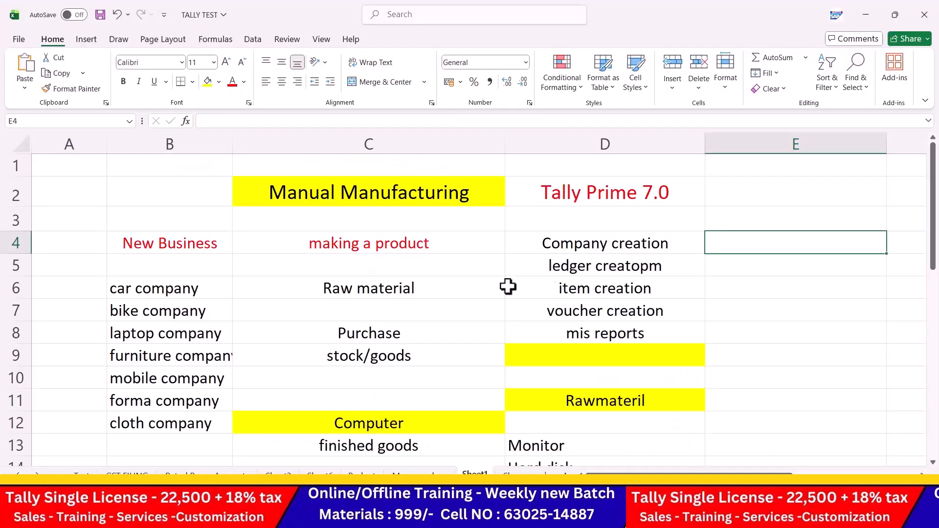
pyautogui.write('c')
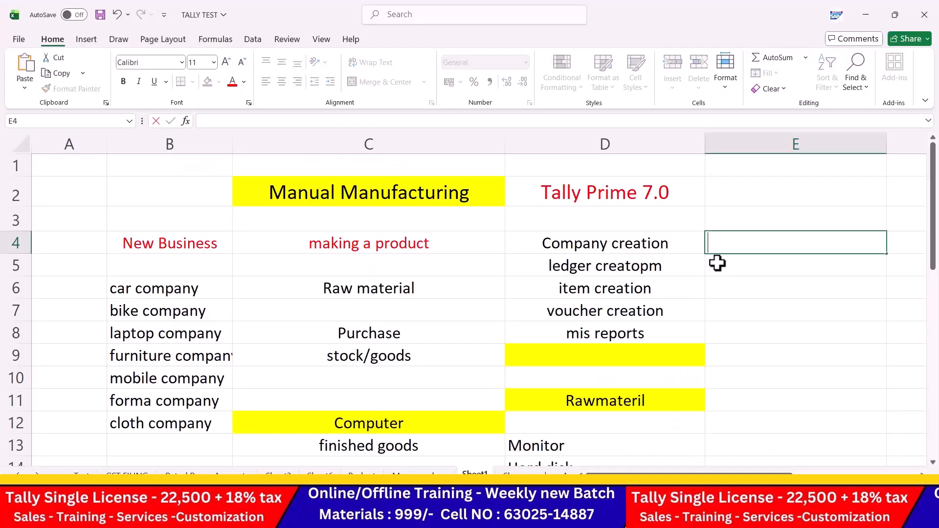
# Step: List the stock groups cloths, buttons, threads and shirts in B20 through B23
pyautogui.scroll(-5, 602, 312)
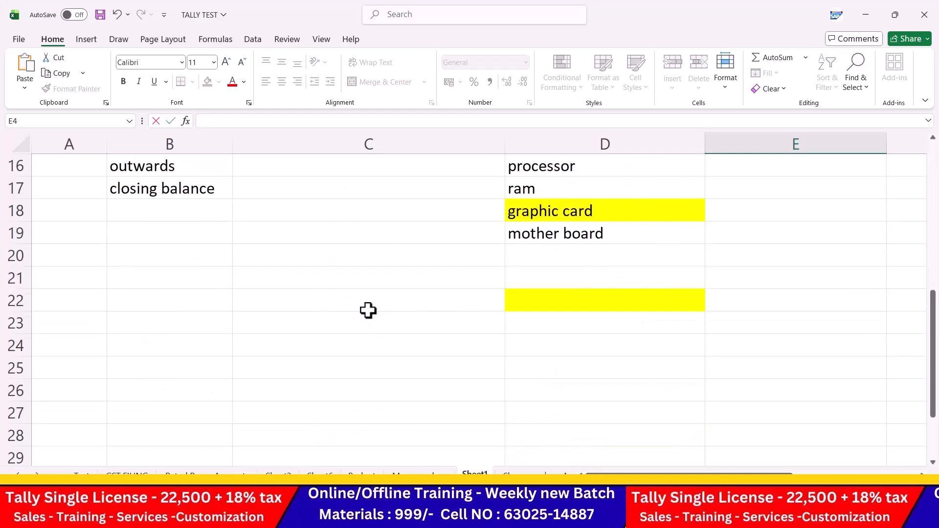
pyautogui.click(187, 264)
pyautogui.write('cl')
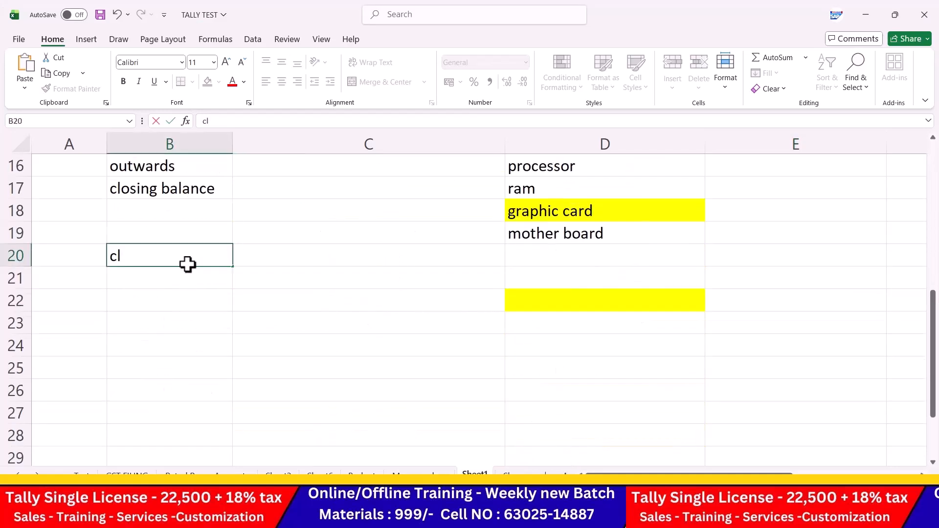
pyautogui.write('oths')
pyautogui.press('Return')
pyautogui.write('buttons')
pyautogui.press('Return')
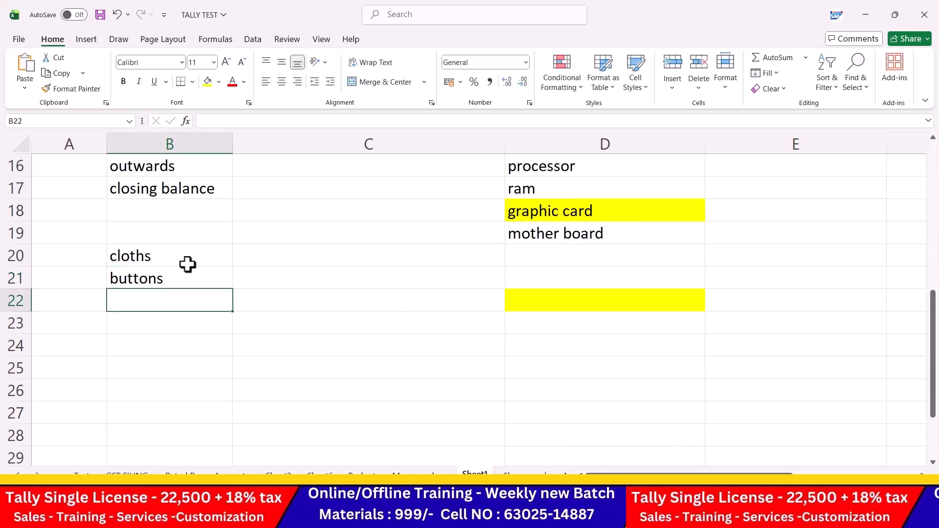
pyautogui.write('thr')
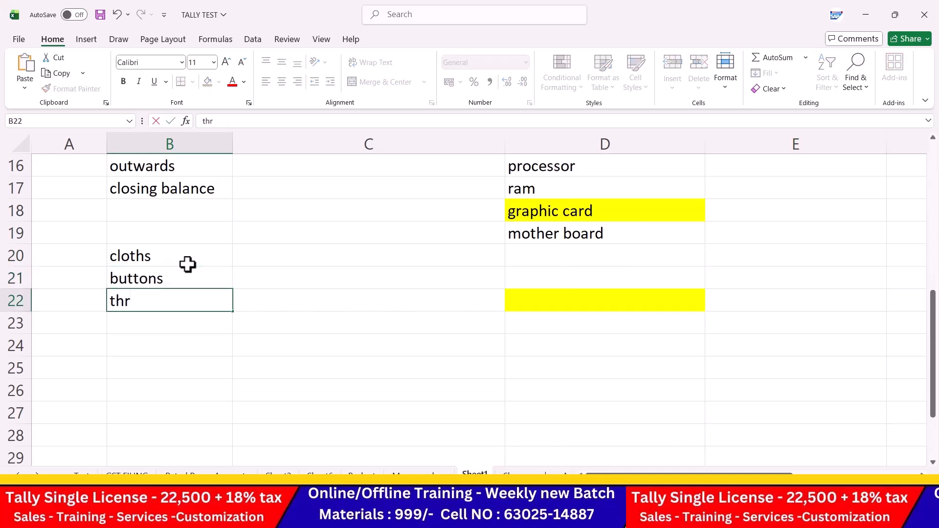
pyautogui.write('eads')
pyautogui.press('Return')
pyautogui.write('shirts')
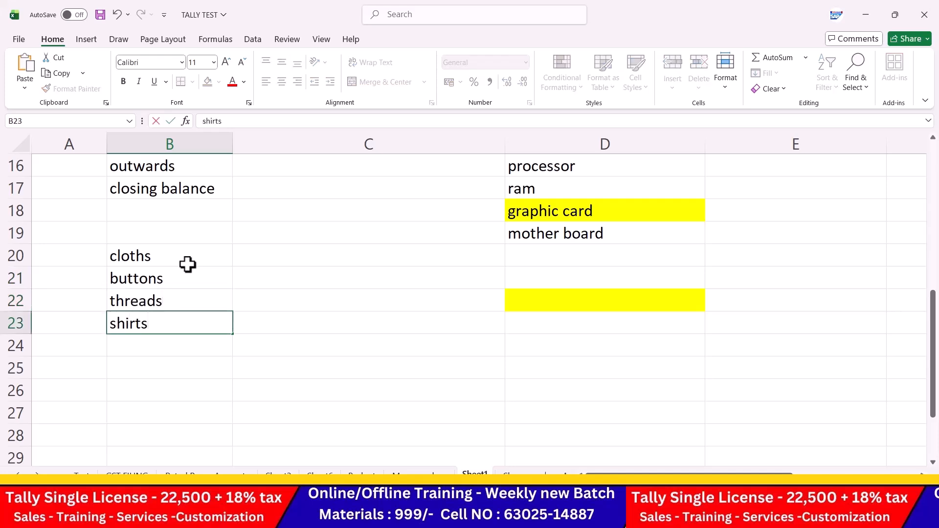
pyautogui.press('Tab')
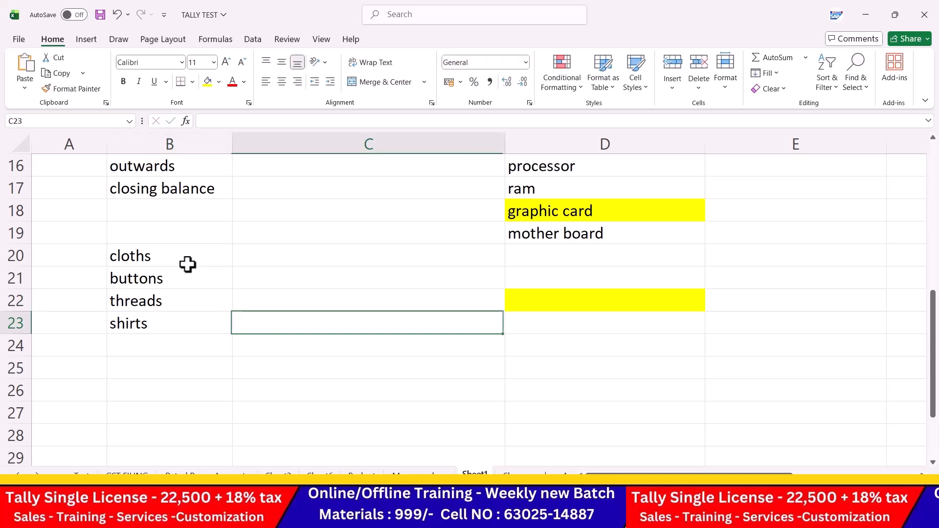
# Step: Centre B20:B23 and add the note 'Same colors' in C20
pyautogui.click(190, 254)
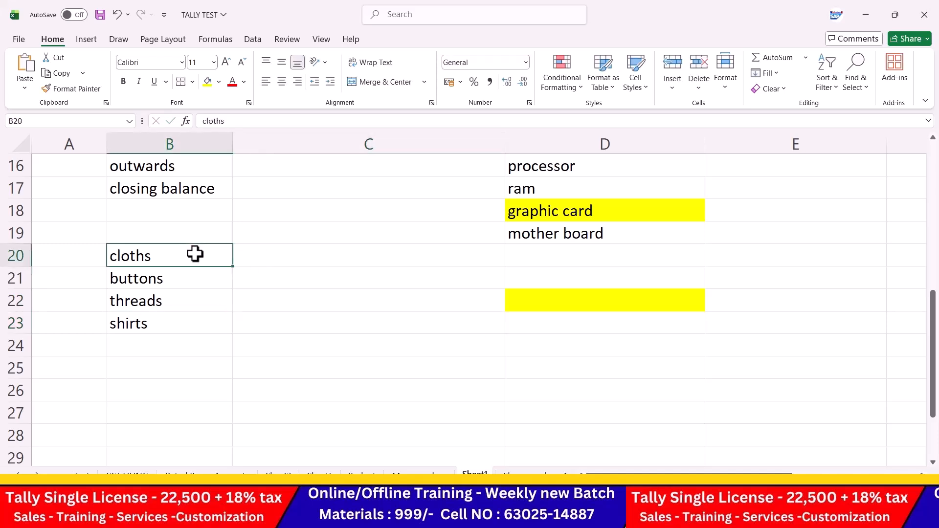
pyautogui.moveTo(191, 254); pyautogui.dragTo(189, 325)
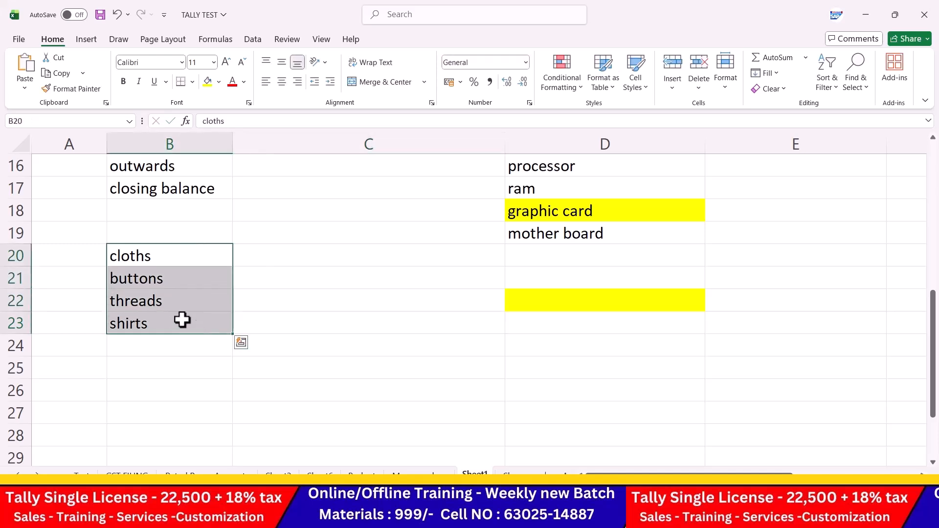
pyautogui.click(282, 82)
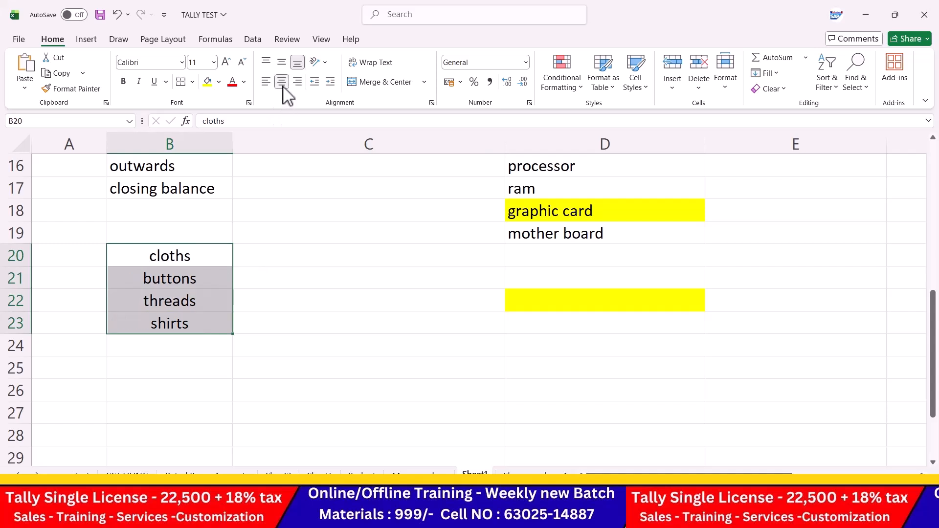
pyautogui.click(337, 258)
pyautogui.write('Sa')
pyautogui.write('colors')
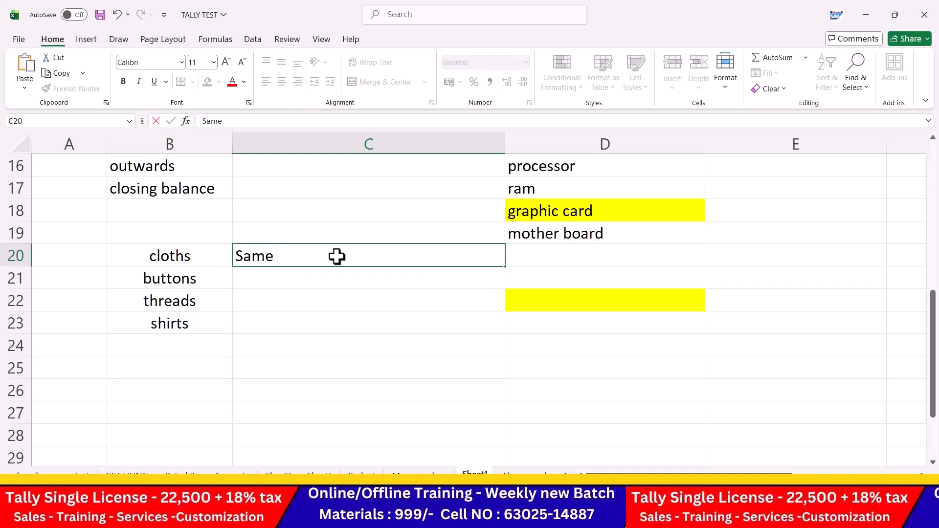
pyautogui.press('Return')
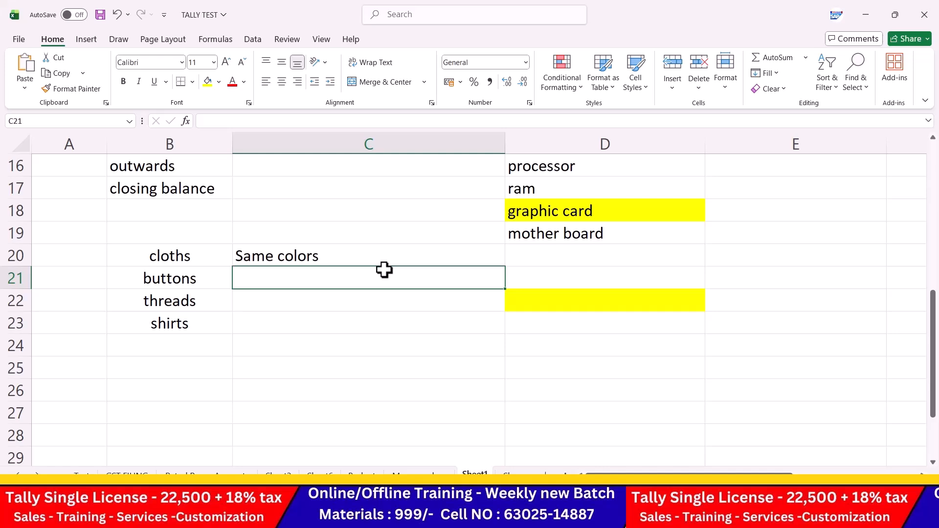
pyautogui.scroll(2, 384, 270)
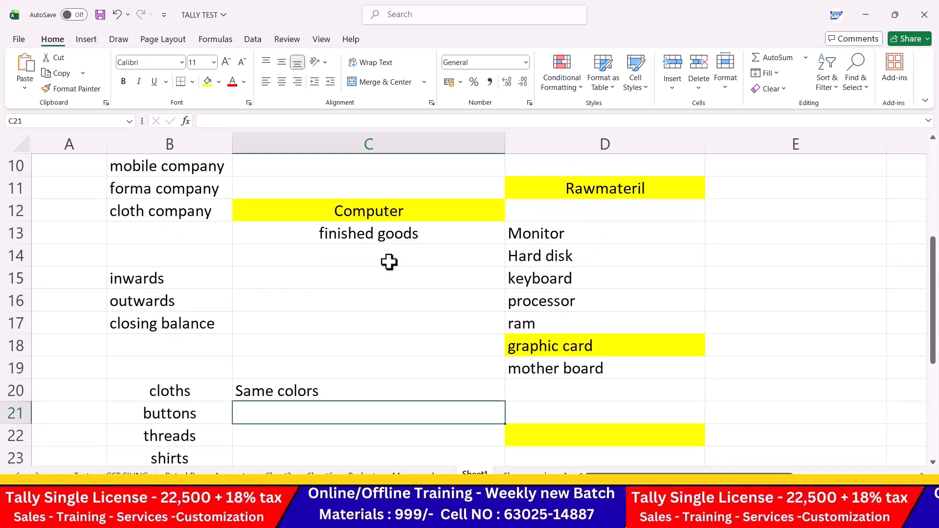
pyautogui.scroll(-2, 388, 263)
# Step: Enter sales in B25 and customers in C25, centring the B24:C25 range
pyautogui.click(201, 367)
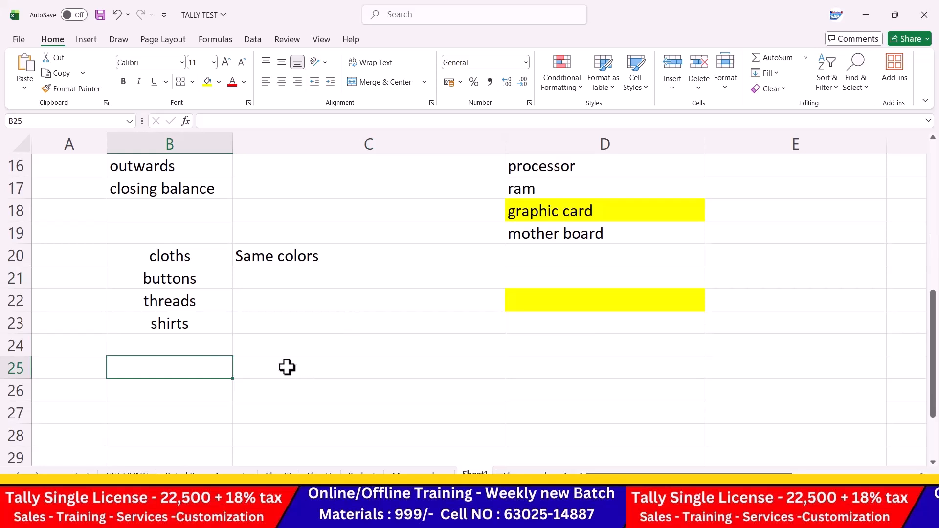
pyautogui.write('sales')
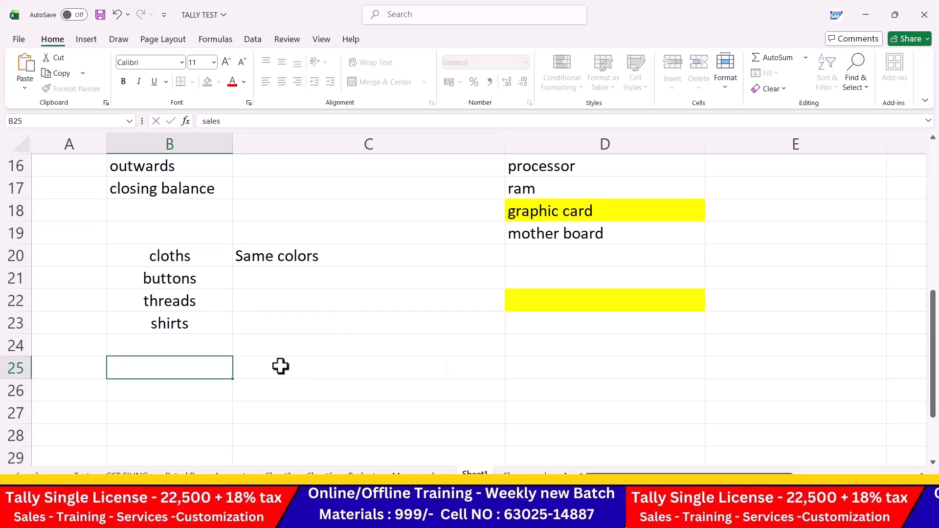
pyautogui.press('Tab')
pyautogui.write('cusotmers')
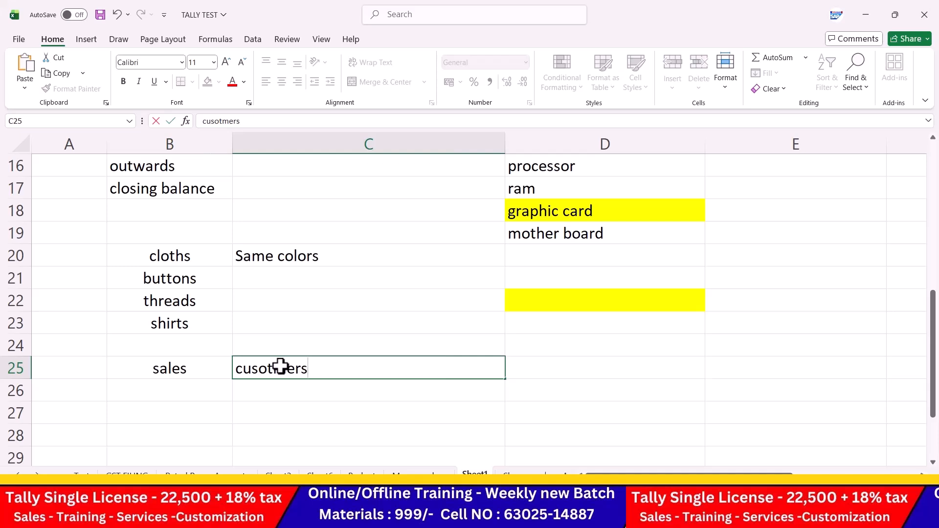
pyautogui.press('BackSpace')
pyautogui.press('BackSpace')
pyautogui.press('BackSpace')
pyautogui.press('BackSpace')
pyautogui.press('BackSpace')
pyautogui.press('BackSpace')
pyautogui.write('tomers')
pyautogui.press('Return')
pyautogui.moveTo(203, 350); pyautogui.dragTo(357, 384)
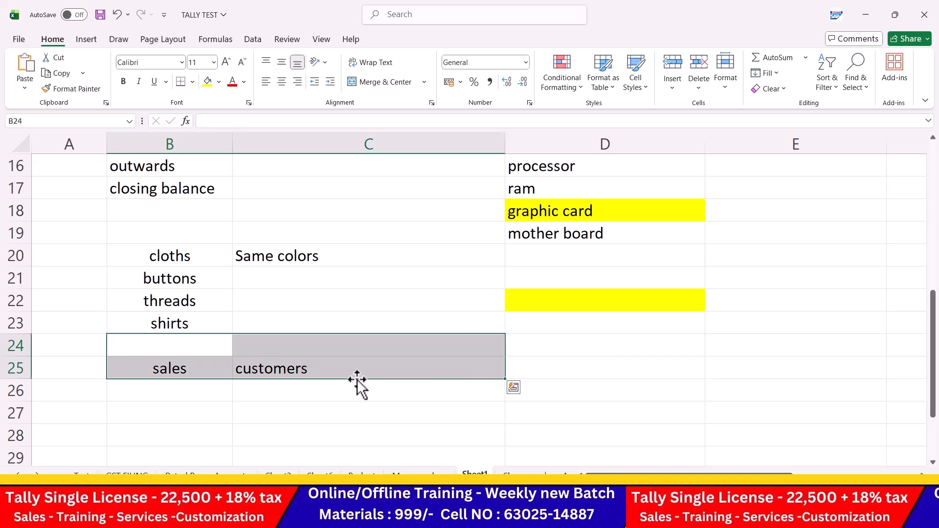
pyautogui.click(286, 81)
pyautogui.click(421, 360)
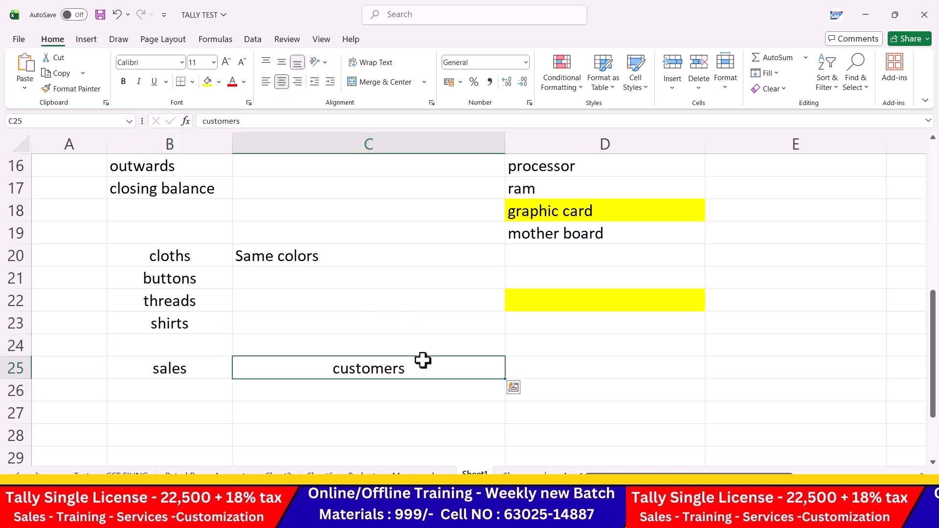
# Step: Type net profit into cell C27
pyautogui.scroll(-1, 348, 364)
pyautogui.click(299, 350)
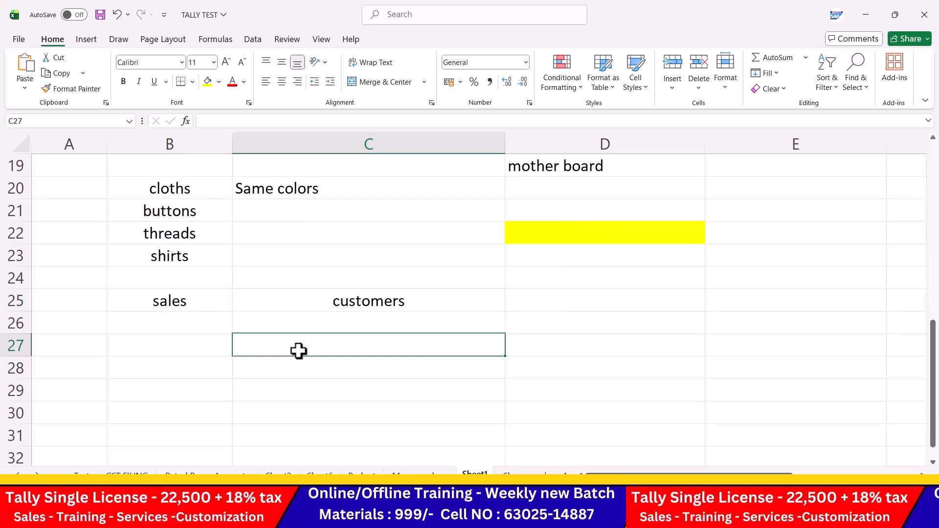
pyautogui.write('net profit')
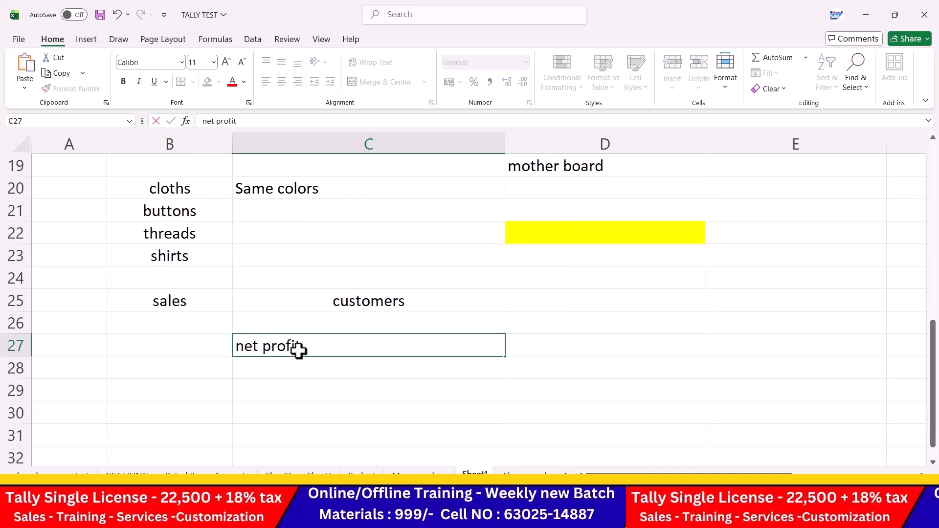
pyautogui.press('Return')
pyautogui.scroll(6, 299, 350)
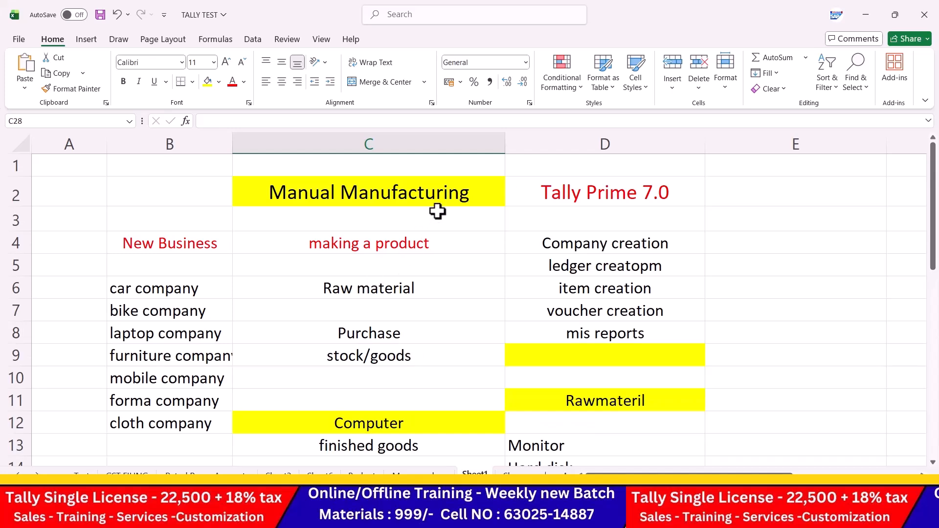
# Step: Open the Create Company form in Tally Prime
pyautogui.click(659, 516)
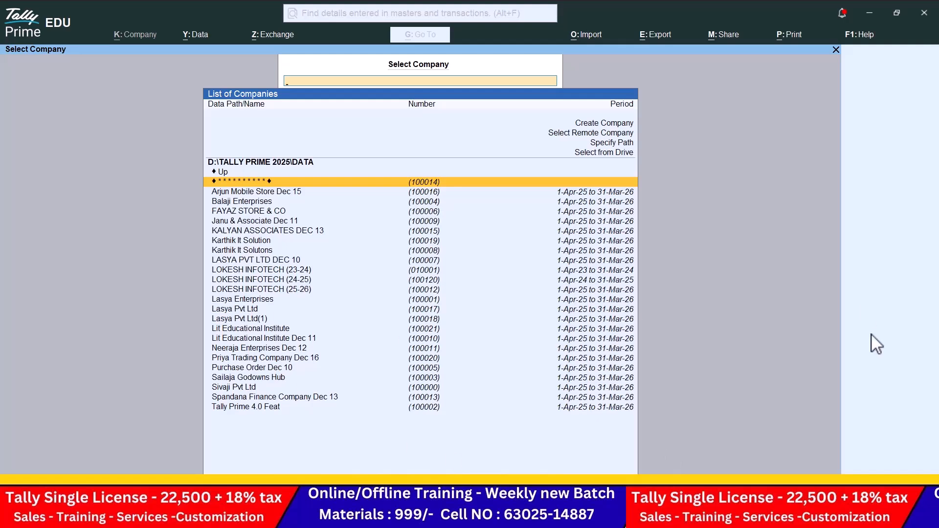
pyautogui.press('Up')
pyautogui.press('Up')
pyautogui.press('Up')
pyautogui.press('Up')
pyautogui.press('Up')
pyautogui.press('Up')
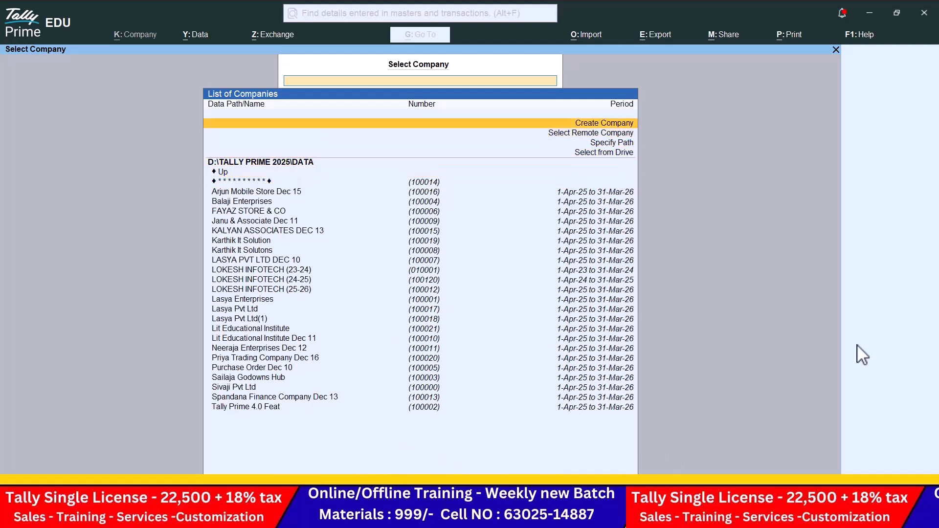
pyautogui.press('Return')
pyautogui.hotkey('alt', 'Tab')
pyautogui.hotkey('alt', 'Tab')
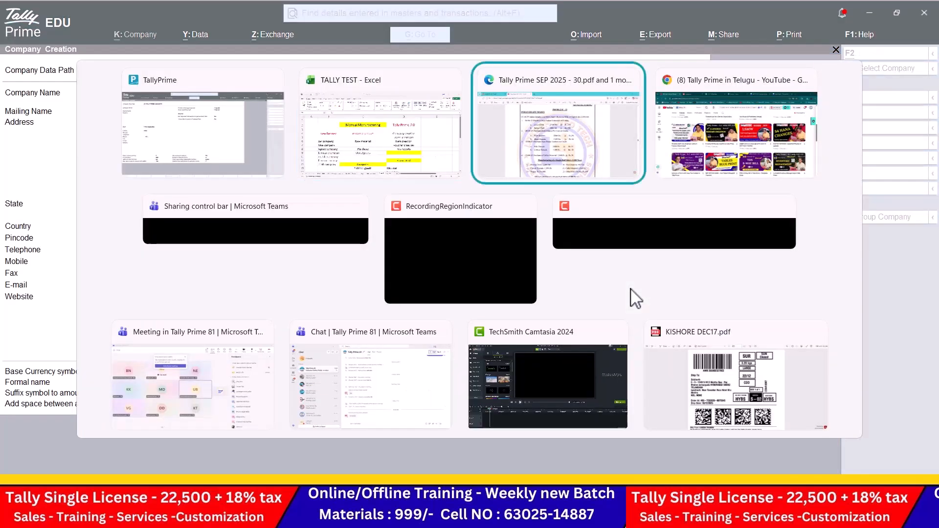
pyautogui.hotkey('alt', 'Tab')
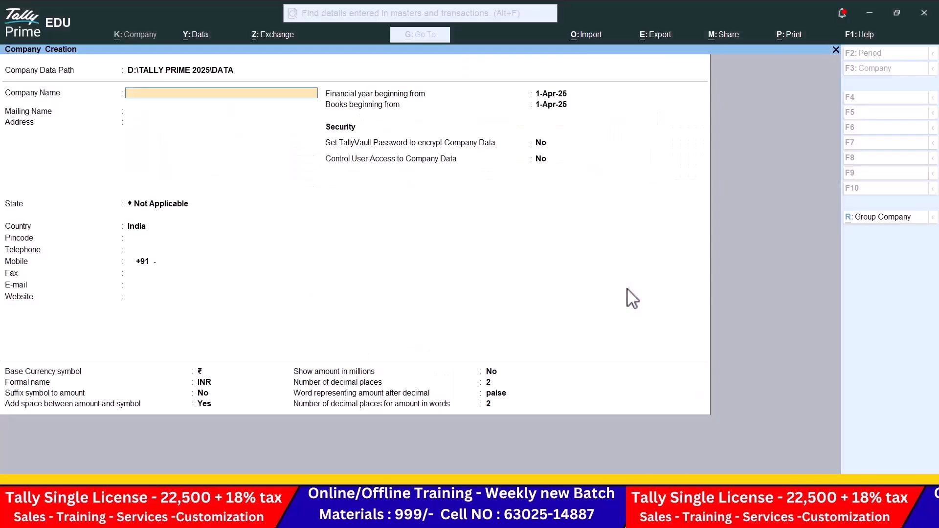
# Step: Name the company 'Indian Ready Mades Dec 17', set state Andhra Pradesh, and save it
pyautogui.write('Indian Ready mades De')
pyautogui.press('Return')
pyautogui.press('Return')
pyautogui.press('Return')
pyautogui.press('Down')
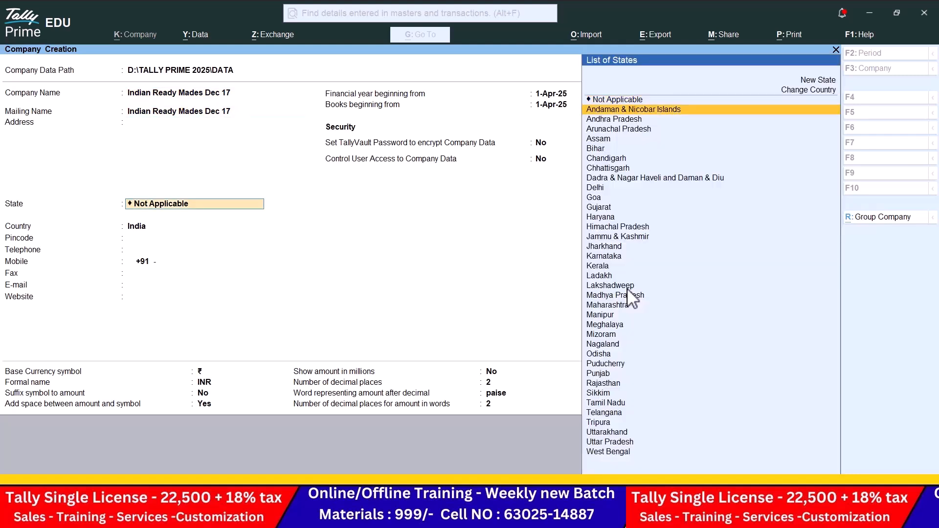
pyautogui.press('Down')
pyautogui.press('Return')
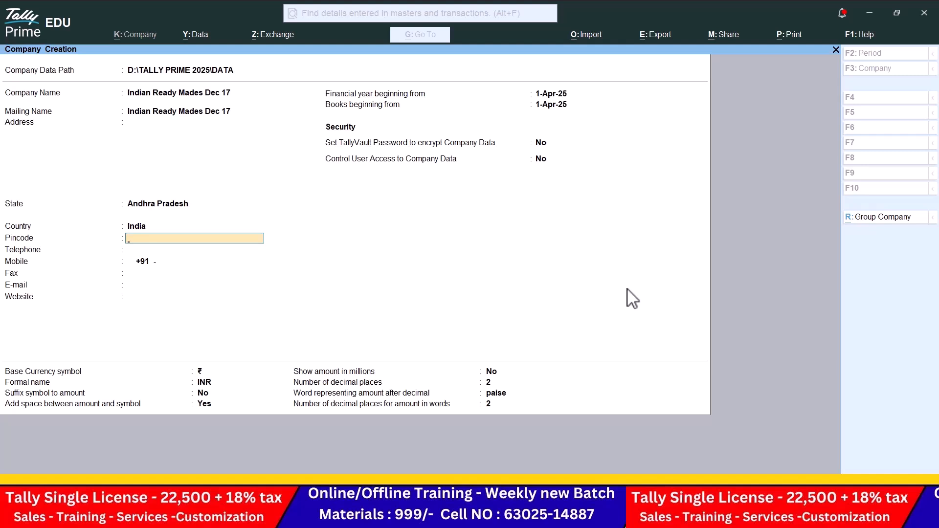
pyautogui.press('Return')
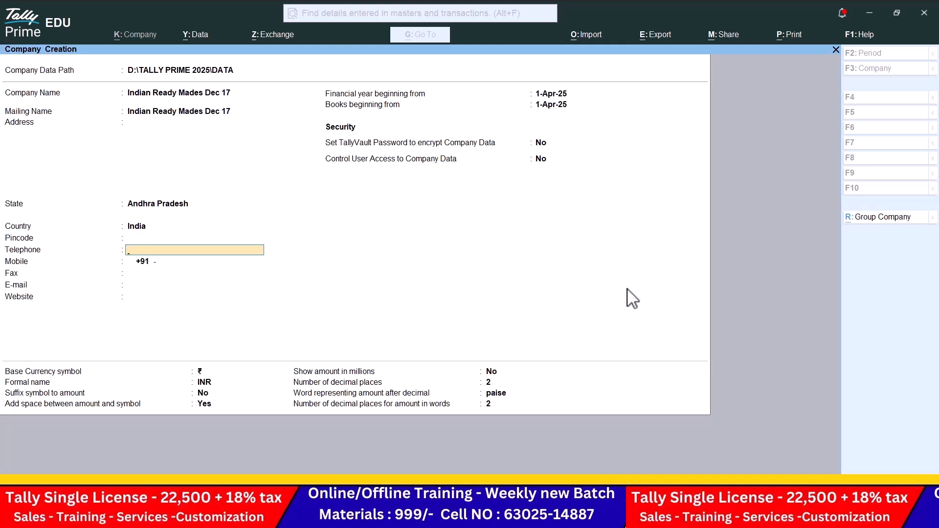
pyautogui.press('ctrl')
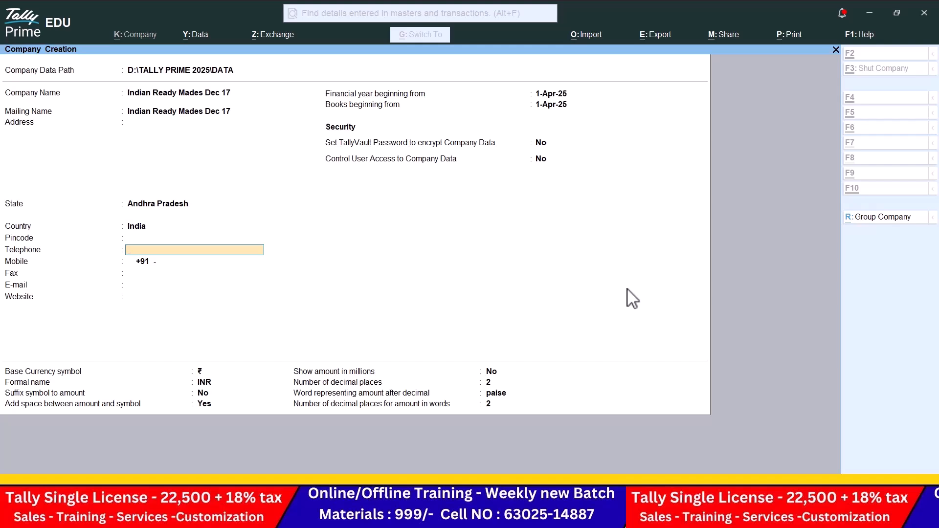
pyautogui.hotkey('ctrl', 'a')
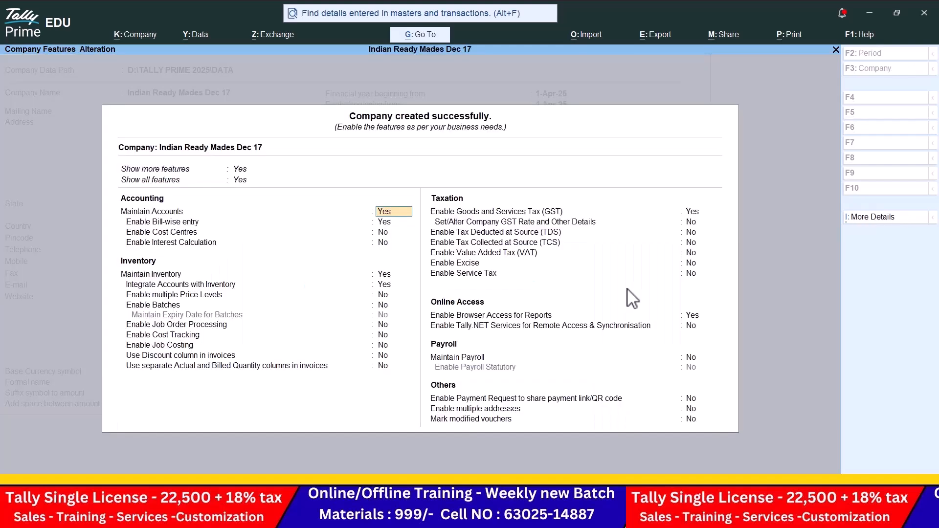
# Step: Set bill-wise entry, GST and browser access to No and accept the company features
pyautogui.press('Return')
pyautogui.press('n')
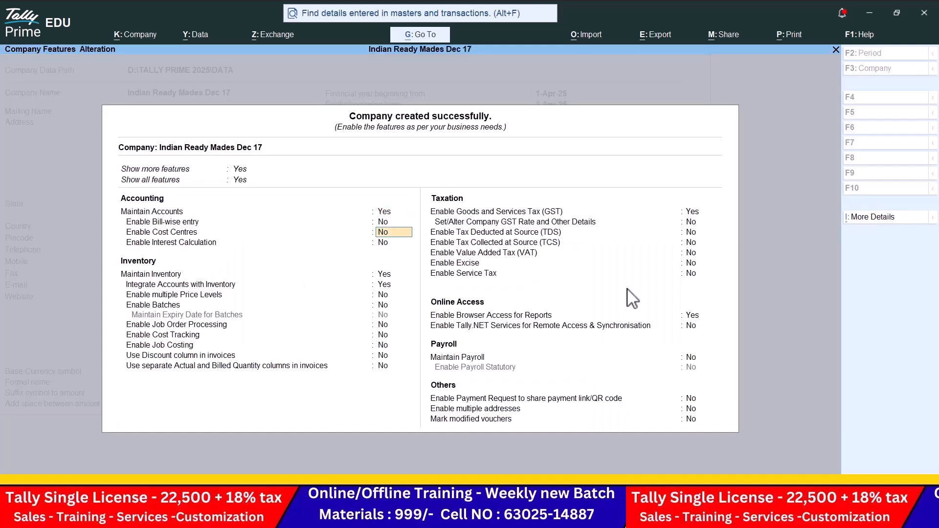
pyautogui.press('Return')
pyautogui.press('Return')
pyautogui.press('Return')
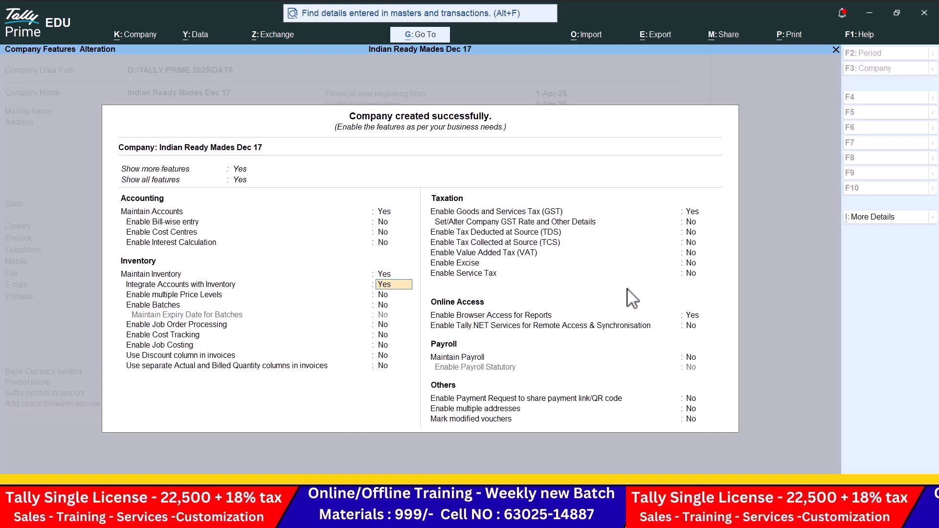
pyautogui.press('Return')
pyautogui.press('Return')
pyautogui.press('Return')
pyautogui.press('Return')
pyautogui.press('Return')
pyautogui.press('Return')
pyautogui.press('Return')
pyautogui.press('Return')
pyautogui.write('n')
pyautogui.press('Return')
pyautogui.press('Return')
pyautogui.press('Return')
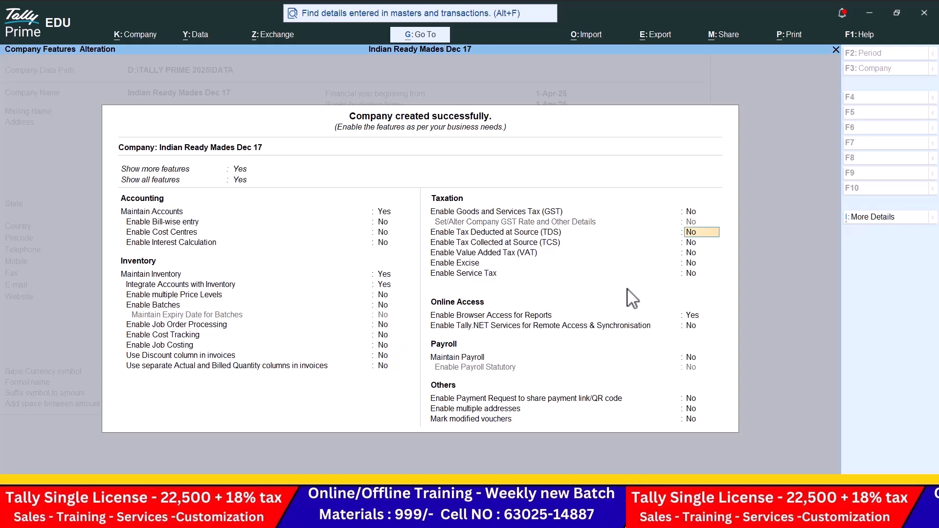
pyautogui.press('Return')
pyautogui.press('Return')
pyautogui.press('Return')
pyautogui.write('n')
pyautogui.press('Return')
pyautogui.press('Return')
pyautogui.press('Return')
pyautogui.press('Return')
pyautogui.press('Return')
pyautogui.press('Return')
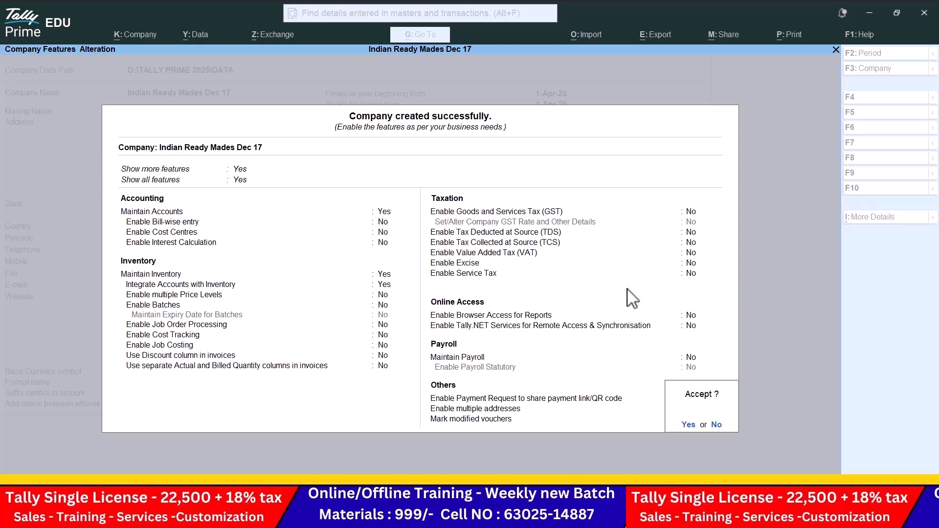
pyautogui.press('Return')
pyautogui.press('Return')
# Step: Open Ledger creation from the Create menu, then switch away from Tally Prime
pyautogui.press('Down')
pyautogui.press('Return')
pyautogui.hotkey('alt', 'Tab')
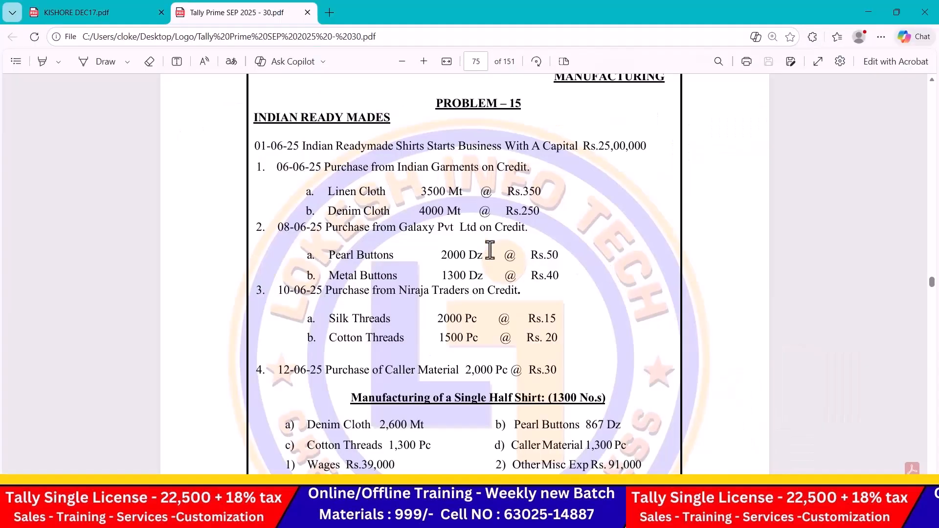
pyautogui.hotkey('alt', 'Tab')
pyautogui.hotkey('alt', 'Tab')
pyautogui.hotkey('alt', 'Tab')
pyautogui.hotkey('alt', 'Tab')
pyautogui.hotkey('alt', 'Tab')
pyautogui.hotkey('alt', 'Tab')
pyautogui.hotkey('alt', 'Tab')
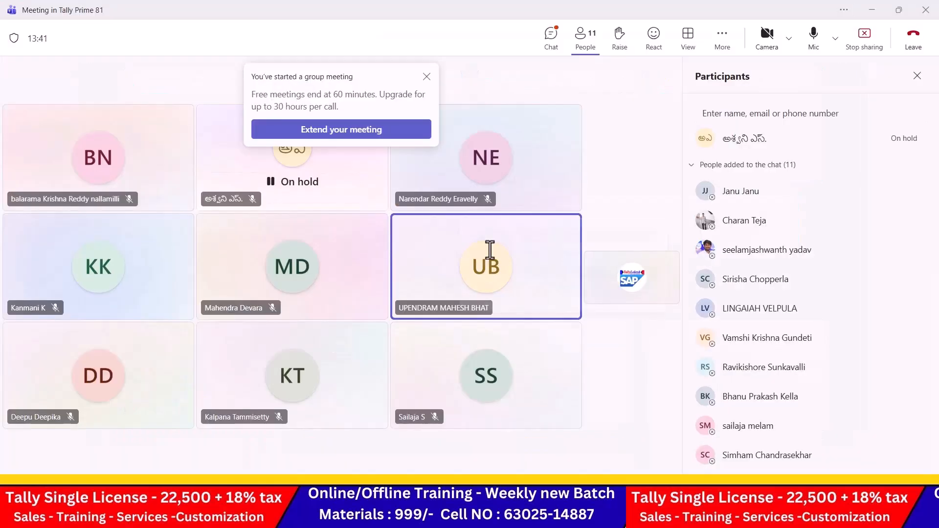
# Step: Send join requests to the nine remaining invitees in the Teams participants list
pyautogui.moveTo(490, 250)
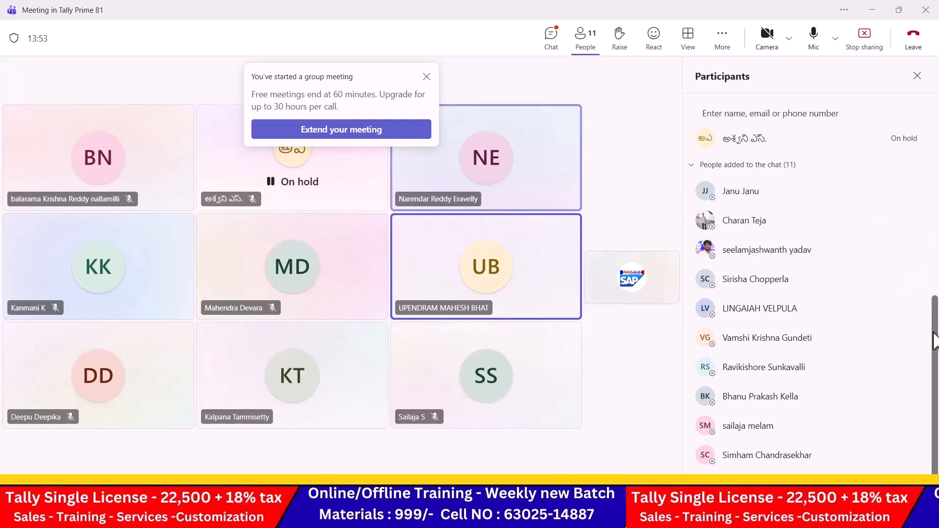
pyautogui.moveTo(934, 289); pyautogui.dragTo(928, 320)
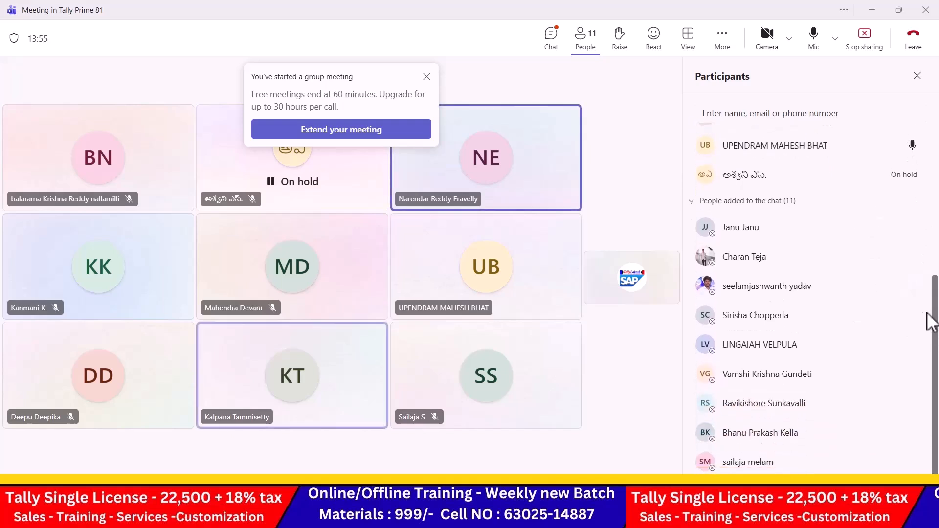
pyautogui.click(885, 258)
pyautogui.click(882, 288)
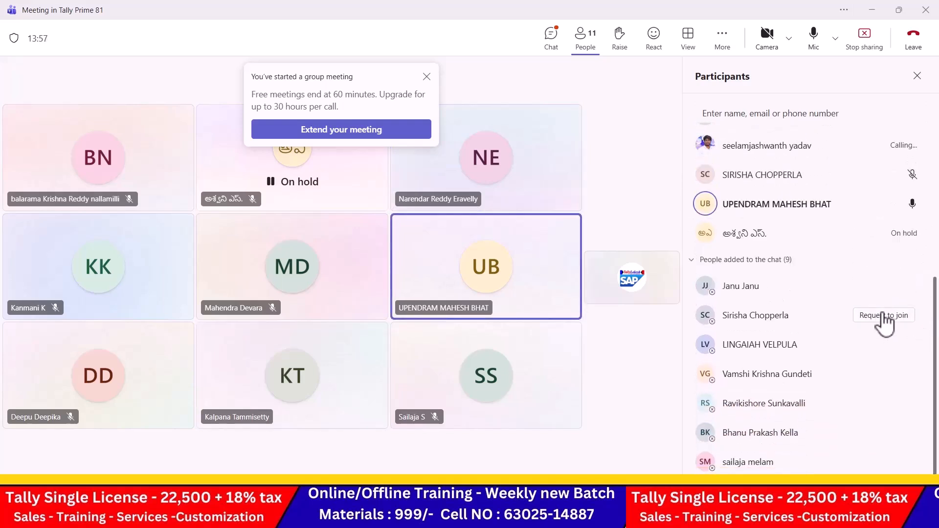
pyautogui.click(881, 317)
pyautogui.click(883, 344)
pyautogui.click(883, 374)
pyautogui.click(884, 402)
pyautogui.click(884, 435)
pyautogui.click(880, 462)
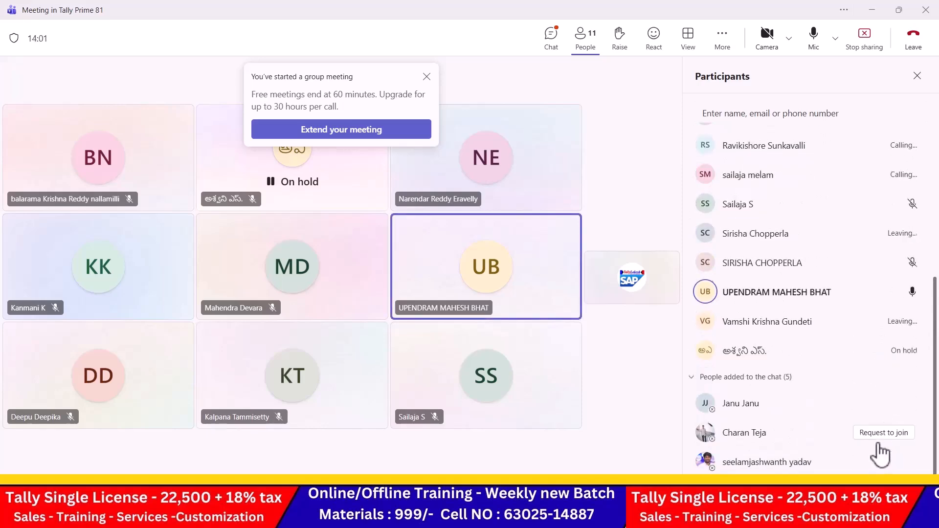
pyautogui.click(883, 455)
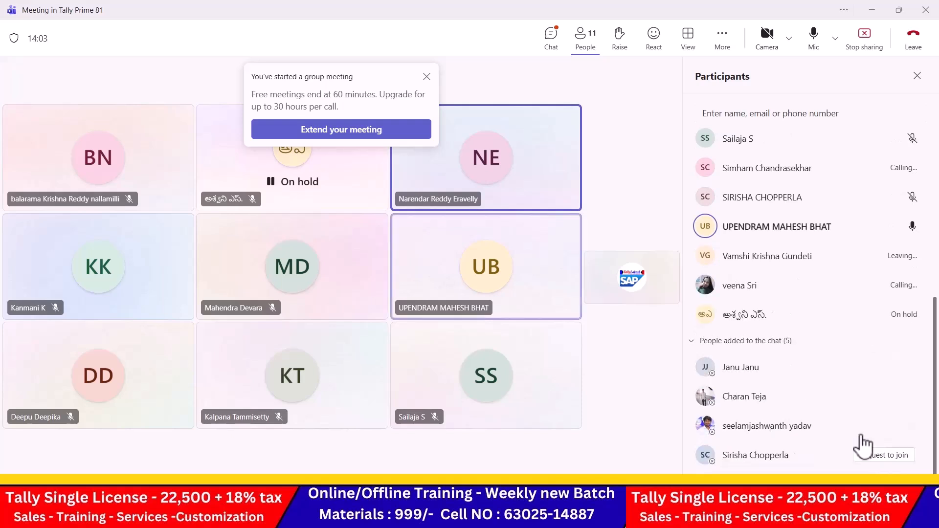
pyautogui.scroll(5, 878, 384)
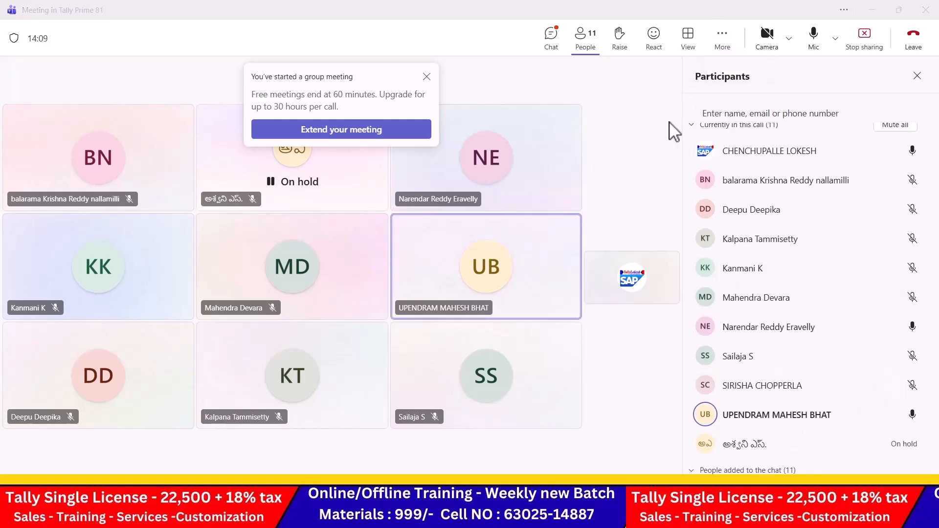
pyautogui.hotkey('alt', 'Tab')
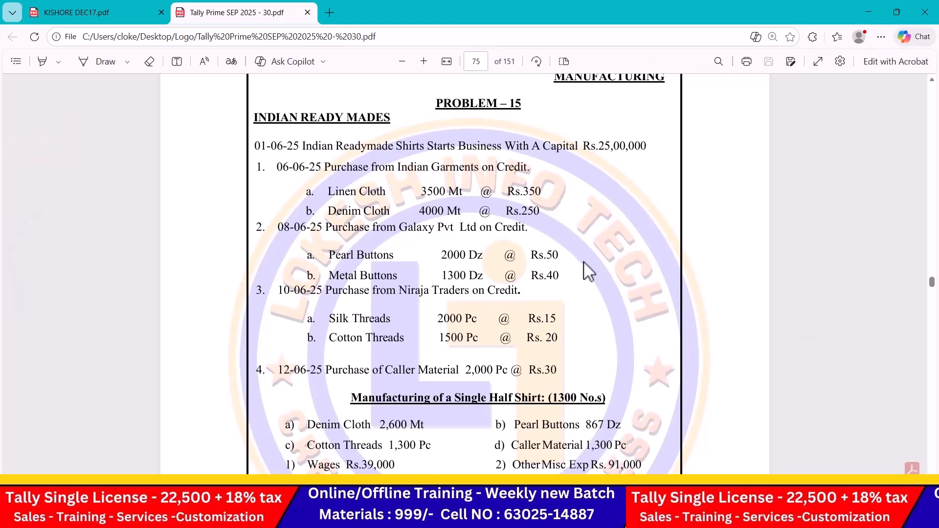
# Step: Create ledgers Capital under Capital Account and Purchase under Purchase Accounts
pyautogui.hotkey('alt', 'Tab')
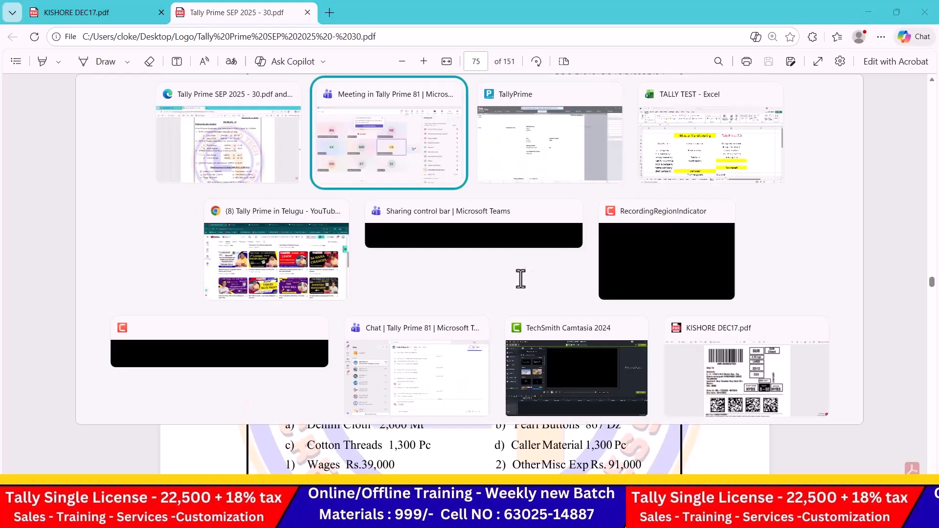
pyautogui.hotkey('alt', 'Tab')
pyautogui.write('Capital')
pyautogui.press('Return')
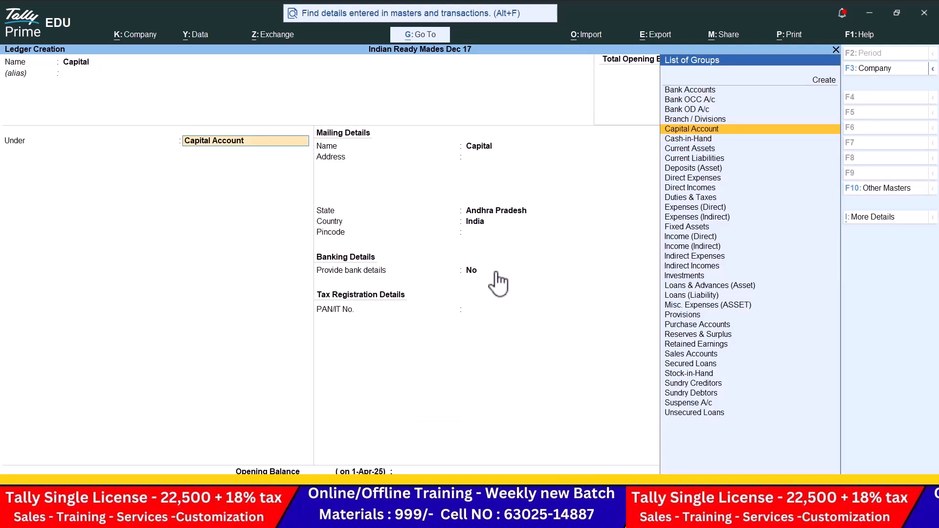
pyautogui.press('Return')
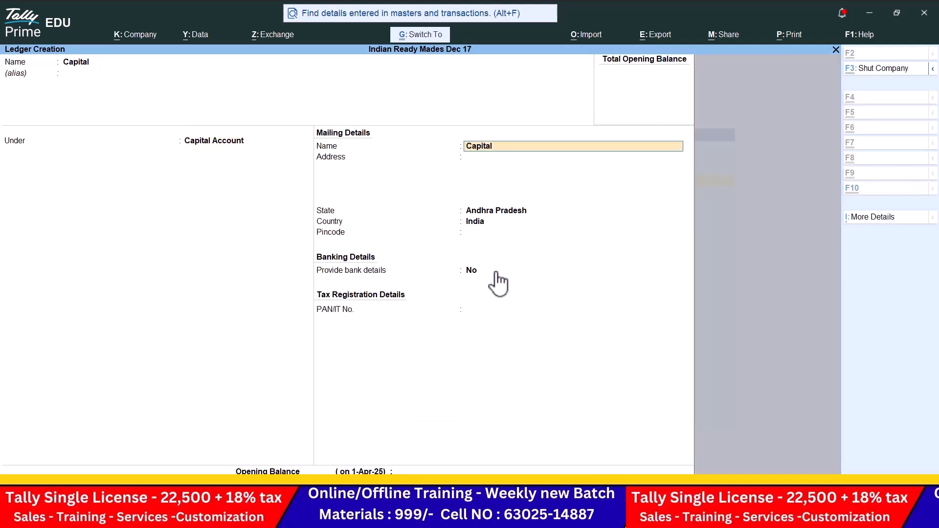
pyautogui.hotkey('ctrl', 'a')
pyautogui.write('Purchase')
pyautogui.press('Return')
pyautogui.write('Pu')
pyautogui.press('Return')
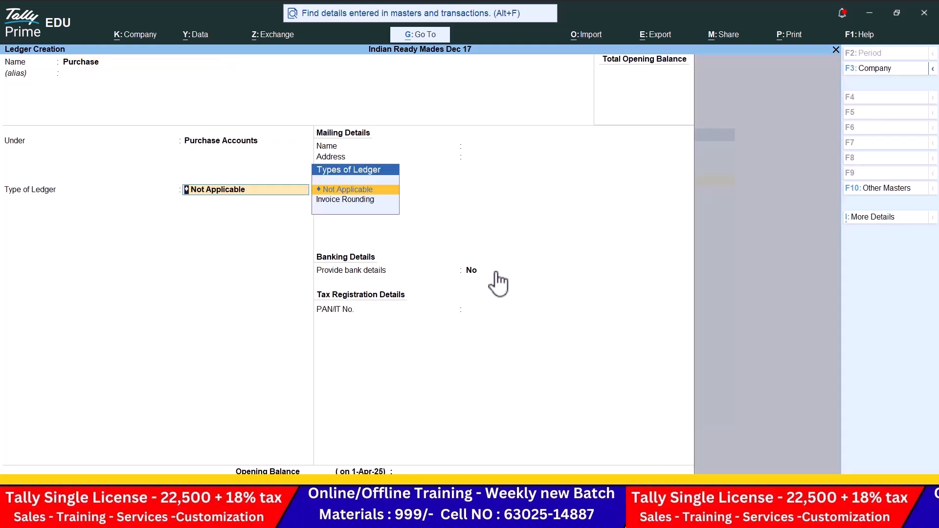
pyautogui.press('ctrl')
pyautogui.hotkey('ctrl', 'a')
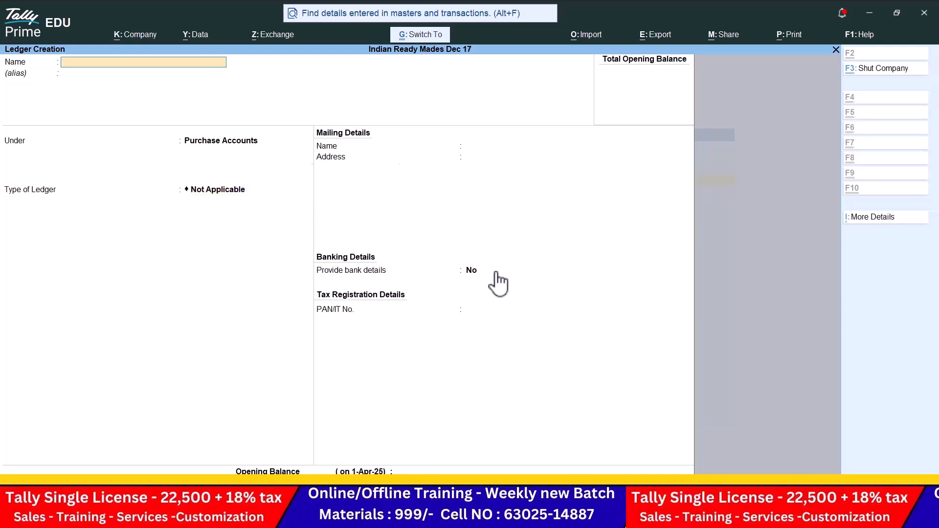
# Step: Create the Indian Garments ledger under Sundry Creditors
pyautogui.hotkey('alt', 'Tab')
pyautogui.hotkey('alt', 'Tab')
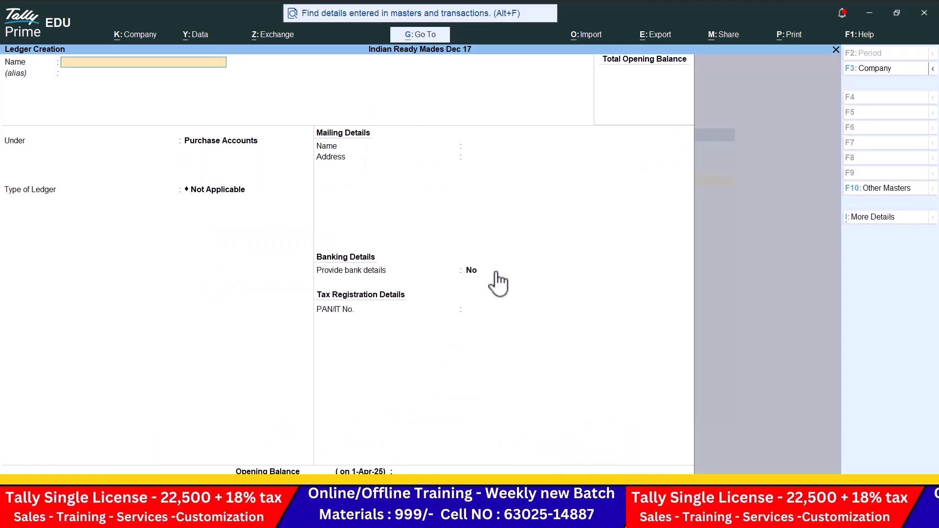
pyautogui.write('Indian Garments')
pyautogui.press('Return')
pyautogui.write('Sun')
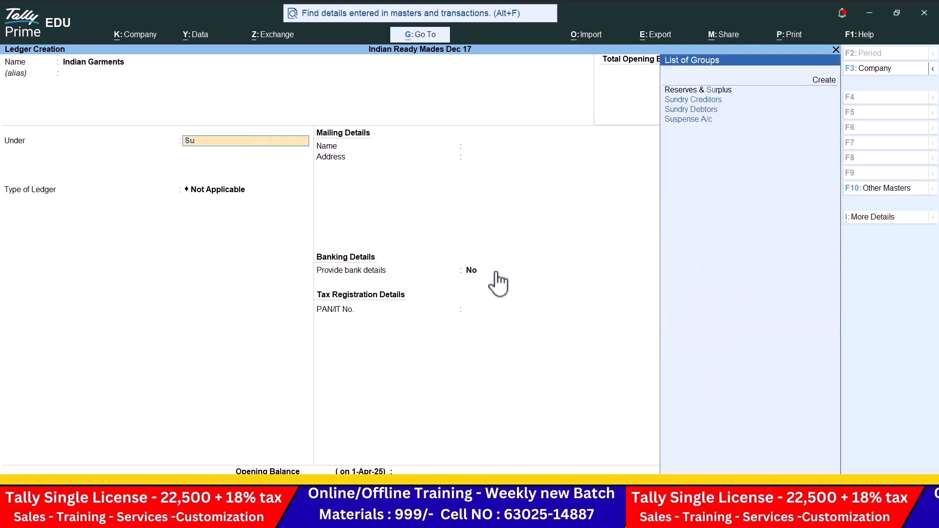
pyautogui.press('Return')
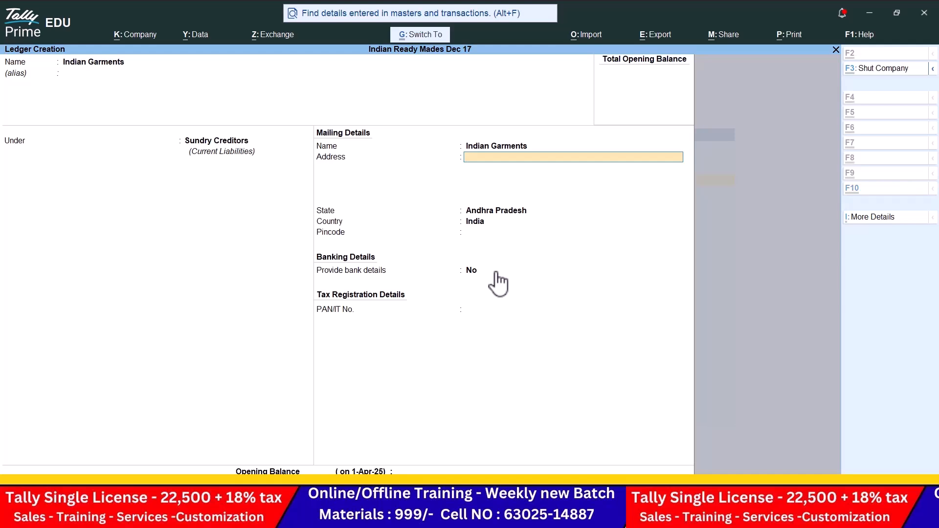
pyautogui.hotkey('alt', 'Tab')
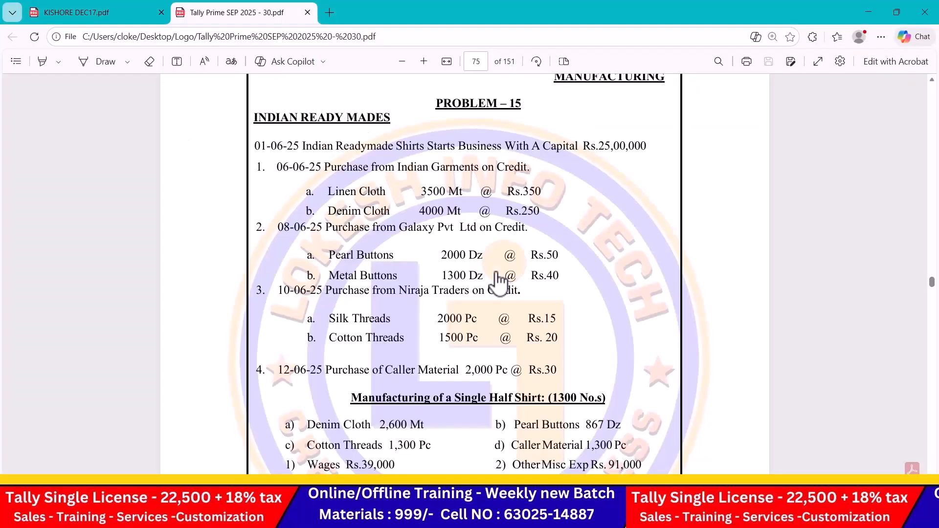
pyautogui.hotkey('alt', 'Tab')
# Step: Create and save Galaxy Pvt Ltd and Niraja Traders ledgers under Sundry Creditors
pyautogui.write('Galaxy Pvt Ltd')
pyautogui.press('Return')
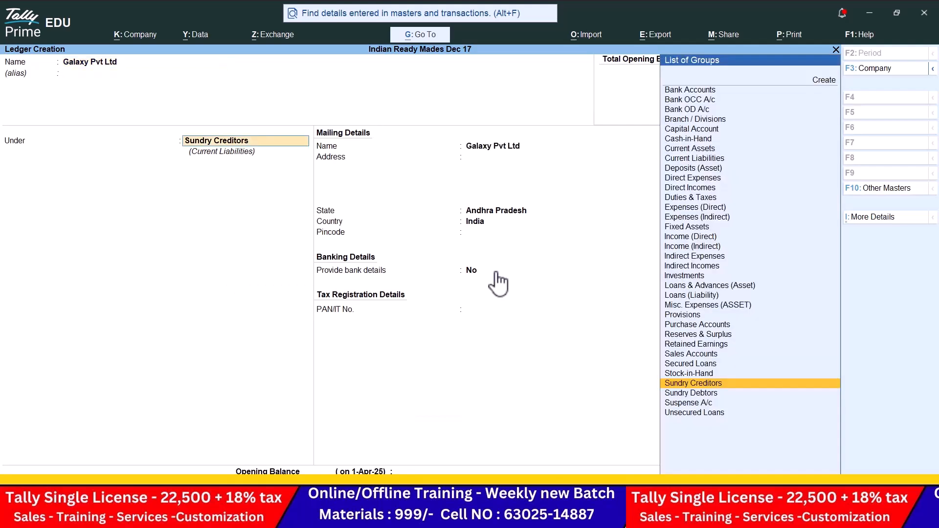
pyautogui.press('Return')
pyautogui.hotkey('ctrl', 'a')
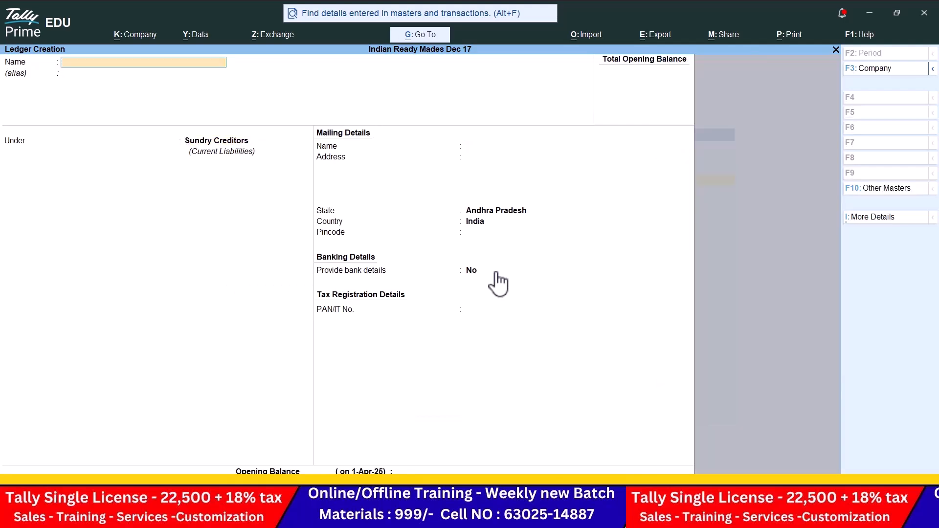
pyautogui.hotkey('alt', 'Tab')
pyautogui.hotkey('alt', 'Tab')
pyautogui.write('Niraja traders')
pyautogui.press('Return')
pyautogui.press('Return')
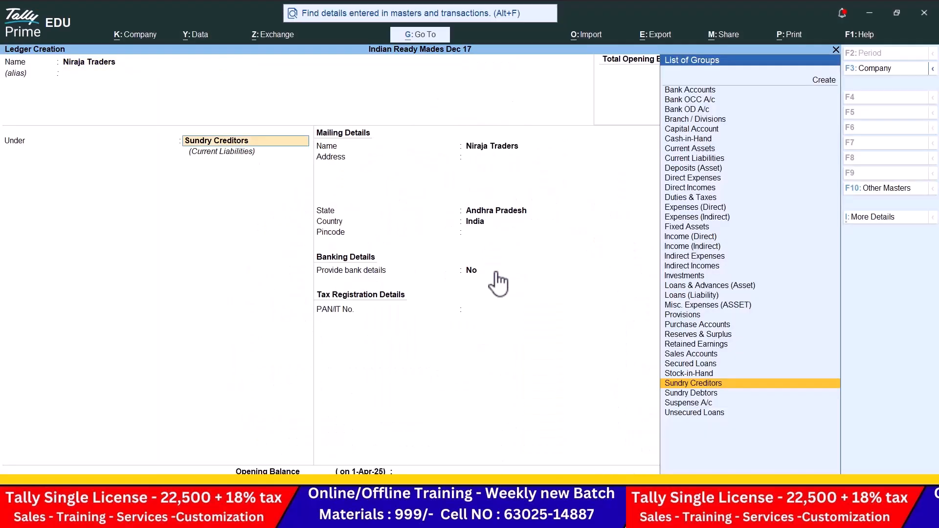
pyautogui.hotkey('ctrl', 'a')
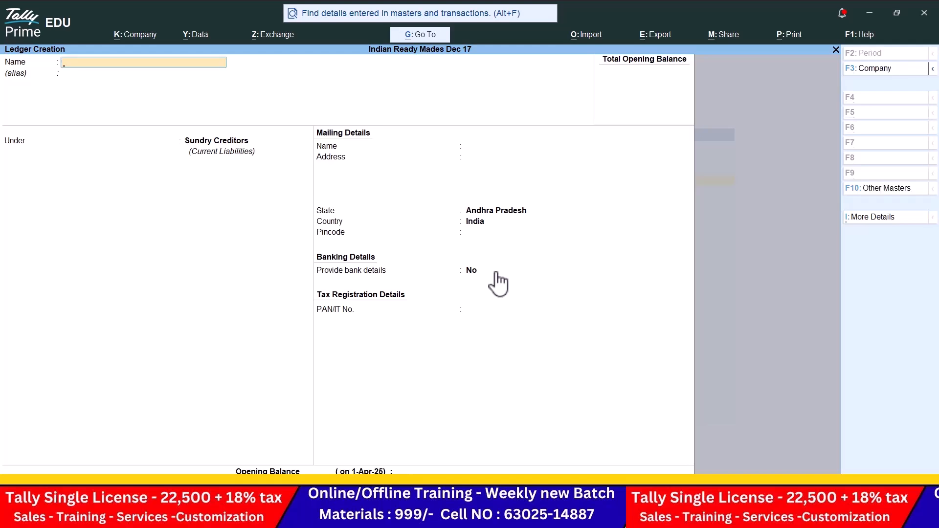
pyautogui.hotkey('alt', 'Tab')
pyautogui.scroll(-5, 433, 315)
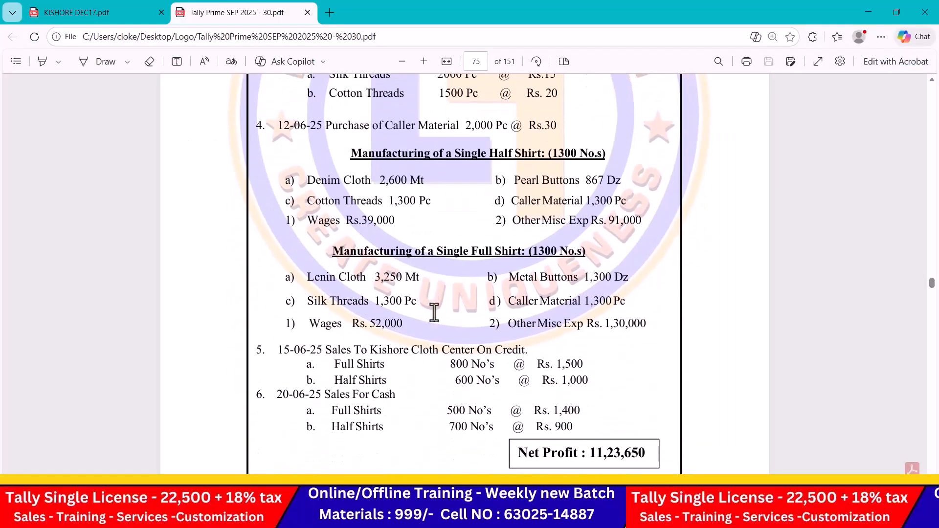
# Step: Create the Wages ledger under Direct Expenses
pyautogui.hotkey('alt', 'Tab')
pyautogui.write('ges')
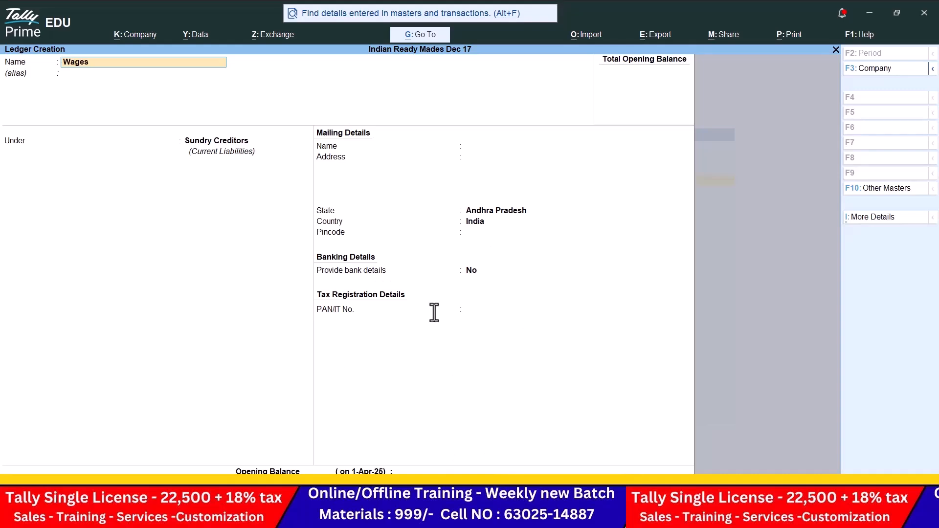
pyautogui.press('Return')
pyautogui.write('Dir')
pyautogui.press('Return')
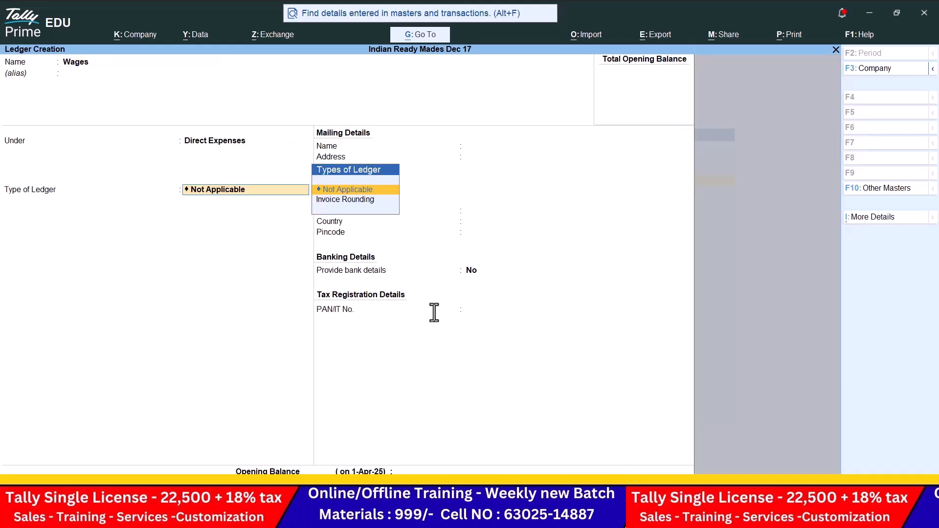
pyautogui.hotkey('ctrl', 'a')
pyautogui.hotkey('alt', 'Tab')
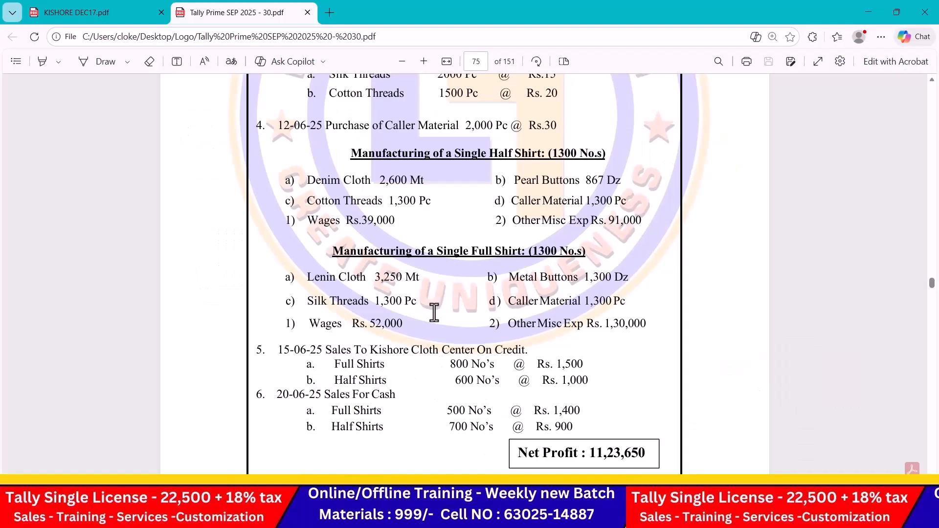
# Step: Create the Other Misc Exp ledger under Direct Expenses
pyautogui.hotkey('alt', 'Tab')
pyautogui.write('Oteh')
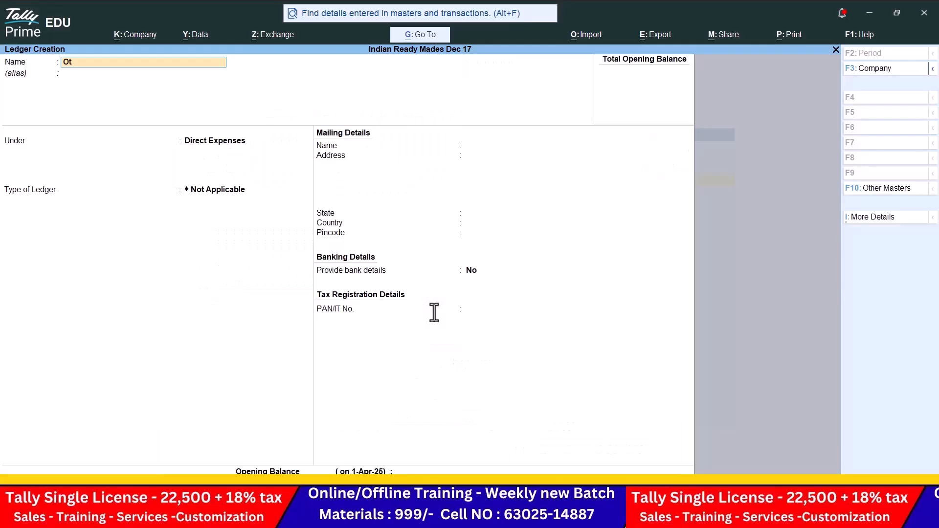
pyautogui.press('BackSpace')
pyautogui.press('BackSpace')
pyautogui.press('BackSpace')
pyautogui.write('ther Misc ep')
pyautogui.press('BackSpace')
pyautogui.write('xp')
pyautogui.press('Return')
pyautogui.press('Return')
pyautogui.press('Return')
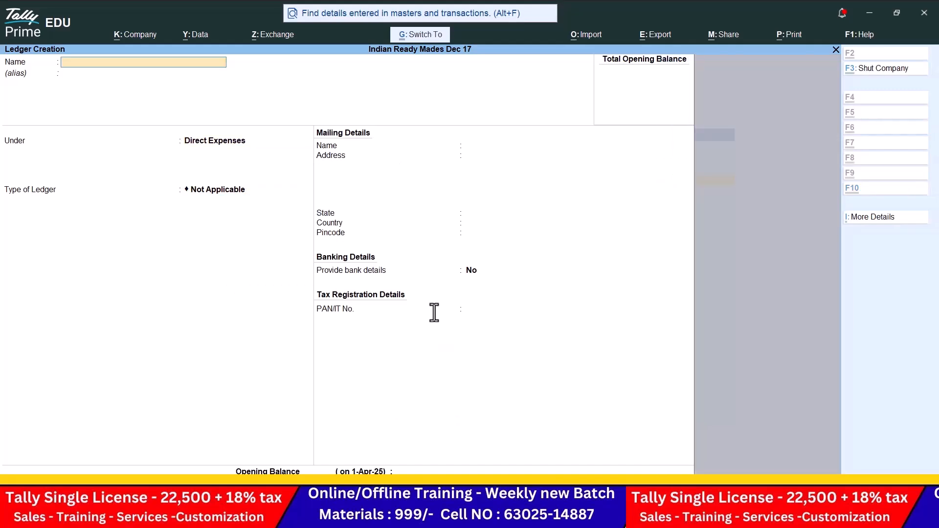
pyautogui.hotkey('alt', 'Tab')
pyautogui.scroll(-3, 434, 313)
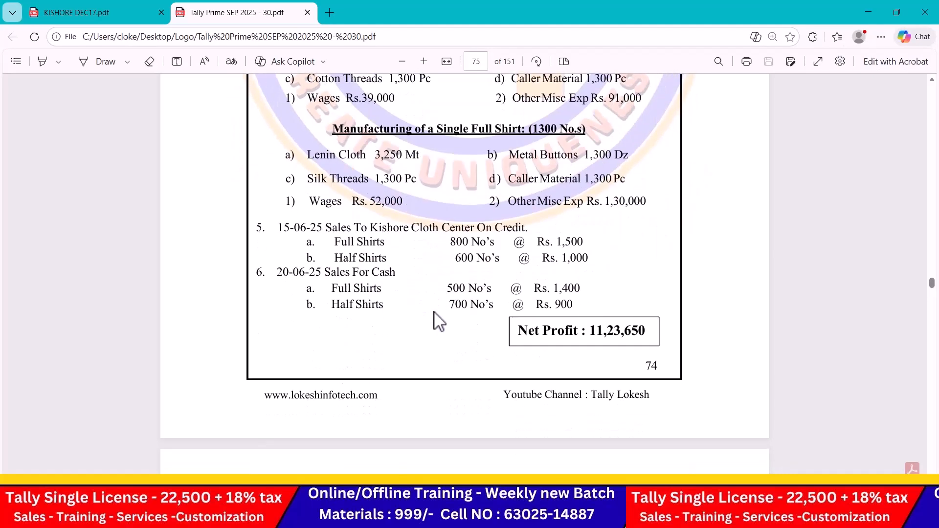
# Step: Create the Sales ledger under Sales Accounts
pyautogui.hotkey('alt', 'Tab')
pyautogui.write('Sales')
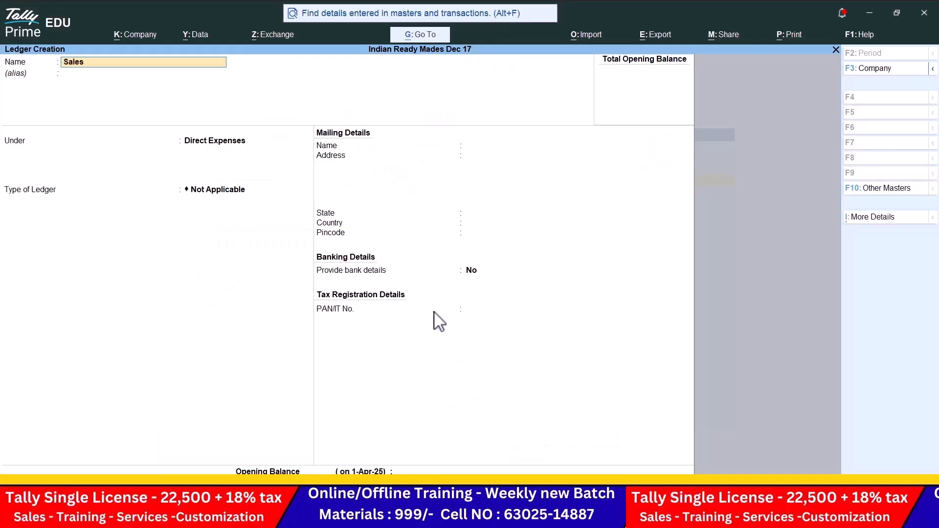
pyautogui.press('Return')
pyautogui.write('Sa')
pyautogui.press('Return')
pyautogui.press('Return')
pyautogui.hotkey('ctrl', 'a')
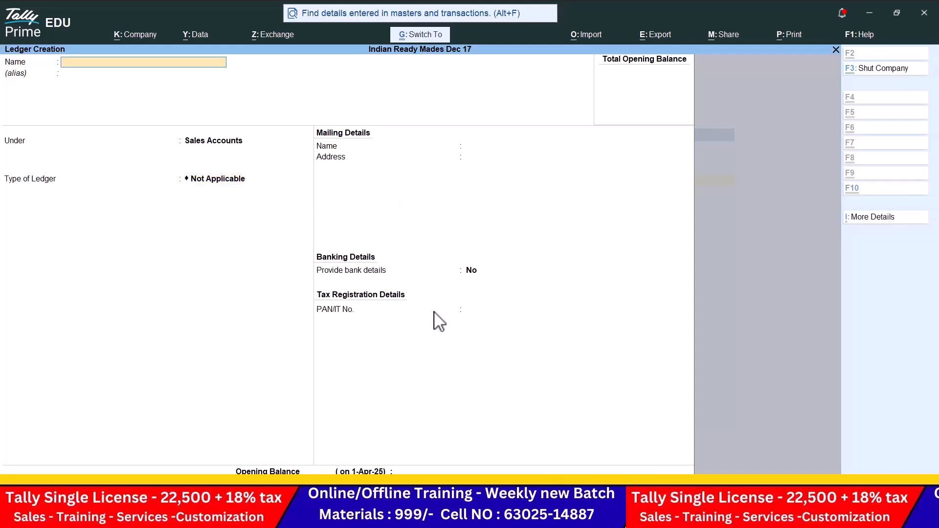
pyautogui.hotkey('alt', 'Tab')
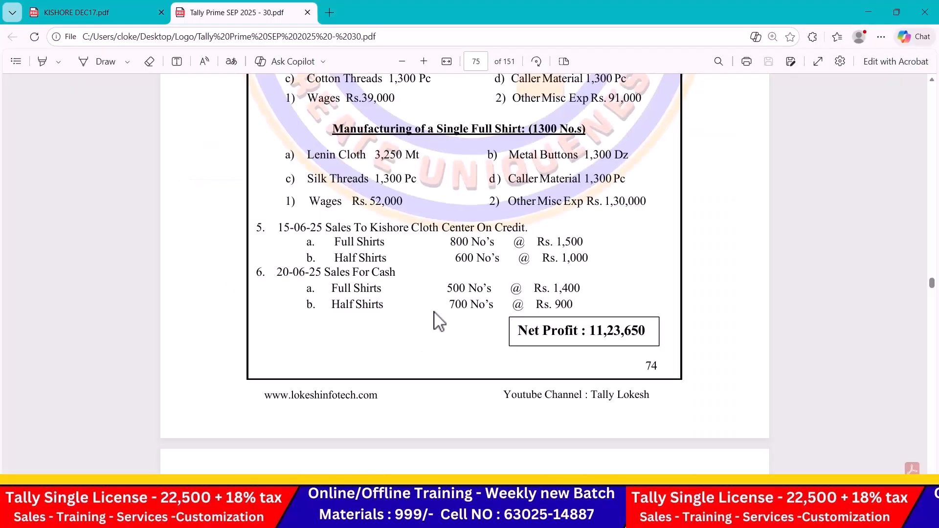
# Step: Create the Kishore Cloth Center ledger under Sundry Debtors and close ledger creation
pyautogui.hotkey('alt', 'Tab')
pyautogui.write('Kishore cloth center')
pyautogui.press('Return')
pyautogui.press('Return')
pyautogui.write('Sun')
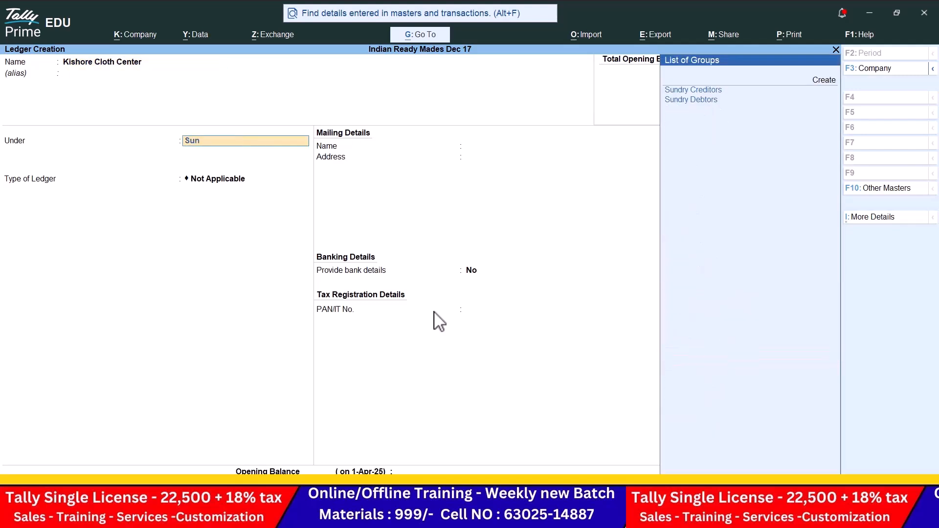
pyautogui.press('Down')
pyautogui.press('Return')
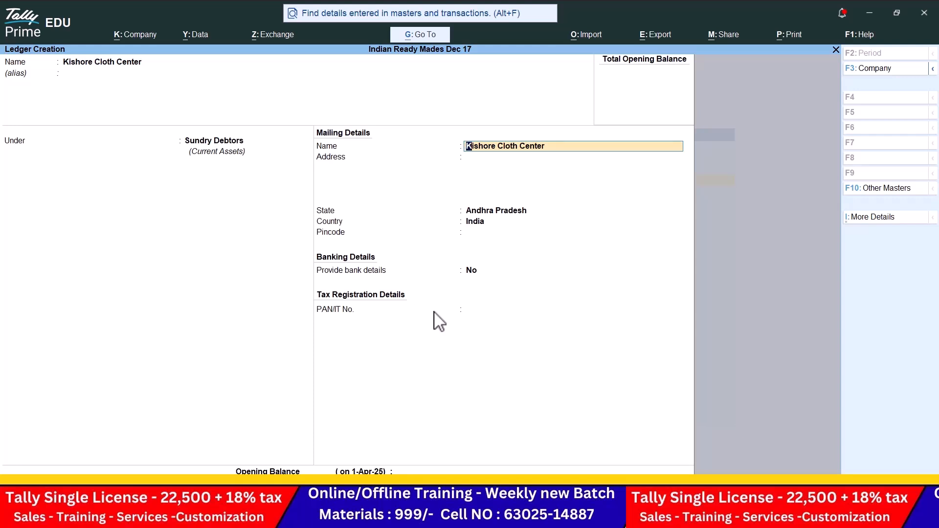
pyautogui.hotkey('ctrl', 'a')
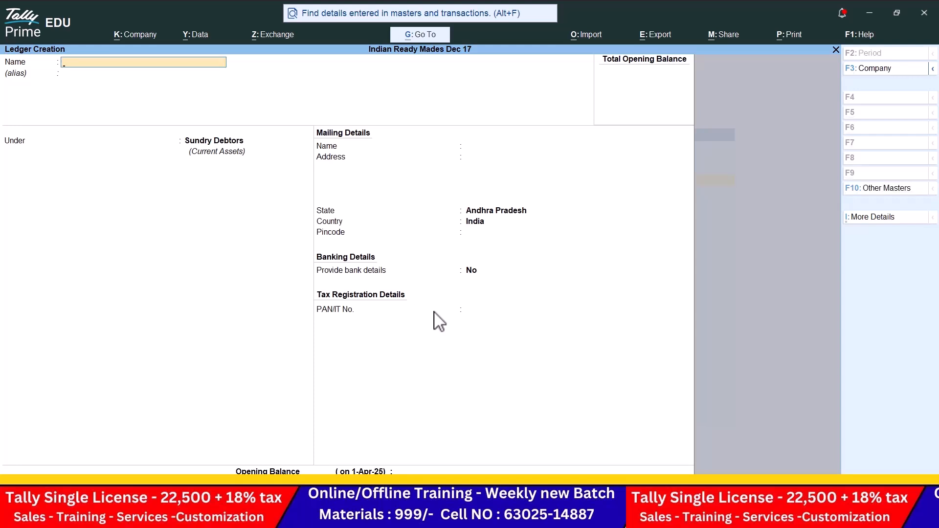
pyautogui.press('Escape')
# Step: Create the unit mt with formal name Meters
pyautogui.press('Down')
pyautogui.press('Down')
pyautogui.press('Down')
pyautogui.press('Down')
pyautogui.press('Down')
pyautogui.press('Down')
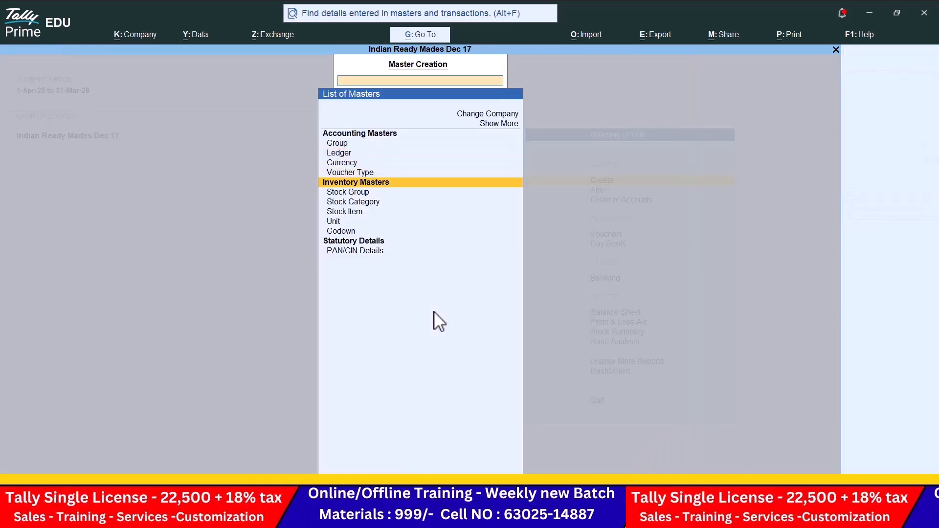
pyautogui.press('Return')
pyautogui.hotkey('alt', 'Tab')
pyautogui.scroll(10, 434, 312)
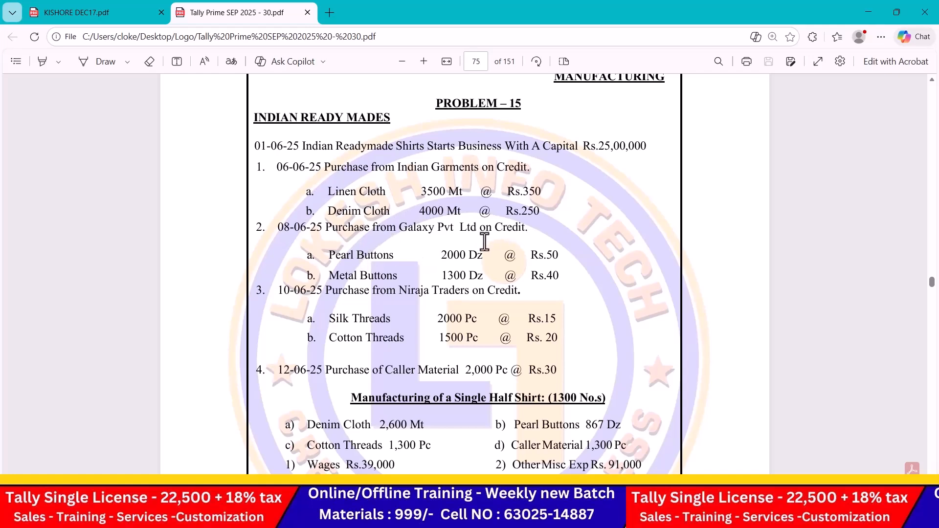
pyautogui.hotkey('alt', 'Tab')
pyautogui.write('mt')
pyautogui.press('Return')
pyautogui.write('Meters')
pyautogui.press('Return')
pyautogui.press('Return')
# Step: Create units dz (Dozens) and pc (Pices)
pyautogui.press('Return')
pyautogui.write('dz')
pyautogui.press('Return')
pyautogui.write('Dozens')
pyautogui.press('Return')
pyautogui.press('Return')
pyautogui.press('Return')
pyautogui.write('pc')
pyautogui.press('Return')
pyautogui.write('Pices')
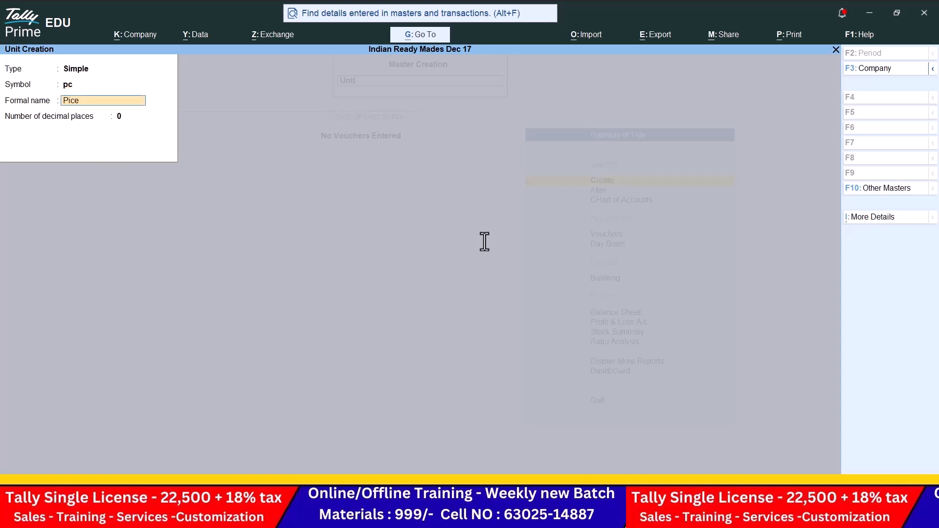
pyautogui.press('Return')
pyautogui.press('Return')
pyautogui.press('Return')
# Step: Create the unit nos (Numbers), then quit unit creation
pyautogui.write('nos')
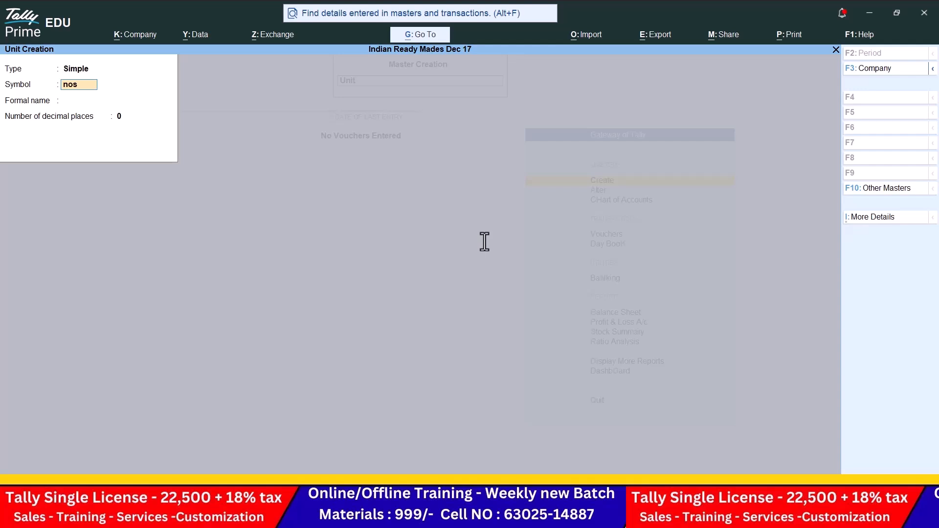
pyautogui.press('Return')
pyautogui.write('Number')
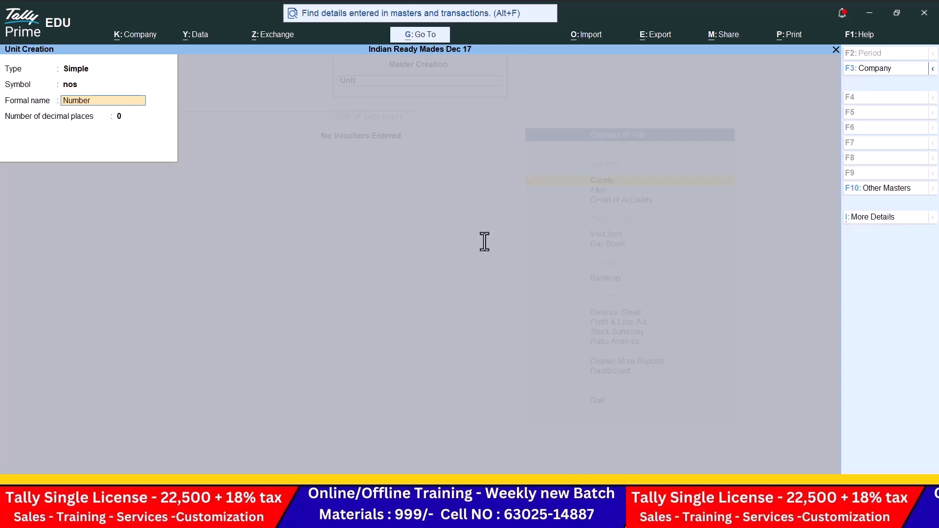
pyautogui.write('s')
pyautogui.press('Return')
pyautogui.press('Return')
pyautogui.press('Return')
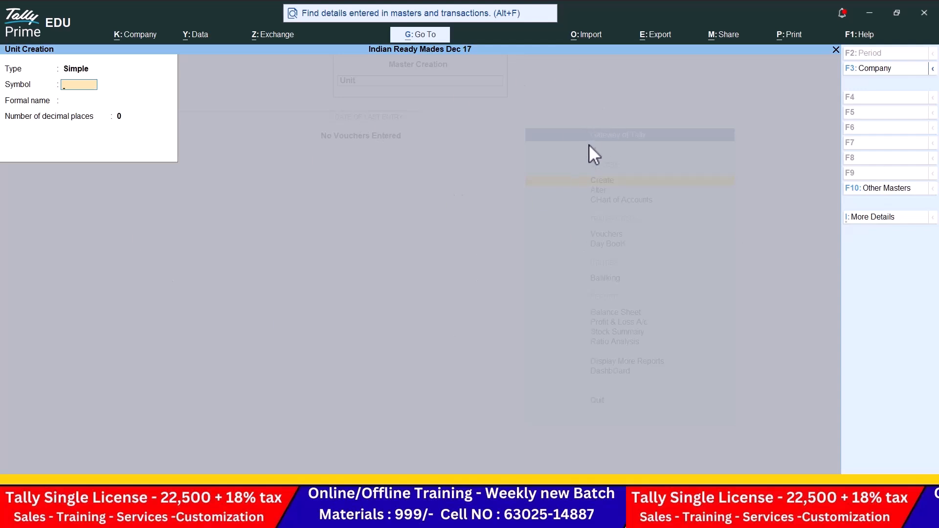
pyautogui.press('Escape')
pyautogui.press('Return')
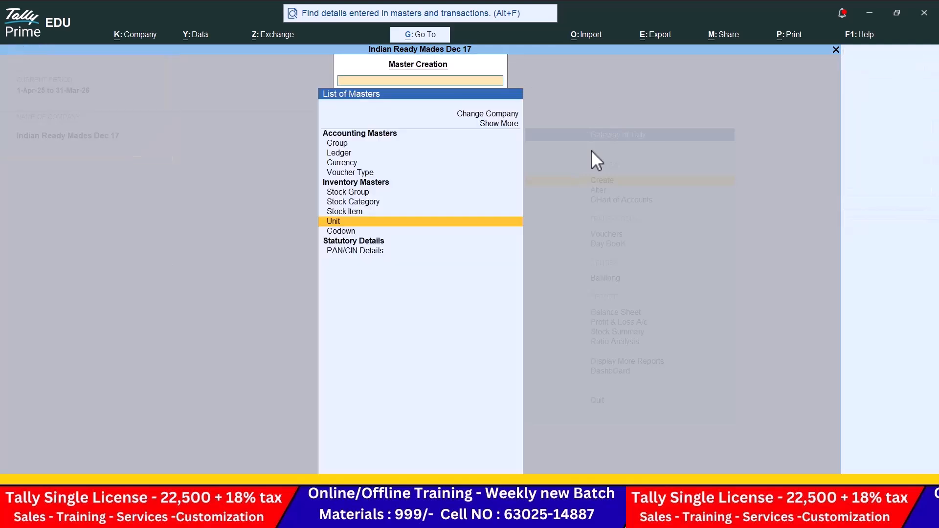
pyautogui.hotkey('alt', 'Tab')
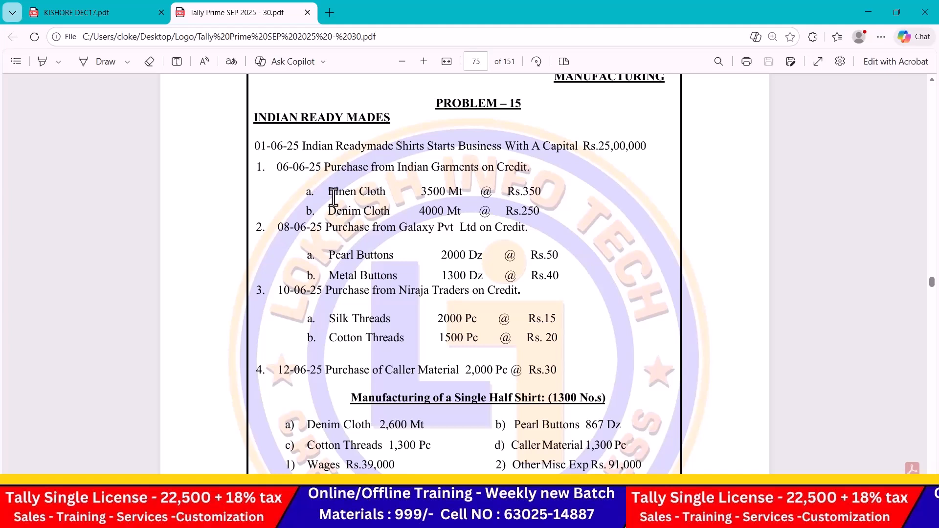
# Step: Create stock groups Cloths and Buttons under Primary
pyautogui.scroll(-1, 334, 197)
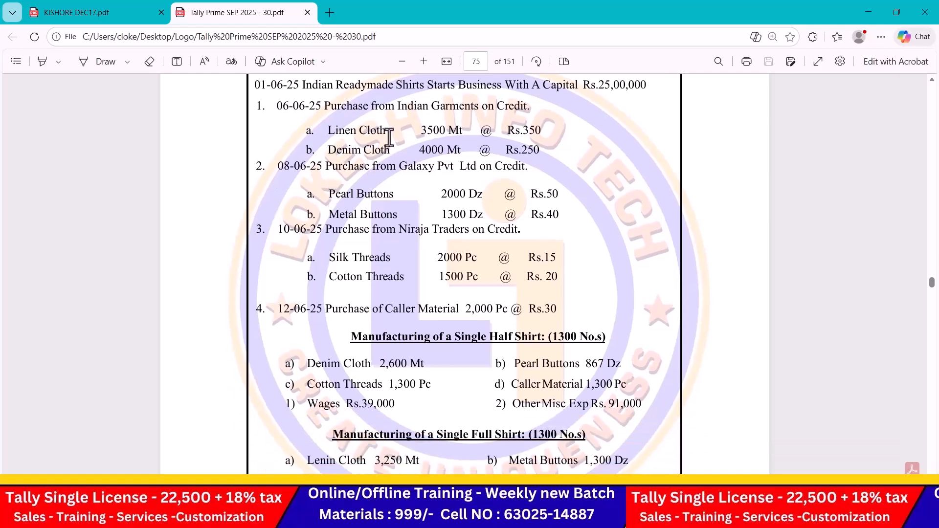
pyautogui.hotkey('alt', 'Tab')
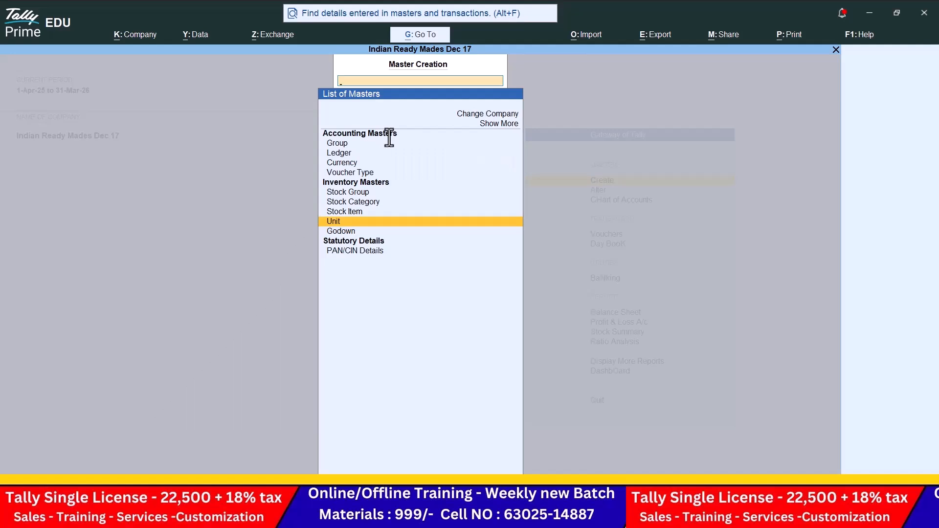
pyautogui.press('Up')
pyautogui.press('Up')
pyautogui.press('Up')
pyautogui.press('Up')
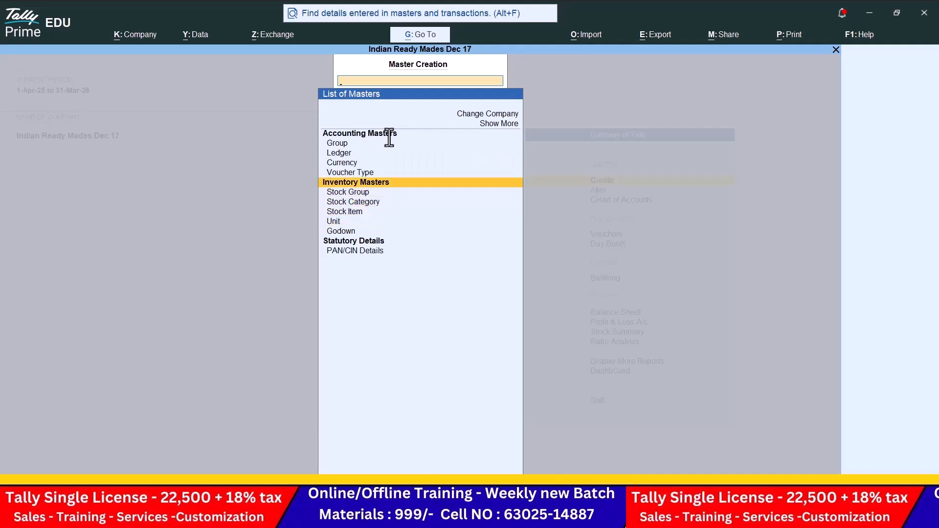
pyautogui.press('Down')
pyautogui.press('Return')
pyautogui.write('Cloths')
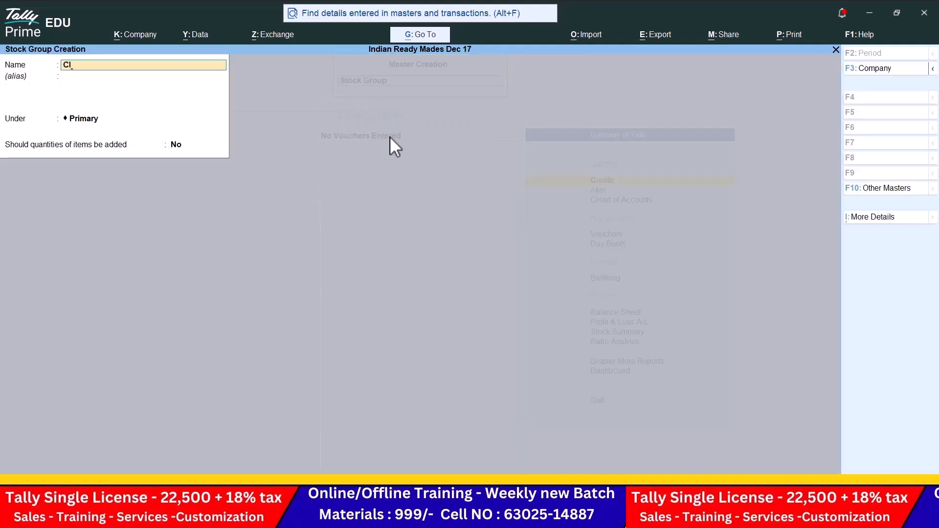
pyautogui.press('Return')
pyautogui.press('Return')
pyautogui.press('Return')
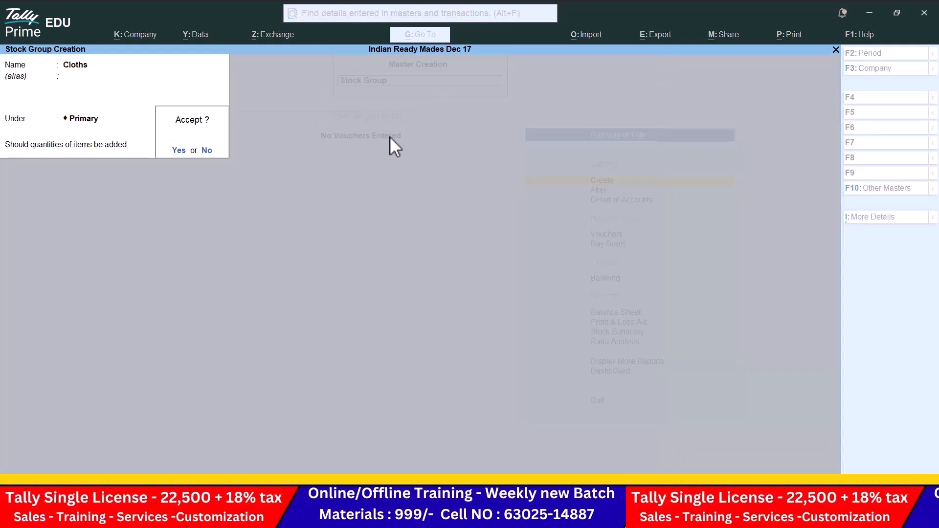
pyautogui.press('Return')
pyautogui.write('Buttons')
pyautogui.press('Return')
pyautogui.press('Return')
pyautogui.press('Return')
pyautogui.press('Return')
pyautogui.press('Return')
# Step: Create stock groups Threads and Shirts under Primary, then close stock group creation
pyautogui.write('Threads')
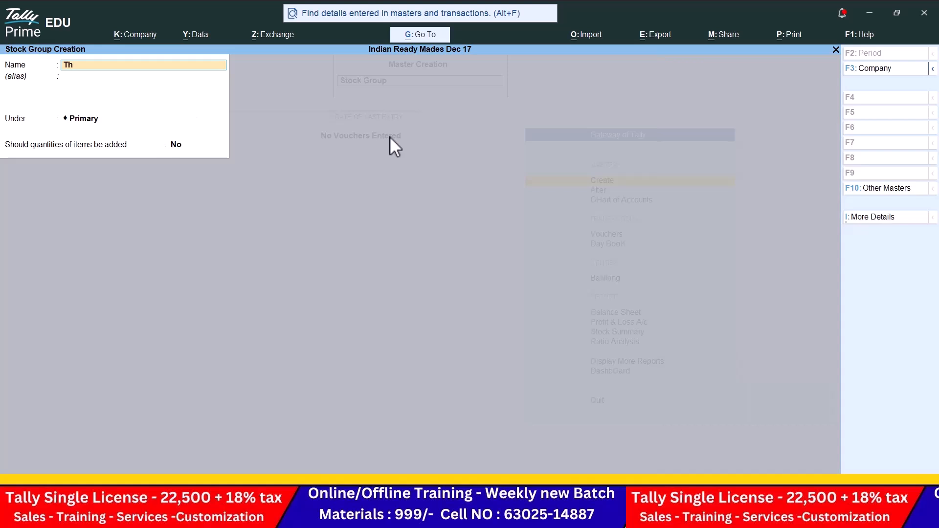
pyautogui.press('Return')
pyautogui.press('Return')
pyautogui.press('Return')
pyautogui.press('Return')
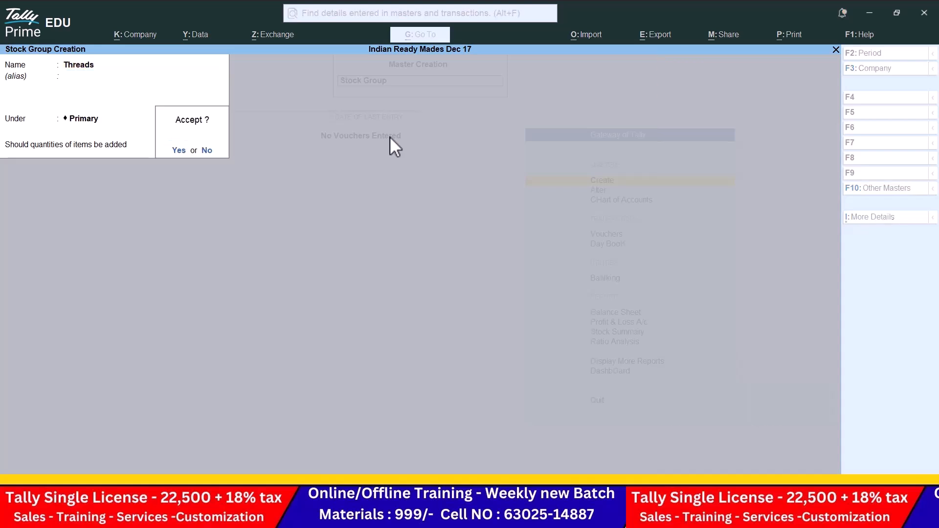
pyautogui.press('Return')
pyautogui.write('Shirts')
pyautogui.press('Return')
pyautogui.press('Return')
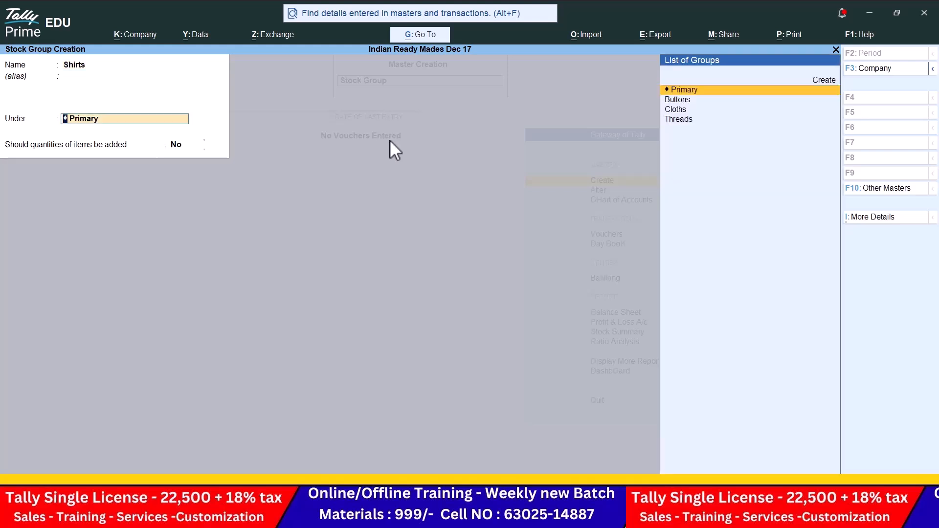
pyautogui.press('Return')
pyautogui.press('Return')
pyautogui.press('Return')
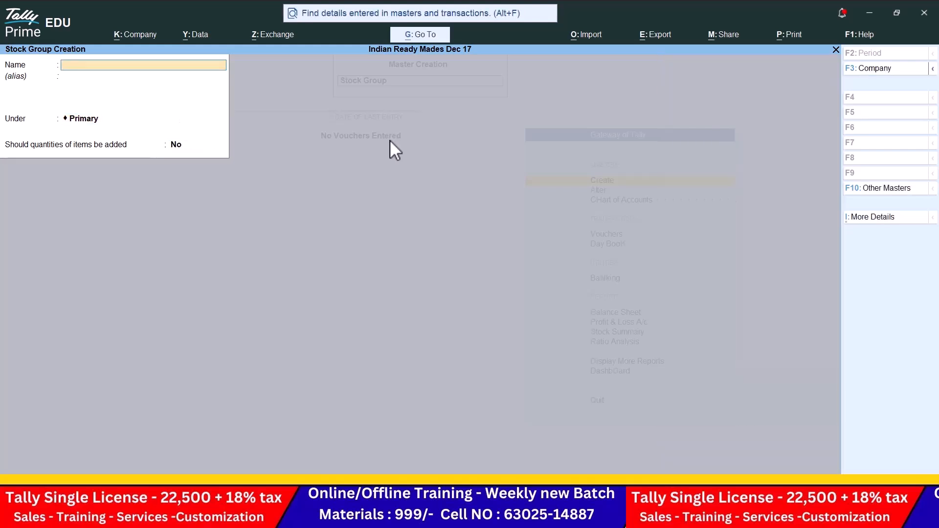
pyautogui.press('Escape')
pyautogui.press('Return')
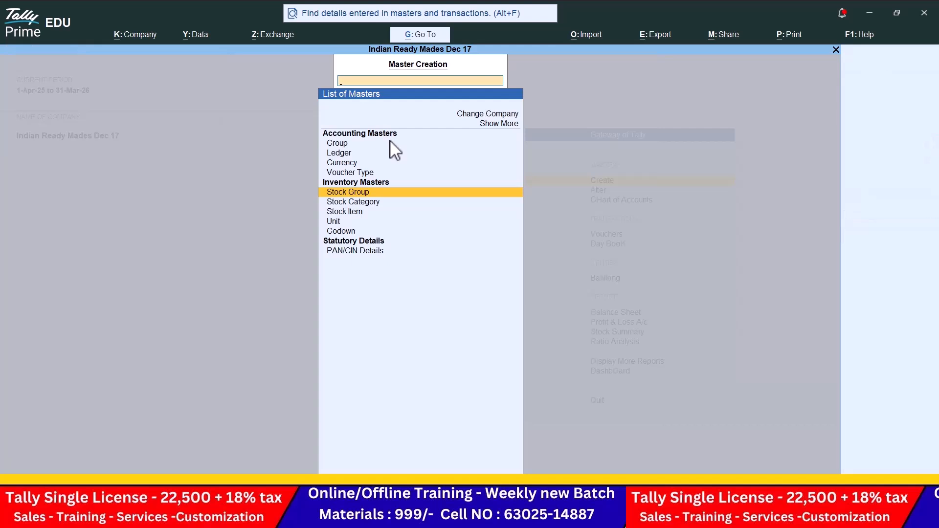
# Step: In Stock Item creation, set Use Stock Category to No via F12 configuration
pyautogui.press('Down')
pyautogui.press('Down')
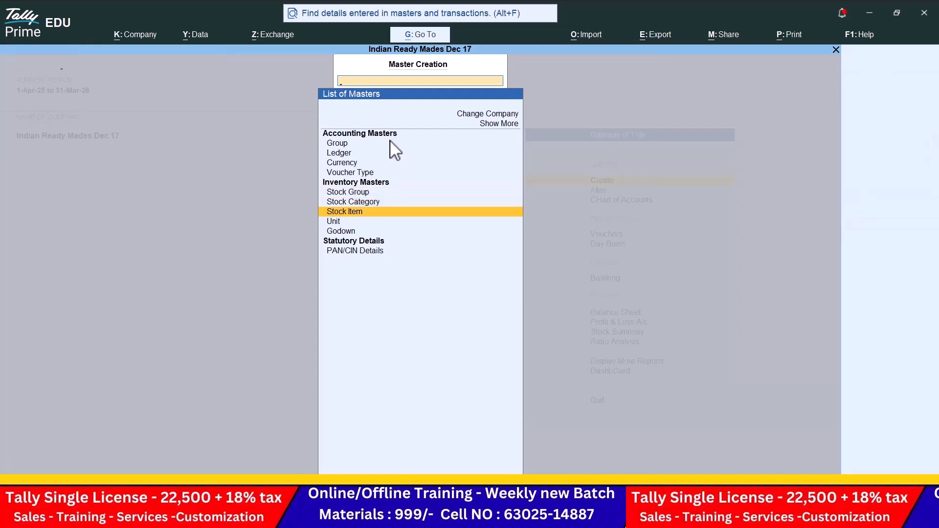
pyautogui.press('Return')
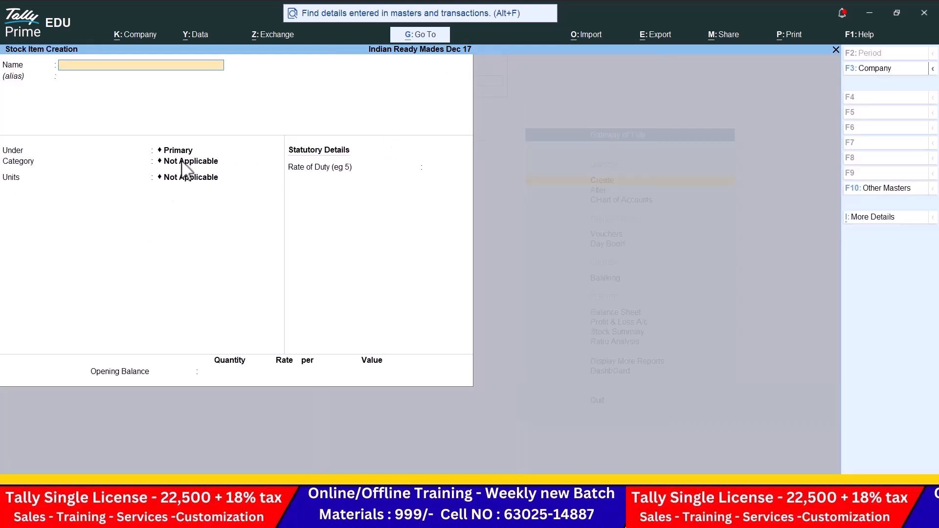
pyautogui.press('F12')
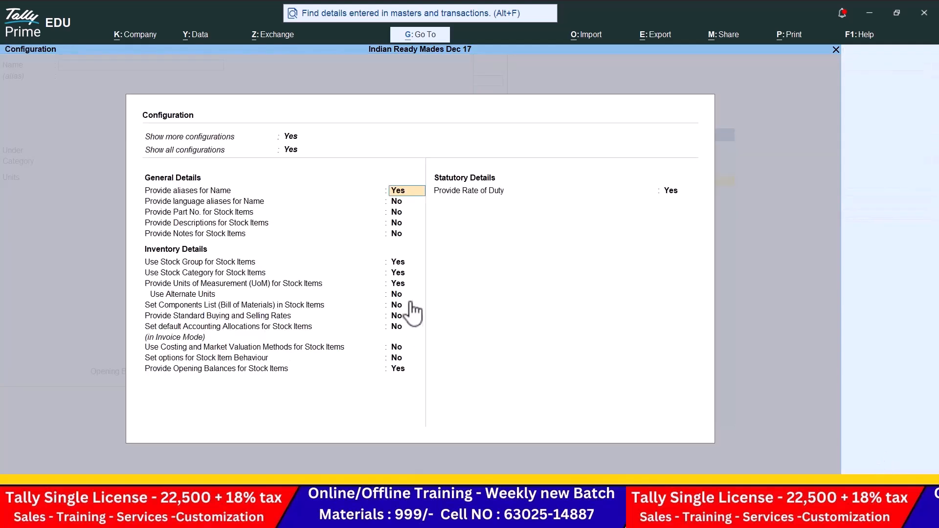
pyautogui.click(406, 274)
pyautogui.write('n')
pyautogui.press('Return')
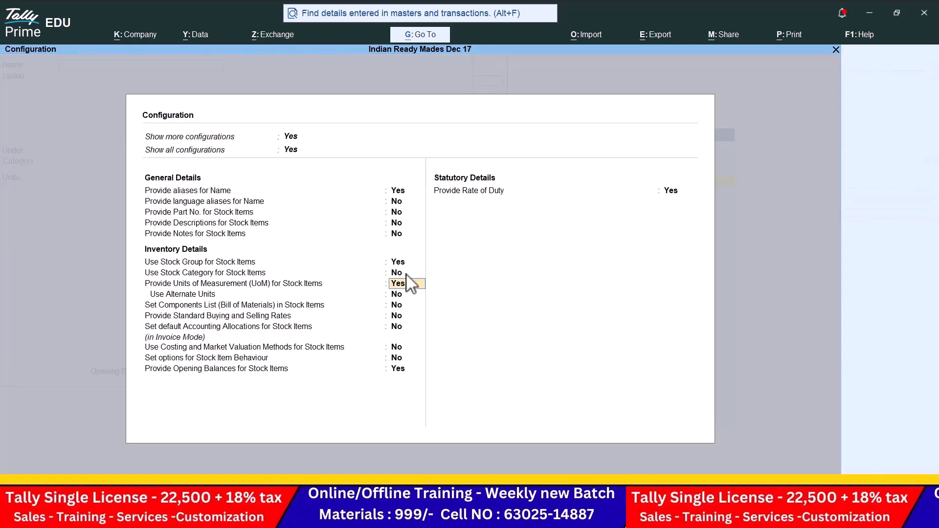
pyautogui.hotkey('ctrl', 'a')
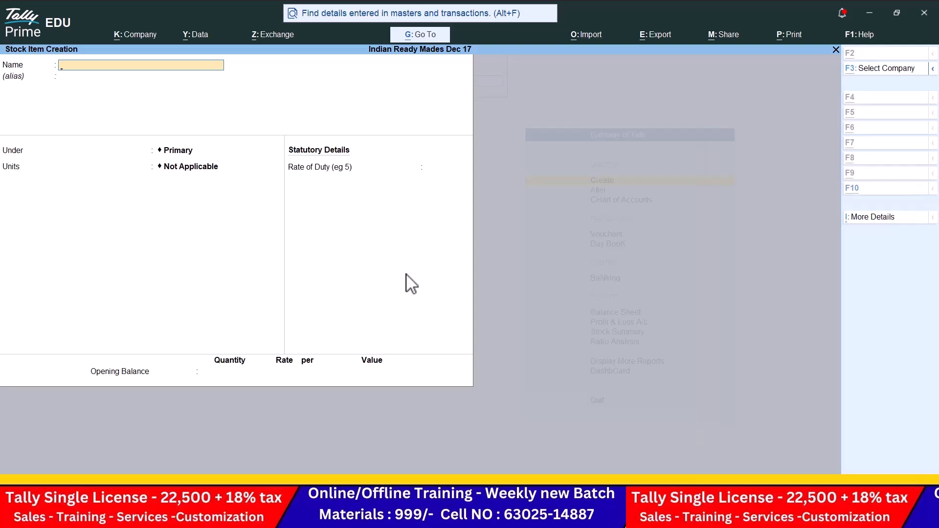
# Step: Create stock item Linen Cloth under Cloths with unit mt
pyautogui.hotkey('alt', 'Tab')
pyautogui.scroll(1, 369, 300)
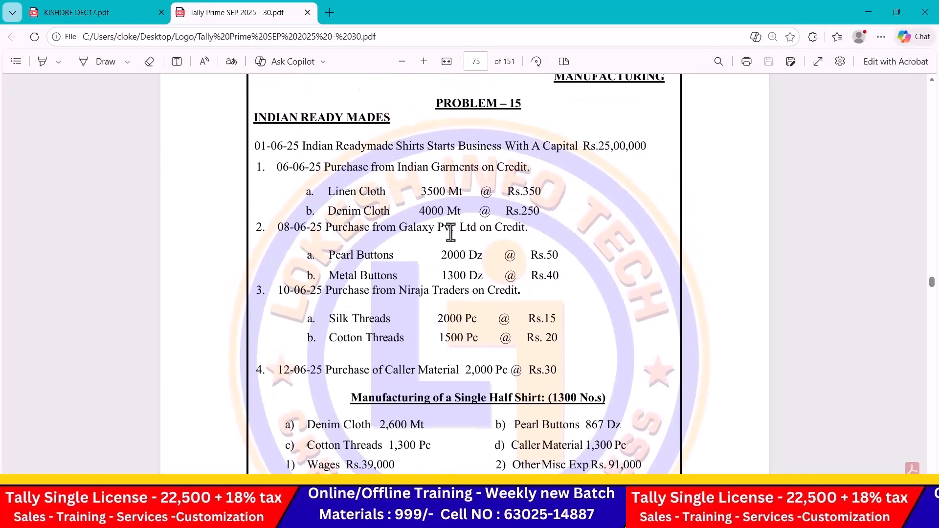
pyautogui.hotkey('alt', 'Tab')
pyautogui.write('Linen Cloth')
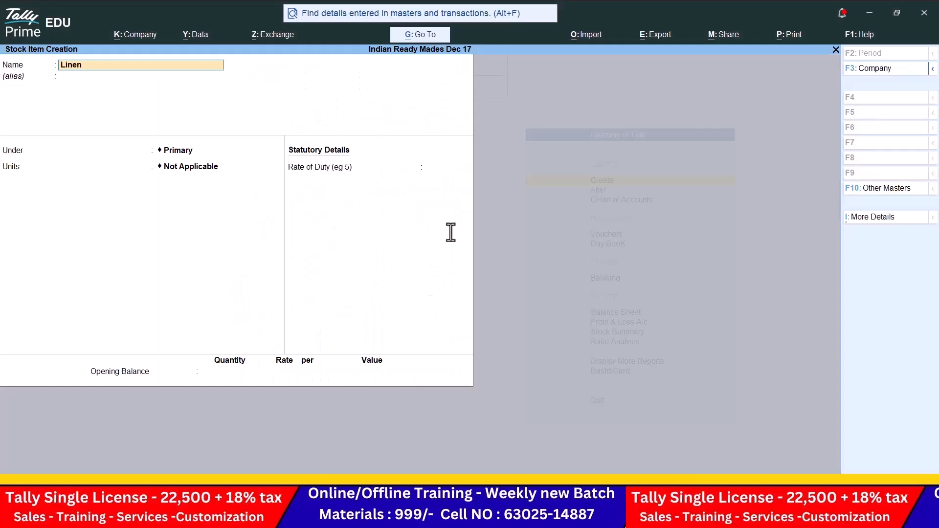
pyautogui.press('Return')
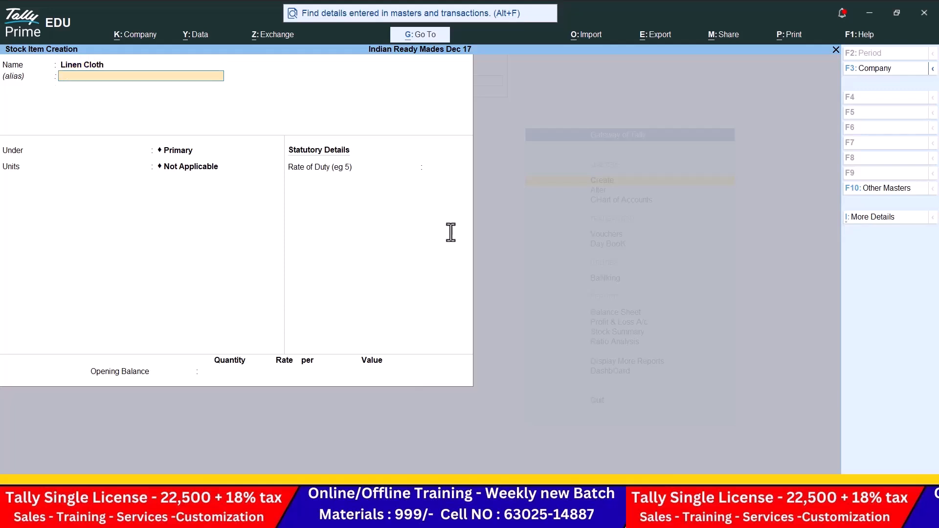
pyautogui.press('Return')
pyautogui.press('Down')
pyautogui.press('Down')
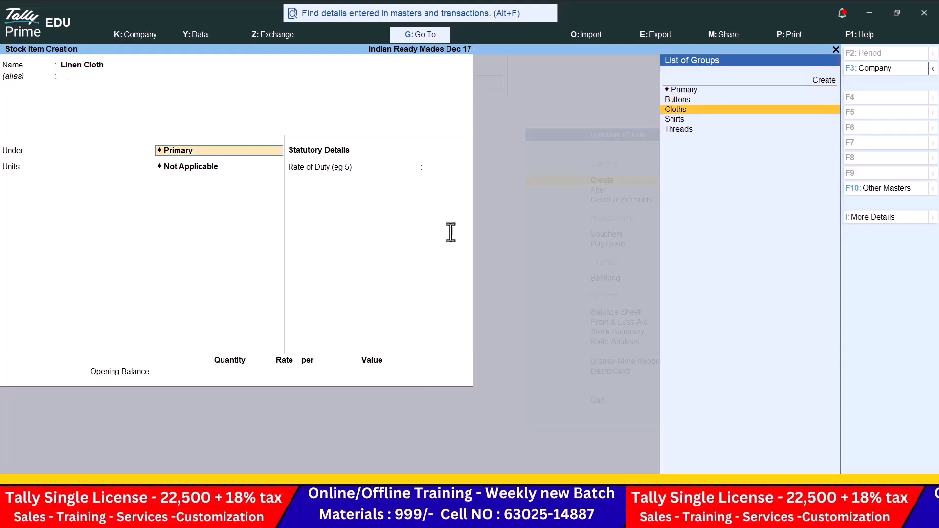
pyautogui.press('Return')
pyautogui.hotkey('alt', 'Tab')
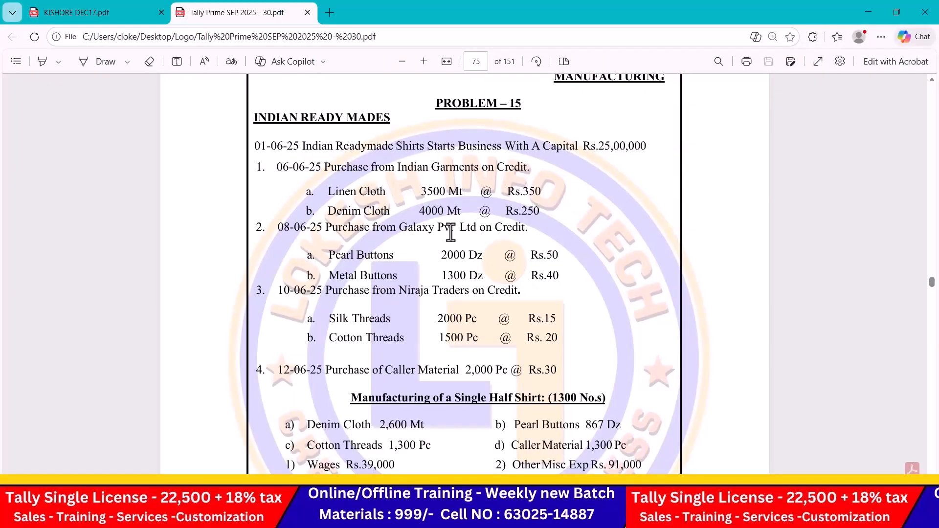
pyautogui.hotkey('alt', 'Tab')
pyautogui.press('Down')
pyautogui.press('Down')
pyautogui.press('Return')
pyautogui.press('Return')
pyautogui.press('Return')
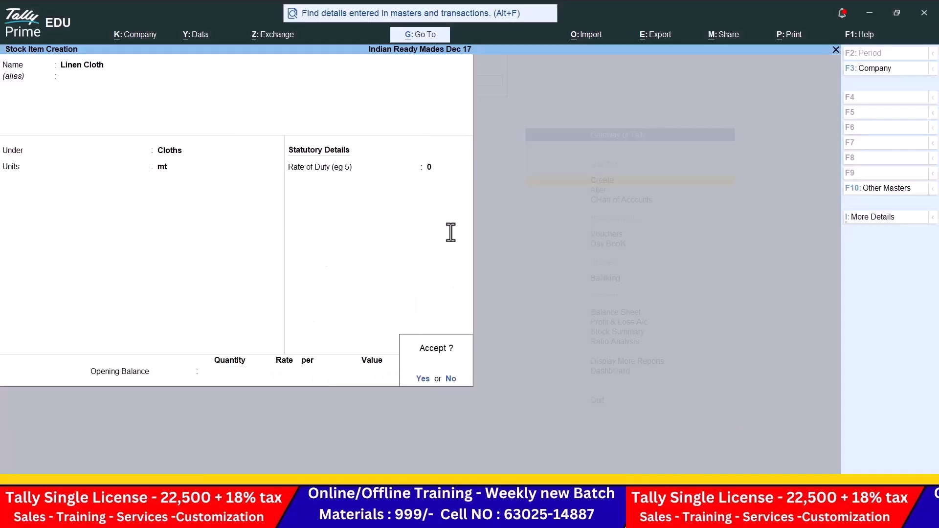
pyautogui.press('Return')
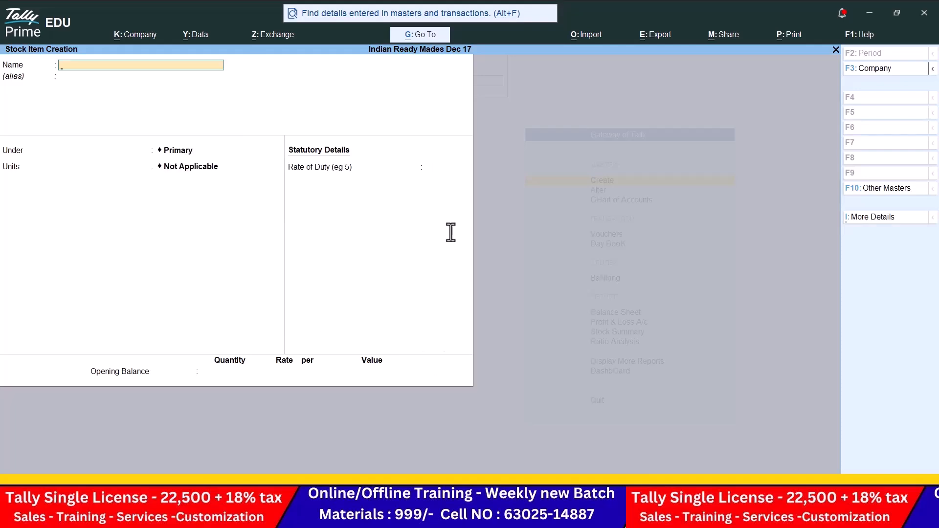
# Step: Enter stock item Denim Cloth under Cloths with unit mt
pyautogui.hotkey('alt', 'Tab')
pyautogui.hotkey('alt', 'Tab')
pyautogui.write('Denim Cloth')
pyautogui.press('Return')
pyautogui.press('Return')
pyautogui.press('Down')
pyautogui.press('Down')
pyautogui.press('Return')
pyautogui.write('mt')
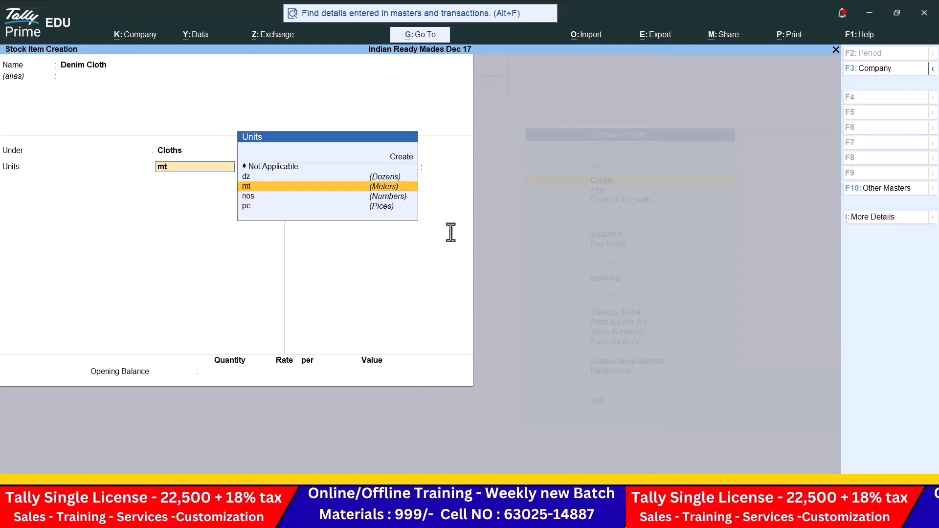
pyautogui.press('Return')
pyautogui.press('Return')
pyautogui.press('Return')
pyautogui.press('Return')
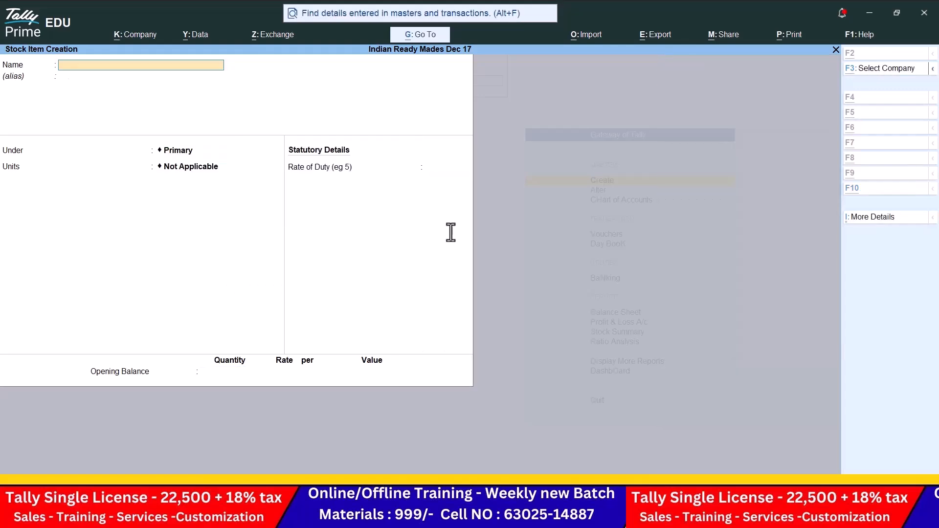
# Step: Save Denim Cloth and create Pearl Buttons under Buttons with unit dz
pyautogui.hotkey('alt', 'Tab')
pyautogui.hotkey('alt', 'Tab')
pyautogui.write('Pearl But')
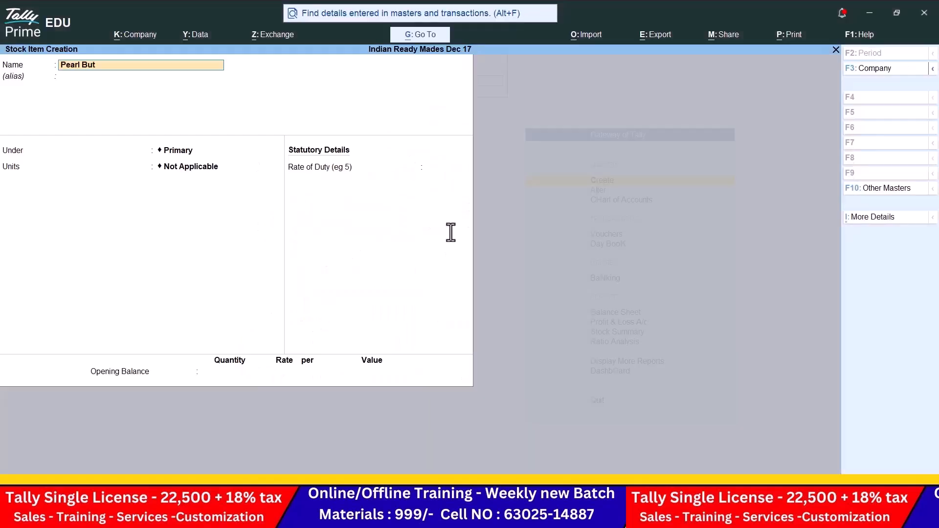
pyautogui.write('tons')
pyautogui.press('Return')
pyautogui.press('Return')
pyautogui.press('Down')
pyautogui.press('Return')
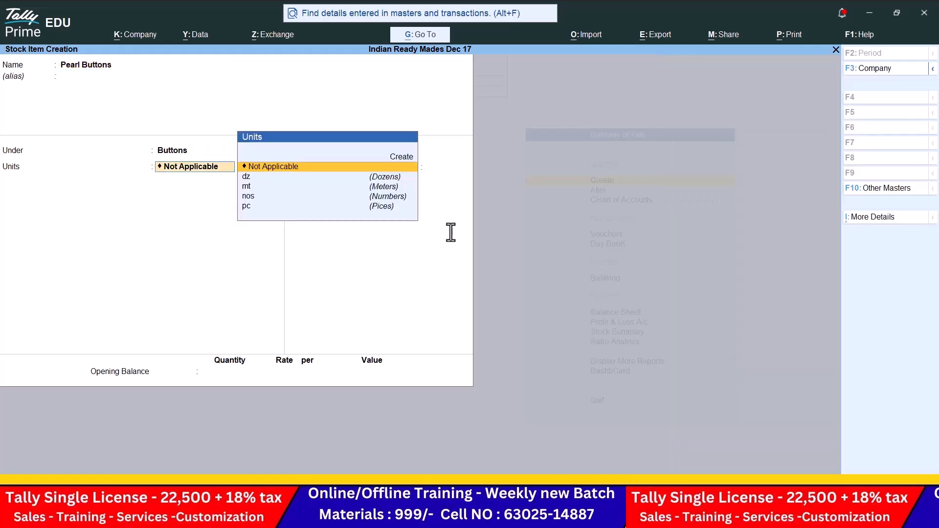
pyautogui.hotkey('alt', 'Tab')
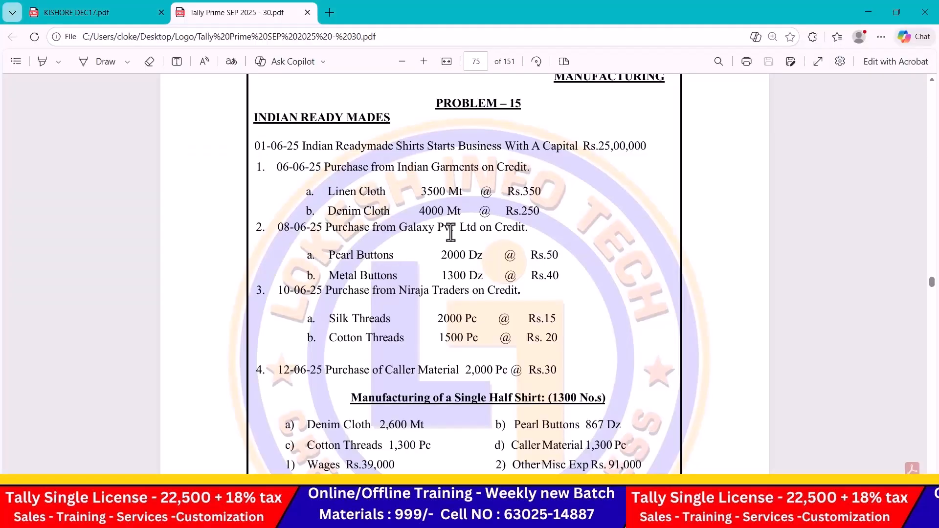
pyautogui.hotkey('alt', 'Tab')
pyautogui.press('Down')
pyautogui.press('Return')
pyautogui.press('Return')
pyautogui.press('Return')
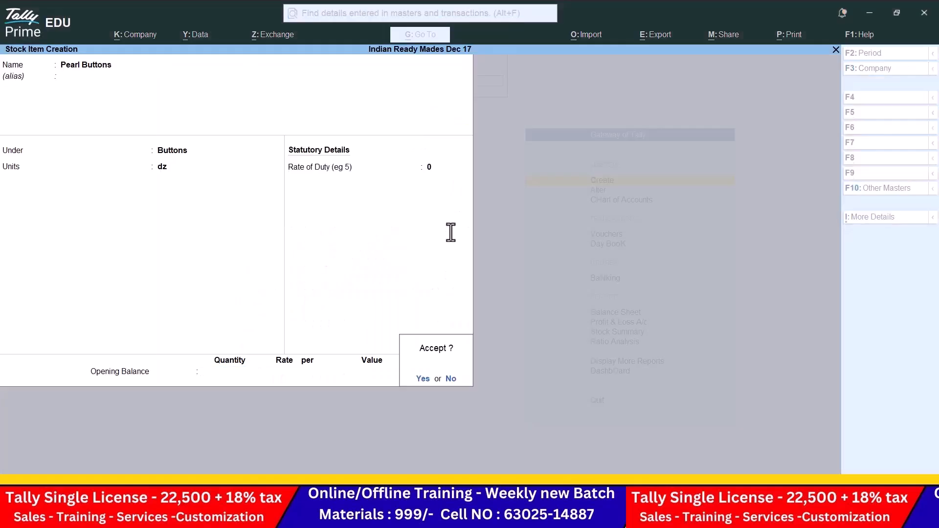
pyautogui.press('Return')
pyautogui.hotkey('alt', 'Tab')
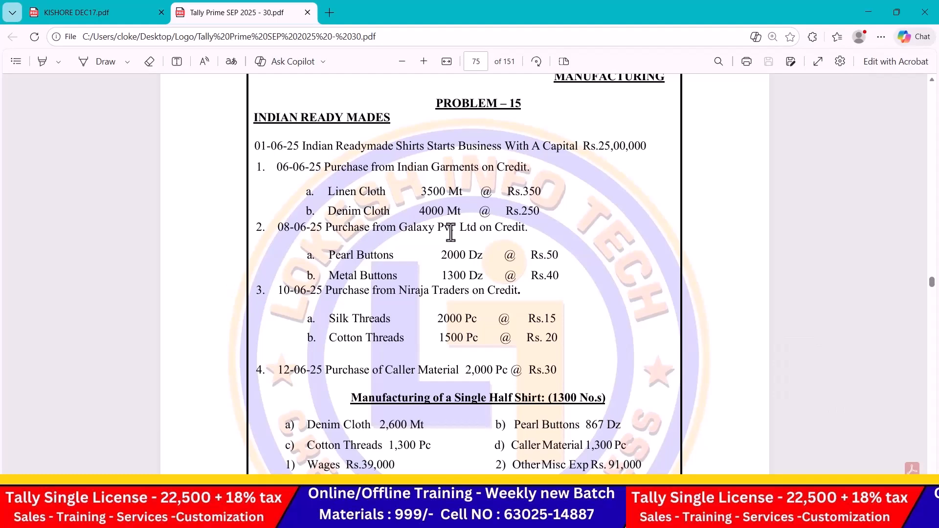
# Step: Create stock item Metal Buttons under Buttons with unit dz
pyautogui.hotkey('alt', 'Tab')
pyautogui.write('Metal')
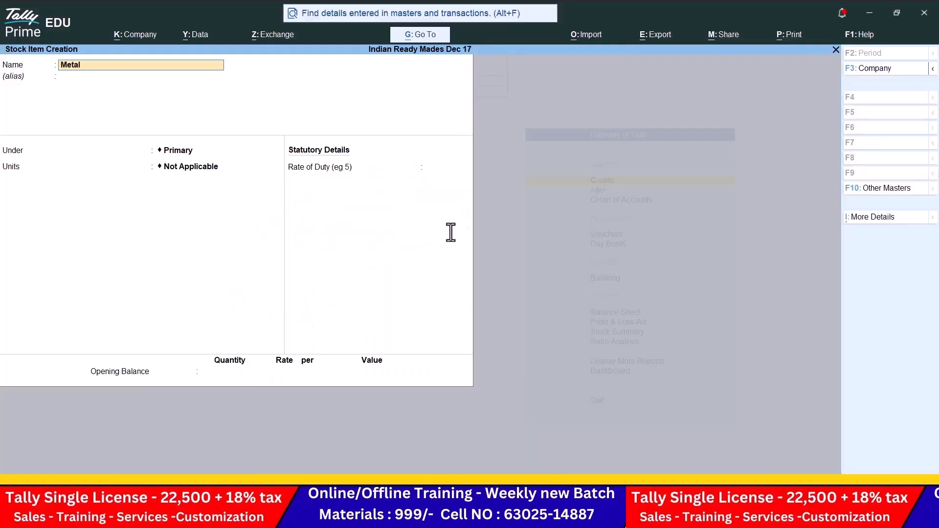
pyautogui.write(' Buttons')
pyautogui.press('Return')
pyautogui.press('Return')
pyautogui.press('Down')
pyautogui.press('Return')
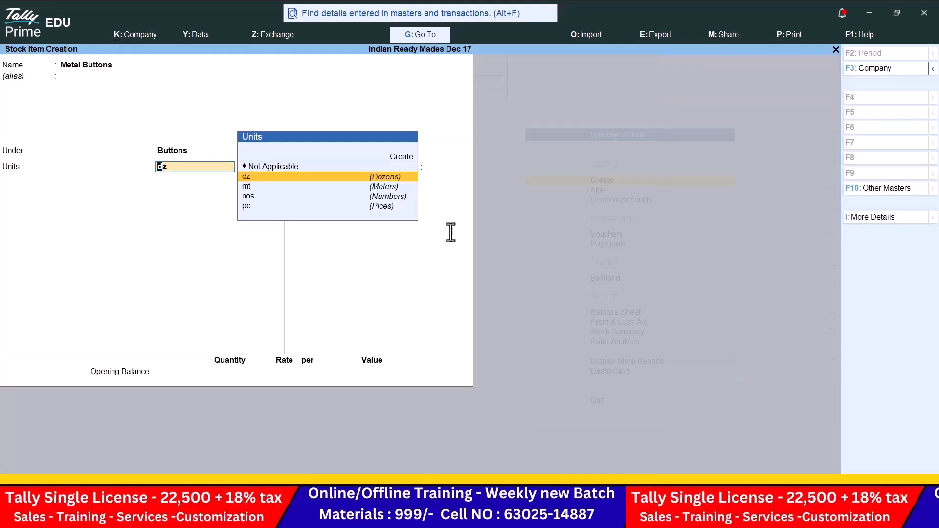
pyautogui.press('Return')
pyautogui.press('Return')
pyautogui.press('Return')
pyautogui.press('Return')
pyautogui.hotkey('alt', 'Tab')
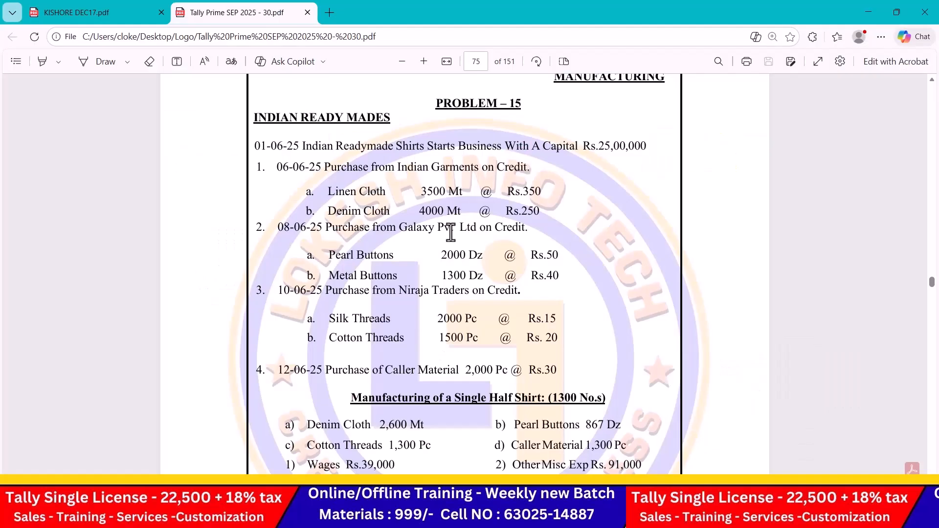
pyautogui.scroll(-3, 451, 232)
# Step: Create stock item Silk Threads under Threads with unit pc
pyautogui.hotkey('alt', 'Tab')
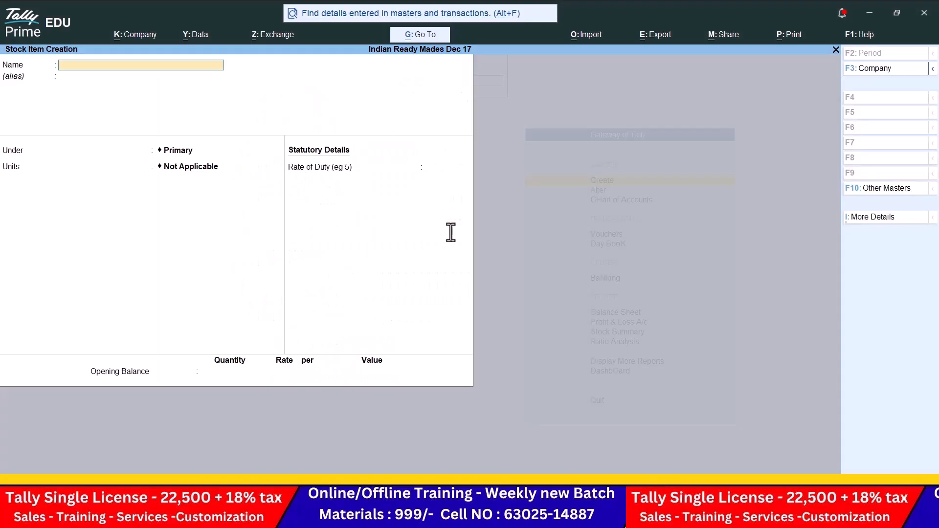
pyautogui.write('Silk thre')
pyautogui.press('Return')
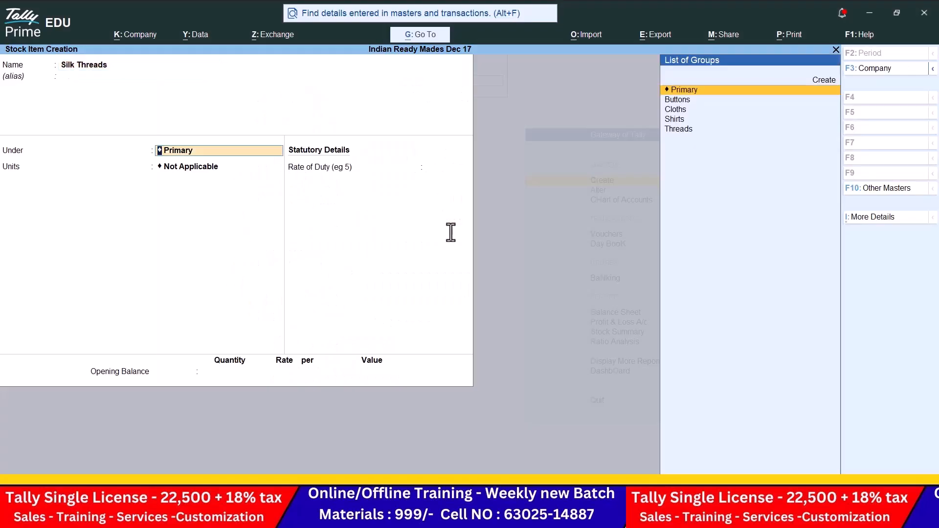
pyautogui.press('Down')
pyautogui.press('Down')
pyautogui.press('Down')
pyautogui.press('Down')
pyautogui.press('Return')
pyautogui.press('Down')
pyautogui.press('Down')
pyautogui.press('Down')
pyautogui.press('Down')
pyautogui.press('Return')
pyautogui.press('Return')
pyautogui.press('Return')
pyautogui.press('Return')
pyautogui.hotkey('alt', 'Tab')
pyautogui.hotkey('alt', 'Tab')
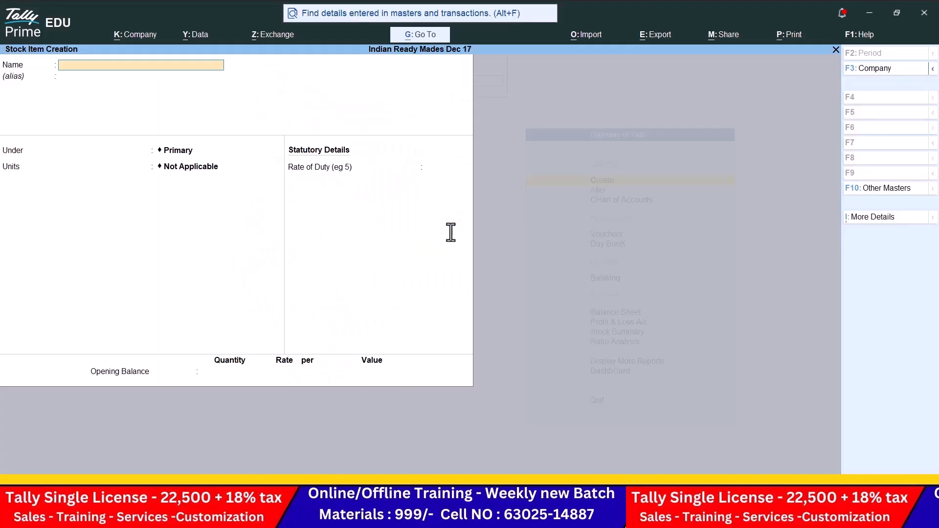
# Step: Create stock item Cotton Threads under Threads with unit pc
pyautogui.write('Cotton thre')
pyautogui.press('Return')
pyautogui.press('Return')
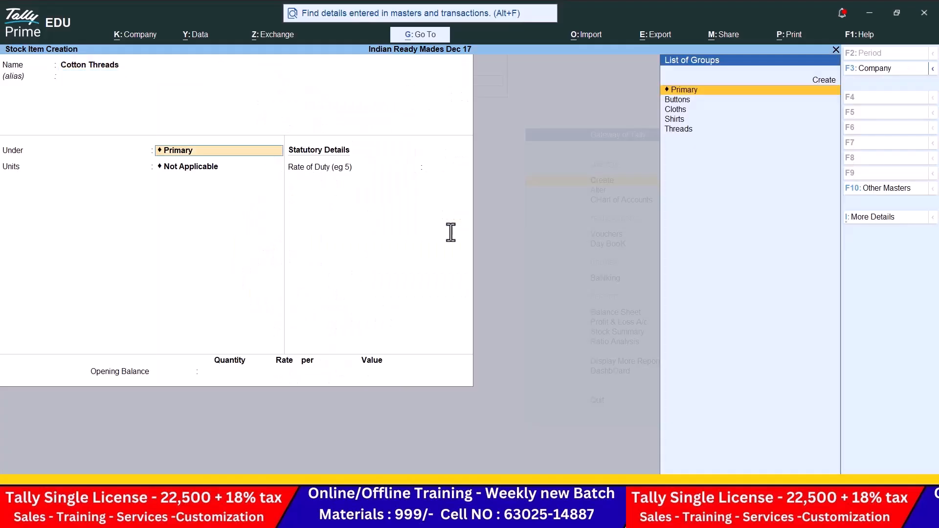
pyautogui.press('Down')
pyautogui.press('Down')
pyautogui.press('Down')
pyautogui.press('Down')
pyautogui.press('Return')
pyautogui.press('Return')
pyautogui.press('Return')
pyautogui.press('Return')
pyautogui.press('Return')
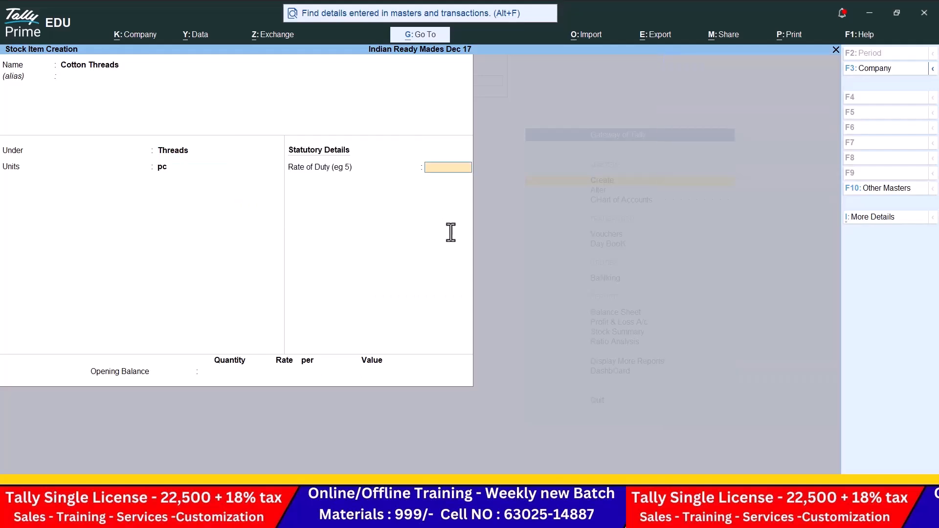
pyautogui.hotkey('alt', 'Tab')
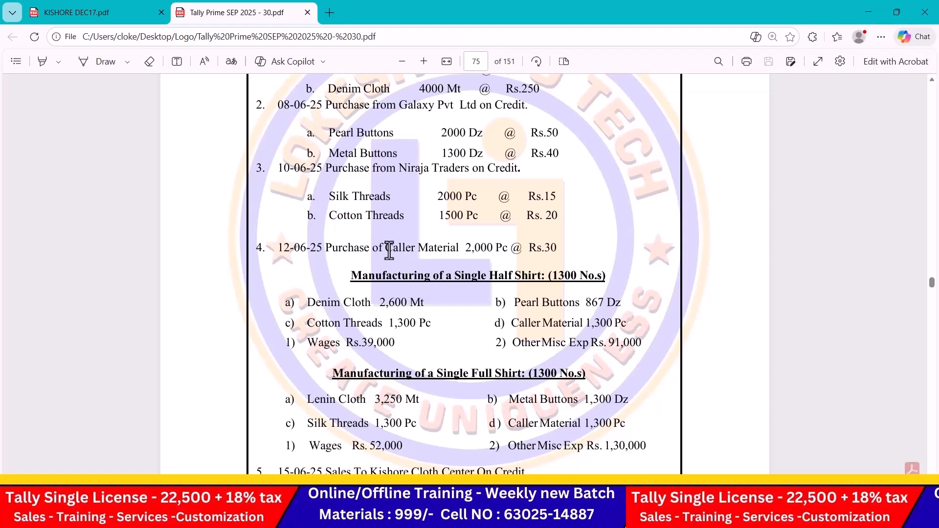
pyautogui.hotkey('alt', 'Tab')
# Step: Enter stock item Caller Material under Primary with unit pc
pyautogui.write('Caller')
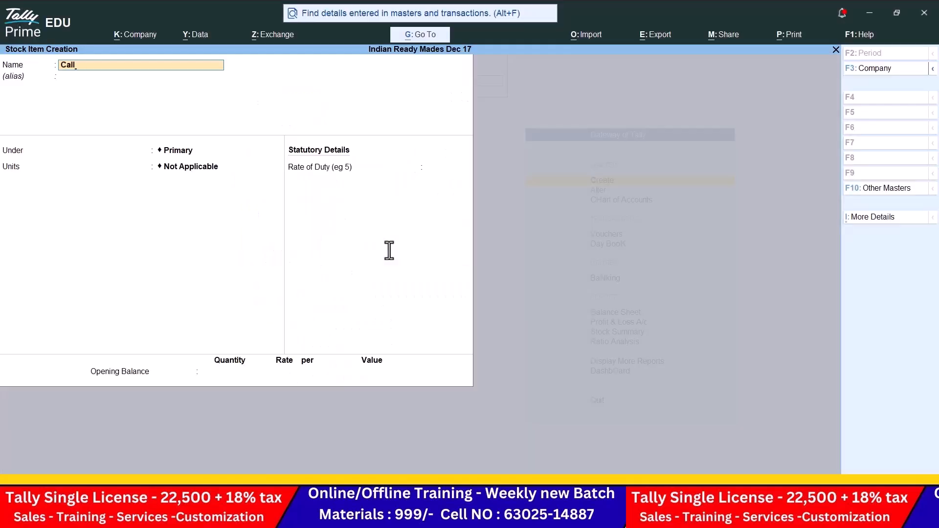
pyautogui.hotkey('alt', 'Tab')
pyautogui.hotkey('alt', 'Tab')
pyautogui.write('er Material')
pyautogui.press('Return')
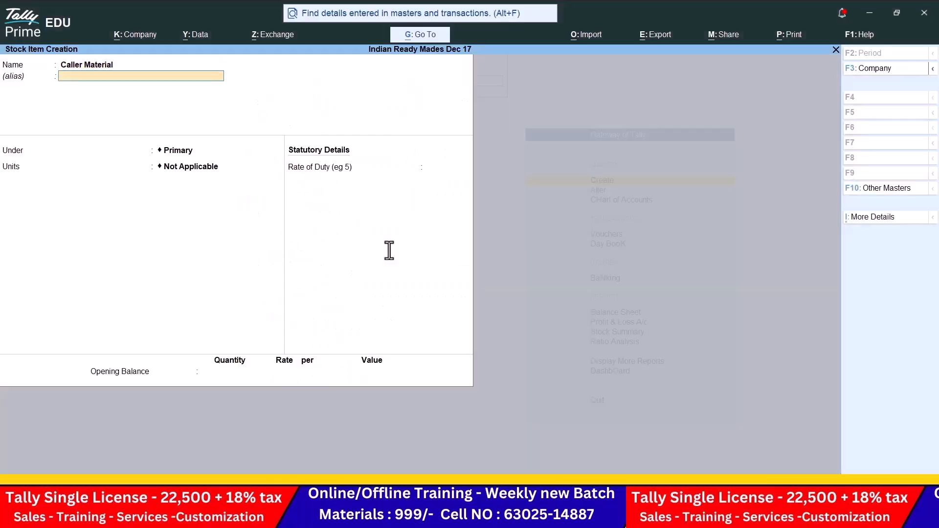
pyautogui.press('Return')
pyautogui.press('Return')
pyautogui.press('Down')
pyautogui.press('Down')
pyautogui.press('Down')
pyautogui.press('Down')
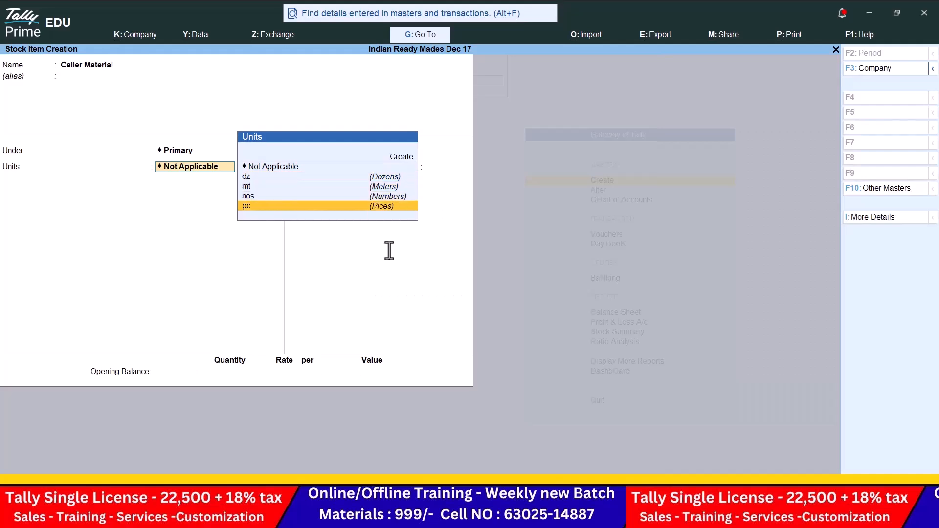
pyautogui.press('Return')
pyautogui.press('Return')
pyautogui.press('Return')
pyautogui.press('Return')
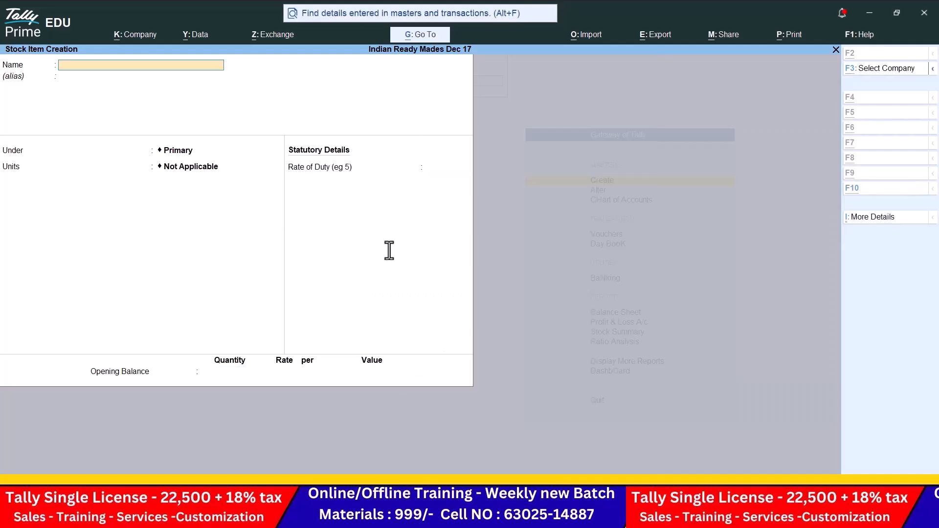
# Step: After checking the problem sheet, create stock item Half Shirts under the Shirts group in nos
pyautogui.hotkey('alt', 'Tab')
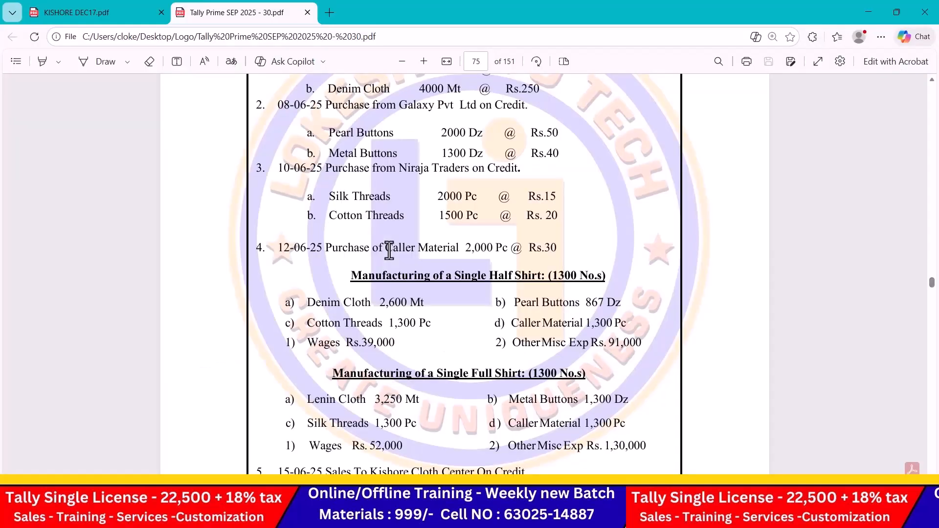
pyautogui.scroll(-3, 389, 251)
pyautogui.hotkey('alt', 'Tab')
pyautogui.write('Ha')
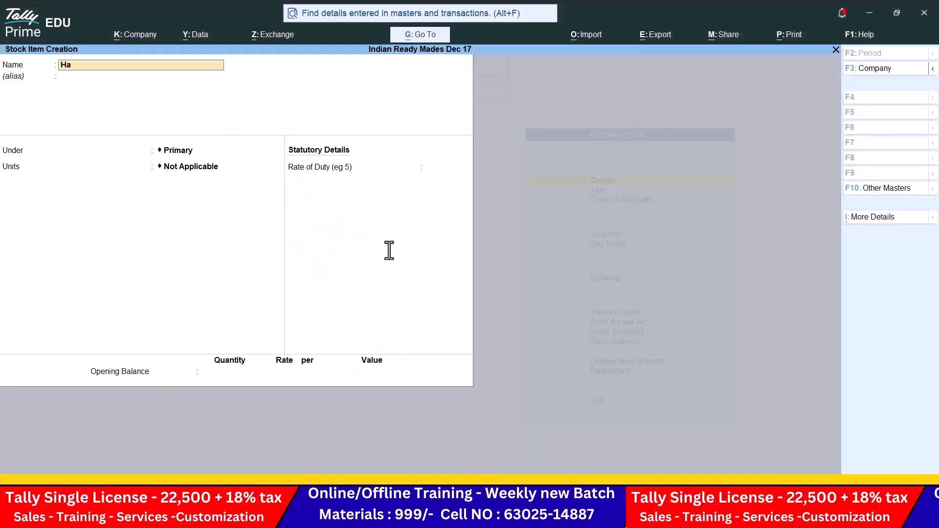
pyautogui.write('lf Shirts')
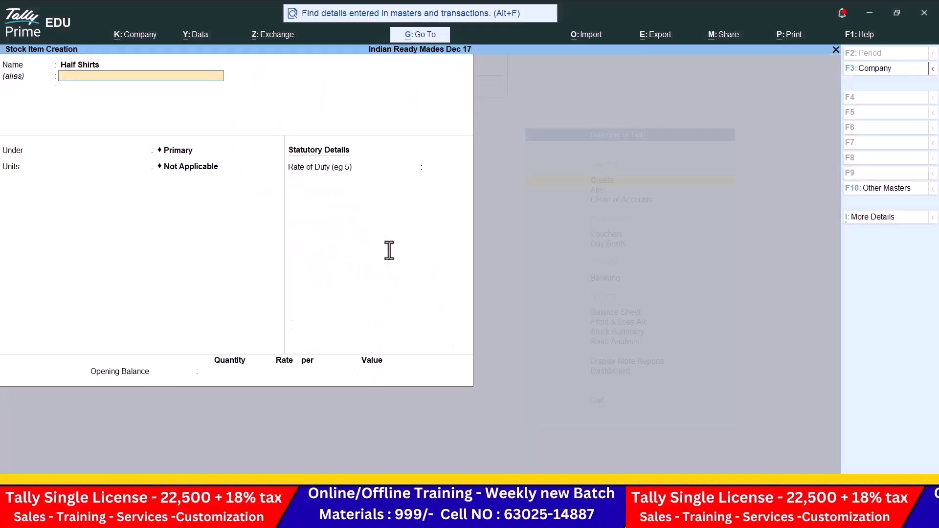
pyautogui.press('Return')
pyautogui.press('Down')
pyautogui.press('Down')
pyautogui.press('Down')
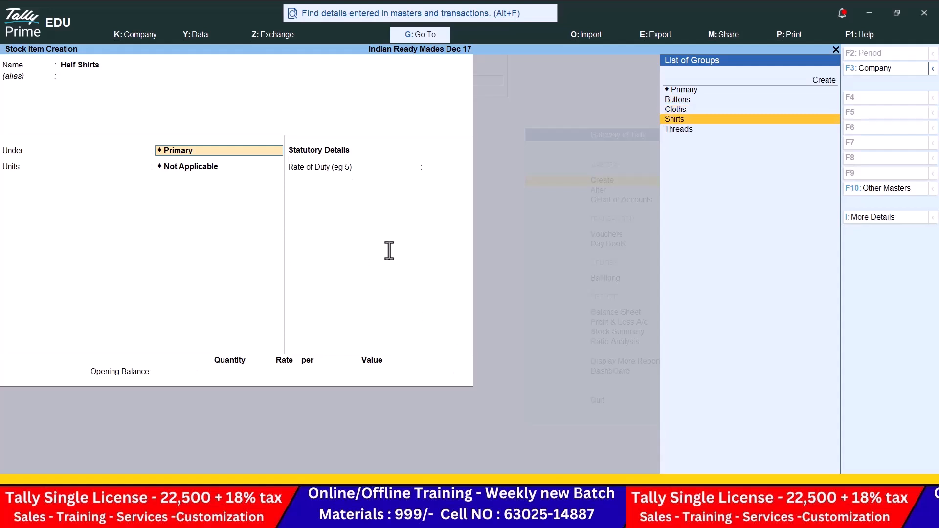
pyautogui.press('Return')
pyautogui.press('Down')
pyautogui.press('Down')
pyautogui.press('Down')
pyautogui.press('Return')
# Step: Save Half Shirts, then fill in Full Shirts under Shirts in nos with rate of duty 0
pyautogui.press('Return')
pyautogui.press('Return')
pyautogui.press('Return')
pyautogui.write('Full Shir')
pyautogui.press('Return')
pyautogui.press('Return')
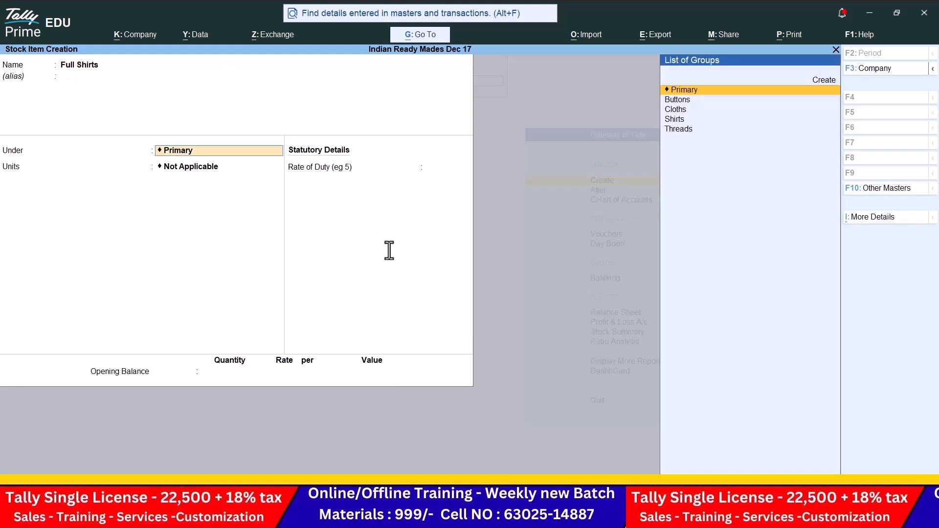
pyautogui.press('Down')
pyautogui.press('Down')
pyautogui.press('Down')
pyautogui.press('Down')
pyautogui.press('Up')
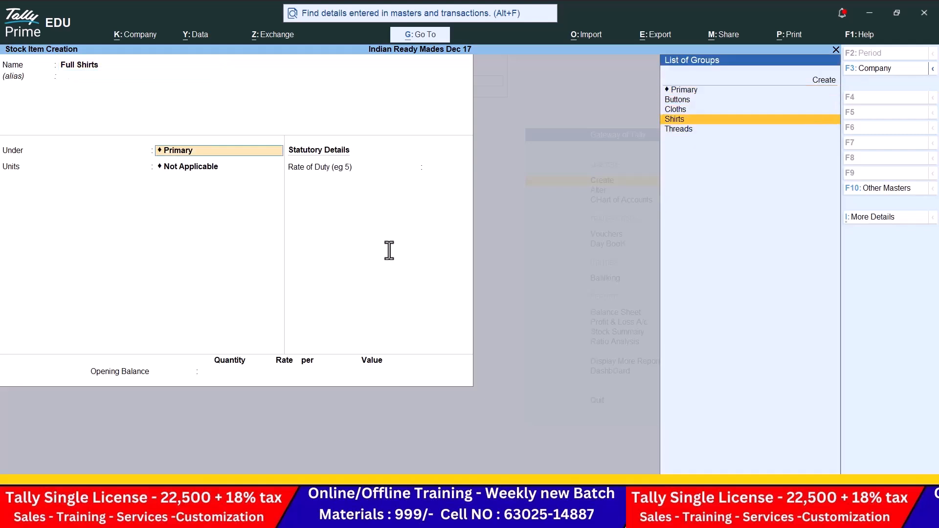
pyautogui.press('Return')
pyautogui.press('Down')
pyautogui.press('Down')
pyautogui.press('Down')
pyautogui.press('Return')
pyautogui.press('Return')
pyautogui.press('Return')
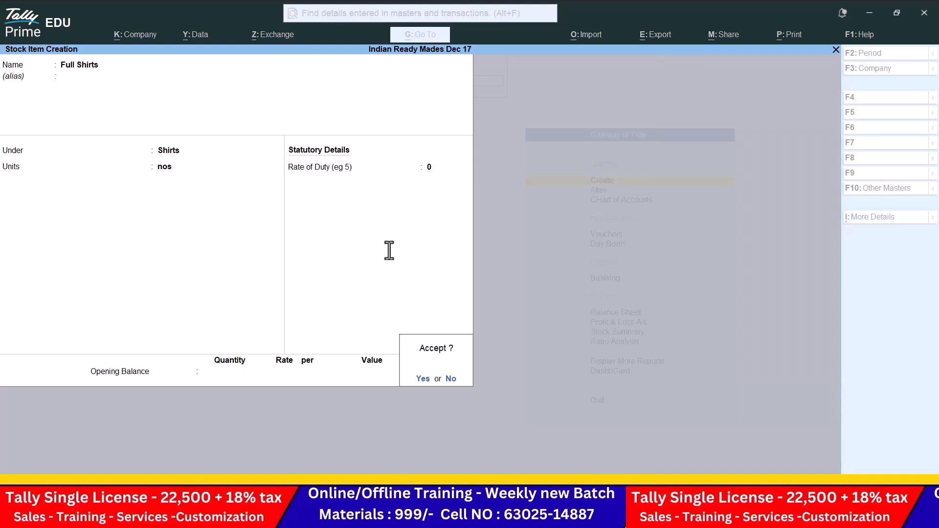
pyautogui.press('Return')
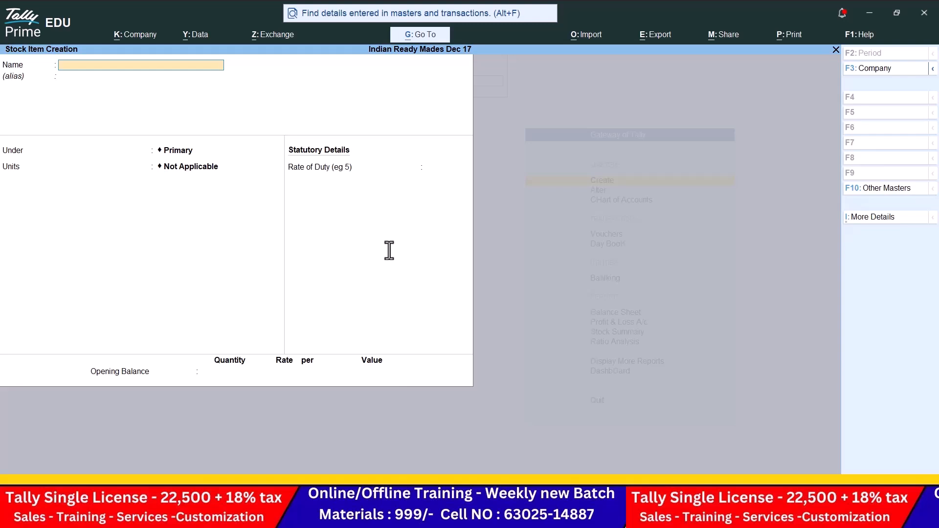
# Step: Quit Stock Item Creation and close the list of masters
pyautogui.press('Escape')
pyautogui.press('Return')
pyautogui.press('Escape')
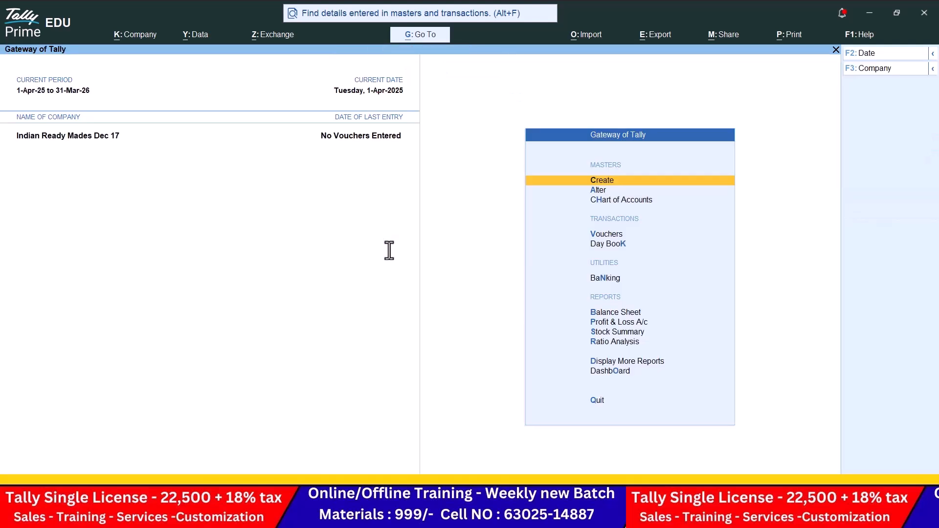
# Step: Open a Receipt voucher, check the problem sheet, then close the empty voucher
pyautogui.press('Down')
pyautogui.press('Down')
pyautogui.press('Down')
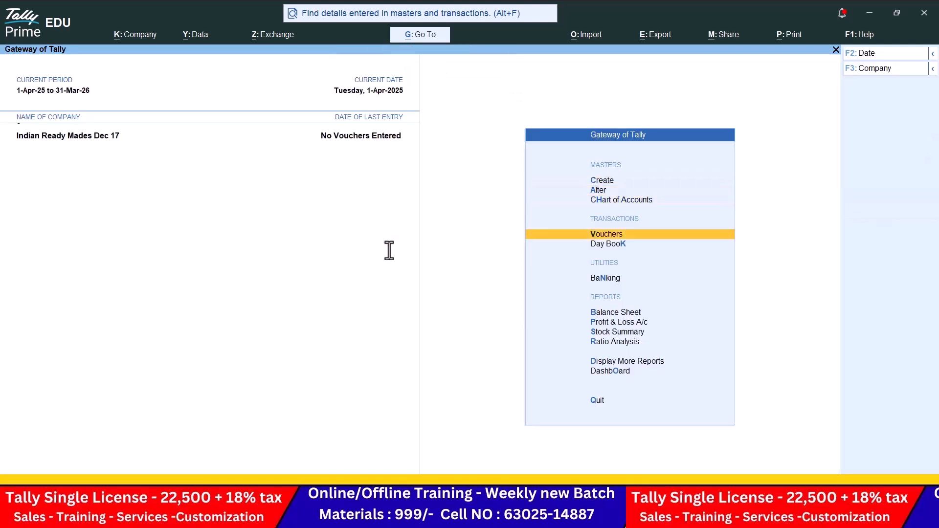
pyautogui.press('Return')
pyautogui.click(869, 128)
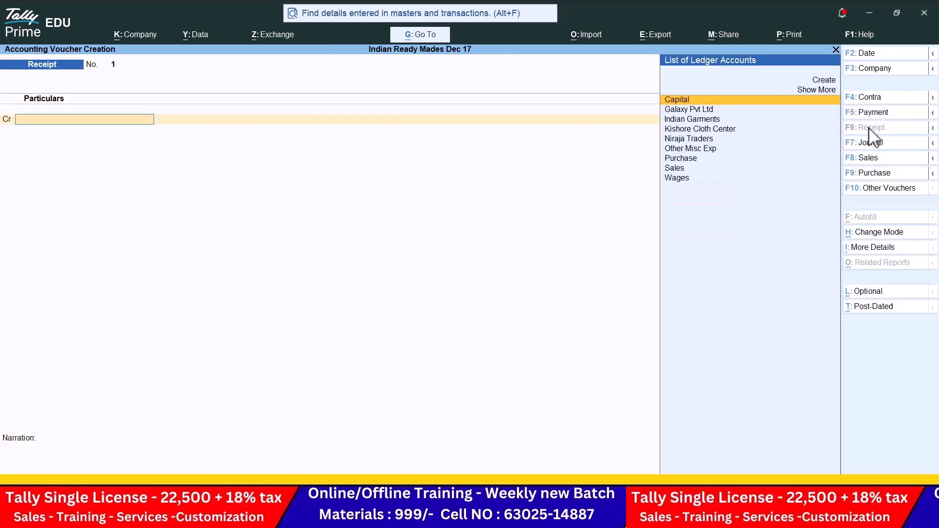
pyautogui.hotkey('alt', 'Tab')
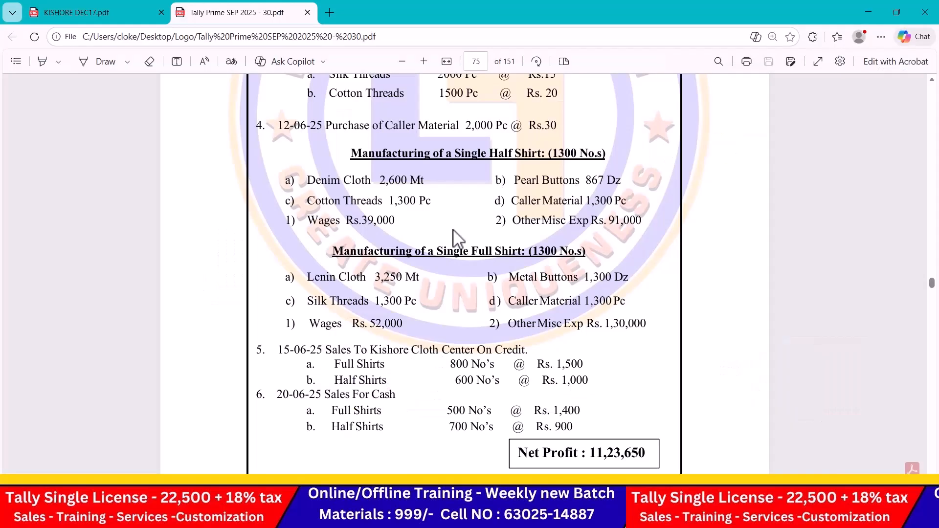
pyautogui.hotkey('alt', 'Tab')
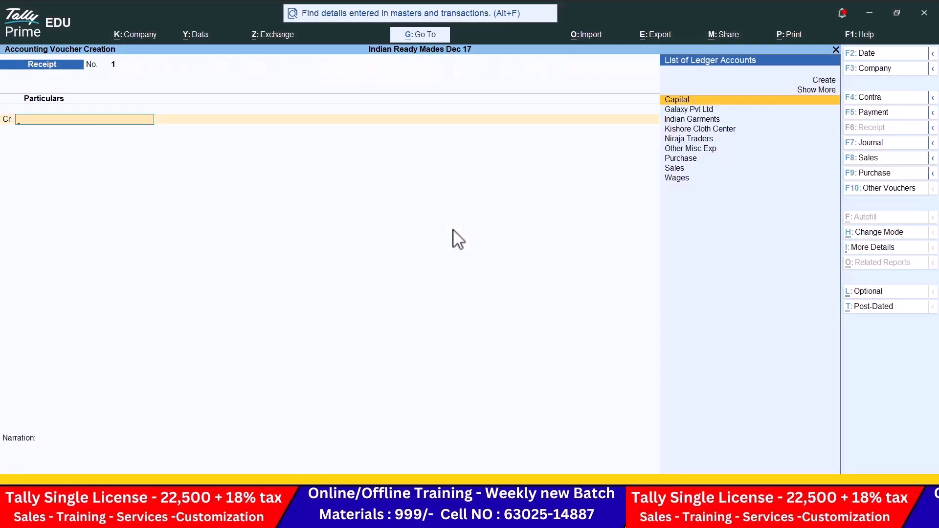
pyautogui.press('Escape')
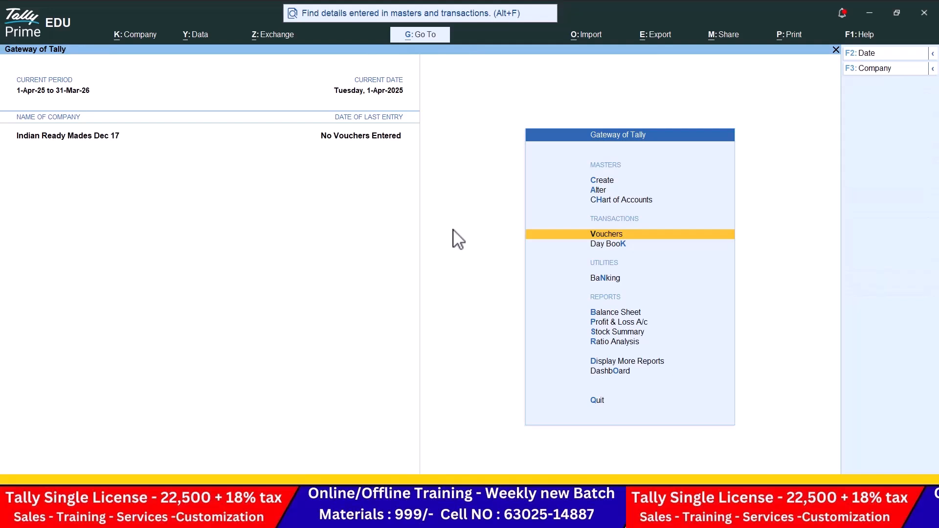
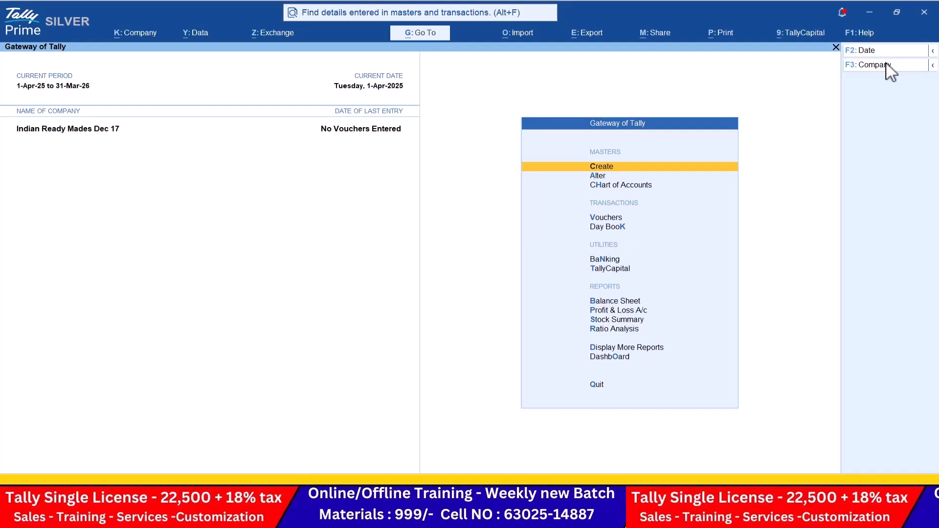
# Step: Start a Receipt voucher dated 1-6-25
pyautogui.press('Down')
pyautogui.press('Down')
pyautogui.press('Down')
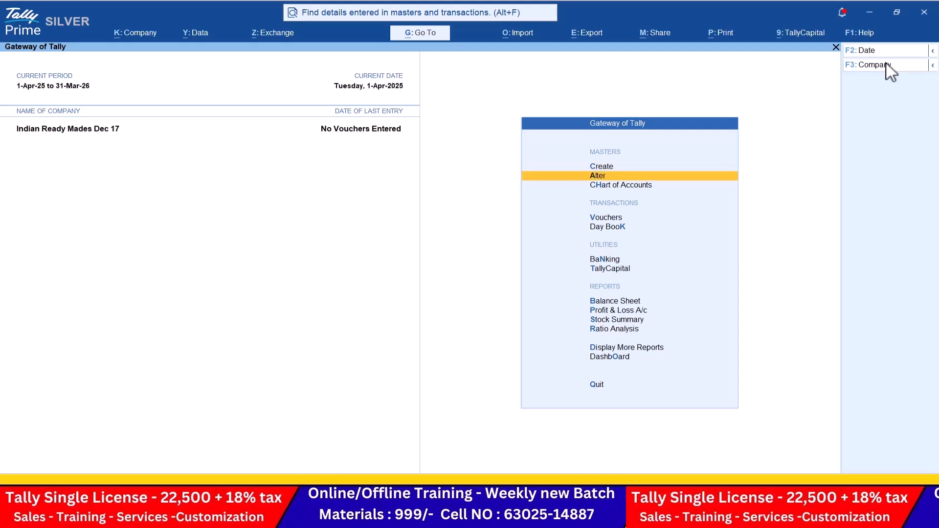
pyautogui.press('Return')
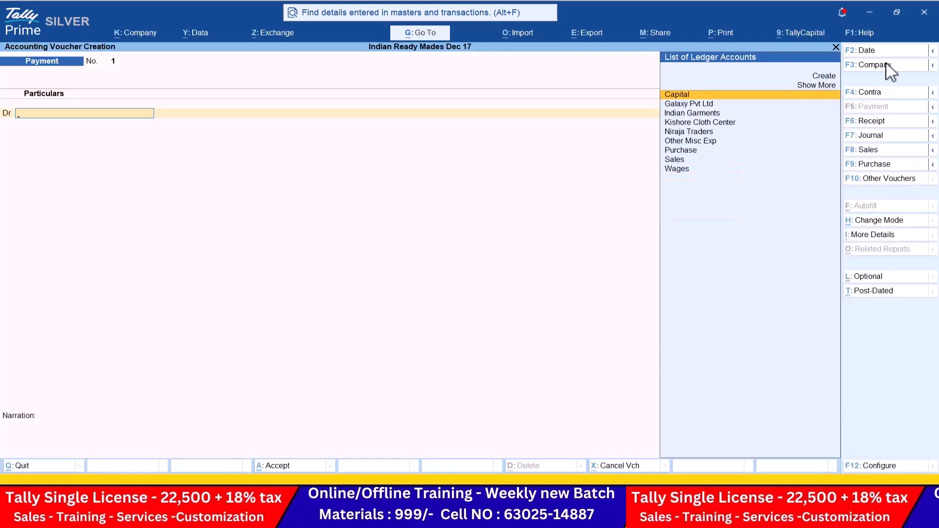
pyautogui.click(885, 122)
pyautogui.click(879, 49)
pyautogui.hotkey('alt', 'Tab')
pyautogui.scroll(2, 635, 152)
pyautogui.scroll(3, 635, 151)
pyautogui.hotkey('alt', 'Tab')
pyautogui.write('1-6-25')
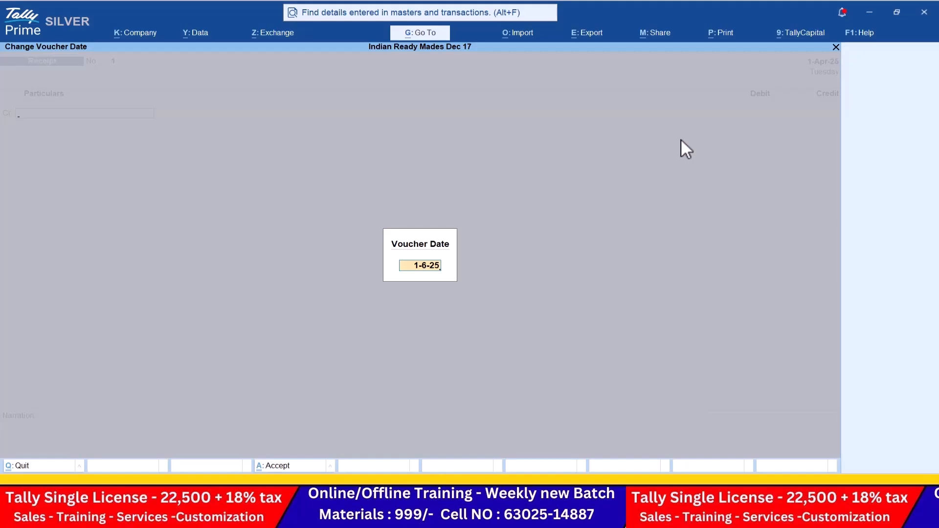
pyautogui.press('Return')
pyautogui.press('Return')
# Step: Credit Capital with 25,00,000 and debit Cash in the receipt
pyautogui.hotkey('alt', 'Tab')
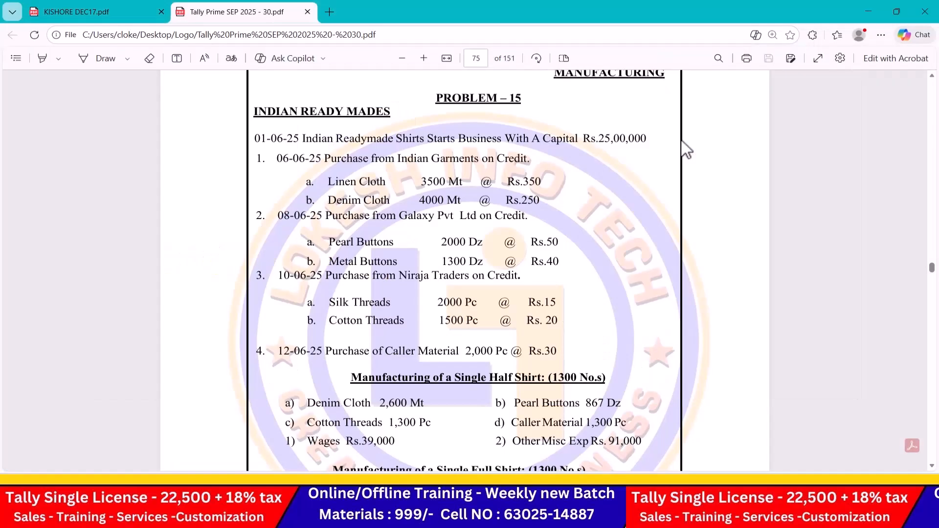
pyautogui.hotkey('alt', 'Tab')
pyautogui.write('2500000')
pyautogui.press('Return')
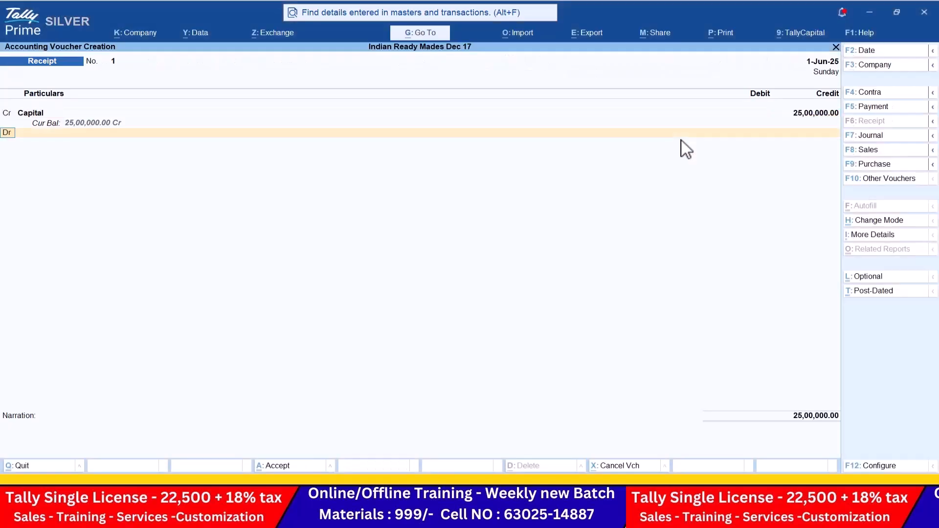
pyautogui.press('Down')
pyautogui.press('Return')
pyautogui.press('Return')
pyautogui.press('Return')
pyautogui.press('Return')
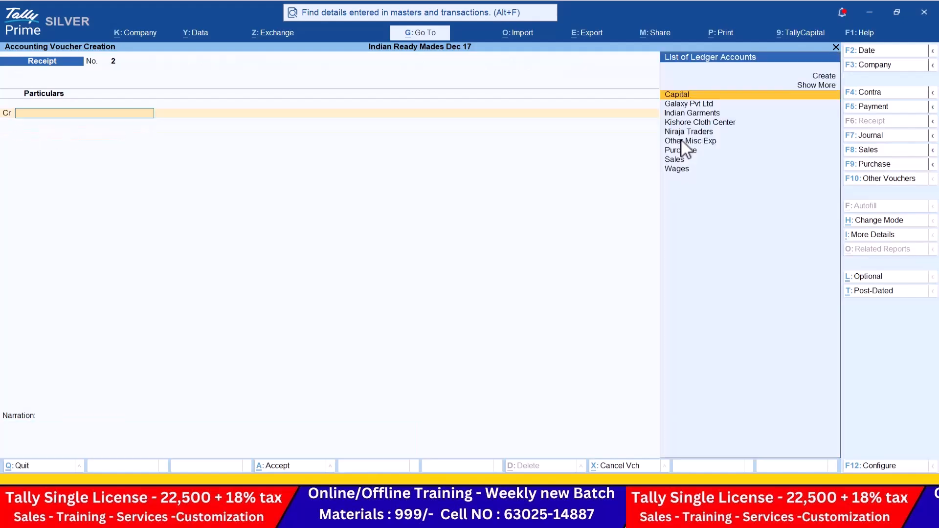
# Step: Begin a Purchase voucher dated 6-6 from Indian Garments using the Purchase ledger
pyautogui.click(883, 163)
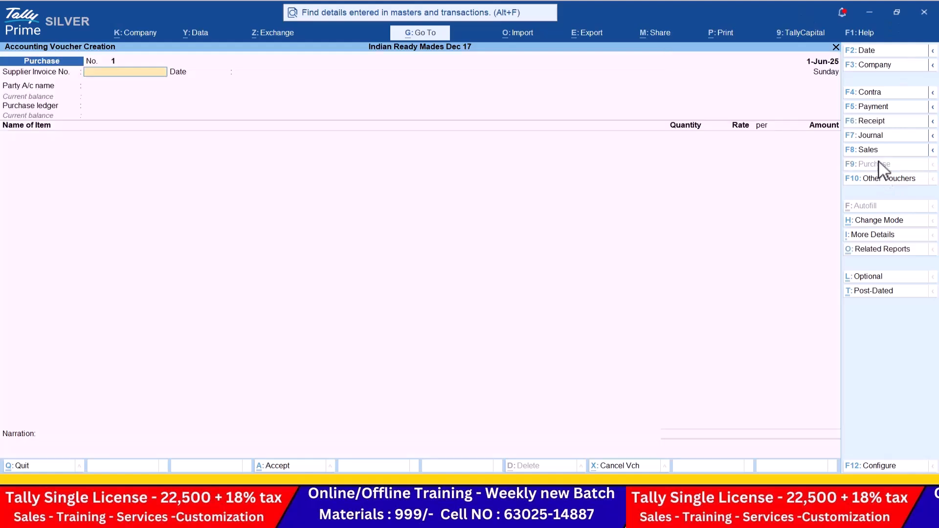
pyautogui.click(872, 50)
pyautogui.hotkey('alt', 'Tab')
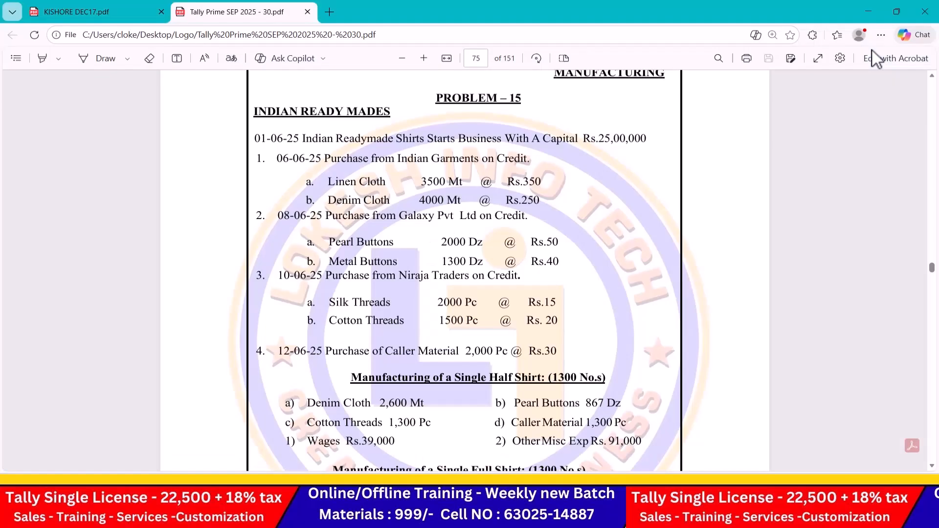
pyautogui.hotkey('alt', 'Tab')
pyautogui.write('6.6')
pyautogui.press('Return')
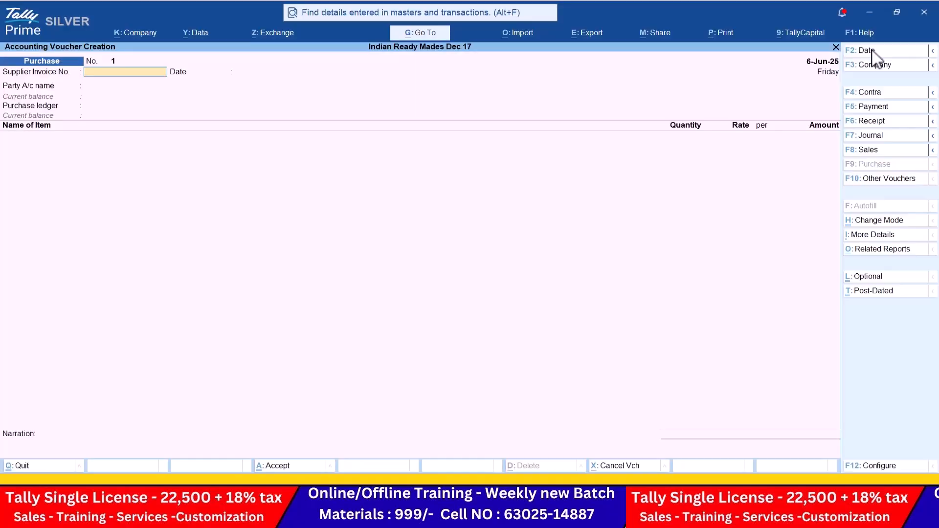
pyautogui.press('Return')
pyautogui.press('Return')
pyautogui.press('Down')
pyautogui.press('Down')
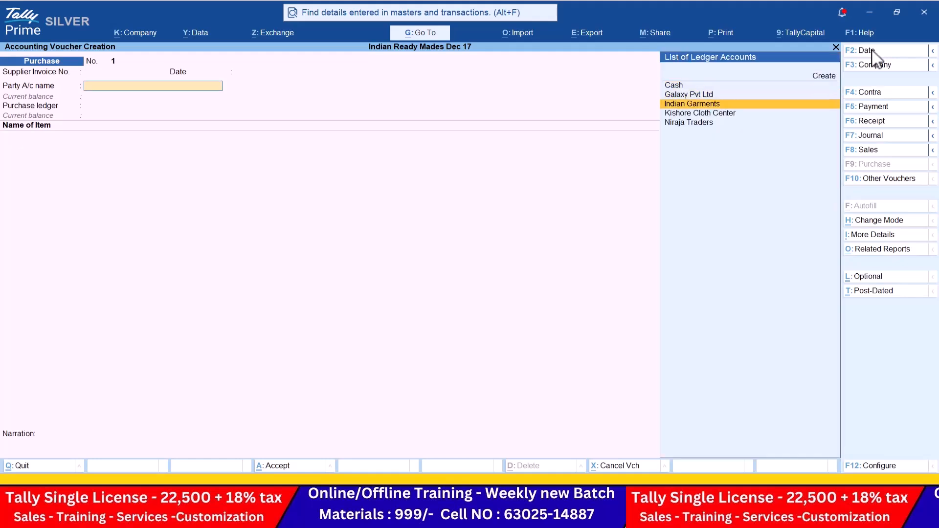
pyautogui.press('Return')
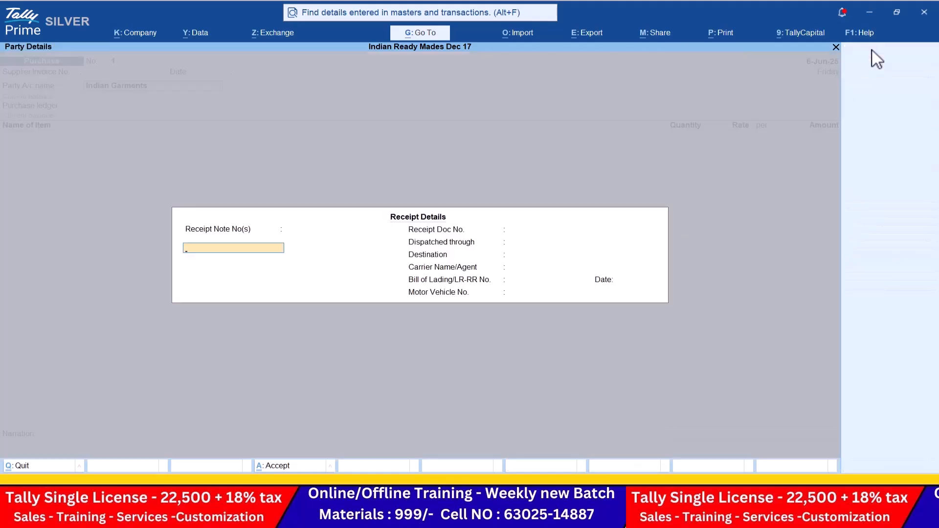
pyautogui.hotkey('ctrl', 'a')
pyautogui.hotkey('ctrl', 'a')
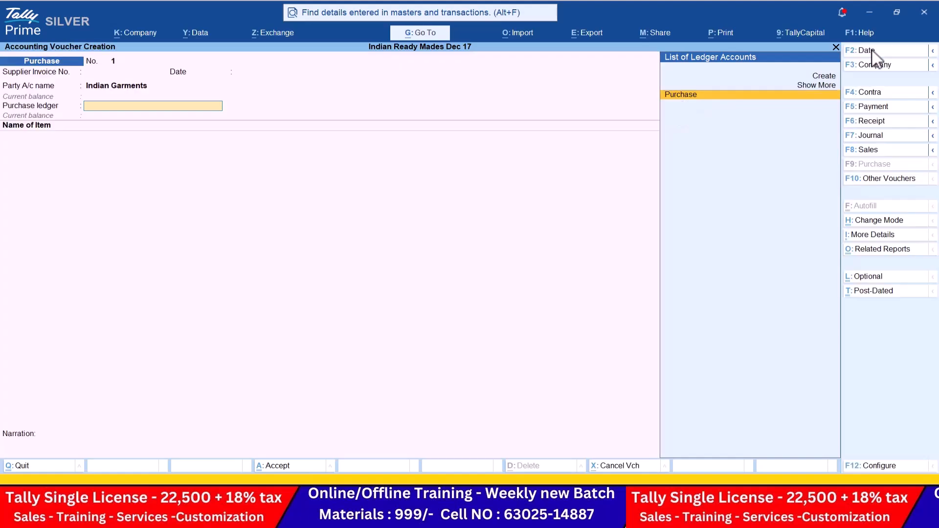
pyautogui.press('Return')
# Step: Add Linen Cloth, 3500 at rate 350
pyautogui.hotkey('alt', 'Tab')
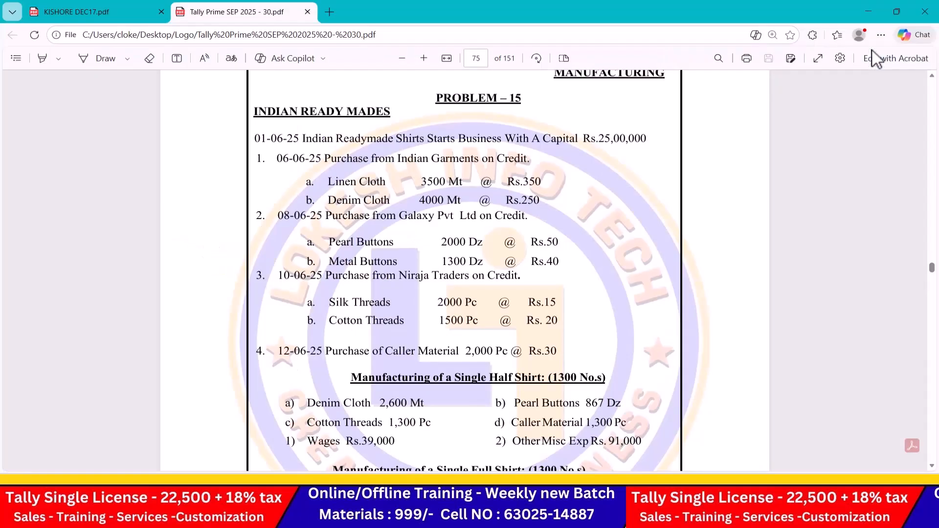
pyautogui.hotkey('alt', 'Tab')
pyautogui.write('L')
pyautogui.press('Return')
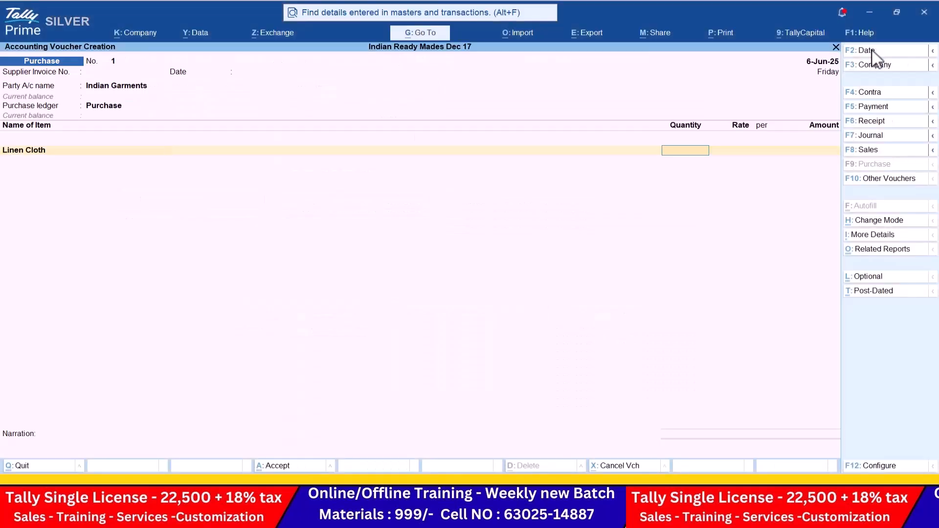
pyautogui.hotkey('alt', 'Tab')
# Step: Add Denim Cloth, 4000 at rate 250, and finish the item list
pyautogui.hotkey('alt', 'Tab')
pyautogui.write('3500')
pyautogui.press('Return')
pyautogui.write('350')
pyautogui.press('Return')
pyautogui.press('Return')
pyautogui.press('Return')
pyautogui.hotkey('alt', 'Tab')
pyautogui.hotkey('alt', 'Tab')
pyautogui.write('D')
pyautogui.press('Return')
pyautogui.hotkey('alt', 'Tab')
pyautogui.hotkey('alt', 'Tab')
pyautogui.write('4000')
pyautogui.press('Return')
pyautogui.hotkey('alt', 'Tab')
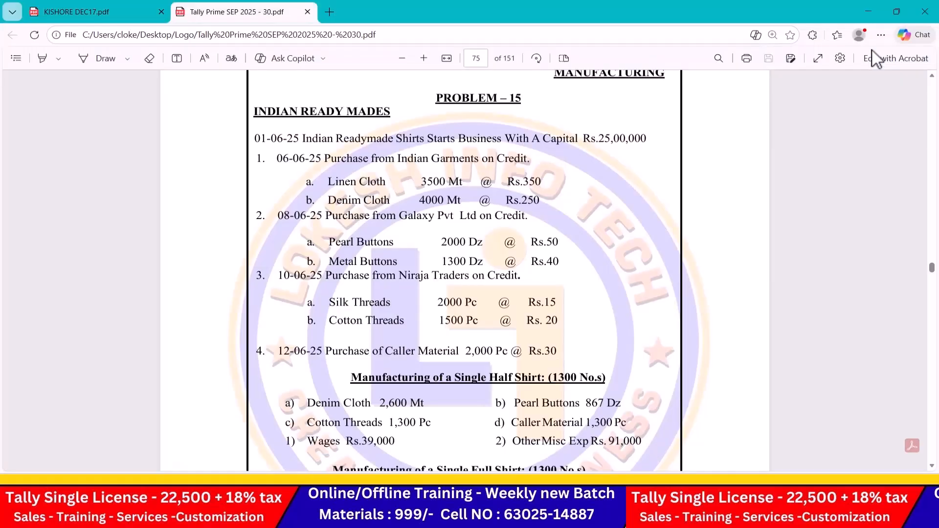
pyautogui.hotkey('alt', 'Tab')
pyautogui.write('250')
pyautogui.press('Return')
pyautogui.press('Return')
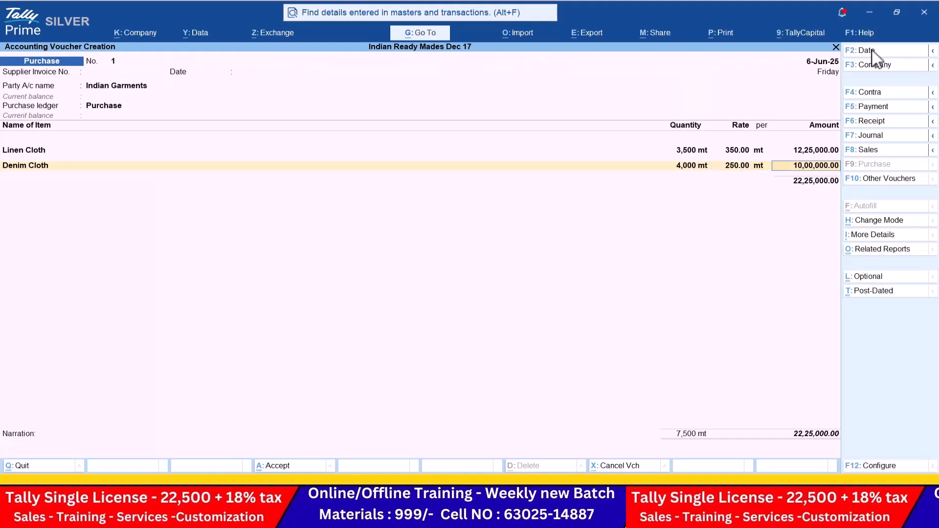
pyautogui.press('Return')
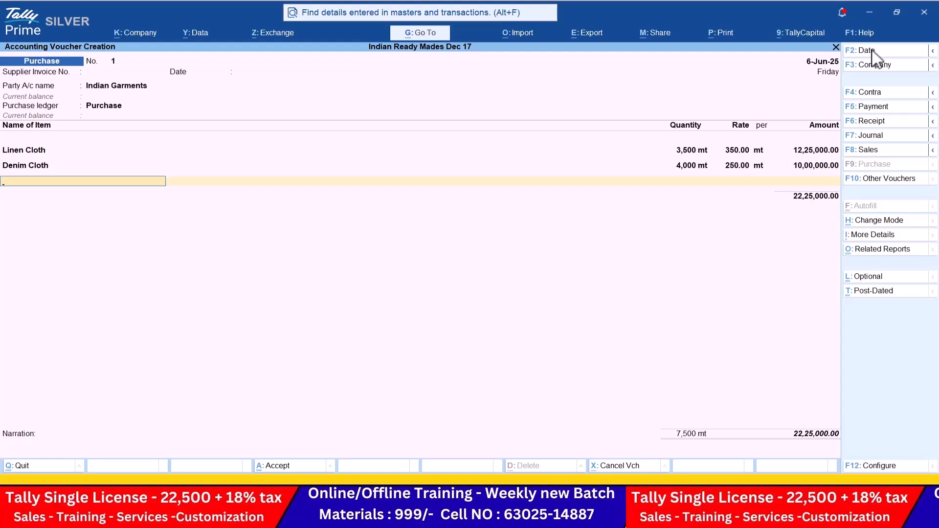
pyautogui.press('Return')
pyautogui.press('Return')
pyautogui.press('Return')
pyautogui.press('Return')
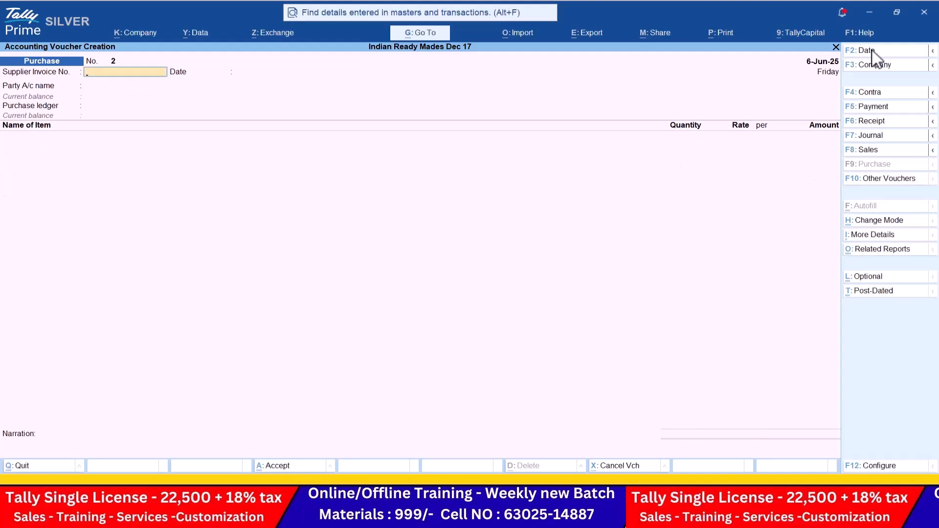
# Step: Date the next purchase 8-6 with supplier Galaxy Pvt Ltd and the Purchase ledger
pyautogui.hotkey('alt', 'Tab')
pyautogui.scroll(-1, 310, 190)
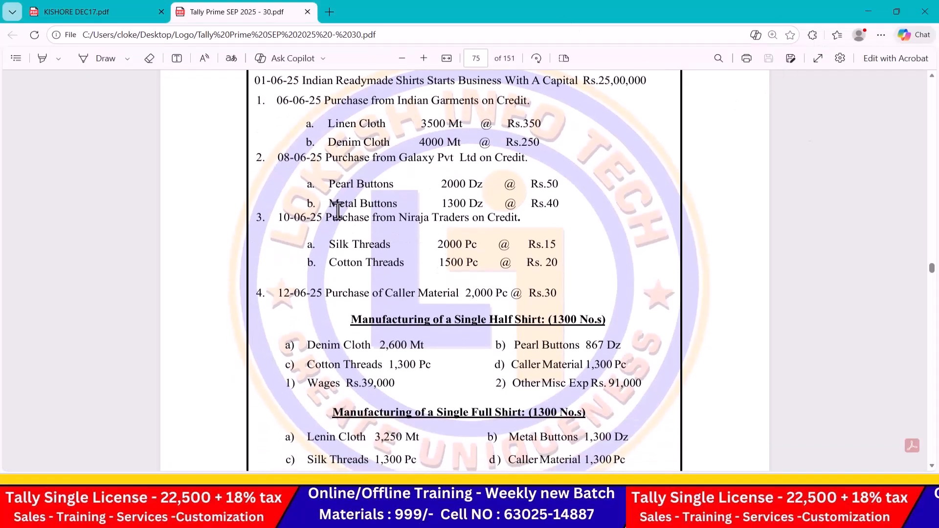
pyautogui.hotkey('alt', 'Tab')
pyautogui.click(891, 52)
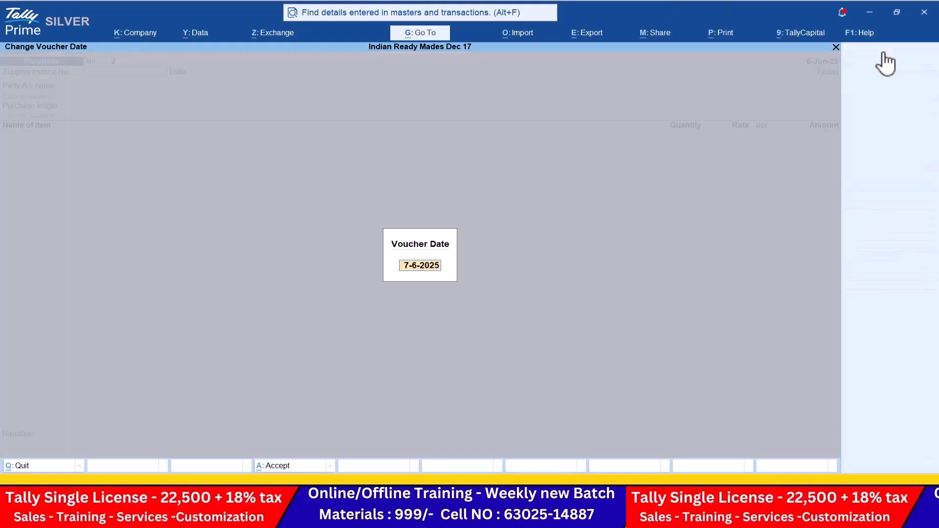
pyautogui.write('8-6')
pyautogui.press('Return')
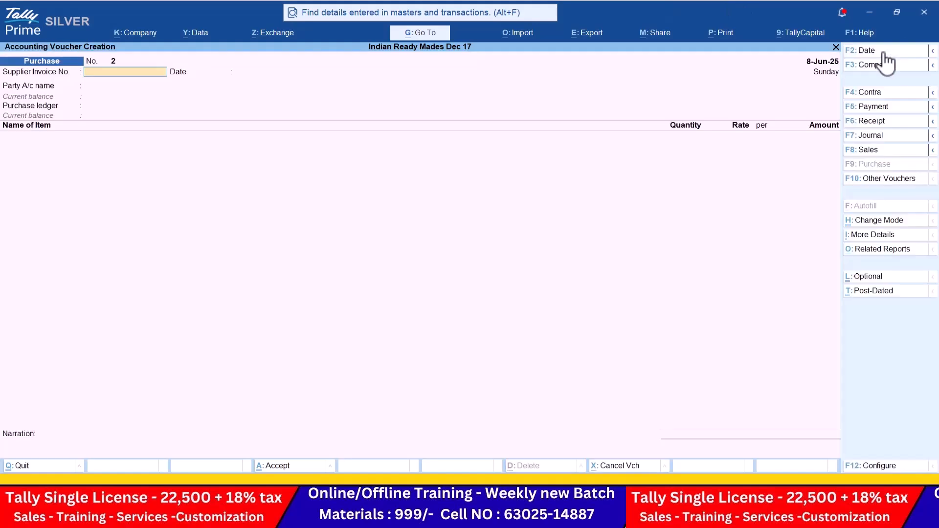
pyautogui.press('Down')
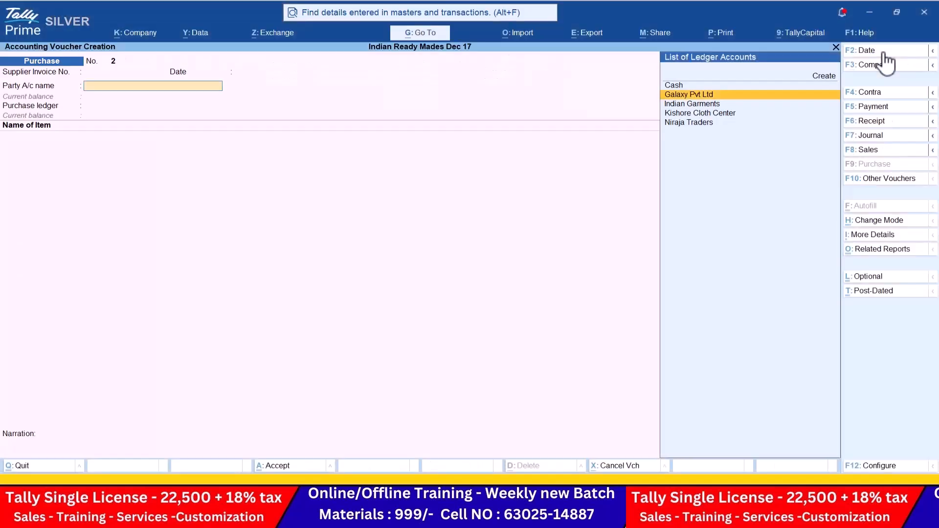
pyautogui.press('Return')
pyautogui.press('Return')
pyautogui.press('Return')
pyautogui.press('Return')
pyautogui.press('Return')
pyautogui.press('Return')
pyautogui.press('Return')
pyautogui.press('Return')
pyautogui.press('Return')
pyautogui.press('Return')
pyautogui.press('Return')
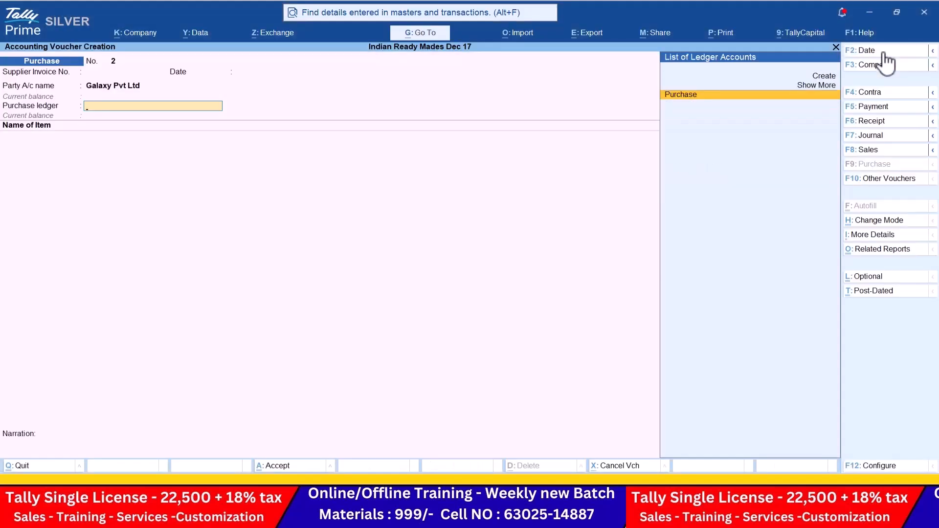
pyautogui.press('Return')
# Step: Add Pearl Buttons, 2,000 at rate 50
pyautogui.hotkey('alt', 'Tab')
pyautogui.hotkey('alt', 'Tab')
pyautogui.write('P')
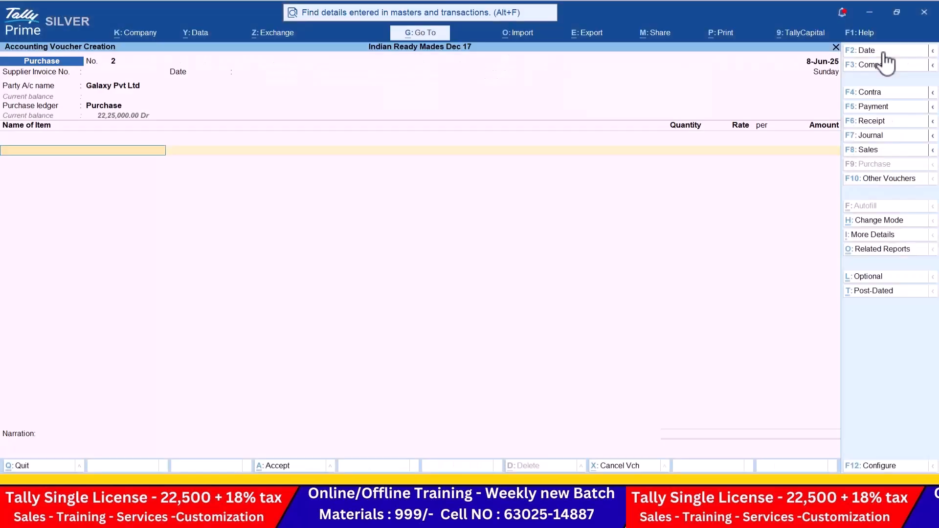
pyautogui.press('Return')
pyautogui.hotkey('alt', 'Tab')
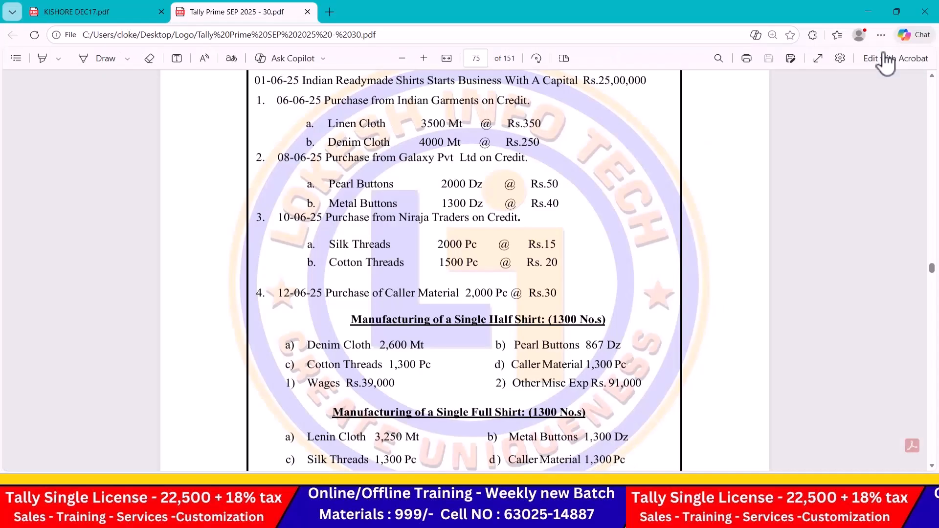
# Step: Add Metal Buttons, 1,300 at rate 40, and save the voucher
pyautogui.hotkey('alt', 'Tab')
pyautogui.write('2000')
pyautogui.press('Return')
pyautogui.write('50')
pyautogui.press('Return')
pyautogui.press('Return')
pyautogui.press('Return')
pyautogui.hotkey('alt', 'Tab')
pyautogui.hotkey('alt', 'Tab')
pyautogui.write('m')
pyautogui.press('Return')
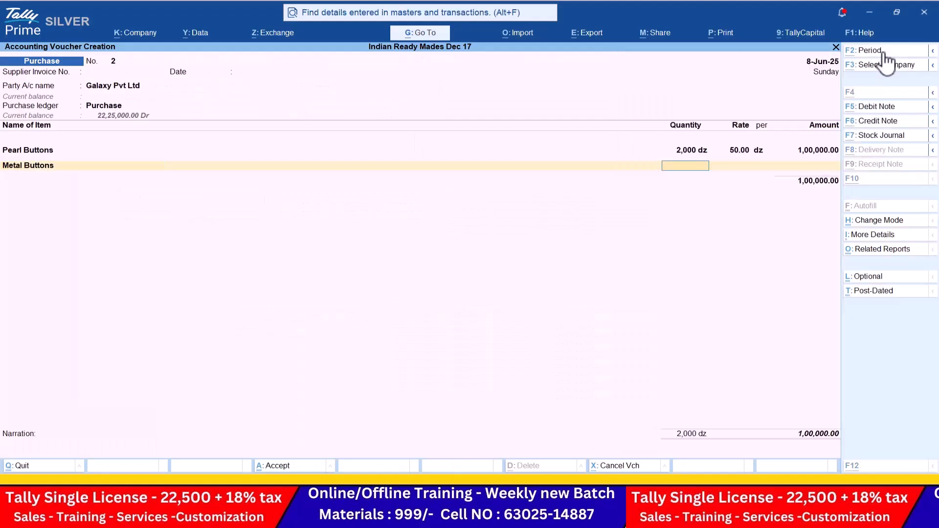
pyautogui.hotkey('alt', 'Tab')
pyautogui.hotkey('alt', 'Tab')
pyautogui.write('1300')
pyautogui.press('Return')
pyautogui.hotkey('alt', 'Tab')
pyautogui.hotkey('alt', 'Tab')
pyautogui.write('40')
pyautogui.press('Return')
pyautogui.press('Return')
pyautogui.press('Return')
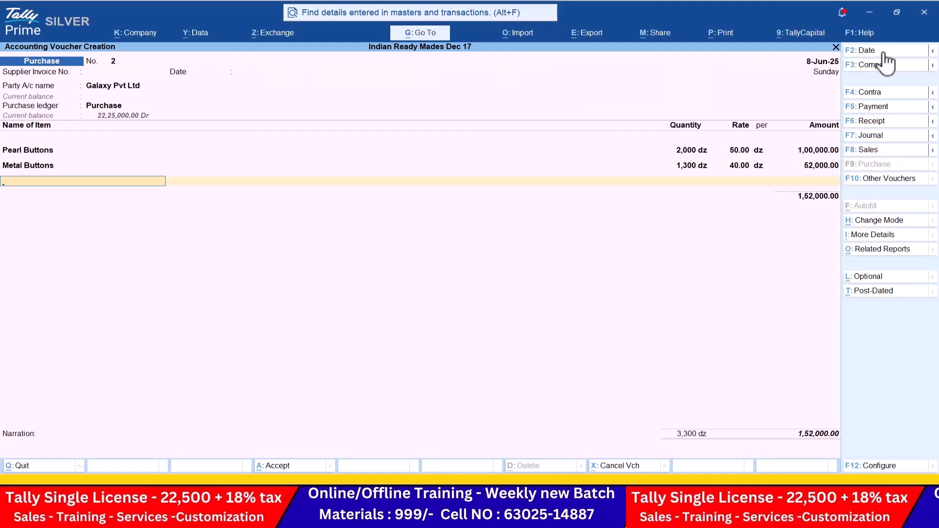
pyautogui.press('Return')
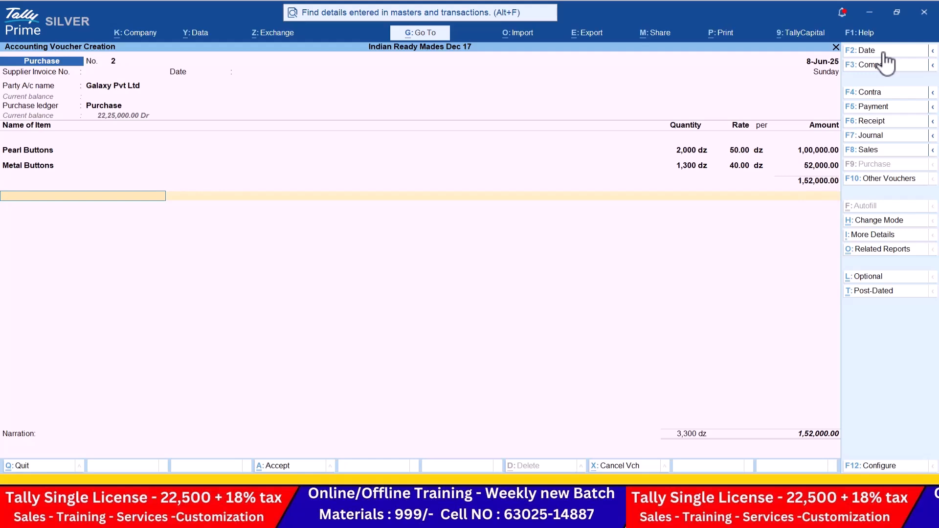
pyautogui.press('Return')
pyautogui.press('Return')
pyautogui.press('Return')
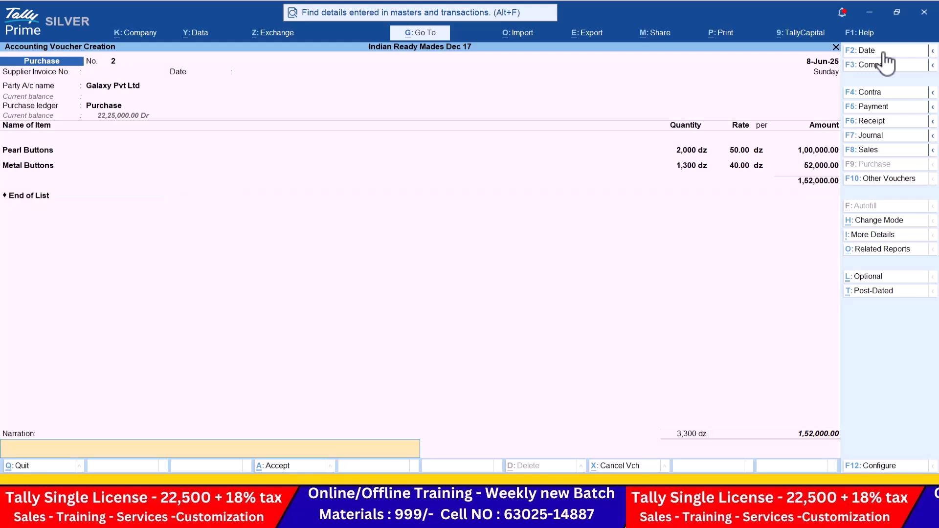
pyautogui.press('Return')
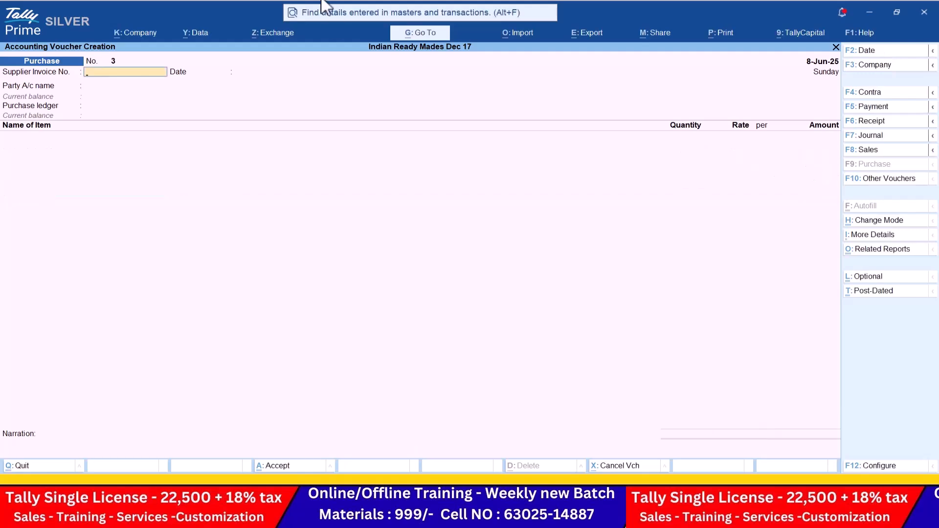
# Step: Date the purchase 10-6 with Niraja Traders as supplier
pyautogui.click(877, 51)
pyautogui.hotkey('alt', 'Tab')
pyautogui.hotkey('alt', 'Tab')
pyautogui.write('10-6')
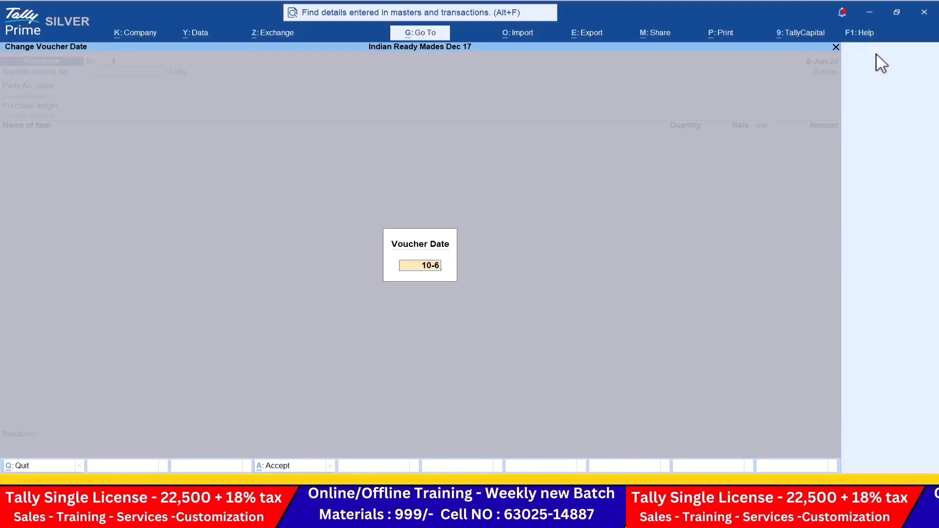
pyautogui.press('Return')
pyautogui.press('Return')
pyautogui.press('Return')
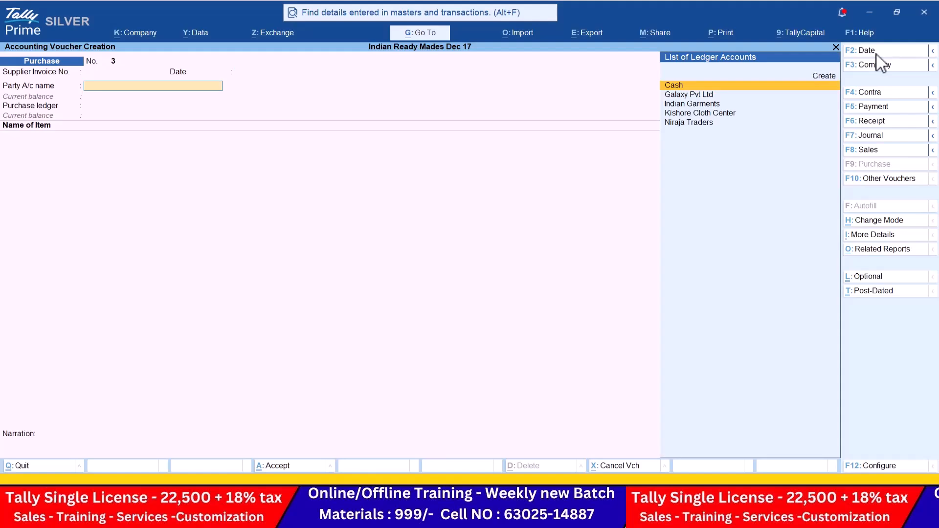
pyautogui.write('n')
pyautogui.press('Return')
pyautogui.hotkey('ctrl', 'a')
pyautogui.hotkey('ctrl', 'a')
pyautogui.press('Return')
# Step: Add Silk Threads, 2,000 pc at rate 15
pyautogui.hotkey('alt', 'Tab')
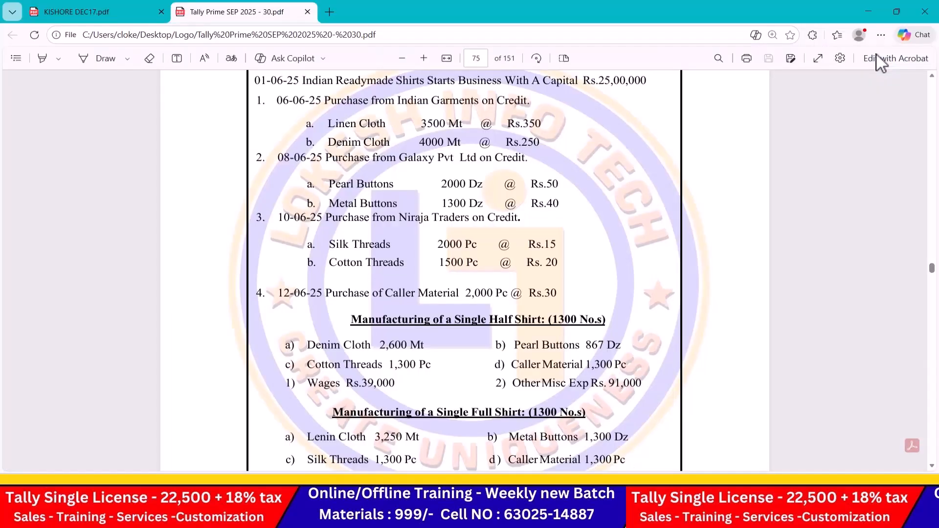
pyautogui.hotkey('alt', 'Tab')
pyautogui.hotkey('alt', 'Tab')
pyautogui.hotkey('alt', 'Tab')
pyautogui.press('Return')
pyautogui.write('2000')
pyautogui.press('Return')
pyautogui.hotkey('alt', 'Tab')
pyautogui.hotkey('alt', 'Tab')
pyautogui.write('15')
pyautogui.press('Return')
pyautogui.press('Return')
pyautogui.hotkey('alt', 'Tab')
pyautogui.hotkey('alt', 'Tab')
# Step: Add Cotton Threads, 1,500 pc at rate 20, and finish the voucher
pyautogui.write('Co')
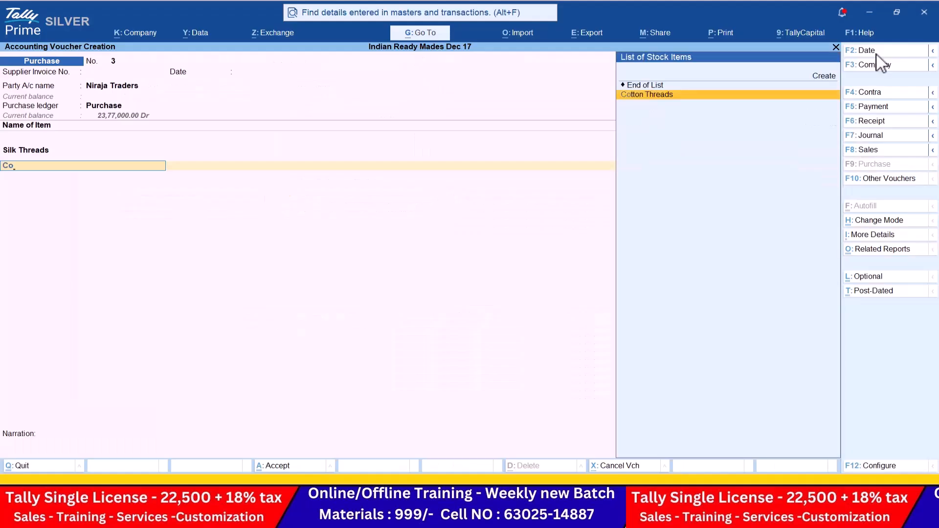
pyautogui.press('Return')
pyautogui.hotkey('alt', 'Tab')
pyautogui.hotkey('alt', 'Tab')
pyautogui.write('1,500')
pyautogui.press('Return')
pyautogui.write('20')
pyautogui.press('Return')
pyautogui.press('Return')
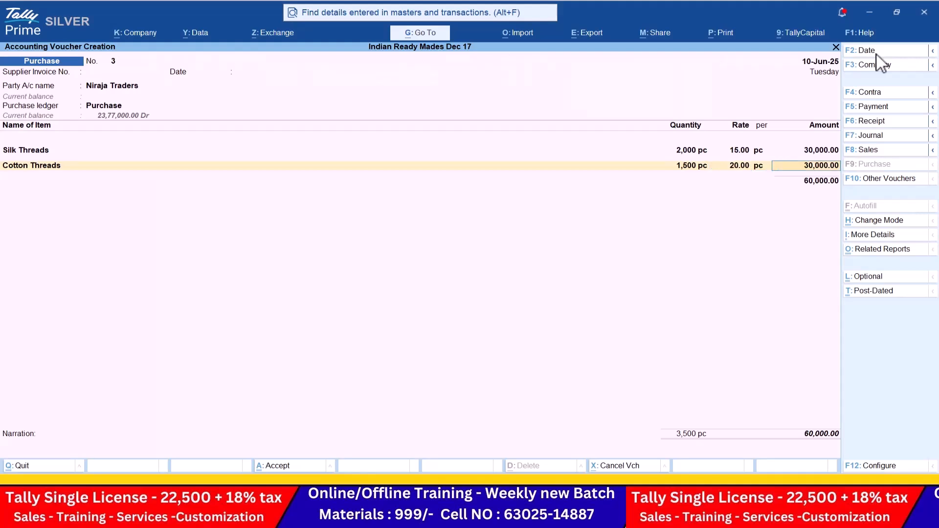
pyautogui.press('Return')
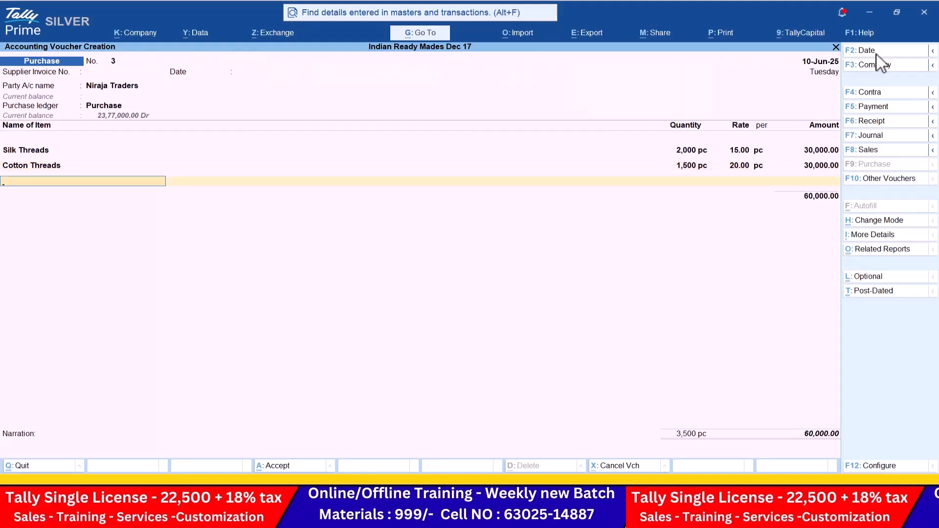
pyautogui.press('Return')
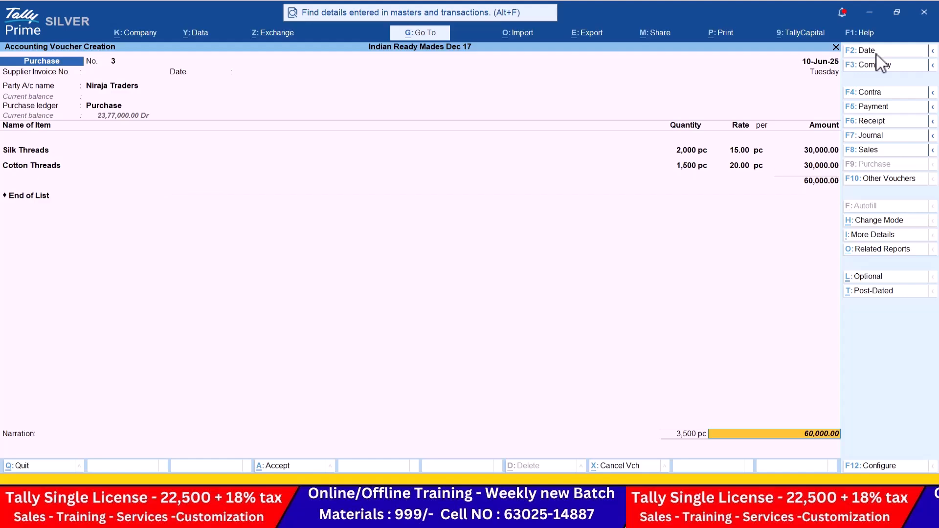
pyautogui.press('Return')
pyautogui.press('Return')
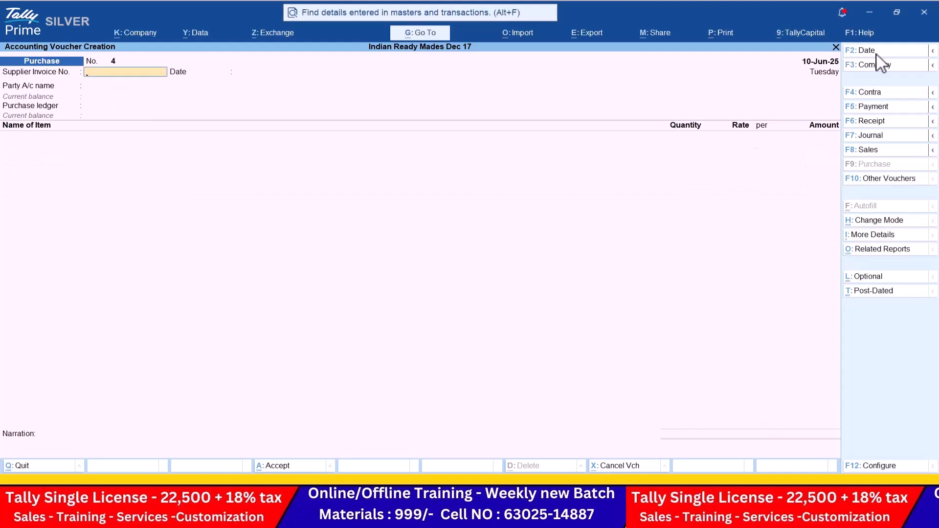
# Step: Date the next purchase 12-6 with Cash as the party
pyautogui.hotkey('alt', 'Tab')
pyautogui.scroll(-2, 592, 169)
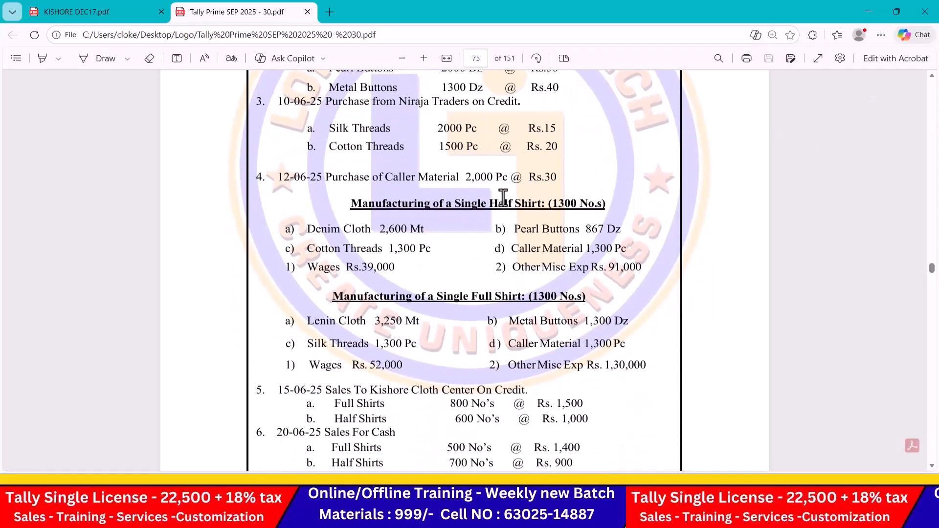
pyautogui.hotkey('alt', 'Tab')
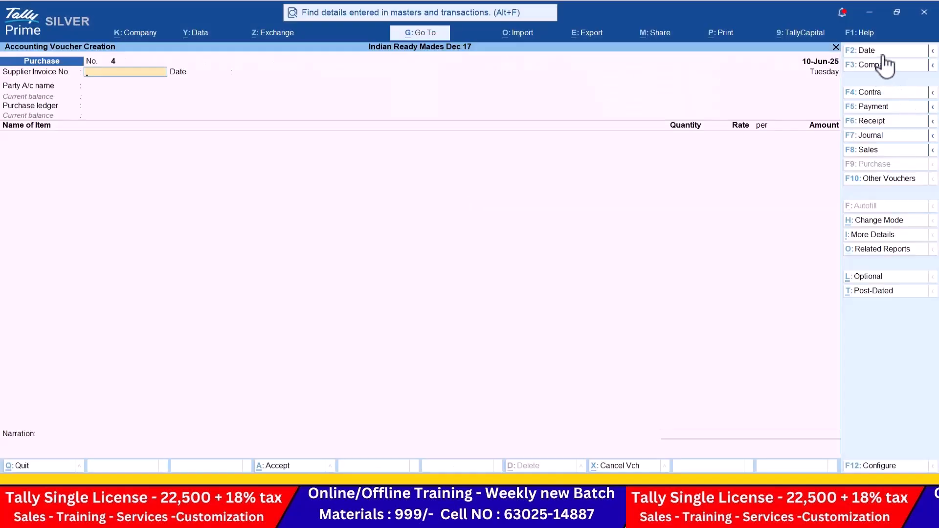
pyautogui.click(882, 55)
pyautogui.write('12-')
pyautogui.press('Return')
pyautogui.press('Return')
pyautogui.press('Return')
pyautogui.press('Return')
pyautogui.press('Return')
pyautogui.press('Return')
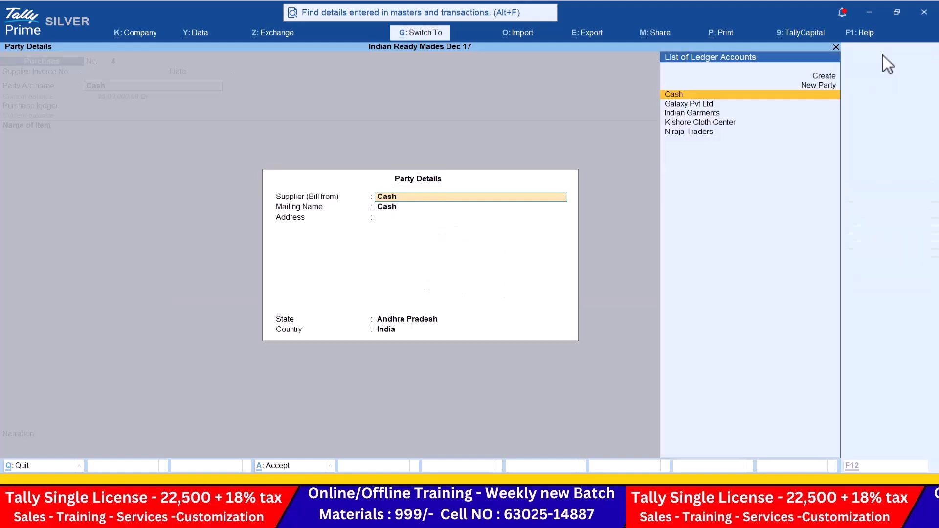
# Step: Add Caller Material, 2,000 pc at rate 30, and save the voucher
pyautogui.write('C')
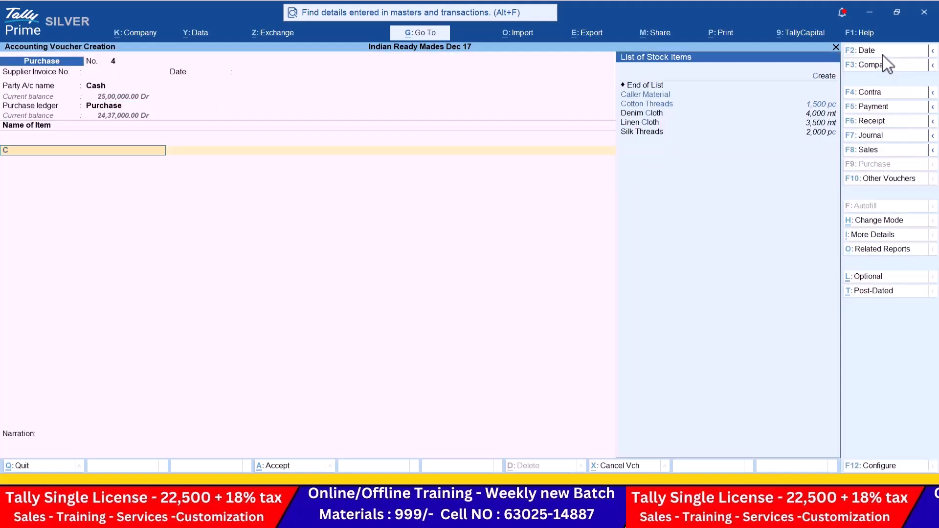
pyautogui.press('Return')
pyautogui.hotkey('alt', 'Tab')
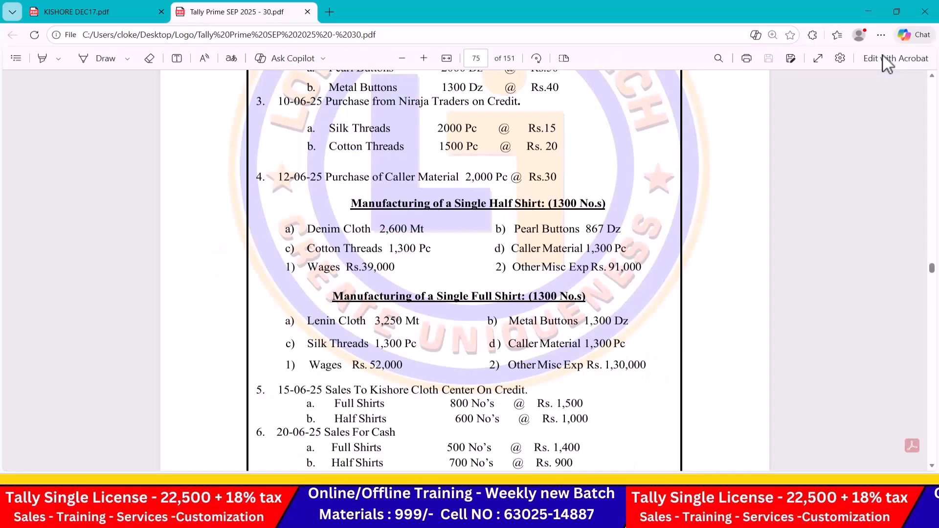
pyautogui.hotkey('alt', 'Tab')
pyautogui.write('2000')
pyautogui.press('Return')
pyautogui.hotkey('alt', 'Tab')
pyautogui.hotkey('alt', 'Tab')
pyautogui.write('30')
pyautogui.press('Return')
pyautogui.press('Return')
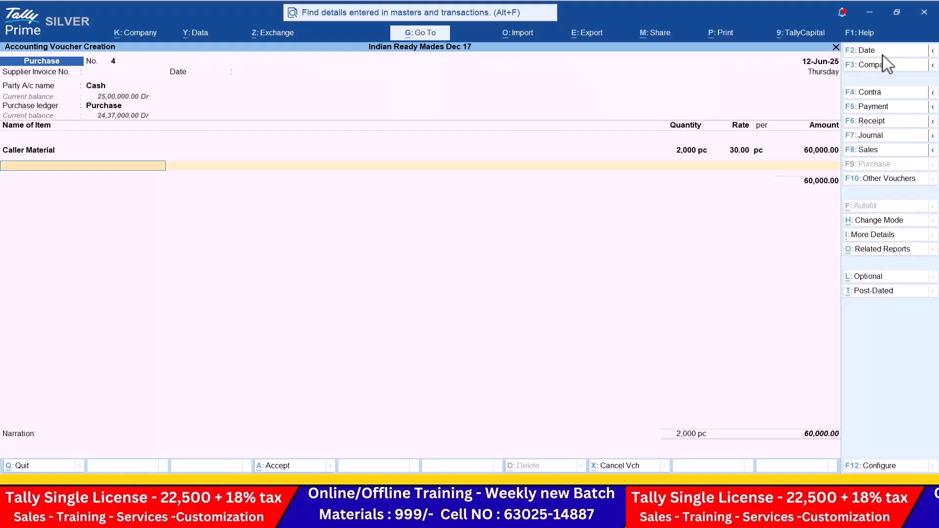
pyautogui.press('Return')
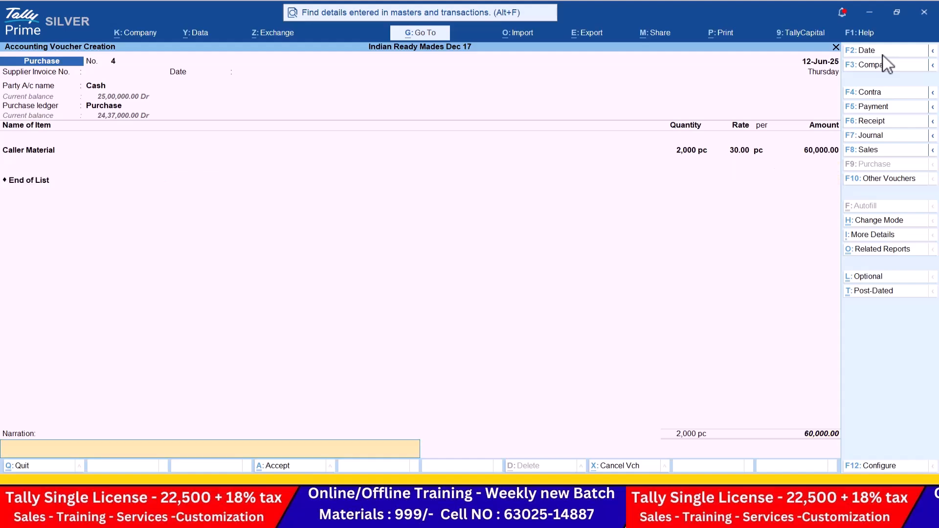
pyautogui.press('Return')
pyautogui.press('Return')
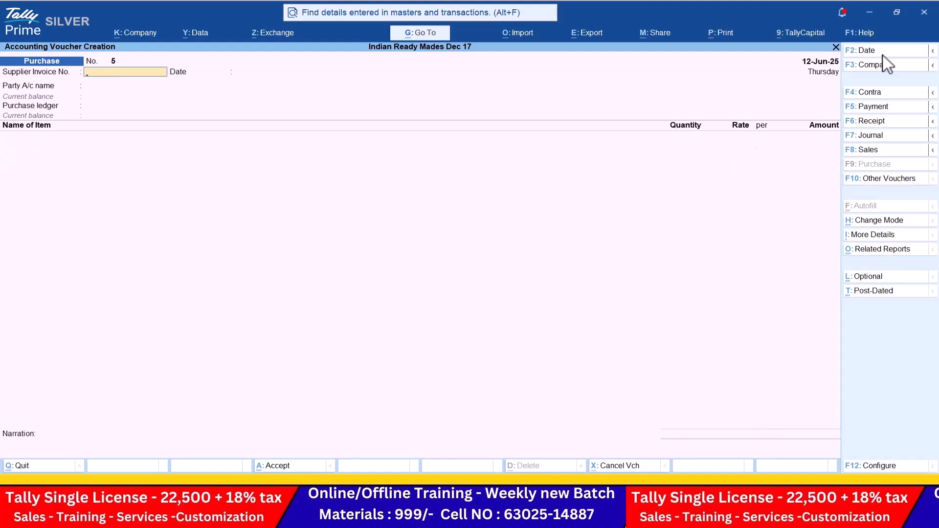
# Step: Highlight the 1300 Half Shirt quantity and the Full Shirt and Half Shirt manufacturing headings in the PDF
pyautogui.hotkey('alt', 'Tab')
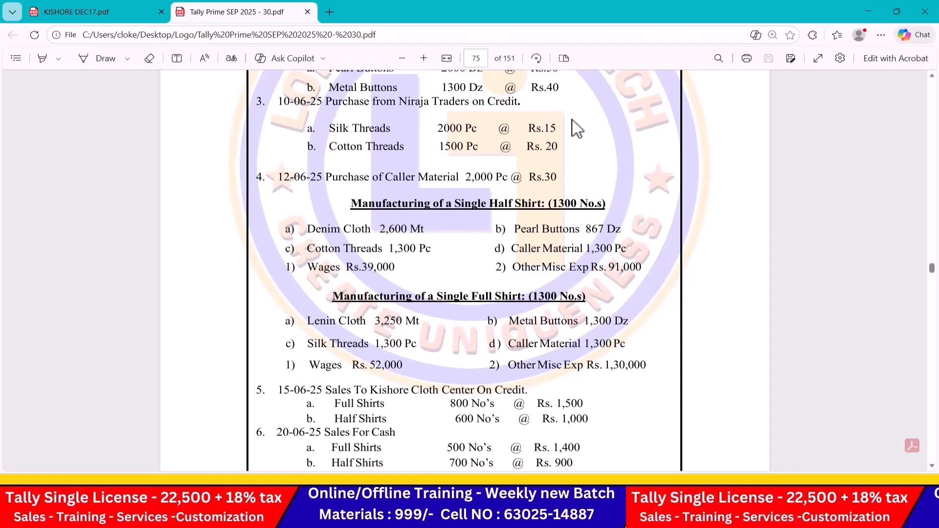
pyautogui.scroll(-3, 475, 205)
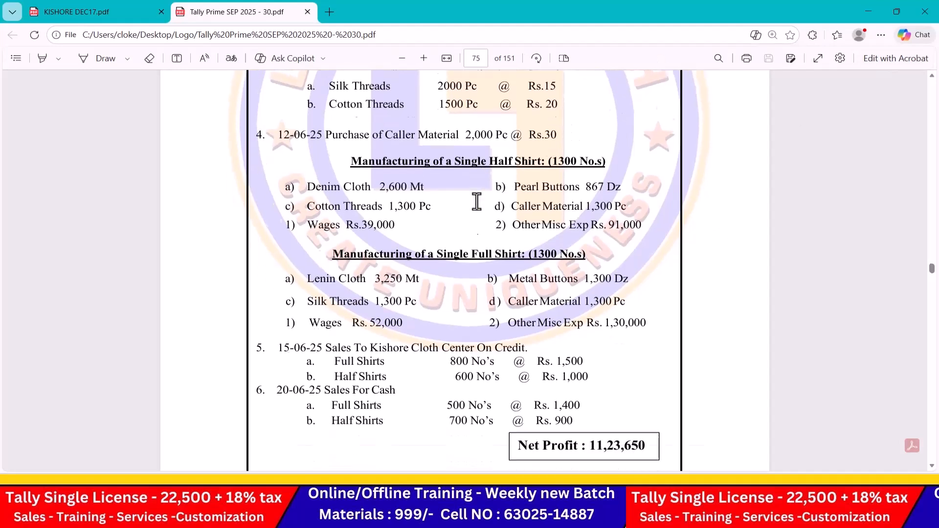
pyautogui.scroll(1, 476, 197)
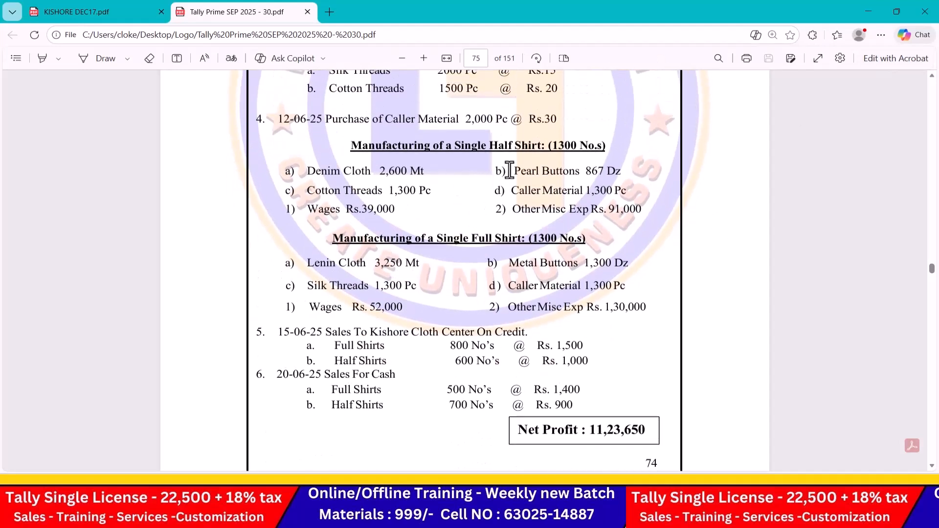
pyautogui.moveTo(542, 145); pyautogui.dragTo(603, 146)
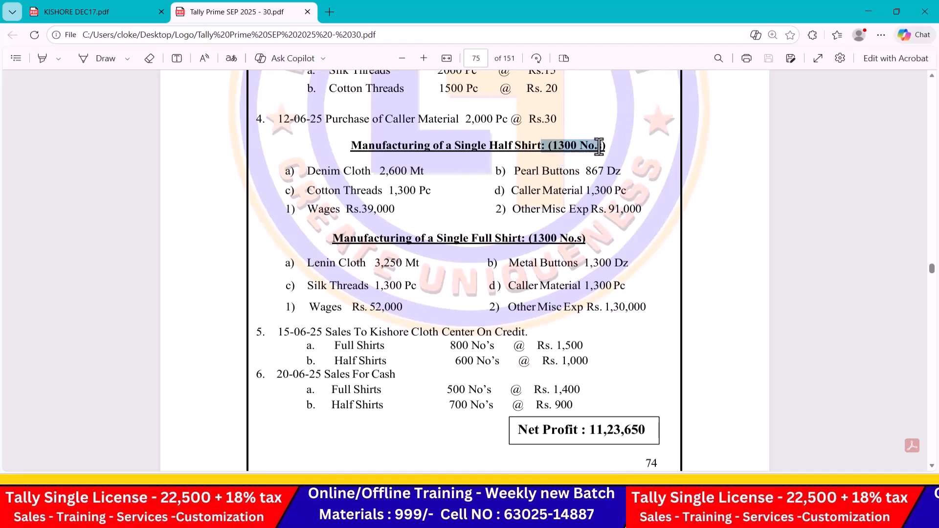
pyautogui.moveTo(326, 235); pyautogui.dragTo(604, 249)
pyautogui.scroll(1, 488, 234)
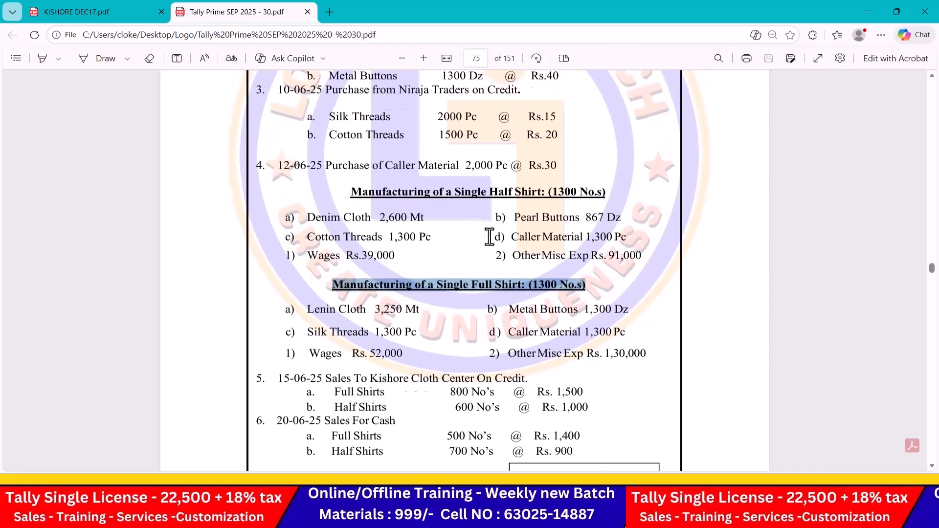
pyautogui.moveTo(349, 205); pyautogui.dragTo(606, 210)
# Step: Highlight the purchased items, Half Shirt materials and the Wages line, then clear the selection
pyautogui.scroll(2, 489, 216)
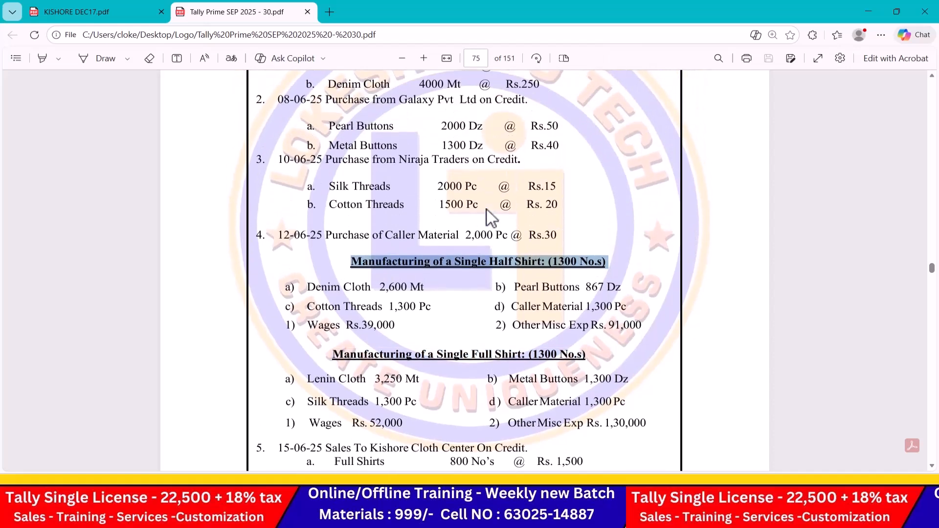
pyautogui.moveTo(340, 132); pyautogui.dragTo(558, 265)
pyautogui.scroll(-2, 450, 266)
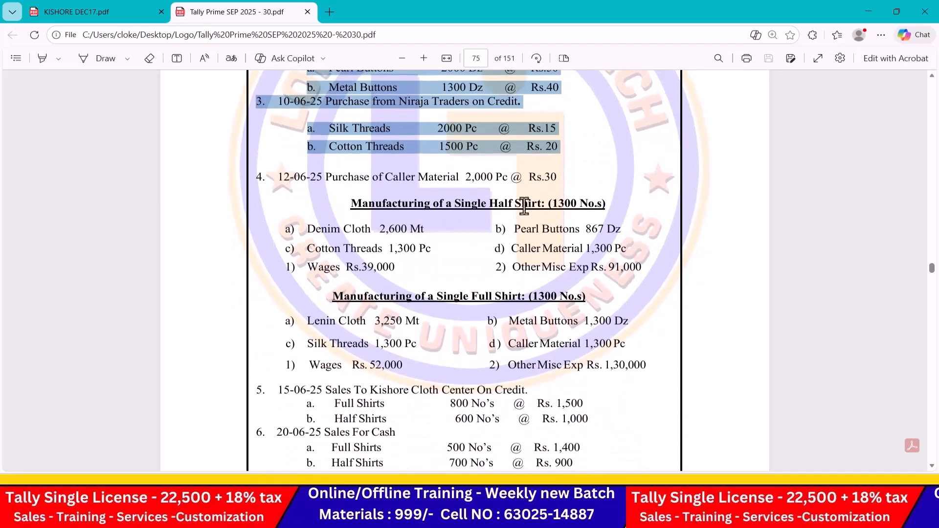
pyautogui.moveTo(457, 206); pyautogui.dragTo(594, 204)
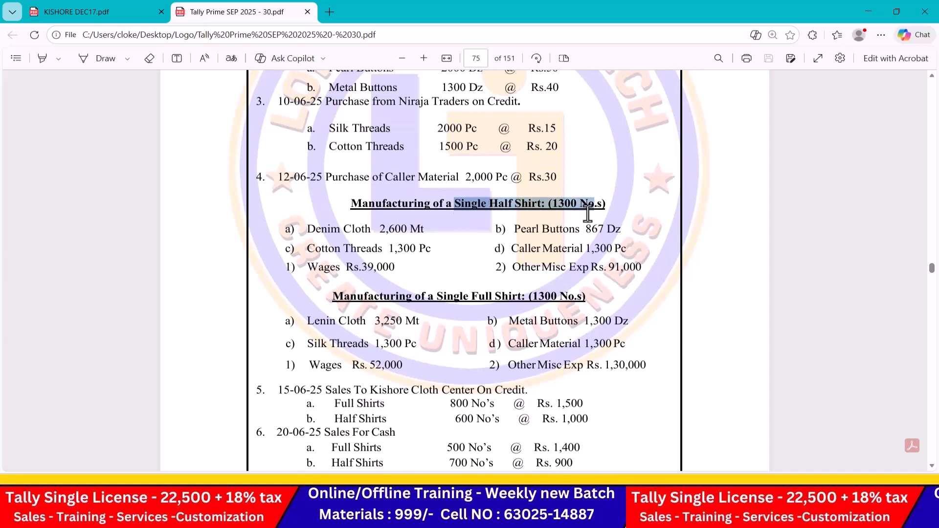
pyautogui.moveTo(309, 230); pyautogui.dragTo(638, 250)
pyautogui.click(646, 259)
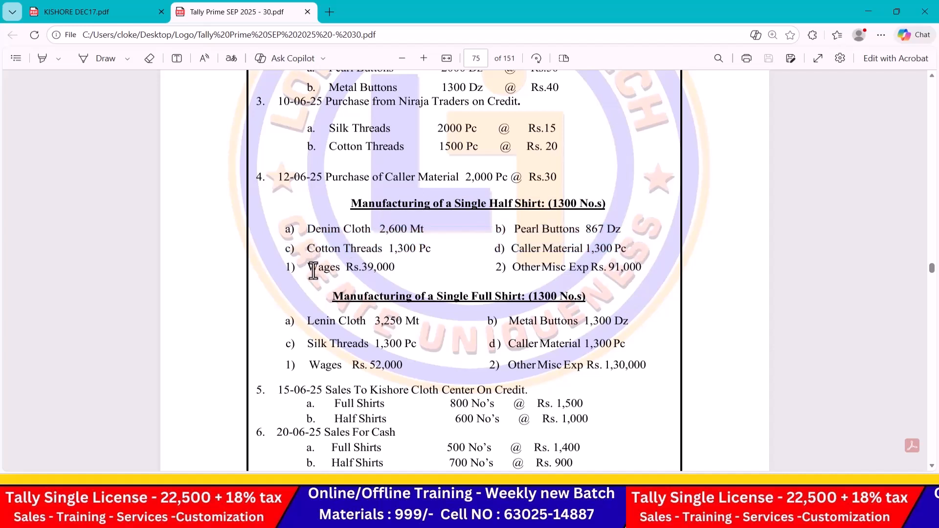
pyautogui.moveTo(284, 270); pyautogui.dragTo(658, 275)
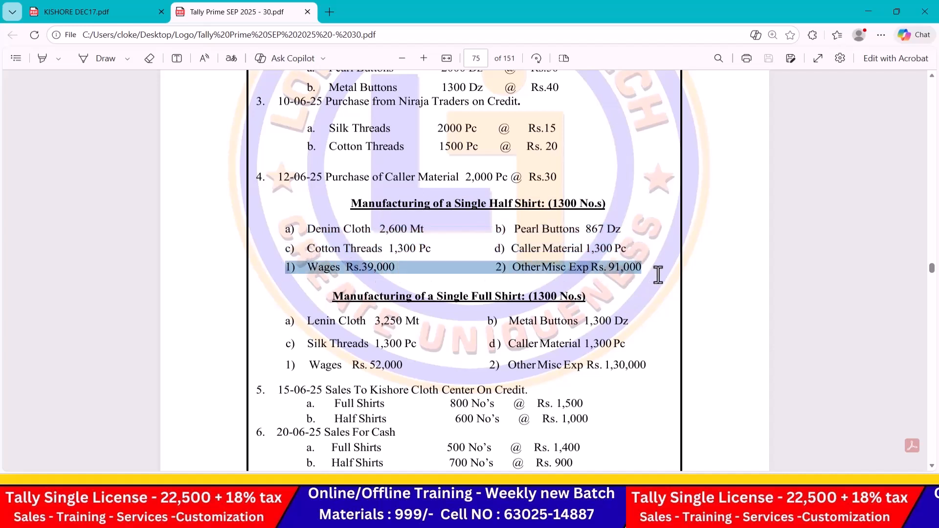
pyautogui.click(470, 258)
# Step: Leave the blank purchase voucher and start creating a new voucher type master
pyautogui.hotkey('alt', 'Tab')
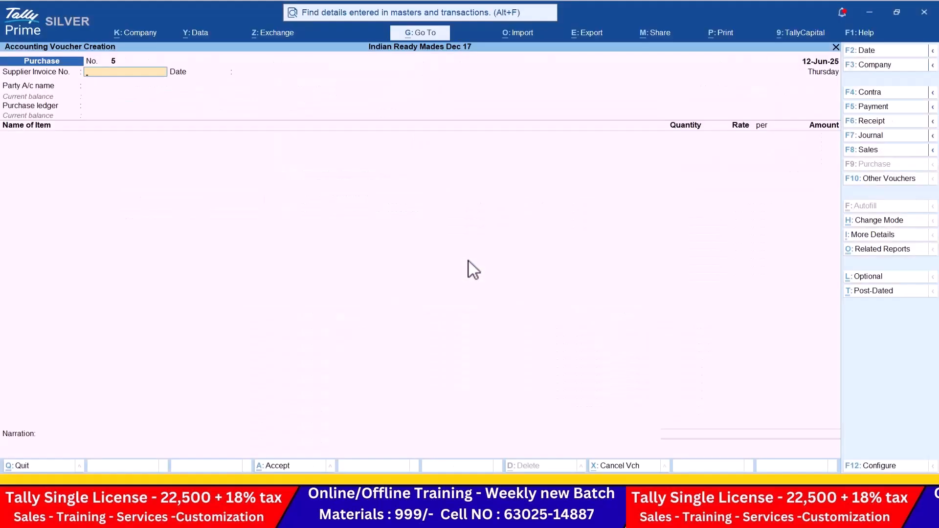
pyautogui.press('Escape')
pyautogui.press('Return')
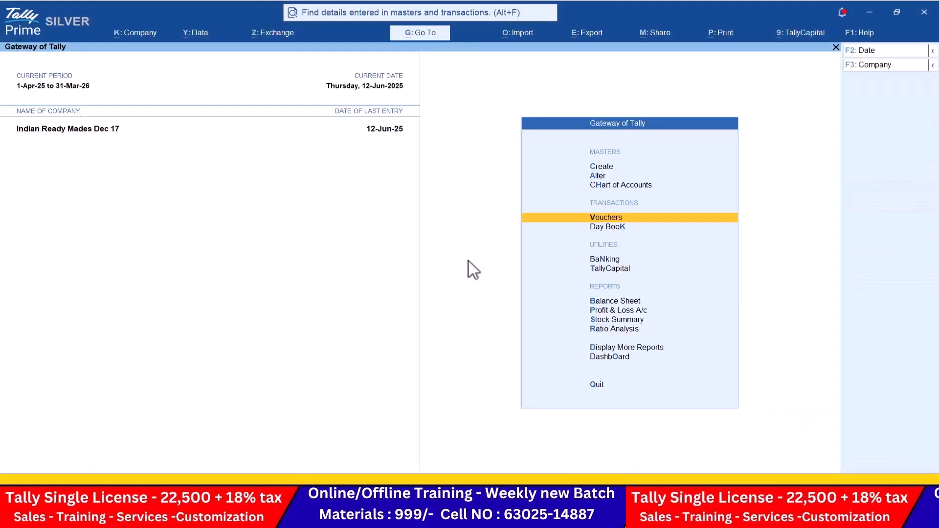
pyautogui.press('Up')
pyautogui.press('Up')
pyautogui.press('Up')
pyautogui.press('Return')
pyautogui.press('Down')
pyautogui.press('Down')
pyautogui.press('Down')
pyautogui.press('Return')
# Step: Name the voucher type Manufacturing, base it on Stock Journal, and enable Use as Manufacturing Journal
pyautogui.write('M')
pyautogui.press('BackSpace')
pyautogui.press('BackSpace')
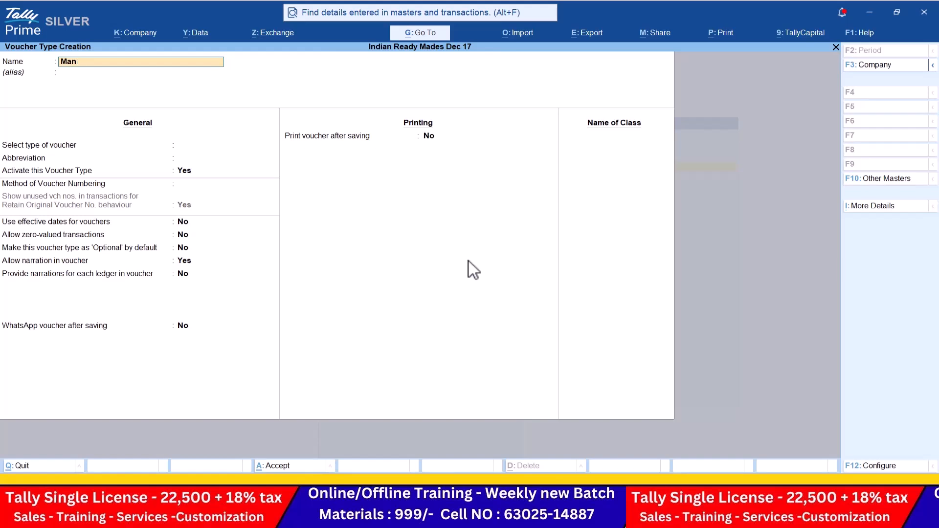
pyautogui.write('ufacturing')
pyautogui.press('Return')
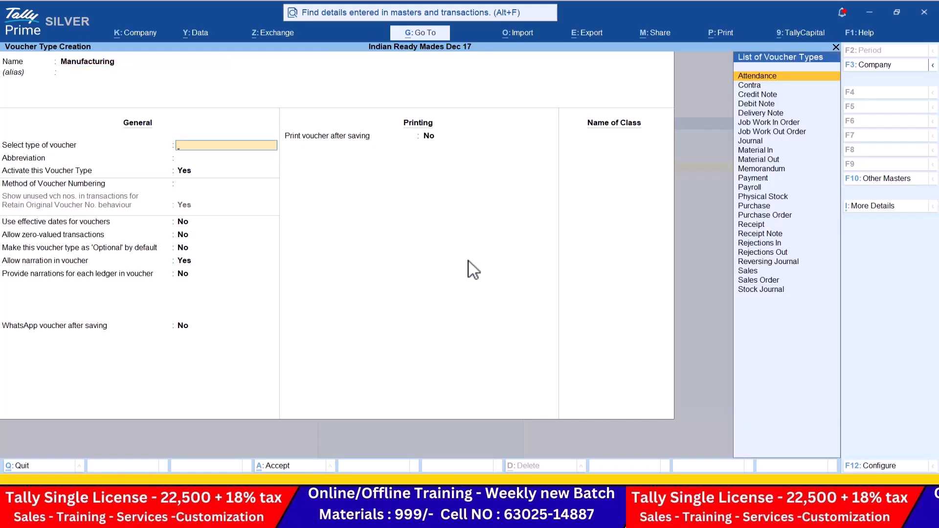
pyautogui.write('St')
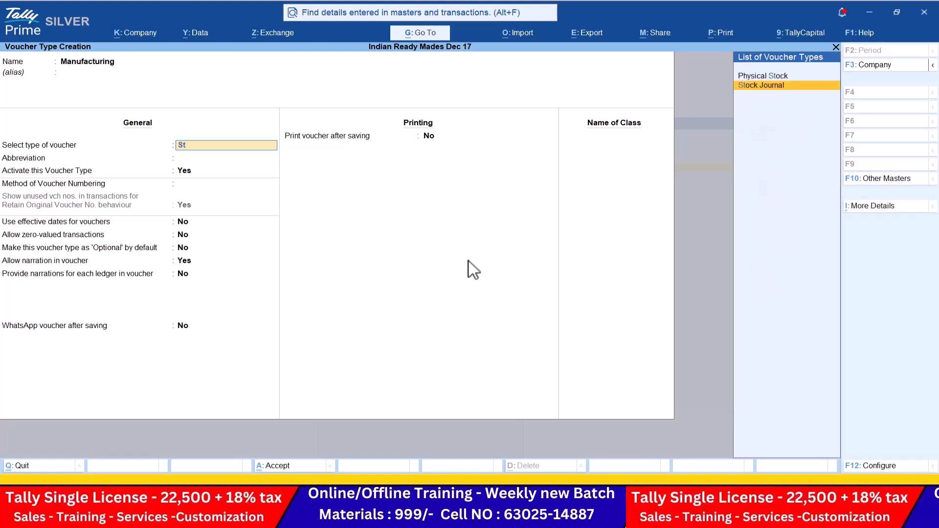
pyautogui.press('Return')
pyautogui.press('BackSpace')
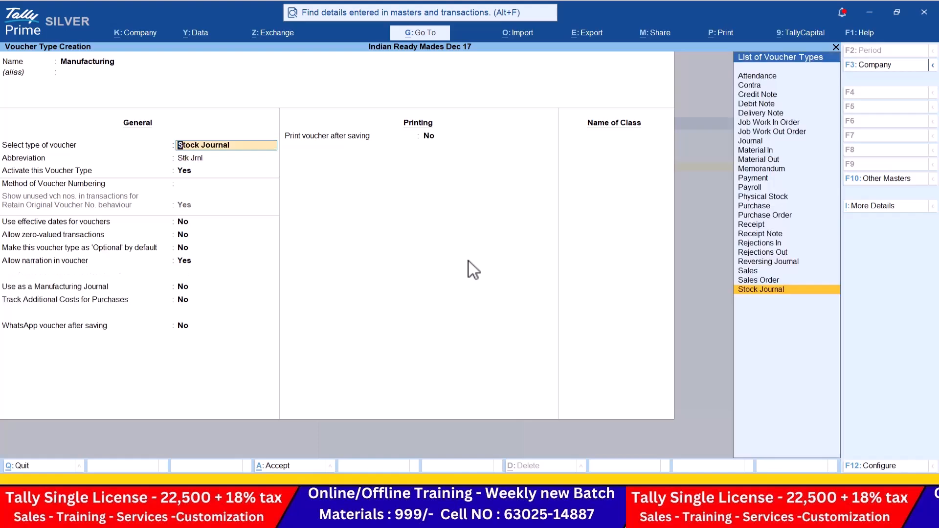
pyautogui.press('Return')
pyautogui.press('Return')
pyautogui.press('Return')
pyautogui.press('Return')
pyautogui.press('Return')
pyautogui.press('Return')
pyautogui.press('Return')
pyautogui.press('Return')
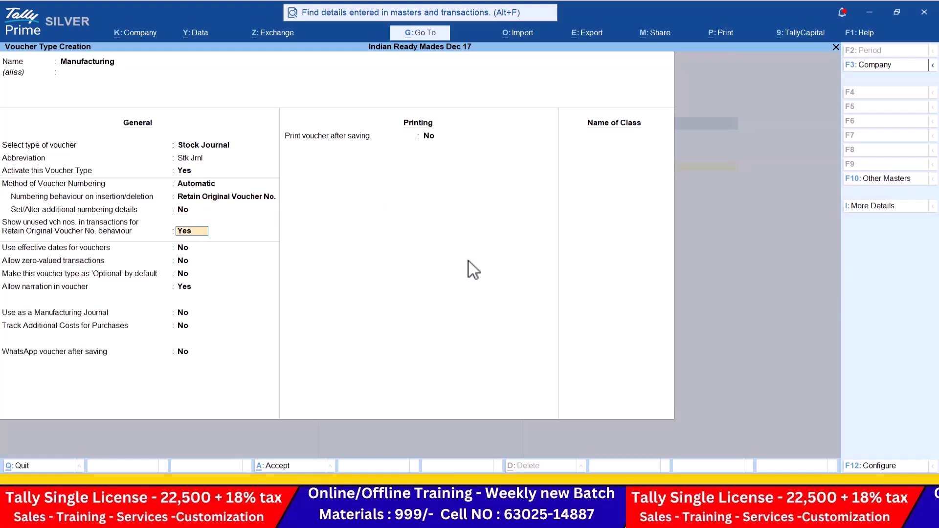
pyautogui.press('Return')
pyautogui.press('Return')
pyautogui.press('Return')
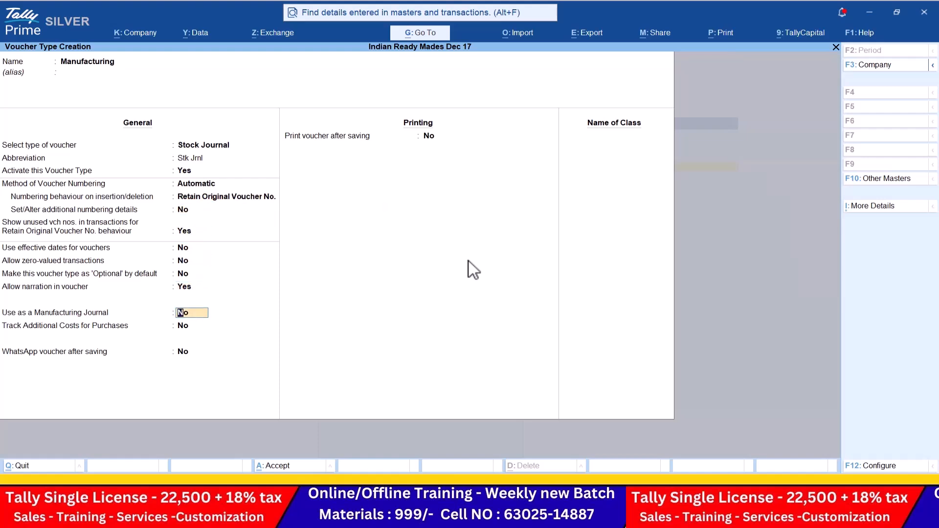
pyautogui.write('y')
pyautogui.press('Return')
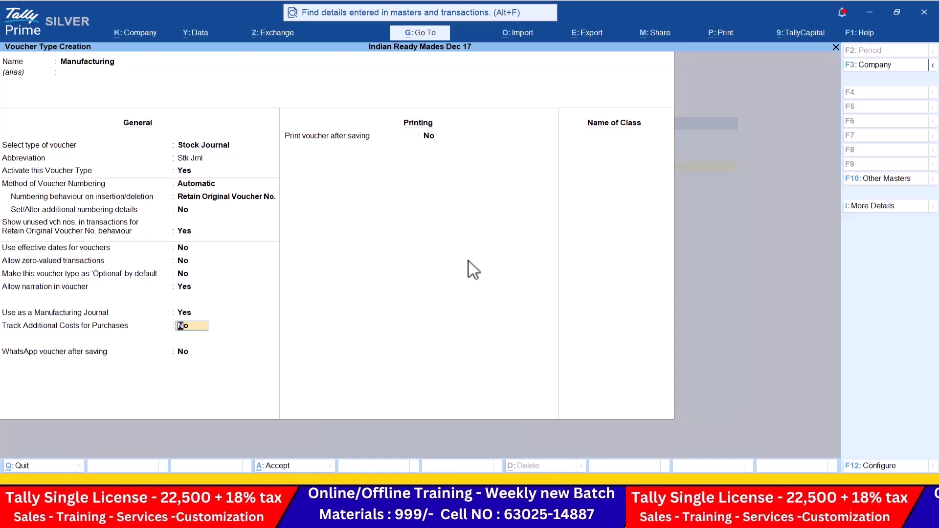
pyautogui.press('Return')
pyautogui.press('Return')
# Step: Save the Manufacturing voucher type and return to voucher entry
pyautogui.press('Return')
pyautogui.press('Return')
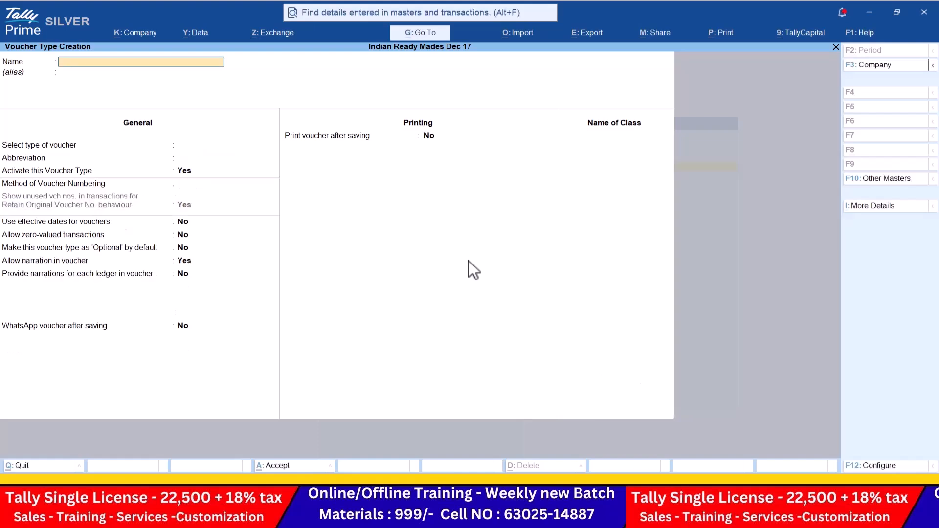
pyautogui.press('Escape')
pyautogui.press('Return')
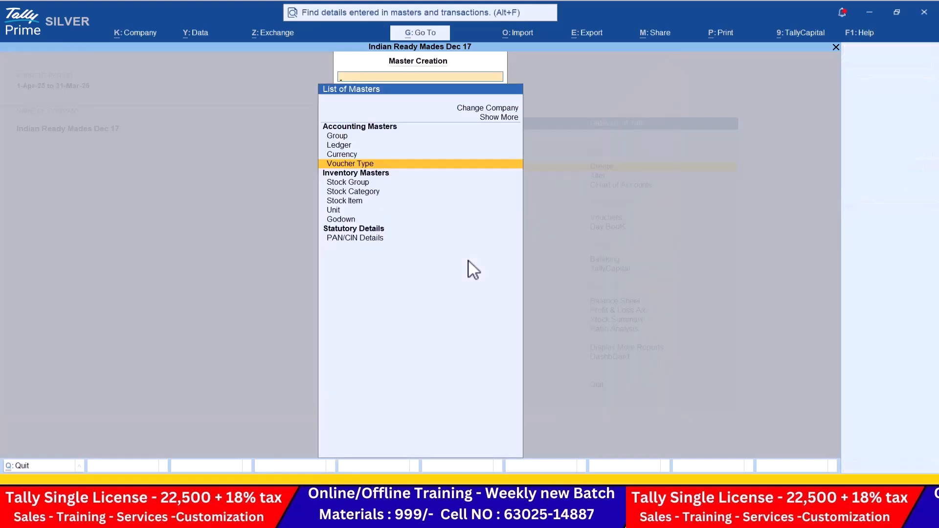
pyautogui.press('Escape')
pyautogui.press('Down')
pyautogui.press('Down')
pyautogui.press('Down')
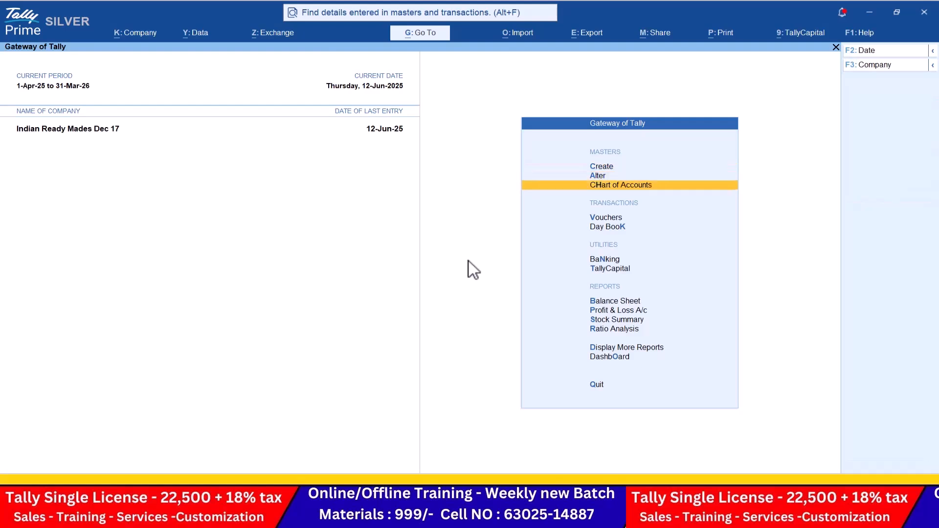
pyautogui.press('Return')
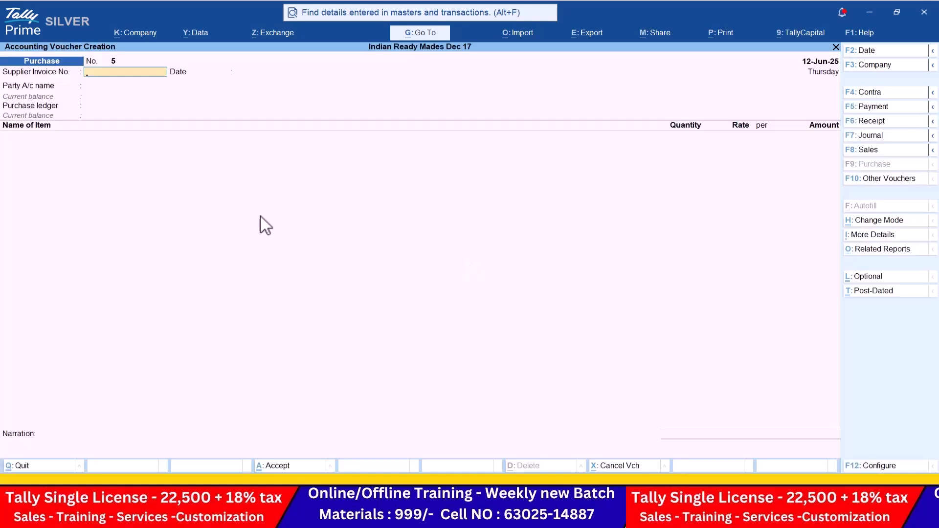
# Step: Start Manufacturing voucher No. 1 producing 1,300 nos of Half Shirts
pyautogui.click(899, 181)
pyautogui.press('Down')
pyautogui.press('Down')
pyautogui.press('Down')
pyautogui.press('Down')
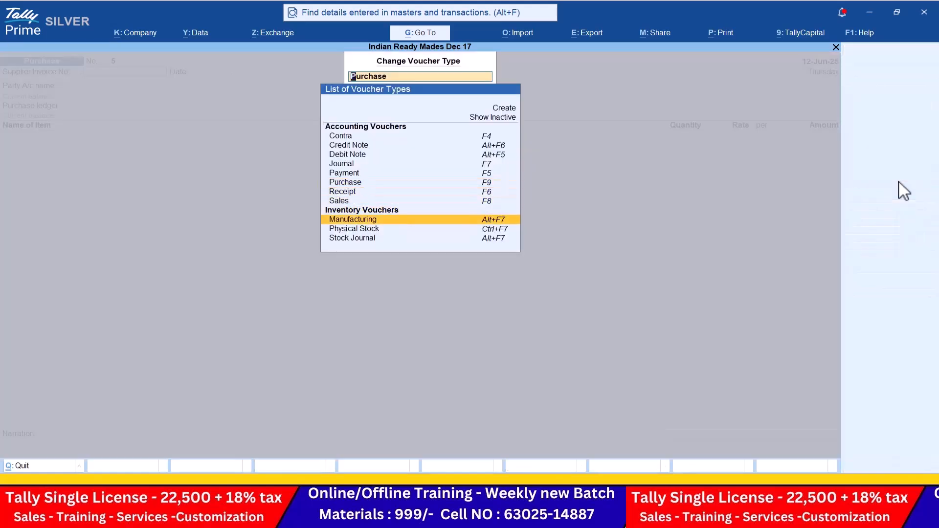
pyautogui.press('Return')
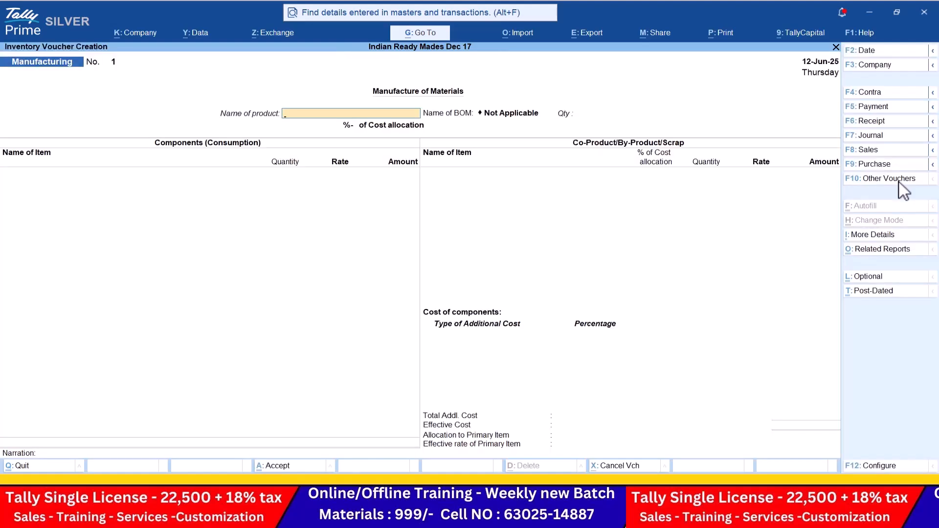
pyautogui.hotkey('alt', 'Tab')
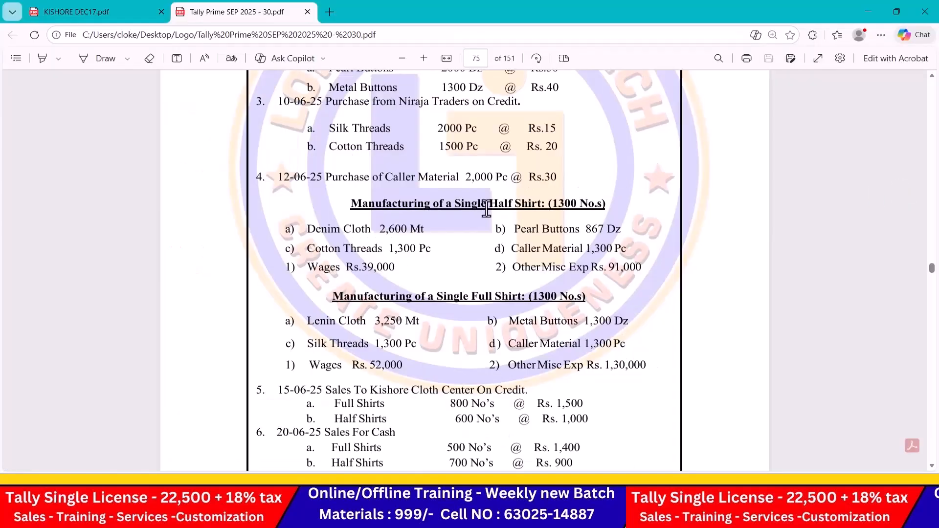
pyautogui.hotkey('alt', 'Tab')
pyautogui.write('H')
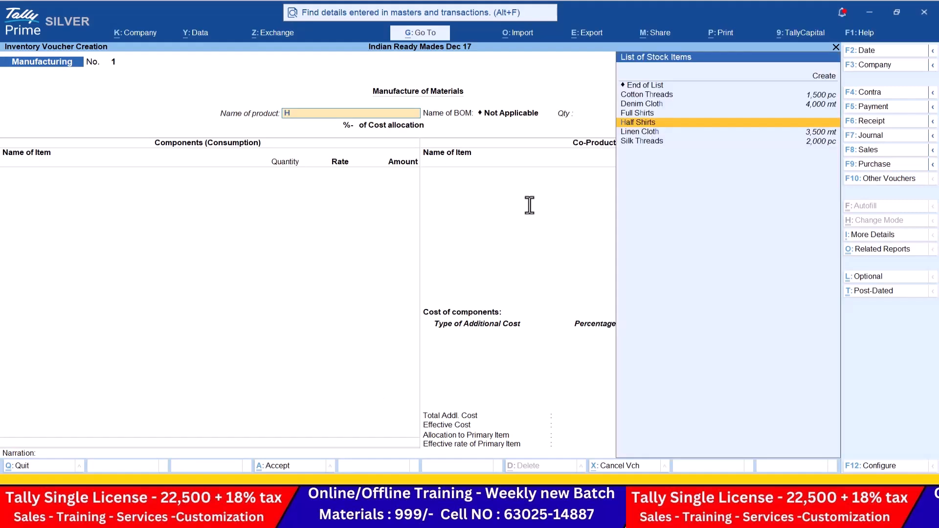
pyautogui.press('Return')
pyautogui.write('1300')
pyautogui.press('Return')
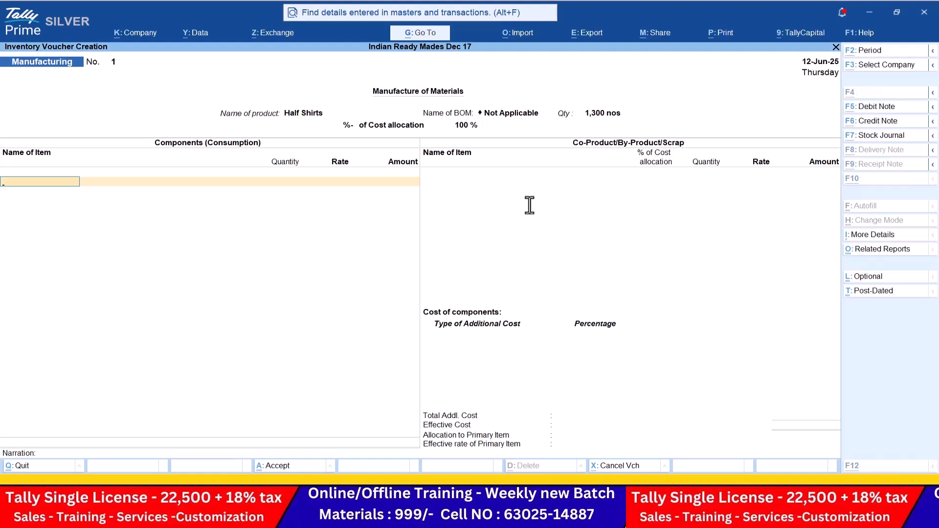
# Step: Add components Denim Cloth 2,600 mt and Pearl Buttons 867 dz
pyautogui.hotkey('alt', 'Tab')
pyautogui.hotkey('alt', 'Tab')
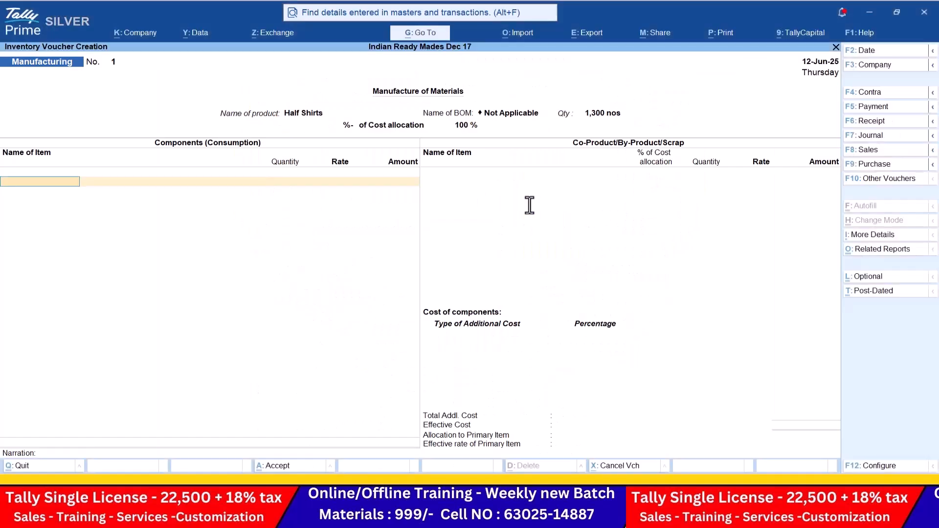
pyautogui.write('D')
pyautogui.press('Return')
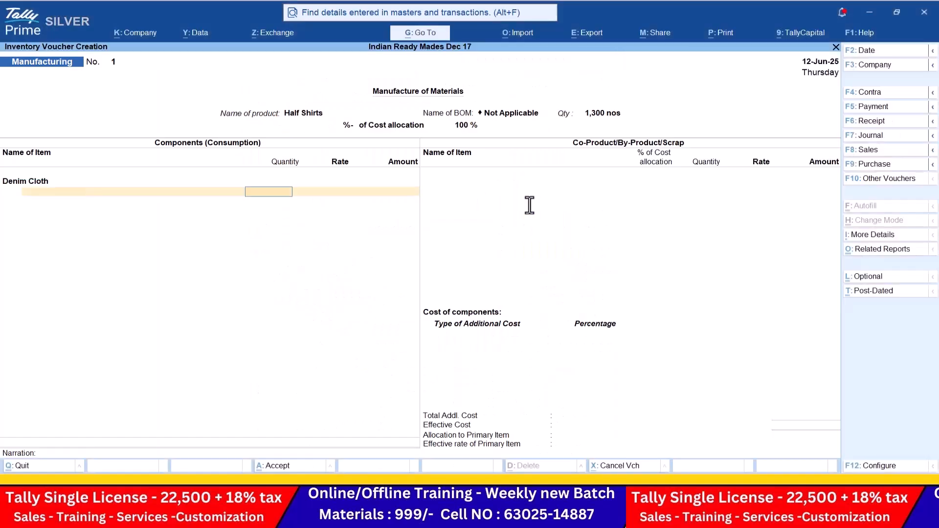
pyautogui.hotkey('alt', 'Tab')
pyautogui.hotkey('alt', 'Tab')
pyautogui.write('2600')
pyautogui.press('Return')
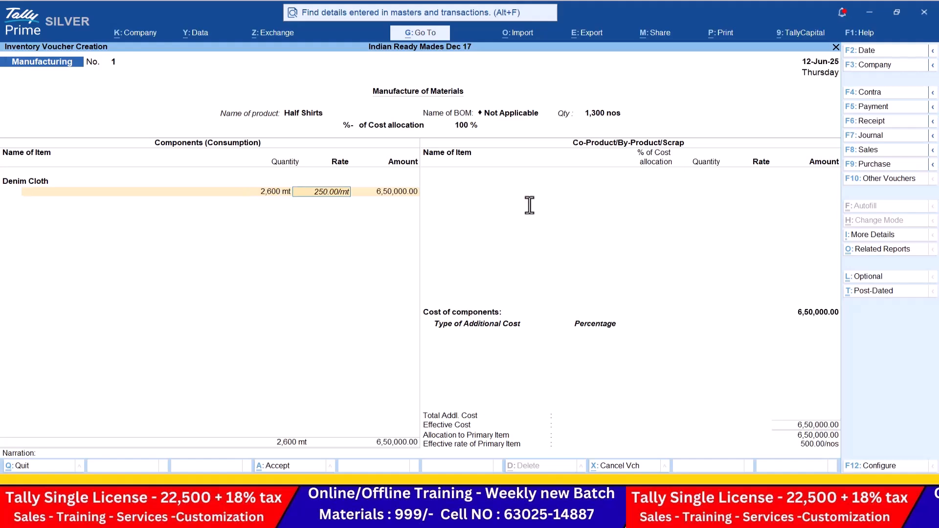
pyautogui.press('Return')
pyautogui.press('Return')
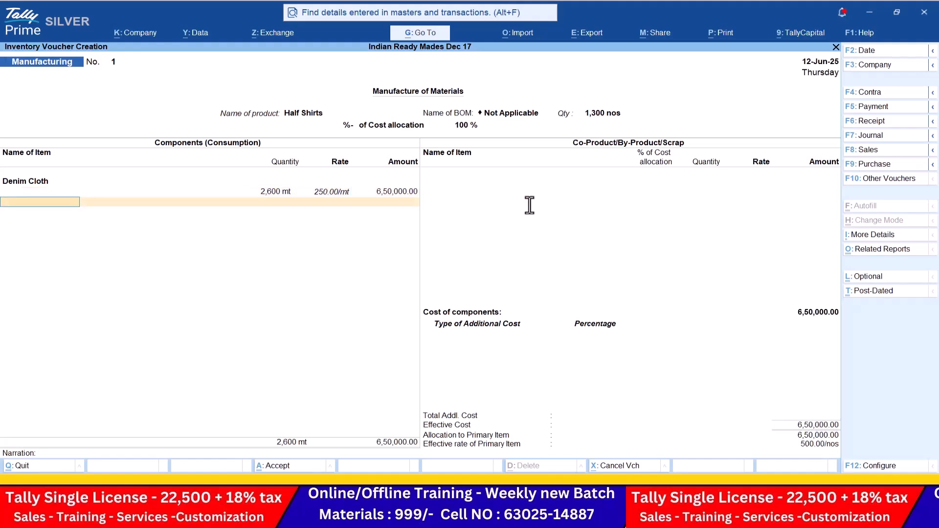
pyautogui.hotkey('alt', 'Tab')
pyautogui.hotkey('alt', 'Tab')
pyautogui.write('p')
pyautogui.press('Return')
pyautogui.hotkey('alt', 'Tab')
pyautogui.hotkey('alt', 'Tab')
pyautogui.write('867')
pyautogui.press('Return')
pyautogui.press('Return')
pyautogui.press('Return')
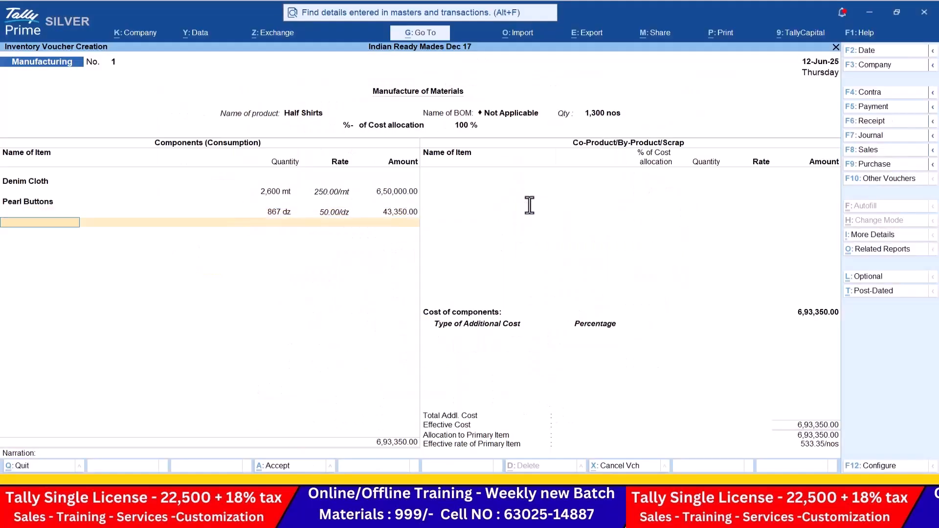
# Step: Add components Cotton Threads 1,300 pc and Caller Material 1,300 pc
pyautogui.hotkey('alt', 'Tab')
pyautogui.hotkey('alt', 'Tab')
pyautogui.write('Co')
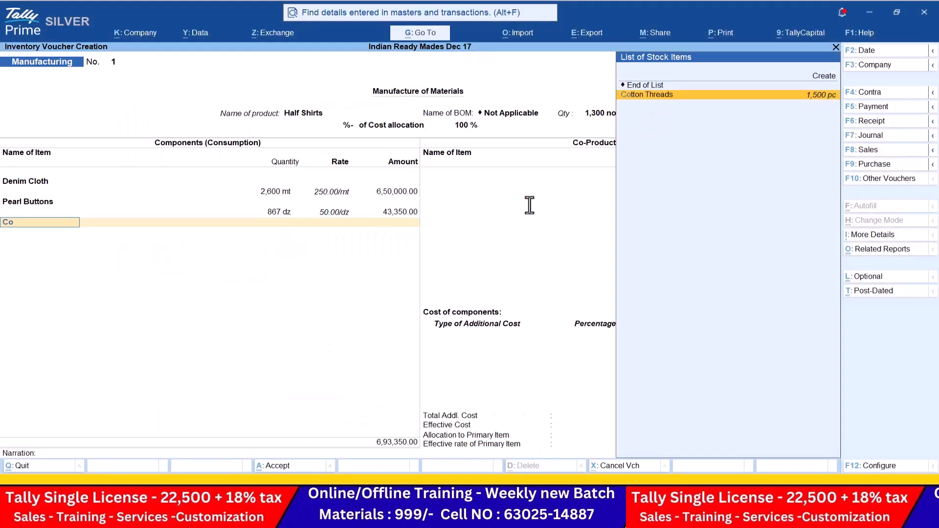
pyautogui.press('Return')
pyautogui.hotkey('alt', 'Tab')
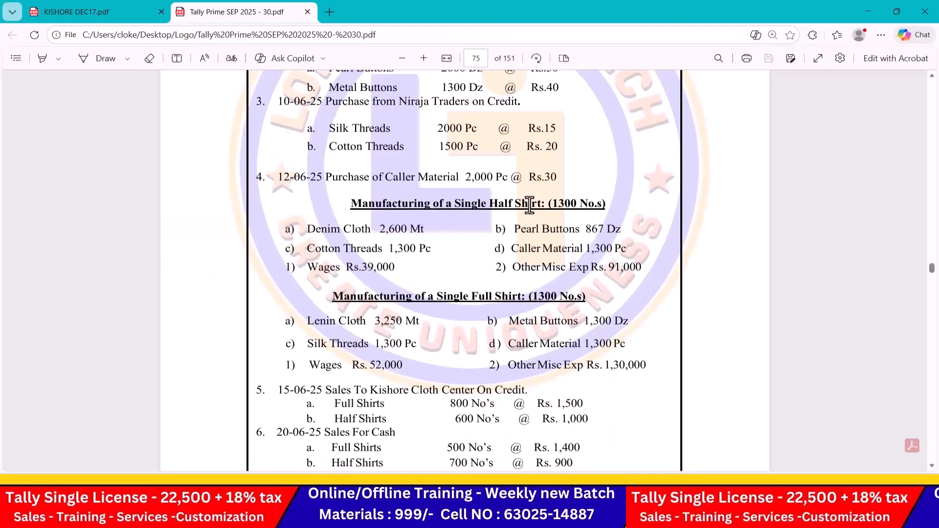
pyautogui.hotkey('alt', 'Tab')
pyautogui.write('1300')
pyautogui.press('Return')
pyautogui.press('Return')
pyautogui.press('Return')
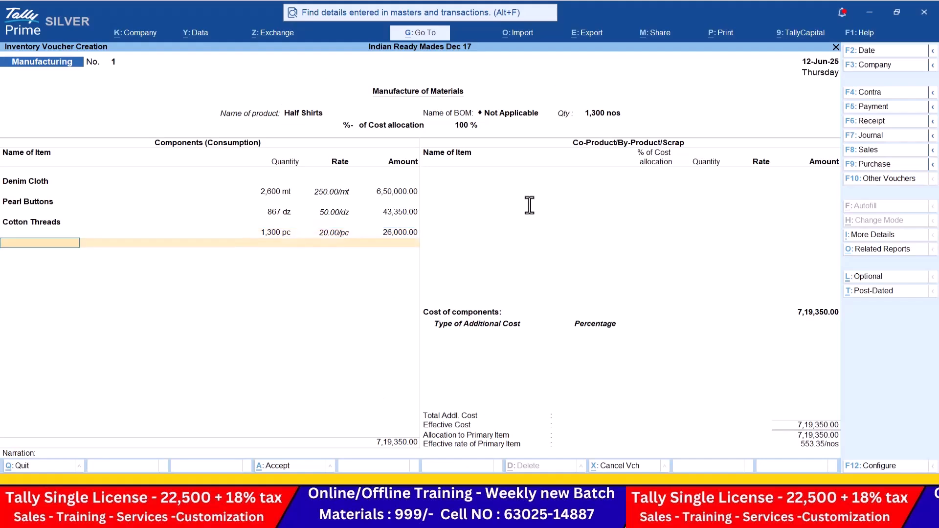
pyautogui.hotkey('alt', 'Tab')
pyautogui.hotkey('alt', 'Tab')
pyautogui.write('Ca')
pyautogui.press('Return')
pyautogui.hotkey('alt', 'Tab')
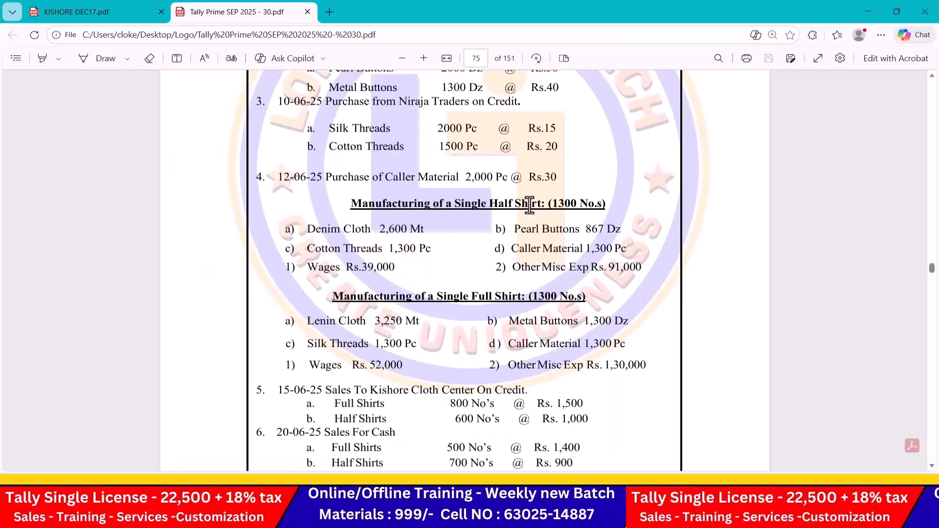
pyautogui.hotkey('alt', 'Tab')
pyautogui.write('1300')
pyautogui.press('Return')
pyautogui.press('Return')
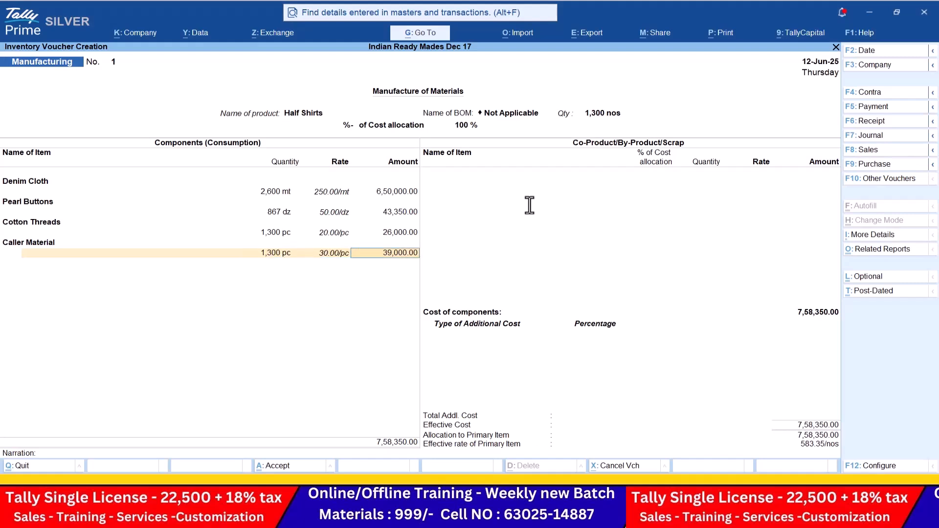
pyautogui.press('Return')
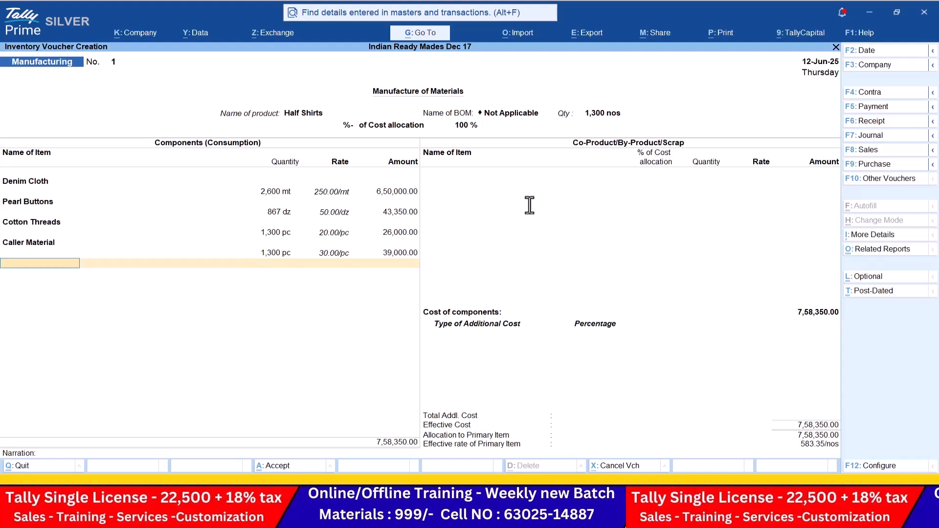
pyautogui.press('Return')
pyautogui.press('Return')
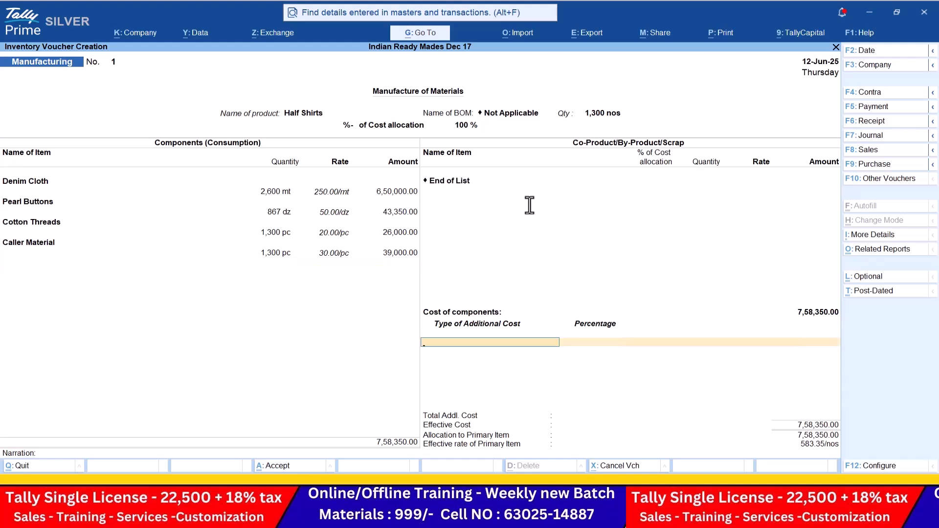
# Step: Enter additional costs Wages 39,000 and Other Misc Exp 91,000
pyautogui.write('W')
pyautogui.press('Return')
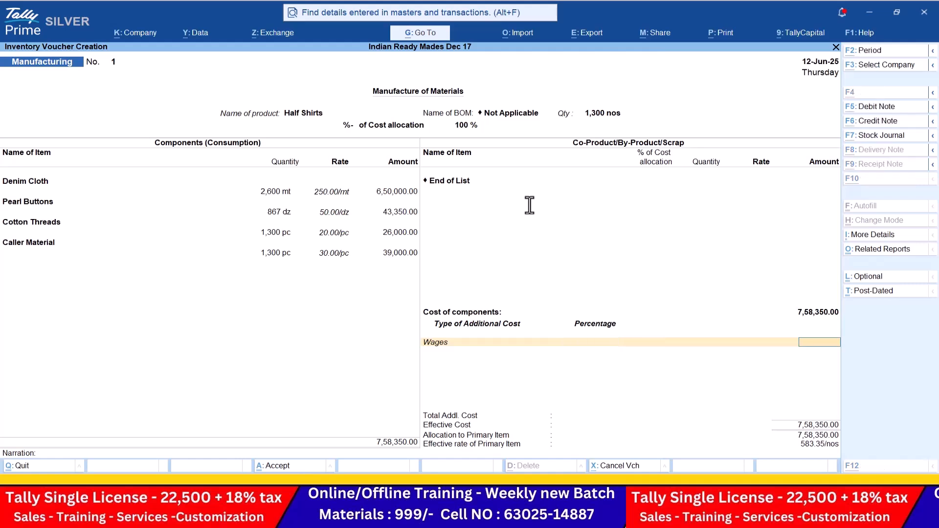
pyautogui.hotkey('alt', 'Tab')
pyautogui.hotkey('alt', 'Tab')
pyautogui.write('39000')
pyautogui.press('Return')
pyautogui.write('o')
pyautogui.press('Return')
pyautogui.press('Return')
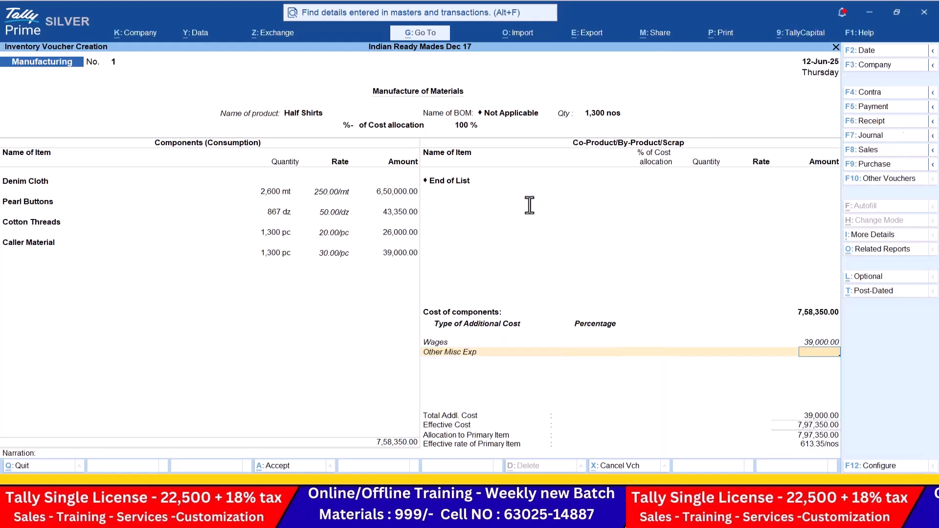
pyautogui.hotkey('alt', 'Tab')
pyautogui.hotkey('alt', 'Tab')
pyautogui.write('91000')
pyautogui.press('Return')
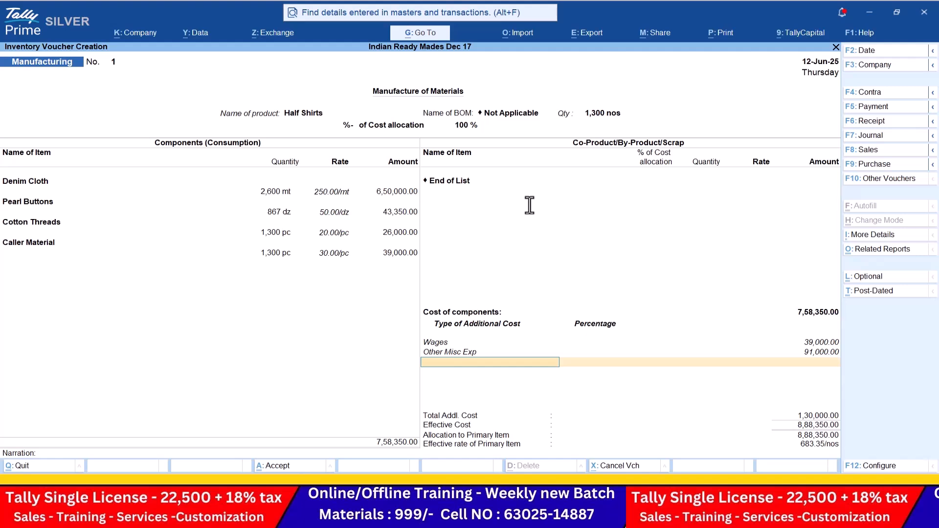
pyautogui.press('Return')
pyautogui.press('Return')
# Step: Save the Half Shirts voucher and set voucher 2's product to Full Shirts, 1,300 nos
pyautogui.press('y')
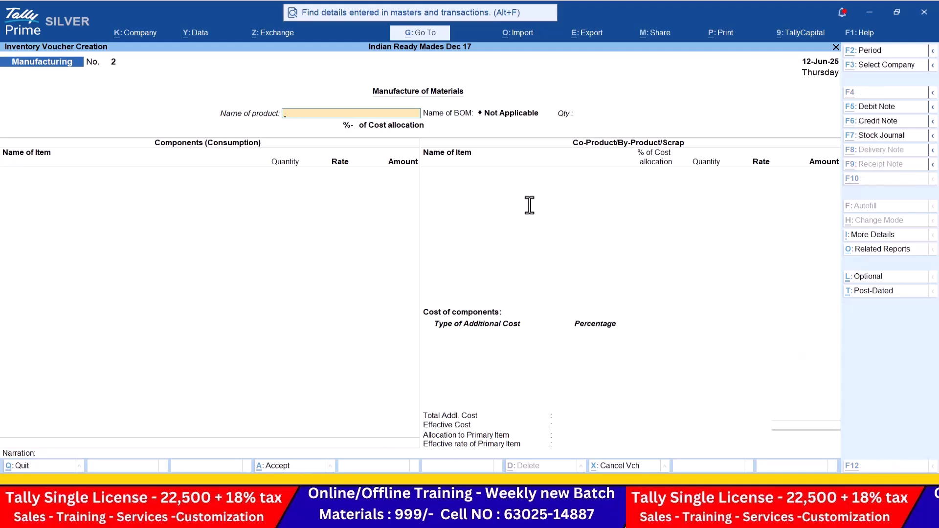
pyautogui.hotkey('alt', 'Tab')
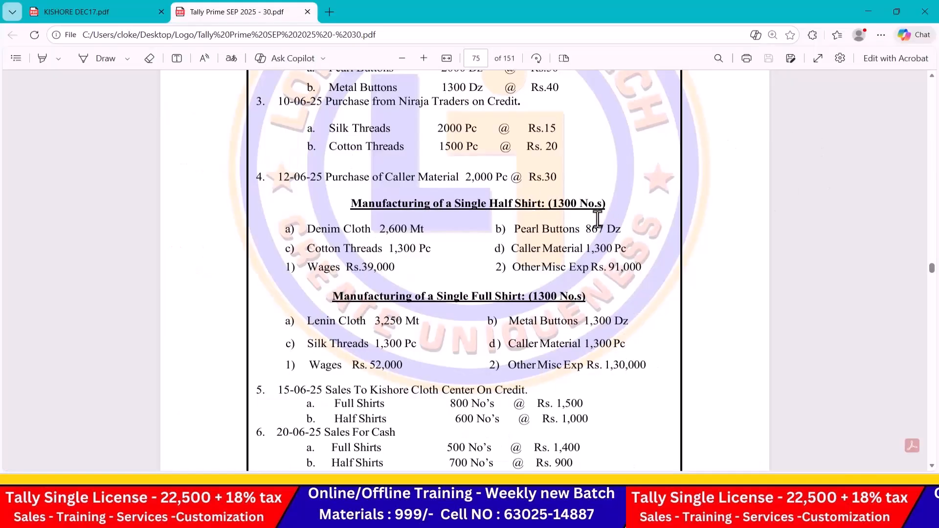
pyautogui.scroll(-3, 594, 215)
pyautogui.hotkey('alt', 'Tab')
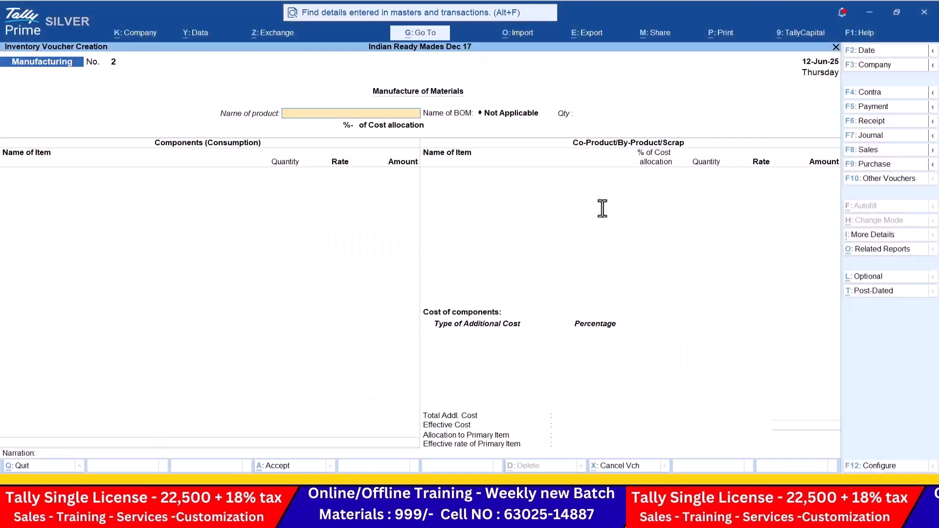
pyautogui.write('F')
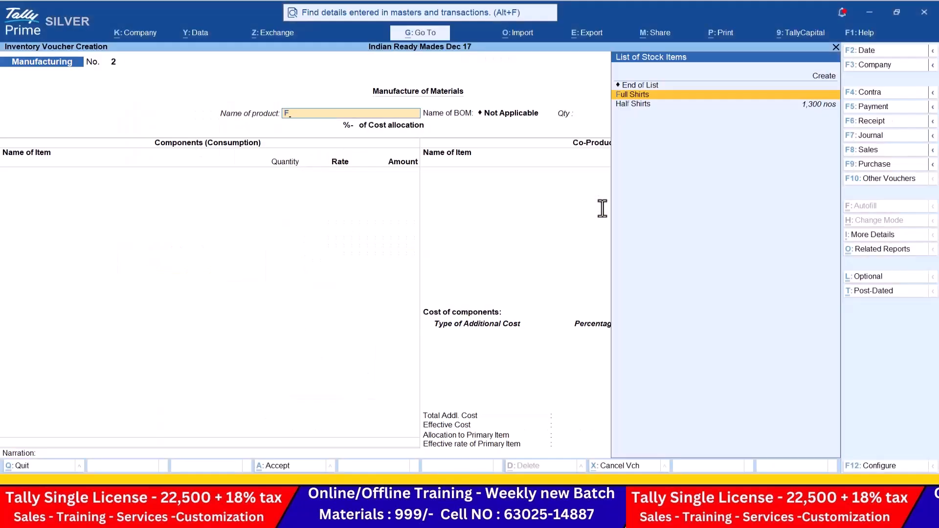
pyautogui.press('Down')
pyautogui.press('Up')
pyautogui.press('Return')
pyautogui.write('1300')
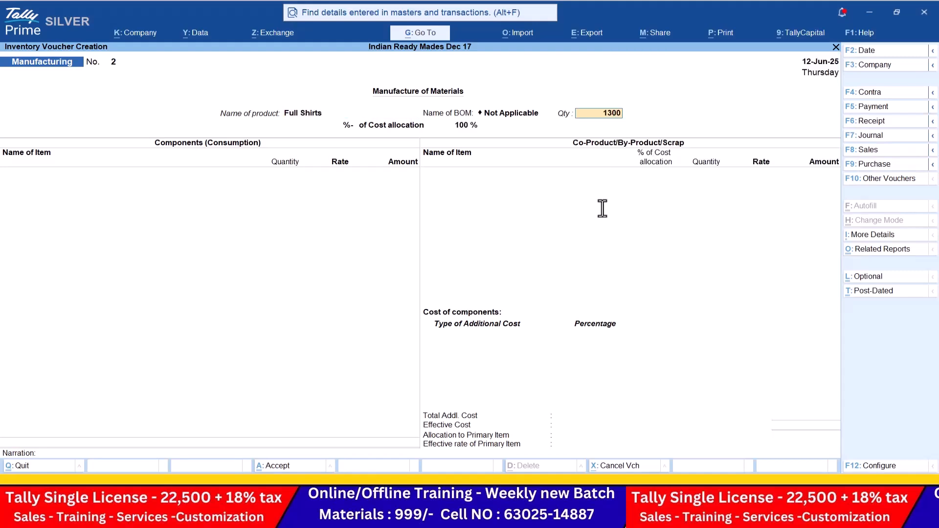
pyautogui.press('Return')
# Step: Add Linen Cloth 3,250 as the first component, correcting a wrong Caller Material pick
pyautogui.hotkey('alt', 'Tab')
pyautogui.hotkey('alt', 'Tab')
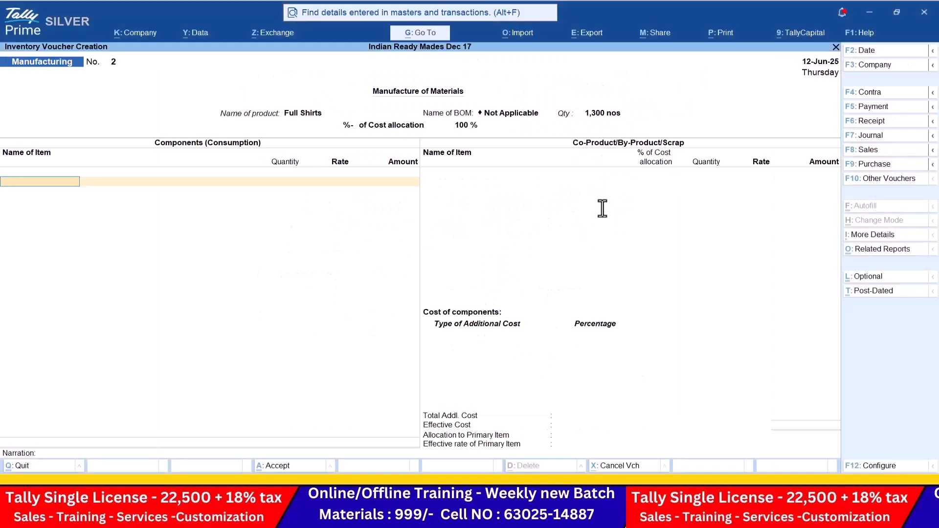
pyautogui.write('ca')
pyautogui.press('Return')
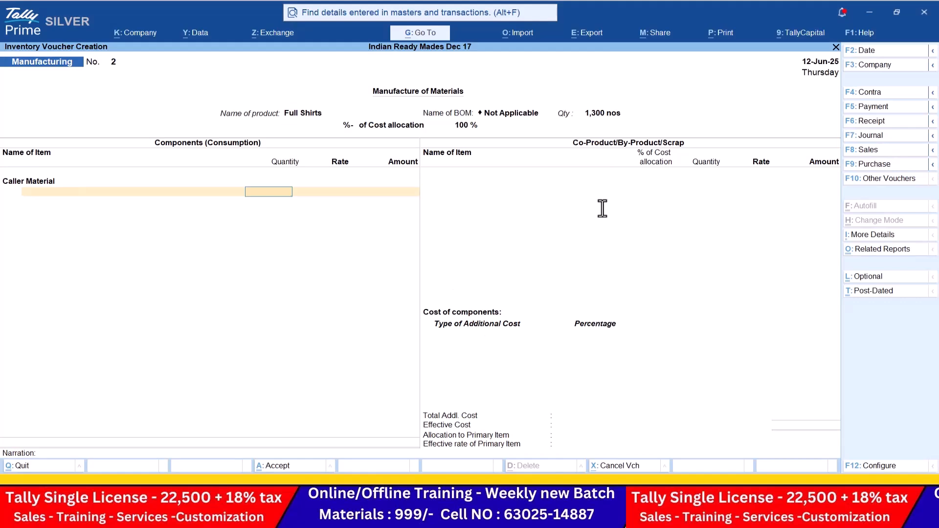
pyautogui.press('BackSpace')
pyautogui.write('L')
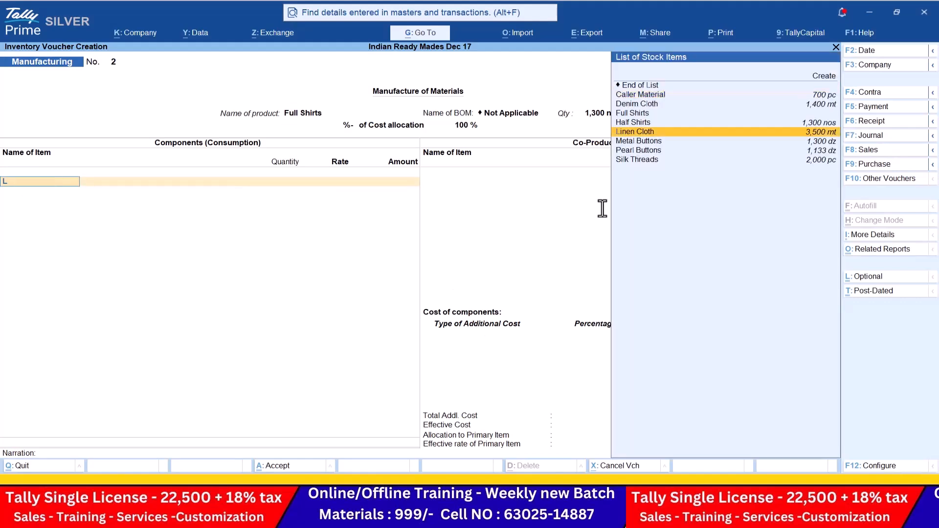
pyautogui.press('Return')
pyautogui.hotkey('alt', 'Tab')
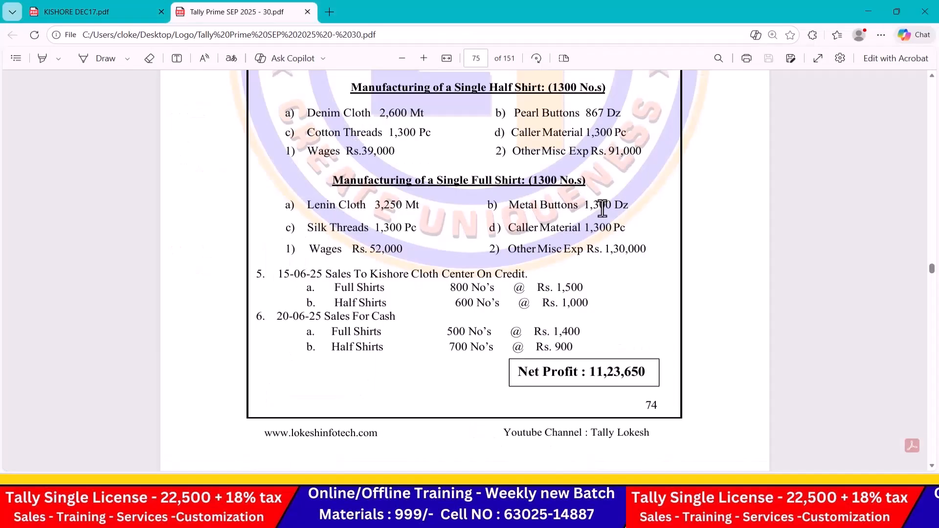
pyautogui.hotkey('alt', 'Tab')
pyautogui.write('3250')
pyautogui.press('Return')
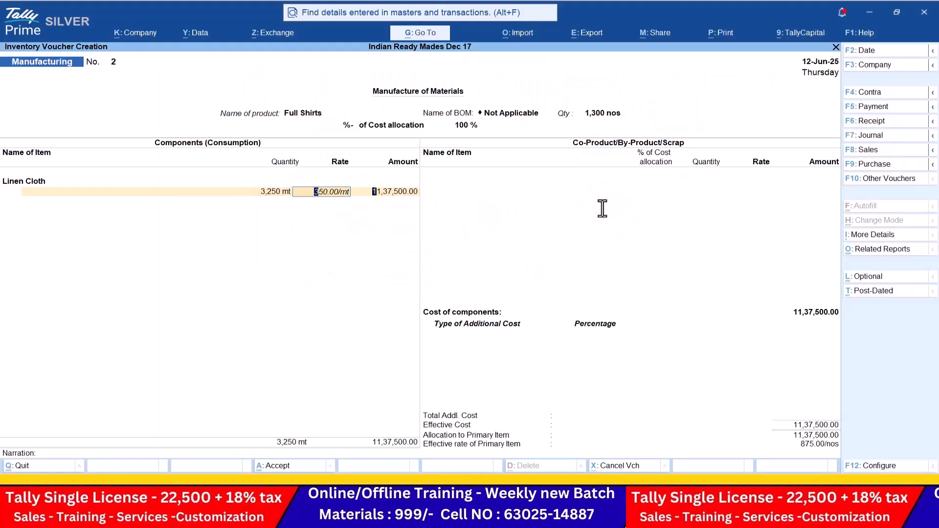
pyautogui.press('Return')
pyautogui.press('Return')
# Step: Add Metal Buttons, Silk Threads and Caller Material components at 1,300 each
pyautogui.hotkey('alt', 'Tab')
pyautogui.hotkey('alt', 'Tab')
pyautogui.write('Me')
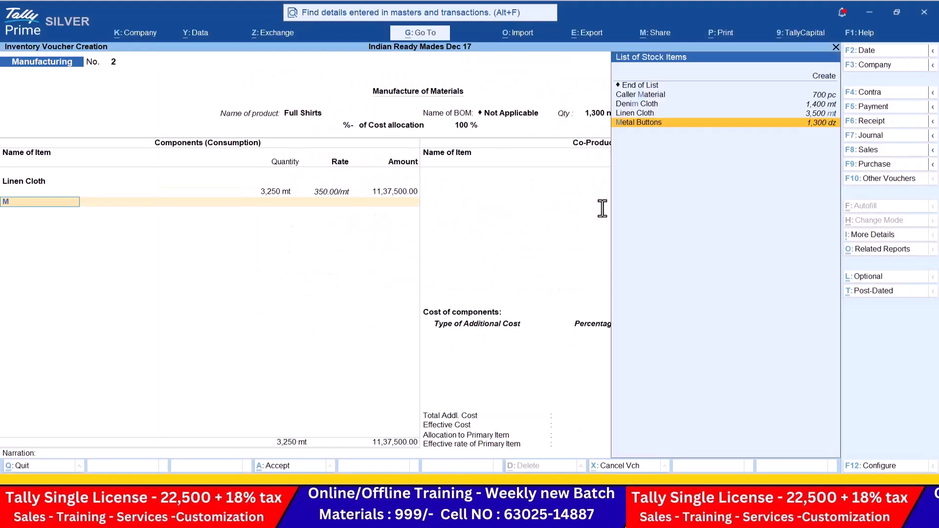
pyautogui.hotkey('alt', 'Tab')
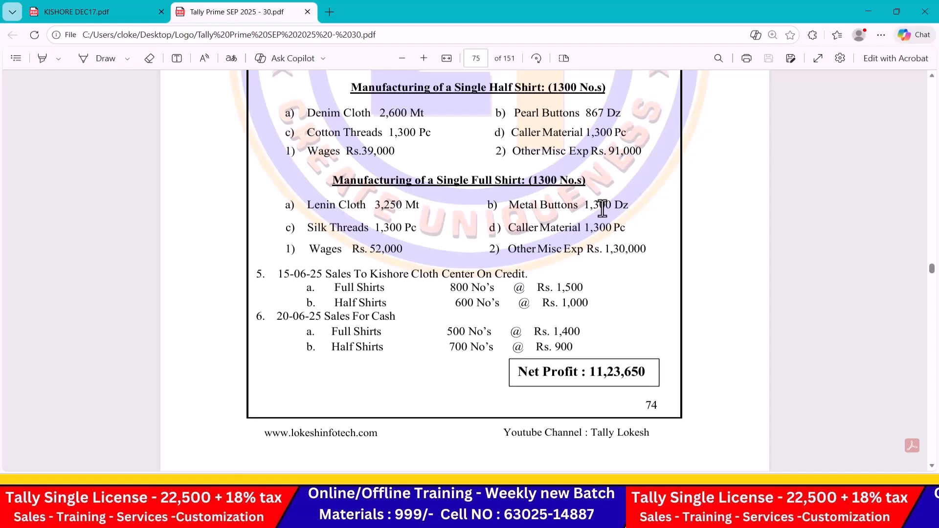
pyautogui.hotkey('alt', 'Tab')
pyautogui.write('1300')
pyautogui.press('Return')
pyautogui.press('Return')
pyautogui.press('Return')
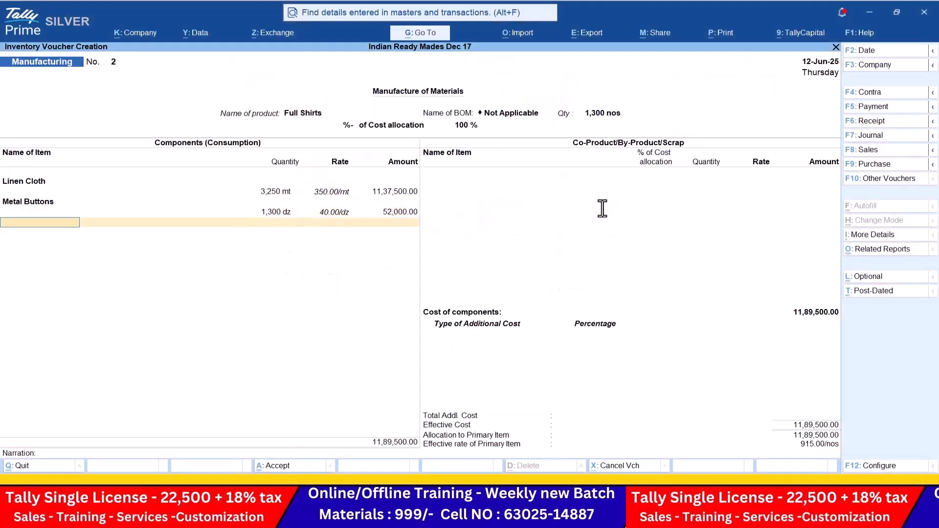
pyautogui.hotkey('alt', 'Tab')
pyautogui.hotkey('alt', 'Tab')
pyautogui.write('S')
pyautogui.press('Return')
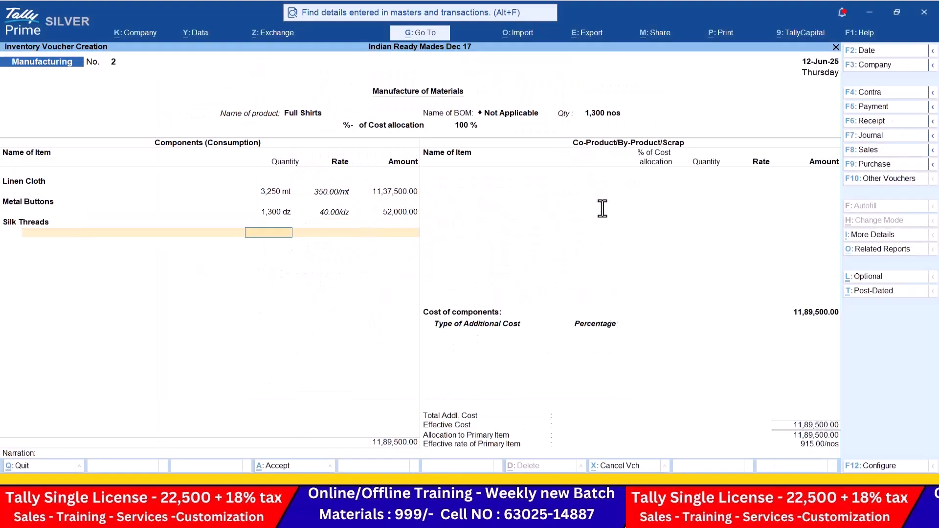
pyautogui.hotkey('alt', 'Tab')
pyautogui.hotkey('alt', 'Tab')
pyautogui.write('1300')
pyautogui.press('Return')
pyautogui.press('Return')
pyautogui.press('Return')
pyautogui.hotkey('alt', 'Tab')
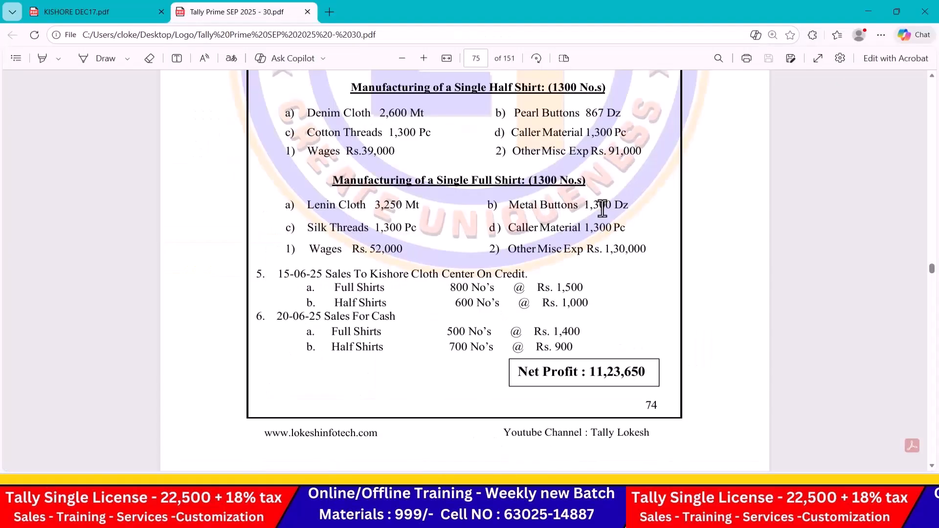
pyautogui.hotkey('alt', 'Tab')
pyautogui.press('Return')
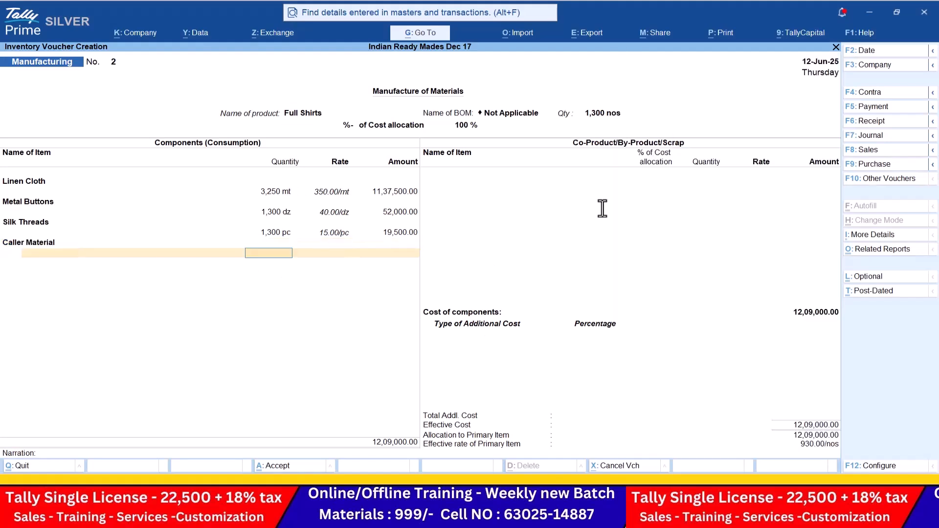
pyautogui.write('1300')
pyautogui.hotkey('alt', 'Tab')
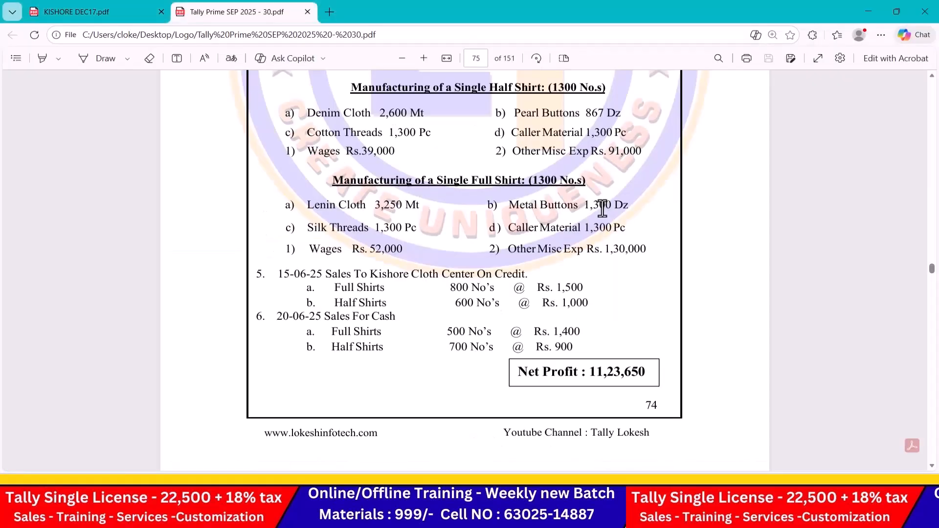
pyautogui.hotkey('alt', 'Tab')
pyautogui.press('Return')
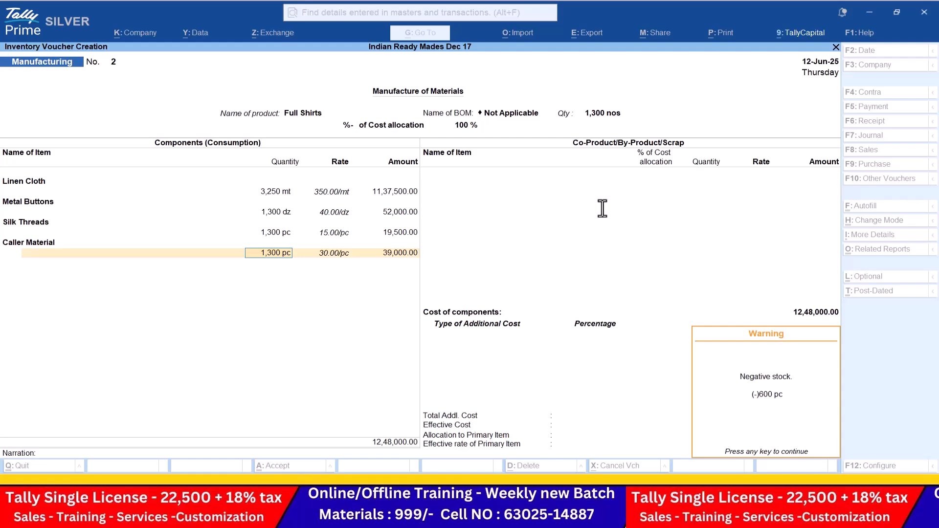
# Step: Highlight Caller Material purchased (2,000 Pc) and used for half and full shirts in the PDF
pyautogui.hotkey('alt', 'Tab')
pyautogui.scroll(3, 603, 207)
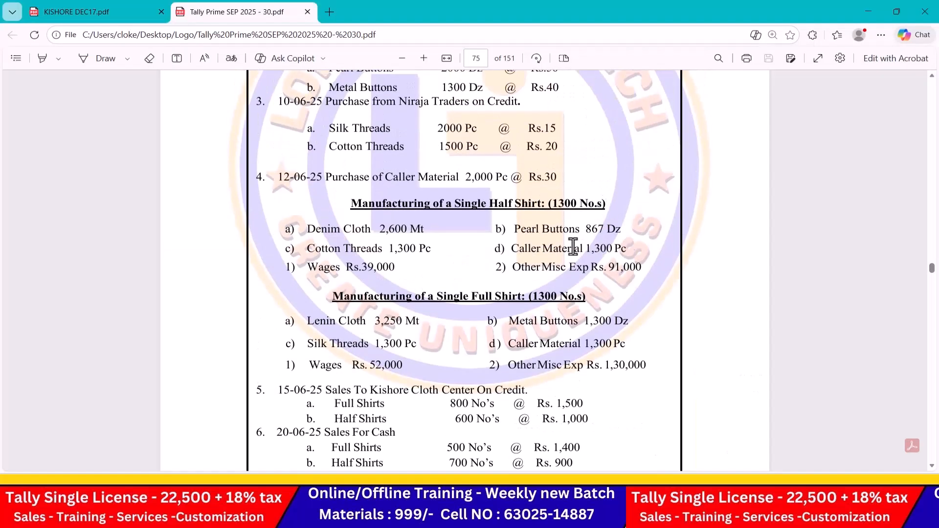
pyautogui.moveTo(462, 178); pyautogui.dragTo(503, 178)
pyautogui.moveTo(584, 249); pyautogui.dragTo(630, 248)
pyautogui.click(630, 248)
pyautogui.scroll(-2, 555, 253)
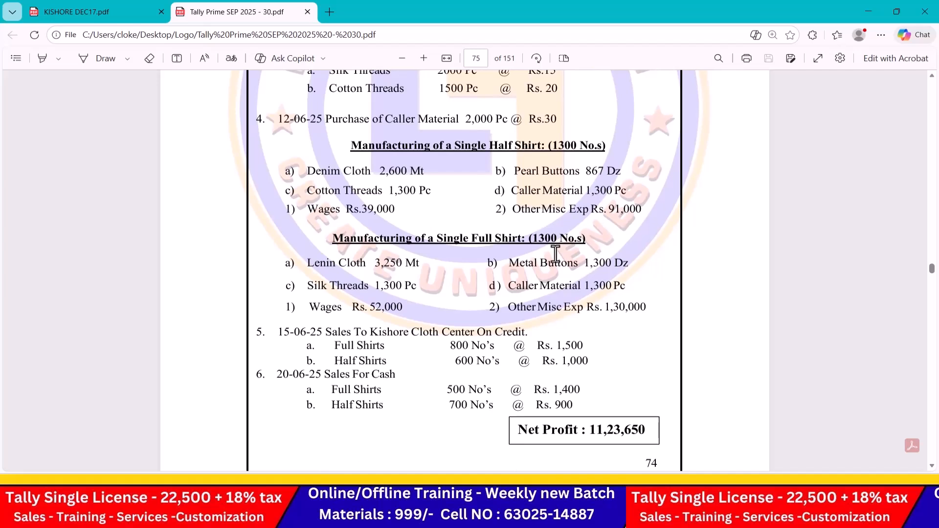
pyautogui.scroll(-2, 556, 253)
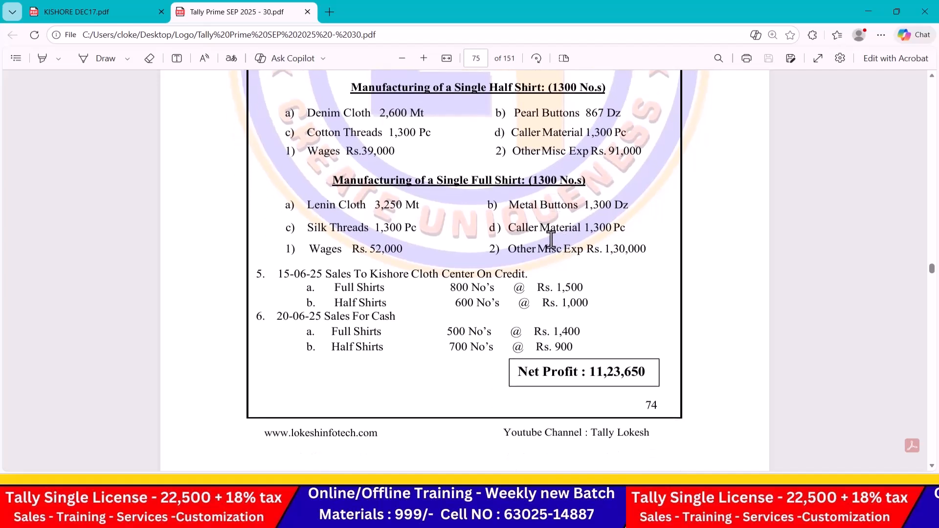
pyautogui.moveTo(508, 233); pyautogui.dragTo(621, 234)
pyautogui.click(620, 234)
pyautogui.hotkey('alt', 'Tab')
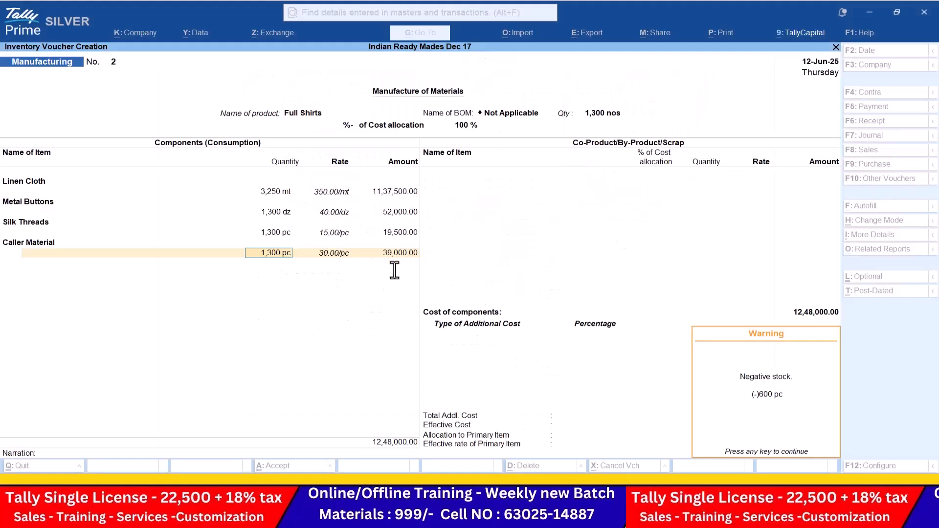
# Step: Dismiss the negative-stock warning and add Wages as the first additional cost
pyautogui.press('Return')
pyautogui.press('Return')
pyautogui.press('Return')
pyautogui.press('Return')
pyautogui.press('Return')
pyautogui.write('Wages')
pyautogui.press('Return')
# Step: Enter Wages 52,000 and Other Misc Exp 1,30,000 as Full Shirts additional costs
pyautogui.press('Return')
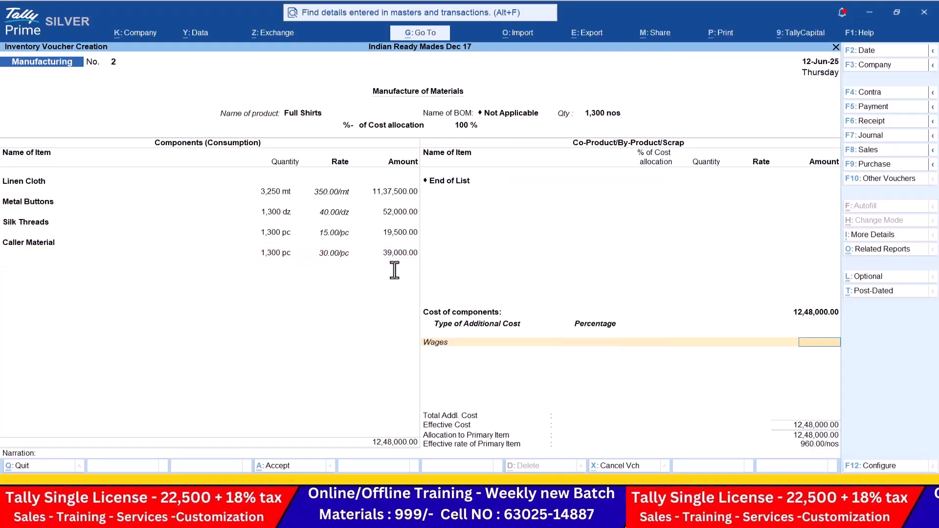
pyautogui.hotkey('alt', 'Tab')
pyautogui.hotkey('alt', 'Tab')
pyautogui.write('52000')
pyautogui.press('Return')
pyautogui.write('o')
pyautogui.press('Return')
pyautogui.hotkey('alt', 'Tab')
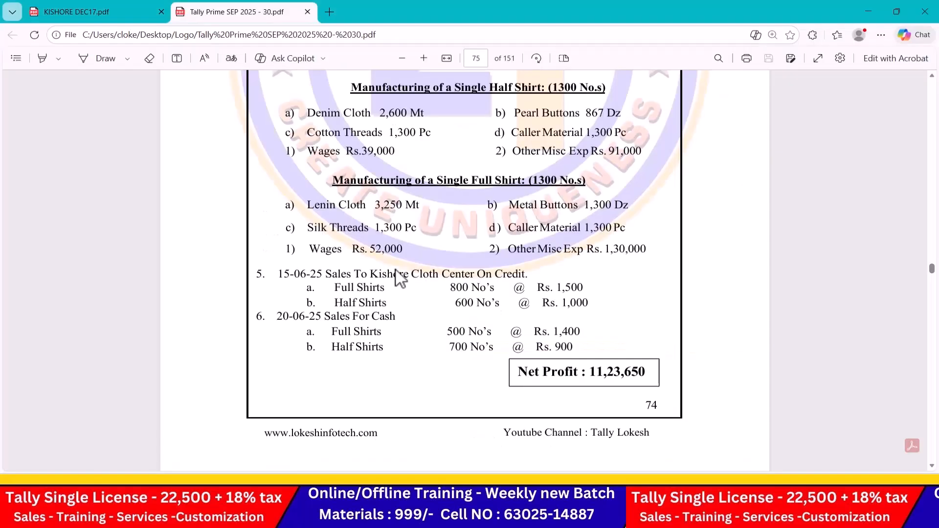
pyautogui.hotkey('alt', 'Tab')
pyautogui.press('Return')
pyautogui.write('1,30,0')
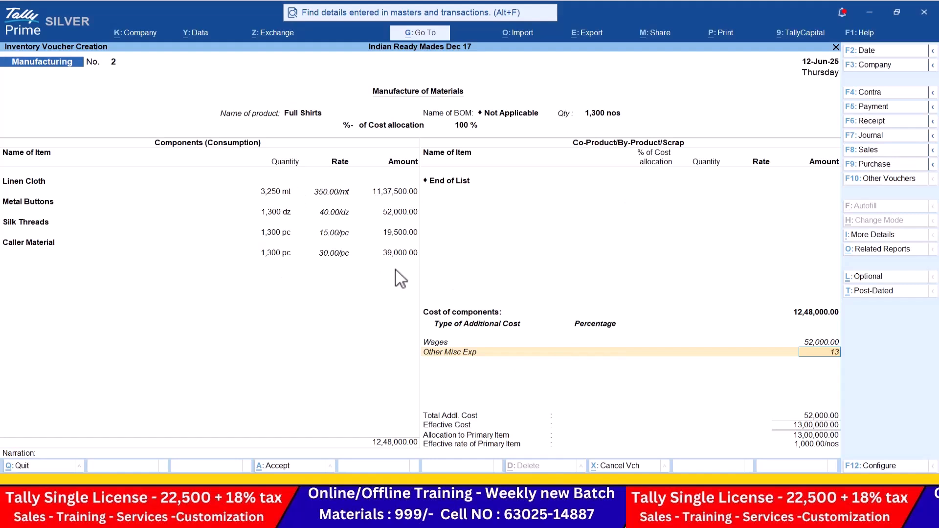
pyautogui.write('0000')
pyautogui.press('Return')
pyautogui.press('Return')
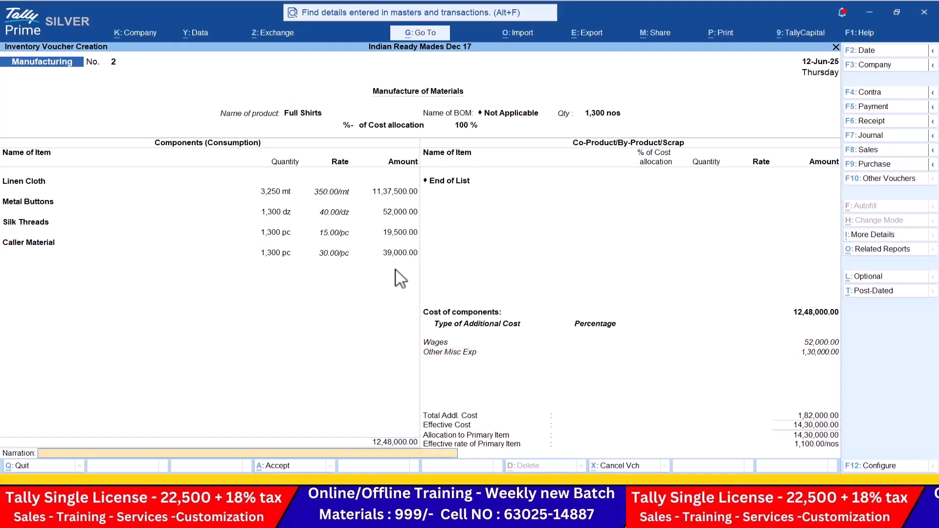
pyautogui.press('Return')
pyautogui.press('Return')
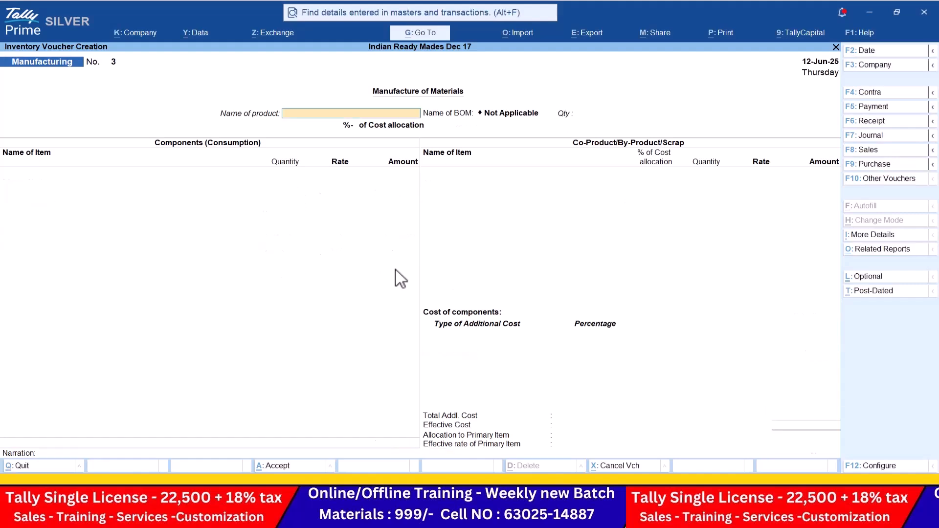
# Step: Switch the voucher to Sales and date it 15-6
pyautogui.hotkey('alt', 'Tab')
pyautogui.scroll(-3, 388, 267)
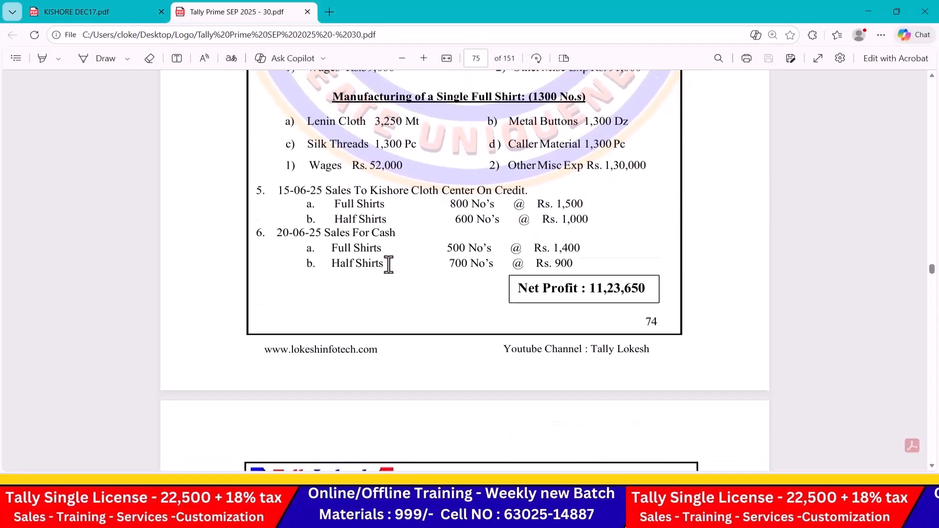
pyautogui.hotkey('alt', 'Tab')
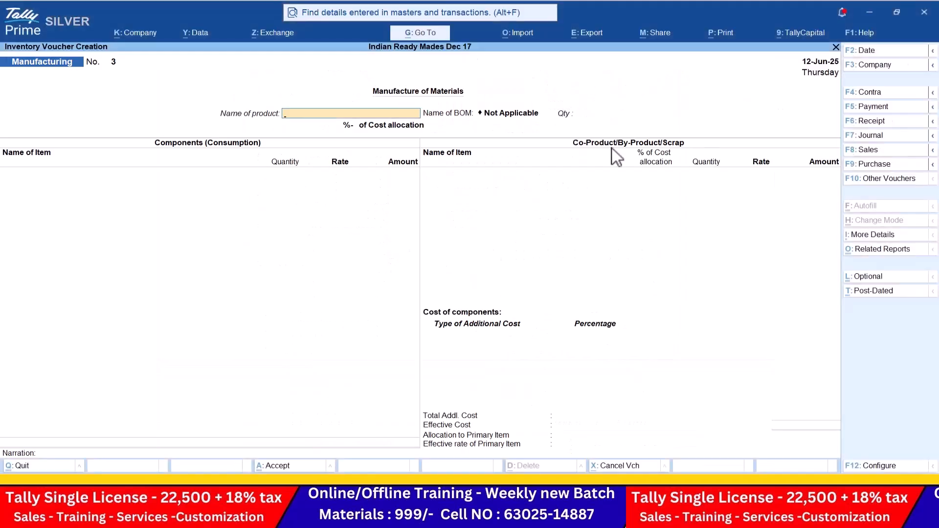
pyautogui.click(875, 150)
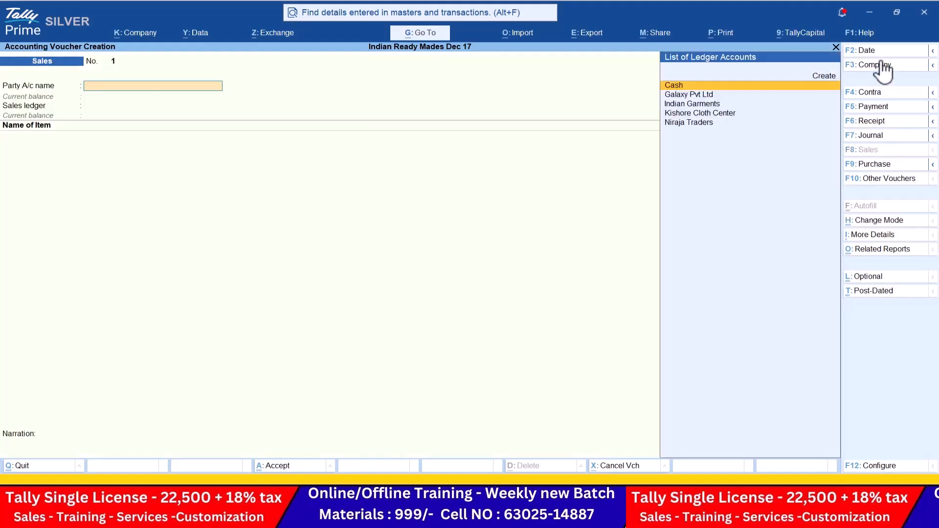
pyautogui.click(882, 54)
pyautogui.write('15-6')
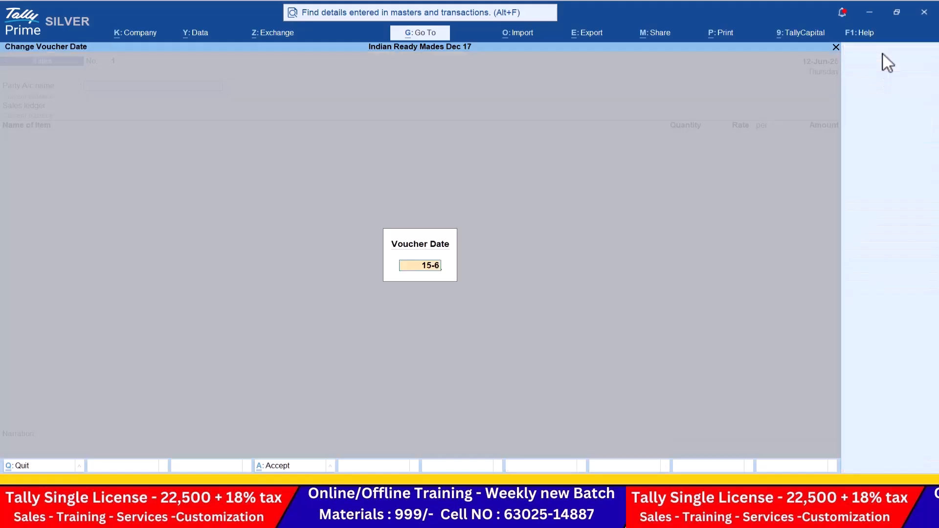
pyautogui.press('Return')
# Step: Choose Kishore Cloth Center as the party and Sales as the sales ledger
pyautogui.press('Down')
pyautogui.press('Down')
pyautogui.press('Down')
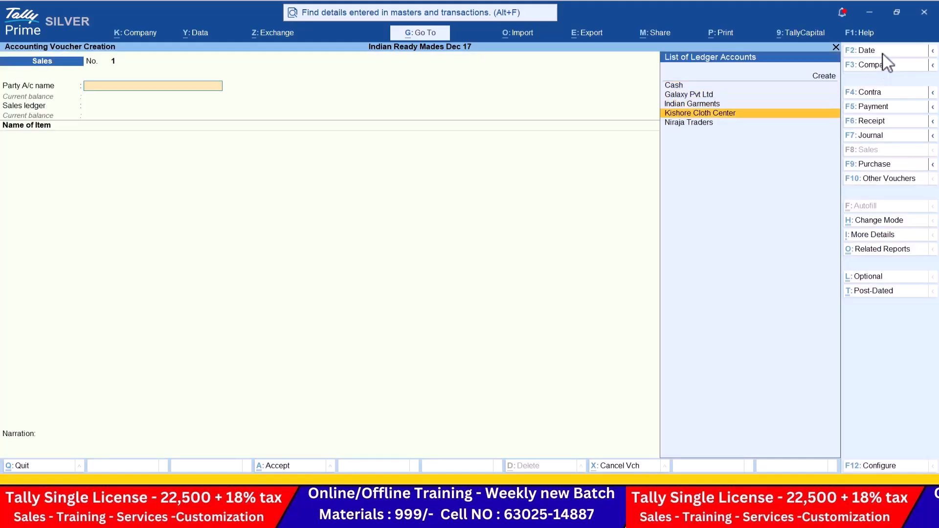
pyautogui.press('Return')
pyautogui.hotkey('ctrl', 'a')
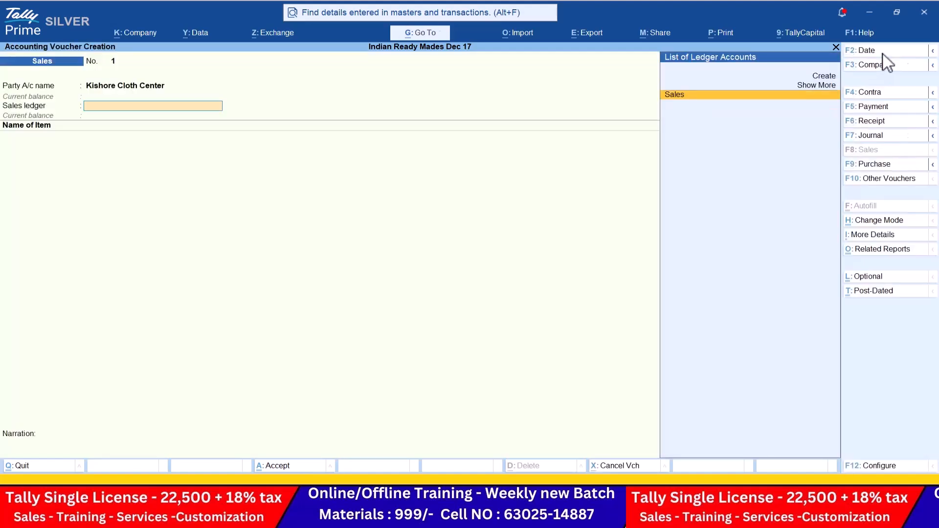
pyautogui.press('Return')
pyautogui.hotkey('alt', 'Tab')
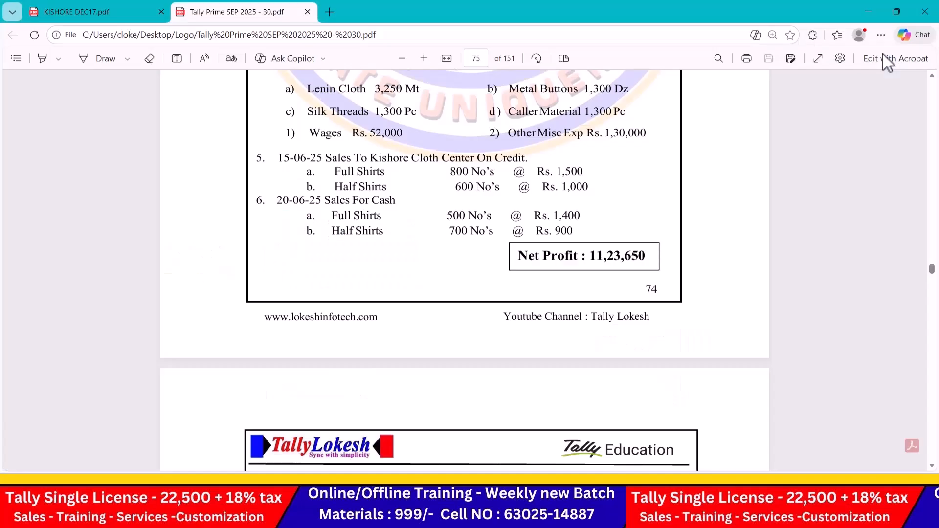
pyautogui.hotkey('alt', 'Tab')
pyautogui.hotkey('alt', 'Tab')
pyautogui.hotkey('alt', 'Tab')
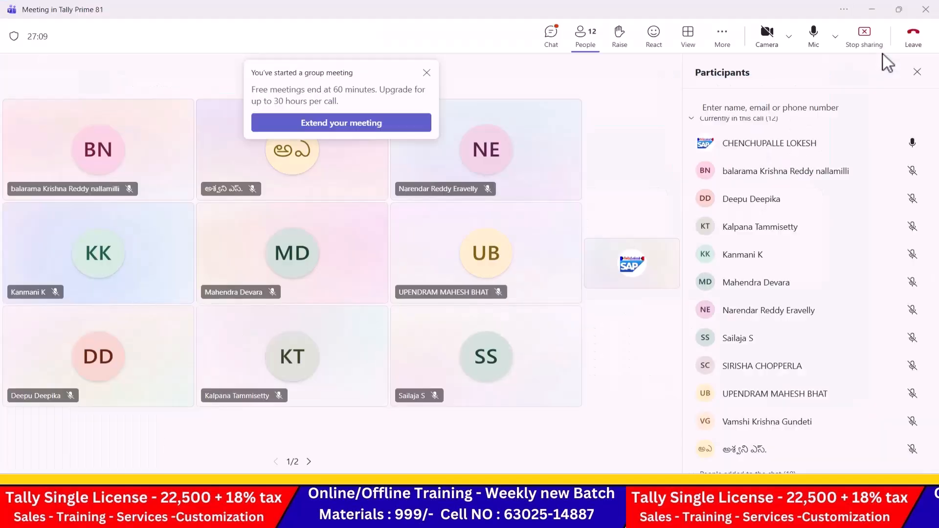
# Step: Add Full Shirts, 800 nos at 1,500, for an amount of 12,00,000.00
pyautogui.hotkey('alt', 'Tab')
pyautogui.hotkey('alt', 'Tab')
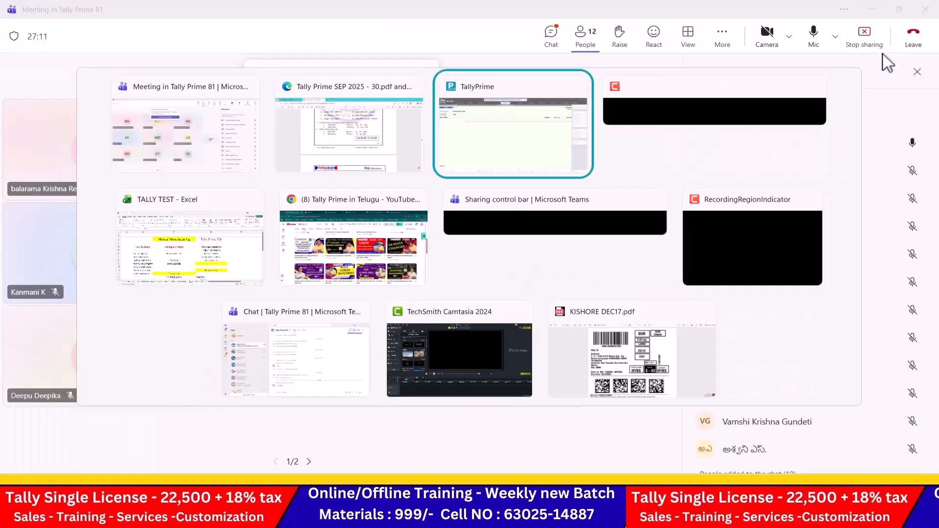
pyautogui.write('F')
pyautogui.press('Return')
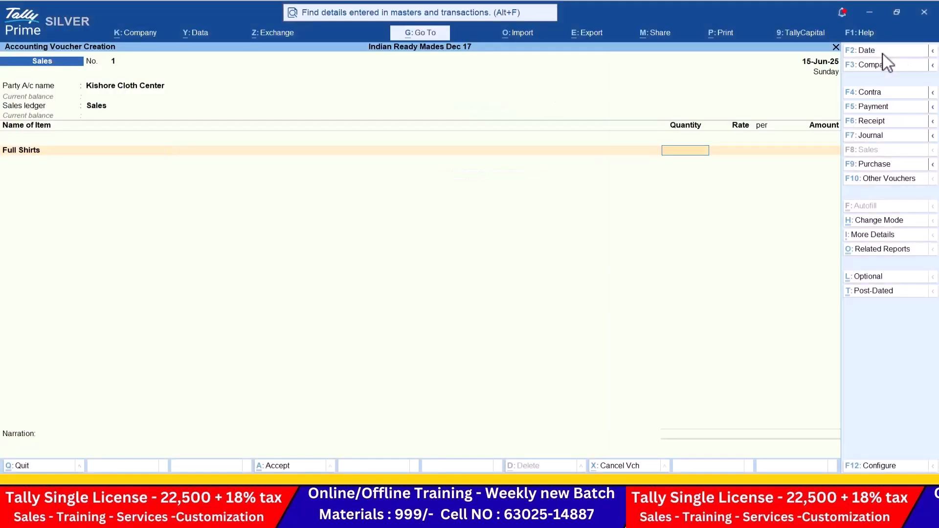
pyautogui.hotkey('alt', 'Tab')
pyautogui.hotkey('alt', 'Tab')
pyautogui.hotkey('alt', 'Tab')
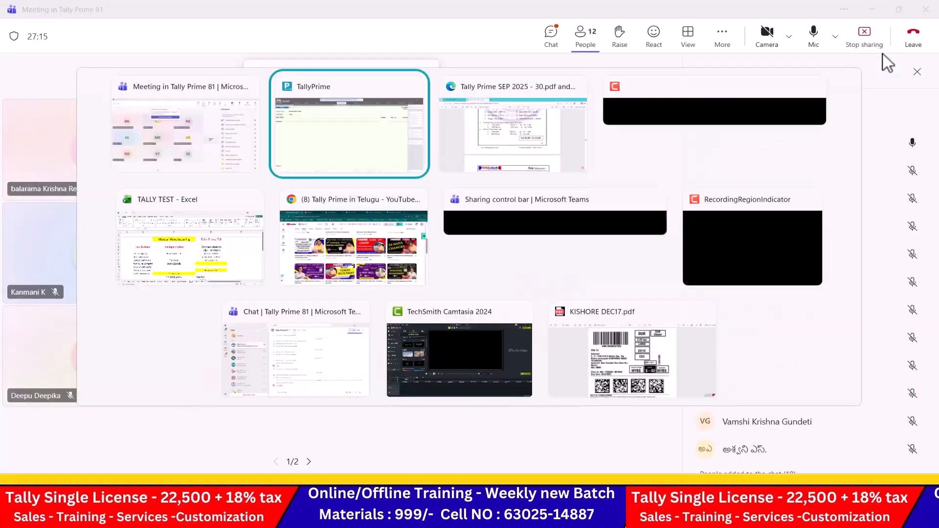
pyautogui.hotkey('alt', 'Tab')
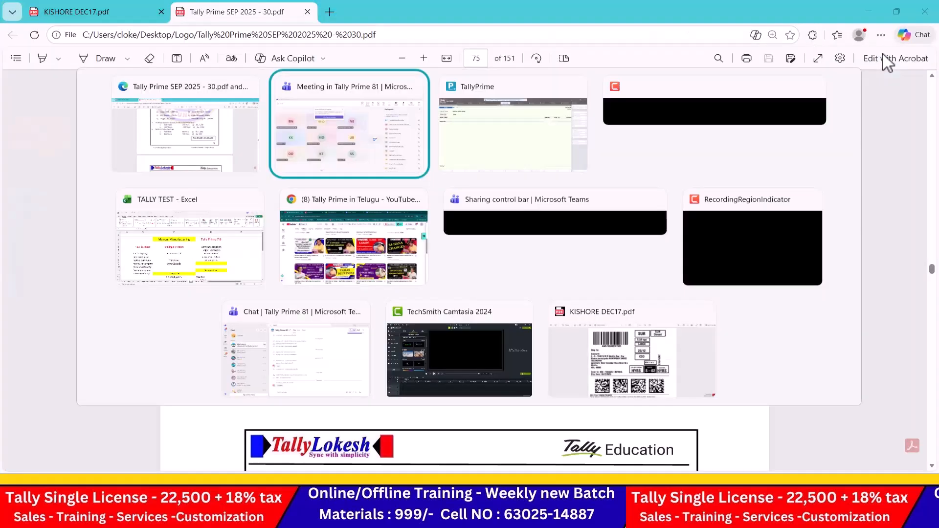
pyautogui.hotkey('alt', 'Tab')
pyautogui.write('800')
pyautogui.press('Return')
pyautogui.write('1,500')
pyautogui.press('Return')
# Step: Add Half Shirts, 600 nos at 1,000, bringing the voucher total to 18,00,000.00
pyautogui.press('Return')
pyautogui.press('Return')
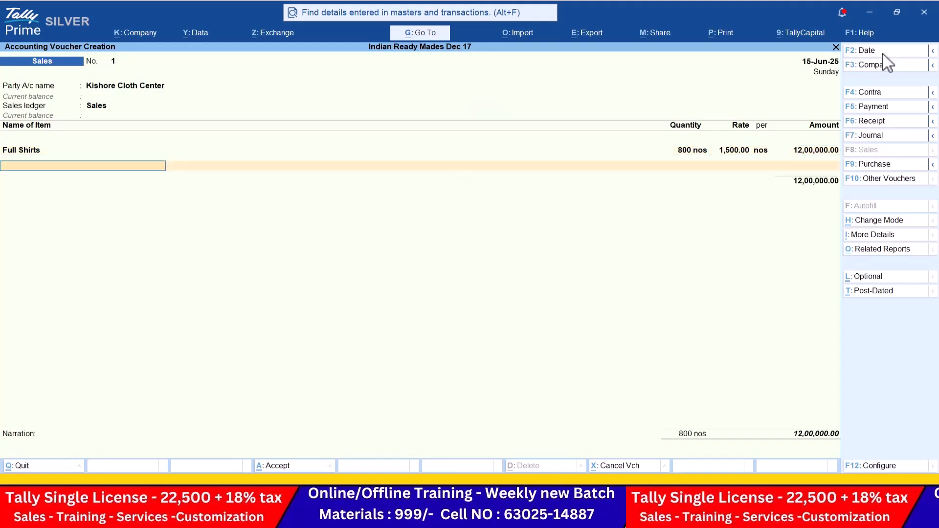
pyautogui.write('h')
pyautogui.press('Return')
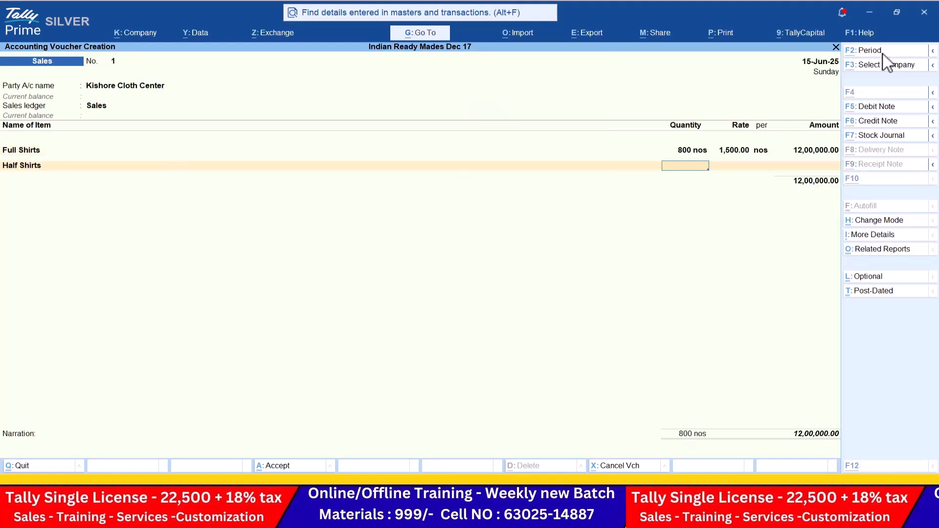
pyautogui.hotkey('alt', 'Tab')
pyautogui.hotkey('alt', 'Tab')
pyautogui.write('600')
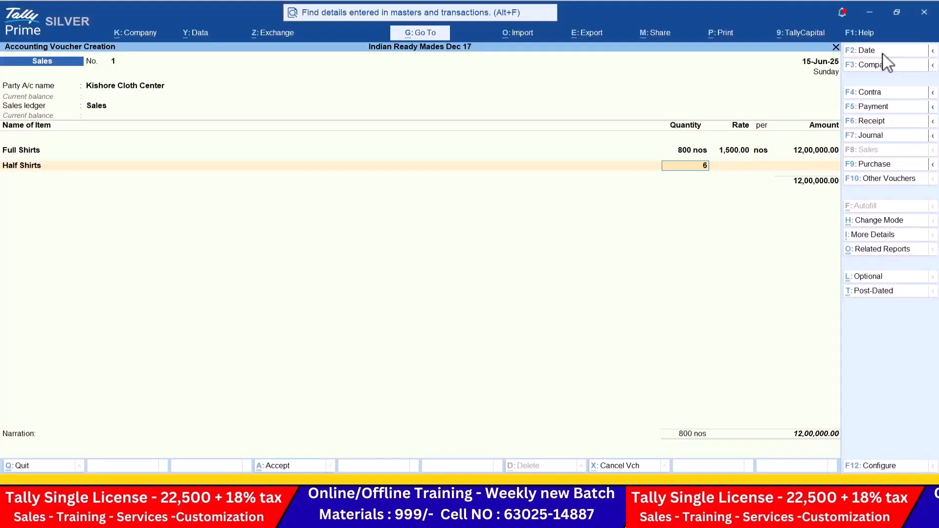
pyautogui.press('Return')
pyautogui.write('1,000')
pyautogui.press('Return')
pyautogui.press('Return')
pyautogui.press('Return')
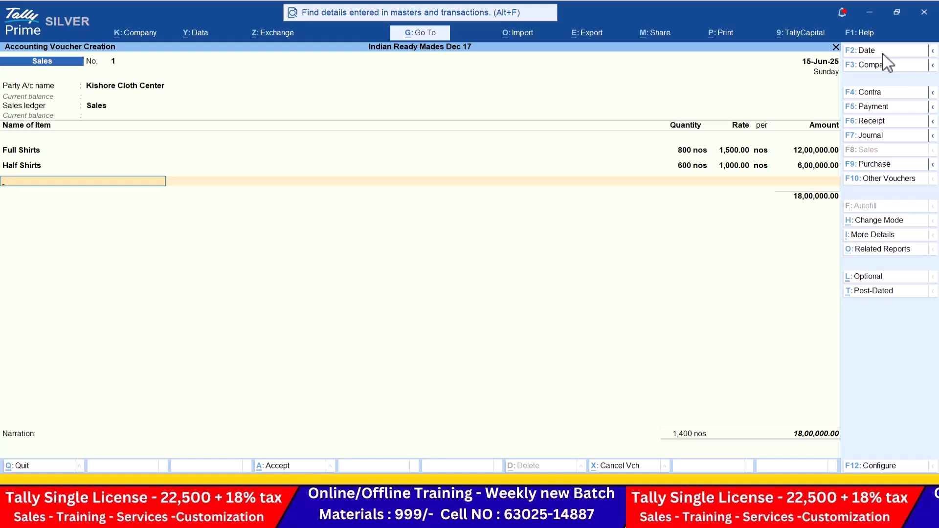
# Step: End the item list and skip the narration, leaving the voucher awaiting acceptance
pyautogui.press('Return')
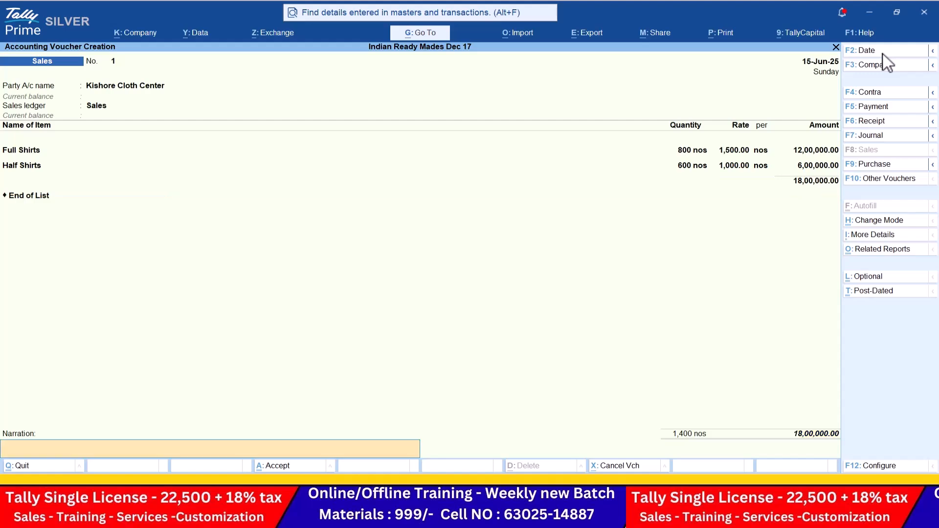
pyautogui.press('Return')
pyautogui.hotkey('alt', 'Tab')
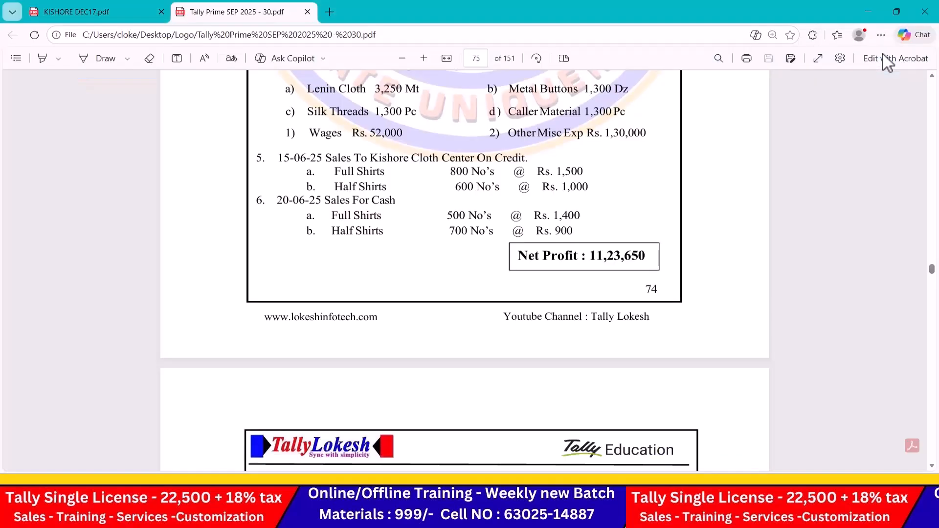
# Step: Accept voucher No. 1, then start a cash sale dated 20-6 using the Sales ledger
pyautogui.hotkey('alt', 'Tab')
pyautogui.press('Return')
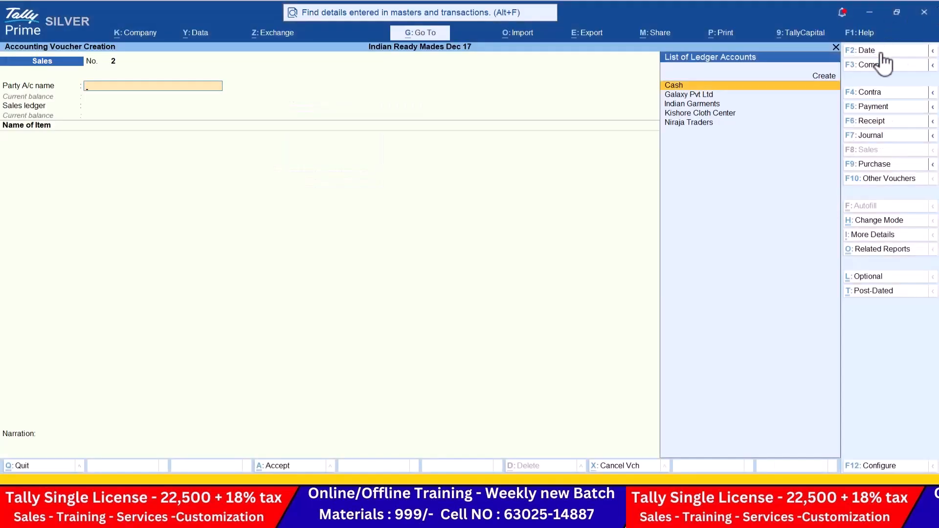
pyautogui.click(880, 51)
pyautogui.write('20-6')
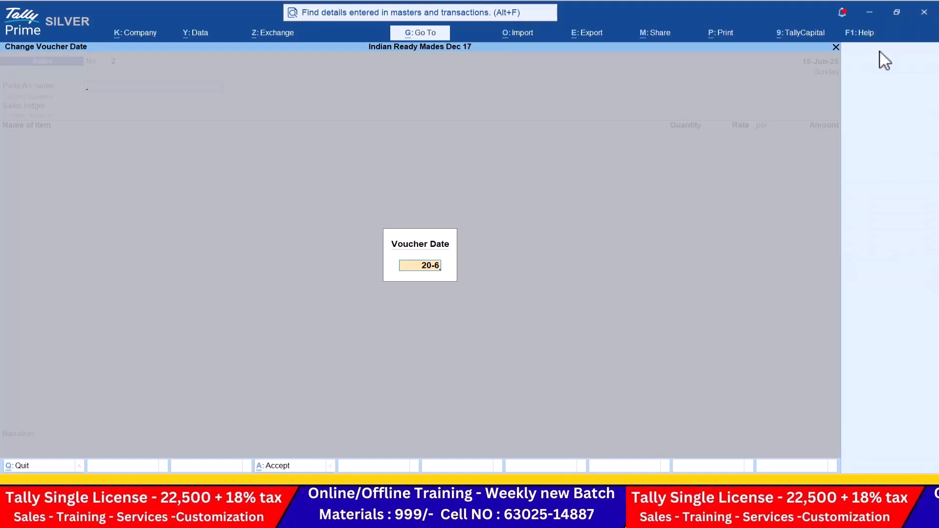
pyautogui.press('Return')
pyautogui.press('Return')
pyautogui.hotkey('ctrl', 'a')
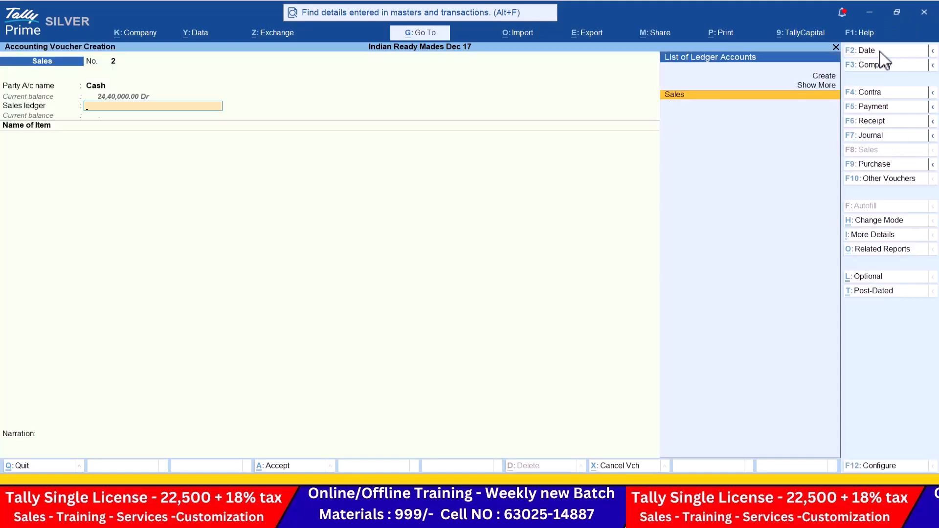
pyautogui.press('Return')
# Step: Add Full Shirts, 500 nos at 1,400, to the cash sale
pyautogui.hotkey('alt', 'Tab')
pyautogui.hotkey('alt', 'Tab')
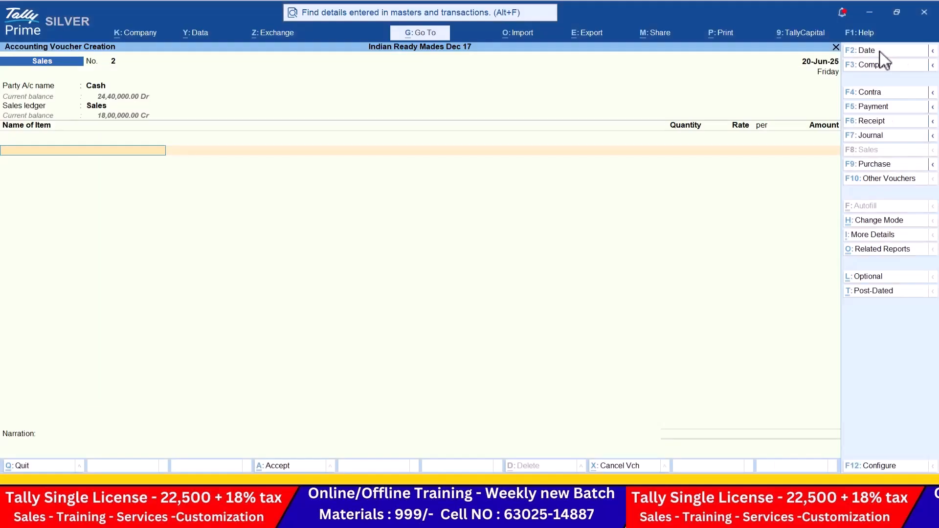
pyautogui.press('Return')
pyautogui.hotkey('alt', 'Tab')
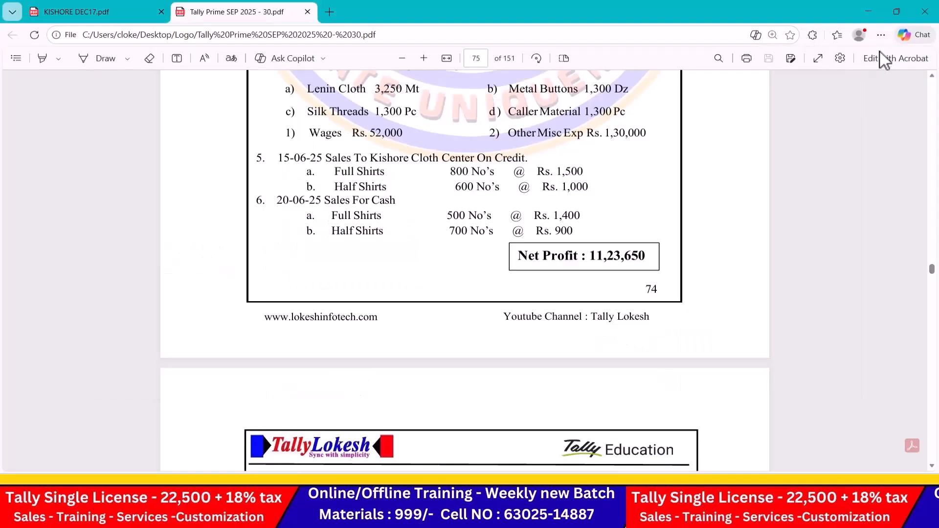
pyautogui.hotkey('alt', 'Tab')
pyautogui.write('500')
pyautogui.press('Return')
pyautogui.hotkey('alt', 'Tab')
pyautogui.hotkey('alt', 'Tab')
pyautogui.write('1,400')
pyautogui.press('Return')
# Step: Add Half Shirts, 700 nos at 900, to the cash sale
pyautogui.press('Return')
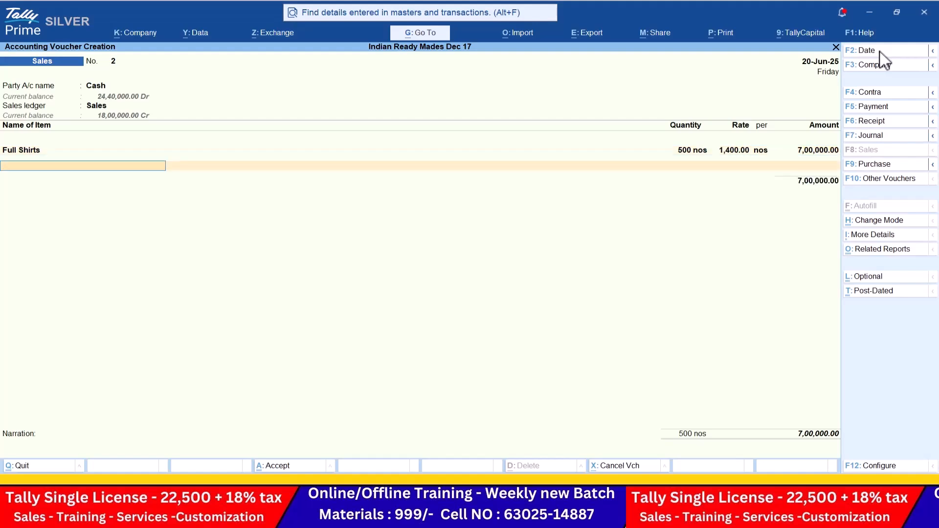
pyautogui.write('h')
pyautogui.press('Return')
pyautogui.hotkey('alt', 'Tab')
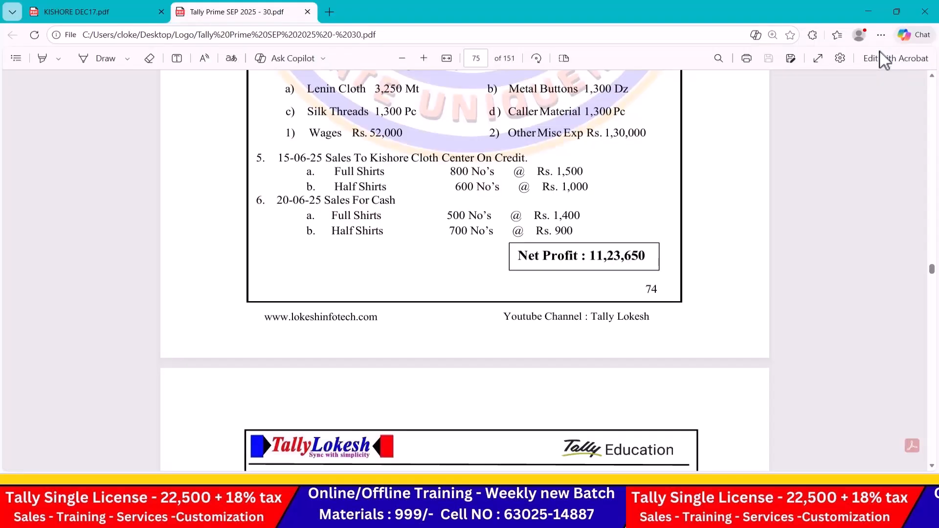
pyautogui.hotkey('alt', 'Tab')
pyautogui.write('700')
pyautogui.press('Return')
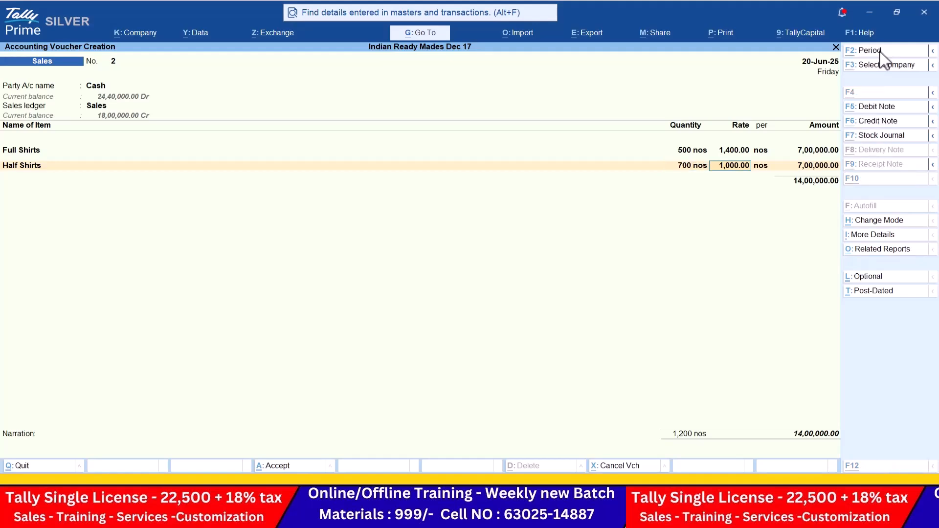
pyautogui.hotkey('alt', 'Tab')
pyautogui.hotkey('alt', 'Tab')
pyautogui.write('900')
pyautogui.press('Return')
pyautogui.press('Return')
# Step: Close the item list, then discard the unsaved cash sales voucher
pyautogui.press('Return')
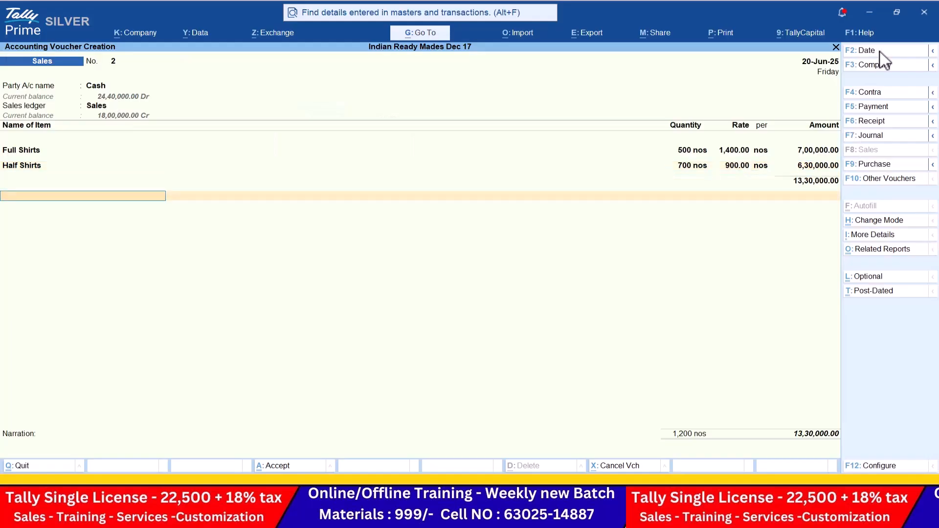
pyautogui.press('Return')
pyautogui.press('Return')
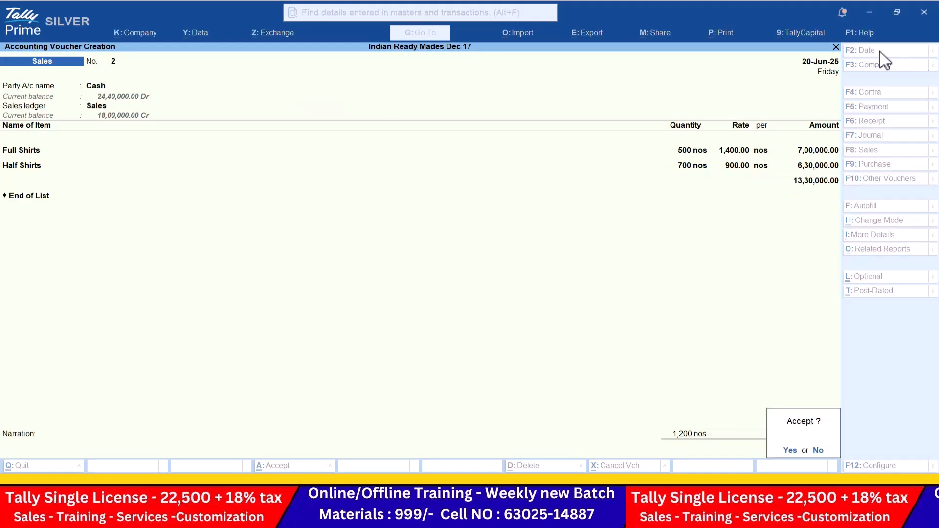
pyautogui.press('Return')
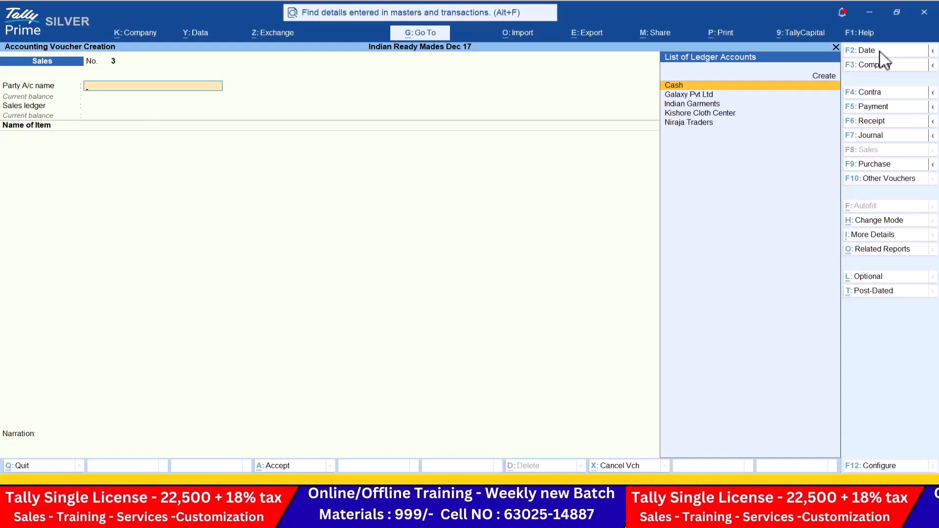
pyautogui.press('Escape')
pyautogui.press('Return')
pyautogui.press('Down')
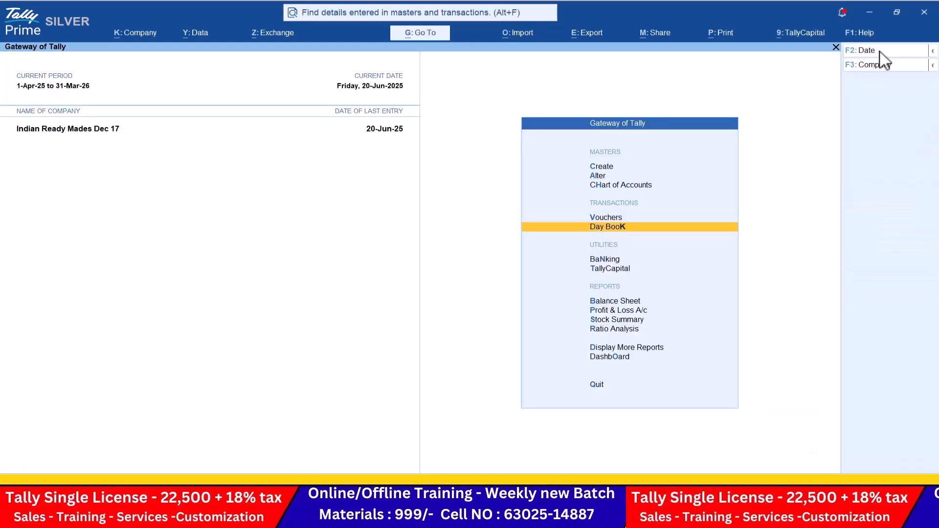
pyautogui.press('Return')
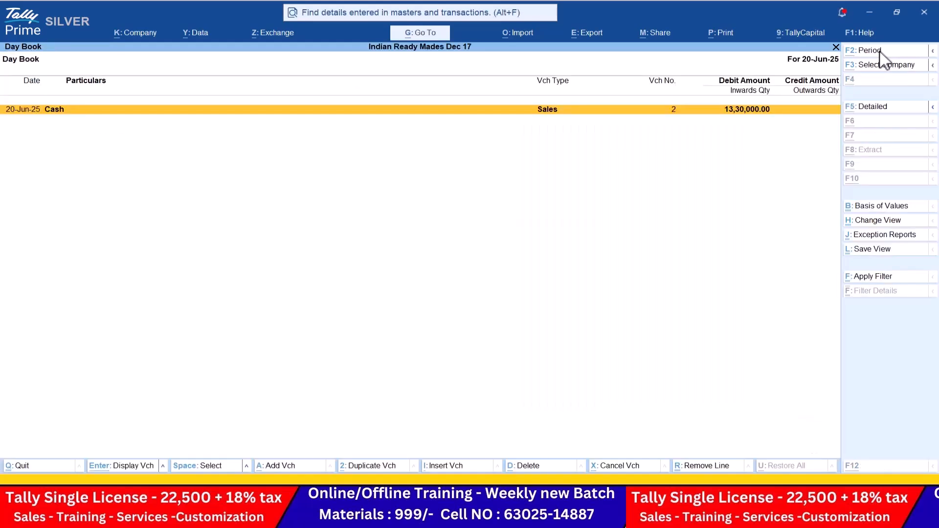
pyautogui.press('F2')
pyautogui.write('1-6')
pyautogui.press('Return')
pyautogui.write('31-6')
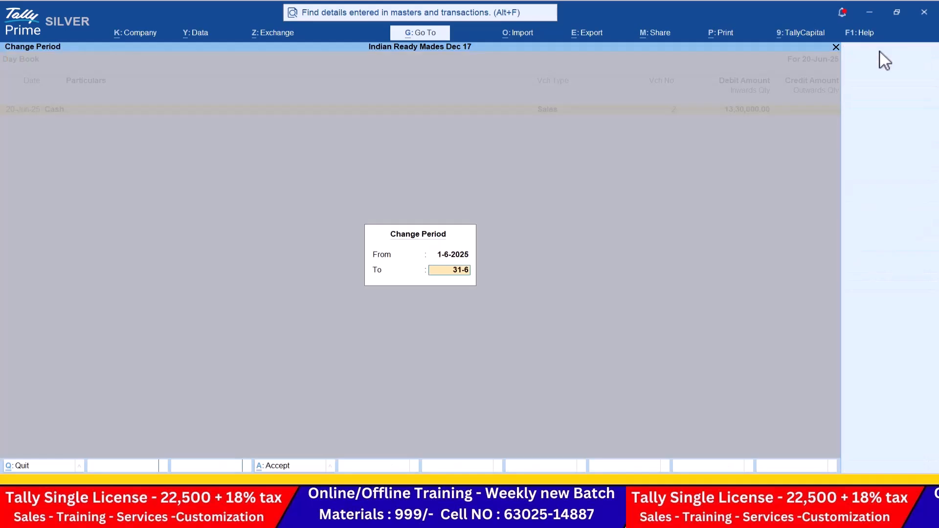
pyautogui.press('BackSpace')
pyautogui.press('BackSpace')
pyautogui.press('BackSpace')
pyautogui.write('0-6')
pyautogui.press('Return')
pyautogui.press('Down')
pyautogui.press('Down')
pyautogui.press('Down')
pyautogui.press('Down')
pyautogui.press('Down')
pyautogui.press('Down')
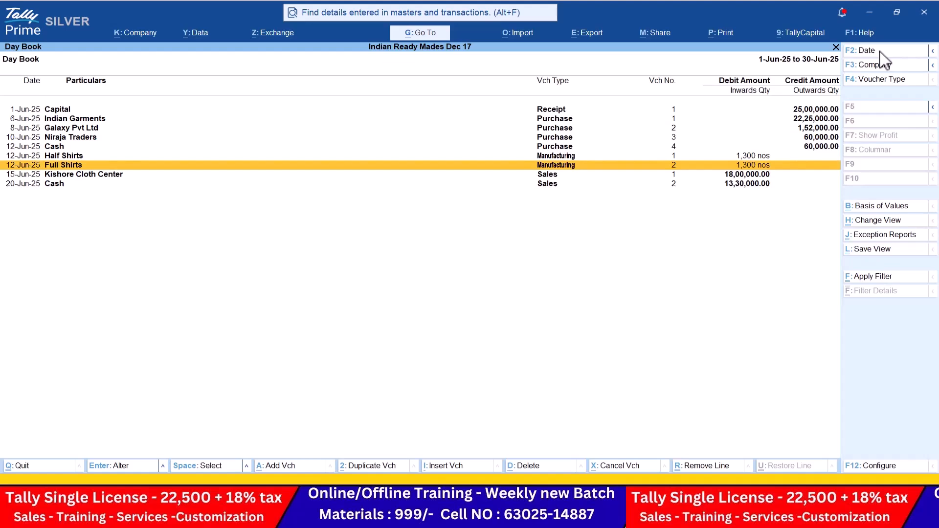
pyautogui.press('Escape')
pyautogui.press('Down')
pyautogui.press('Down')
pyautogui.press('Down')
pyautogui.press('Down')
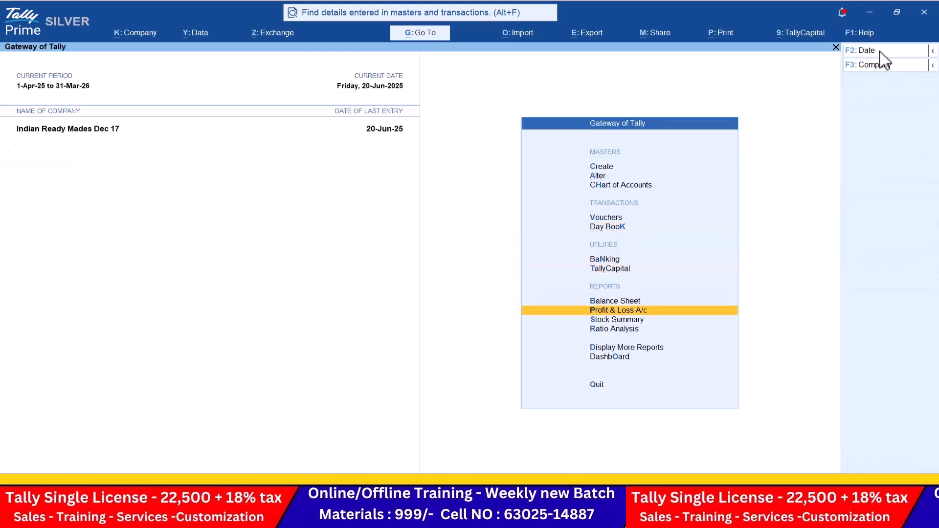
# Step: Open the detailed Profit & Loss A/c and match its Nett Profit of 11,23,650.00 against the PDF answer
pyautogui.press('Return')
pyautogui.hotkey('alt', 'F5')
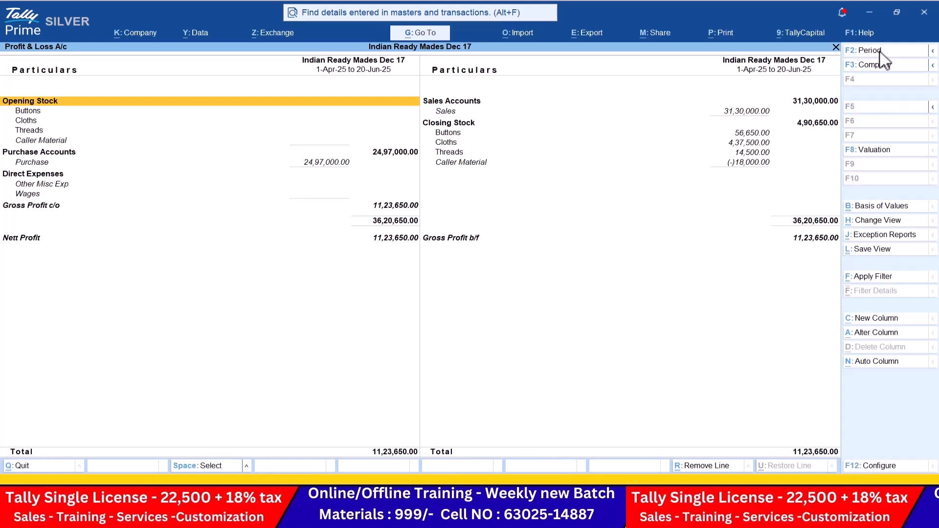
pyautogui.press('Down')
pyautogui.press('Down')
pyautogui.press('Down')
pyautogui.press('Down')
pyautogui.press('Down')
pyautogui.press('Down')
pyautogui.press('Down')
pyautogui.press('Down')
pyautogui.press('Down')
pyautogui.press('Down')
pyautogui.press('Down')
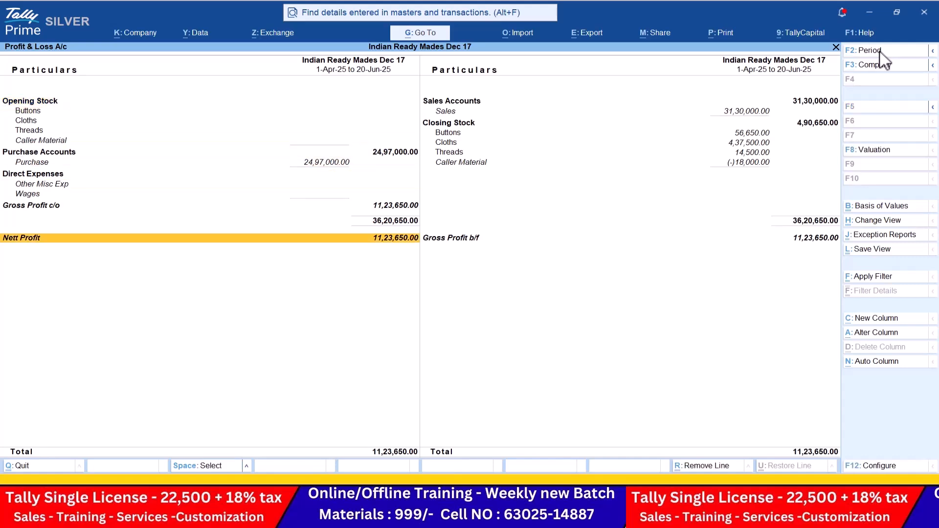
pyautogui.hotkey('alt', 'Tab')
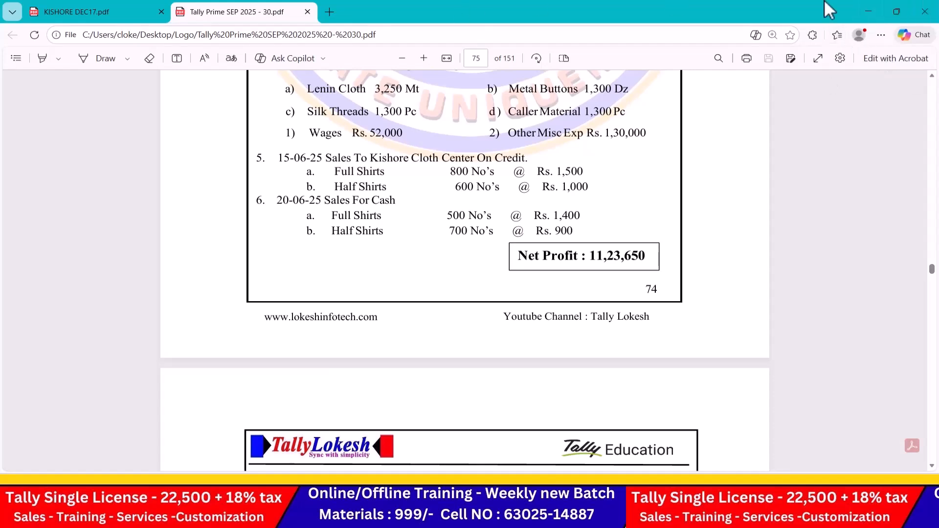
pyautogui.moveTo(519, 255); pyautogui.dragTo(608, 257)
pyautogui.hotkey('alt', 'Tab')
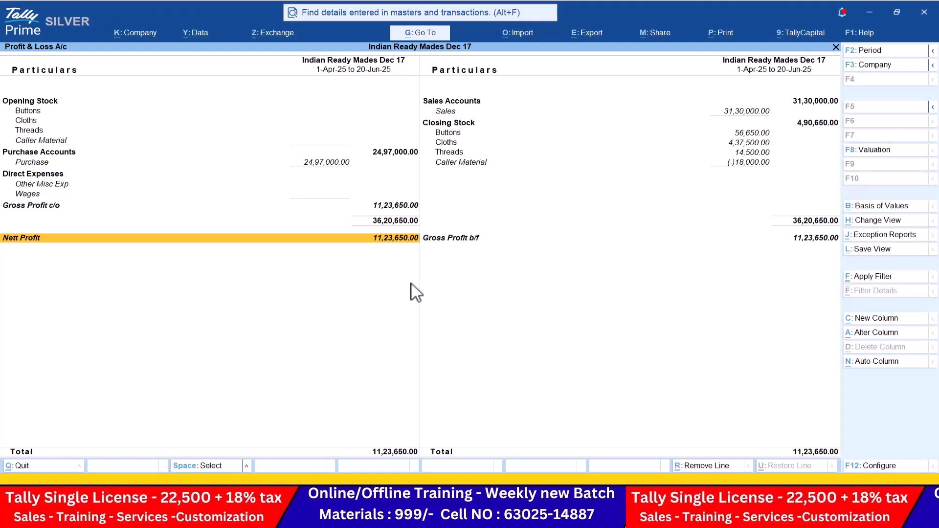
pyautogui.press('Escape')
# Step: Open the detailed Stock Summary with Show Goods Inwards and Show Goods Outwards set to Yes
pyautogui.press('Down')
pyautogui.press('Return')
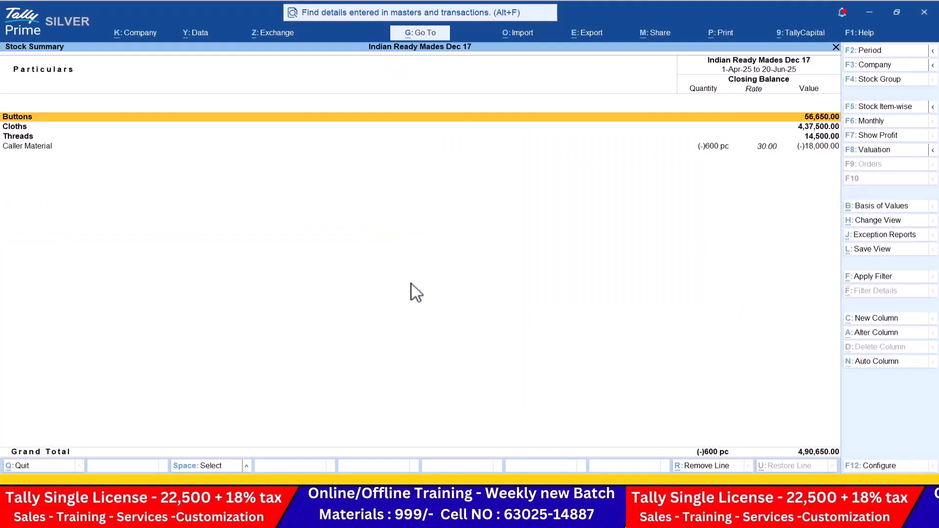
pyautogui.hotkey('alt', 'F5')
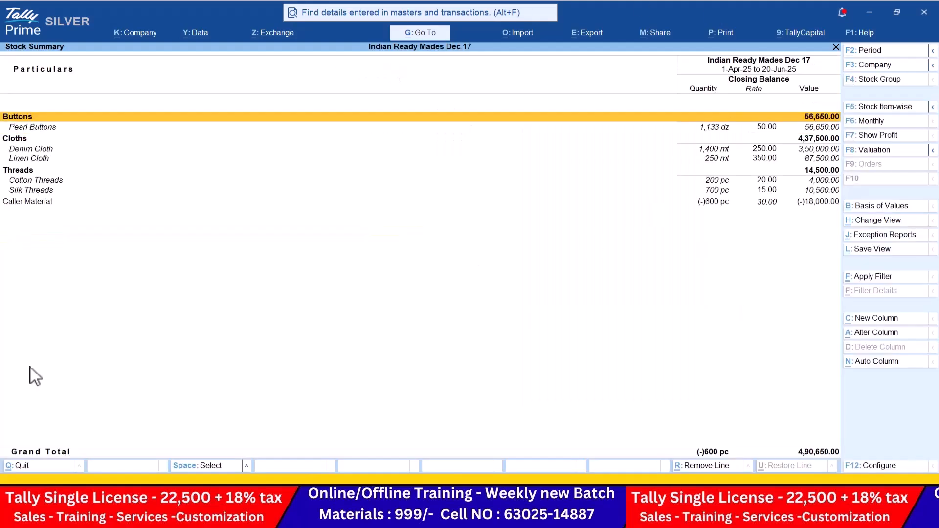
pyautogui.click(880, 465)
pyautogui.press('Down')
pyautogui.press('Down')
pyautogui.press('Down')
pyautogui.press('Down')
pyautogui.press('Down')
pyautogui.write('y')
pyautogui.press('Return')
pyautogui.write('y')
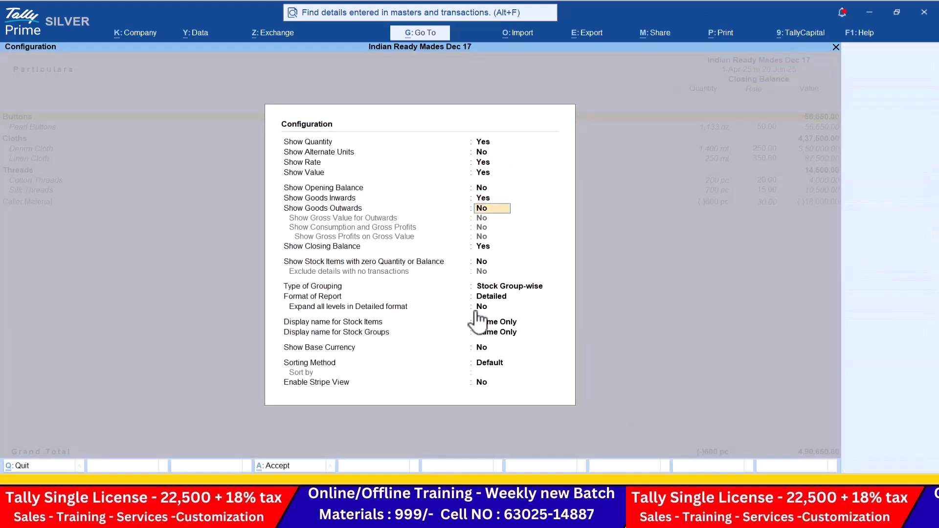
pyautogui.press('Return')
pyautogui.press('Return')
pyautogui.press('Return')
pyautogui.press('Return')
pyautogui.press('Return')
pyautogui.press('Return')
pyautogui.press('Return')
pyautogui.press('Return')
pyautogui.press('Return')
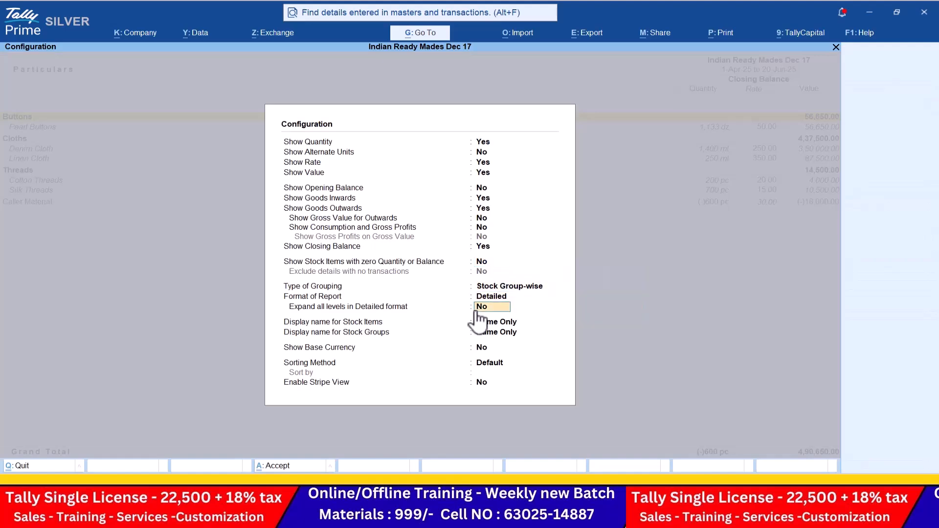
pyautogui.press('Return')
pyautogui.press('Return')
pyautogui.press('Return')
pyautogui.press('Return')
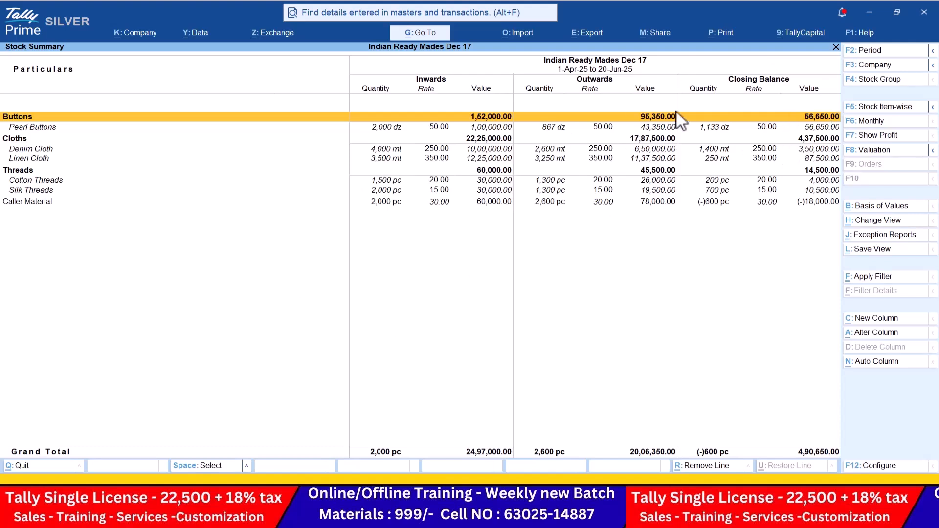
# Step: Open the company Dashboard showing Nett Profit 11,23,650.00 Cr and Closing Stock 4,90,650
pyautogui.press('Down')
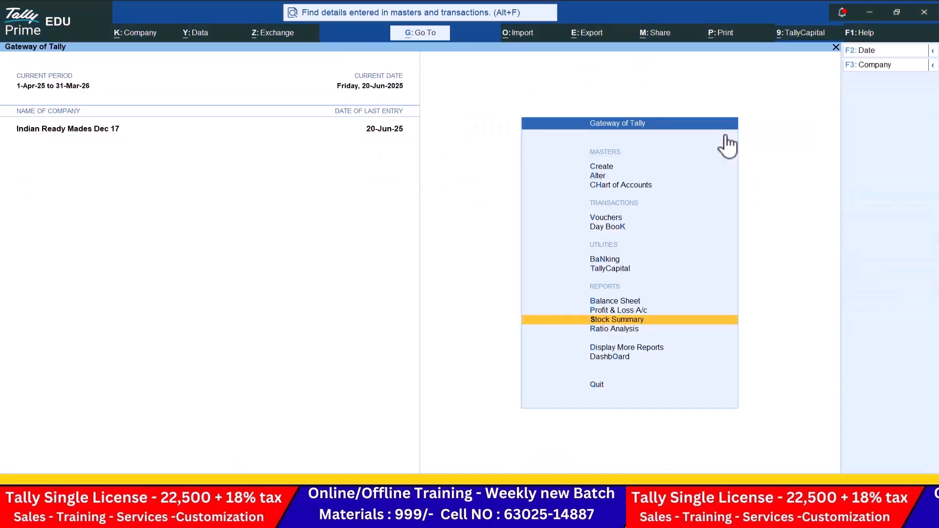
pyautogui.press('Down')
pyautogui.press('Down')
pyautogui.press('Down')
pyautogui.press('Return')
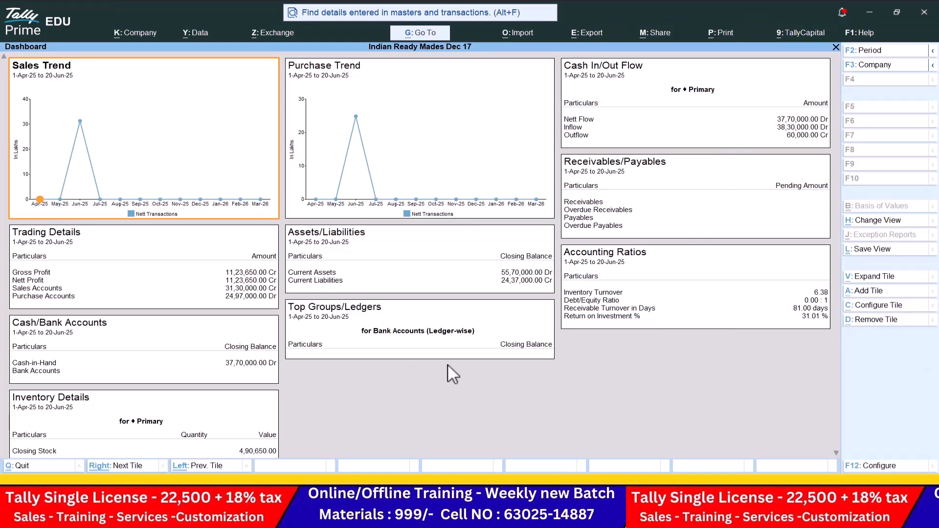
# Step: Leave the Dashboard and review the detailed Trial Balance, balanced at 80,67,000.00, from Display More Reports
pyautogui.press('Escape')
pyautogui.press('Up')
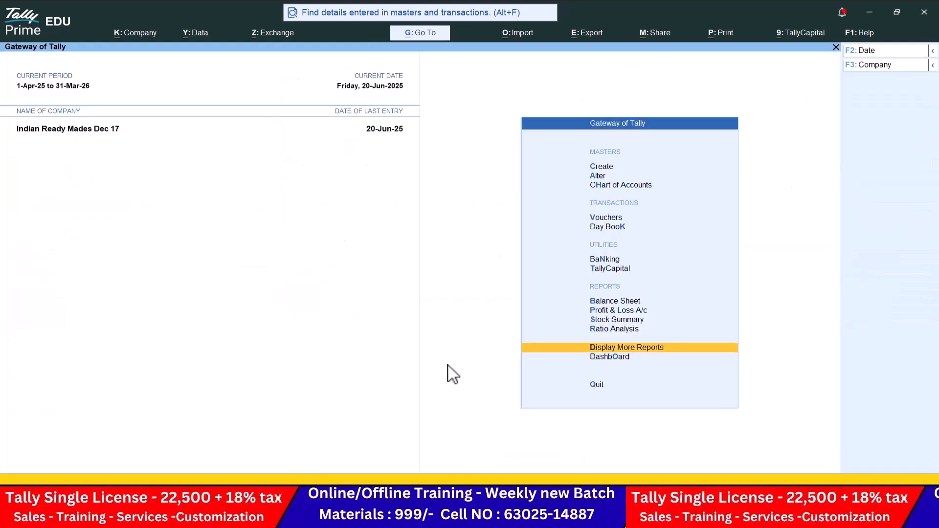
pyautogui.press('Return')
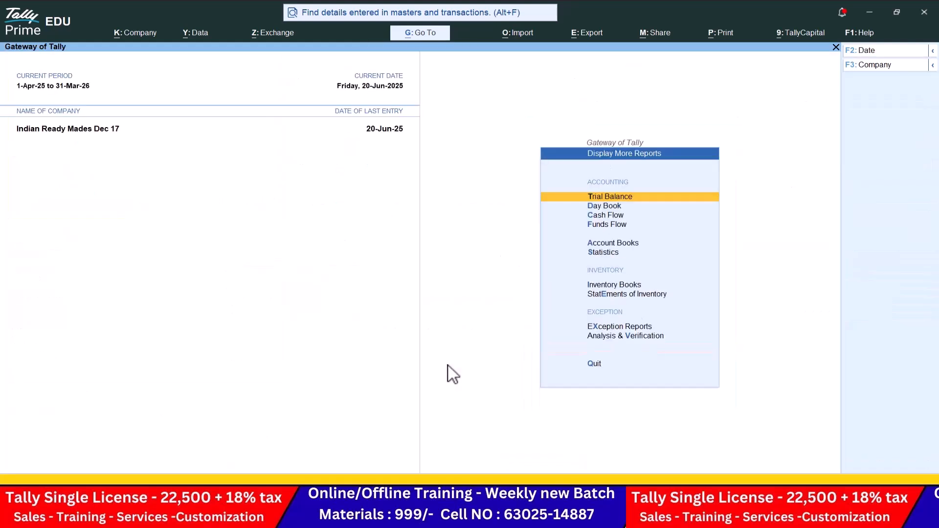
pyautogui.press('Return')
pyautogui.hotkey('alt', 'F5')
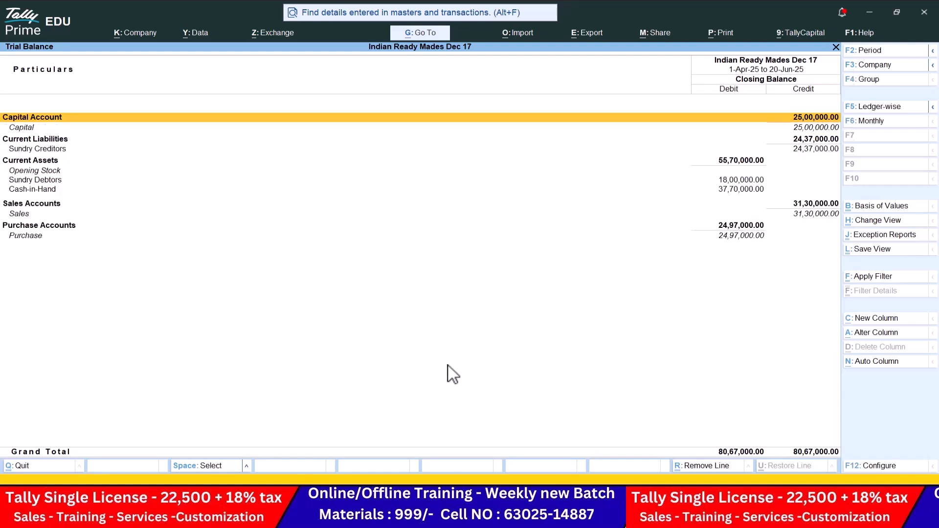
pyautogui.press('Escape')
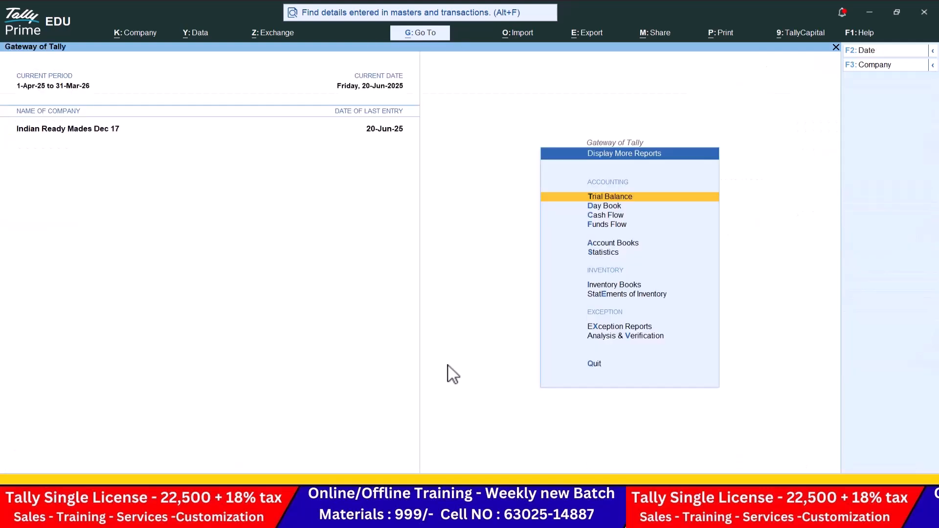
# Step: Review the Cash/Bank Book summary, Purchase Register and Sales Register under Account Books
pyautogui.press('Down')
pyautogui.press('Down')
pyautogui.press('Down')
pyautogui.press('Down')
pyautogui.press('Return')
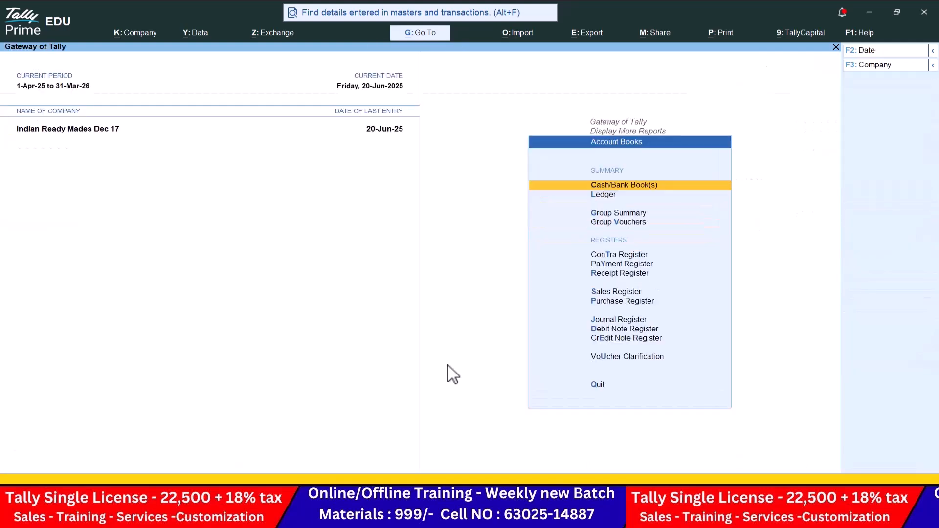
pyautogui.press('Return')
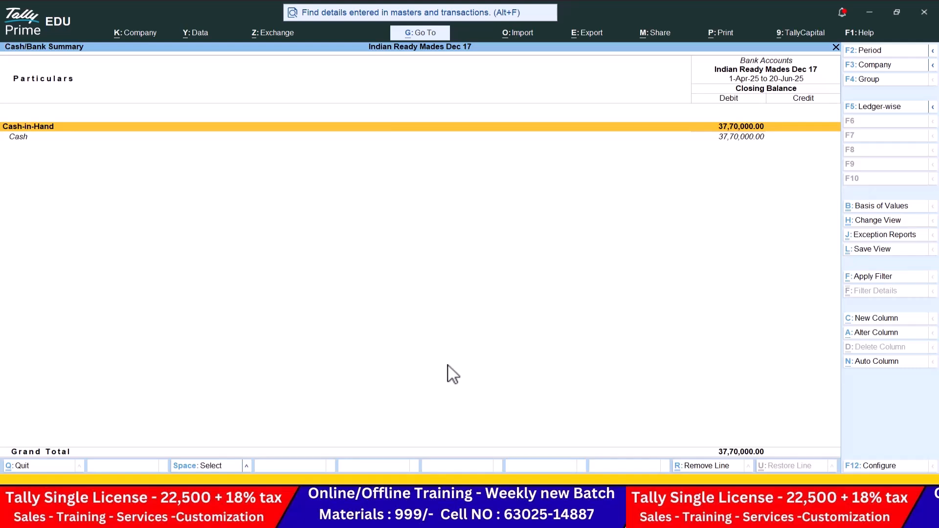
pyautogui.press('Escape')
pyautogui.press('Down')
pyautogui.press('Down')
pyautogui.press('Down')
pyautogui.press('Down')
pyautogui.press('Down')
pyautogui.press('Down')
pyautogui.press('Down')
pyautogui.press('Down')
pyautogui.press('Return')
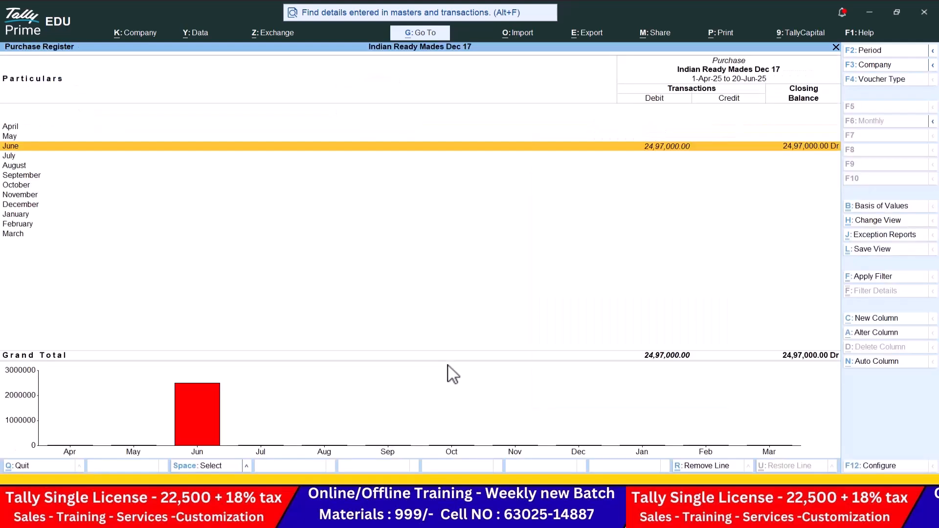
pyautogui.press('Escape')
pyautogui.press('Up')
pyautogui.press('Return')
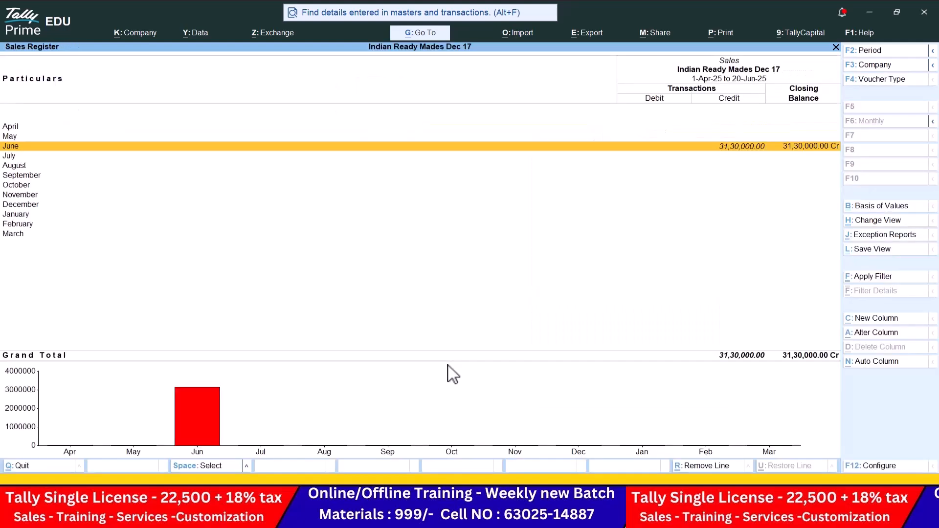
pyautogui.press('Escape')
# Step: Review the Receipt, Payment and Contra Registers, then return to Display More Reports
pyautogui.press('Up')
pyautogui.press('Return')
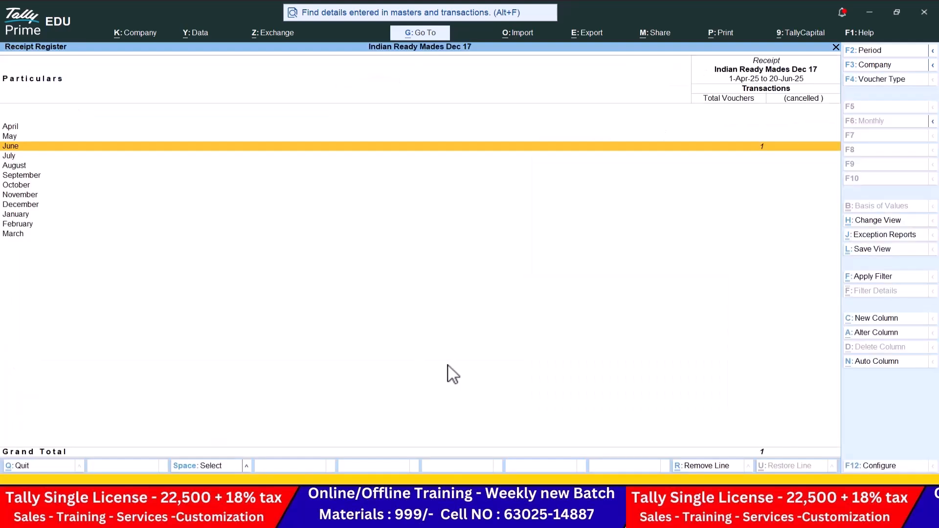
pyautogui.press('Escape')
pyautogui.press('Up')
pyautogui.press('Return')
pyautogui.press('Escape')
pyautogui.press('Up')
pyautogui.press('Return')
pyautogui.press('Escape')
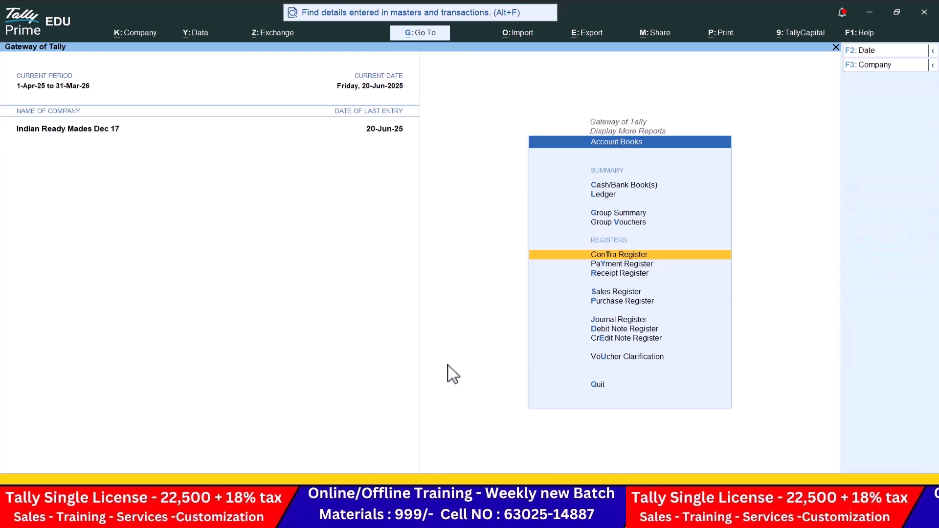
pyautogui.press('Escape')
# Step: Check the Statistics report: 9 vouchers, 11 ledgers, 9 stock items, then move to Inventory Books
pyautogui.press('Down')
pyautogui.press('Return')
pyautogui.press('Down')
pyautogui.press('Down')
pyautogui.press('Down')
pyautogui.press('Down')
pyautogui.press('Down')
pyautogui.press('Down')
pyautogui.press('Down')
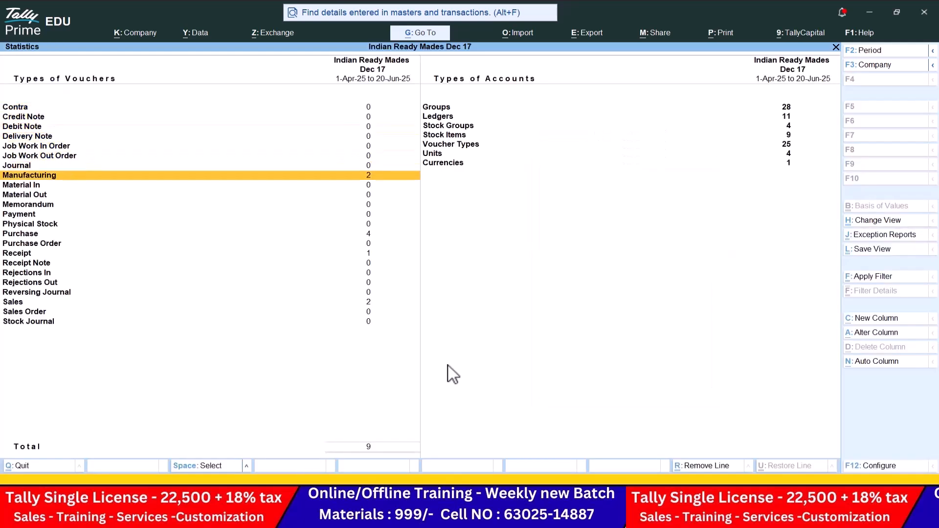
pyautogui.press('Down')
pyautogui.press('Down')
pyautogui.press('Down')
pyautogui.press('Down')
pyautogui.press('Down')
pyautogui.press('Down')
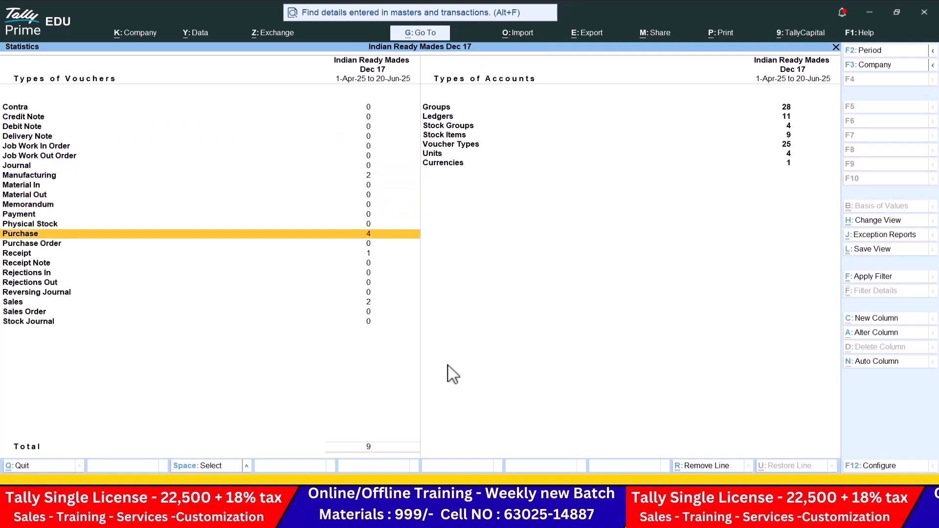
pyautogui.press('Down')
pyautogui.press('Down')
pyautogui.press('Down')
pyautogui.press('Down')
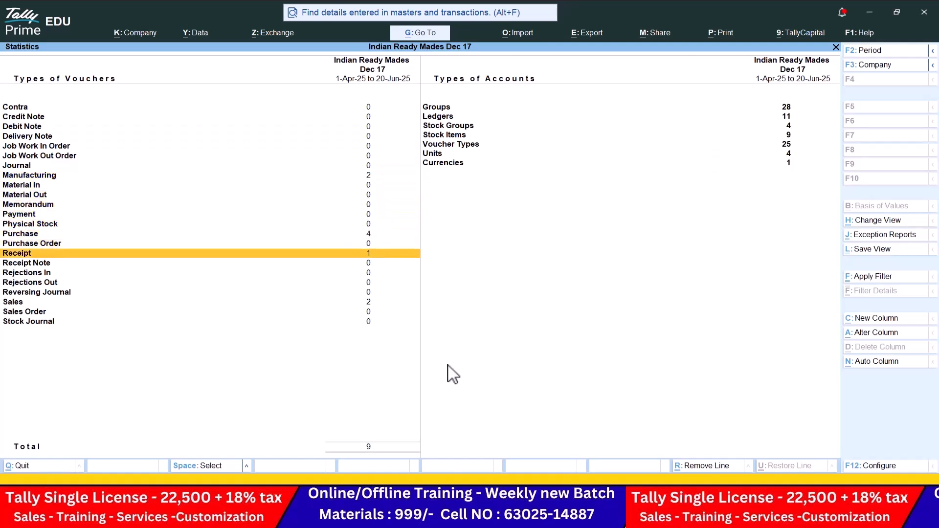
pyautogui.press('Down')
pyautogui.press('Down')
pyautogui.press('Down')
pyautogui.press('Right')
pyautogui.press('Up')
pyautogui.press('Up')
pyautogui.press('Up')
pyautogui.press('Up')
pyautogui.press('Up')
pyautogui.press('Up')
pyautogui.press('Down')
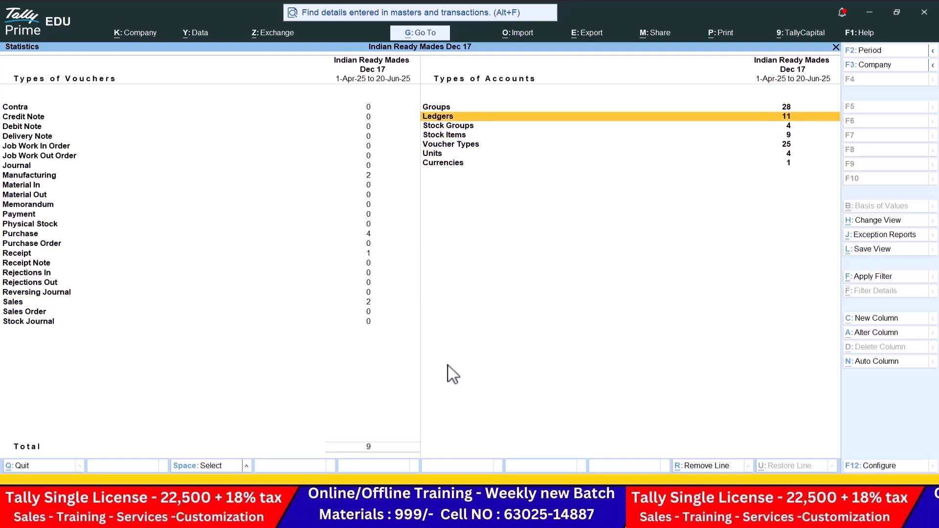
pyautogui.press('Down')
pyautogui.press('Down')
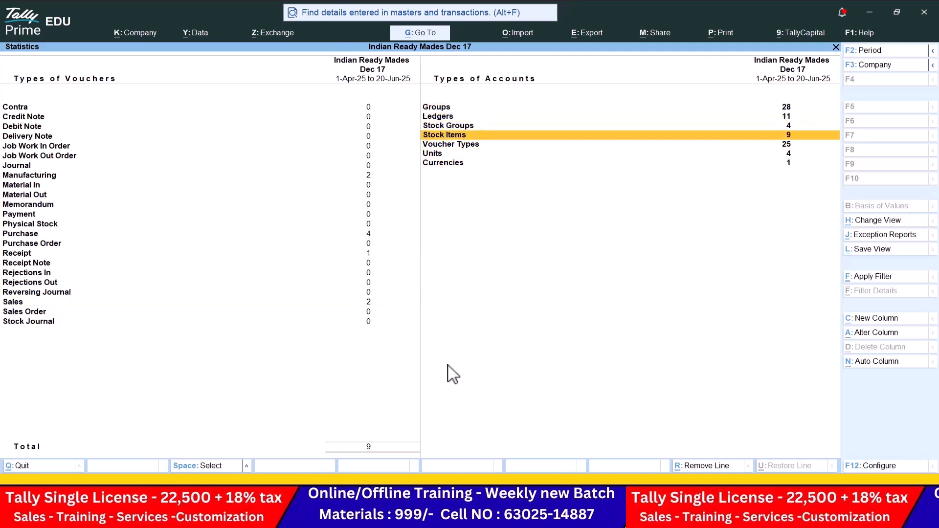
pyautogui.press('Down')
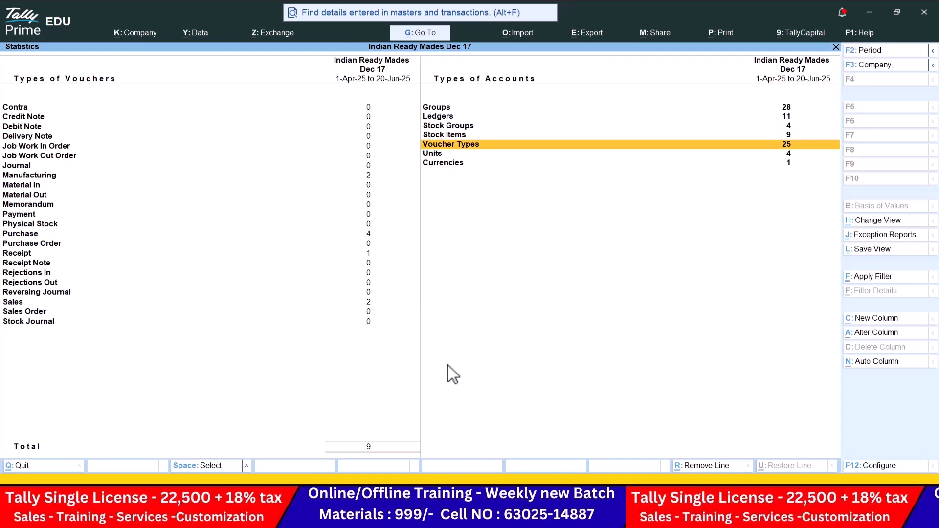
pyautogui.press('Down')
pyautogui.press('Down')
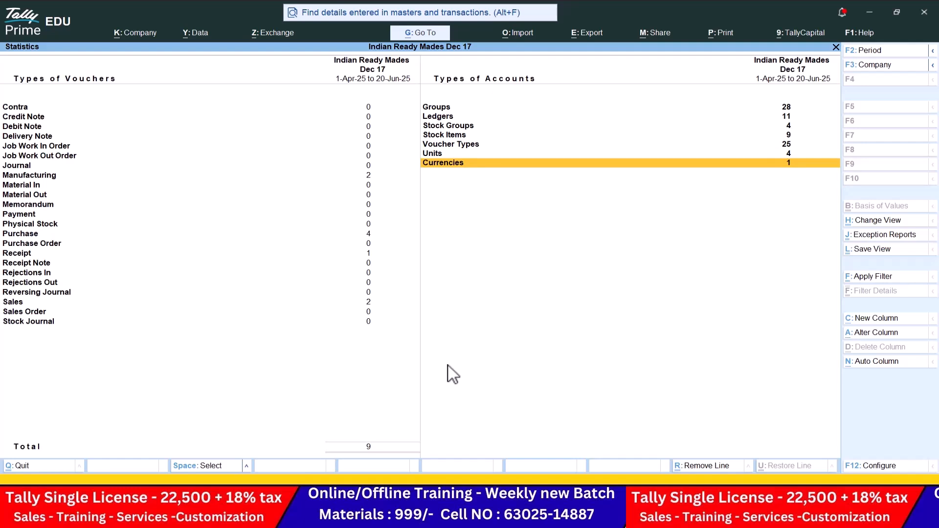
pyautogui.press('Escape')
pyautogui.press('Down')
# Step: View the Stock Item monthly summaries for Denim Cloth and Full Shirts
pyautogui.press('Return')
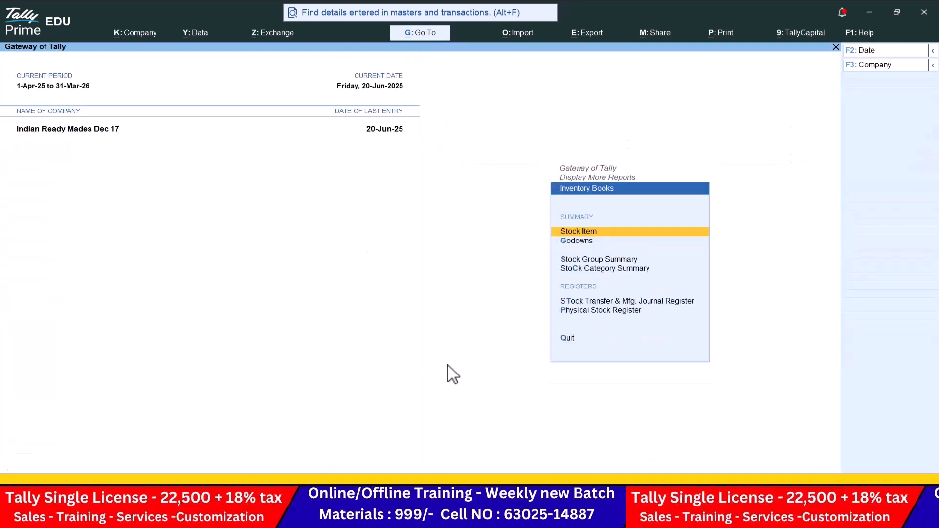
pyautogui.press('Return')
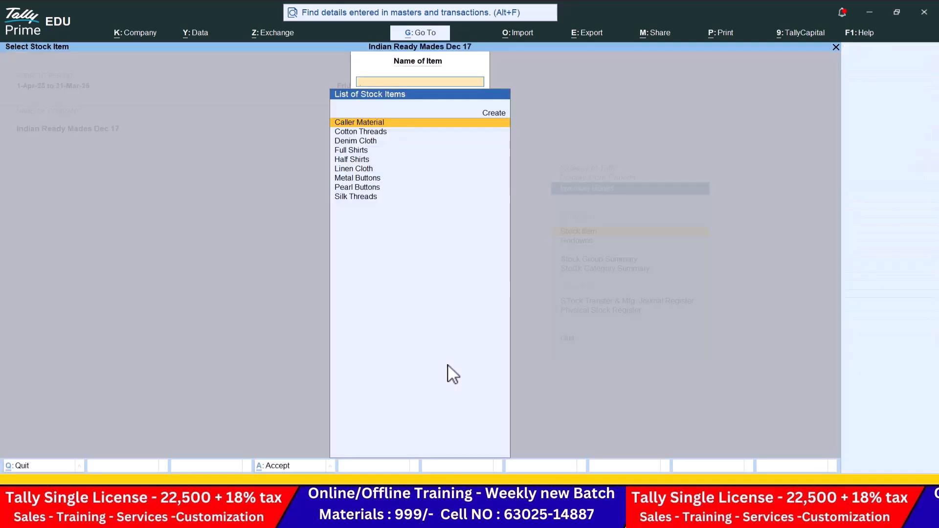
pyautogui.press('Down')
pyautogui.press('Down')
pyautogui.press('Return')
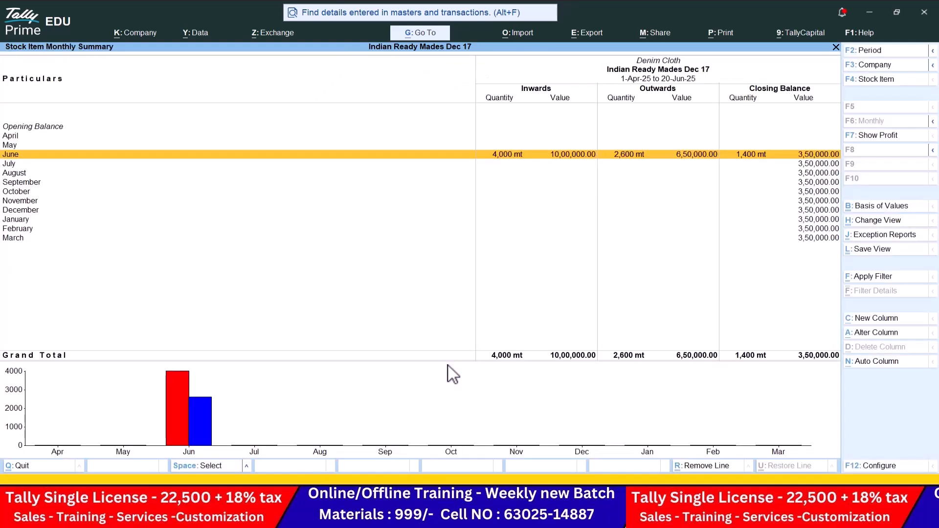
pyautogui.click(876, 81)
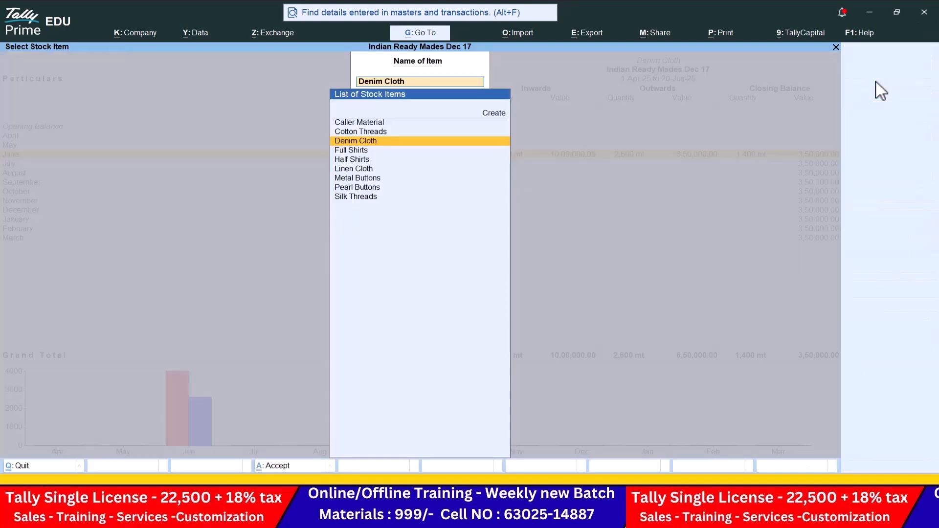
pyautogui.press('Down')
pyautogui.press('Return')
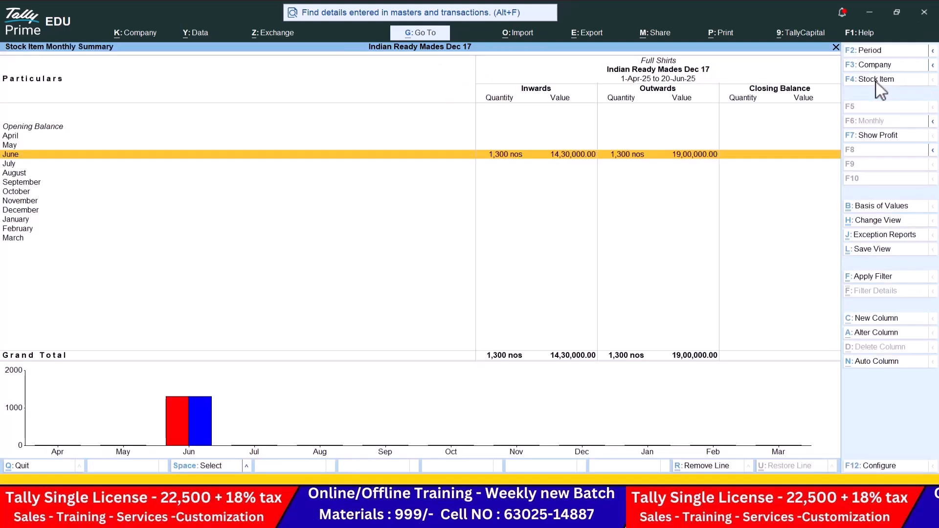
# Step: View Half Shirts and Linen Cloth (250 mt closing) summaries, then open Statements of Inventory
pyautogui.click(876, 81)
pyautogui.press('Down')
pyautogui.press('Return')
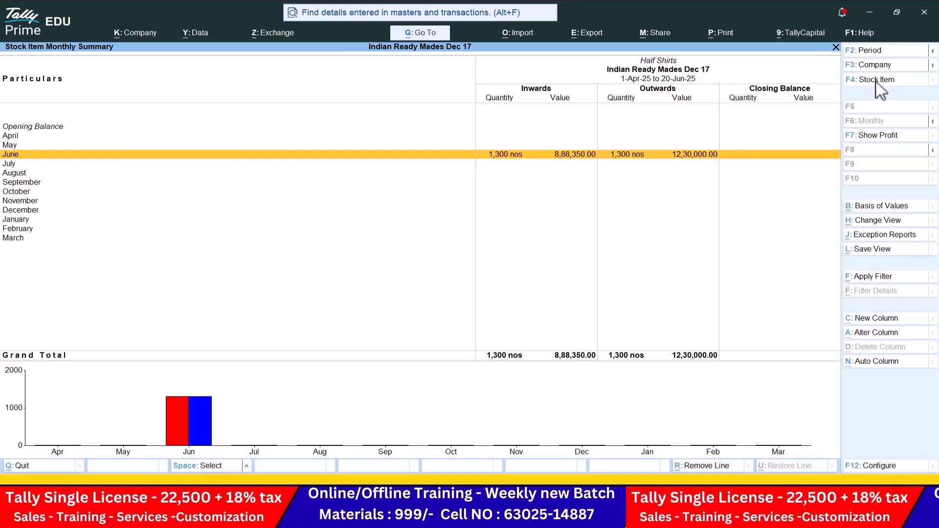
pyautogui.click(875, 81)
pyautogui.press('Down')
pyautogui.press('Return')
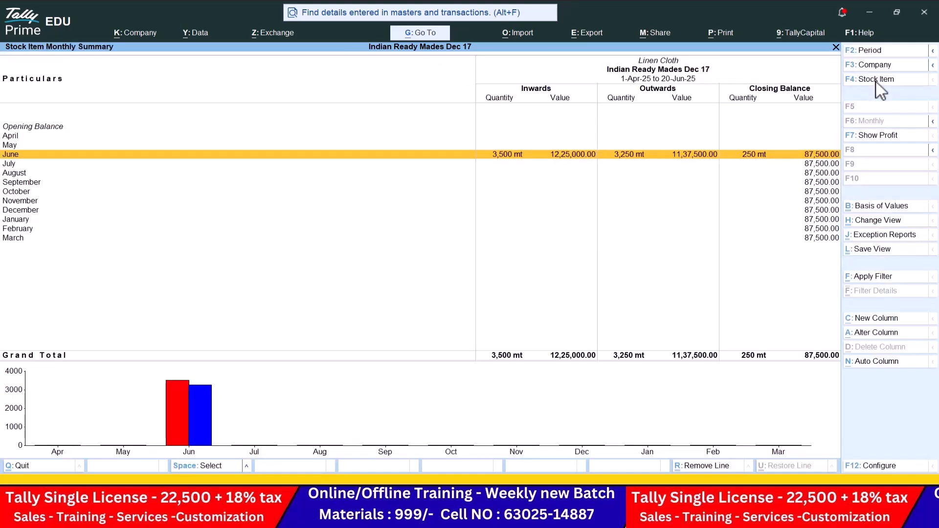
pyautogui.click(876, 81)
pyautogui.press('Escape')
pyautogui.press('Escape')
pyautogui.press('Escape')
pyautogui.press('Escape')
pyautogui.press('Down')
pyautogui.press('Return')
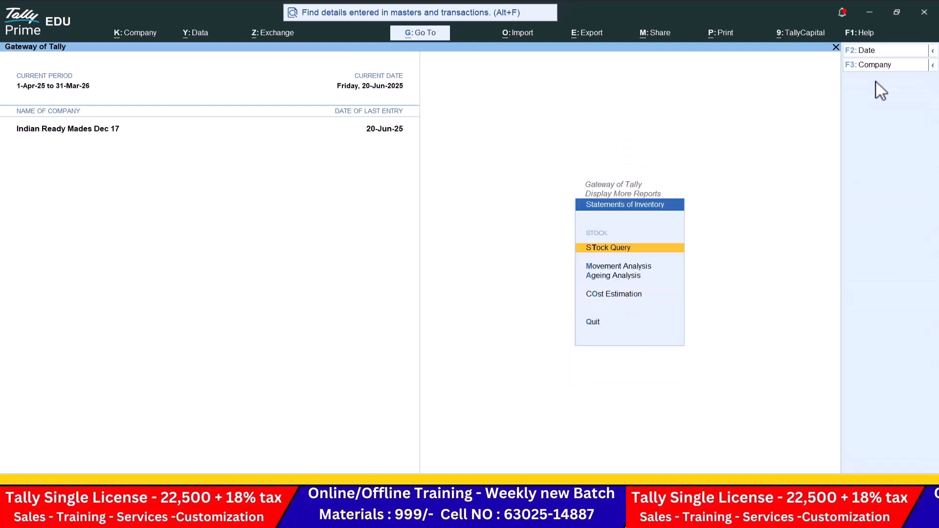
# Step: Run a Stock Query for the Half Shirts stock item
pyautogui.press('Return')
pyautogui.press('Down')
pyautogui.press('Up')
pyautogui.press('Down')
pyautogui.press('Down')
pyautogui.press('Down')
pyautogui.press('Down')
pyautogui.press('Down')
pyautogui.press('Down')
pyautogui.press('Up')
pyautogui.press('Up')
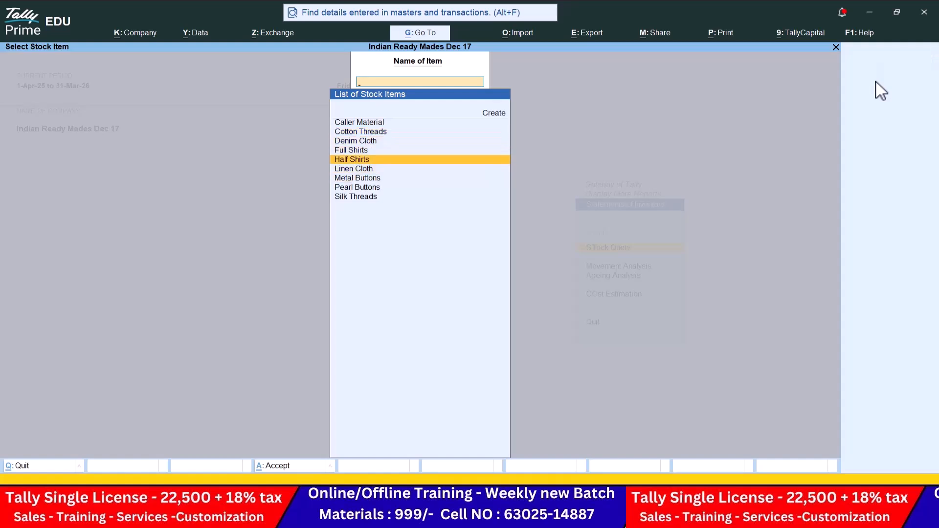
pyautogui.press('Return')
# Step: Check the Stock Query for Linen Cloth, Metal Buttons and Pearl Buttons in turn
pyautogui.press('F4')
pyautogui.press('Down')
pyautogui.press('Return')
pyautogui.press('F4')
pyautogui.press('Down')
pyautogui.press('Return')
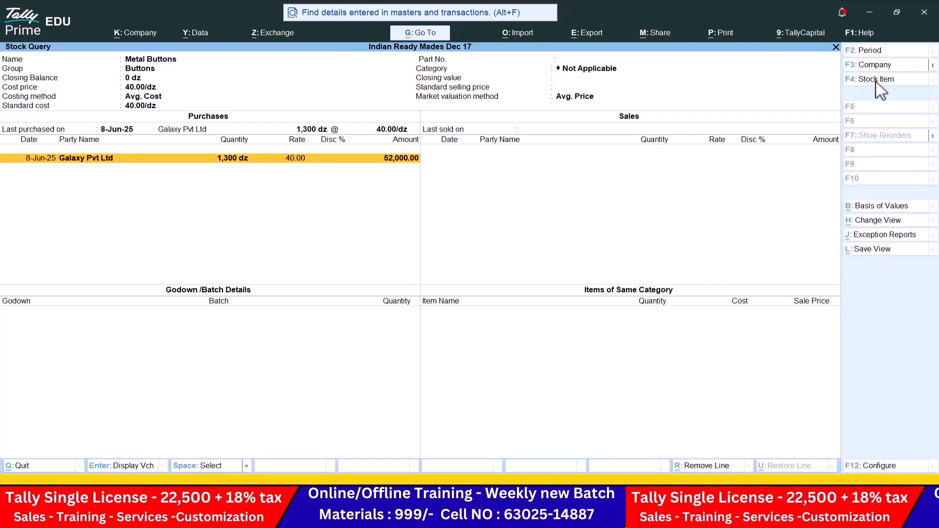
pyautogui.press('F4')
pyautogui.press('Down')
pyautogui.press('Return')
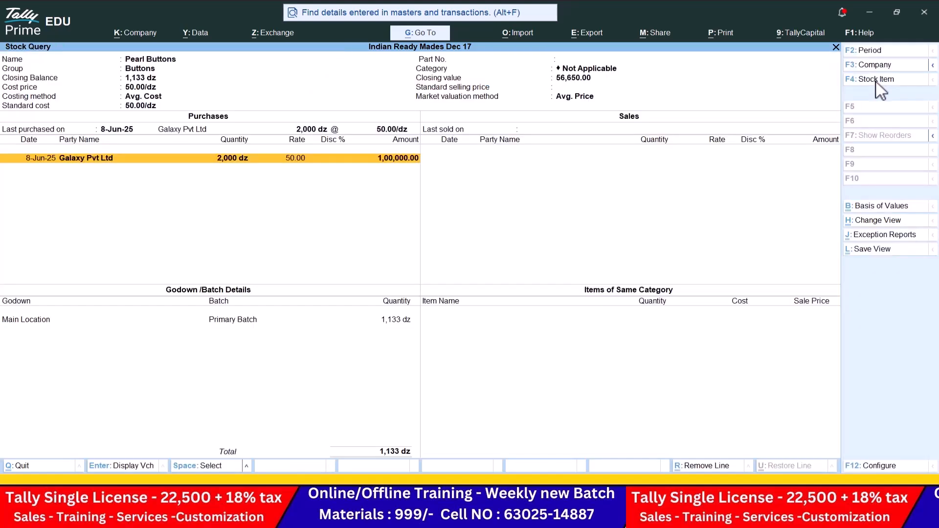
# Step: Back out to the Gateway of Tally, quit, and choose Continue In Educational Mode
pyautogui.press('Escape')
pyautogui.press('Escape')
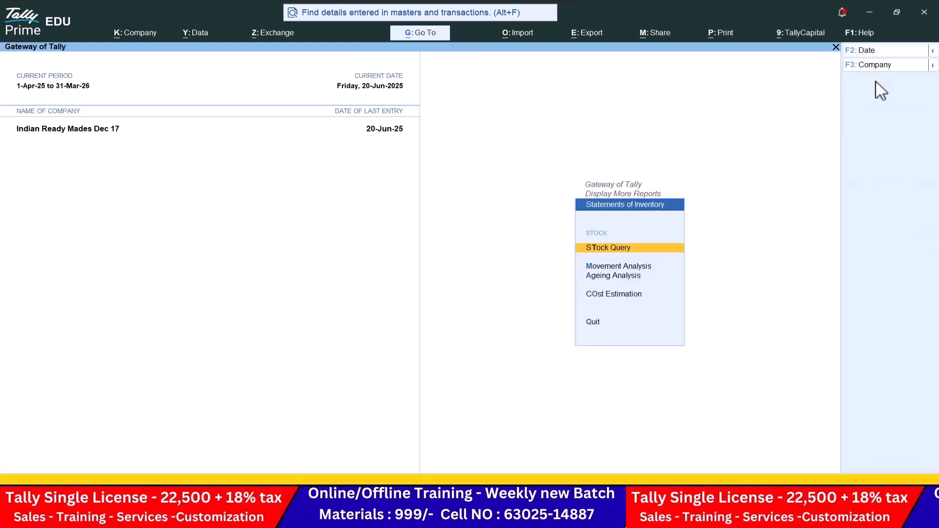
pyautogui.press('Escape')
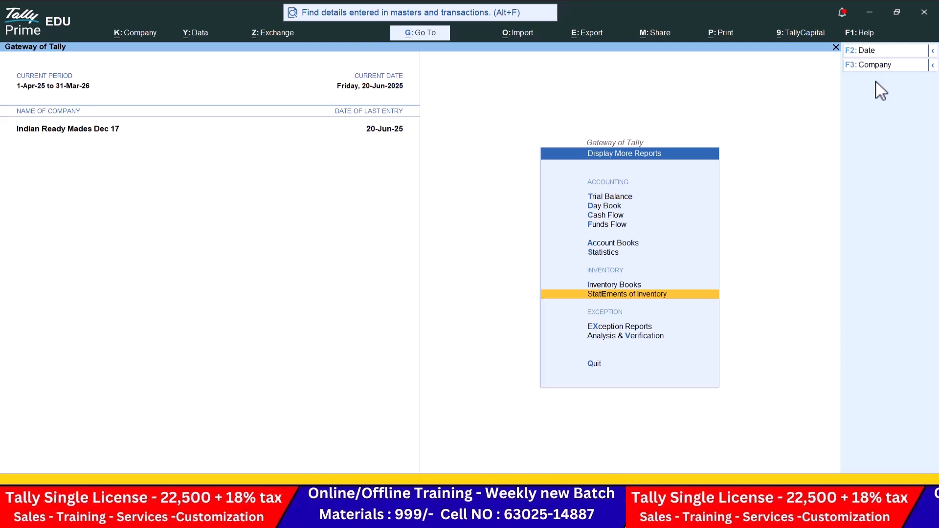
pyautogui.press('Escape')
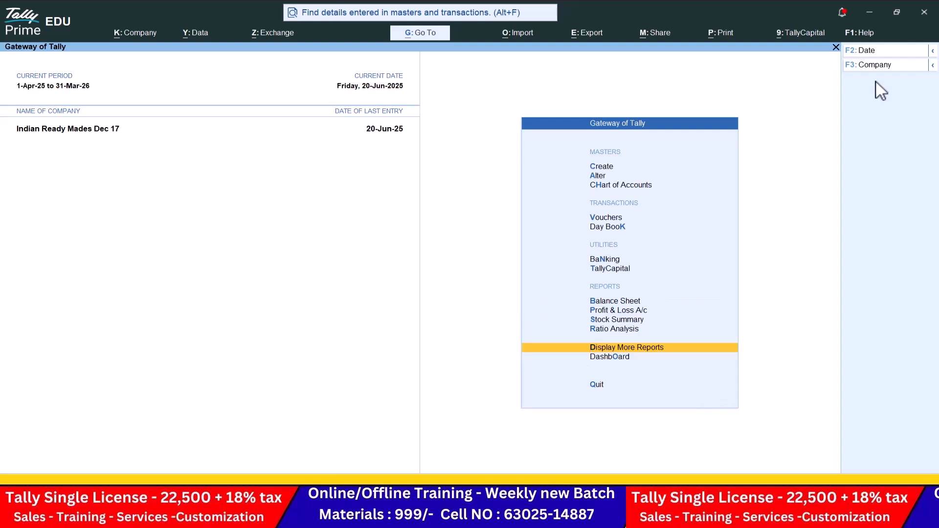
pyautogui.press('Escape')
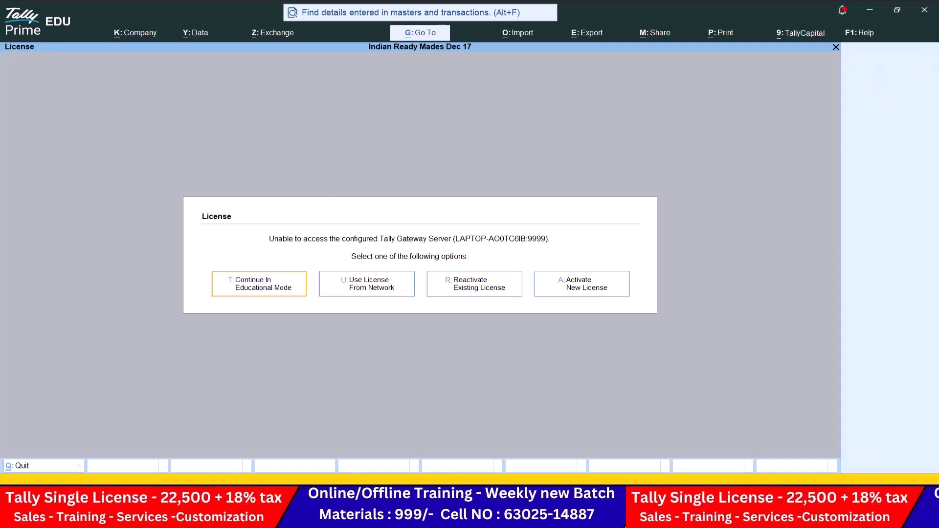
pyautogui.click(295, 295)
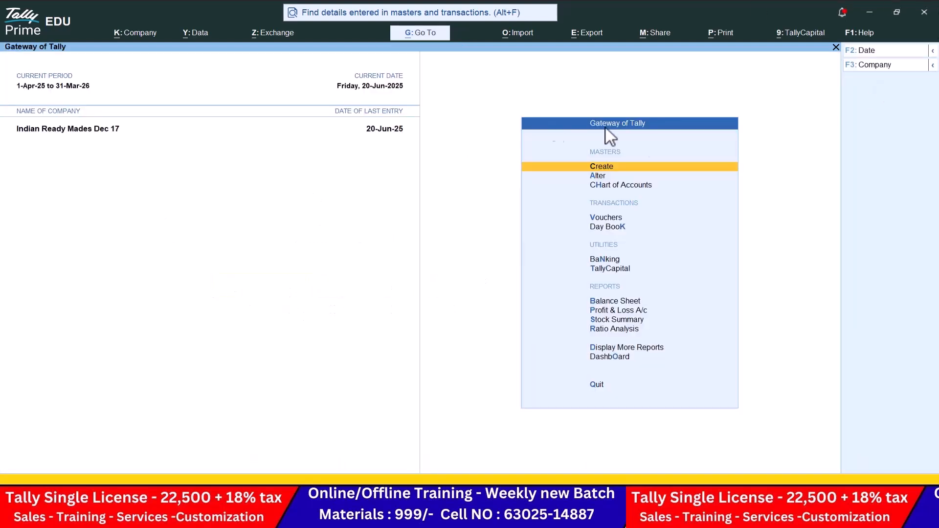
# Step: In the Teams meeting, send a join request to all nine chat members, then return to Tally Prime
pyautogui.hotkey('alt', 'Tab')
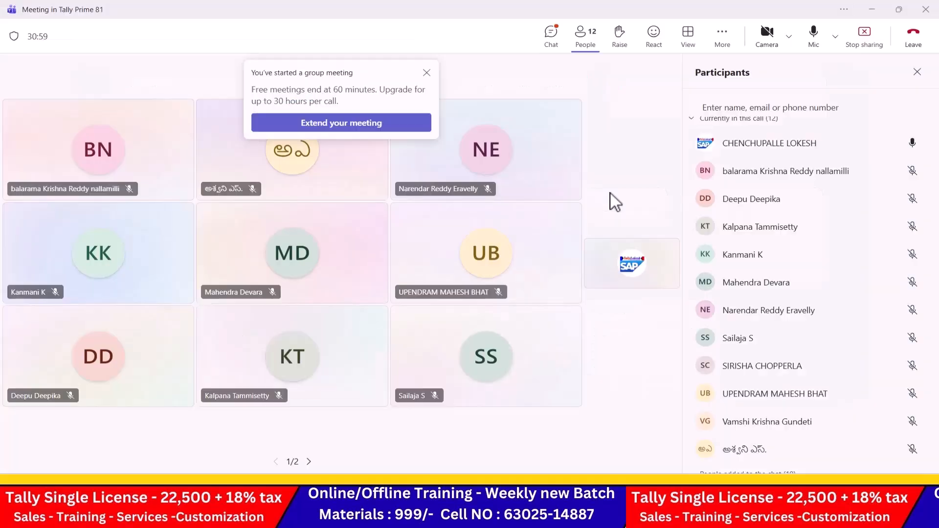
pyautogui.scroll(-5, 874, 257)
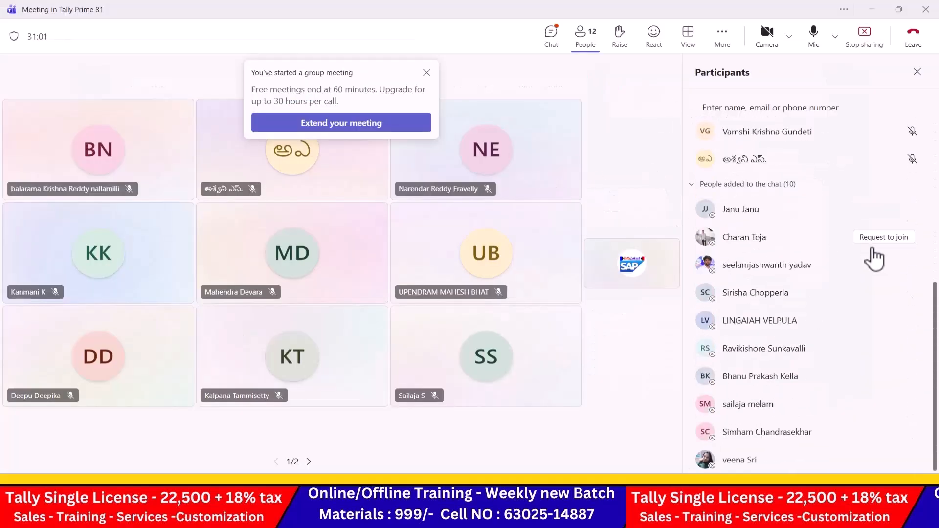
pyautogui.click(888, 238)
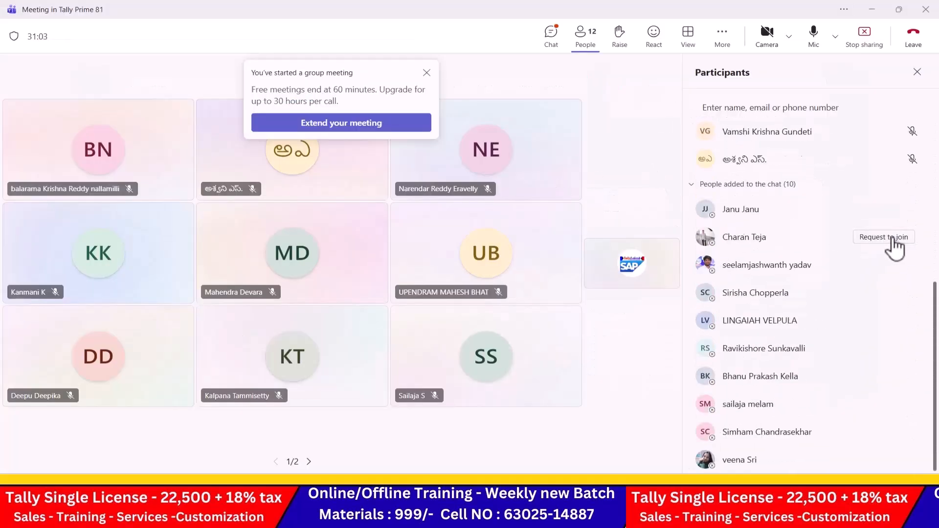
pyautogui.click(893, 265)
pyautogui.click(888, 293)
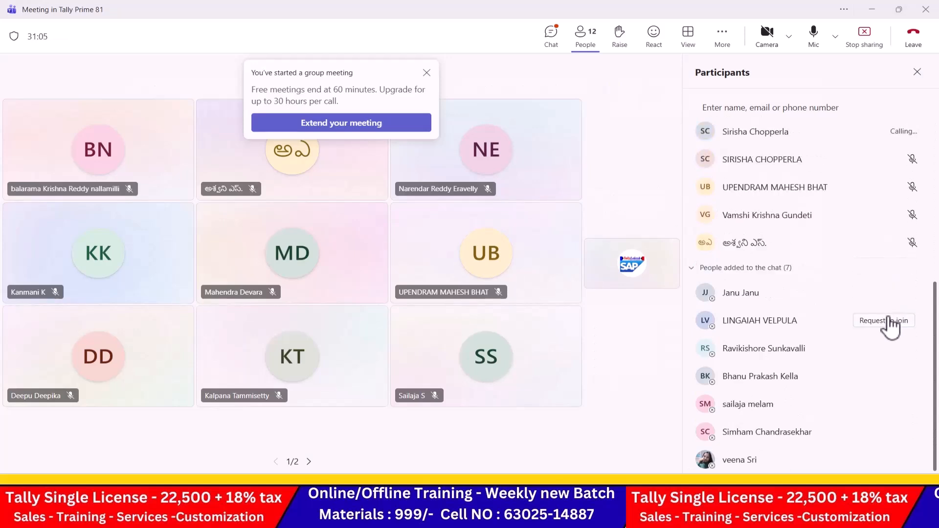
pyautogui.click(890, 321)
pyautogui.click(888, 349)
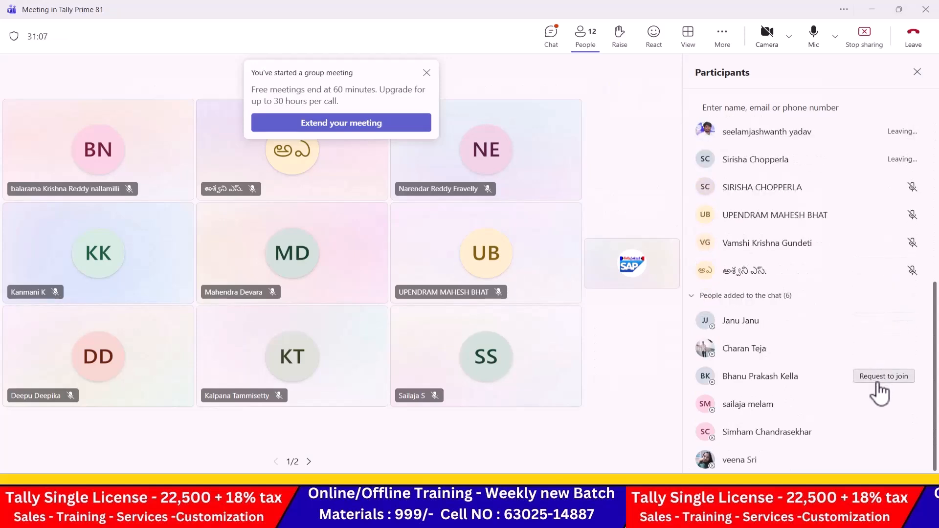
pyautogui.click(880, 377)
pyautogui.click(879, 403)
pyautogui.click(877, 431)
pyautogui.click(877, 461)
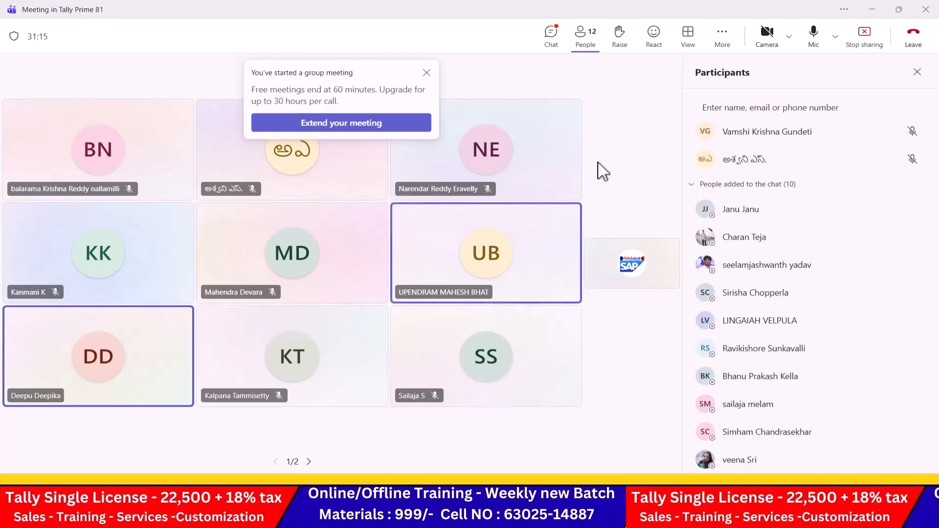
pyautogui.hotkey('alt', 'Tab')
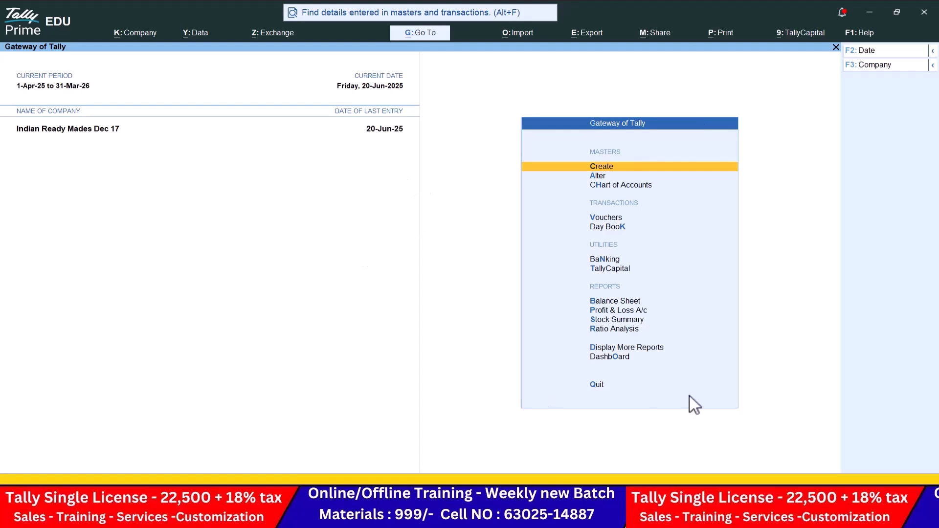
pyautogui.hotkey('alt', 'Tab')
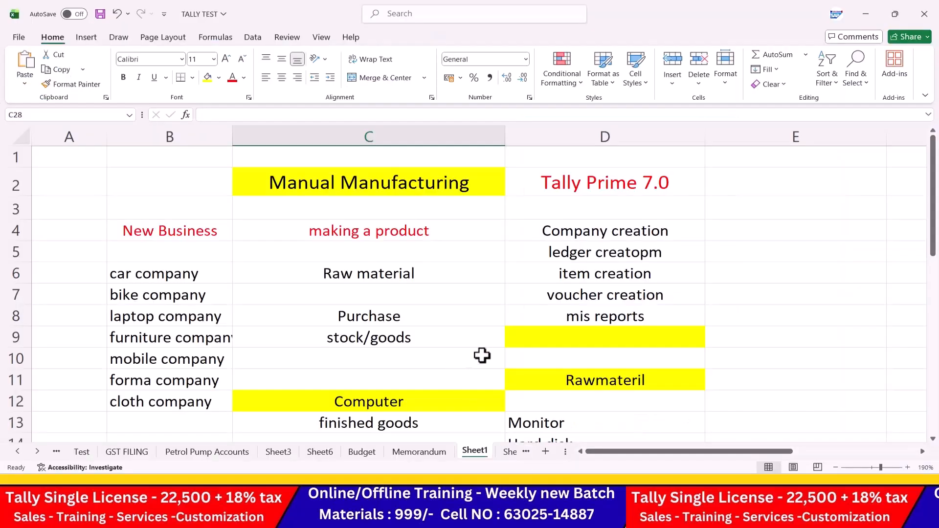
pyautogui.click(474, 358)
pyautogui.scroll(-2, 391, 300)
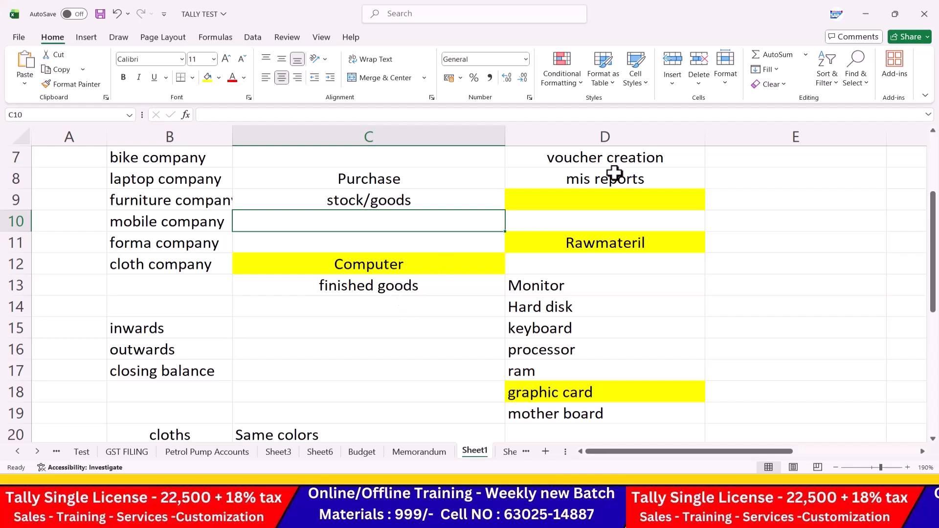
pyautogui.click(498, 320)
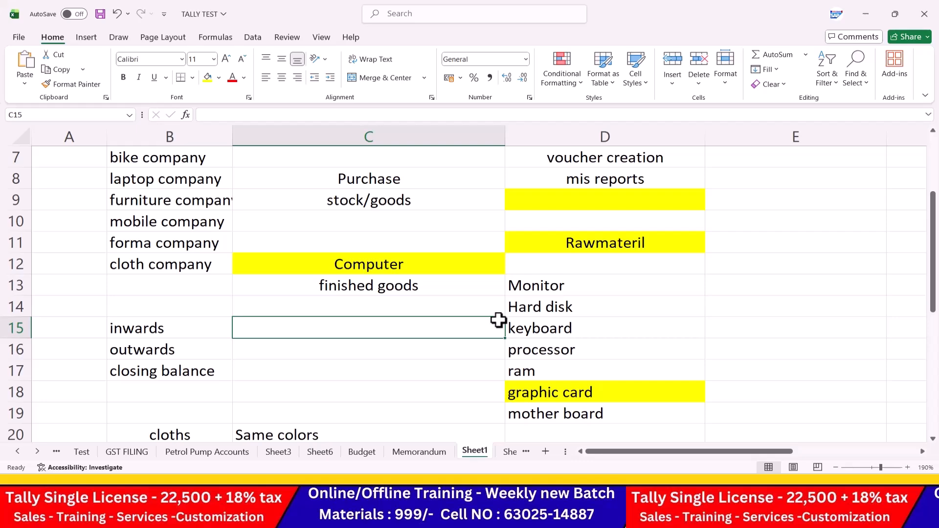
pyautogui.hotkey('alt', 'Tab')
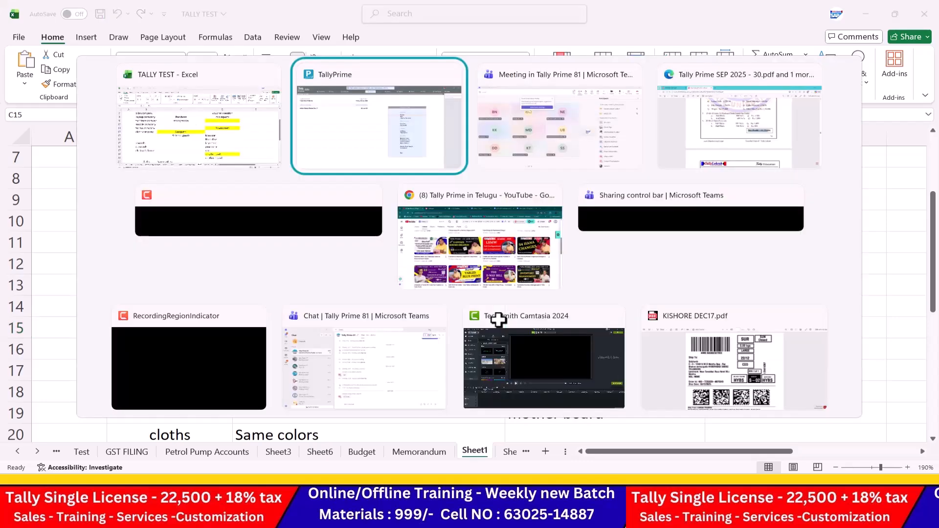
pyautogui.press('Tab')
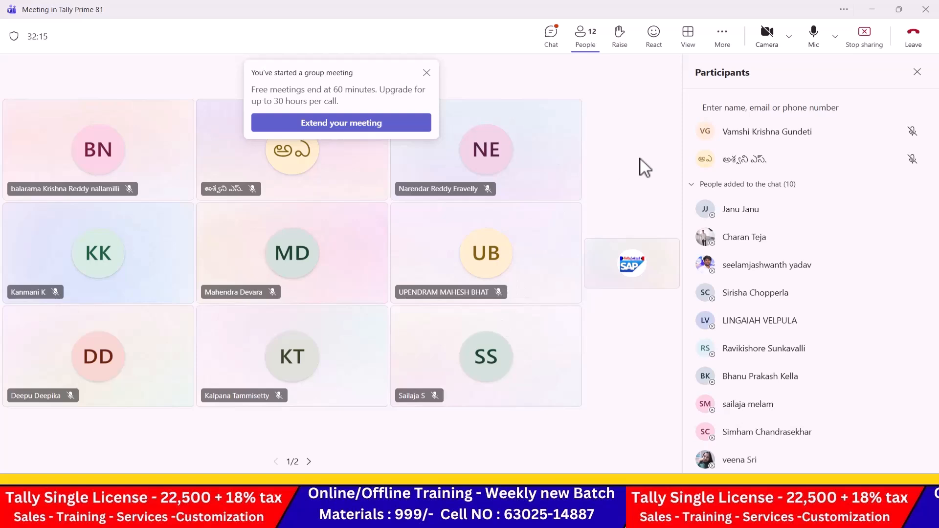
pyautogui.hotkey('alt', 'Tab')
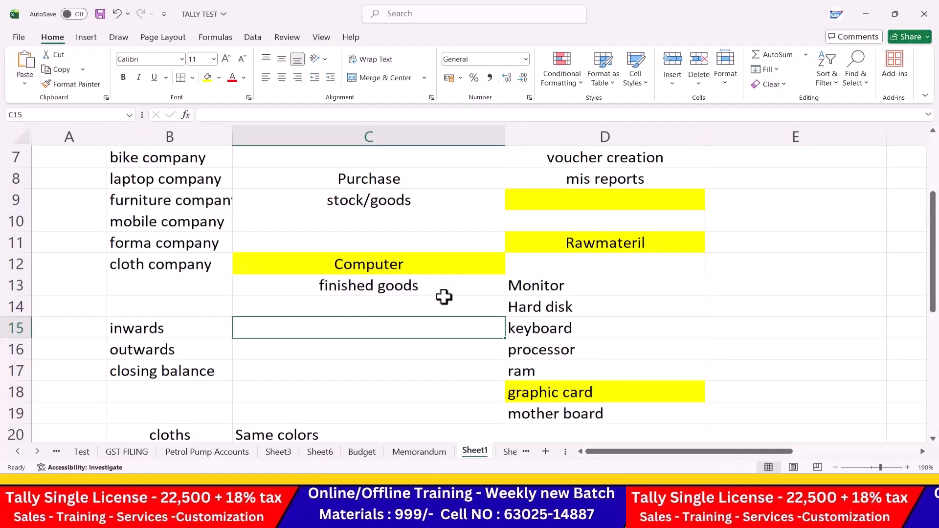
pyautogui.scroll(-4, 444, 298)
pyautogui.scroll(-3, 382, 298)
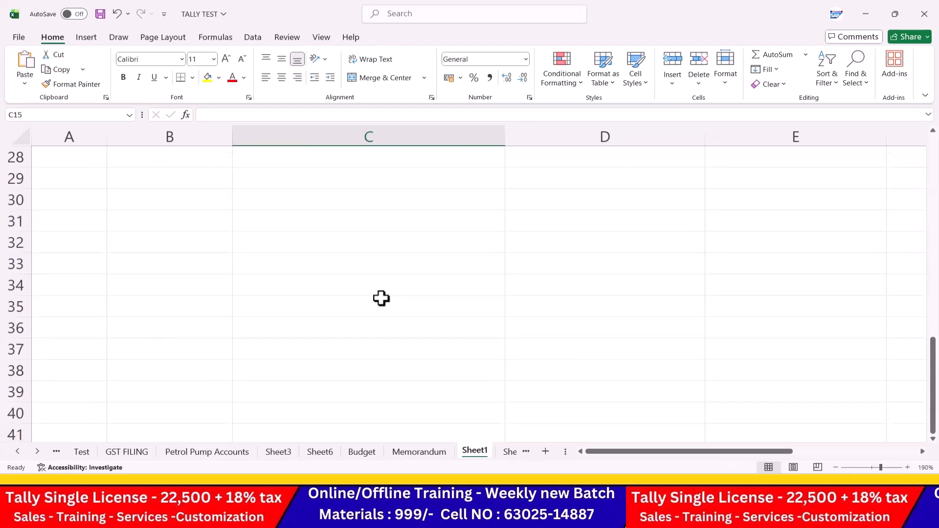
# Step: Add a centred 'Technical Point' heading in C31 with yellow fill and size 16, and save
pyautogui.click(385, 234)
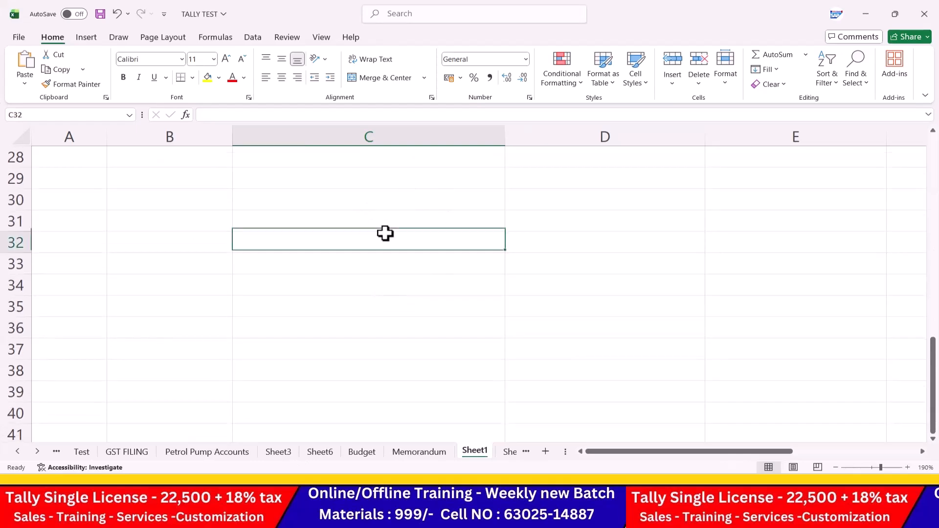
pyautogui.click(354, 223)
pyautogui.write('Te')
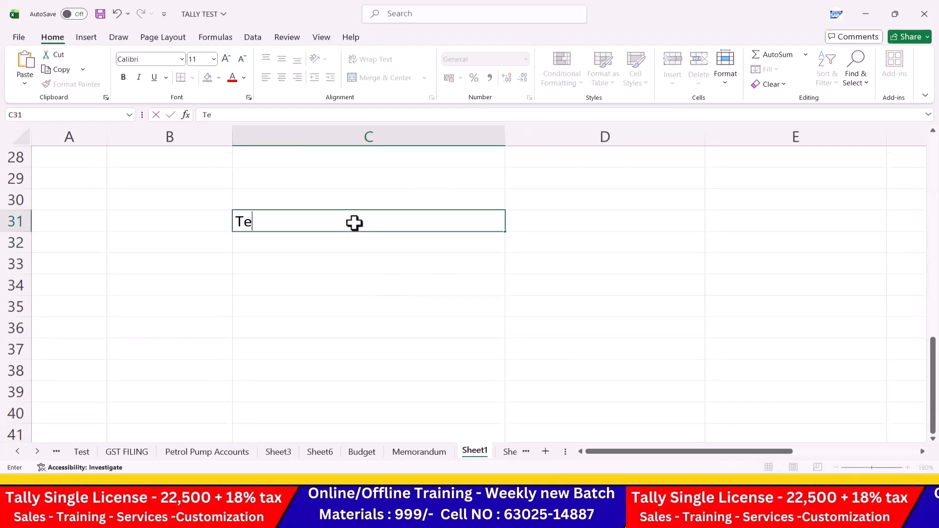
pyautogui.write('chnical Point')
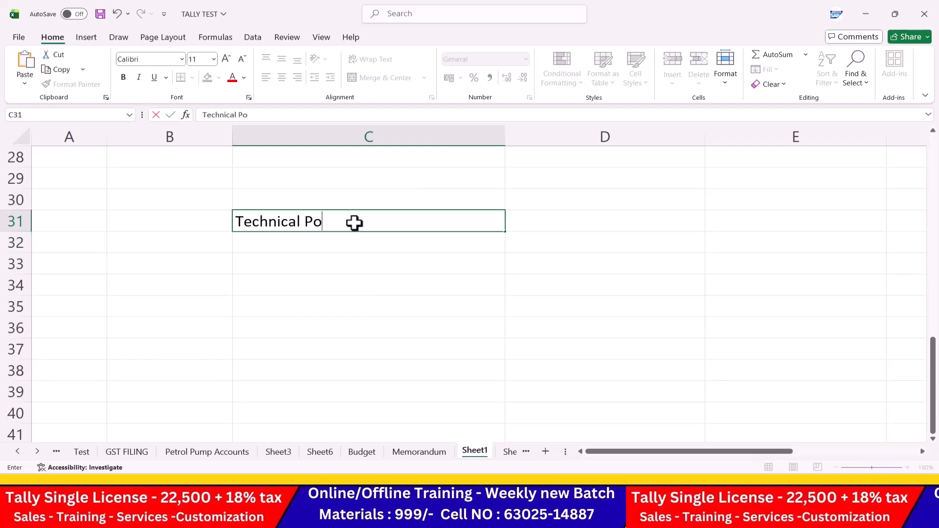
pyautogui.press('Return')
pyautogui.press('Return')
pyautogui.click(367, 221)
pyautogui.click(282, 79)
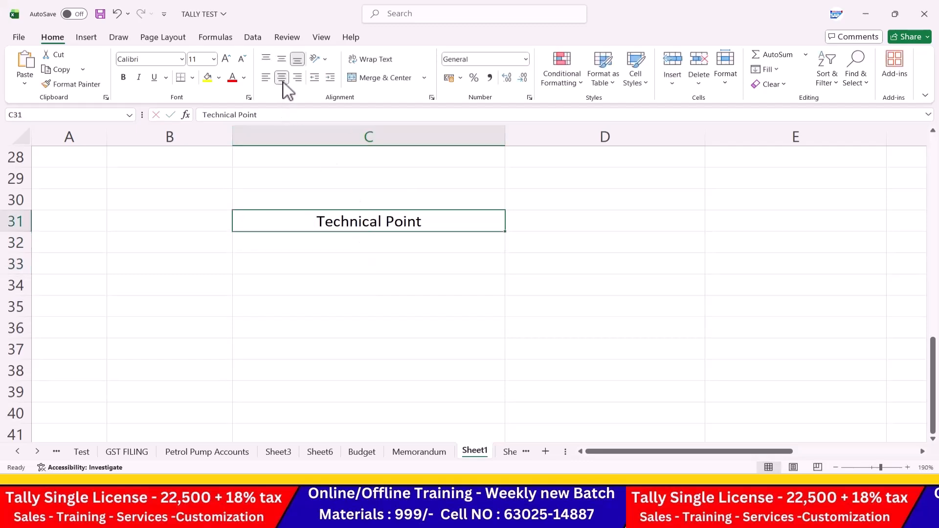
pyautogui.click(208, 77)
pyautogui.click(226, 59)
pyautogui.click(225, 58)
pyautogui.click(225, 59)
pyautogui.click(341, 318)
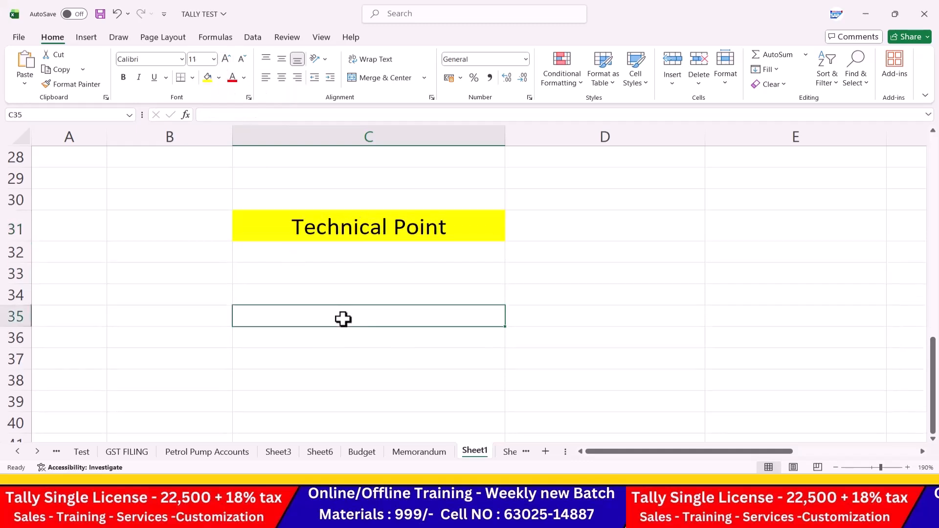
pyautogui.hotkey('ctrl', 's')
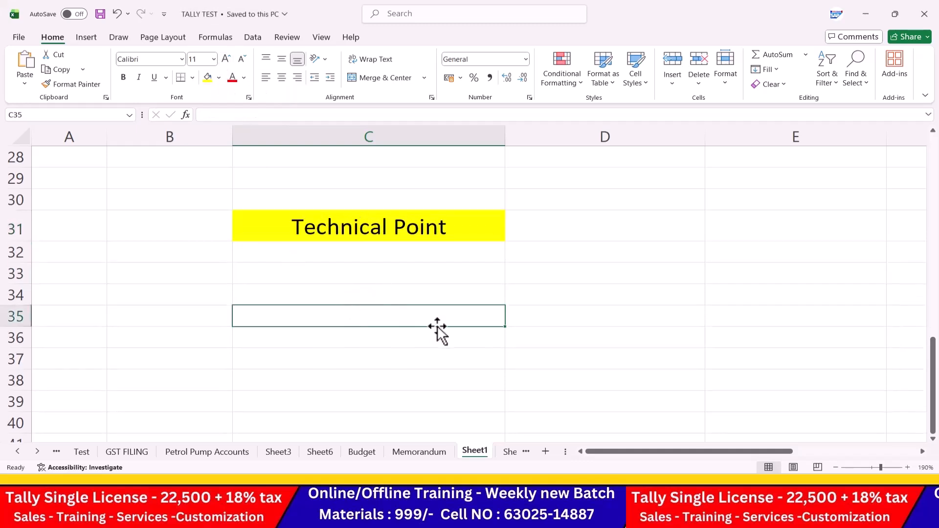
# Step: Enter 1 Balancesheet and 2 Profit and Loss in rows 33–34 of columns B:C
pyautogui.click(218, 277)
pyautogui.write('1')
pyautogui.press('Tab')
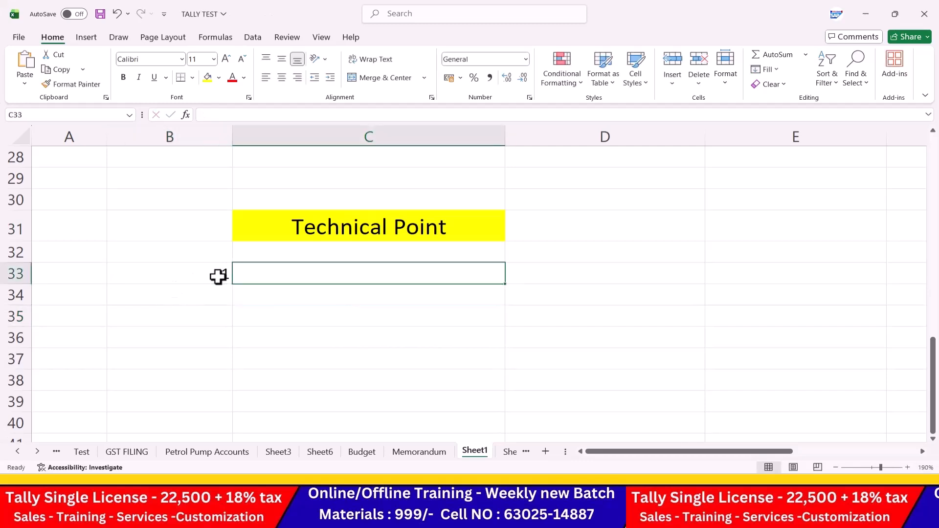
pyautogui.write('Balan')
pyautogui.write('cesheet')
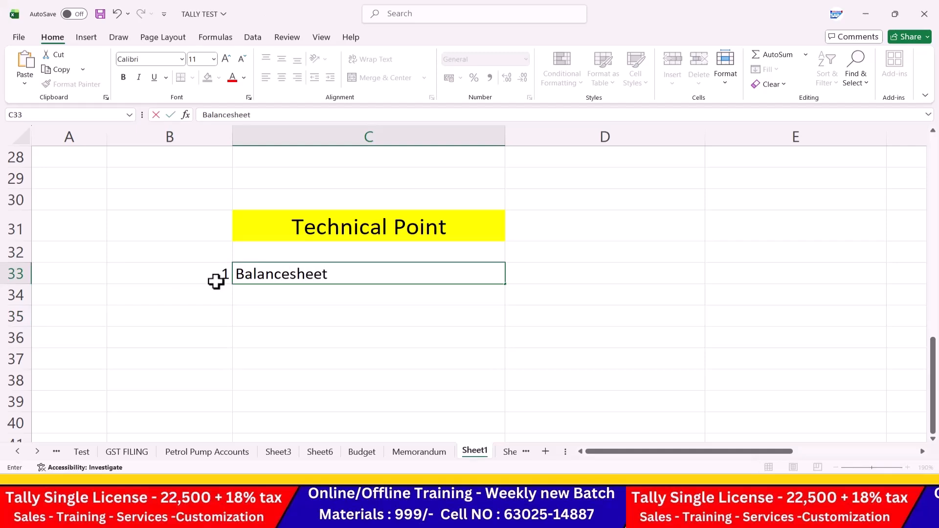
pyautogui.press('Return')
pyautogui.press('Left')
pyautogui.write('2')
pyautogui.press('Tab')
pyautogui.write('P')
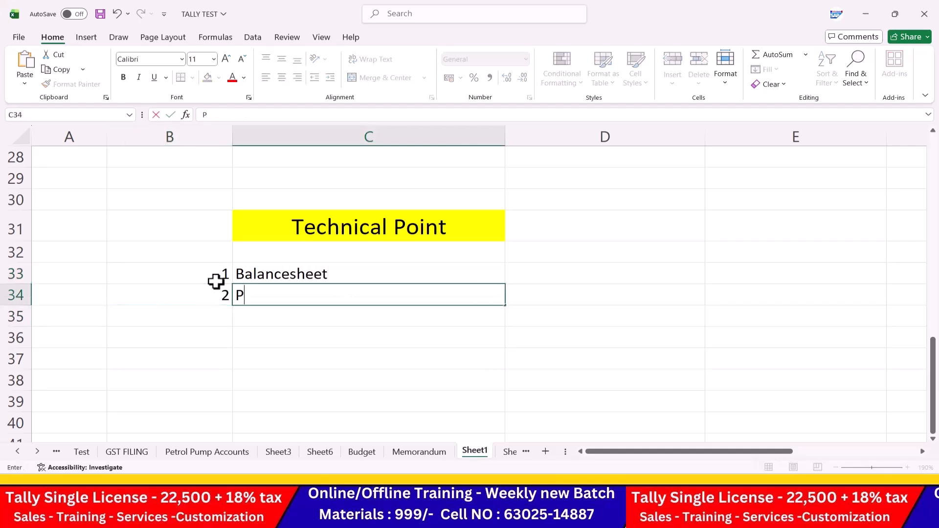
pyautogui.write('rofit and al')
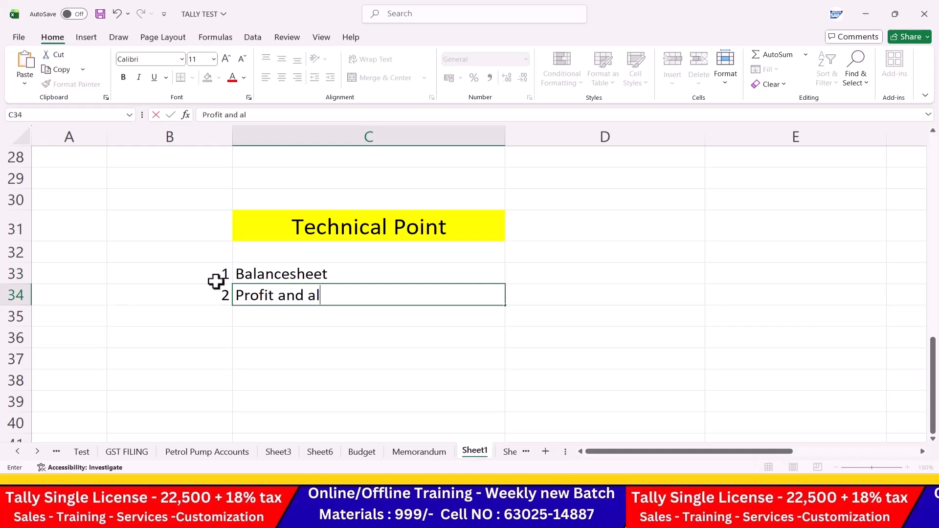
pyautogui.press('BackSpace')
pyautogui.press('BackSpace')
pyautogui.write('Loss')
pyautogui.press('Return')
# Step: Enter 3 Trail balance and 4 Stock Summary in rows 35–36 of columns B:C
pyautogui.press('Left')
pyautogui.write('3')
pyautogui.press('Tab')
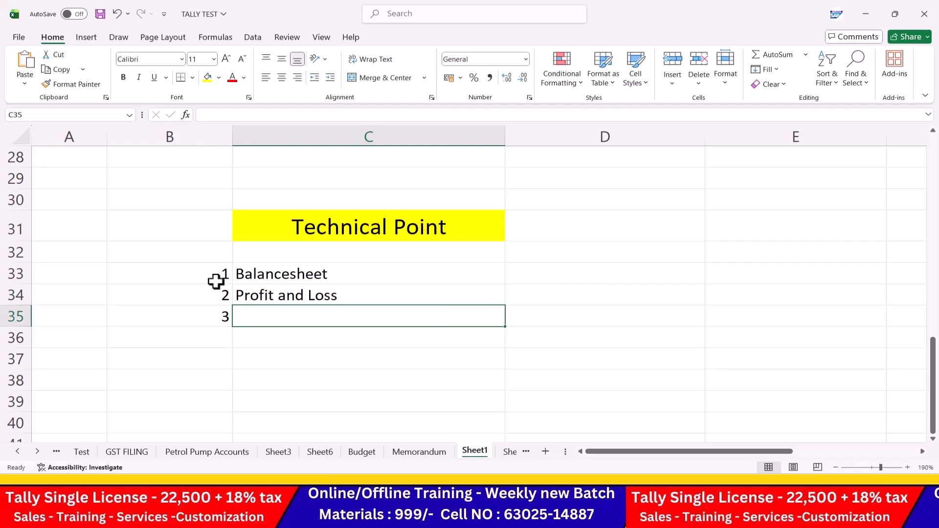
pyautogui.write('Tra')
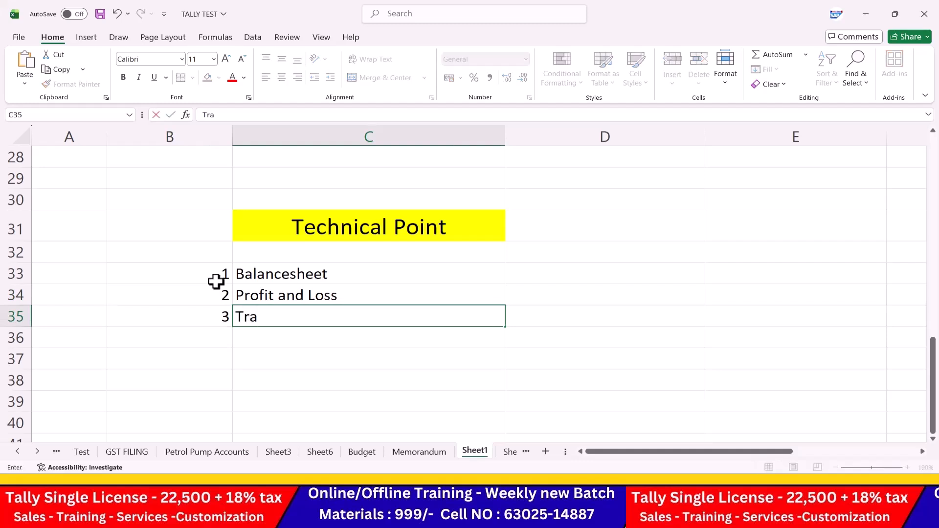
pyautogui.press('BackSpace')
pyautogui.write('il')
pyautogui.press('BackSpace')
pyautogui.press('BackSpace')
pyautogui.write('ail balance')
pyautogui.press('Return')
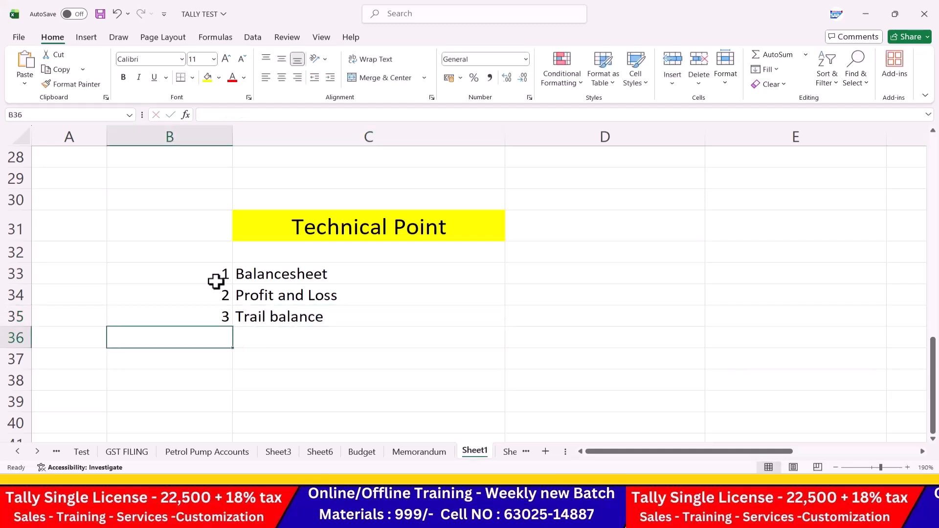
pyautogui.write('4')
pyautogui.press('Tab')
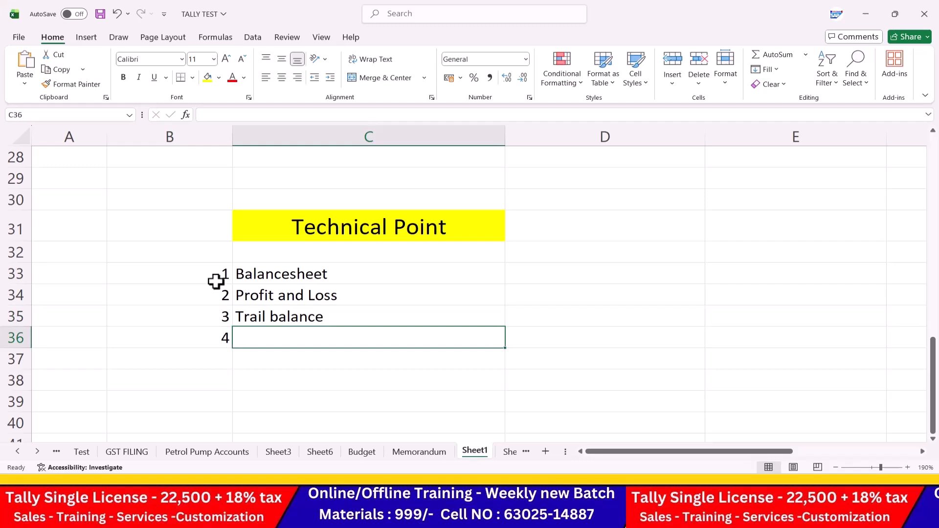
pyautogui.write('Stock SUmmary')
pyautogui.press('BackSpace')
pyautogui.press('BackSpace')
pyautogui.press('BackSpace')
pyautogui.press('BackSpace')
pyautogui.press('BackSpace')
pyautogui.press('BackSpace')
pyautogui.press('BackSpace')
pyautogui.write('Summary')
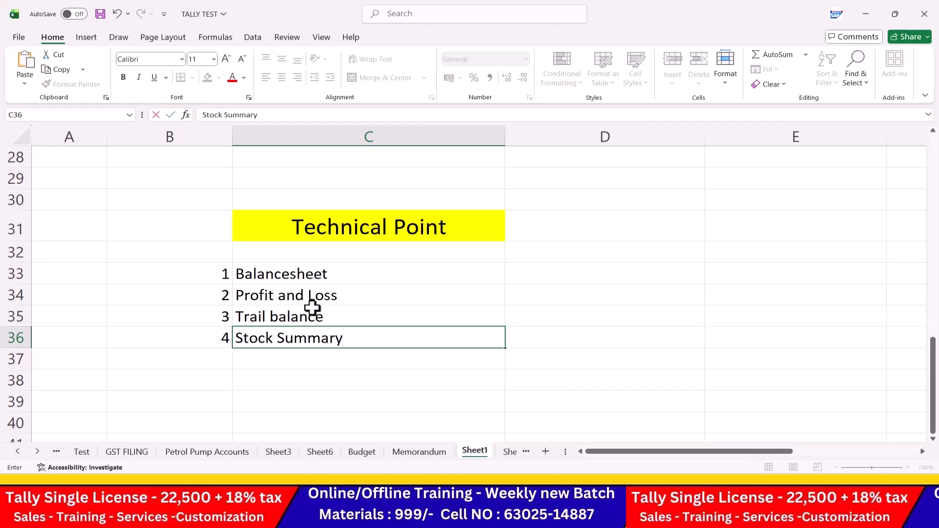
# Step: Centre the numbered list B33:C37, then left-align the report names C33:C36
pyautogui.moveTo(206, 267); pyautogui.dragTo(392, 351)
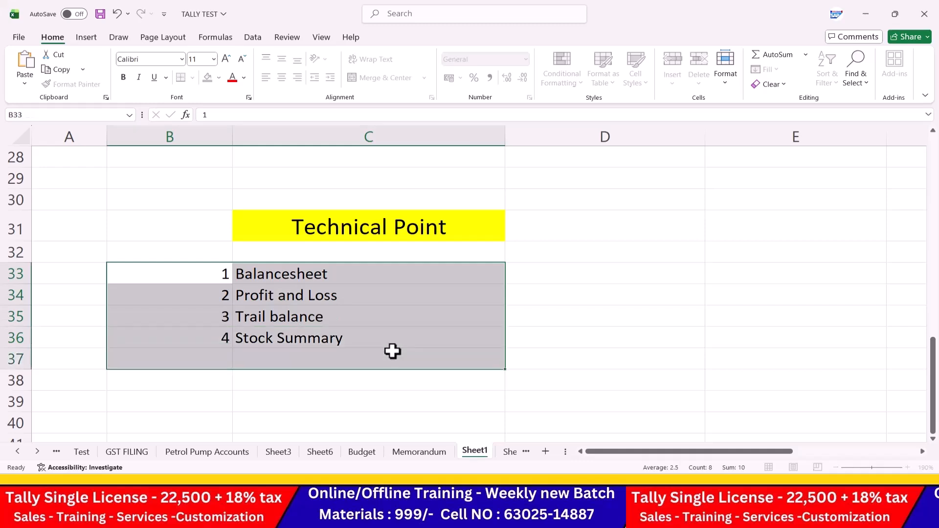
pyautogui.click(282, 79)
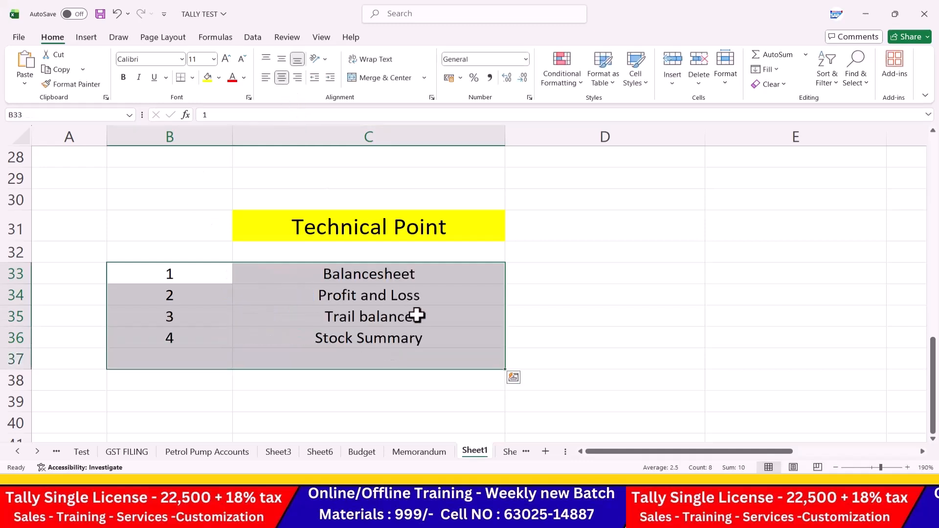
pyautogui.click(417, 316)
pyautogui.moveTo(321, 268); pyautogui.dragTo(348, 333)
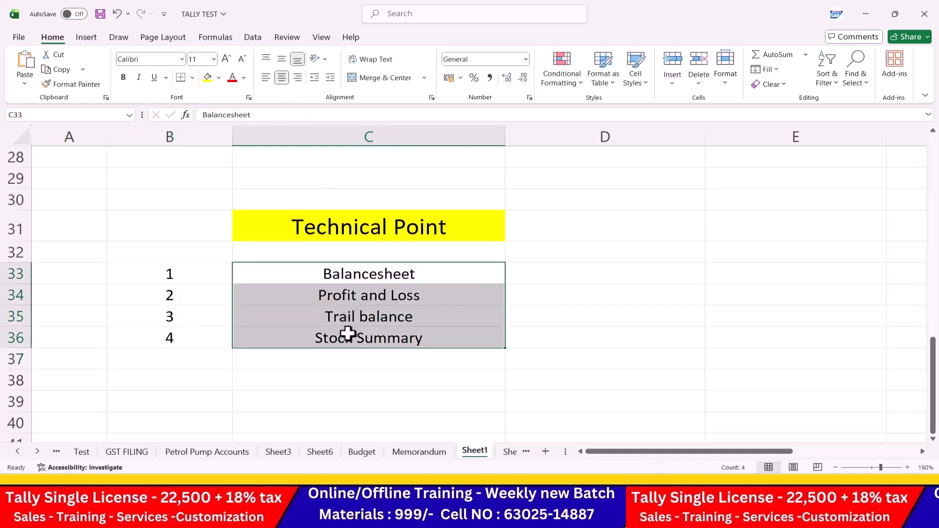
pyautogui.click(265, 78)
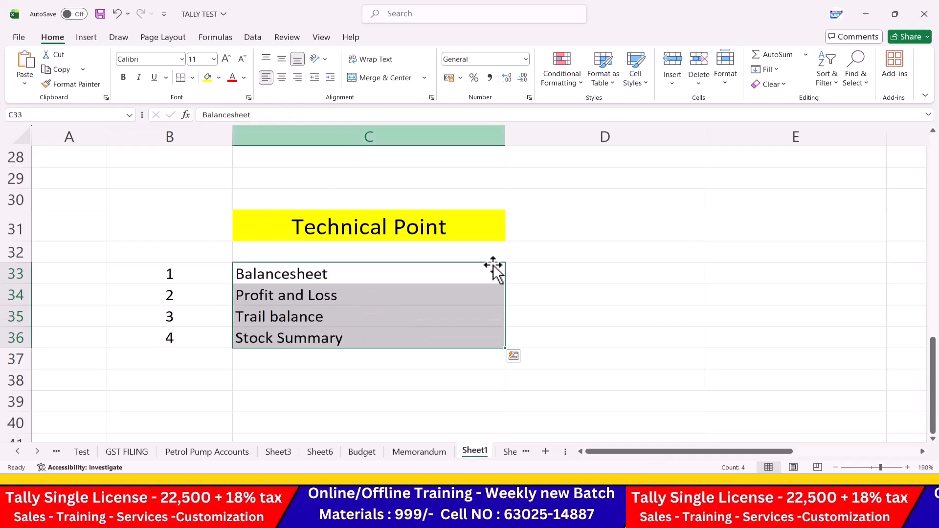
# Step: List the export formats EXCEL, PDF and JPEG in D33:D35
pyautogui.click(551, 277)
pyautogui.write('JP')
pyautogui.press('BackSpace')
pyautogui.press('BackSpace')
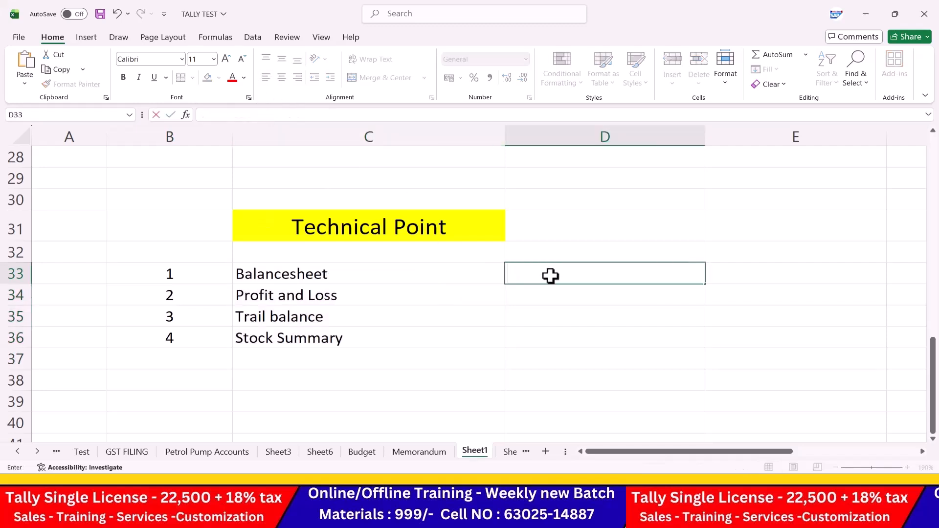
pyautogui.write('EXCEL')
pyautogui.press('Return')
pyautogui.write('PDF')
pyautogui.press('Return')
pyautogui.write('JPEG')
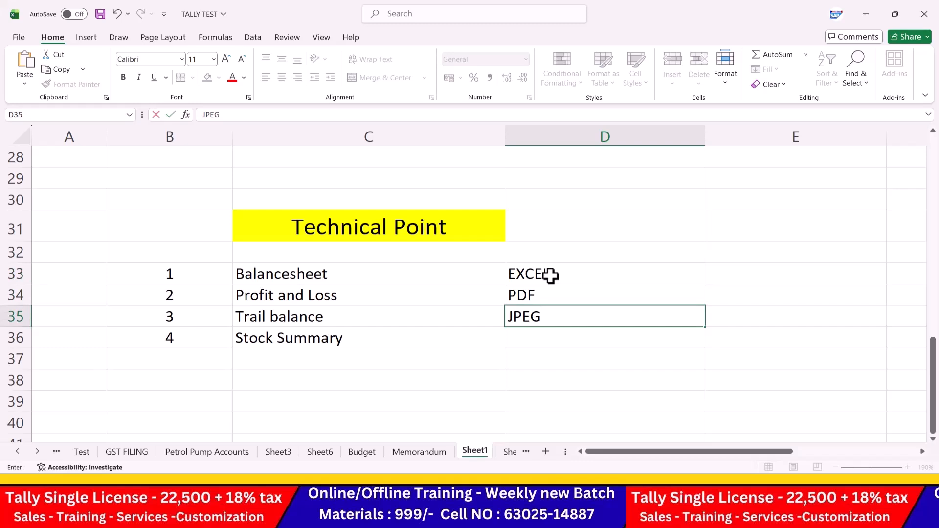
pyautogui.press('Return')
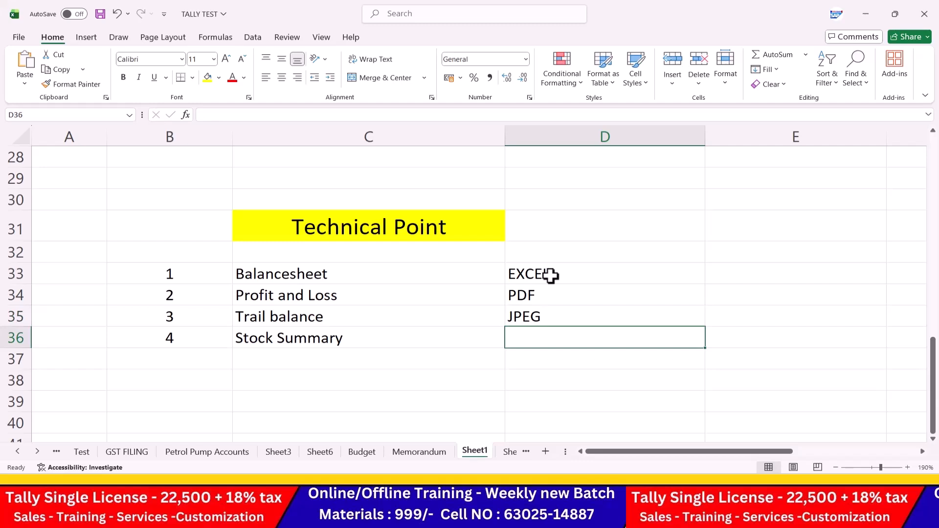
# Step: Add a centred, red 'TALLY PRIME 7.0' heading in D31
pyautogui.click(600, 226)
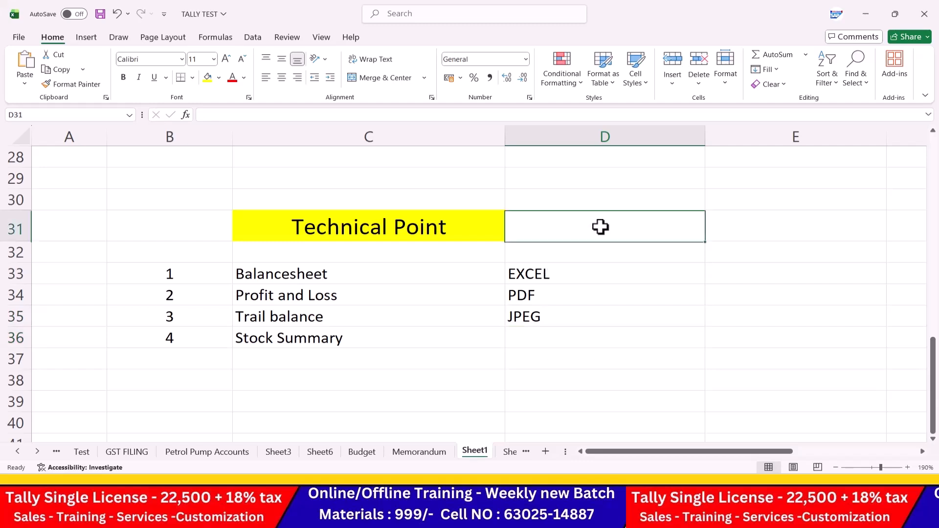
pyautogui.write('TALLY PRIME')
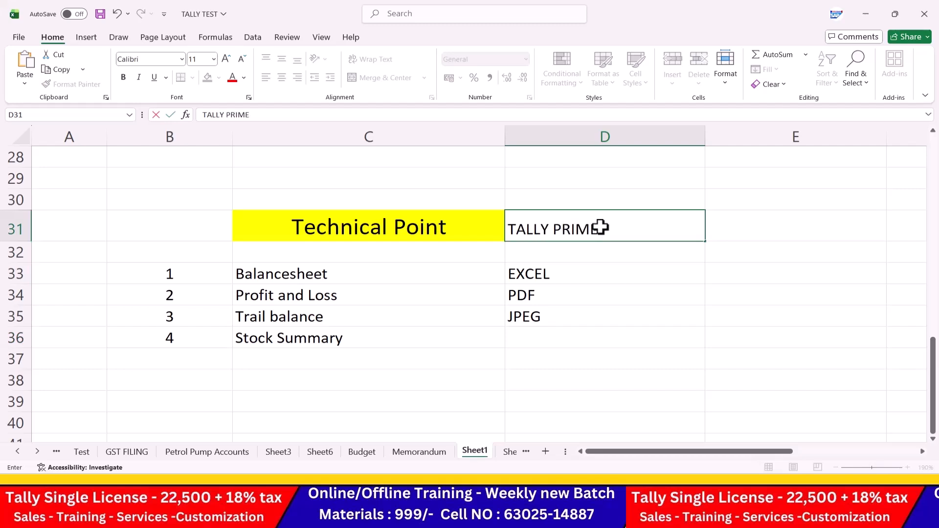
pyautogui.write(' 7.0')
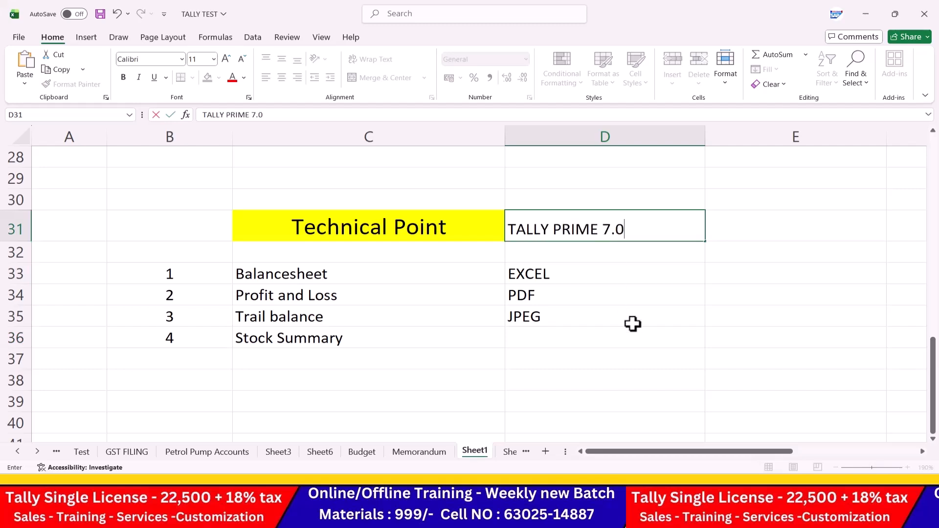
pyautogui.click(633, 324)
pyautogui.click(626, 225)
pyautogui.click(281, 78)
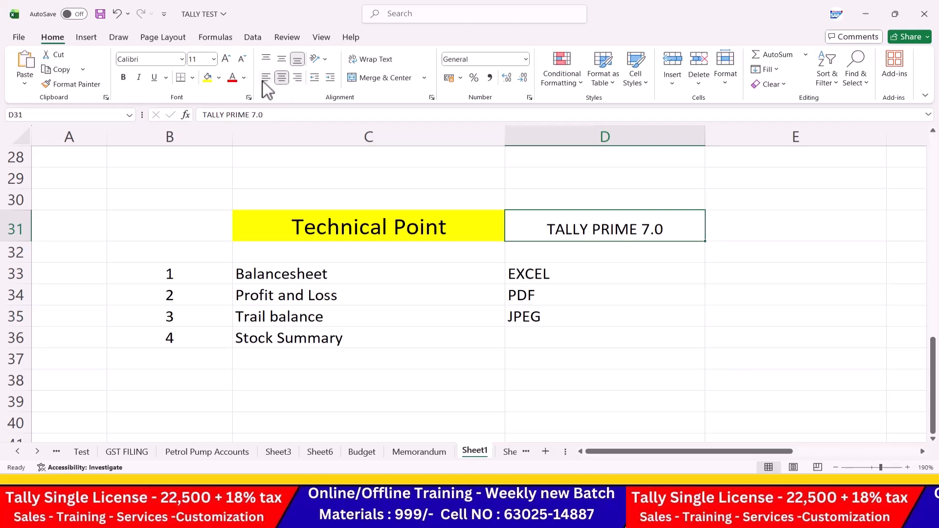
pyautogui.click(231, 79)
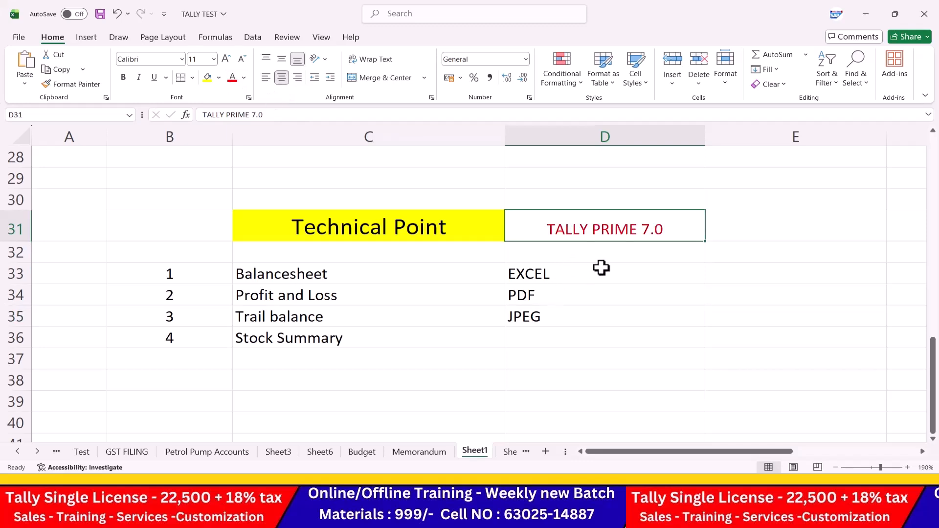
# Step: Centre the EXCEL, PDF and JPEG entries and save the workbook
pyautogui.moveTo(594, 260); pyautogui.dragTo(592, 329)
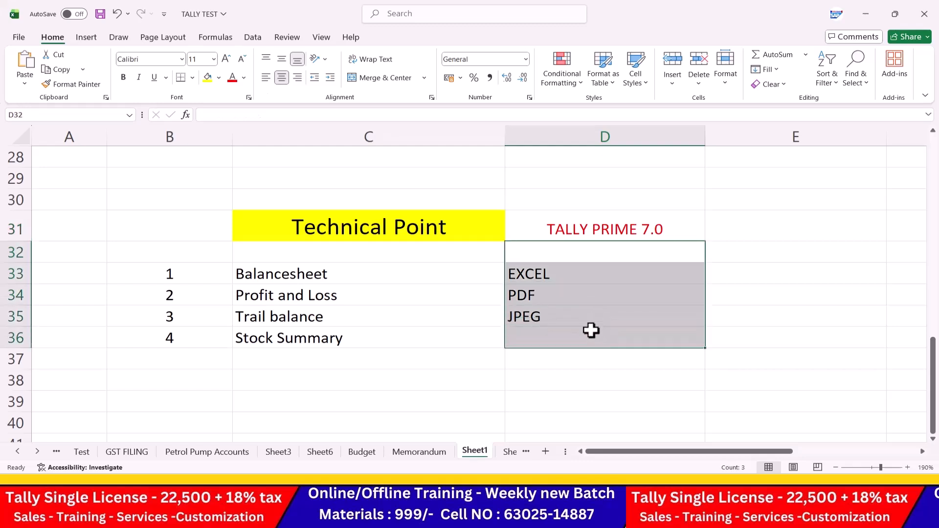
pyautogui.click(286, 77)
pyautogui.click(482, 310)
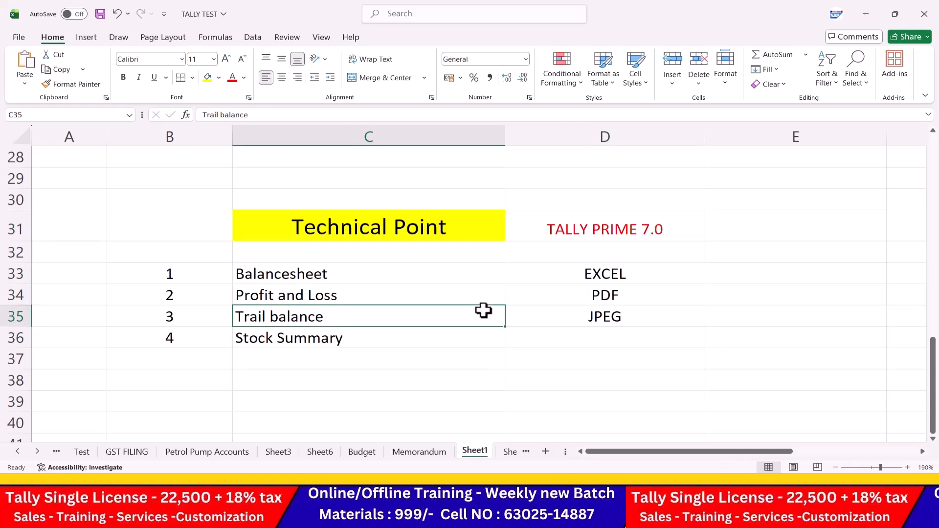
pyautogui.hotkey('ctrl', 's')
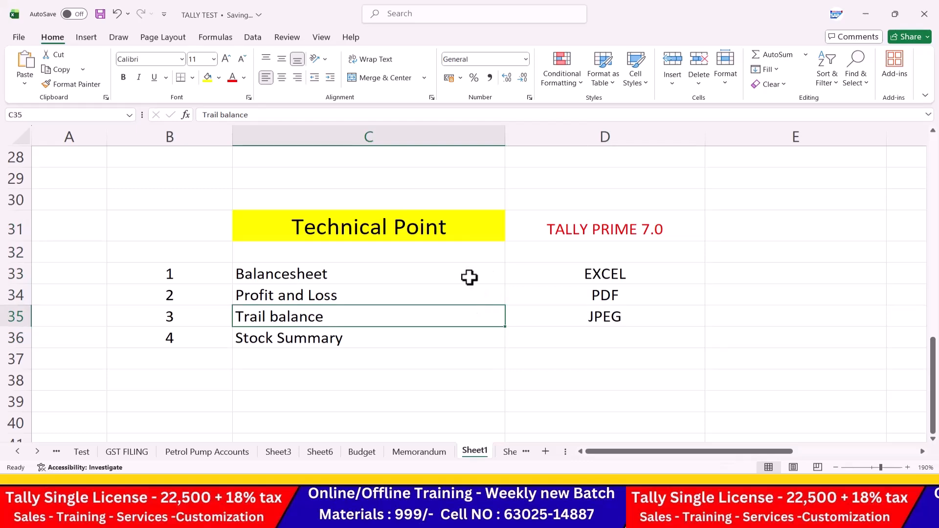
pyautogui.hotkey('alt', 'Tab')
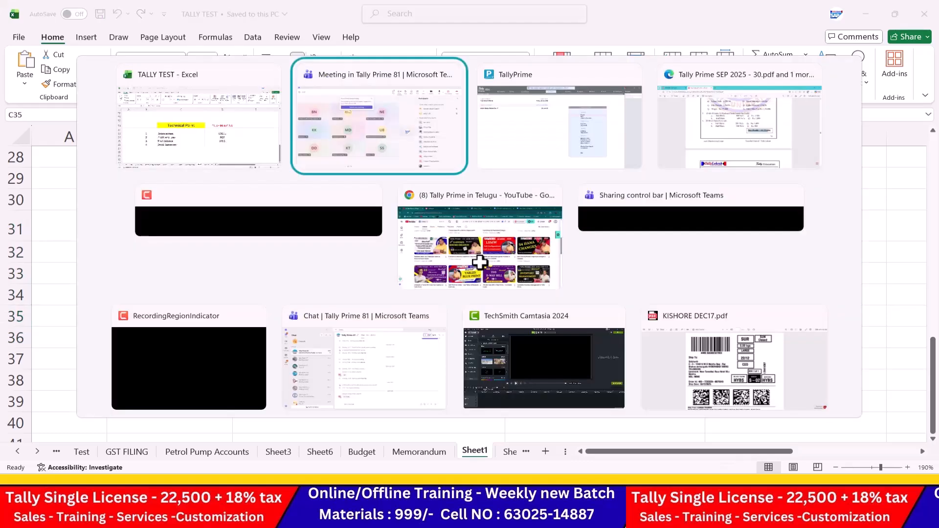
# Step: Minimise Tally Prime, the TALLY TEST workbook, Teams, the PDF viewer and the YouTube browser
pyautogui.press('Tab')
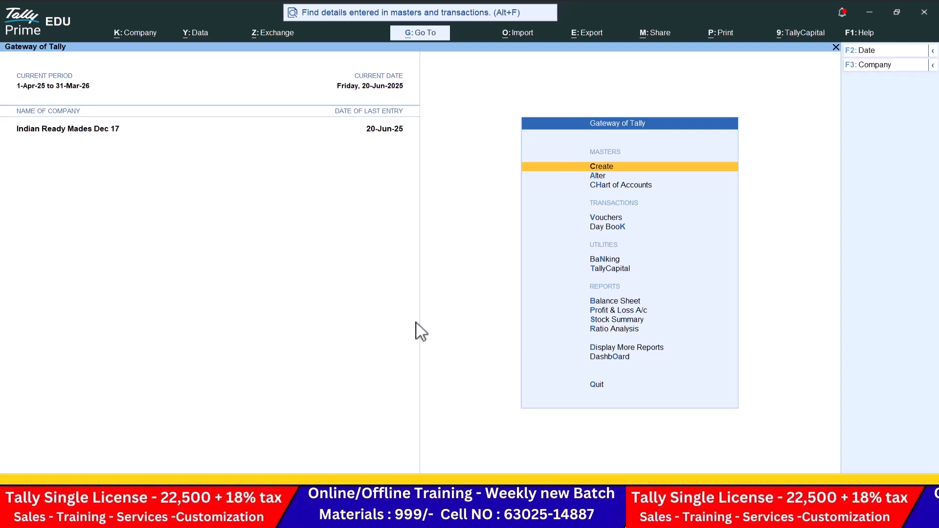
pyautogui.click(868, 12)
pyautogui.click(868, 13)
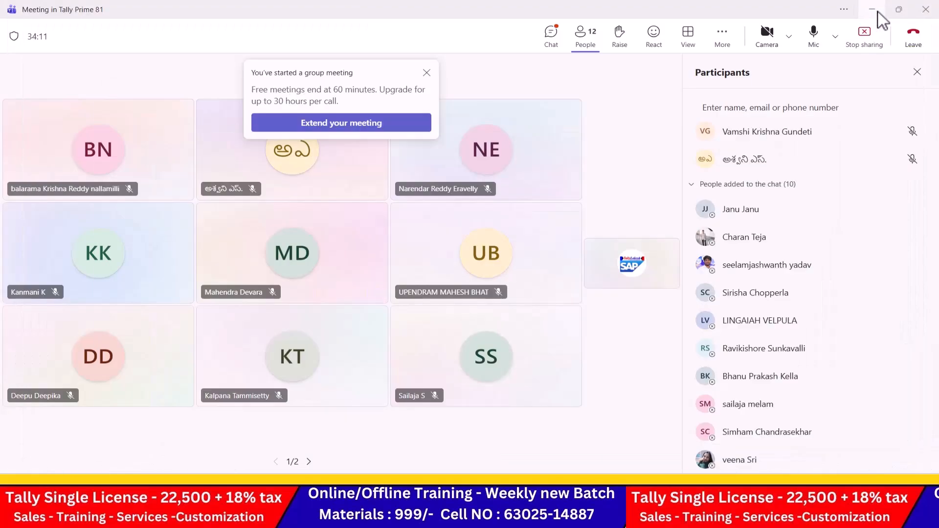
pyautogui.click(875, 12)
pyautogui.click(876, 10)
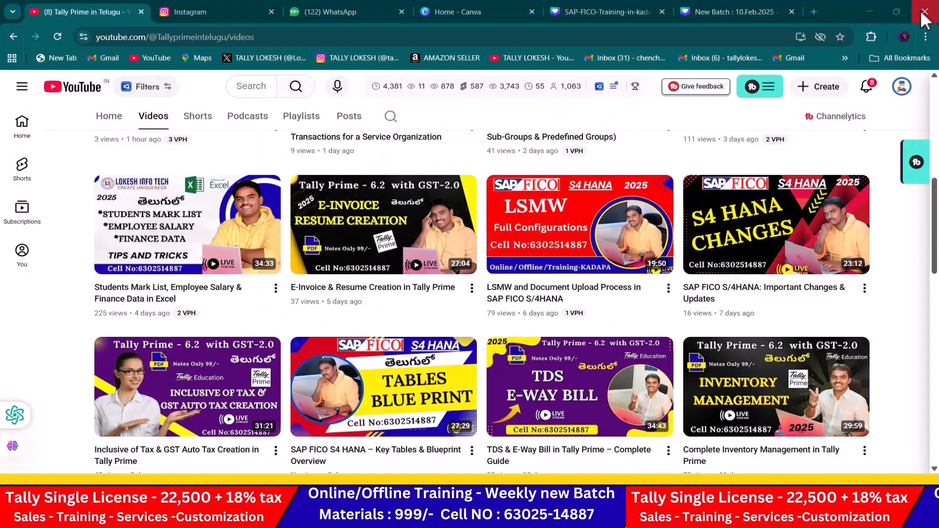
pyautogui.scroll(10, 661, 162)
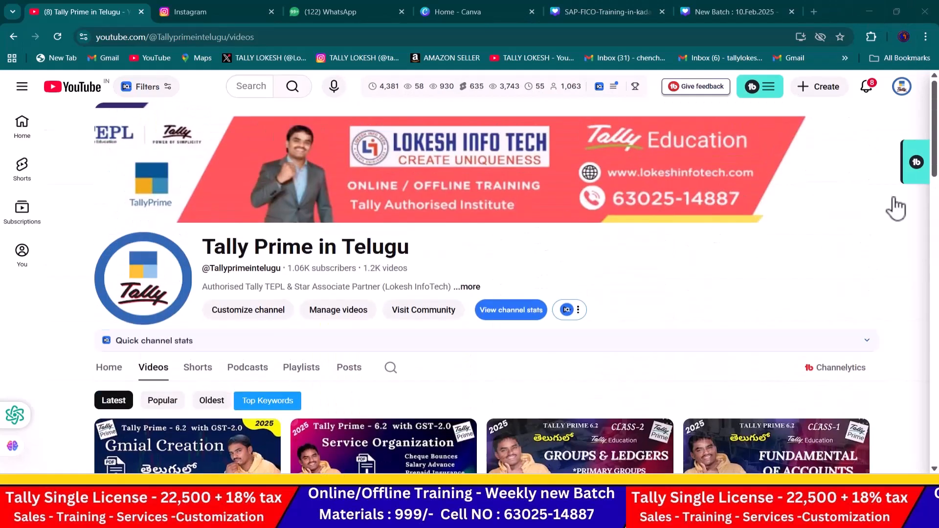
pyautogui.scroll(-2, 467, 274)
pyautogui.scroll(-4, 465, 268)
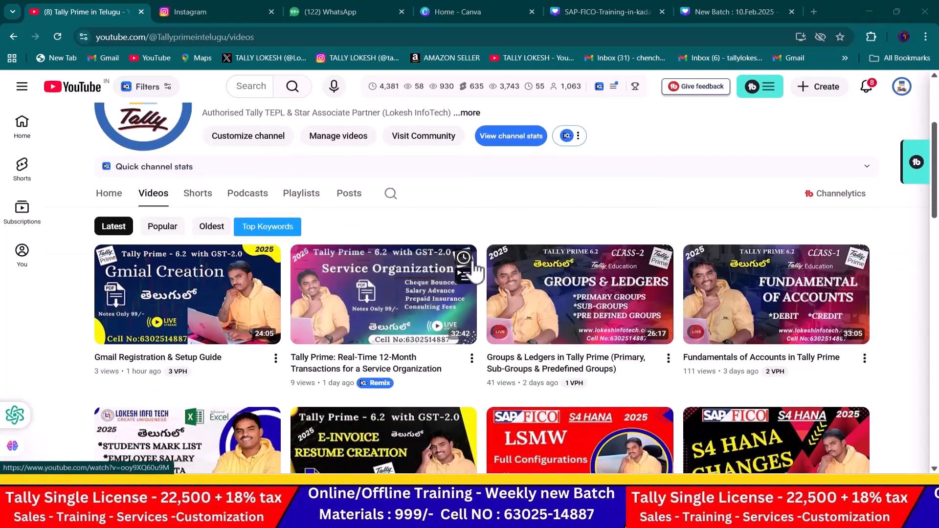
pyautogui.scroll(6, 514, 253)
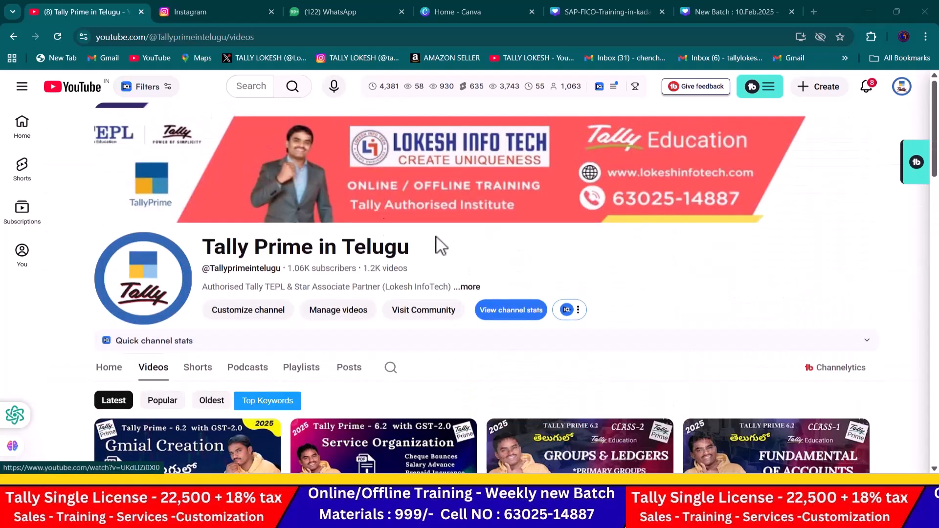
pyautogui.click(870, 11)
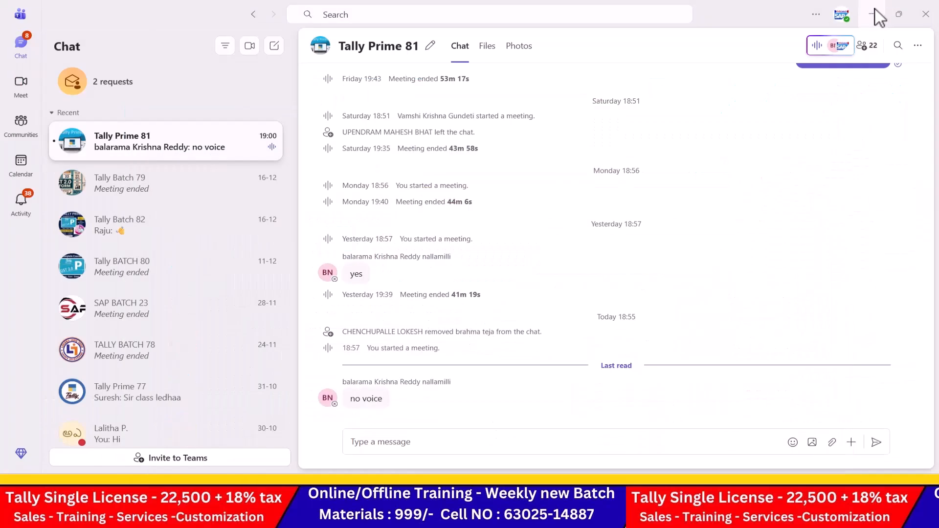
pyautogui.click(877, 10)
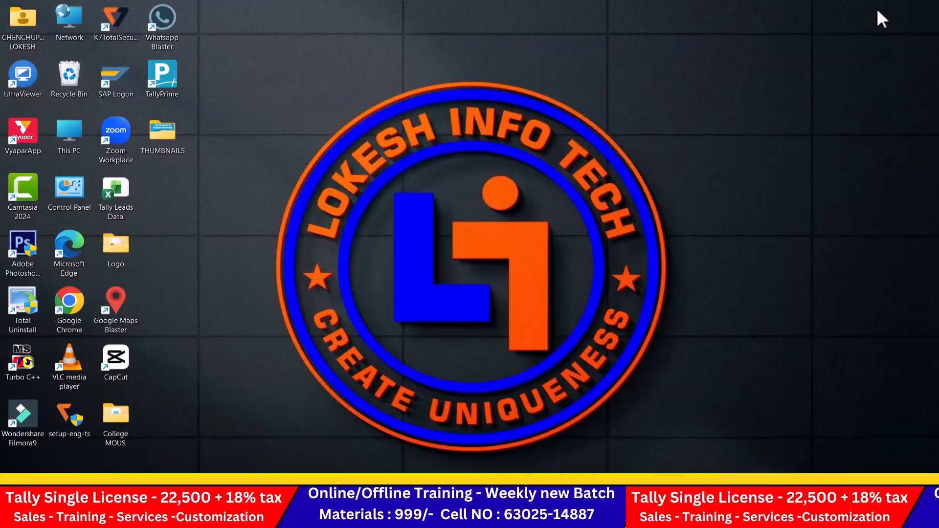
# Step: Create a desktop folder named 'DATA 7.0', open it, then close its window
pyautogui.rightClick(245, 96)
pyautogui.moveTo(302, 191)
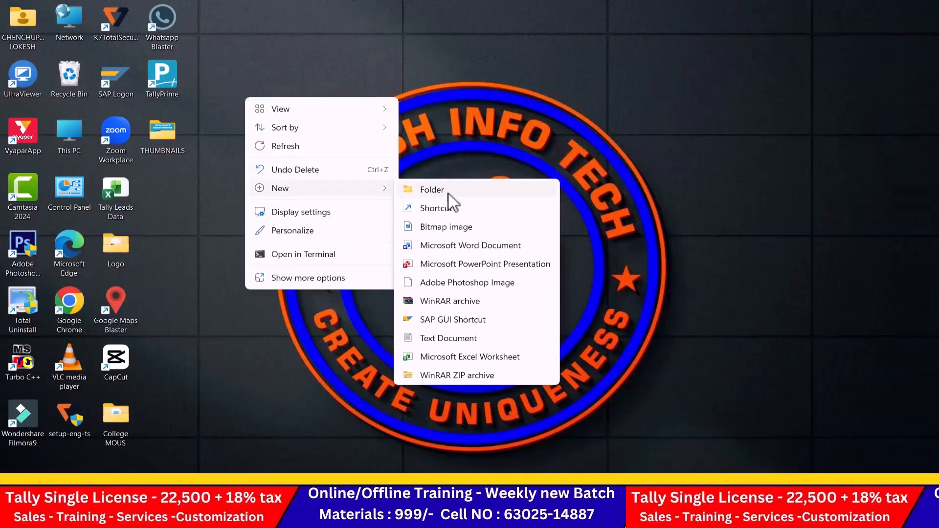
pyautogui.click(447, 194)
pyautogui.press('BackSpace')
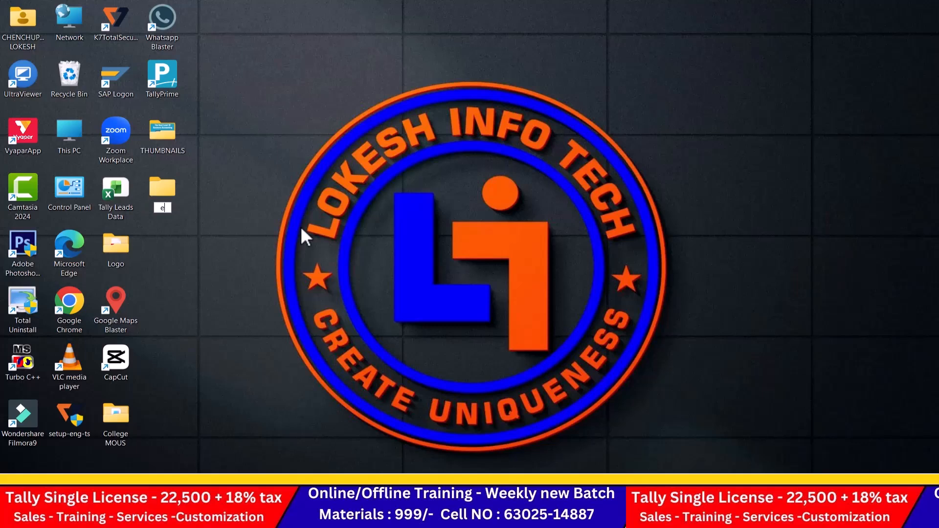
pyautogui.write('d')
pyautogui.press('BackSpace')
pyautogui.write('DATA 7.0')
pyautogui.press('Return')
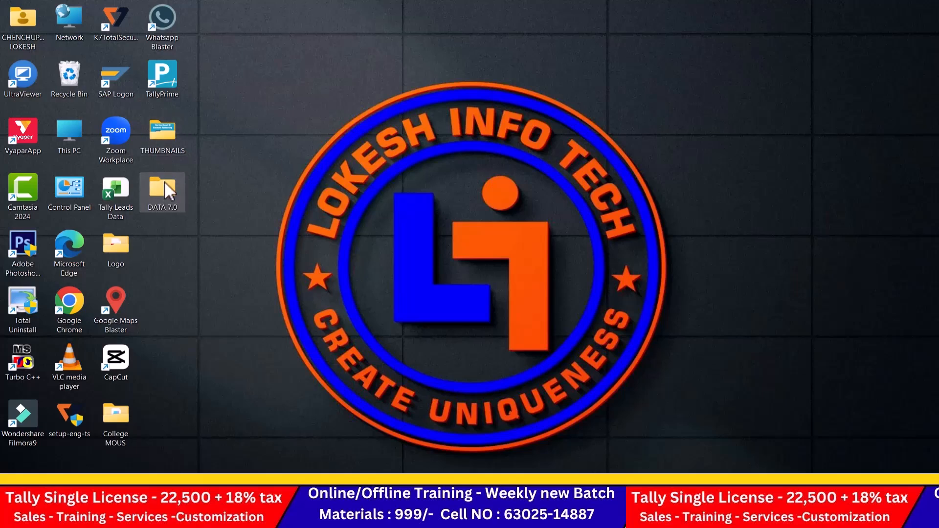
pyautogui.doubleClick(164, 184)
pyautogui.click(923, 10)
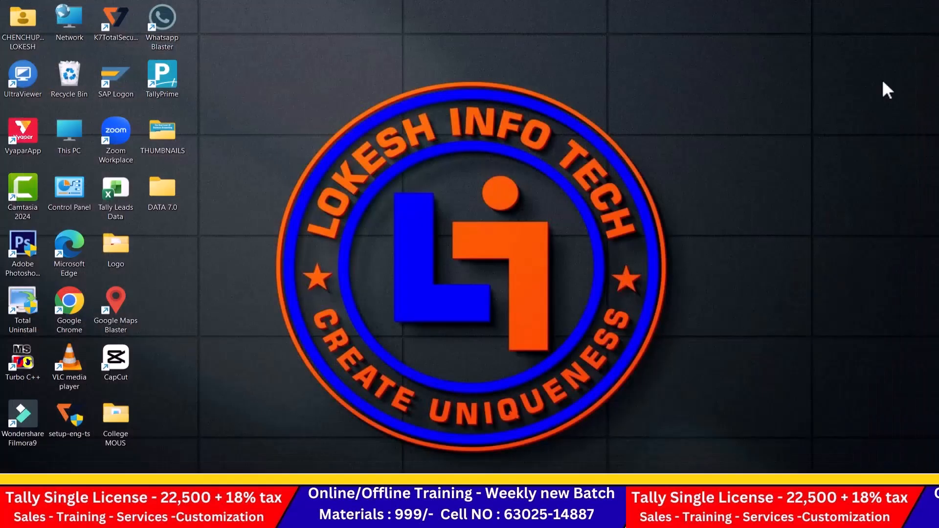
# Step: Open the Balance Sheet from the Gateway of Tally and expand it to detailed view with Alt+F5
pyautogui.hotkey('alt', 'Tab')
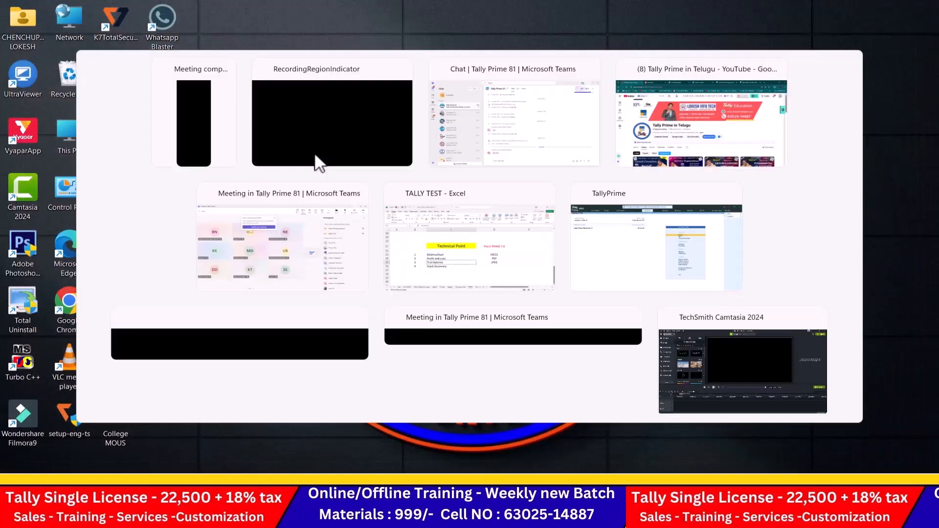
pyautogui.hotkey('alt', 'Tab')
pyautogui.hotkey('alt', 'Tab')
pyautogui.hotkey('alt', 'Tab')
pyautogui.hotkey('alt', 'Tab')
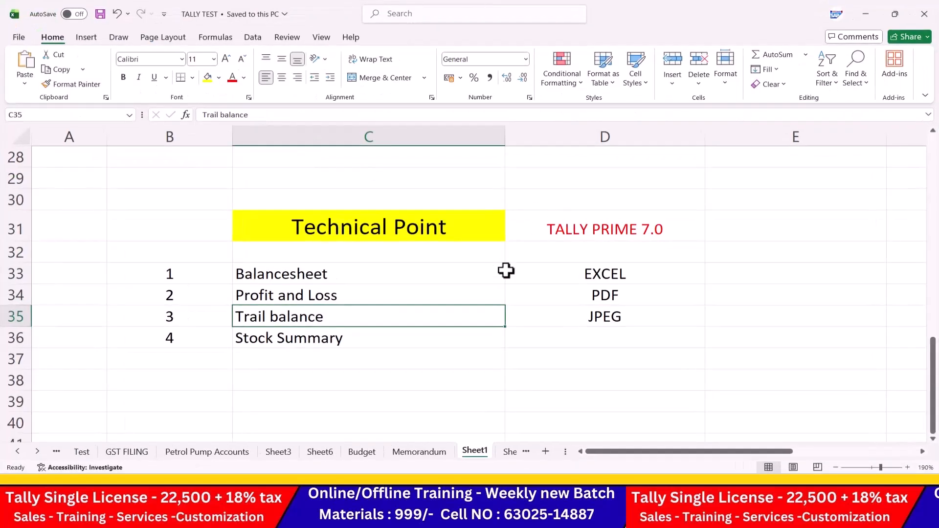
pyautogui.click(506, 270)
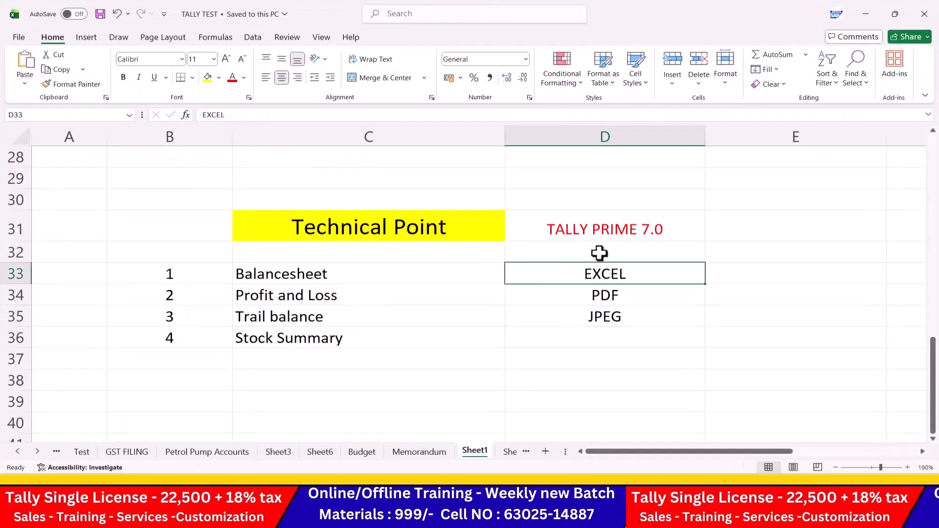
pyautogui.hotkey('alt', 'Tab')
pyautogui.hotkey('alt', 'Tab')
pyautogui.hotkey('alt', 'Tab')
pyautogui.hotkey('alt', 'Tab')
pyautogui.hotkey('alt', 'Tab')
pyautogui.hotkey('alt', 'Tab')
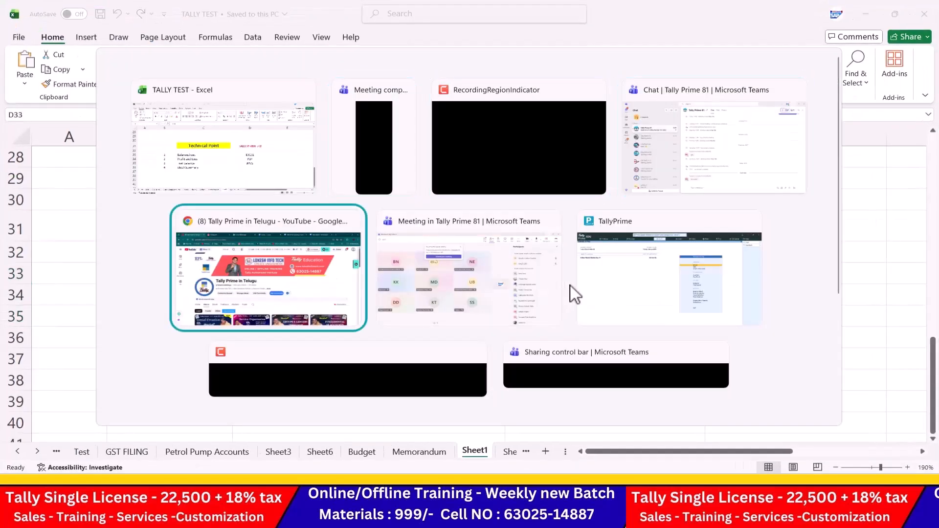
pyautogui.press('Down')
pyautogui.press('Down')
pyautogui.press('Down')
pyautogui.press('Down')
pyautogui.press('Down')
pyautogui.press('Down')
pyautogui.press('Down')
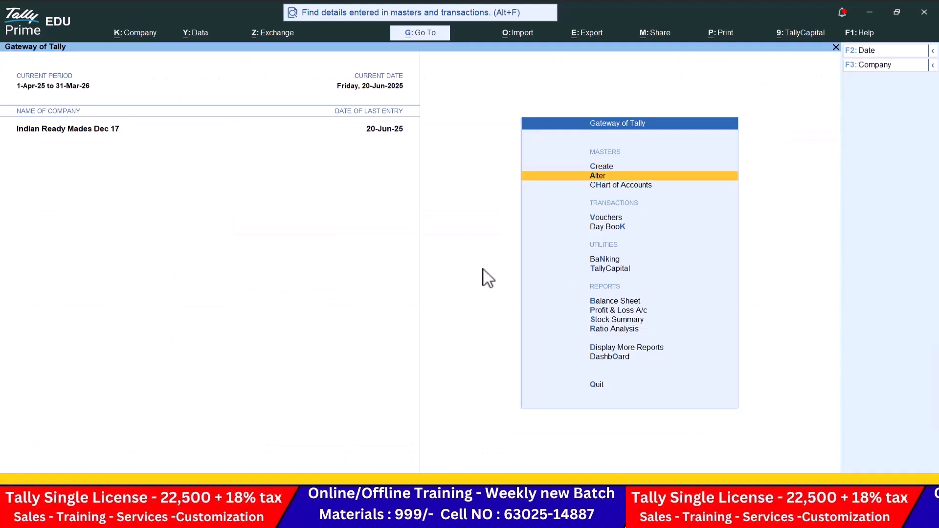
pyautogui.press('Return')
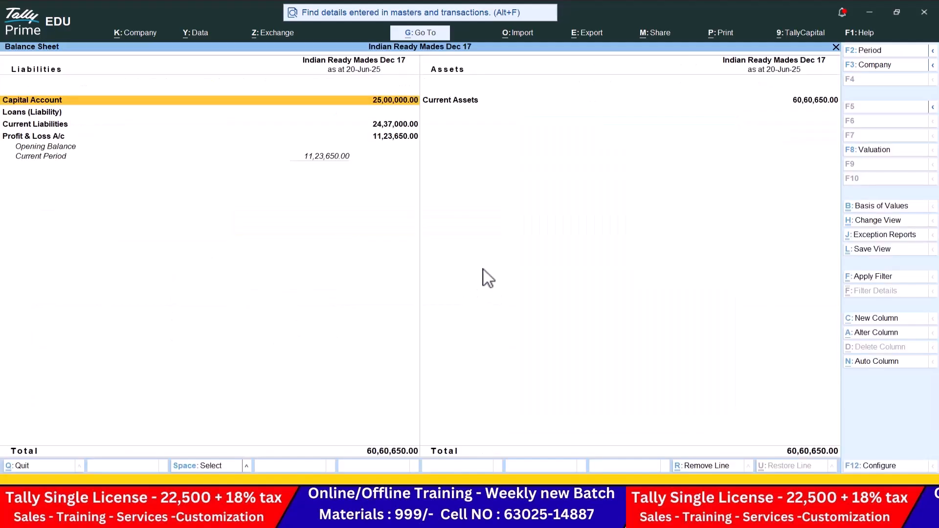
pyautogui.press('alt')
pyautogui.hotkey('alt', 'F5')
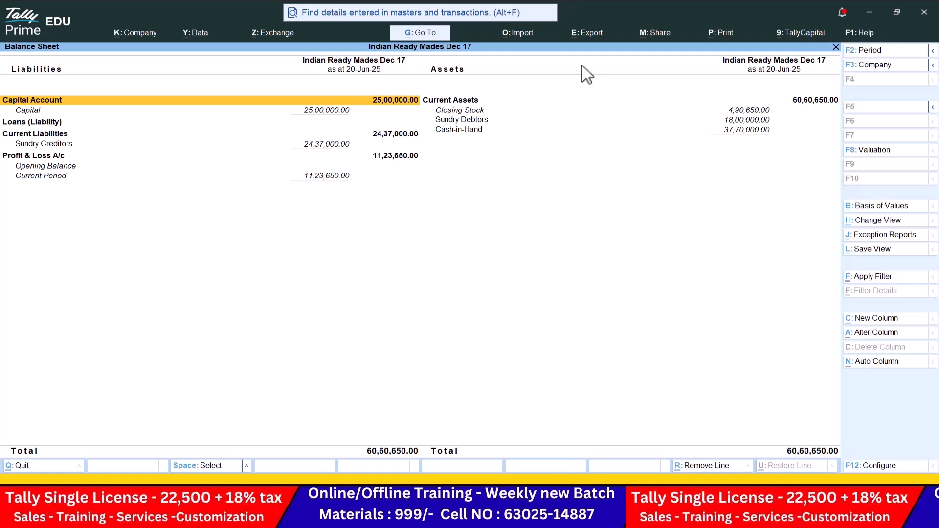
# Step: Start exporting the current Balance Sheet and set its file format to Excel (Spreadsheet)
pyautogui.hotkey('alt', 'e')
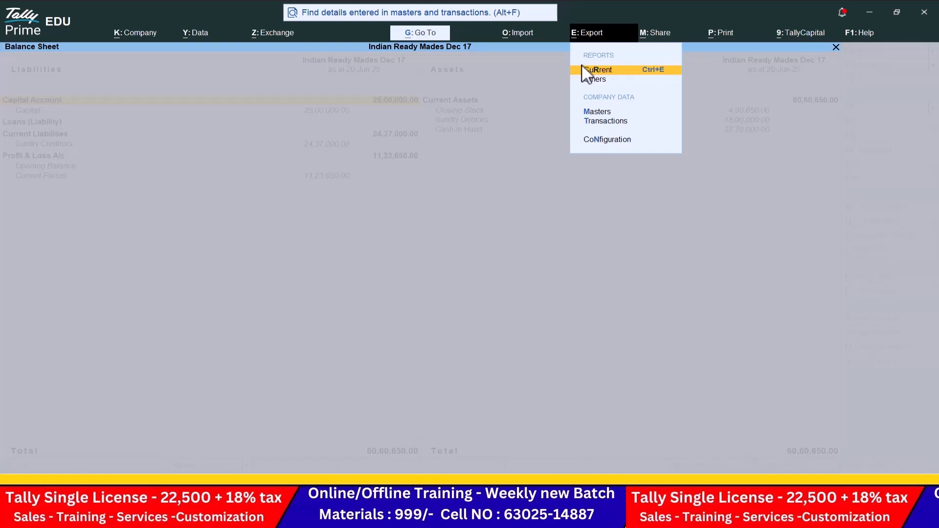
pyautogui.click(626, 73)
pyautogui.press('Left')
pyautogui.press('Return')
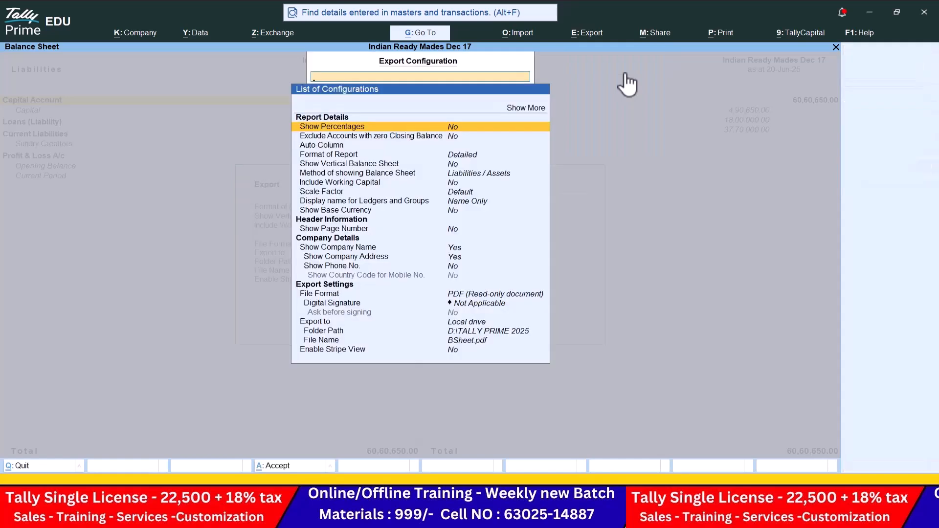
pyautogui.press('Down')
pyautogui.press('Down')
pyautogui.press('Down')
pyautogui.press('Down')
pyautogui.press('Down')
pyautogui.press('Down')
pyautogui.press('Down')
pyautogui.press('Down')
pyautogui.press('Down')
pyautogui.press('Down')
pyautogui.press('Down')
pyautogui.press('Down')
pyautogui.press('Down')
pyautogui.press('Down')
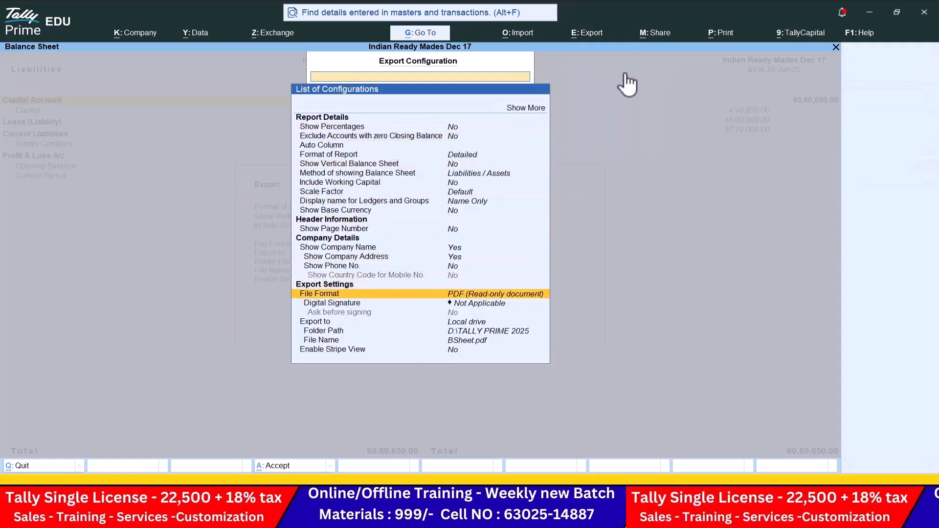
pyautogui.press('Return')
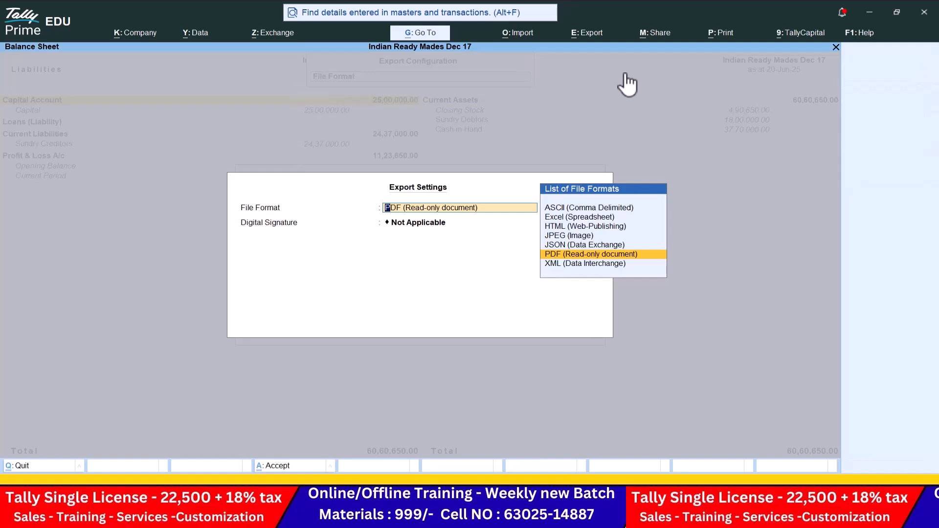
pyautogui.press('Up')
pyautogui.press('Down')
pyautogui.press('Down')
pyautogui.press('Up')
pyautogui.press('Up')
pyautogui.press('Up')
pyautogui.press('Up')
pyautogui.press('Up')
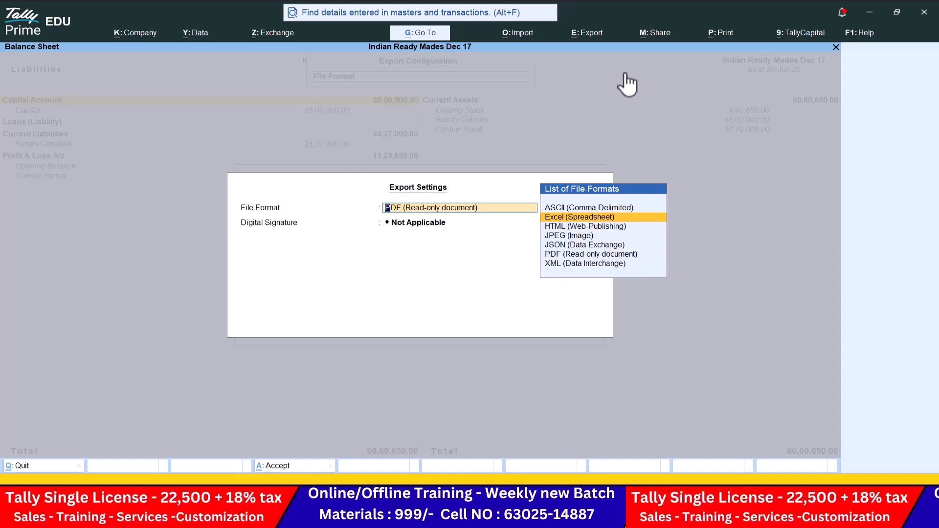
pyautogui.press('Down')
pyautogui.press('Down')
pyautogui.press('Up')
pyautogui.press('Up')
pyautogui.press('Return')
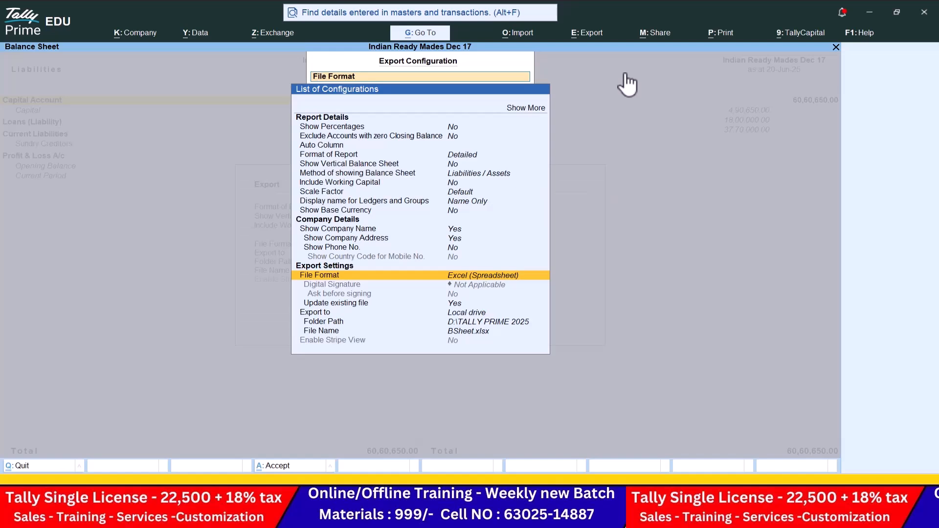
# Step: Set the export folder to Desktop\DATA 7.0 and keep the file name BSheet.xlsx
pyautogui.press('Down')
pyautogui.press('Down')
pyautogui.press('Down')
pyautogui.press('Down')
pyautogui.press('Down')
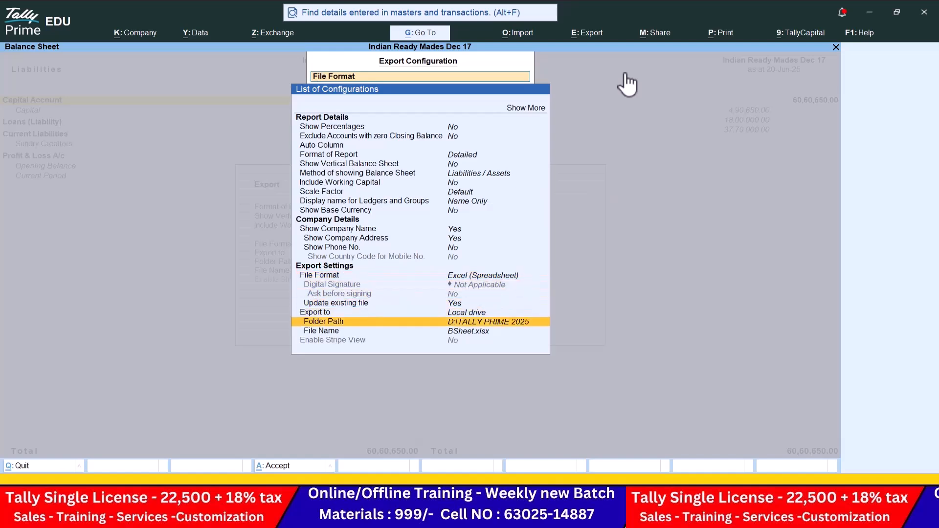
pyautogui.press('Return')
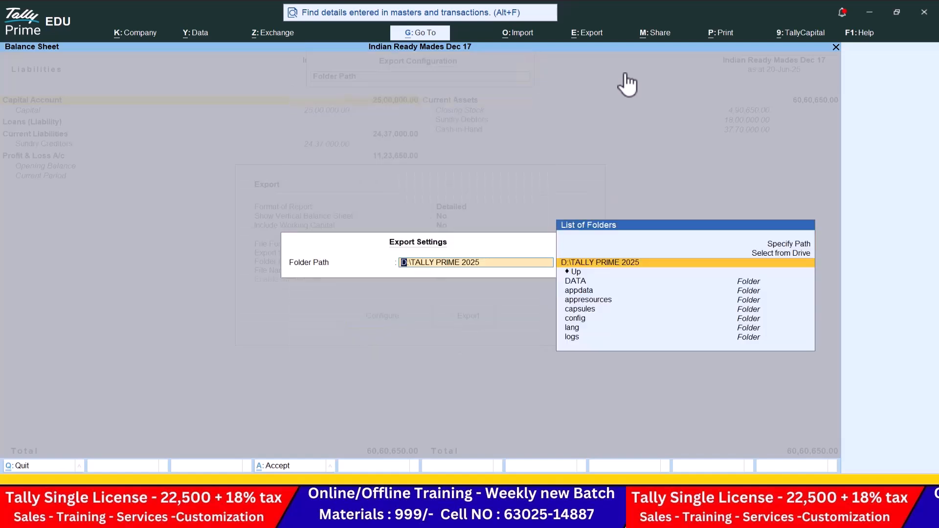
pyautogui.press('Up')
pyautogui.press('Return')
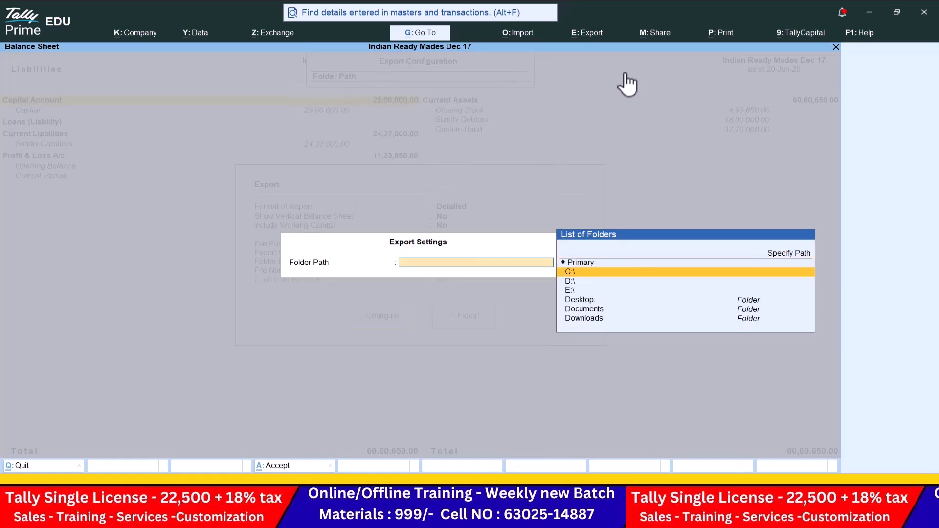
pyautogui.press('Down')
pyautogui.press('Down')
pyautogui.press('Down')
pyautogui.press('Return')
pyautogui.press('Down')
pyautogui.press('Down')
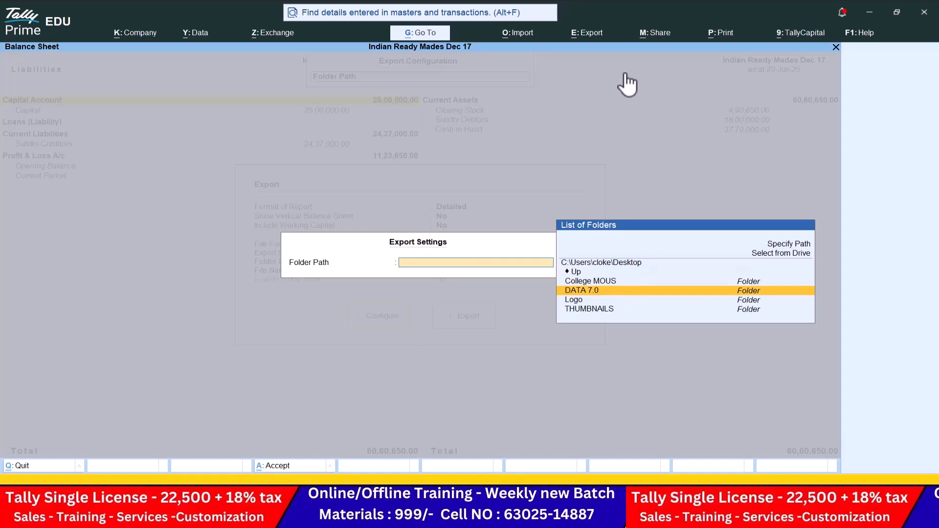
pyautogui.press('Return')
pyautogui.press('Return')
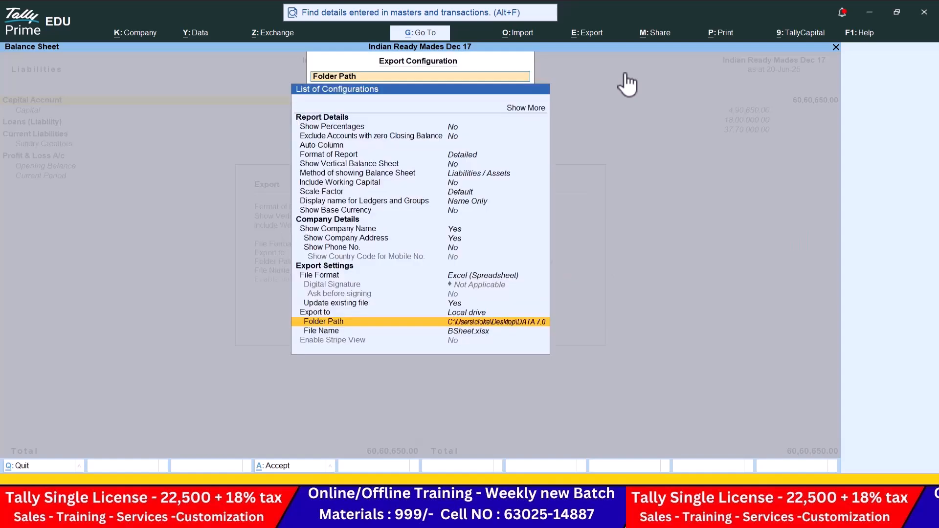
pyautogui.press('Down')
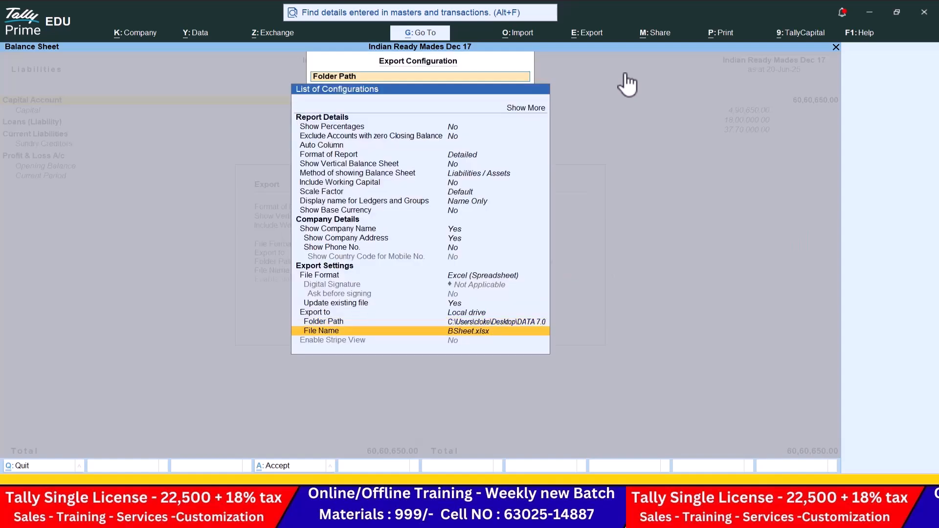
pyautogui.press('Return')
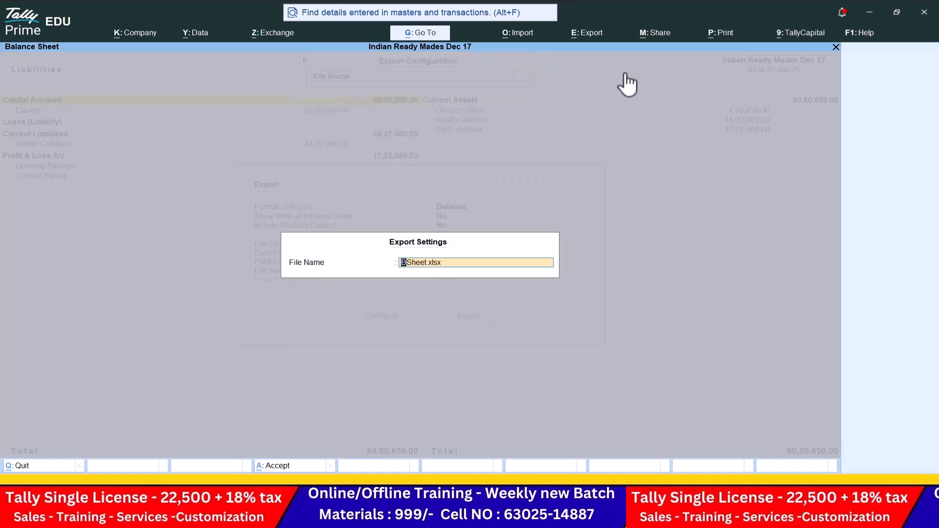
pyautogui.press('Return')
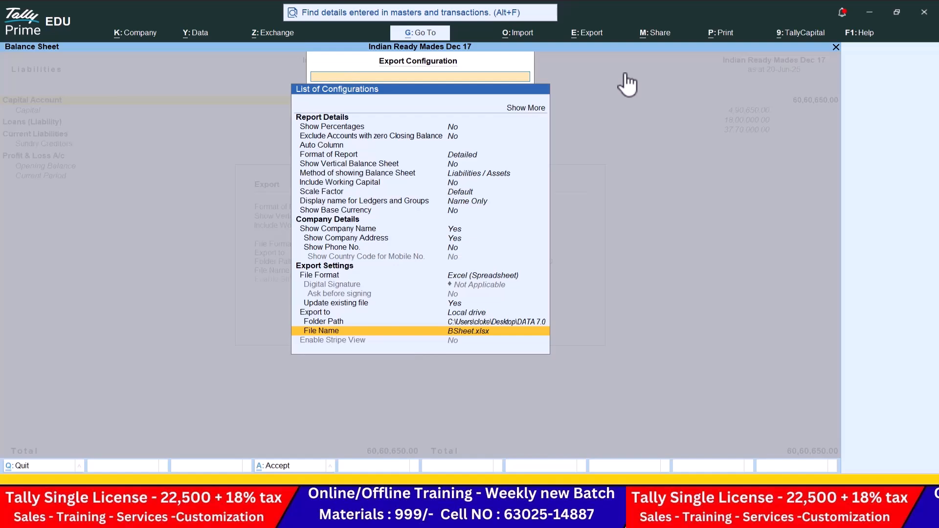
pyautogui.press('Escape')
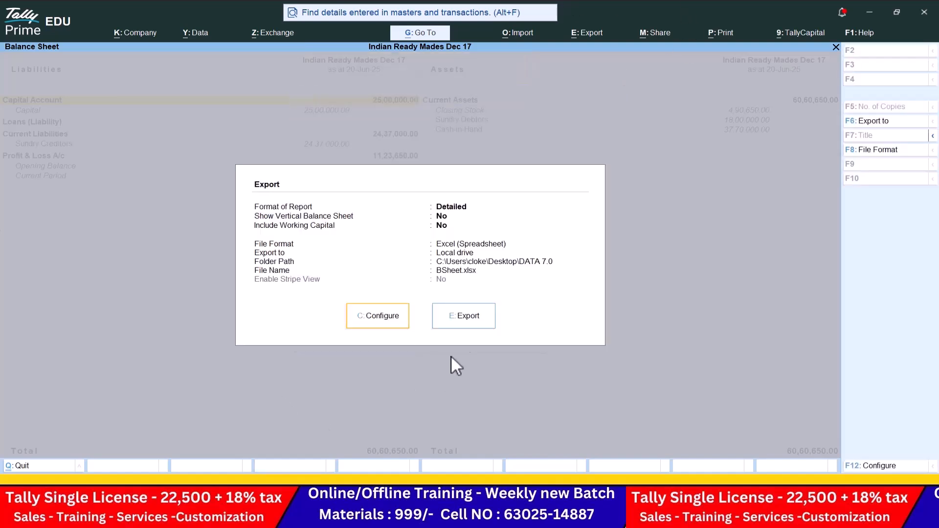
# Step: Export the Balance Sheet to Excel, maximise and zoom the sheet, and widen columns B and E
pyautogui.click(482, 316)
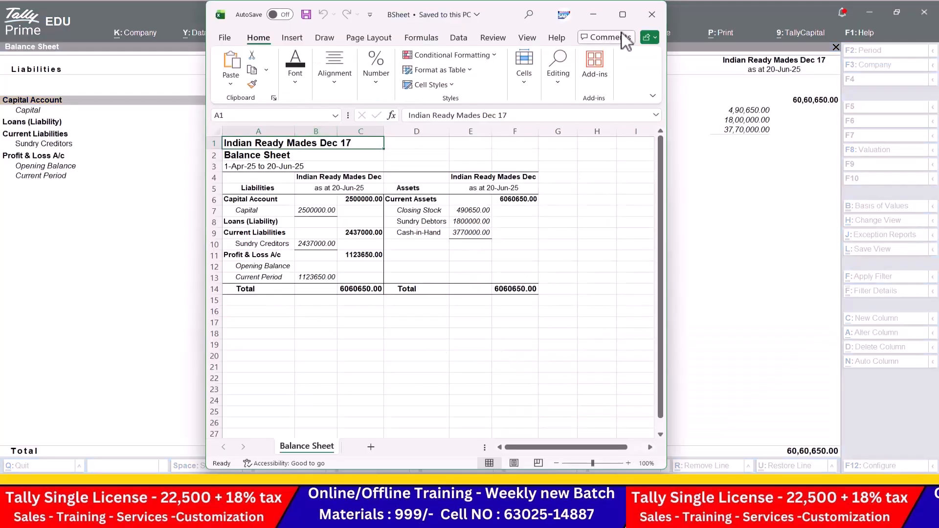
pyautogui.click(623, 14)
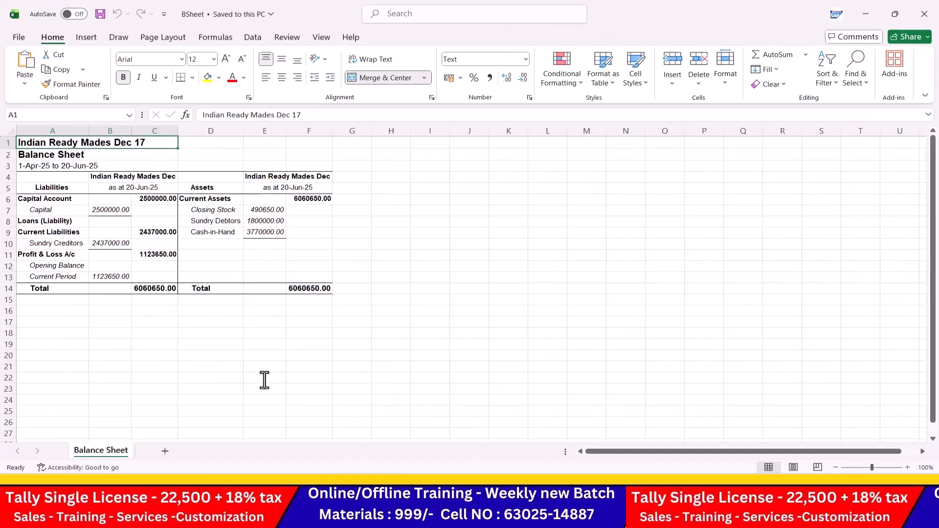
pyautogui.click(907, 468)
pyautogui.click(907, 467)
pyautogui.click(907, 467)
pyautogui.click(907, 468)
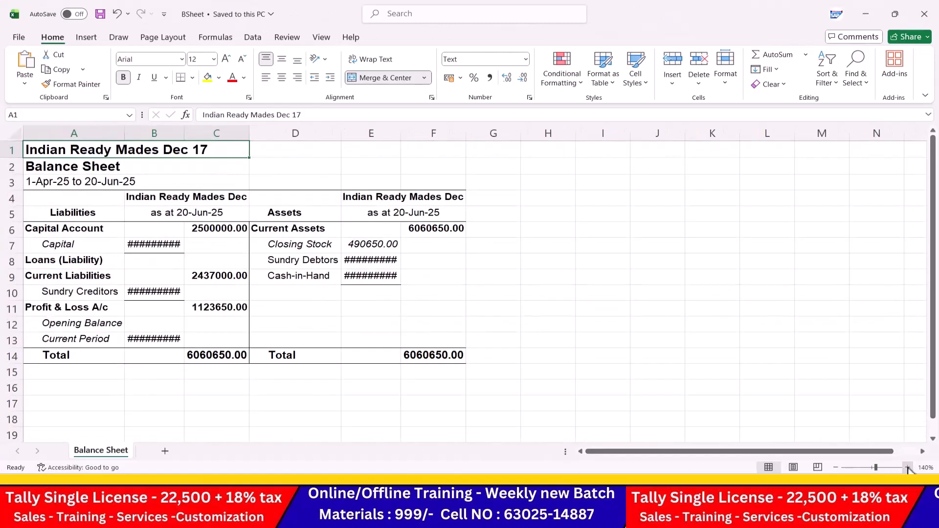
pyautogui.moveTo(184, 133); pyautogui.dragTo(206, 133)
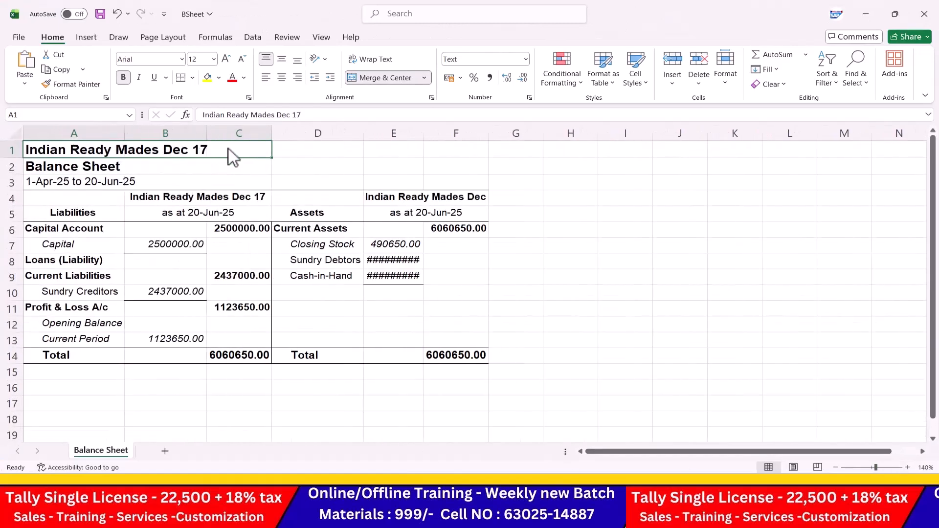
pyautogui.moveTo(424, 138); pyautogui.dragTo(451, 139)
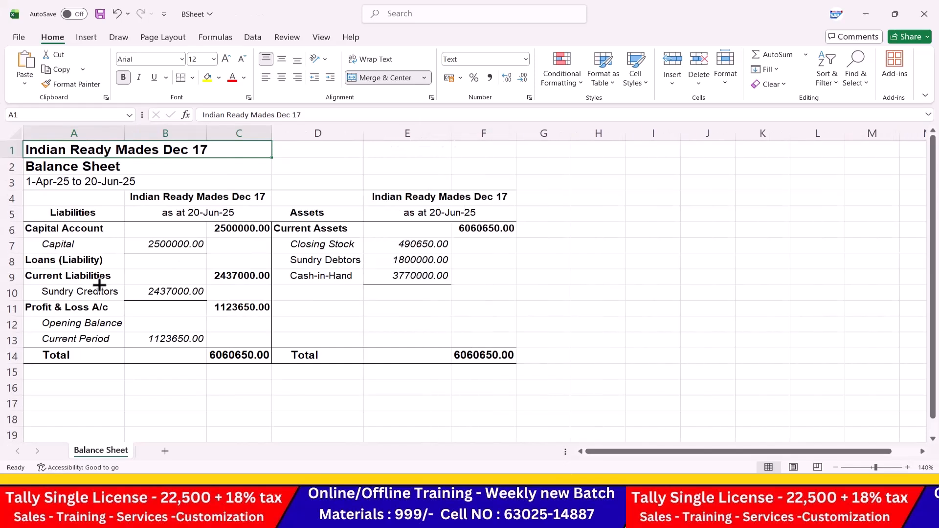
# Step: Enter Closing Stock 1000000 in E7 and Current Period 250000 in B13
pyautogui.click(425, 243)
pyautogui.write('1000000')
pyautogui.press('Return')
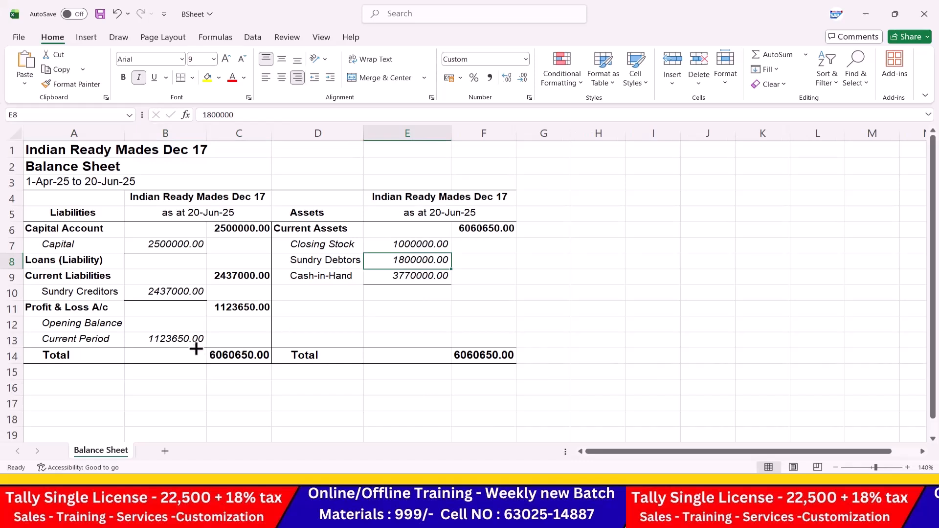
pyautogui.click(186, 343)
pyautogui.write('2')
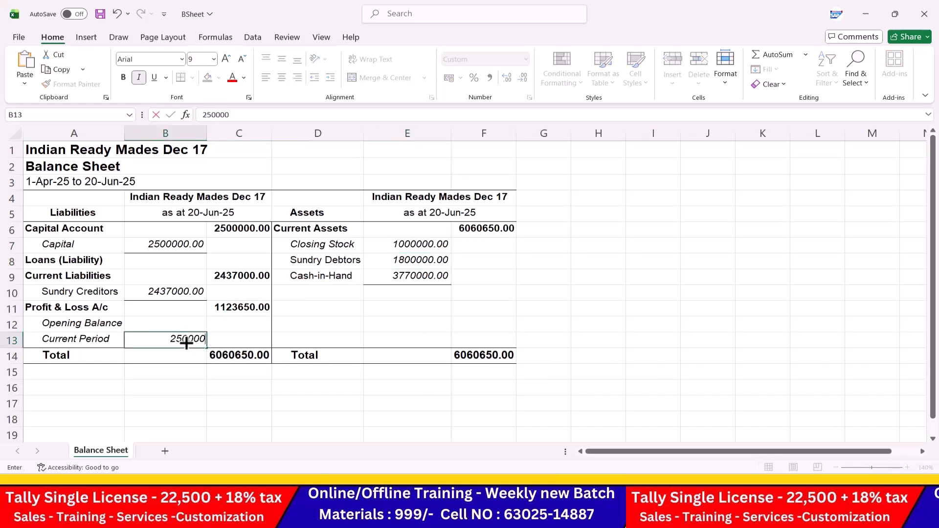
pyautogui.write('50000')
pyautogui.press('Return')
# Step: Close the exported Balance Sheet workbook
pyautogui.click(325, 296)
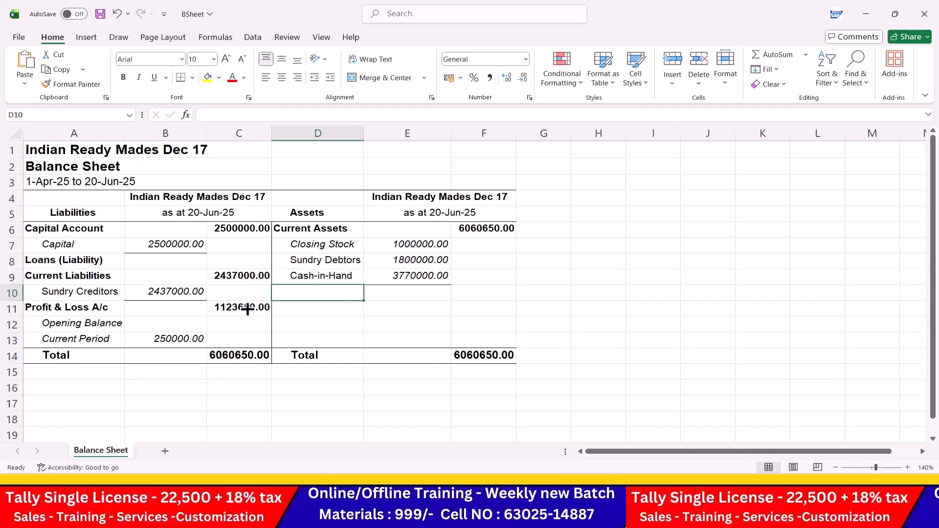
pyautogui.click(453, 281)
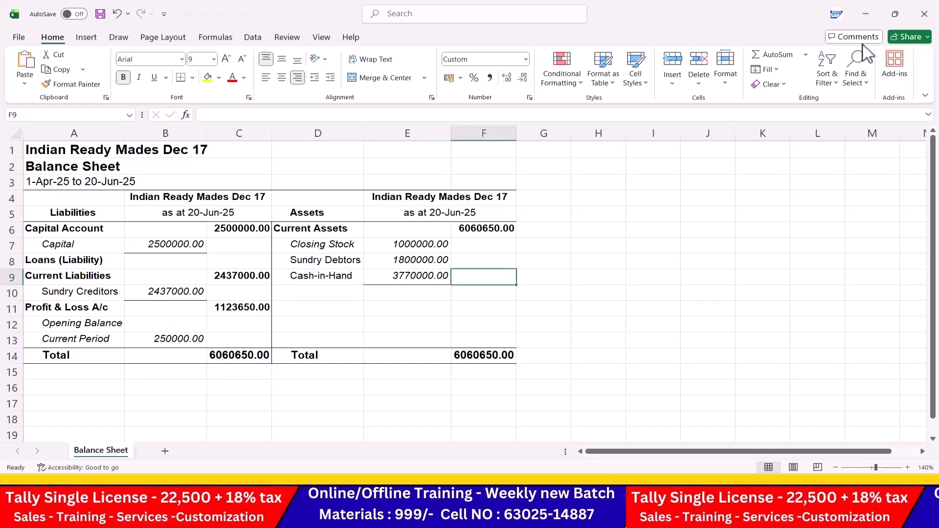
pyautogui.click(932, 14)
# Step: Open DATA 7.0 in large icons to confirm the BSheet Excel file, then return to Tally Prime
pyautogui.click(869, 13)
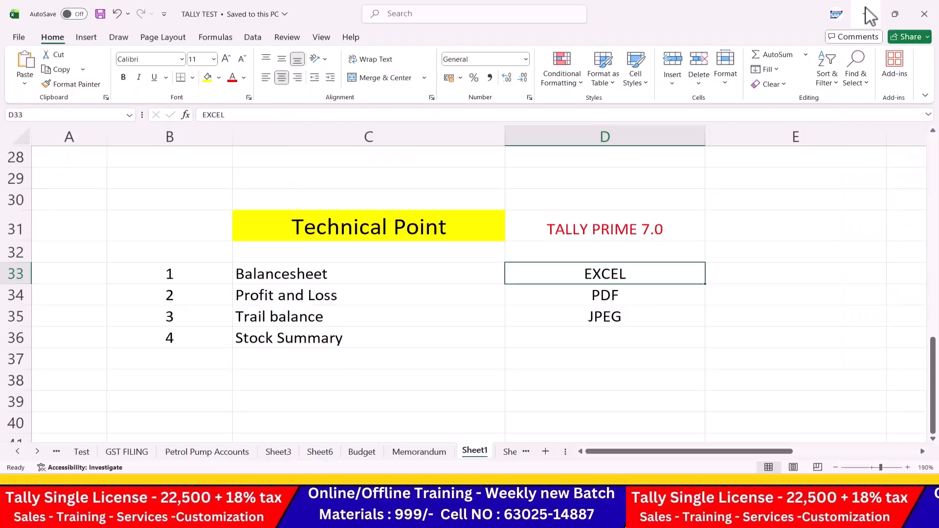
pyautogui.click(868, 14)
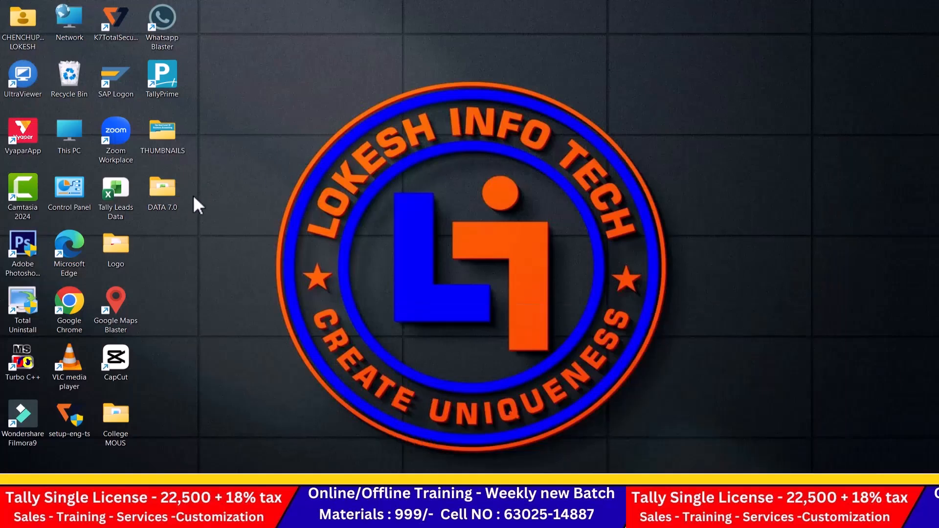
pyautogui.doubleClick(169, 192)
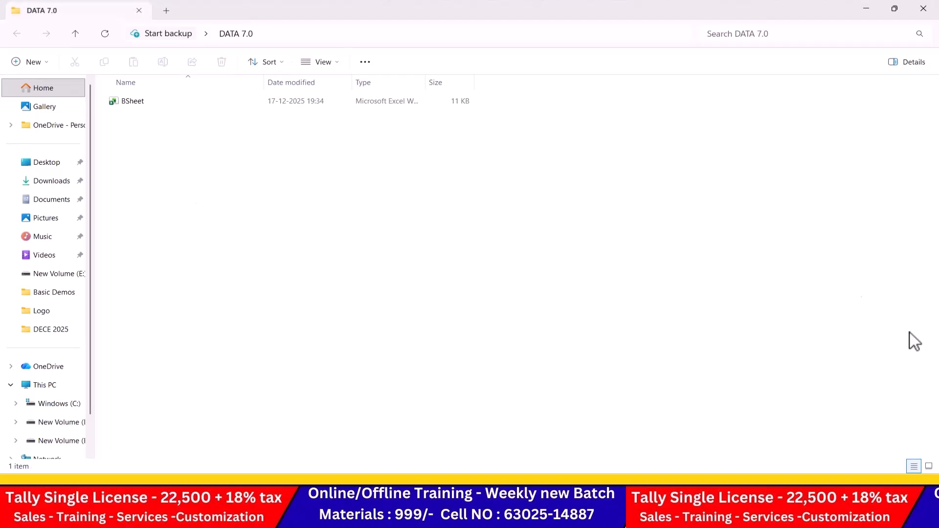
pyautogui.click(928, 466)
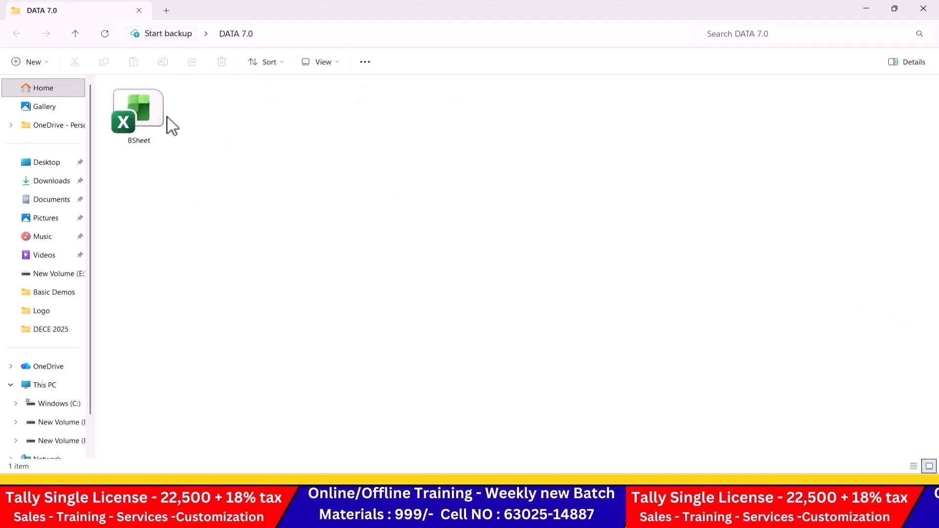
pyautogui.click(144, 118)
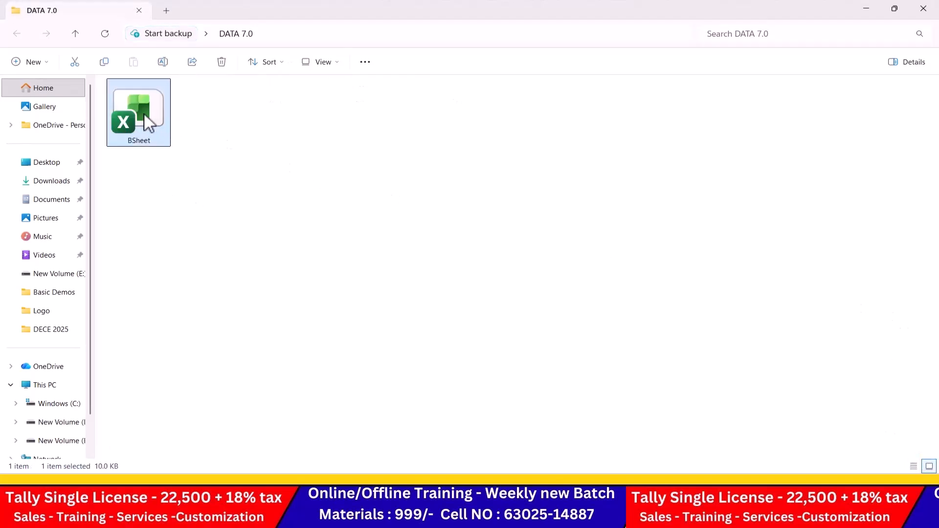
pyautogui.hotkey('alt', 'Tab')
pyautogui.hotkey('alt', 'Tab')
pyautogui.hotkey('alt', 'Tab')
pyautogui.hotkey('alt', 'Tab')
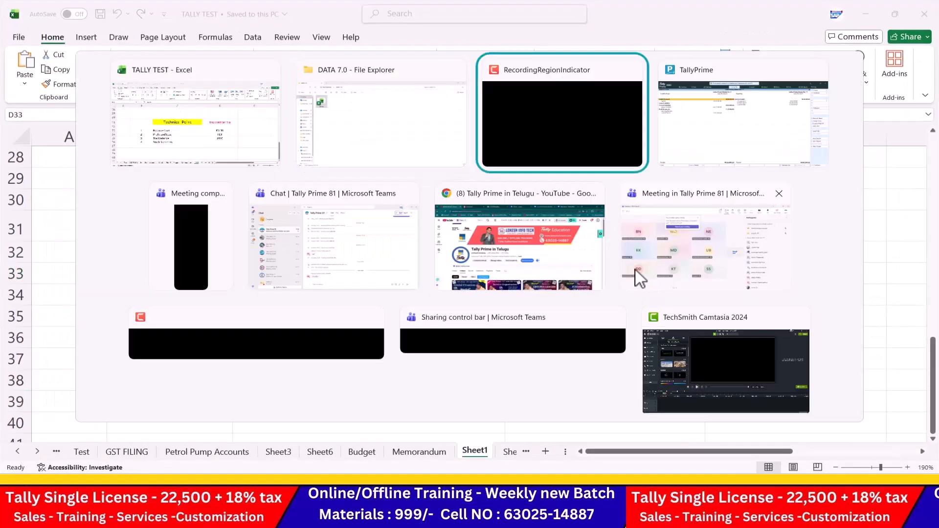
pyautogui.hotkey('alt', 'Tab')
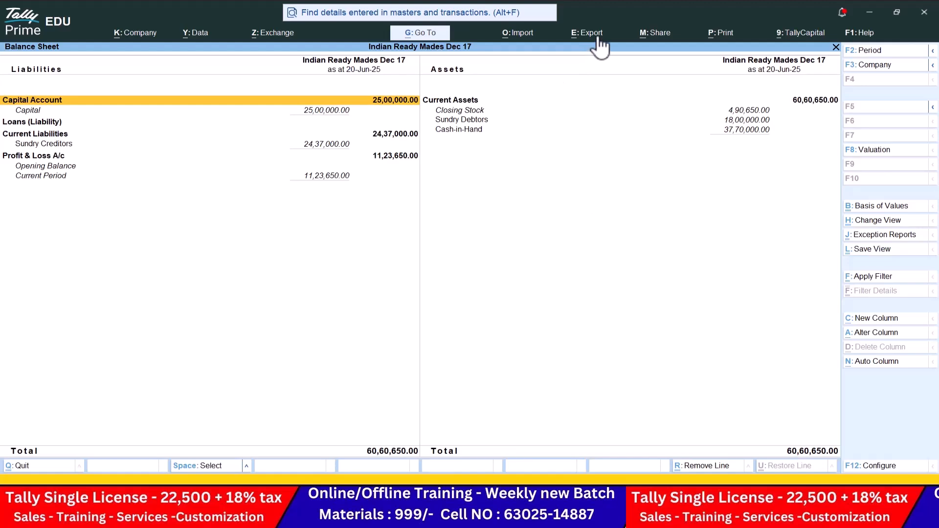
# Step: Start a Balance Sheet export and set its file format to JPEG (Image)
pyautogui.click(597, 39)
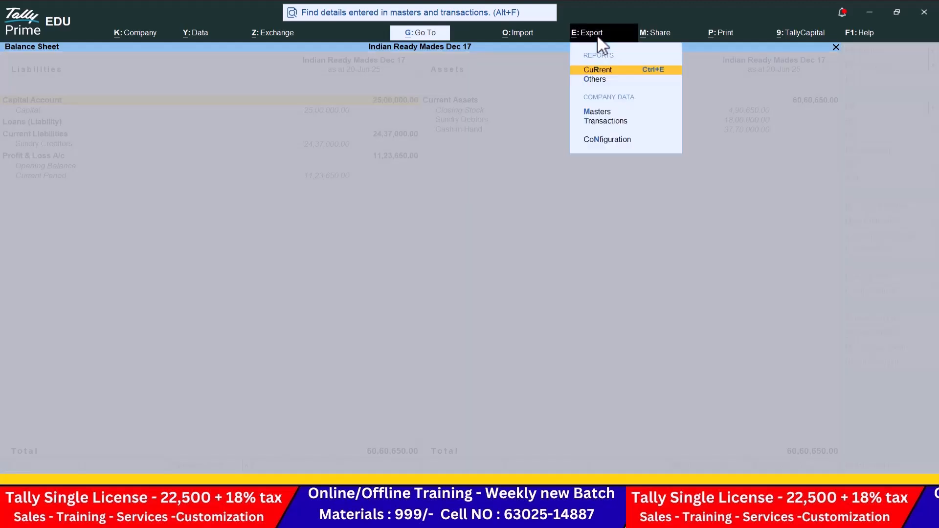
pyautogui.press('Return')
pyautogui.press('c')
pyautogui.press('Down')
pyautogui.press('Down')
pyautogui.press('Down')
pyautogui.press('Down')
pyautogui.press('Down')
pyautogui.press('Down')
pyautogui.press('Down')
pyautogui.press('Down')
pyautogui.press('Down')
pyautogui.press('Down')
pyautogui.press('Down')
pyautogui.press('Down')
pyautogui.press('Down')
pyautogui.press('Down')
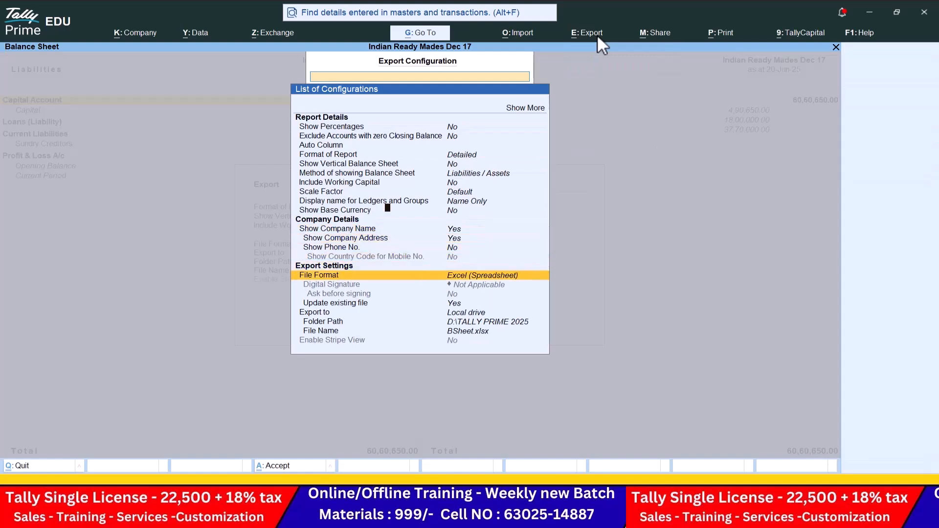
pyautogui.press('Return')
pyautogui.press('Down')
pyautogui.press('Down')
pyautogui.press('Down')
pyautogui.press('Up')
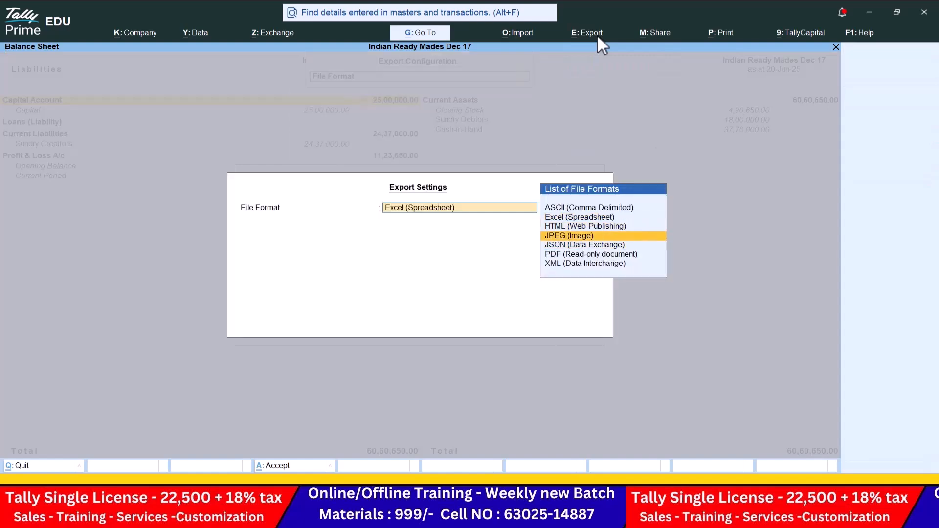
pyautogui.press('Return')
# Step: Point the export folder to Desktop\DATA 7.0 and export BSheet.jpg
pyautogui.press('Down')
pyautogui.press('Down')
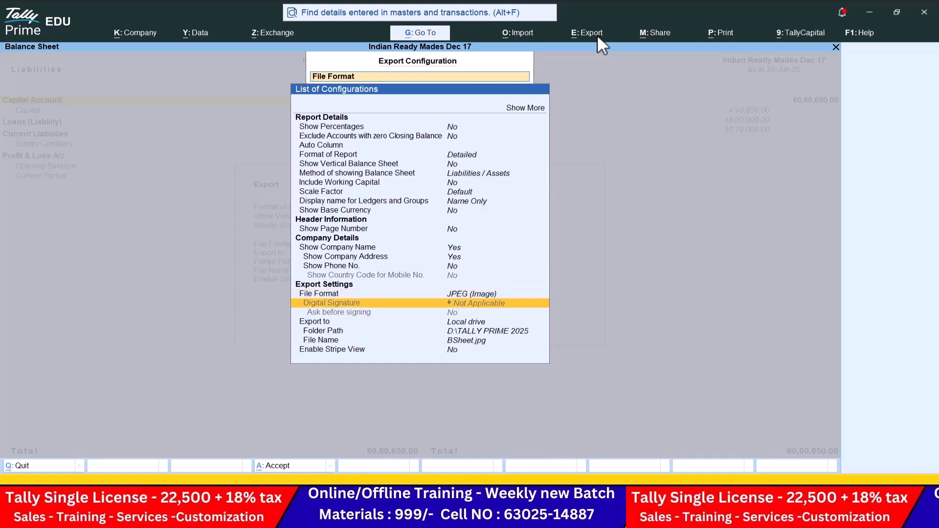
pyautogui.press('Down')
pyautogui.press('Return')
pyautogui.press('Up')
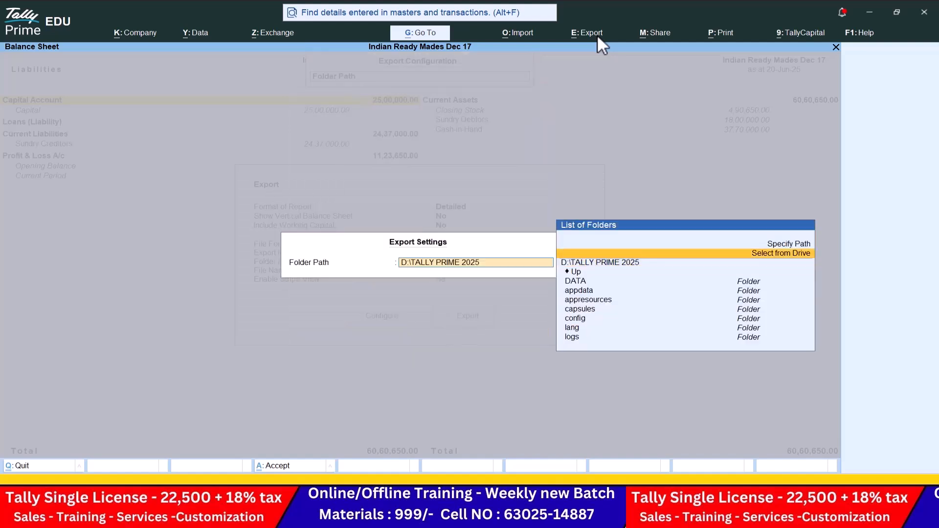
pyautogui.press('Return')
pyautogui.press('Down')
pyautogui.press('Down')
pyautogui.press('Down')
pyautogui.press('Return')
pyautogui.press('Down')
pyautogui.press('Down')
pyautogui.press('Down')
pyautogui.press('Return')
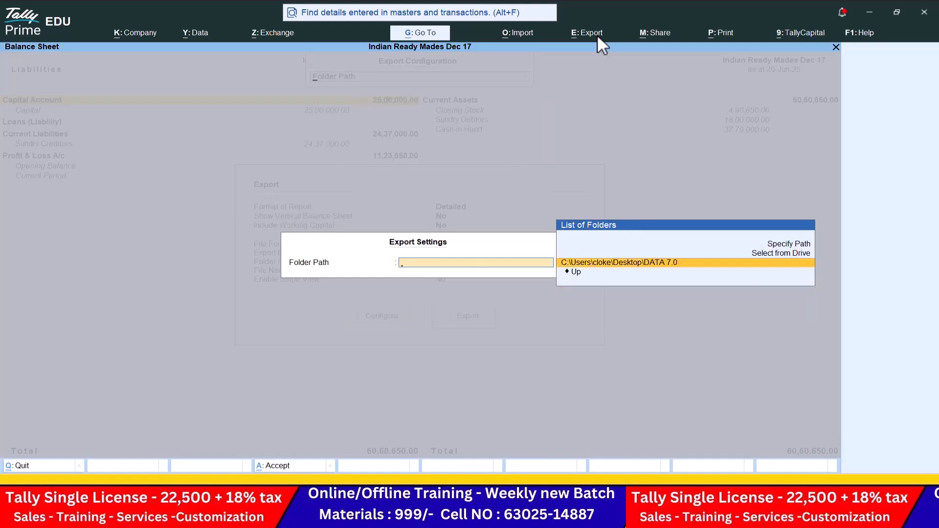
pyautogui.press('Return')
pyautogui.press('Down')
pyautogui.press('Up')
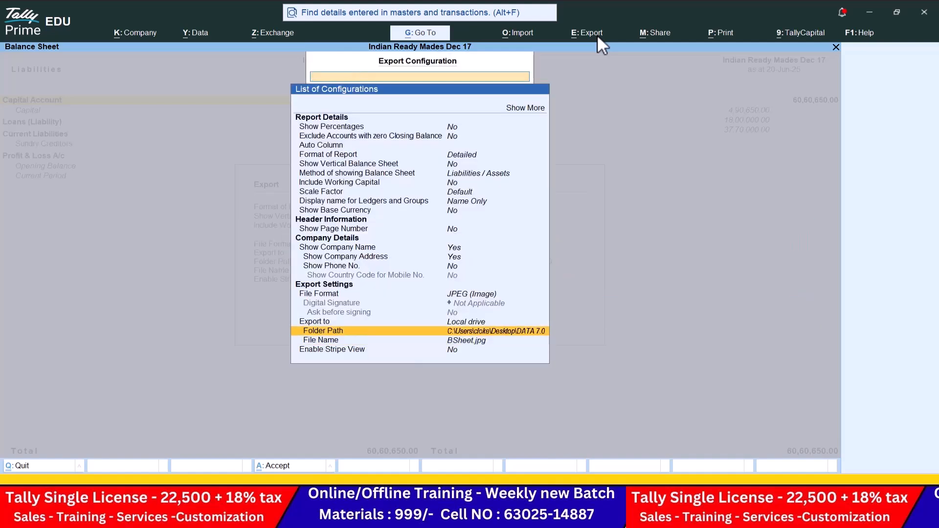
pyautogui.press('Escape')
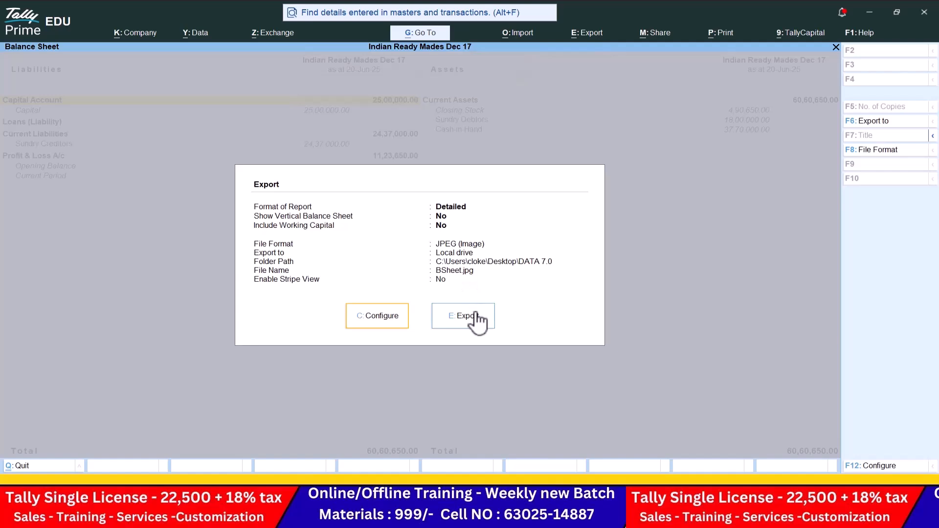
pyautogui.click(474, 316)
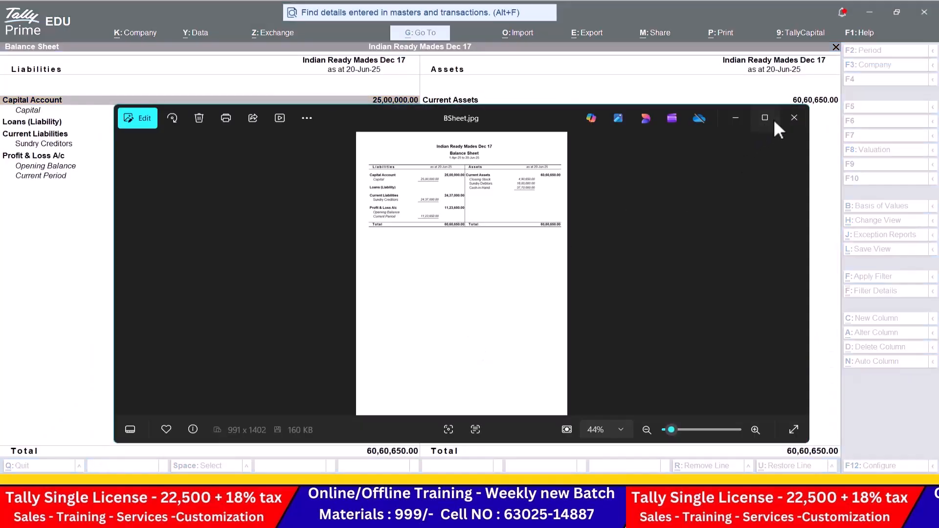
# Step: Maximise Photos and pan over the whole BSheet.jpg image, then close it and minimise Tally
pyautogui.click(774, 123)
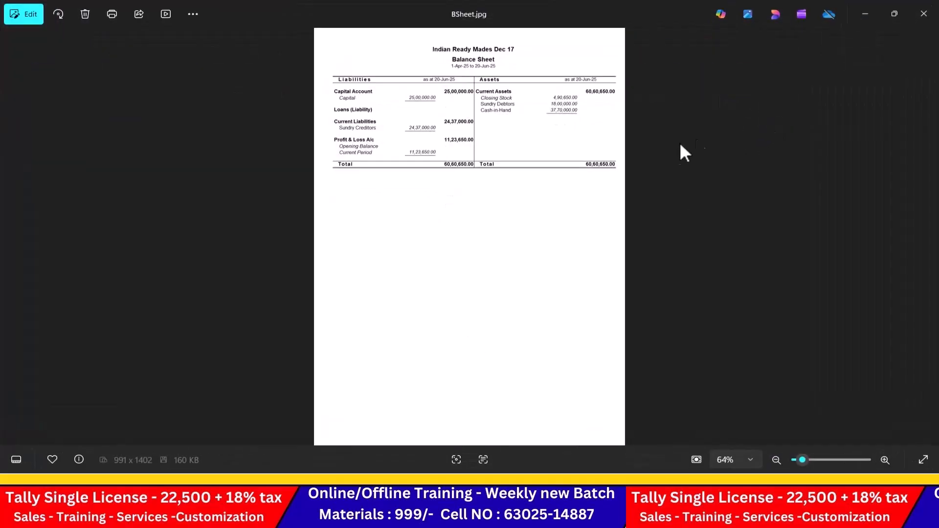
pyautogui.scroll(5, 589, 220)
pyautogui.moveTo(445, 52); pyautogui.dragTo(471, 184)
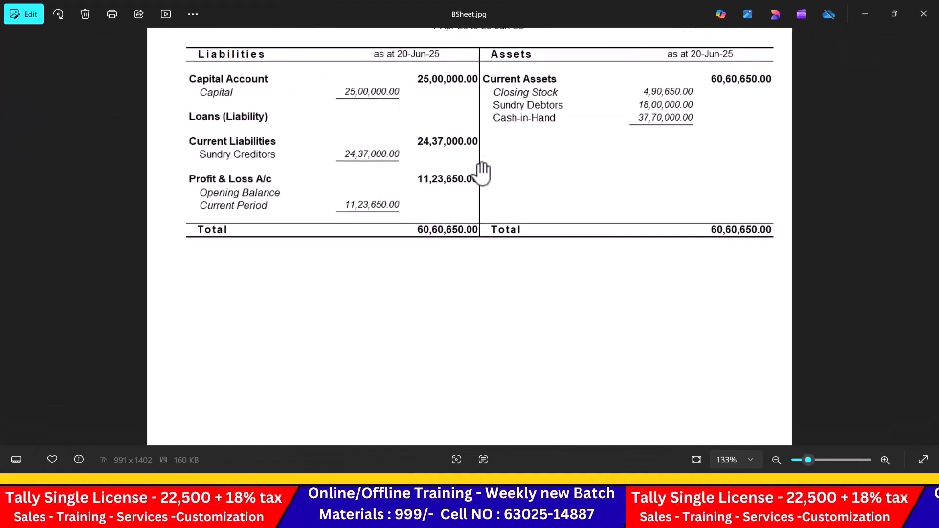
pyautogui.moveTo(513, 90); pyautogui.dragTo(511, 195)
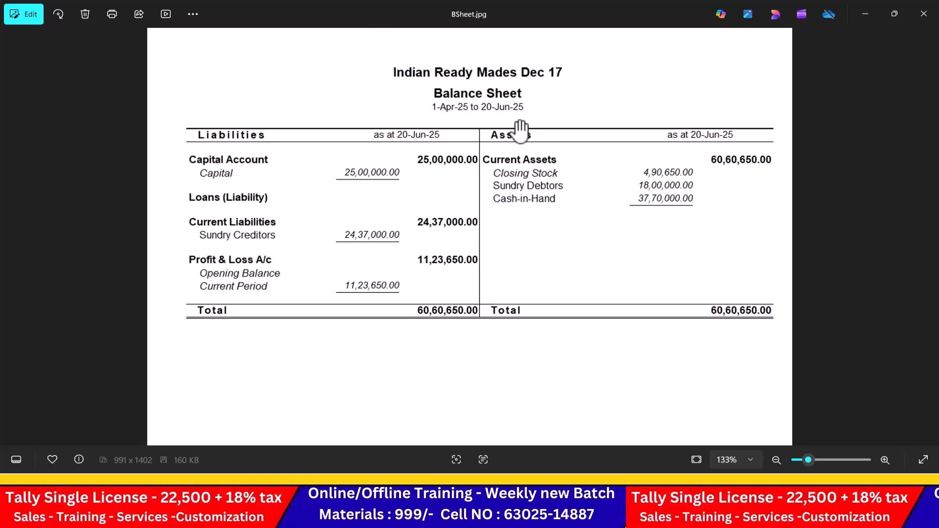
pyautogui.click(924, 14)
pyautogui.click(870, 12)
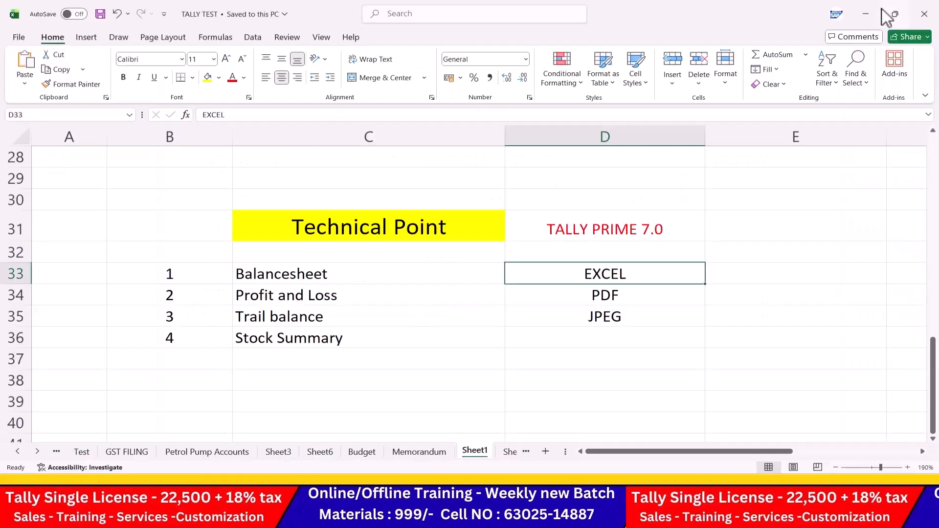
# Step: Minimise Excel, close Explorer, and reopen DATA 7.0 to select the BSheet image
pyautogui.click(880, 11)
pyautogui.click(608, 29)
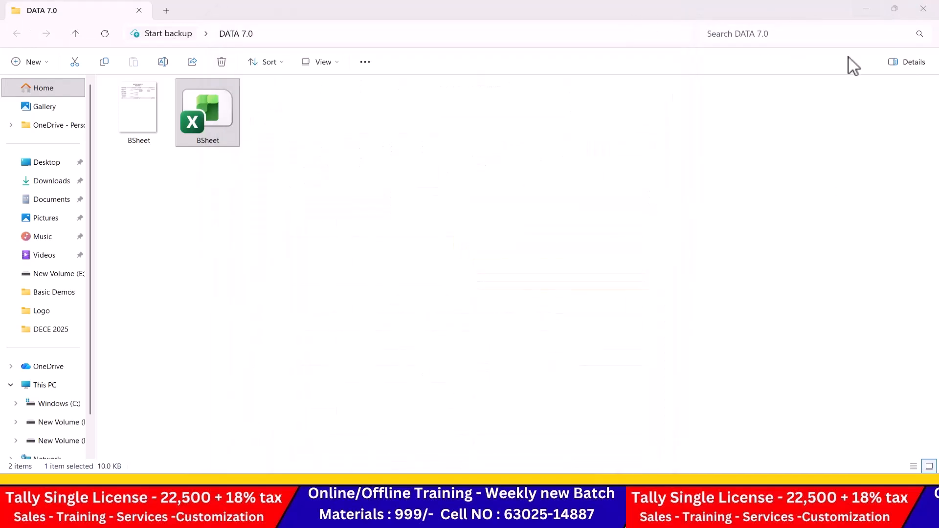
pyautogui.click(924, 9)
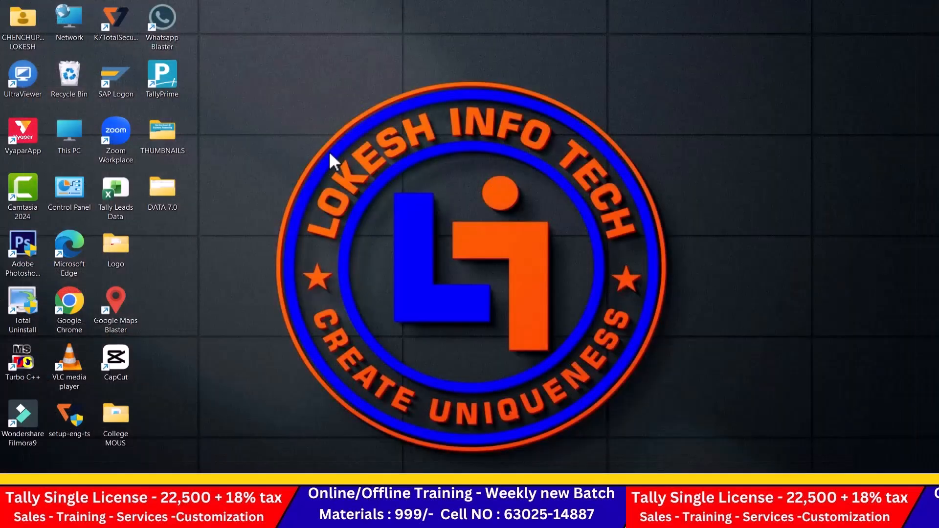
pyautogui.doubleClick(179, 190)
pyautogui.click(133, 101)
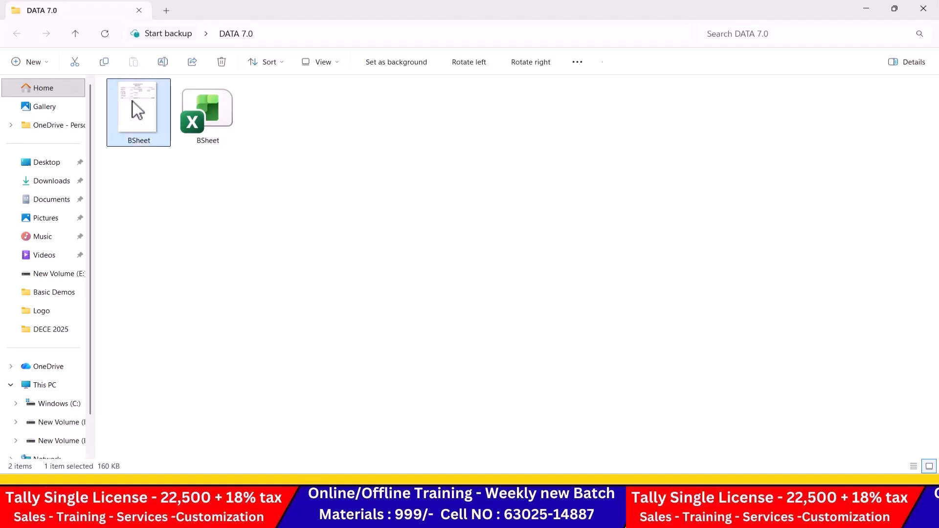
# Step: Back in Tally, start a Balance Sheet export as PDF (Read-only document) with no digital signature
pyautogui.hotkey('alt', 'Tab')
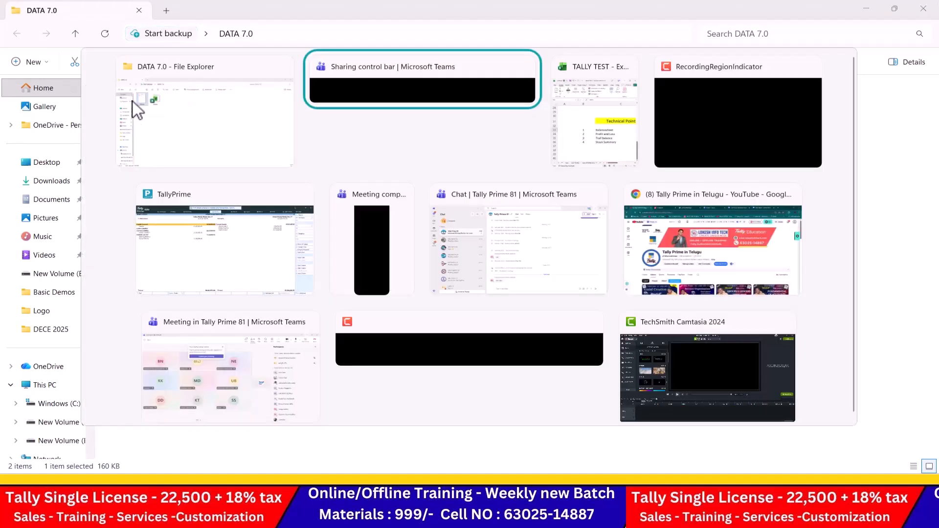
pyautogui.hotkey('alt', 'Tab')
pyautogui.hotkey('alt', 'Tab')
pyautogui.hotkey('alt', 'Tab')
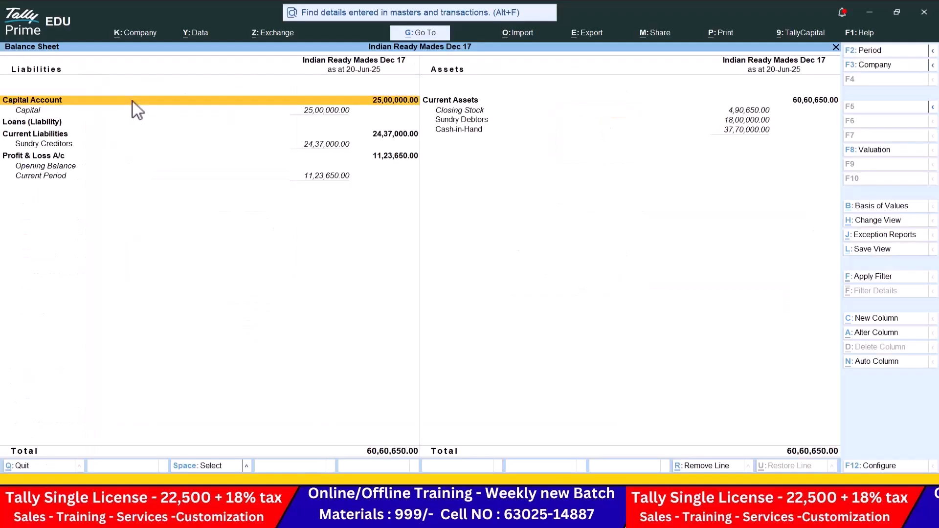
pyautogui.click(585, 34)
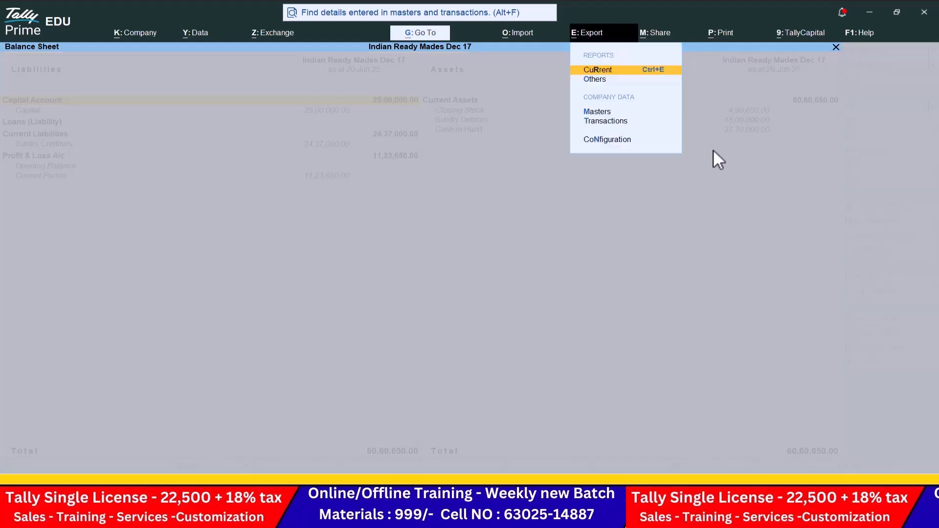
pyautogui.press('Return')
pyautogui.press('Return')
pyautogui.press('Down')
pyautogui.press('Down')
pyautogui.press('Down')
pyautogui.press('Down')
pyautogui.press('Down')
pyautogui.press('Down')
pyautogui.press('Down')
pyautogui.press('Down')
pyautogui.press('Down')
pyautogui.press('Down')
pyautogui.press('Down')
pyautogui.press('Down')
pyautogui.press('Down')
pyautogui.press('Down')
pyautogui.press('Down')
pyautogui.press('Down')
pyautogui.press('Down')
pyautogui.press('Down')
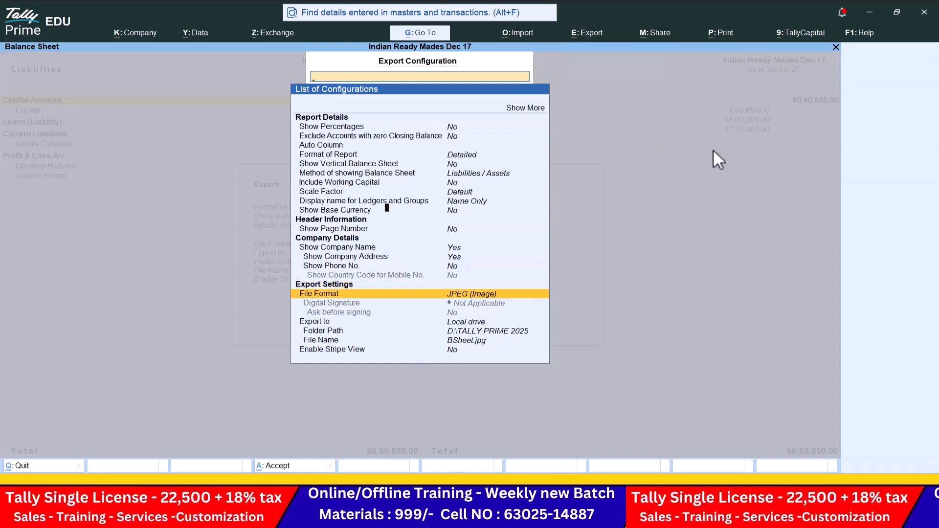
pyautogui.press('Return')
pyautogui.press('Down')
pyautogui.press('Down')
pyautogui.press('Return')
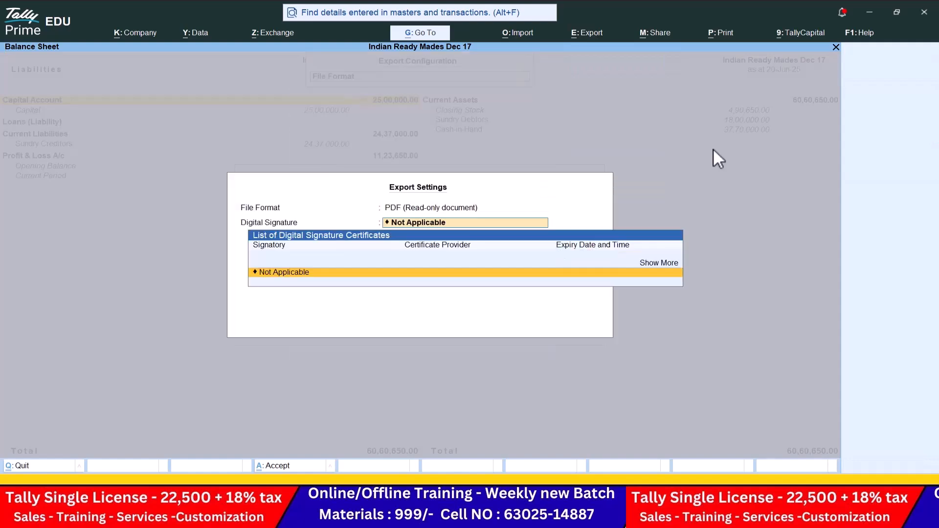
pyautogui.press('Return')
# Step: Set the PDF export folder to Desktop\DATA 7.0 for BSheet.pdf and accept the configuration
pyautogui.press('Down')
pyautogui.press('Down')
pyautogui.press('Down')
pyautogui.press('Down')
pyautogui.press('Return')
pyautogui.press('Up')
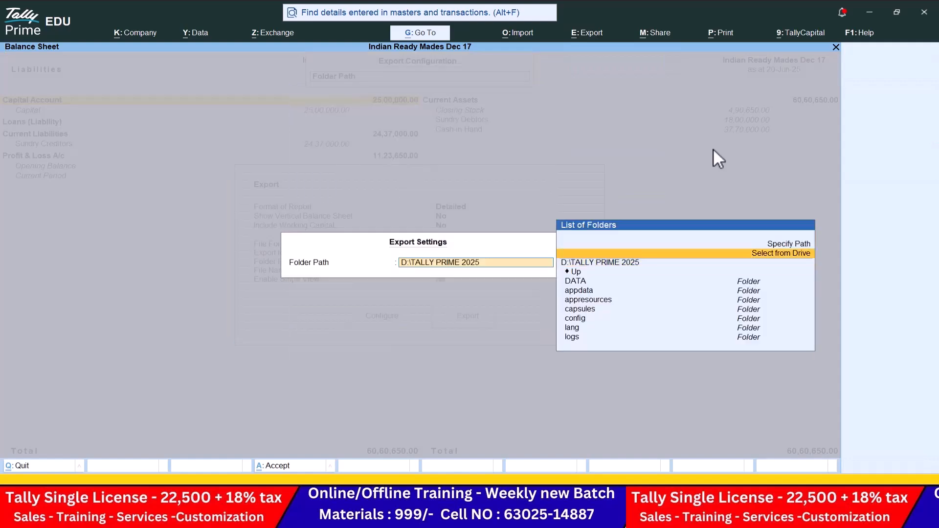
pyautogui.press('Return')
pyautogui.press('Down')
pyautogui.press('Down')
pyautogui.press('Down')
pyautogui.press('Return')
pyautogui.press('Down')
pyautogui.press('Down')
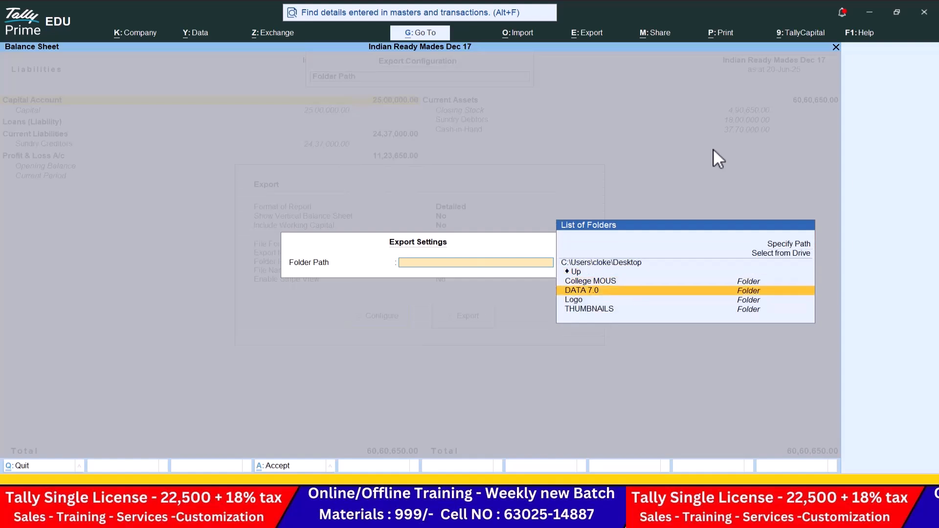
pyautogui.press('Return')
pyautogui.press('Return')
pyautogui.press('Down')
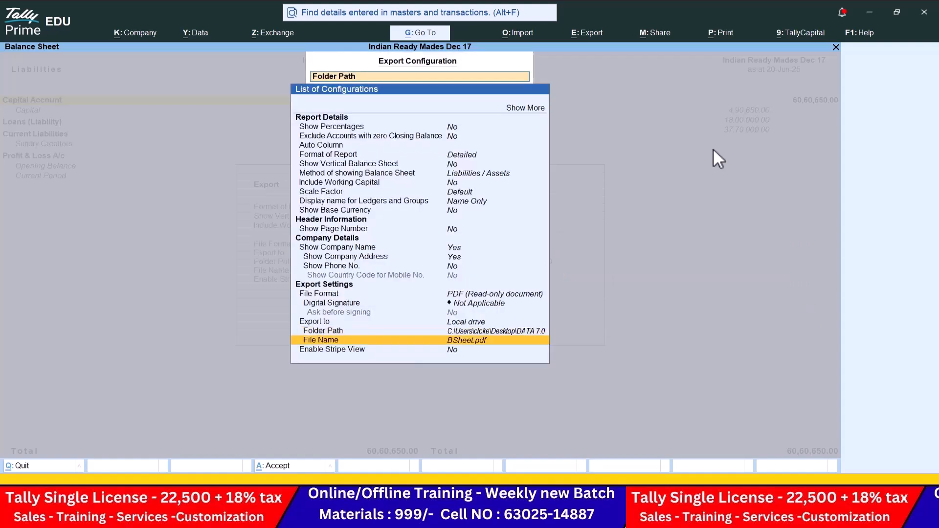
pyautogui.hotkey('ctrl', 'a')
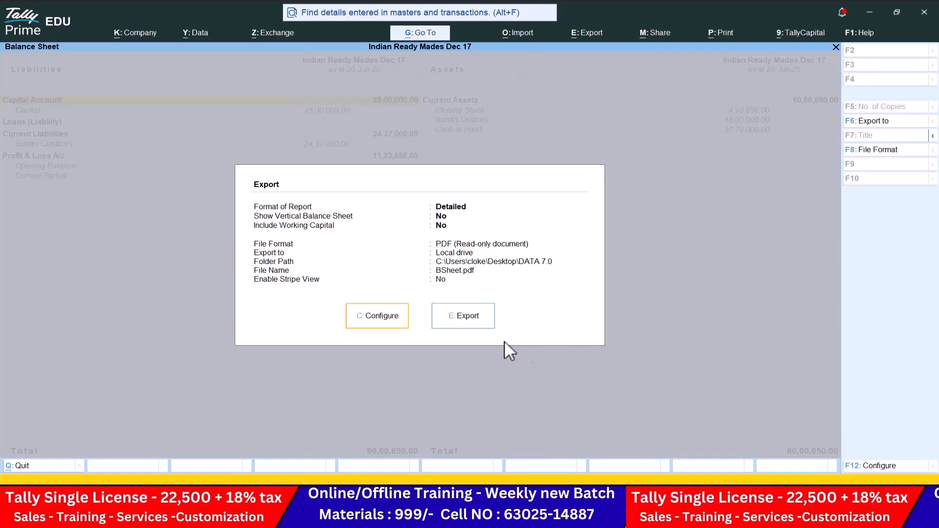
# Step: Export BSheet.pdf, review it zoomed in Edge's viewer, then close the browser
pyautogui.click(482, 317)
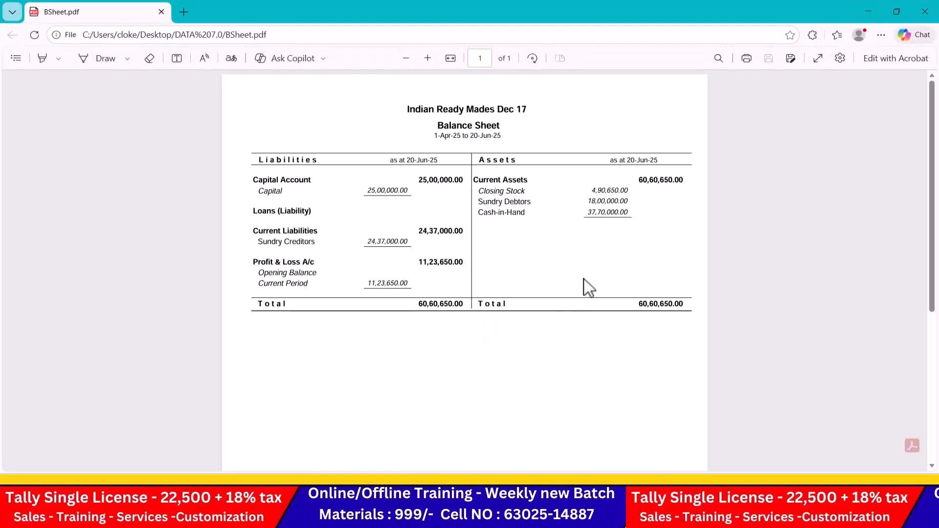
pyautogui.click(426, 58)
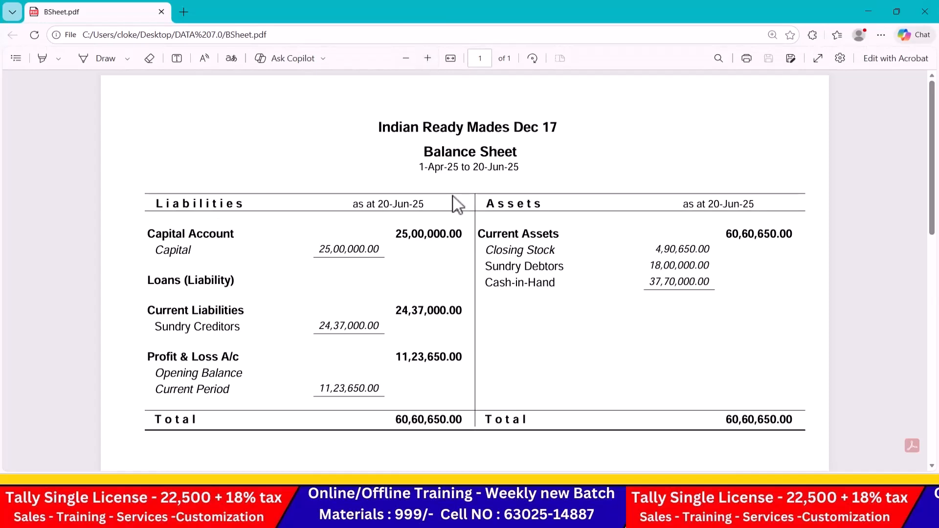
pyautogui.scroll(-1, 453, 197)
pyautogui.scroll(1, 390, 122)
pyautogui.click(925, 11)
# Step: Reopen DATA 7.0, check the BSheet Excel, PDF and image files, then close the folder
pyautogui.click(868, 13)
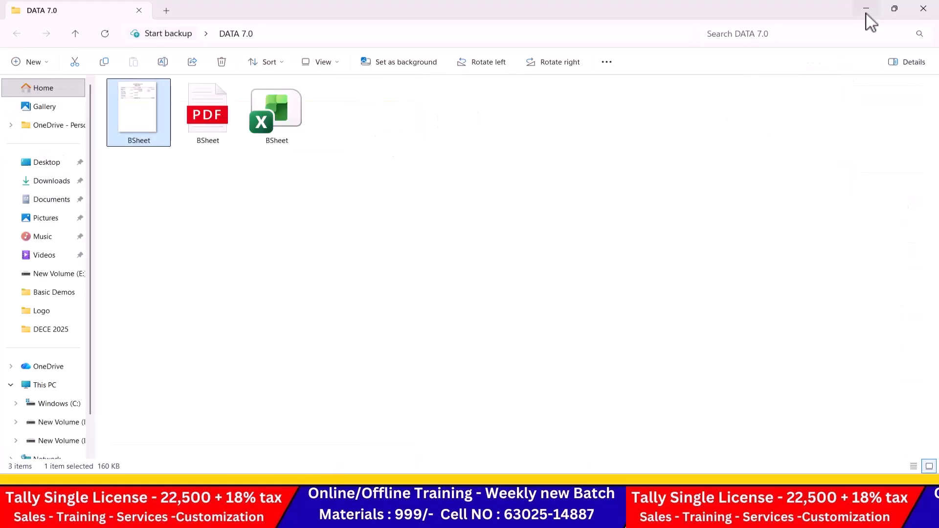
pyautogui.click(923, 8)
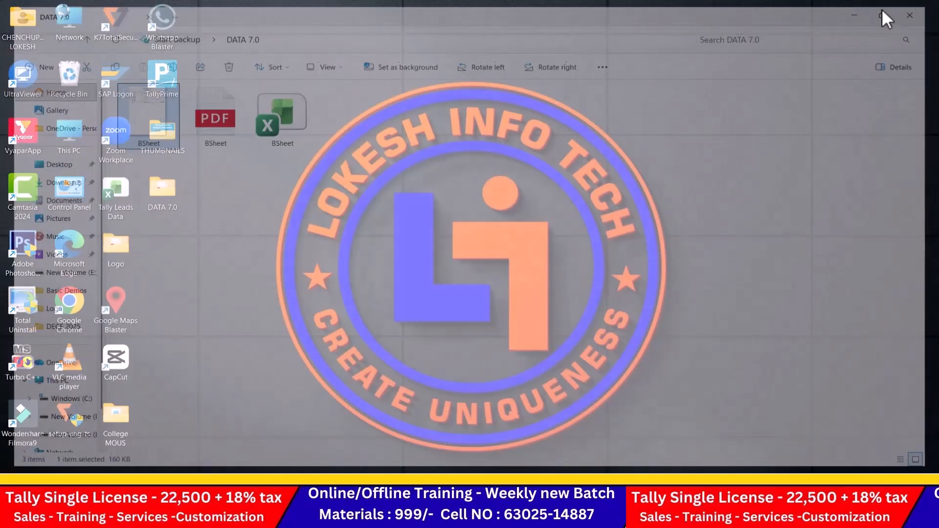
pyautogui.doubleClick(175, 182)
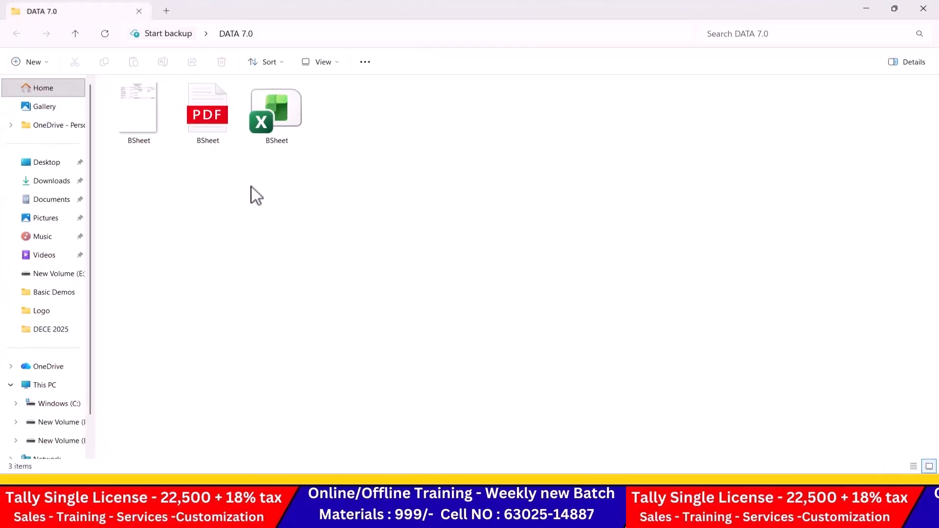
pyautogui.click(294, 113)
pyautogui.click(210, 122)
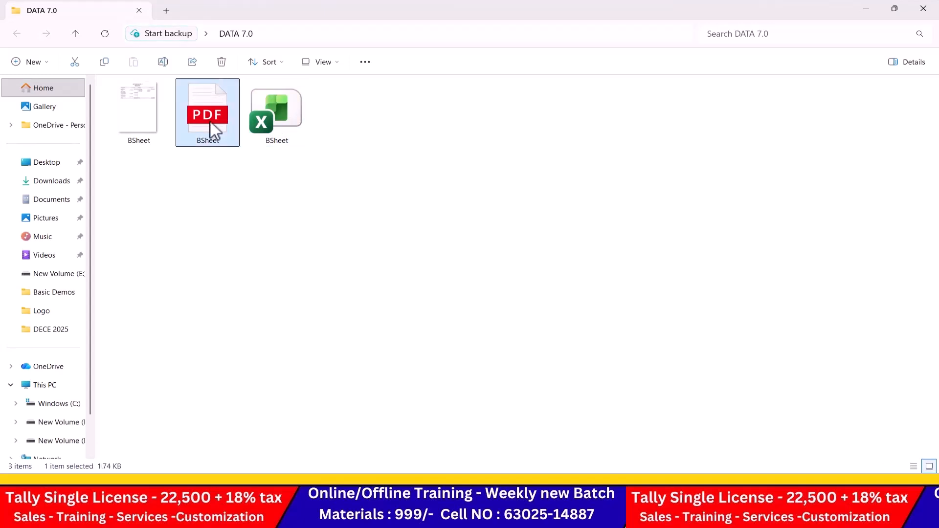
pyautogui.click(135, 131)
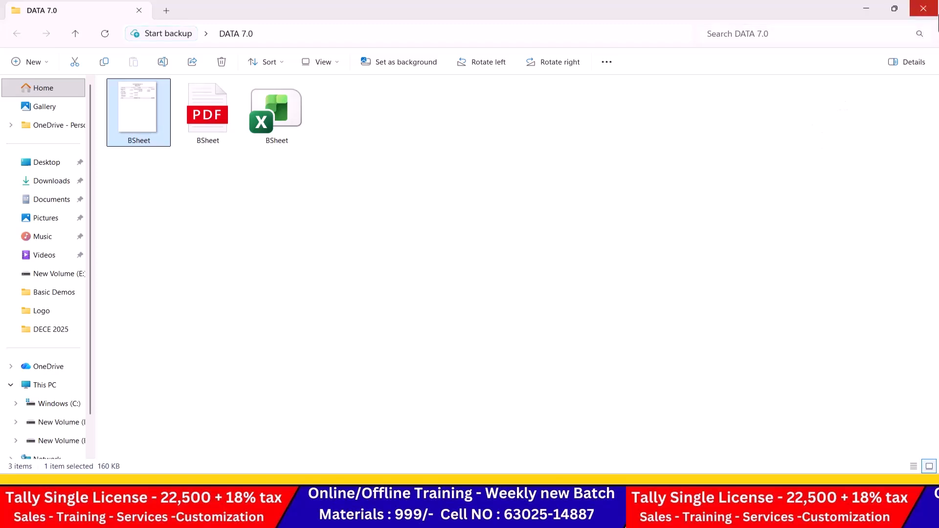
pyautogui.click(935, 13)
# Step: Open the Profit & Loss A/c in Tally and expand it to detailed view
pyautogui.hotkey('alt', 'Tab')
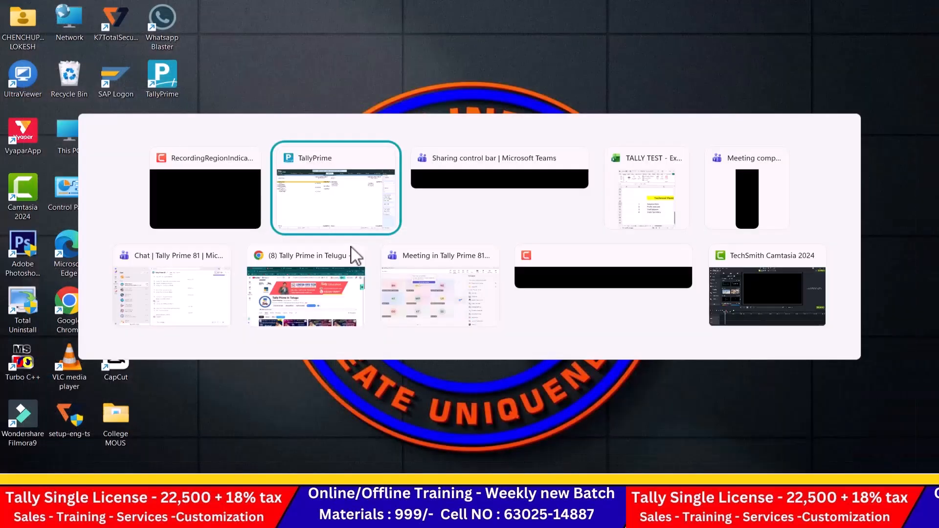
pyautogui.press('Escape')
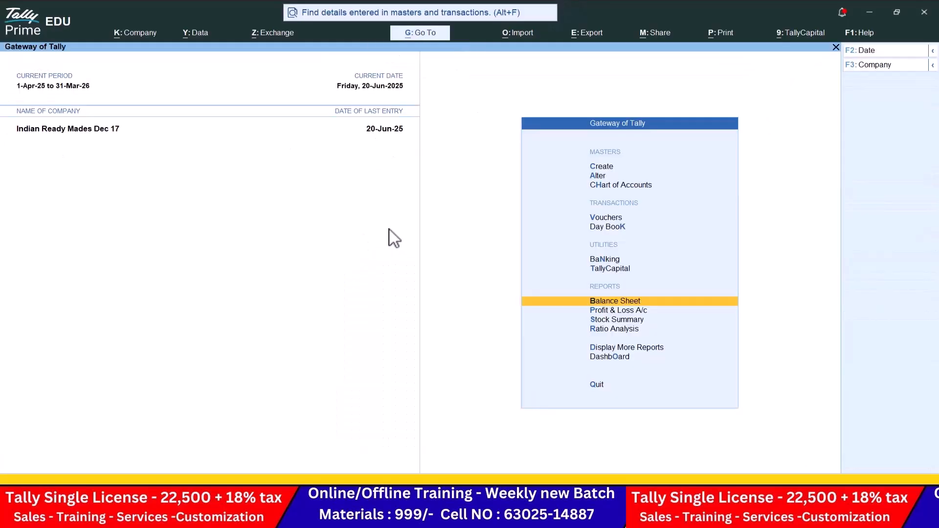
pyautogui.press('Down')
pyautogui.press('Return')
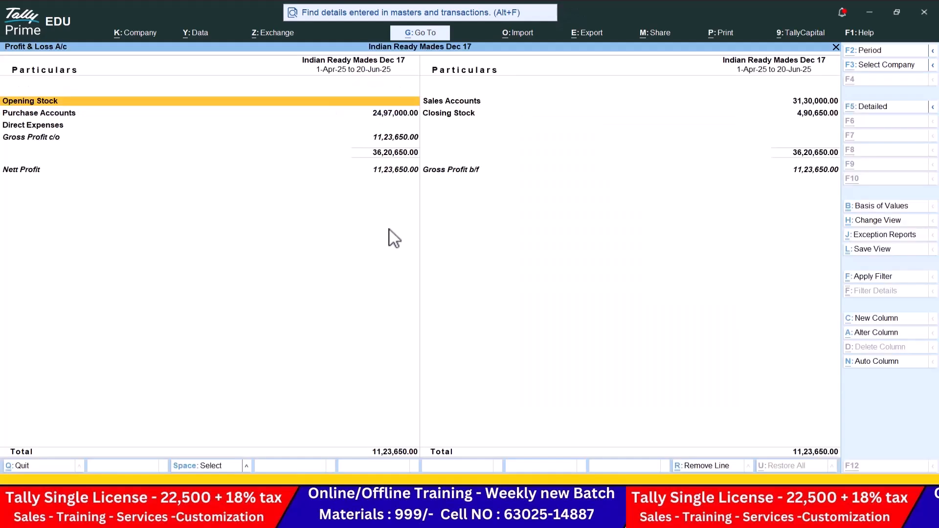
pyautogui.hotkey('alt', 'F5')
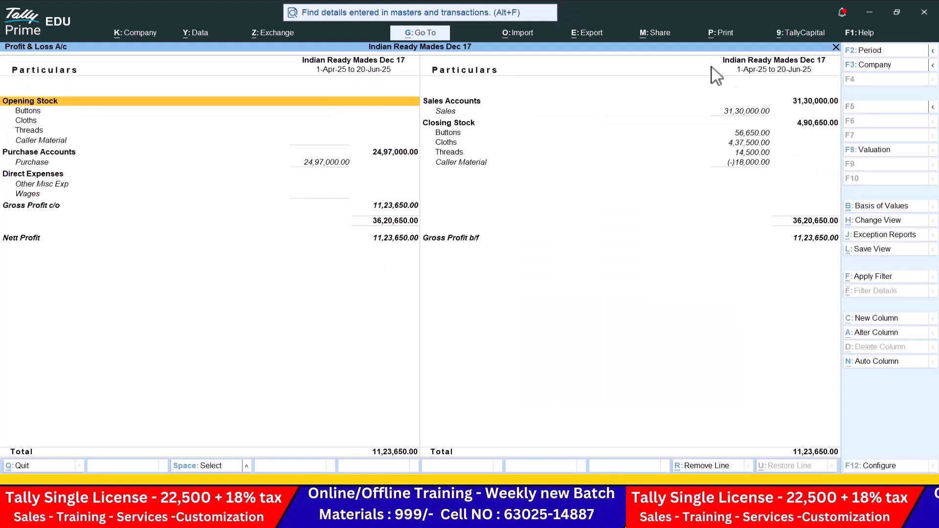
# Step: Start exporting the current Profit & Loss report with Excel (Spreadsheet) as the format
pyautogui.click(594, 33)
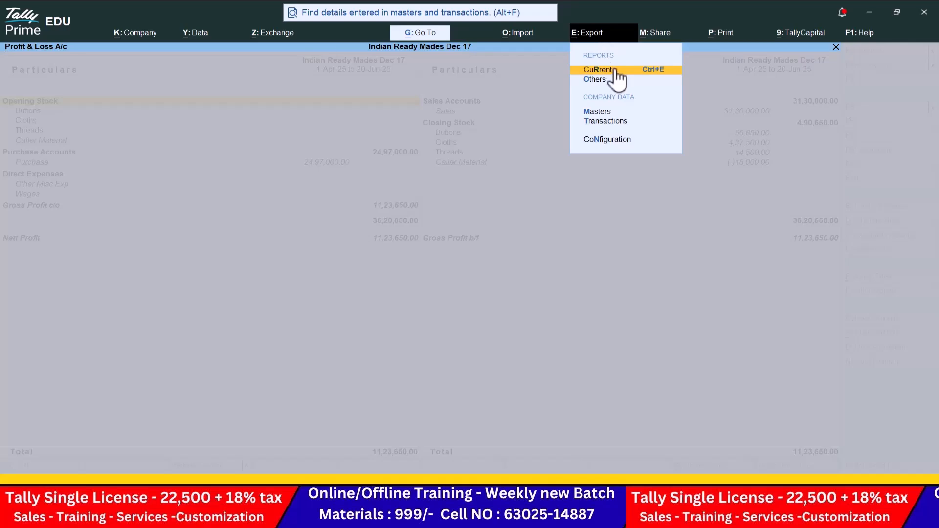
pyautogui.click(611, 69)
pyautogui.click(382, 308)
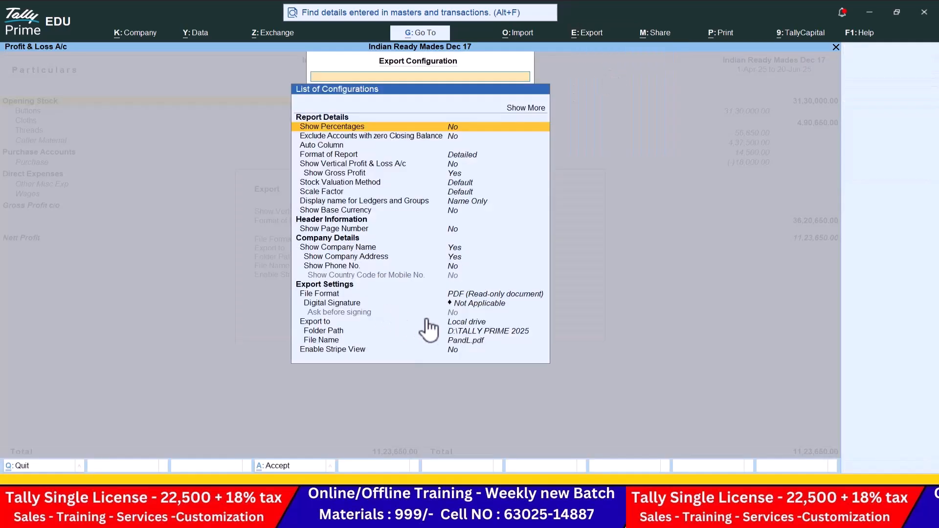
pyautogui.click(485, 294)
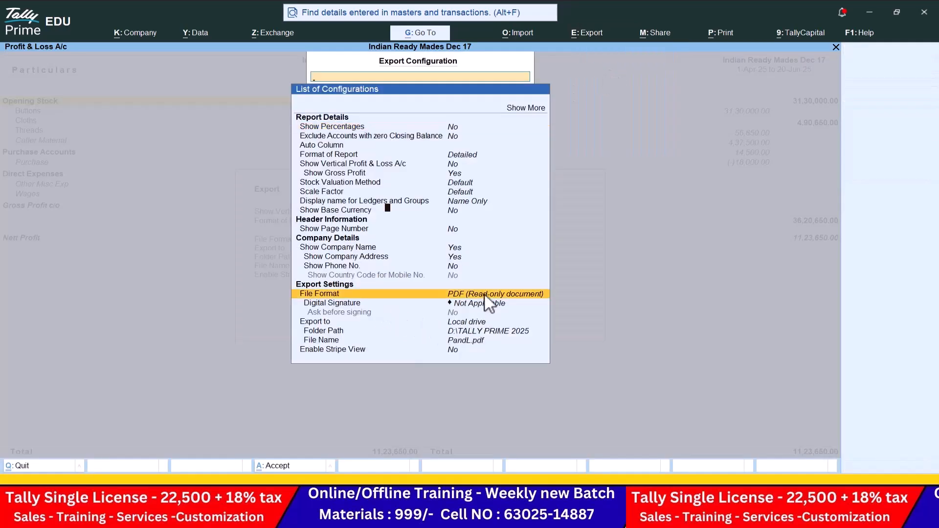
pyautogui.click(485, 295)
pyautogui.press('Up')
pyautogui.press('Up')
pyautogui.press('Up')
pyautogui.press('Up')
pyautogui.press('Return')
pyautogui.press('Down')
pyautogui.press('Down')
# Step: Set the export folder to Desktop\DATA 7.0 and export PandL.xlsx
pyautogui.press('Down')
pyautogui.press('Return')
pyautogui.press('Return')
pyautogui.press('Down')
pyautogui.press('Down')
pyautogui.press('Return')
pyautogui.press('Down')
pyautogui.press('Down')
pyautogui.press('Return')
pyautogui.press('Return')
pyautogui.press('Down')
pyautogui.press('Return')
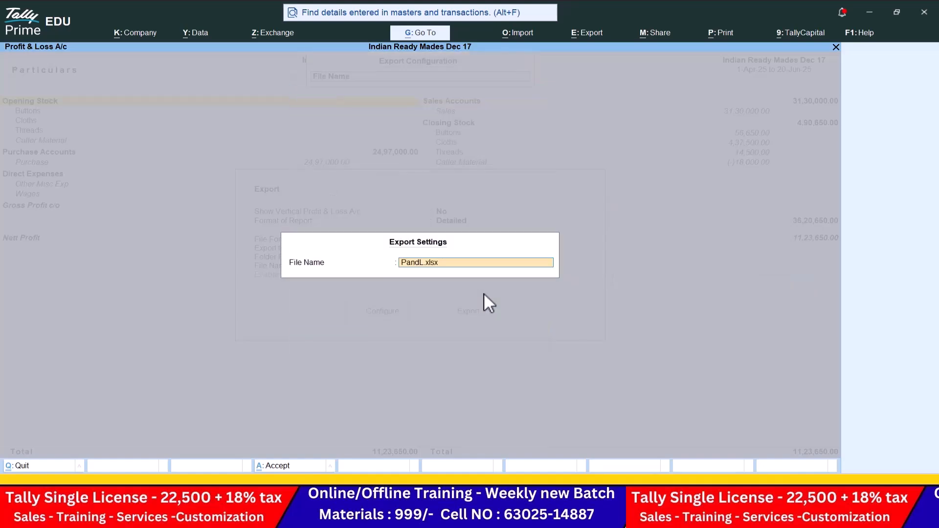
pyautogui.press('Return')
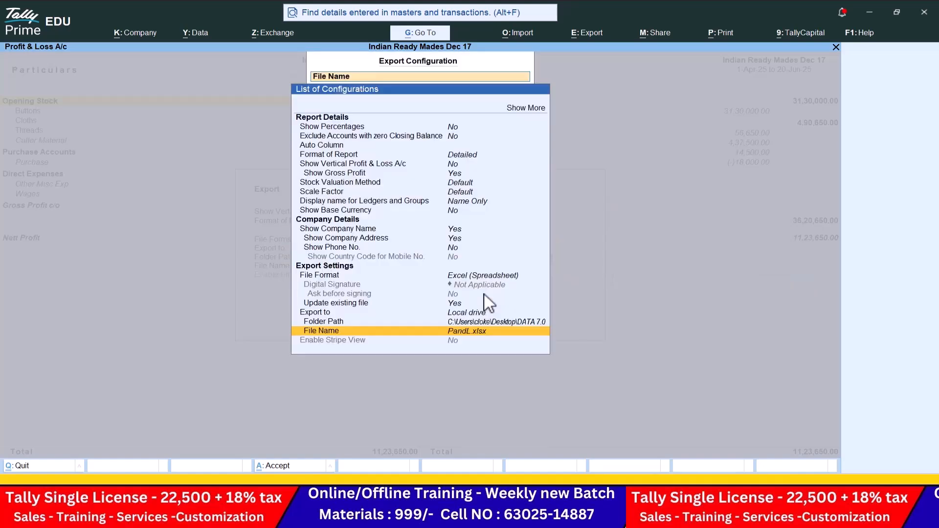
pyautogui.press('Escape')
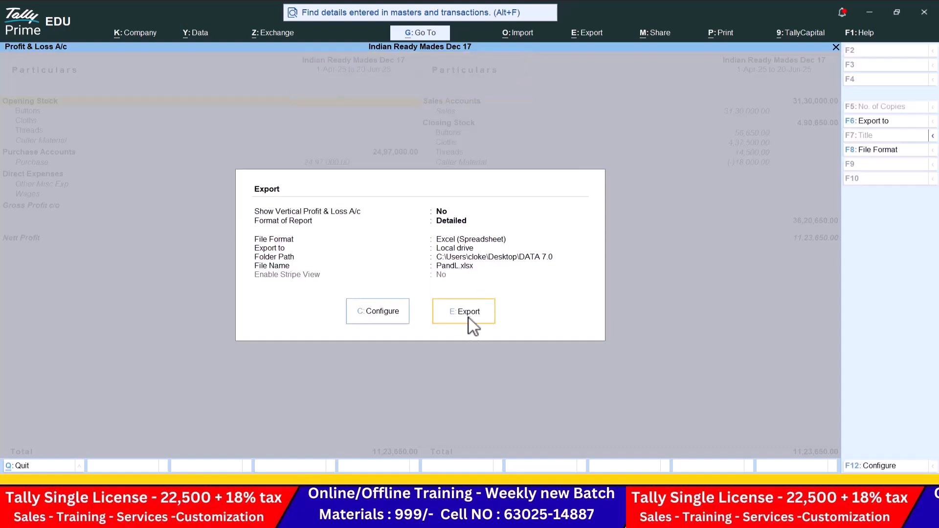
pyautogui.click(468, 318)
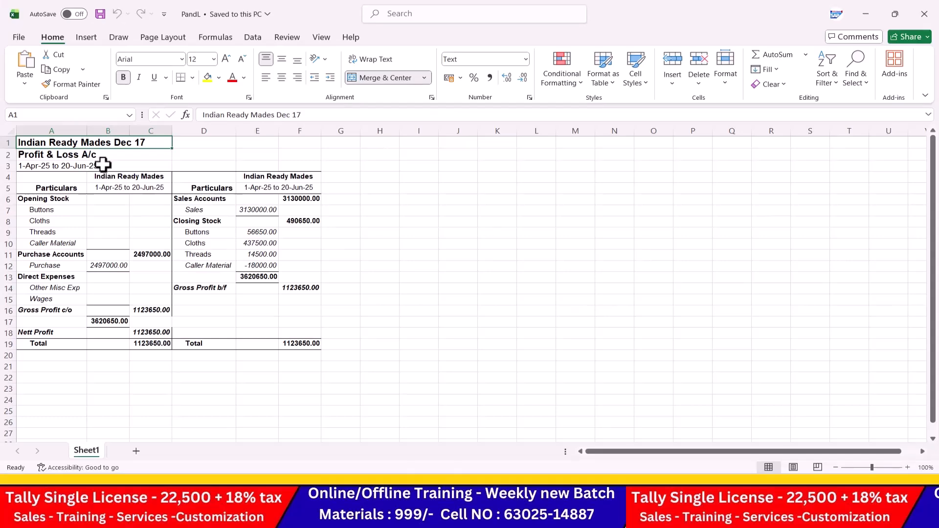
# Step: Merge and centre the Profit & Loss A/c title across A2:F2
pyautogui.click(100, 156)
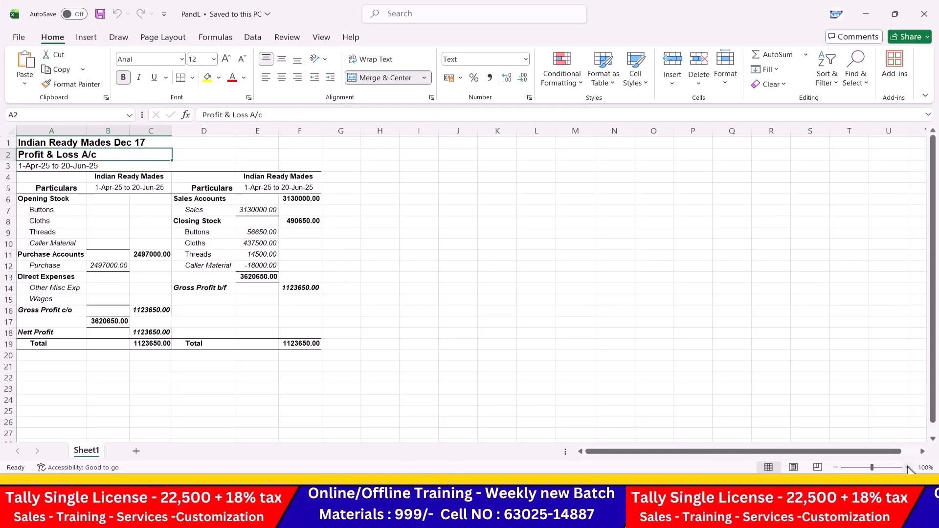
pyautogui.click(908, 467)
pyautogui.click(907, 467)
pyautogui.click(907, 467)
pyautogui.click(907, 467)
pyautogui.scroll(1, 123, 228)
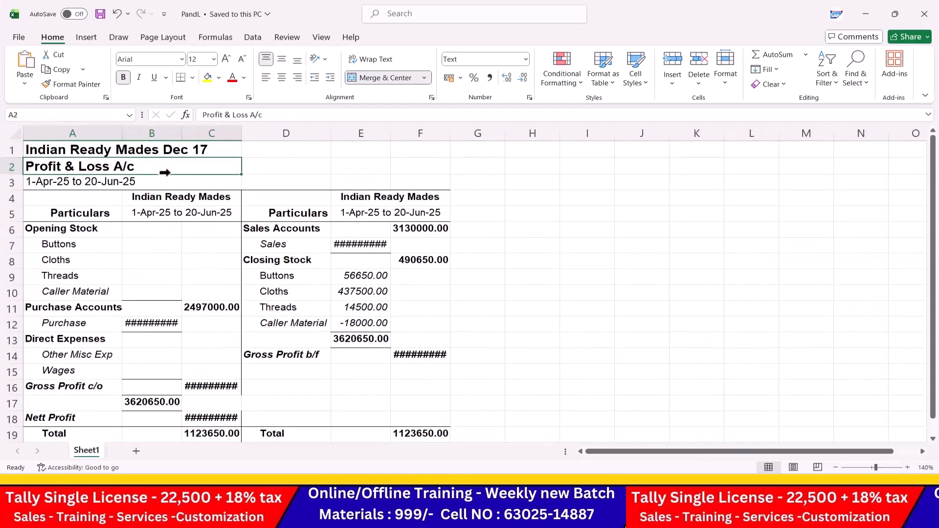
pyautogui.moveTo(162, 167); pyautogui.dragTo(421, 167)
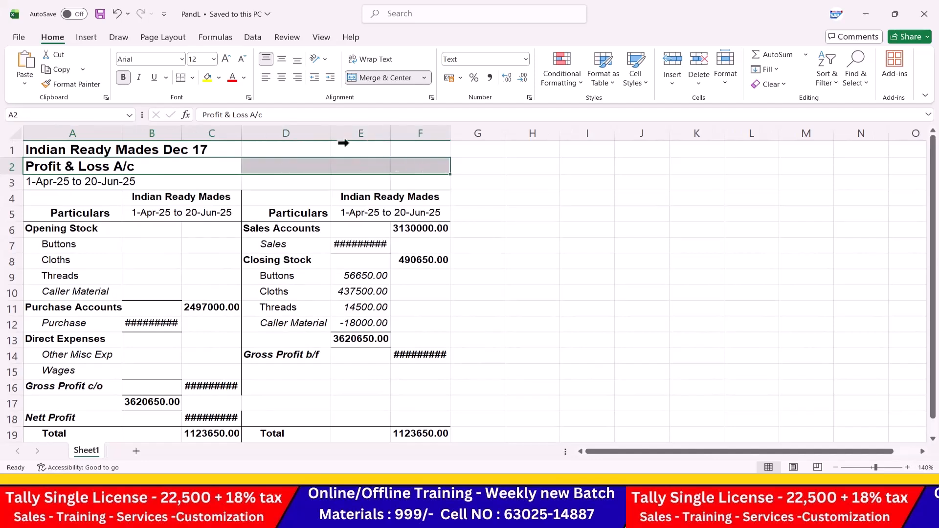
pyautogui.click(287, 76)
pyautogui.click(372, 78)
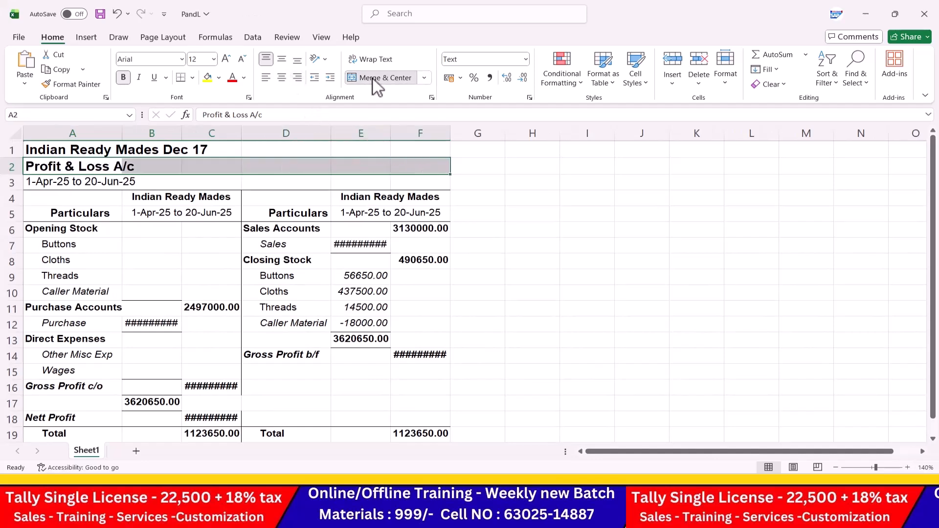
pyautogui.click(372, 78)
pyautogui.click(489, 245)
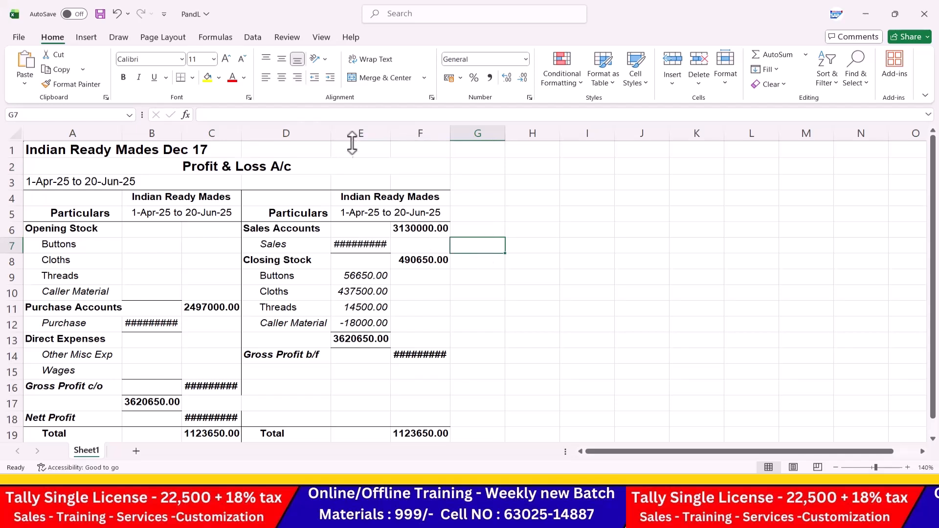
# Step: Widen columns E, B, C and F so every amount shows, then close the workbook
pyautogui.moveTo(390, 133); pyautogui.dragTo(407, 134)
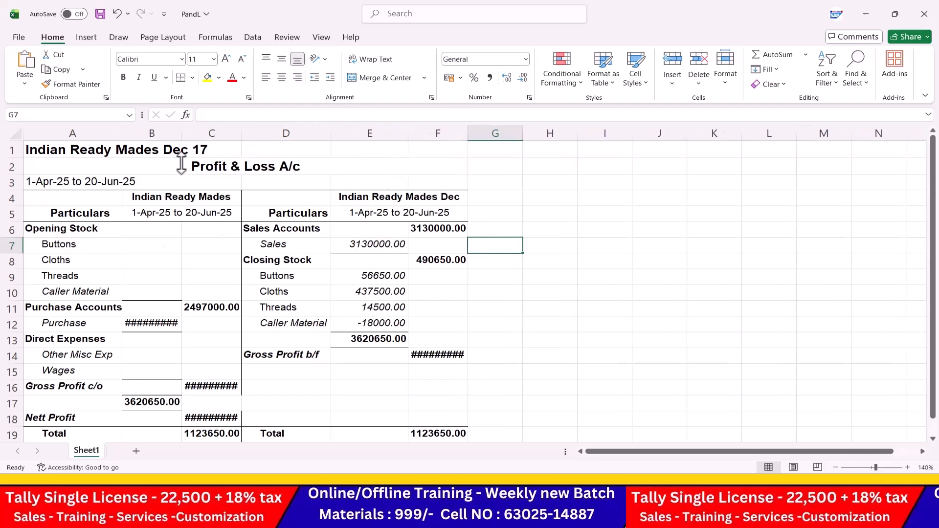
pyautogui.moveTo(182, 132); pyautogui.dragTo(225, 133)
pyautogui.moveTo(285, 133); pyautogui.dragTo(304, 134)
pyautogui.moveTo(533, 133); pyautogui.dragTo(547, 133)
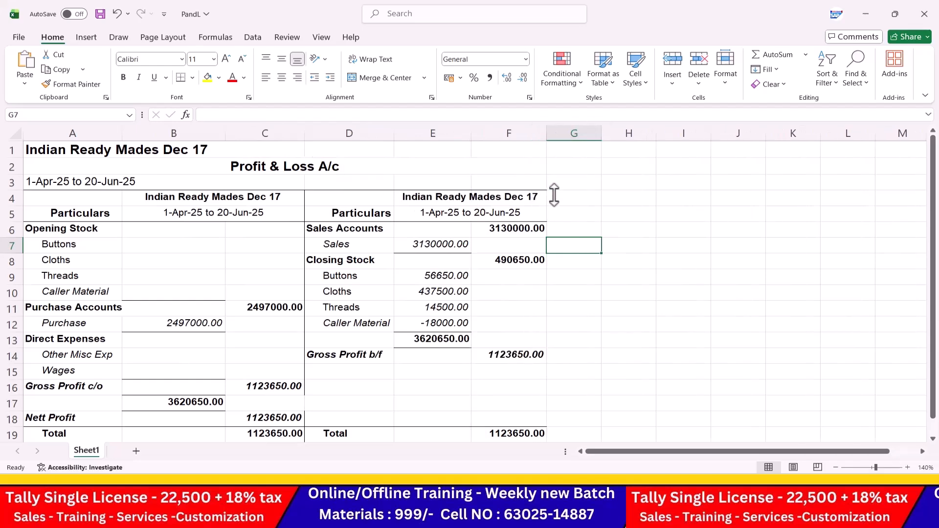
pyautogui.click(559, 225)
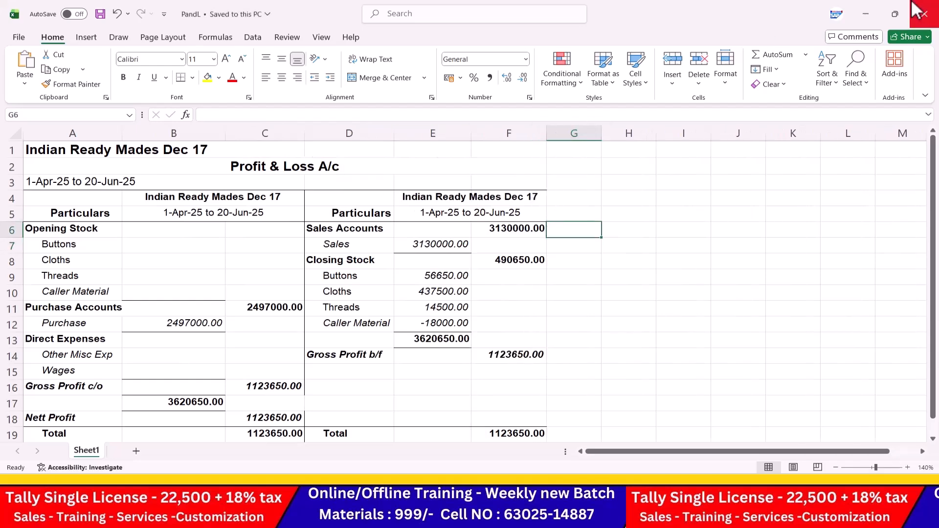
pyautogui.click(924, 13)
# Step: Check that the PandL workbook sits in DATA 7.0 beside the BSheet files, then return to Tally
pyautogui.click(872, 11)
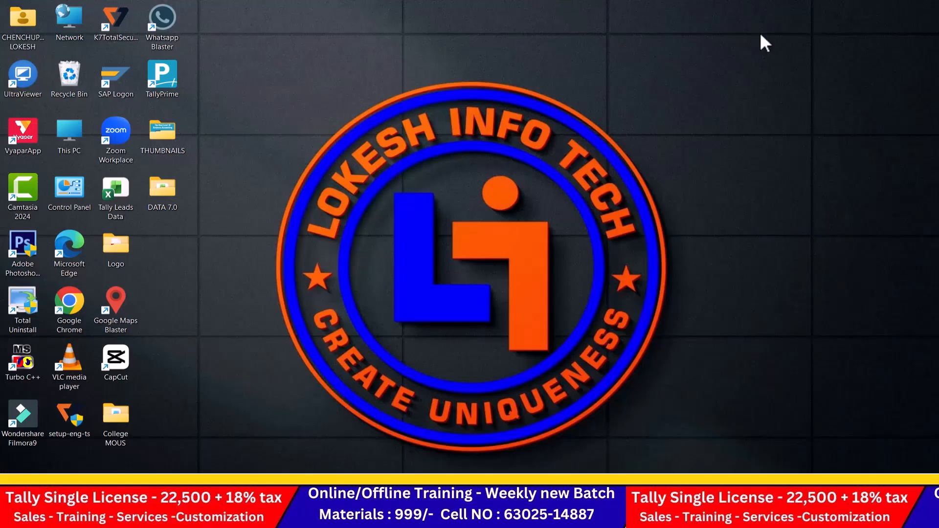
pyautogui.doubleClick(168, 189)
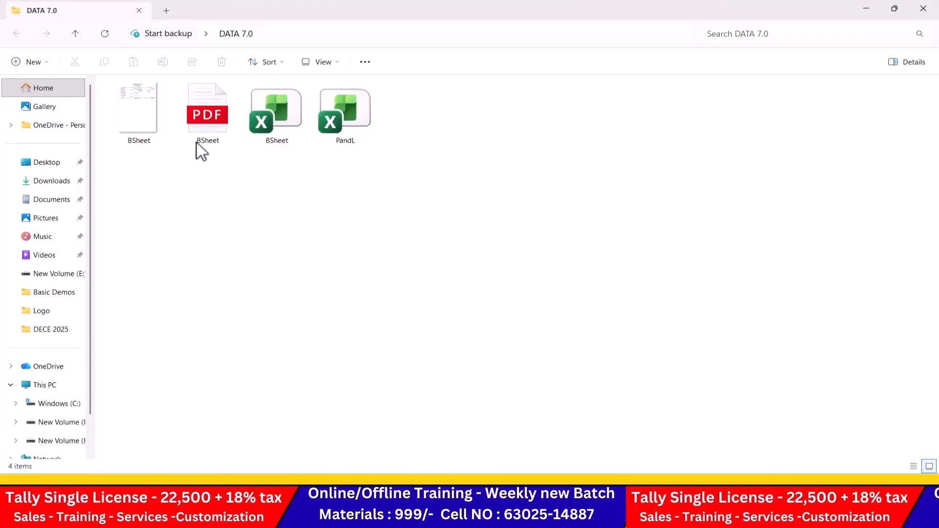
pyautogui.click(359, 111)
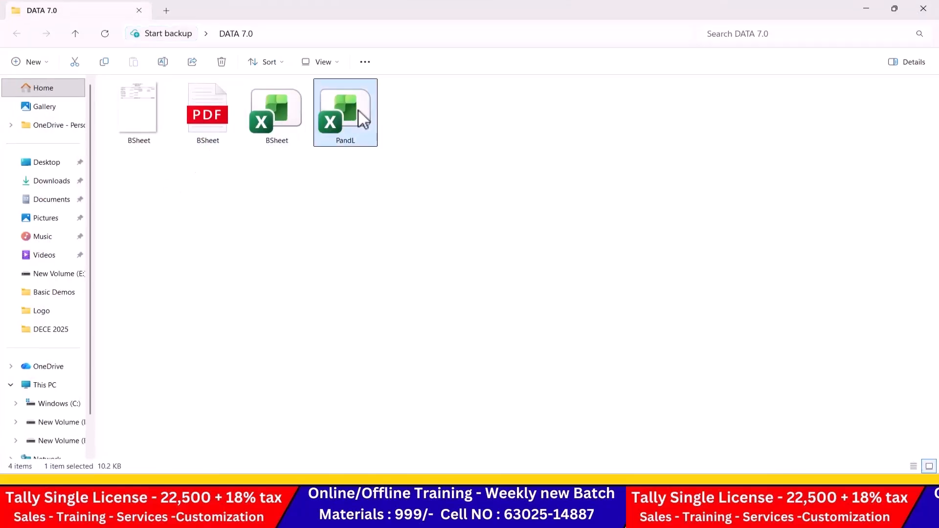
pyautogui.click(681, 230)
pyautogui.hotkey('alt', 'Tab')
pyautogui.hotkey('alt', 'Tab')
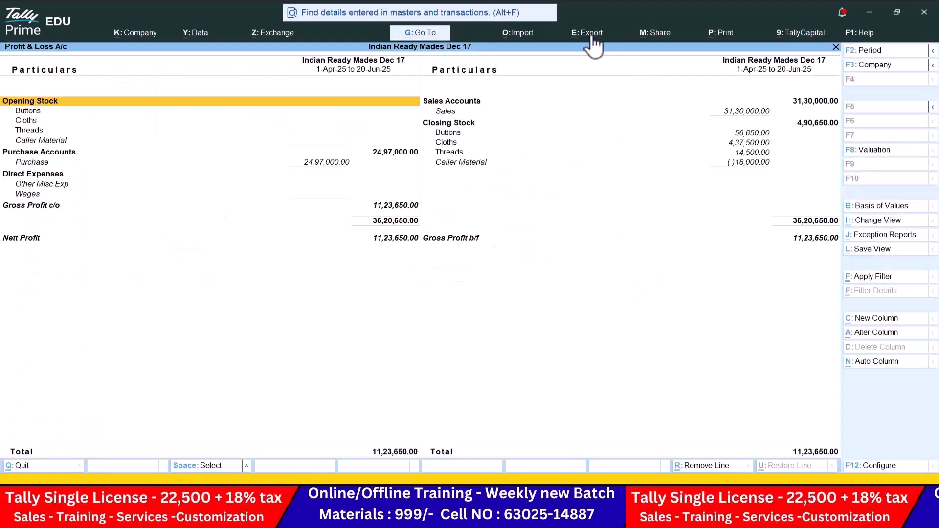
# Step: Start exporting the current Profit & Loss report with JPEG (Image) as the file format
pyautogui.click(589, 33)
pyautogui.click(614, 71)
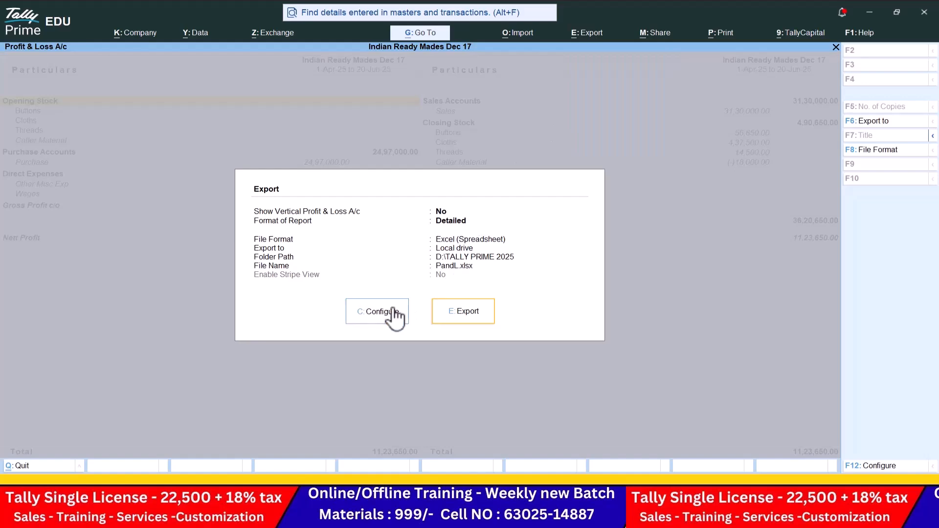
pyautogui.click(374, 311)
pyautogui.click(477, 277)
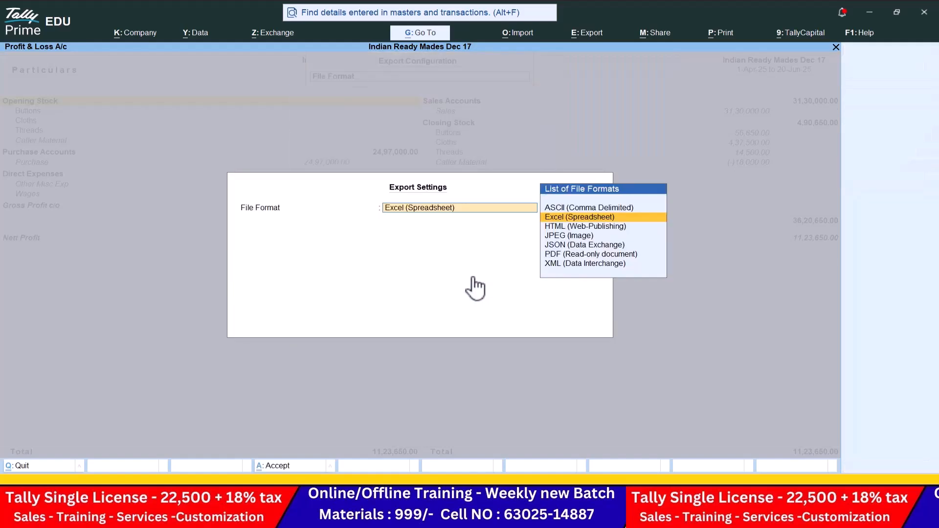
pyautogui.press('Down')
pyautogui.press('Down')
pyautogui.press('Return')
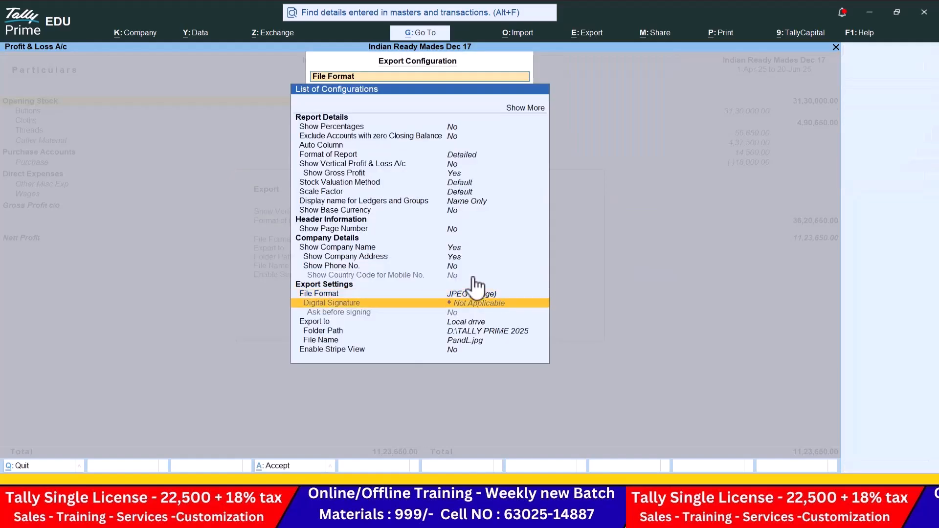
# Step: Set the export folder to Desktop\DATA 7.0 and export PandL.jpg
pyautogui.press('Down')
pyautogui.press('Return')
pyautogui.press('BackSpace')
pyautogui.press('Down')
pyautogui.press('Return')
pyautogui.press('Down')
pyautogui.press('Return')
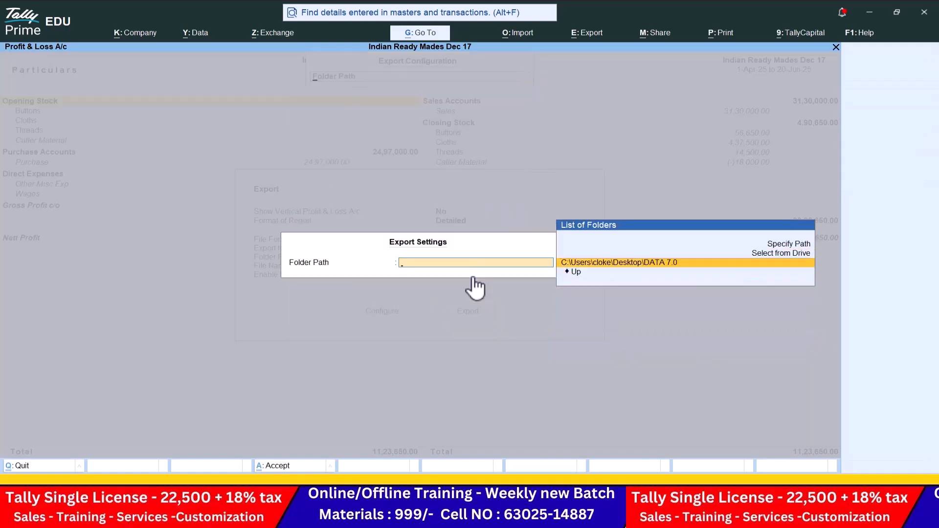
pyautogui.press('Return')
pyautogui.hotkey('ctrl', 'a')
pyautogui.click(477, 312)
# Step: Review the PandL.jpg image in Photos, then close the viewer
pyautogui.scroll(4, 486, 216)
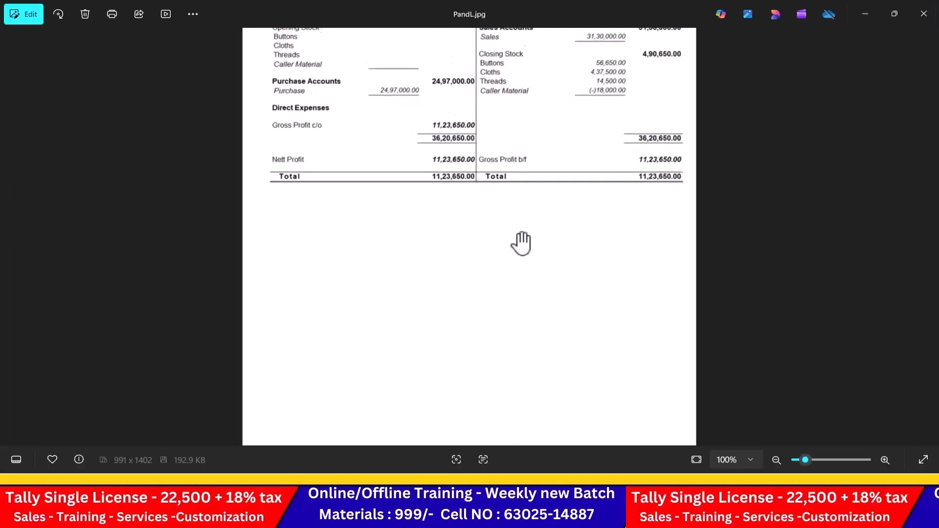
pyautogui.moveTo(562, 153); pyautogui.dragTo(527, 433)
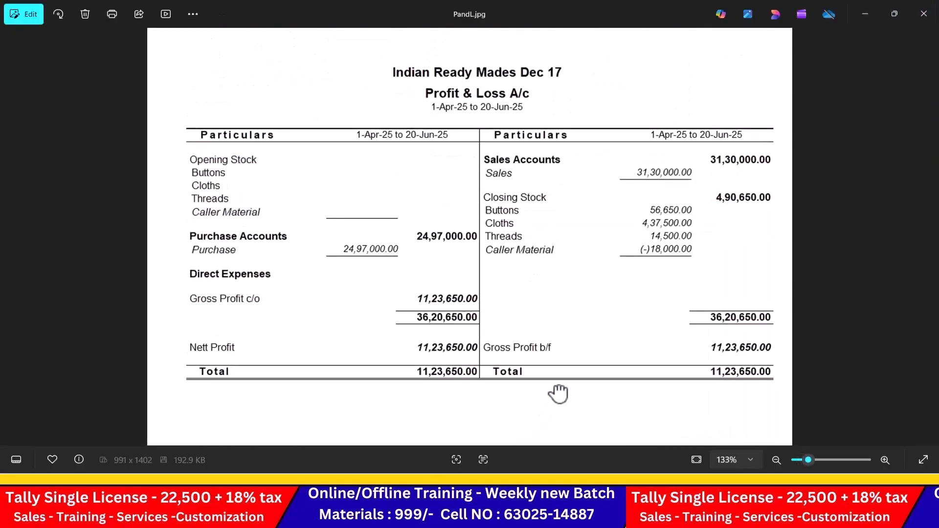
pyautogui.click(924, 14)
# Step: Start exporting the current Profit & Loss report with PDF as the file format
pyautogui.click(582, 36)
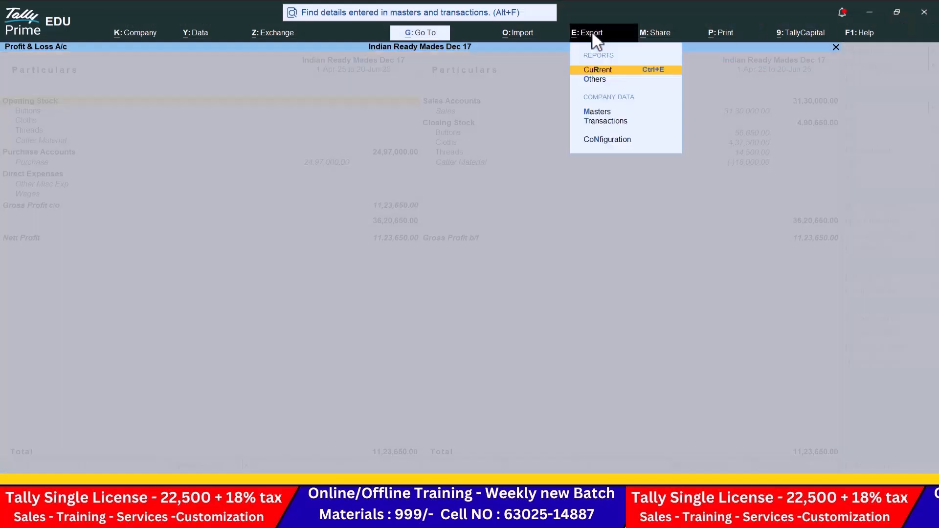
pyautogui.click(593, 70)
pyautogui.click(402, 315)
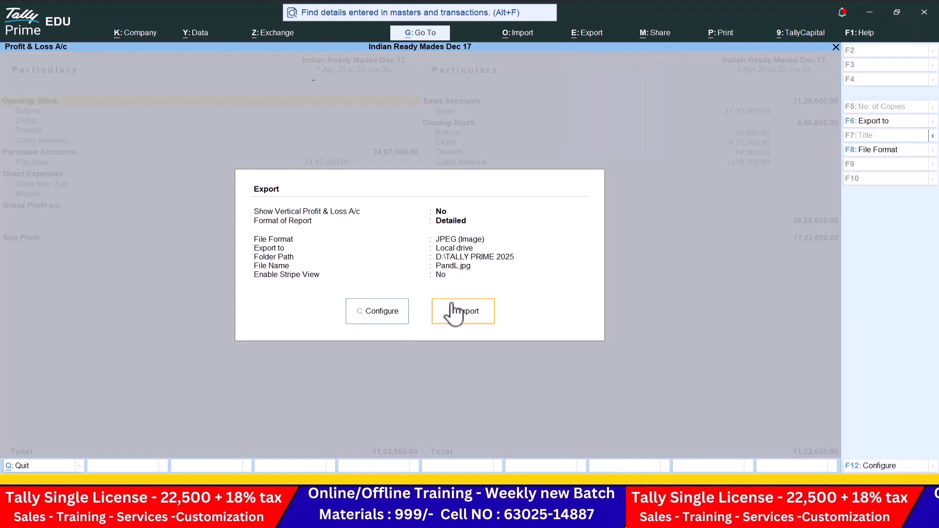
pyautogui.click(468, 293)
pyautogui.press('Down')
pyautogui.press('Down')
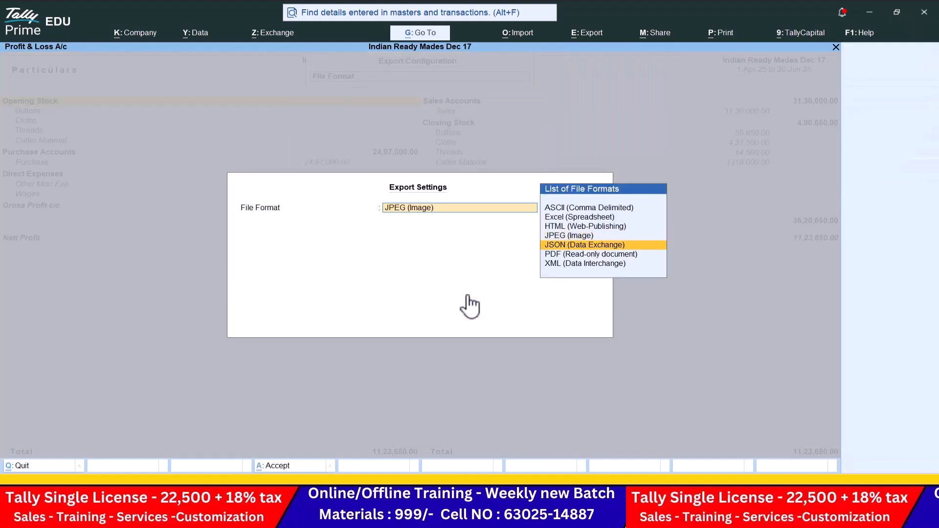
pyautogui.press('Return')
# Step: Set the folder to Desktop\DATA 7.0, export PandL.pdf, and enlarge it in Edge
pyautogui.press('Return')
pyautogui.press('Down')
pyautogui.press('Down')
pyautogui.press('Down')
pyautogui.press('Down')
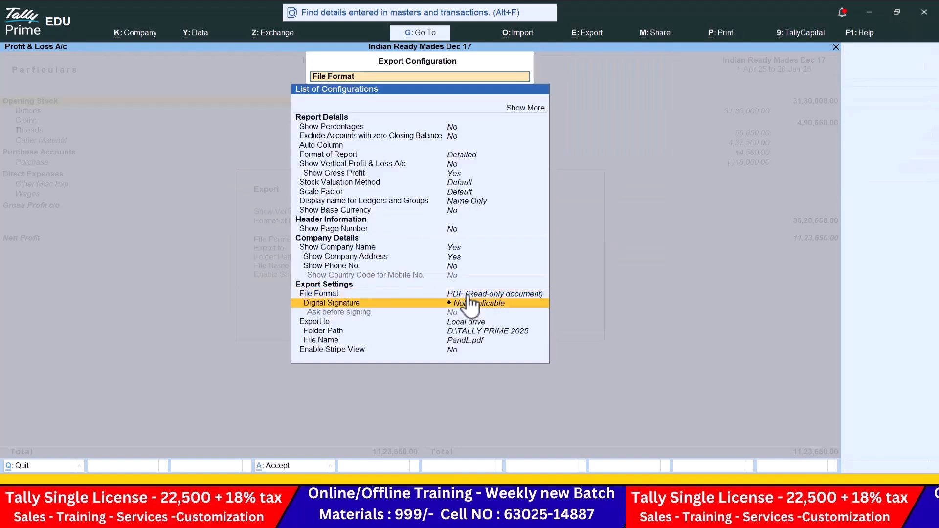
pyautogui.press('Return')
pyautogui.press('Up')
pyautogui.press('Return')
pyautogui.press('Down')
pyautogui.press('Down')
pyautogui.press('Down')
pyautogui.press('Down')
pyautogui.press('Return')
pyautogui.press('Down')
pyautogui.press('Down')
pyautogui.press('Down')
pyautogui.press('Return')
pyautogui.press('Return')
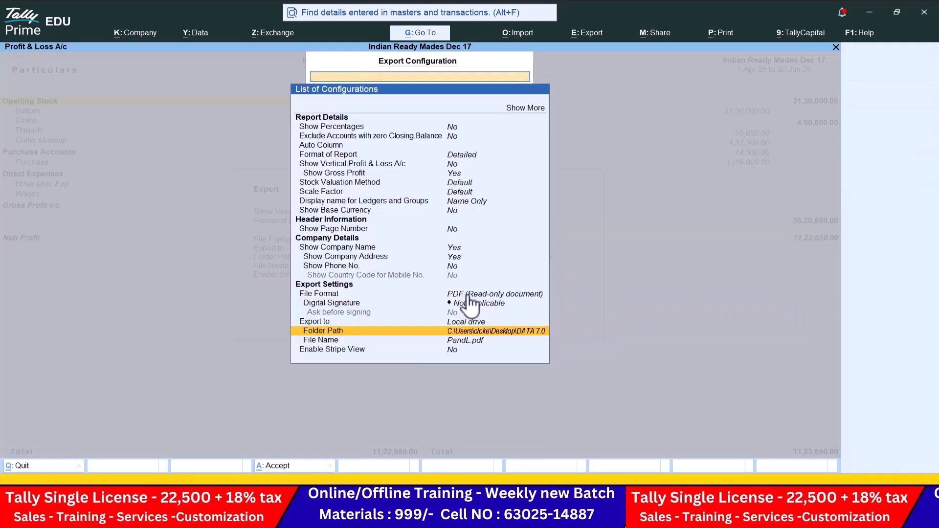
pyautogui.hotkey('ctrl', 'a')
pyautogui.click(480, 318)
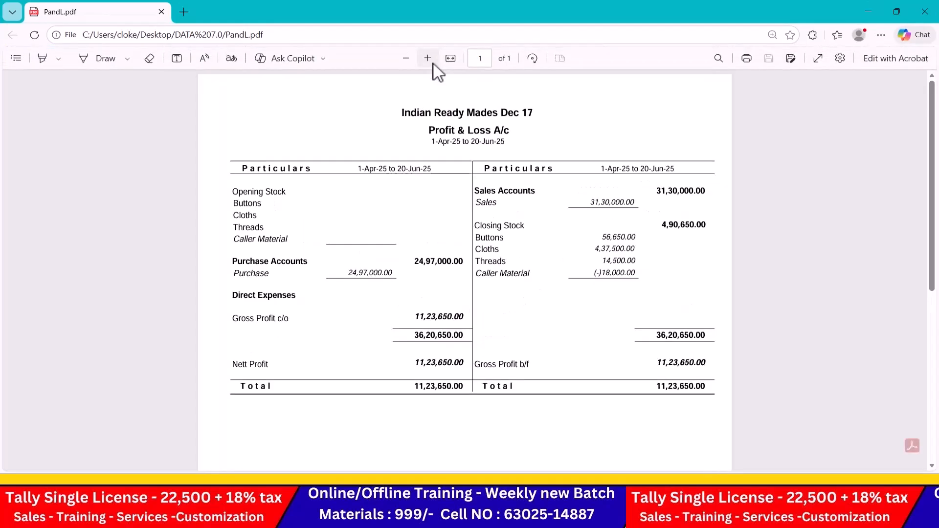
pyautogui.click(432, 62)
# Step: Close the PDF viewer and reopen the DATA 7.0 folder from the desktop
pyautogui.click(925, 11)
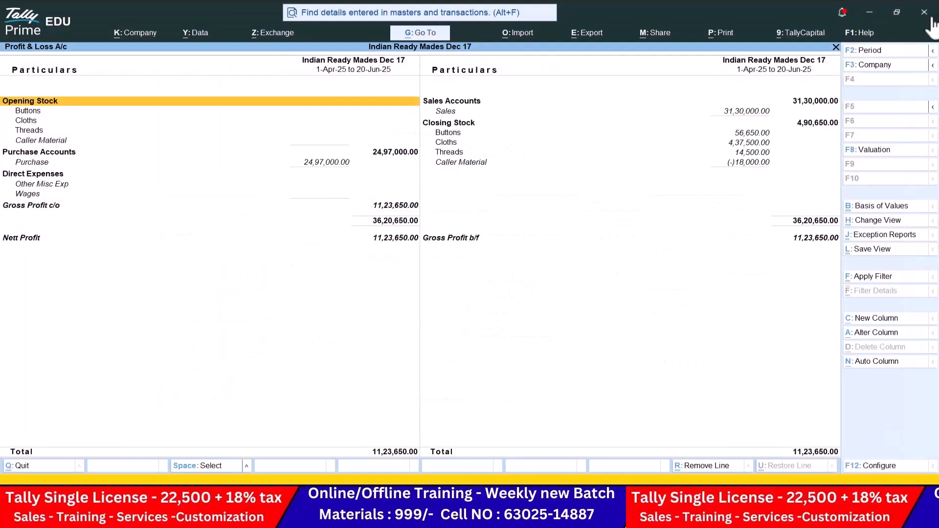
pyautogui.click(869, 10)
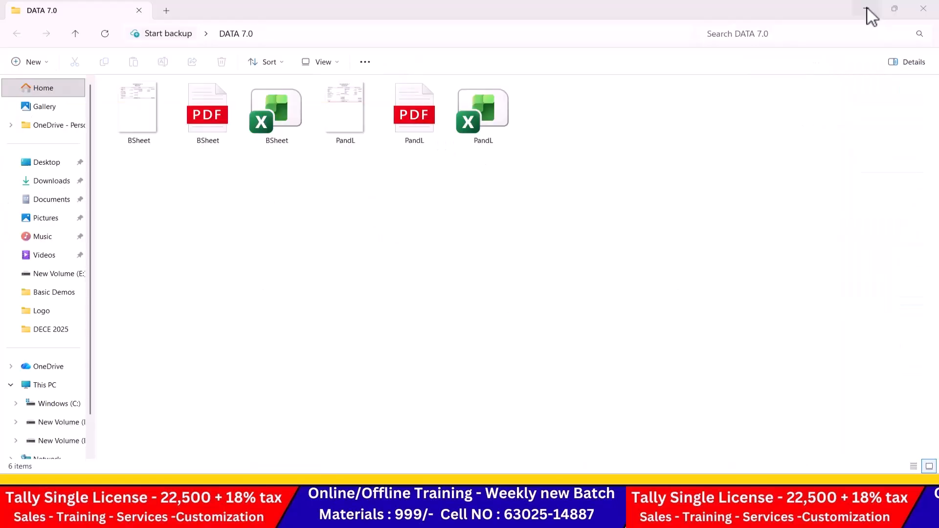
pyautogui.click(929, 10)
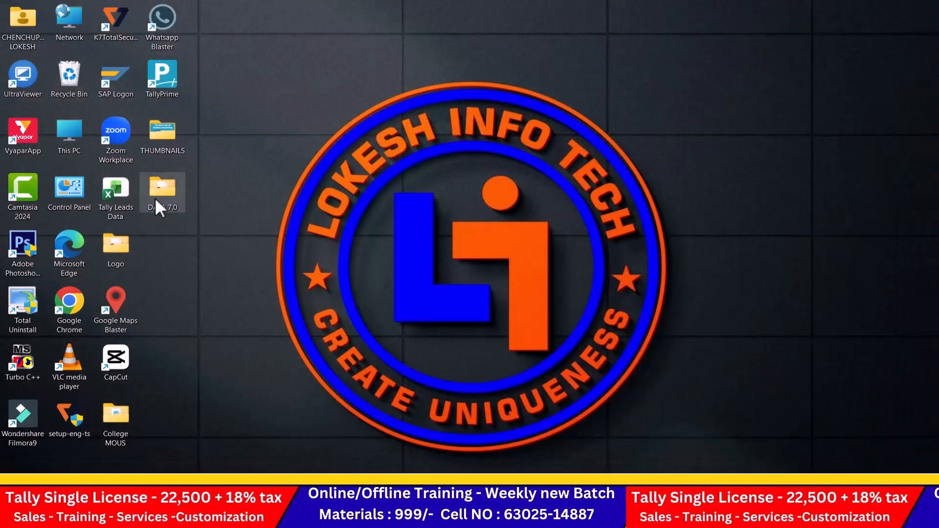
pyautogui.doubleClick(155, 199)
# Step: Check the PandL image, PDF and Excel files, then switch back to Tally
pyautogui.click(353, 118)
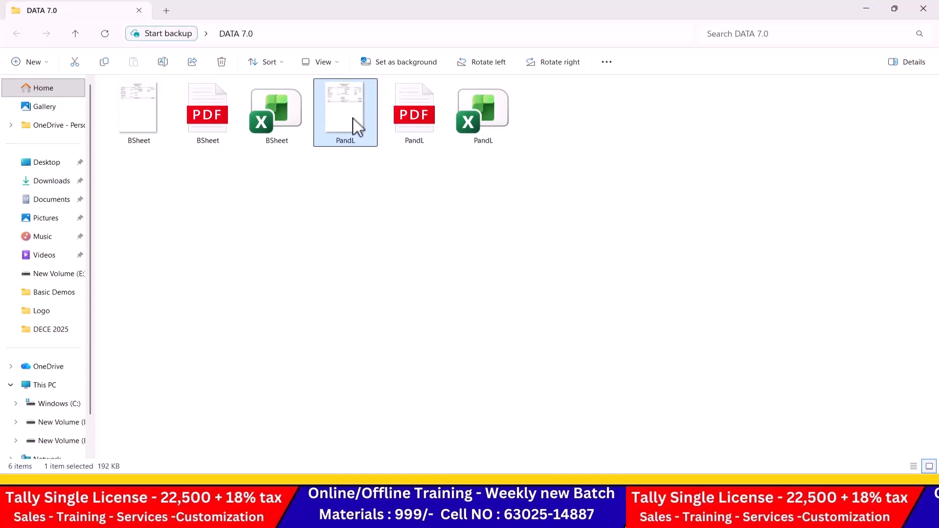
pyautogui.click(416, 120)
pyautogui.click(485, 118)
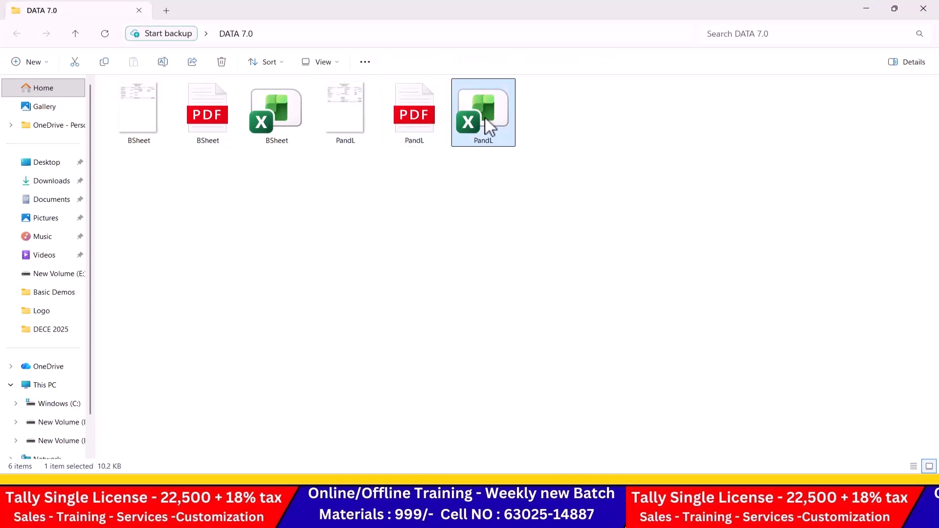
pyautogui.hotkey('alt', 'Tab')
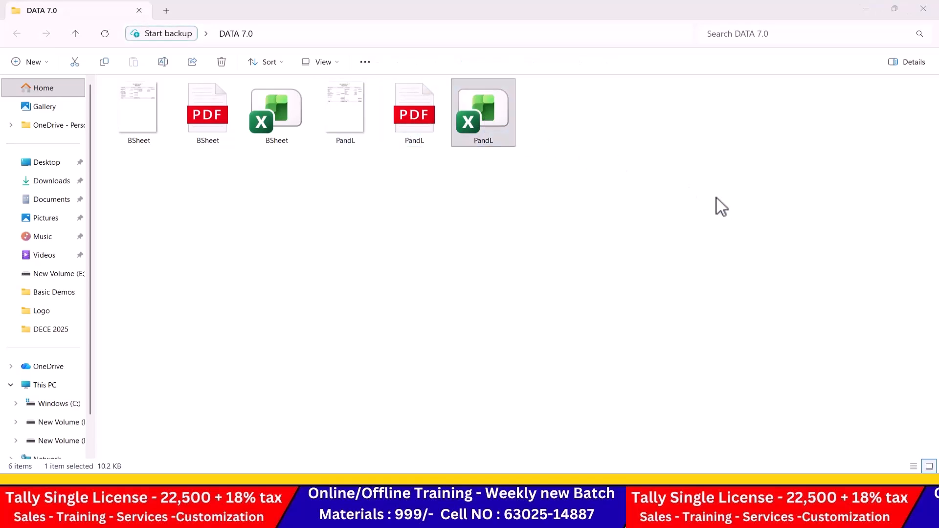
pyautogui.hotkey('alt', 'Tab')
pyautogui.hotkey('alt', 'Tab')
# Step: Open the Stock Summary from Gateway of Tally in detailed view (Alt+F5)
pyautogui.press('Escape')
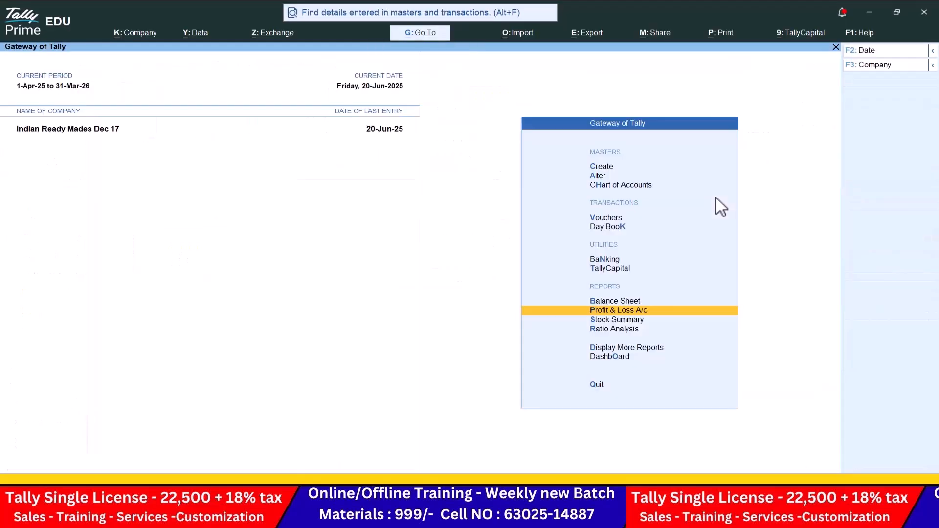
pyautogui.press('Down')
pyautogui.press('Return')
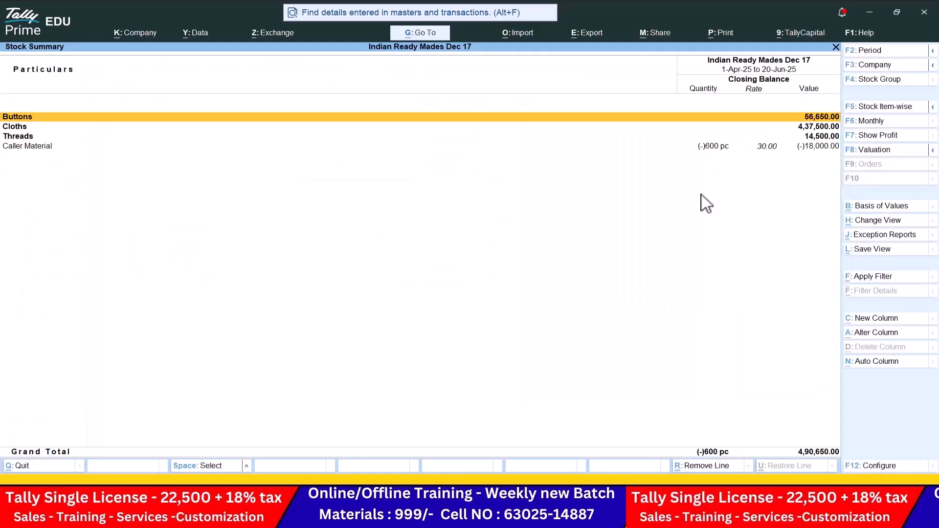
pyautogui.hotkey('alt', 'F5')
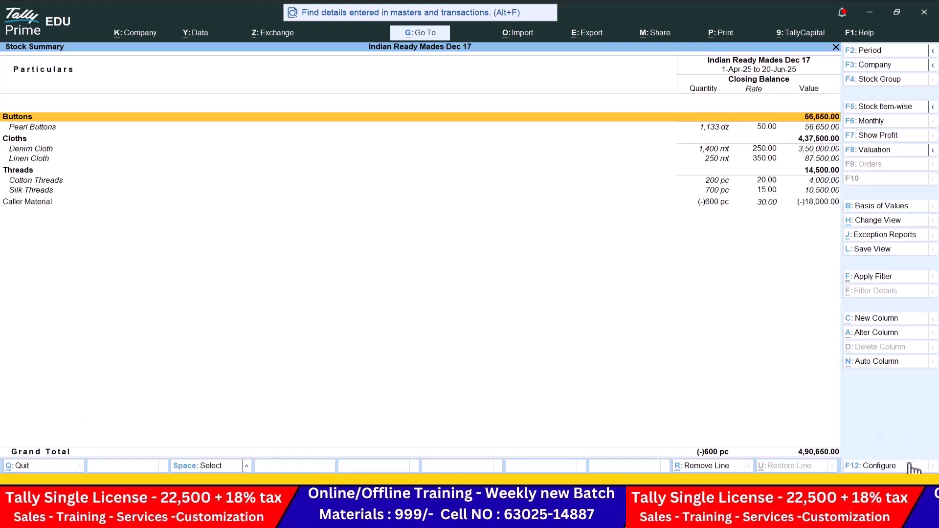
# Step: Turn on Show Goods Inwards/Outwards in the Stock Summary configuration
pyautogui.click(876, 466)
pyautogui.press('Down')
pyautogui.press('Down')
pyautogui.press('Down')
pyautogui.press('Down')
pyautogui.press('Down')
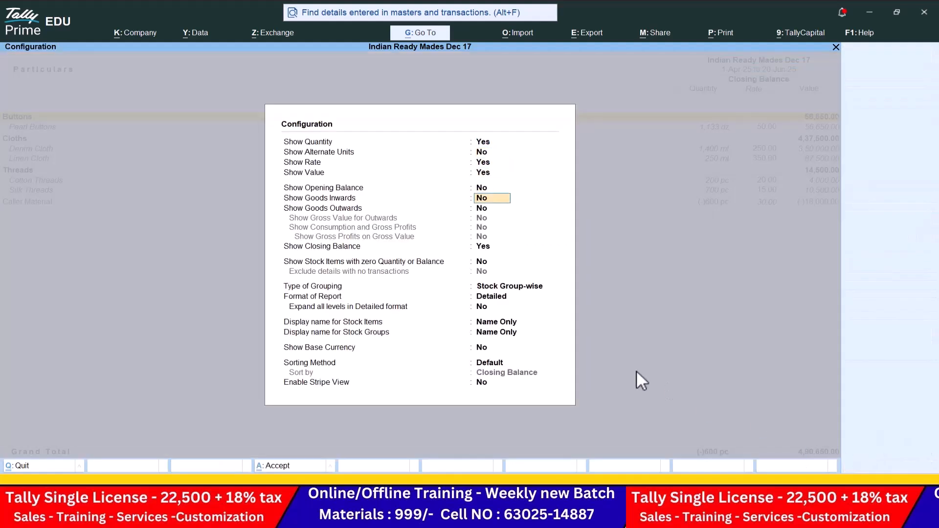
pyautogui.press('y')
pyautogui.press('Down')
pyautogui.press('Down')
pyautogui.press('Down')
pyautogui.hotkey('ctrl', 'a')
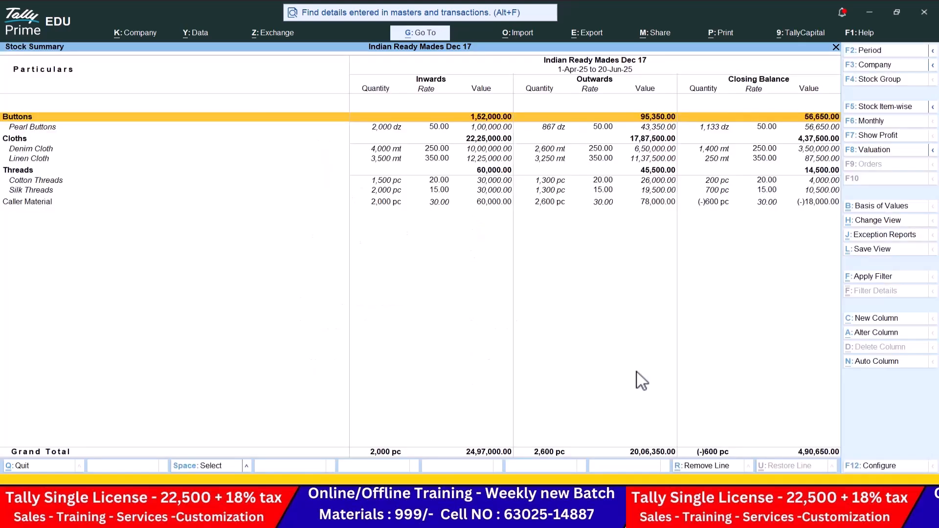
# Step: Start exporting the current Stock Summary with Excel (Spreadsheet) as the file format
pyautogui.click(607, 42)
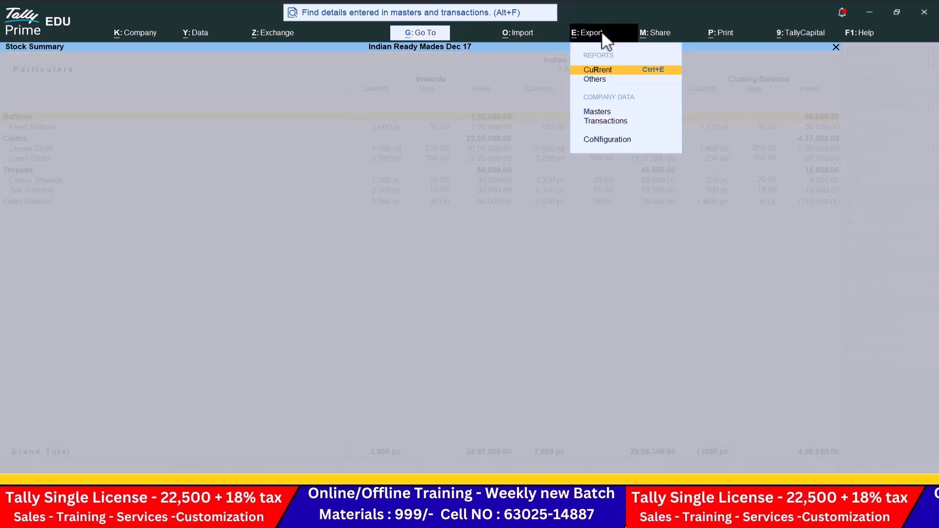
pyautogui.press('Return')
pyautogui.press('c')
pyautogui.press('Down')
pyautogui.press('Down')
pyautogui.press('Down')
pyautogui.press('Down')
pyautogui.press('Down')
pyautogui.press('Down')
pyautogui.press('Down')
pyautogui.press('Down')
pyautogui.press('Down')
pyautogui.press('Down')
pyautogui.press('Down')
pyautogui.press('Down')
pyautogui.press('Down')
pyautogui.press('Down')
pyautogui.press('Down')
pyautogui.press('Down')
pyautogui.press('Down')
pyautogui.press('Down')
pyautogui.press('Down')
pyautogui.press('Down')
pyautogui.press('Down')
pyautogui.press('Down')
pyautogui.press('Down')
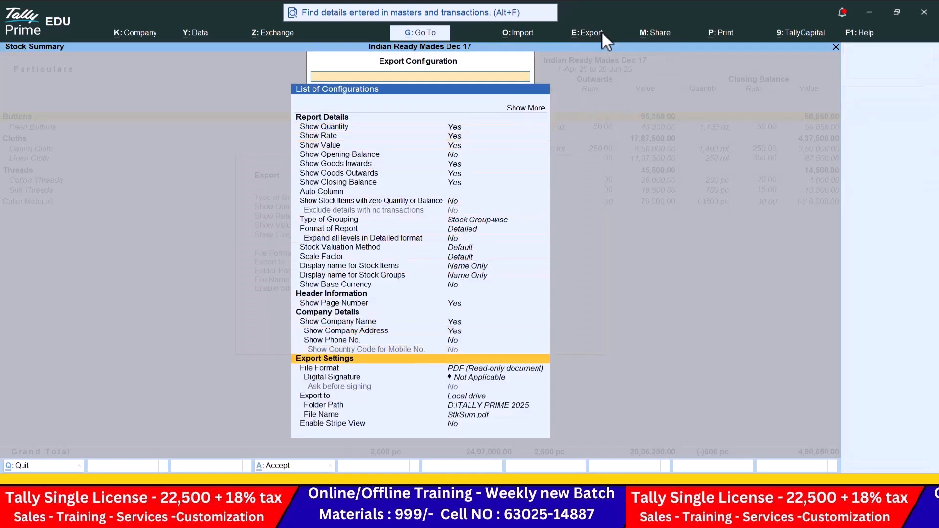
pyautogui.press('Return')
pyautogui.press('Up')
pyautogui.press('Up')
pyautogui.press('Up')
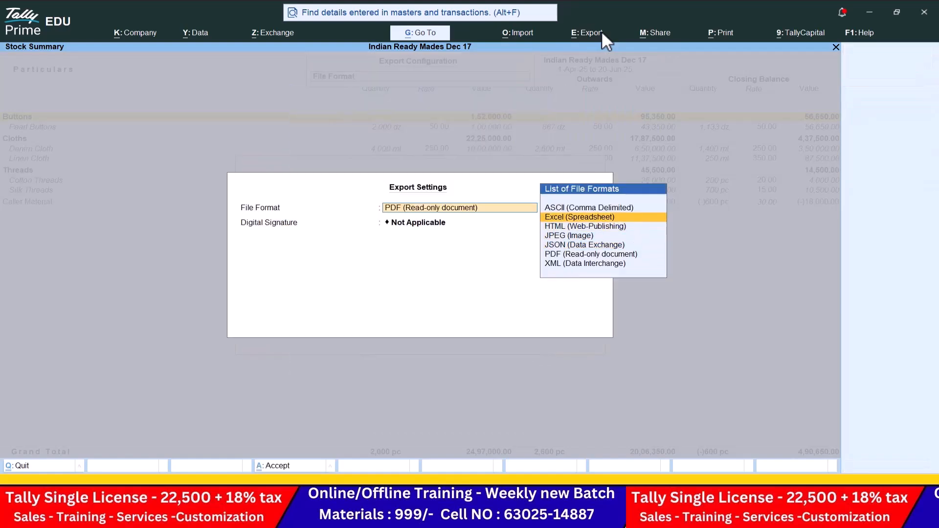
pyautogui.press('Return')
# Step: Set the folder to Desktop\DATA 7.0 and export StkSum.xlsx
pyautogui.press('Down')
pyautogui.press('Down')
pyautogui.press('Down')
pyautogui.press('Down')
pyautogui.press('Down')
pyautogui.press('Up')
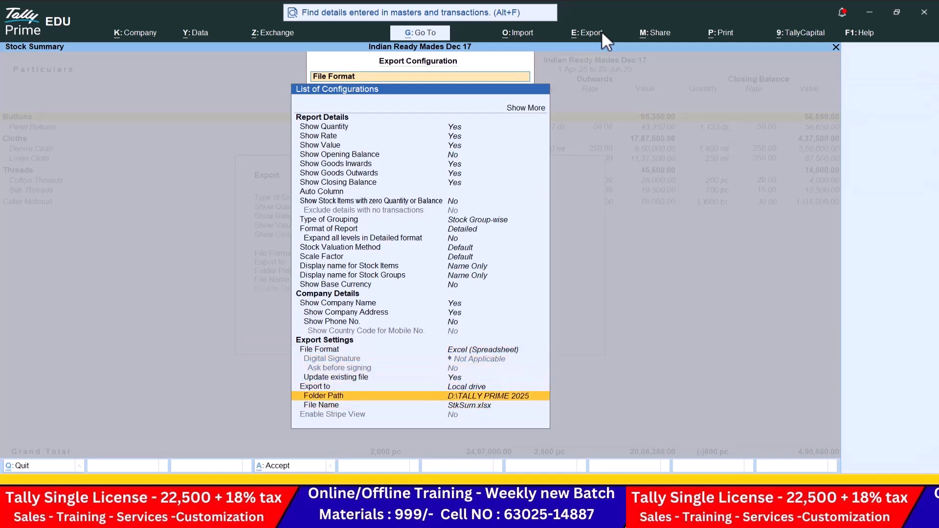
pyautogui.press('Return')
pyautogui.press('Down')
pyautogui.press('Down')
pyautogui.press('Up')
pyautogui.press('Up')
pyautogui.press('Up')
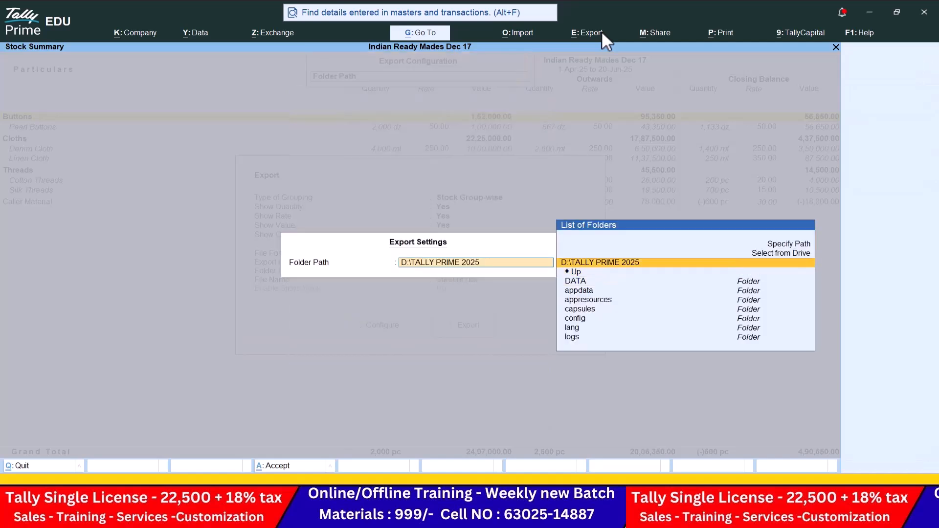
pyautogui.press('Return')
pyautogui.press('Down')
pyautogui.press('Down')
pyautogui.press('Down')
pyautogui.press('Return')
pyautogui.press('Down')
pyautogui.press('Down')
pyautogui.press('Down')
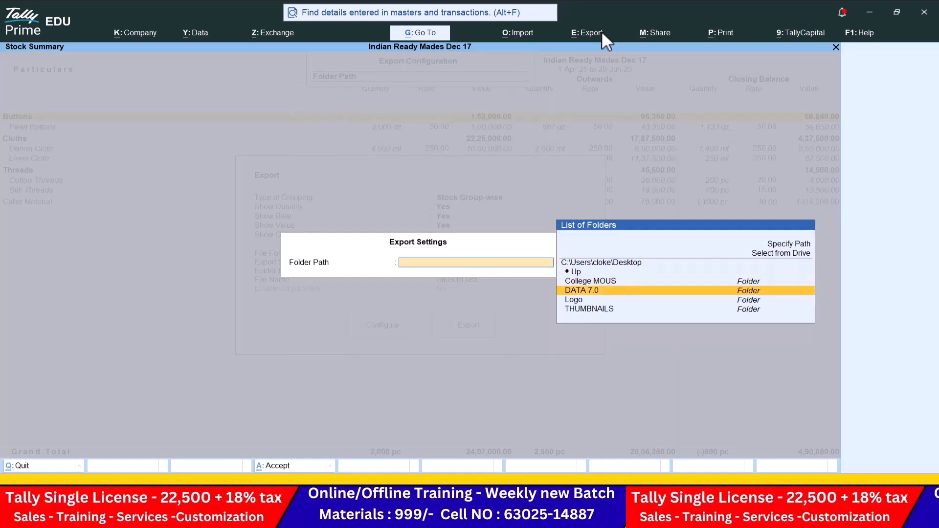
pyautogui.press('Return')
pyautogui.press('Return')
pyautogui.press('Down')
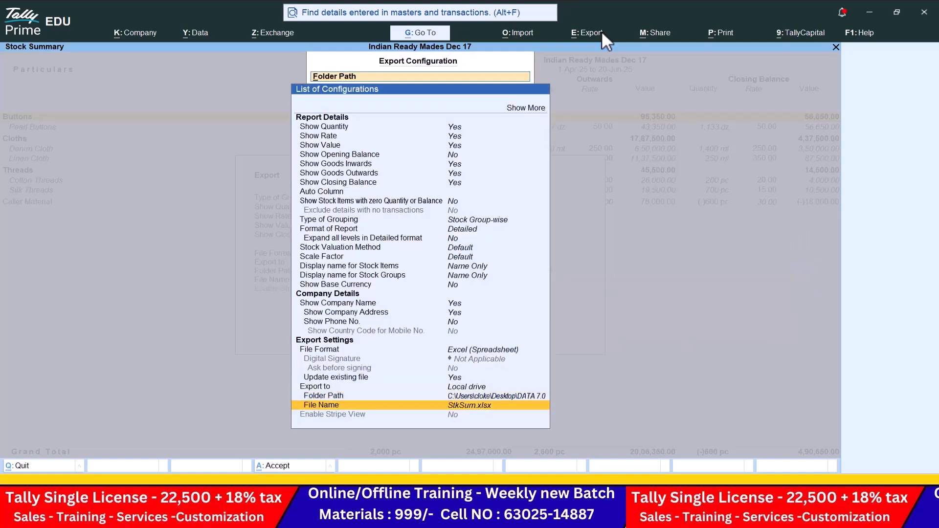
pyautogui.press('Up')
pyautogui.press('Escape')
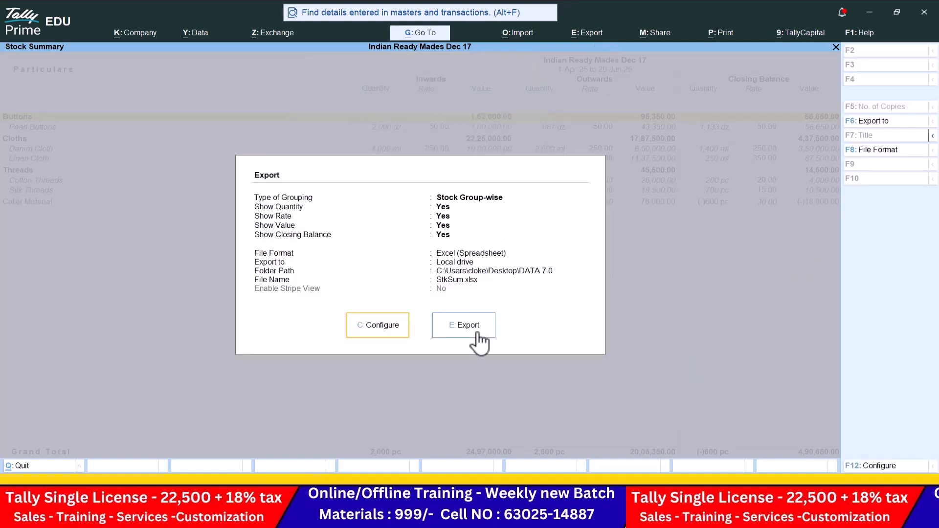
pyautogui.click(479, 331)
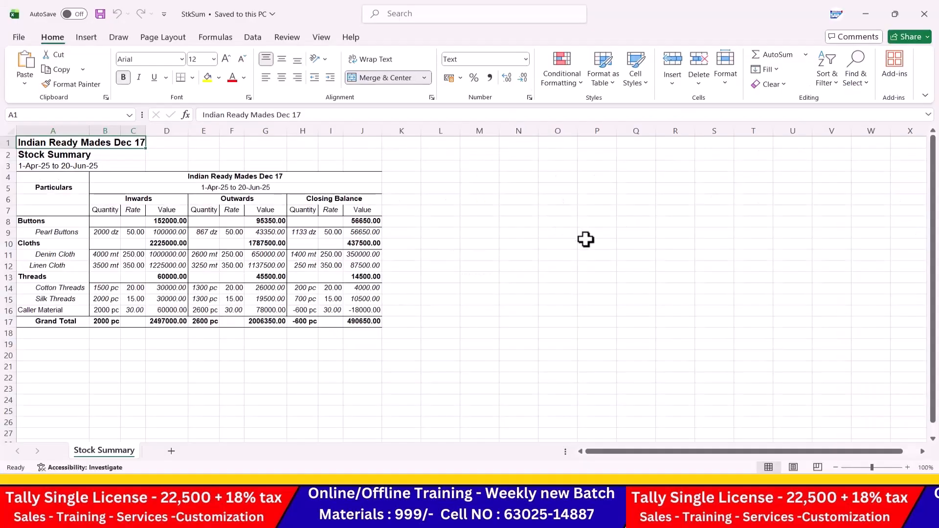
# Step: Zoom the StkSum sheet in and widen columns C, F, I and J so no values show #####
pyautogui.click(907, 468)
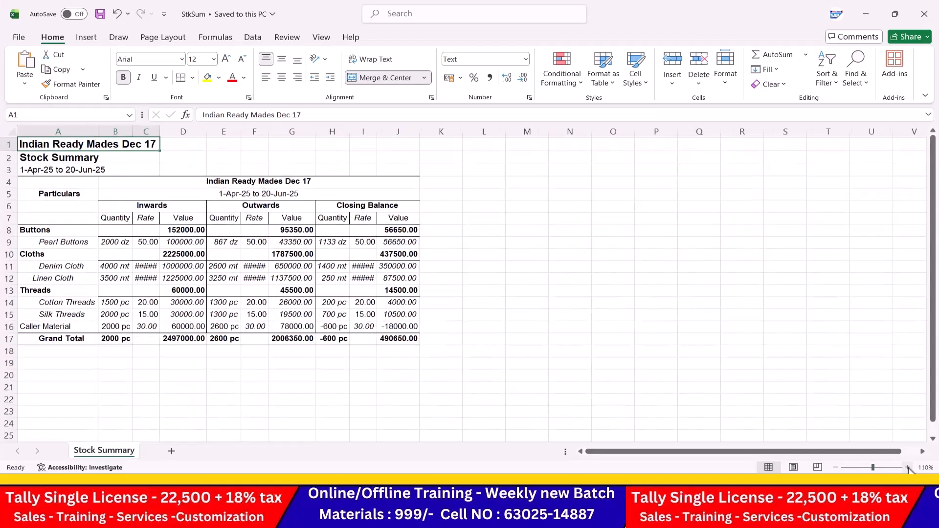
pyautogui.click(907, 468)
pyautogui.click(907, 467)
pyautogui.moveTo(189, 132); pyautogui.dragTo(260, 133)
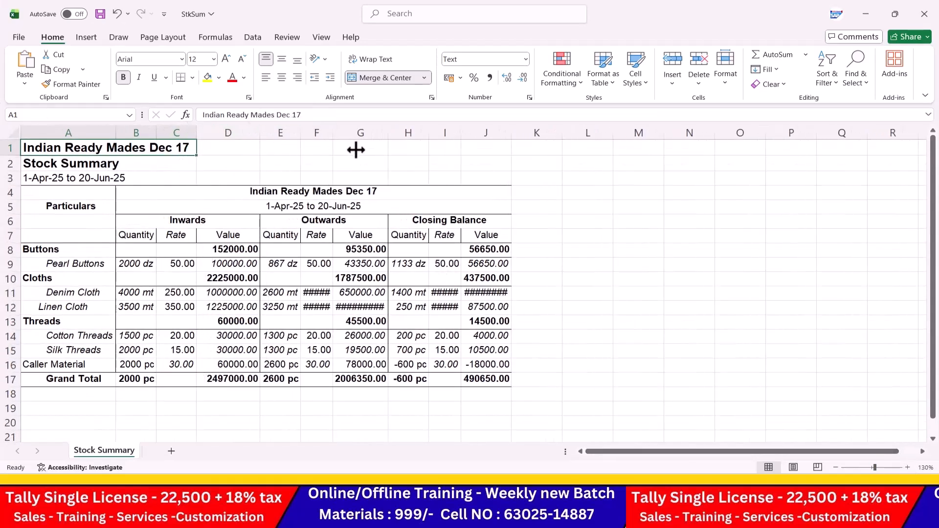
pyautogui.moveTo(333, 137); pyautogui.dragTo(404, 136)
pyautogui.moveTo(475, 134); pyautogui.dragTo(489, 134)
pyautogui.moveTo(547, 133); pyautogui.dragTo(553, 136)
pyautogui.click(645, 268)
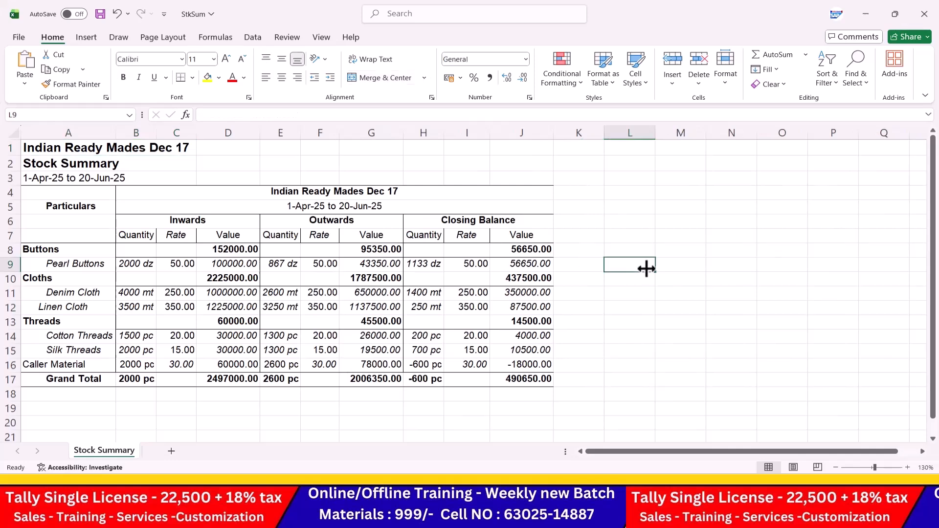
# Step: Merge and centre the Stock Summary title across A2:J2, then save and close the workbook
pyautogui.moveTo(121, 169); pyautogui.dragTo(482, 159)
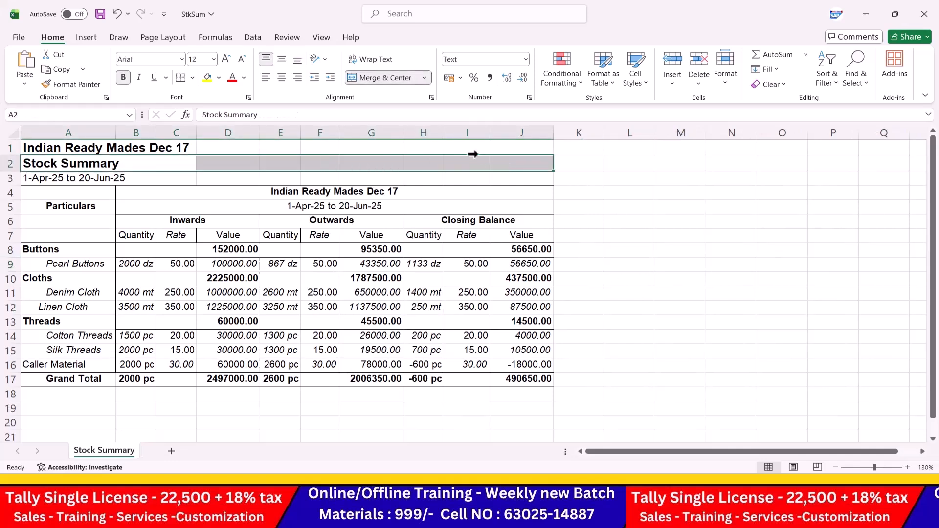
pyautogui.click(375, 78)
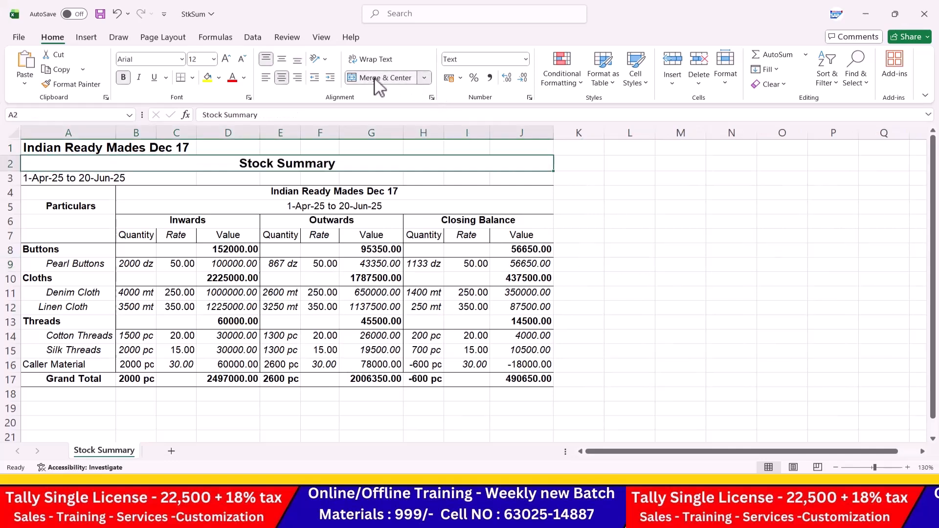
pyautogui.click(455, 208)
pyautogui.click(100, 15)
pyautogui.click(931, 5)
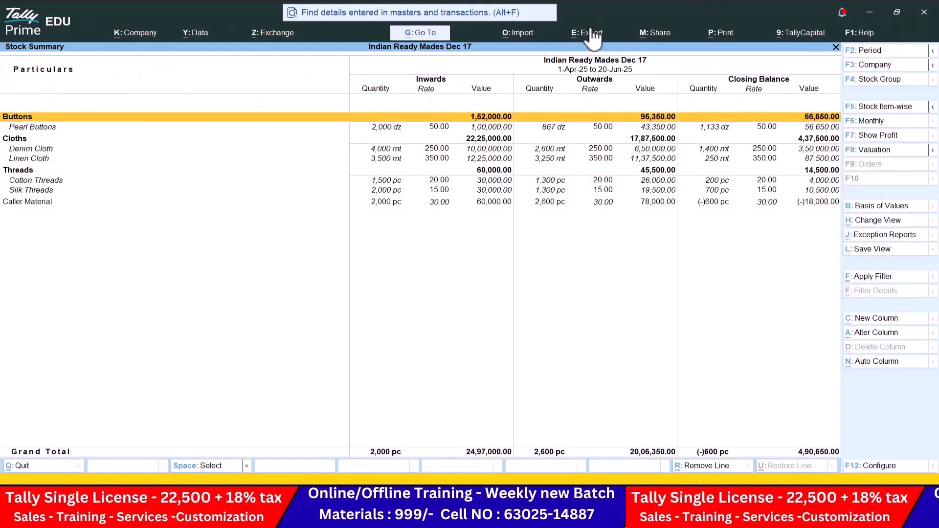
# Step: Start exporting the current Stock Summary with JPEG (Image) as the file format
pyautogui.click(593, 35)
pyautogui.click(608, 72)
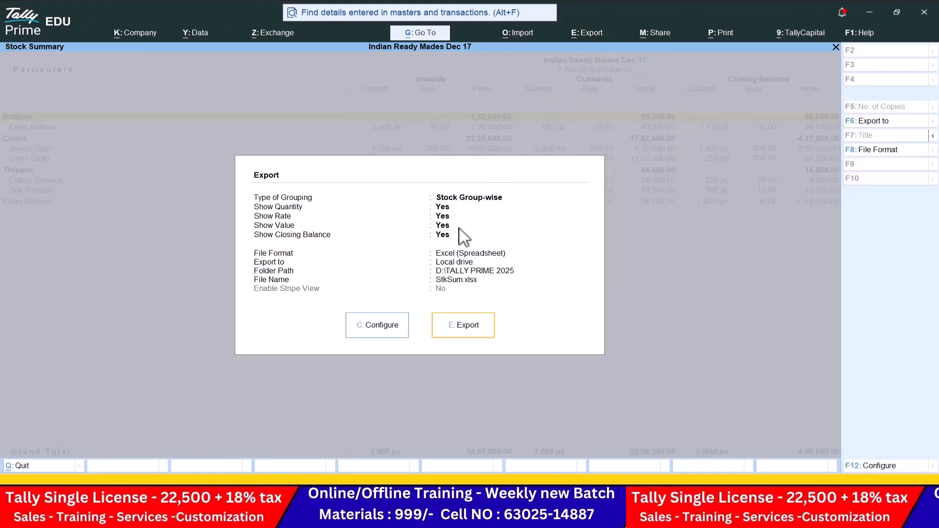
pyautogui.click(382, 334)
pyautogui.click(456, 350)
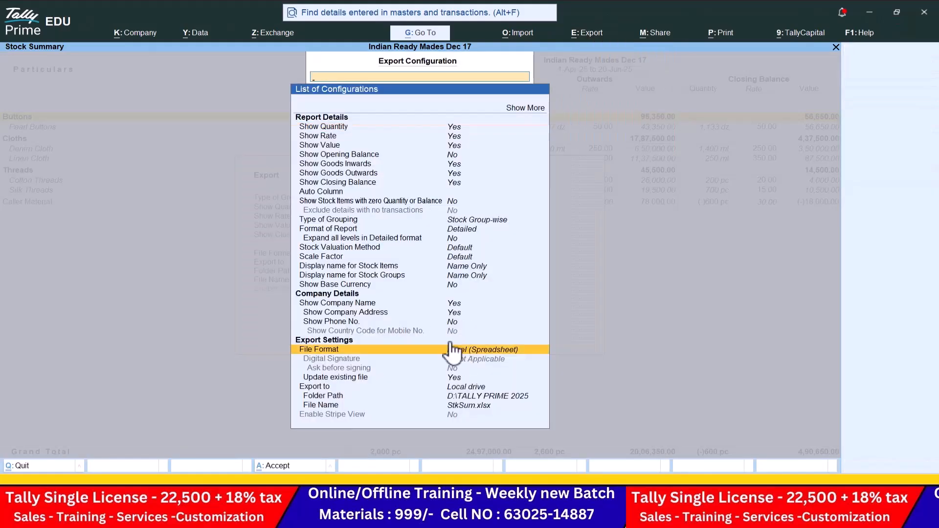
pyautogui.click(454, 350)
pyautogui.press('Down')
pyautogui.press('Down')
pyautogui.press('Return')
# Step: Set the folder to Desktop\DATA 7.0 and export StkSum.jpg
pyautogui.press('Down')
pyautogui.press('Down')
pyautogui.press('Down')
pyautogui.press('Return')
pyautogui.press('Up')
pyautogui.press('Up')
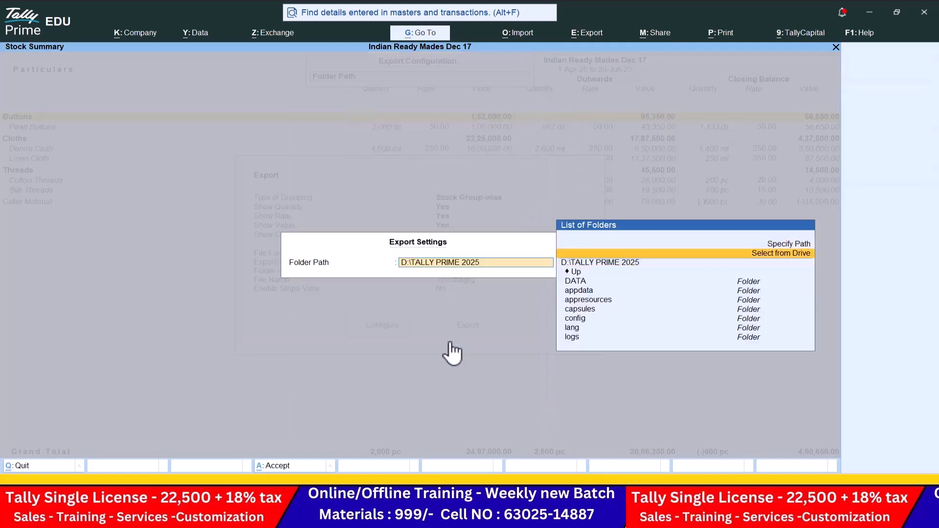
pyautogui.press('Return')
pyautogui.press('Down')
pyautogui.press('Down')
pyautogui.press('Down')
pyautogui.press('Return')
pyautogui.press('Down')
pyautogui.press('Down')
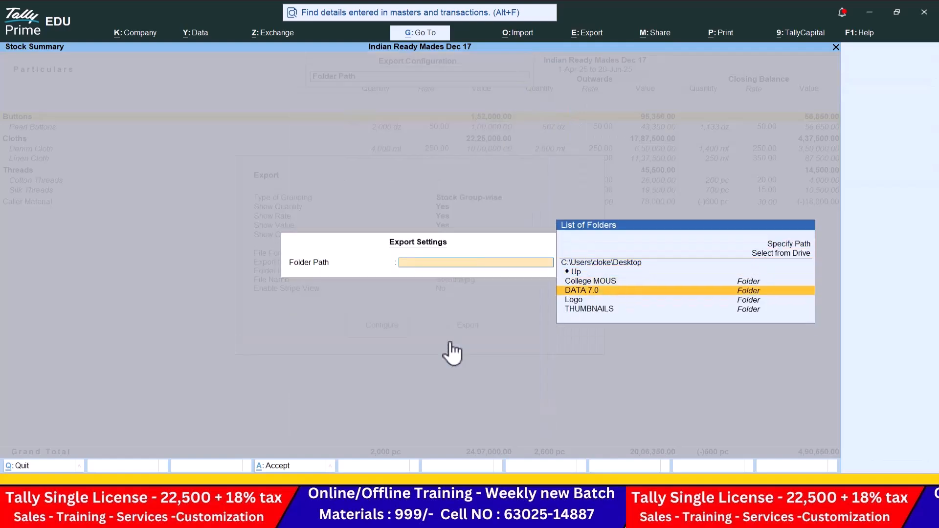
pyautogui.press('Return')
pyautogui.press('Return')
pyautogui.hotkey('ctrl', 'a')
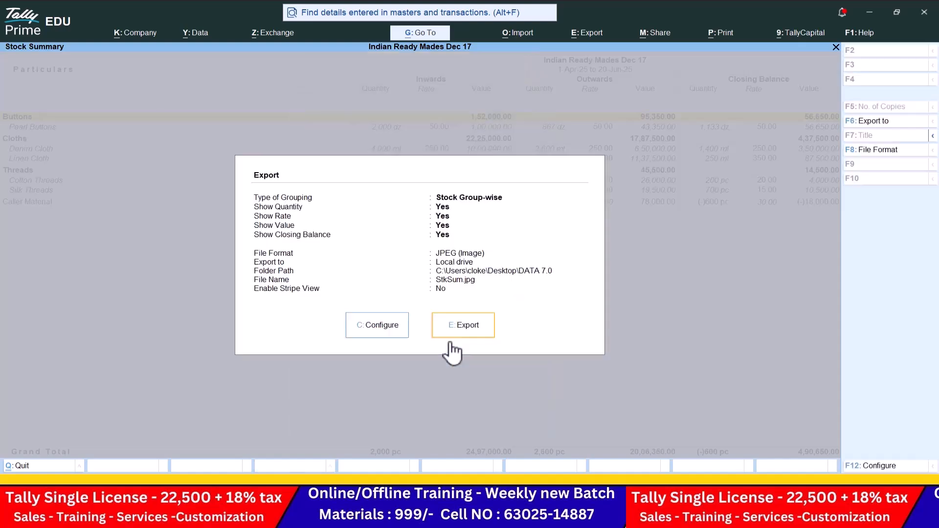
pyautogui.click(474, 327)
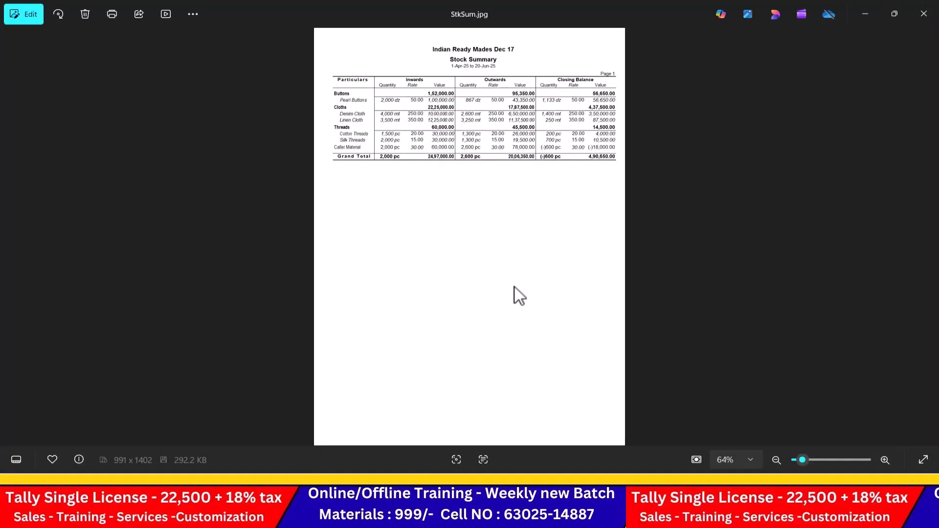
# Step: Review the StkSum.jpg image in Photos, then close the viewer
pyautogui.scroll(5, 527, 293)
pyautogui.moveTo(538, 188); pyautogui.dragTo(538, 462)
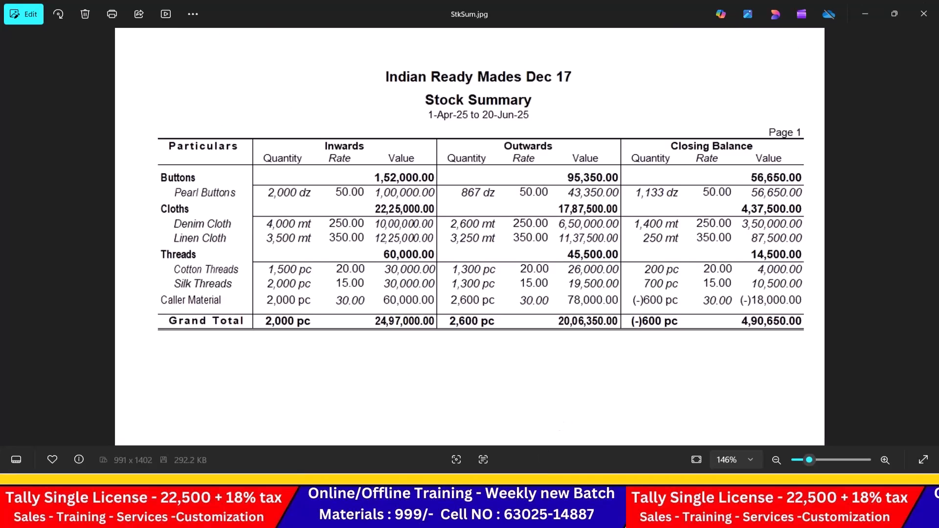
pyautogui.click(917, 14)
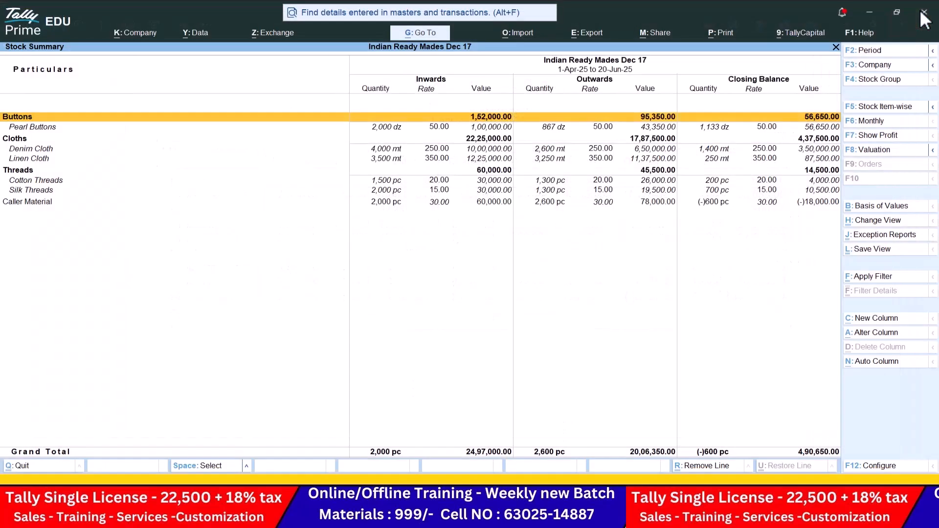
# Step: Configure the current Stock Summary export as PDF into the Desktop\DATA 7.0 folder
pyautogui.click(592, 34)
pyautogui.click(595, 71)
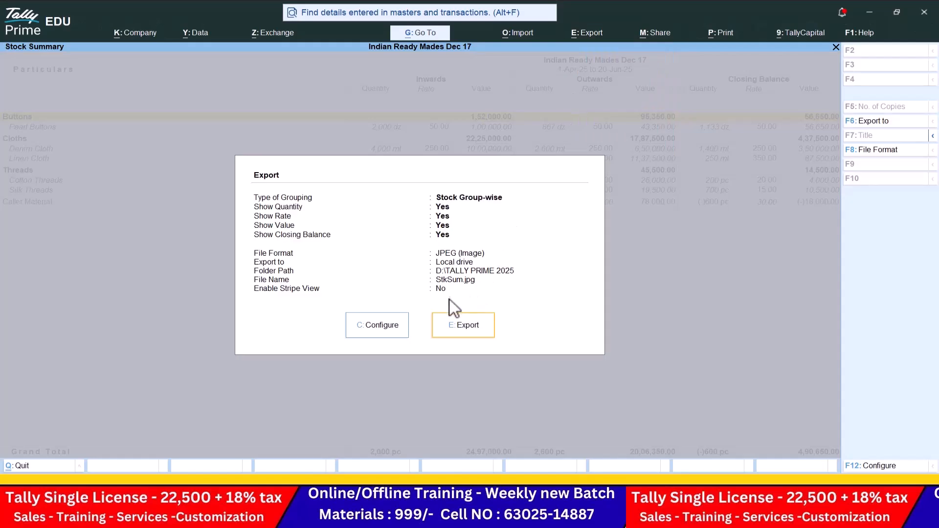
pyautogui.click(386, 330)
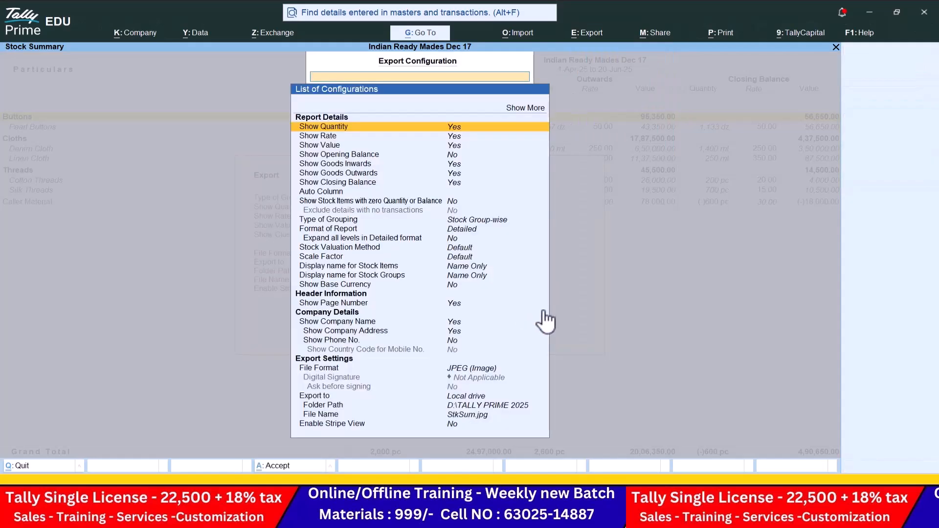
pyautogui.click(462, 371)
pyautogui.press('Down')
pyautogui.press('Down')
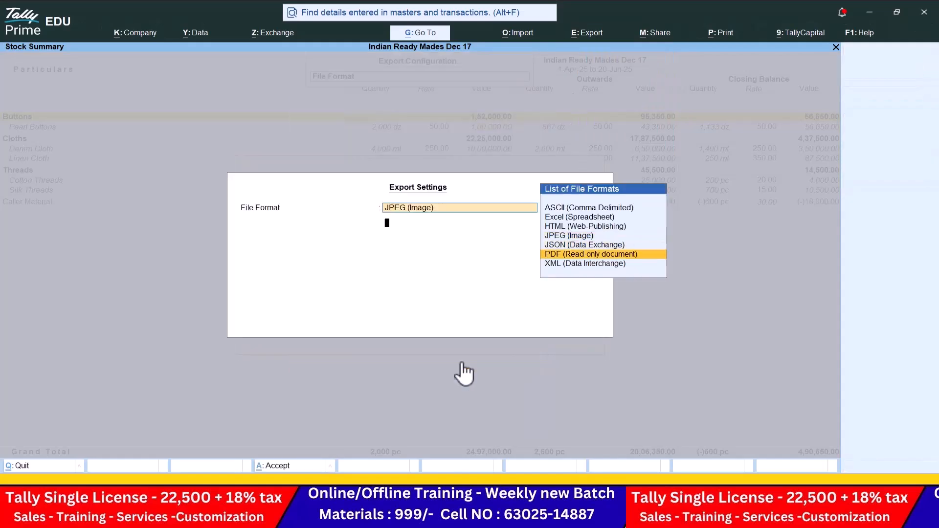
pyautogui.press('Return')
pyautogui.press('Down')
pyautogui.press('Down')
pyautogui.press('Return')
pyautogui.press('Down')
pyautogui.press('Down')
pyautogui.press('Down')
pyautogui.press('Return')
pyautogui.press('Down')
pyautogui.press('Down')
pyautogui.press('Down')
pyautogui.press('Return')
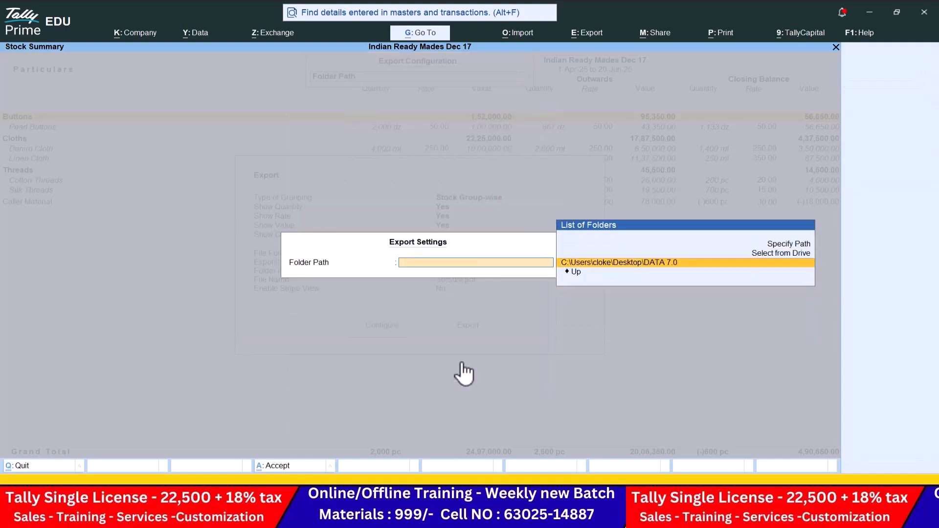
pyautogui.press('Return')
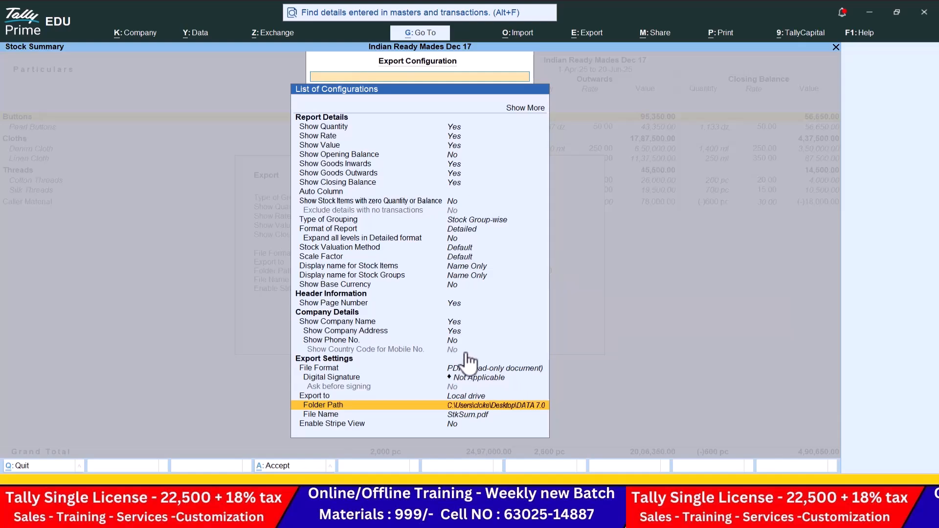
# Step: Export StkSum.pdf, check the 4,90,650.00 closing value in Edge, then close it
pyautogui.hotkey('ctrl', 'a')
pyautogui.click(462, 327)
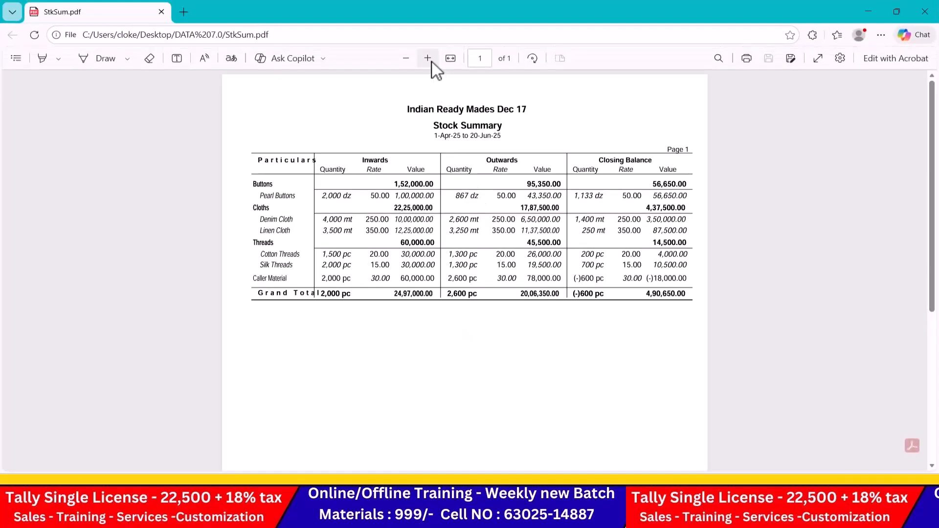
pyautogui.click(431, 62)
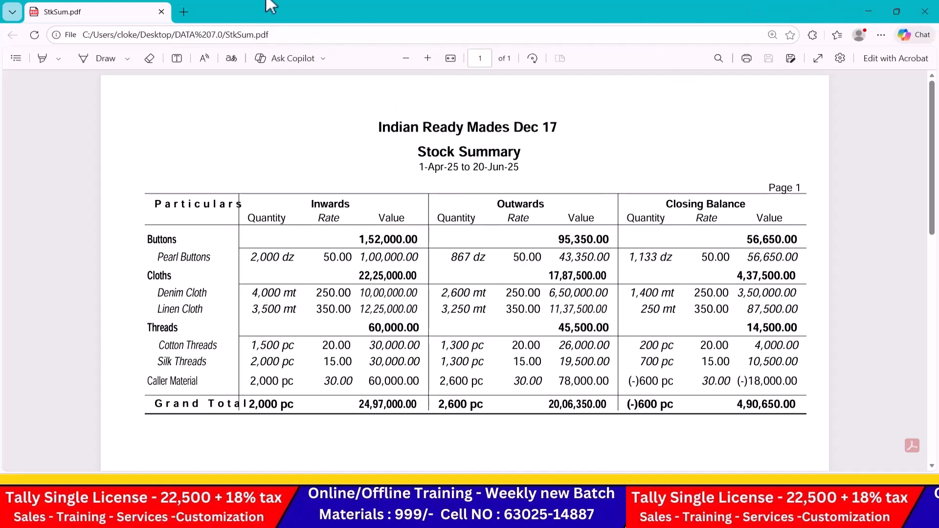
pyautogui.click(924, 12)
# Step: Reopen DATA 7.0 from the desktop, inspect the StkSum image, PDF and Excel files, and return to Tally
pyautogui.click(868, 13)
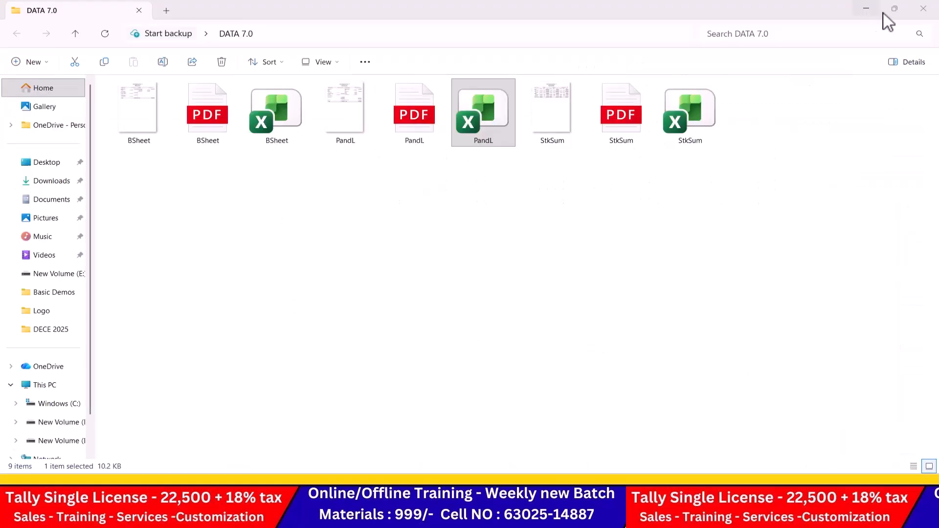
pyautogui.click(923, 9)
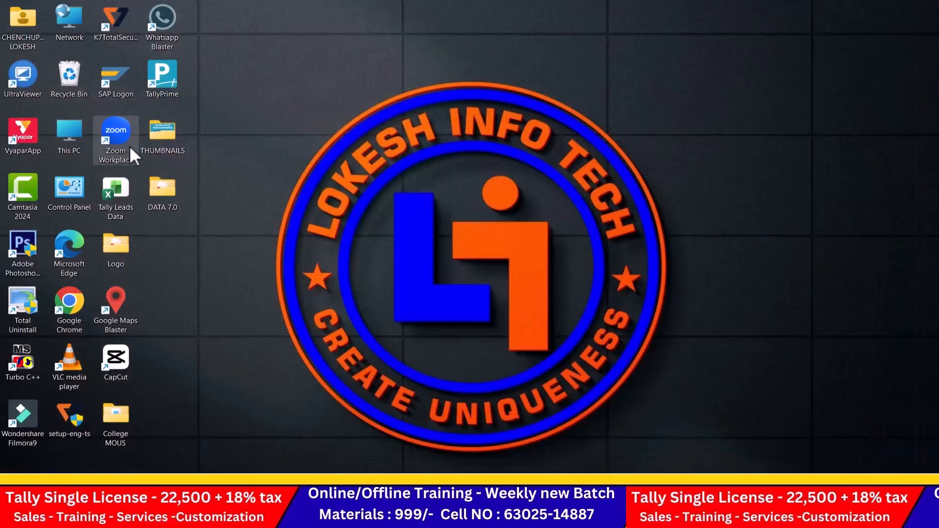
pyautogui.doubleClick(169, 193)
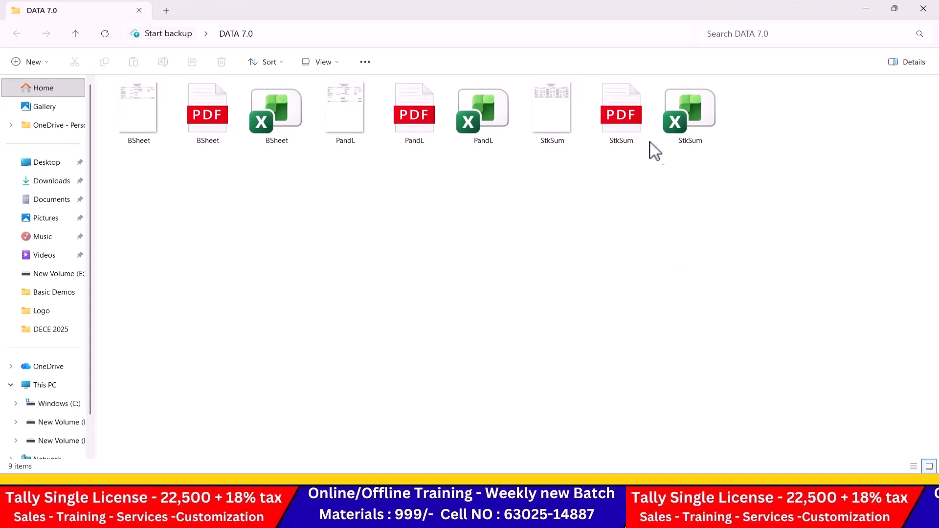
pyautogui.click(553, 119)
pyautogui.click(644, 119)
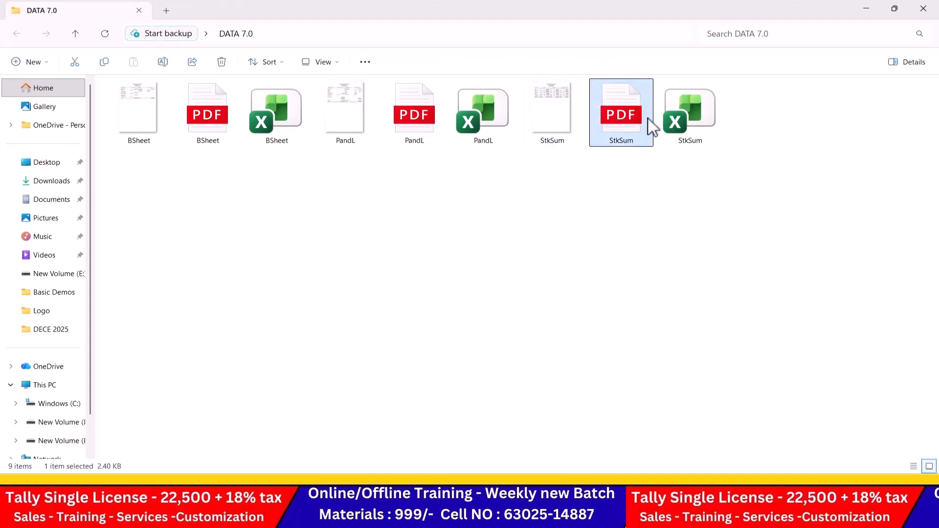
pyautogui.click(709, 113)
pyautogui.click(717, 222)
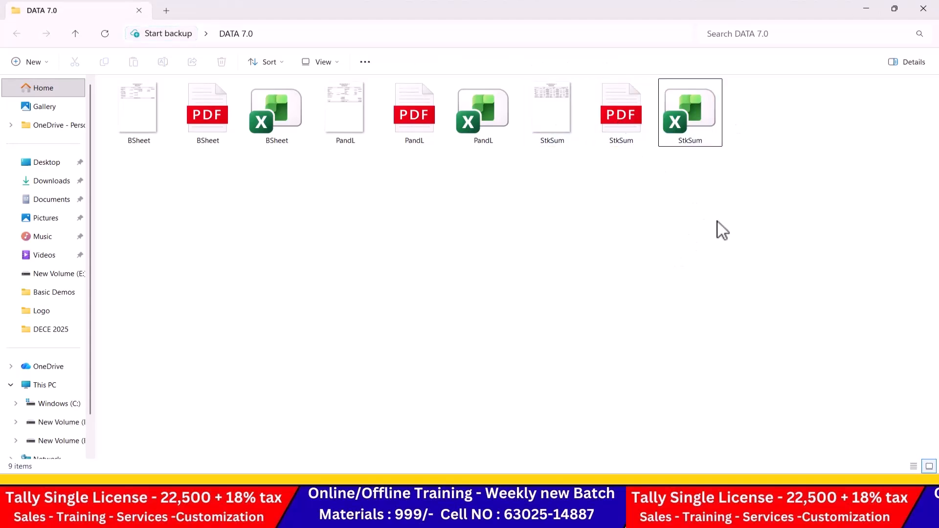
pyautogui.hotkey('alt', 'Tab')
pyautogui.press('Tab')
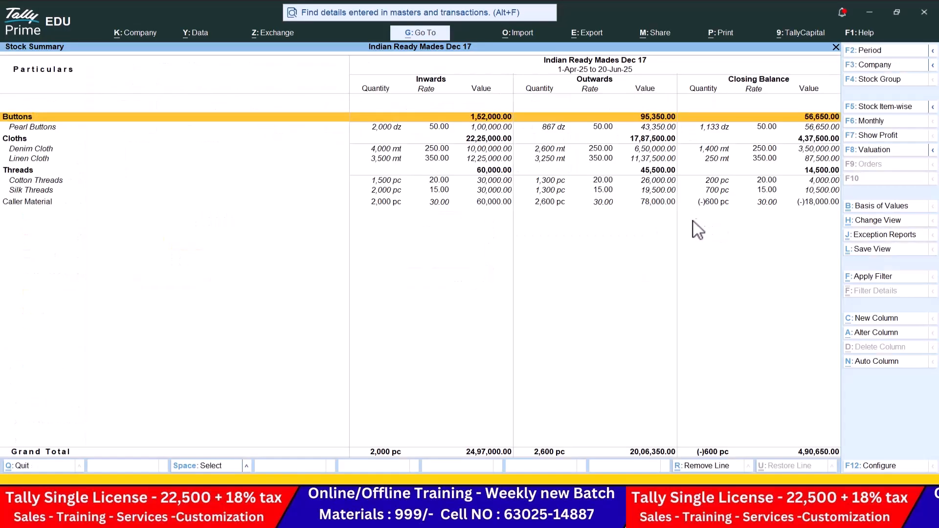
# Step: Open the Trial Balance in detailed view listing all ledgers
pyautogui.press('Down')
pyautogui.press('Down')
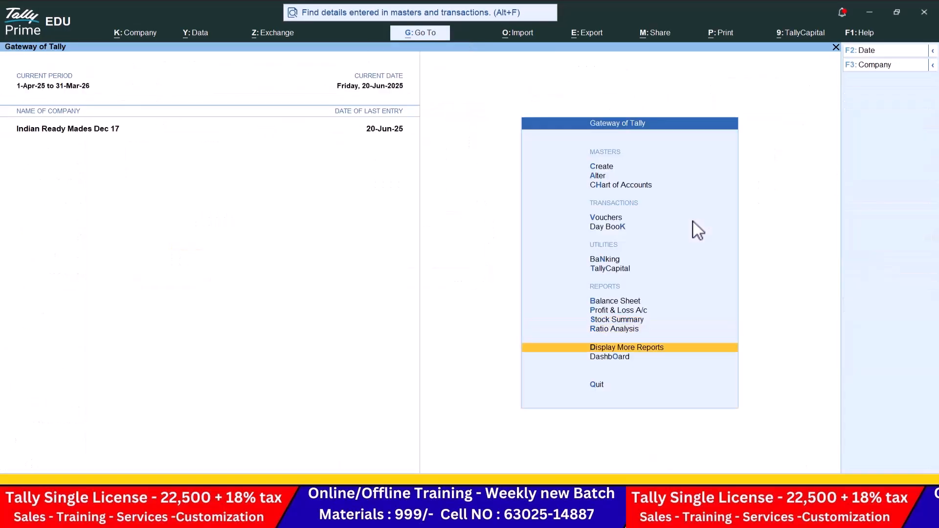
pyautogui.press('Return')
pyautogui.press('Return')
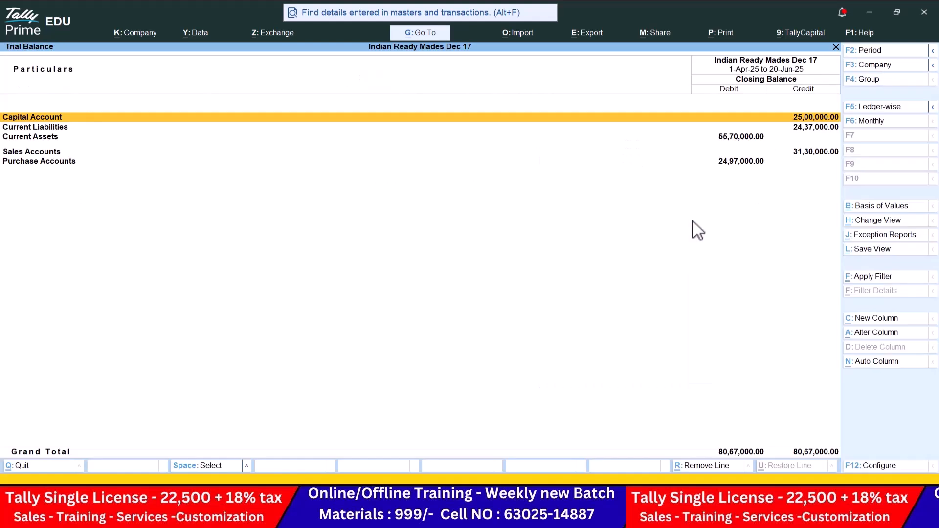
pyautogui.hotkey('alt', 'F1')
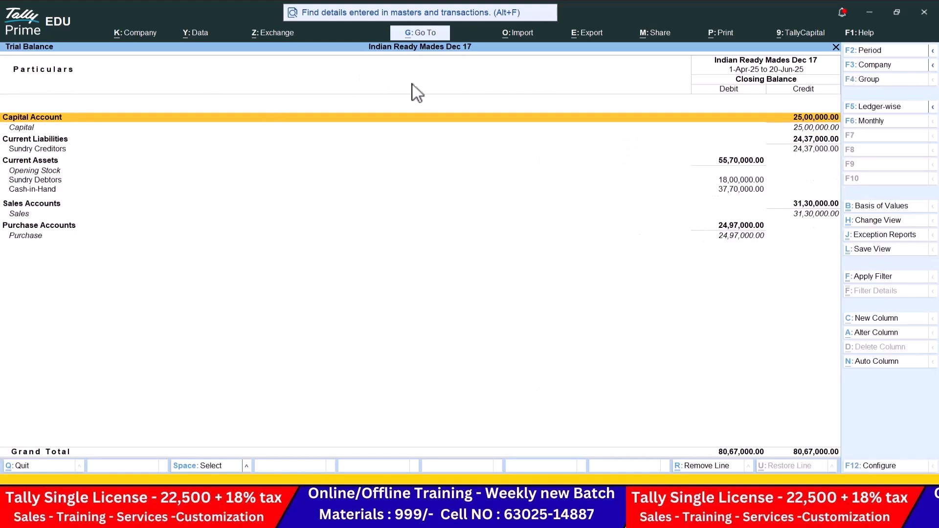
# Step: Set the current Trial Balance export format to Excel (Spreadsheet)
pyautogui.click(593, 34)
pyautogui.click(602, 71)
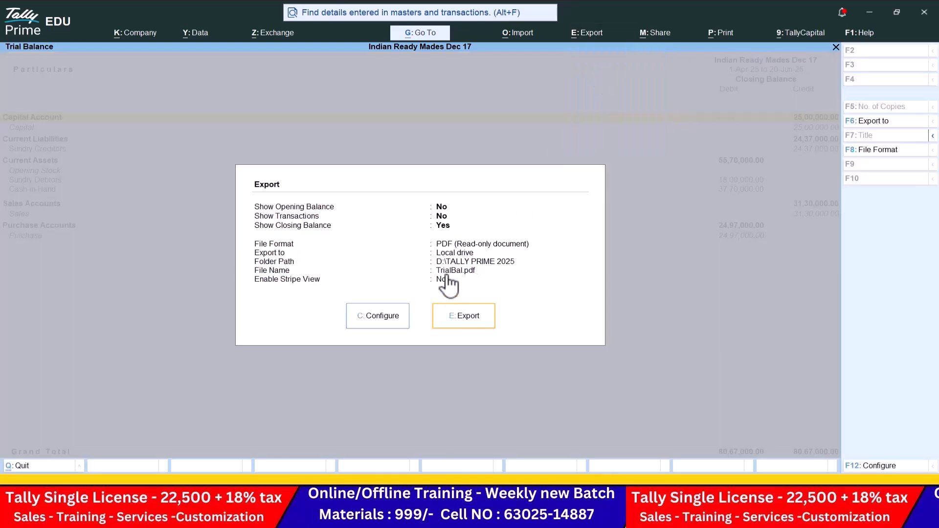
pyautogui.click(378, 316)
pyautogui.press('Down')
pyautogui.press('Down')
pyautogui.press('Down')
pyautogui.press('Down')
pyautogui.press('Down')
pyautogui.press('Down')
pyautogui.press('Down')
pyautogui.press('Down')
pyautogui.press('Down')
pyautogui.press('Down')
pyautogui.press('Down')
pyautogui.press('Down')
pyautogui.press('Down')
pyautogui.press('Down')
pyautogui.press('Down')
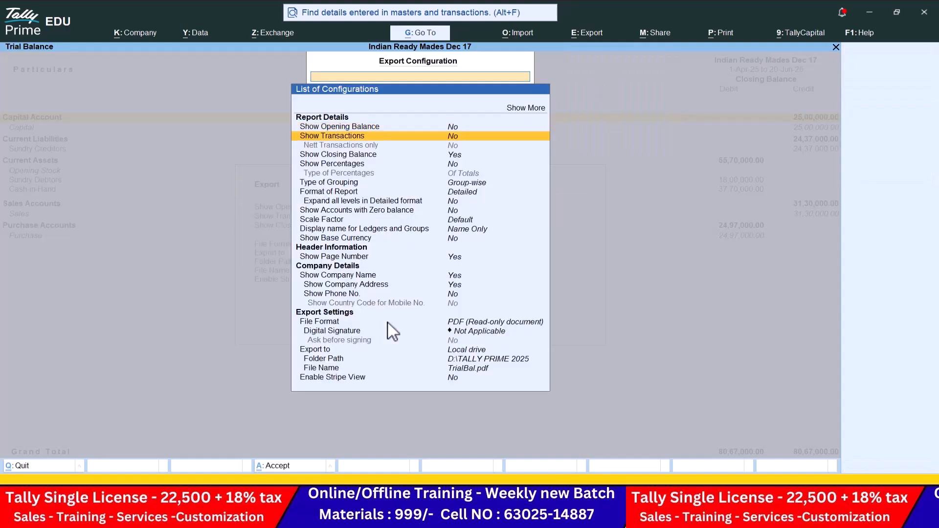
pyautogui.press('Down')
pyautogui.press('Return')
pyautogui.press('Up')
pyautogui.press('Up')
pyautogui.press('Up')
pyautogui.press('Up')
pyautogui.press('Return')
# Step: Set the folder to Desktop\DATA 7.0, keep the name TrialBal.xlsx, and export
pyautogui.press('Down')
pyautogui.press('Down')
pyautogui.press('Down')
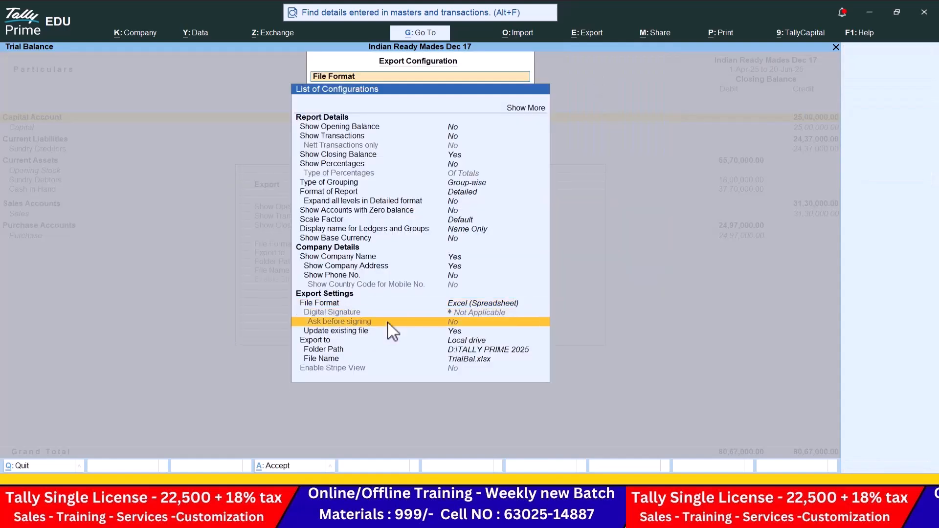
pyautogui.press('Return')
pyautogui.press('Down')
pyautogui.press('Down')
pyautogui.press('Down')
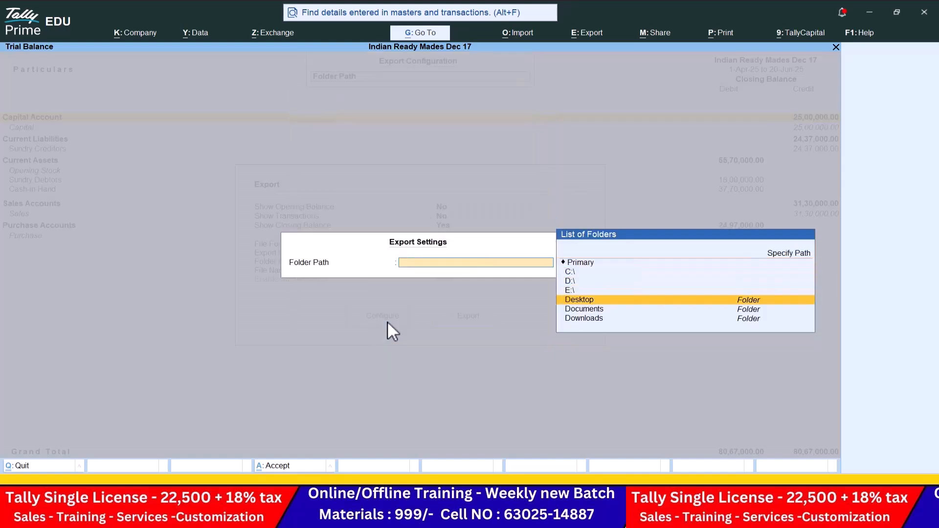
pyautogui.press('Return')
pyautogui.press('Down')
pyautogui.press('Down')
pyautogui.press('Down')
pyautogui.press('Return')
pyautogui.press('Return')
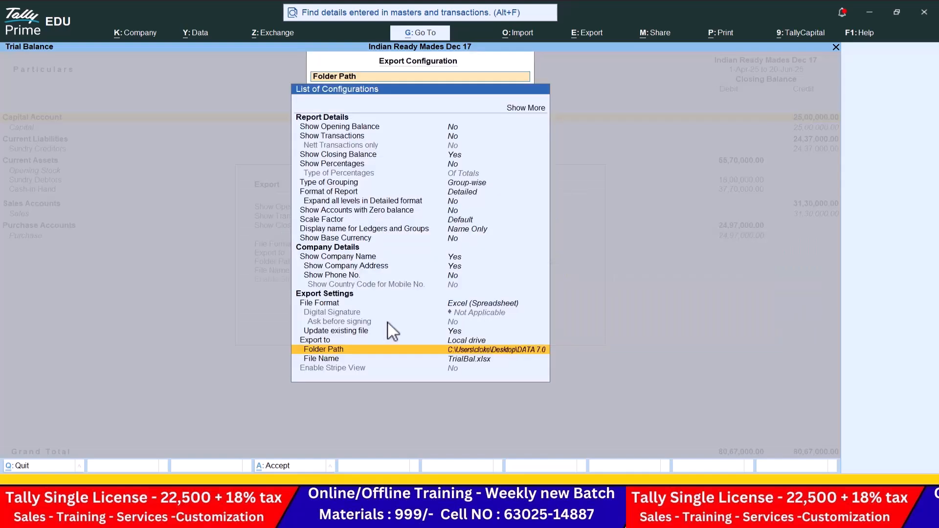
pyautogui.press('Down')
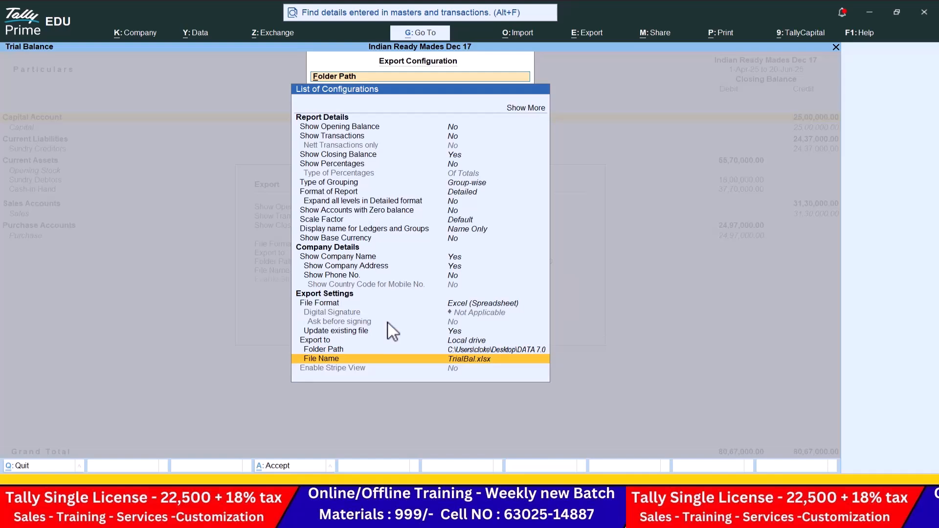
pyautogui.press('Return')
pyautogui.press('Escape')
pyautogui.press('Escape')
pyautogui.press('Escape')
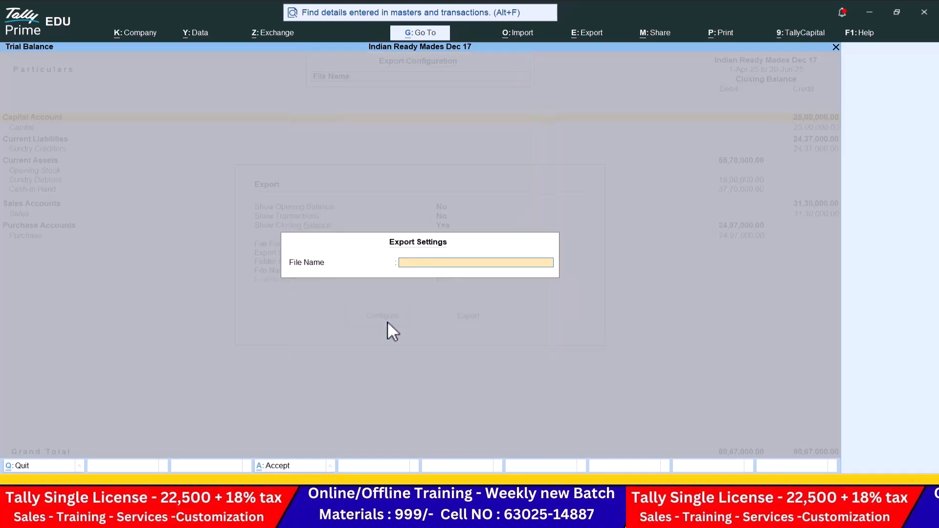
pyautogui.press('Escape')
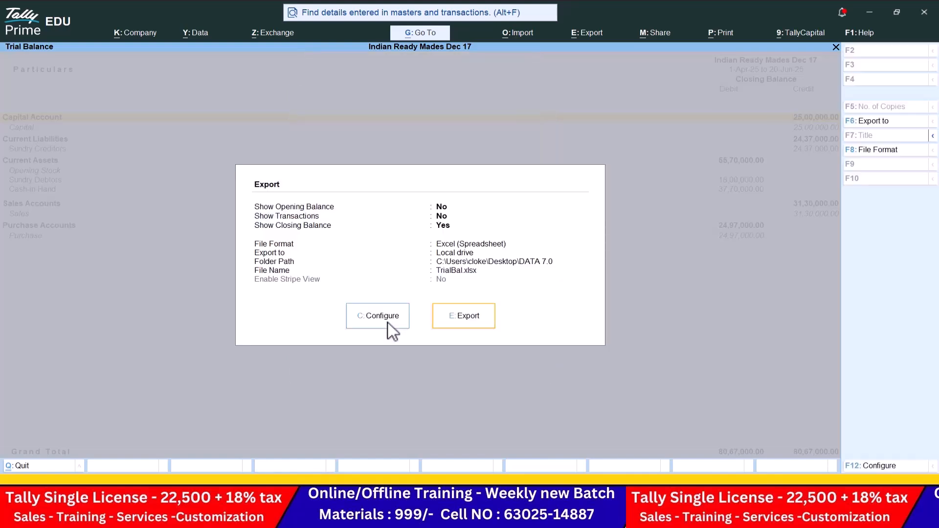
pyautogui.press('e')
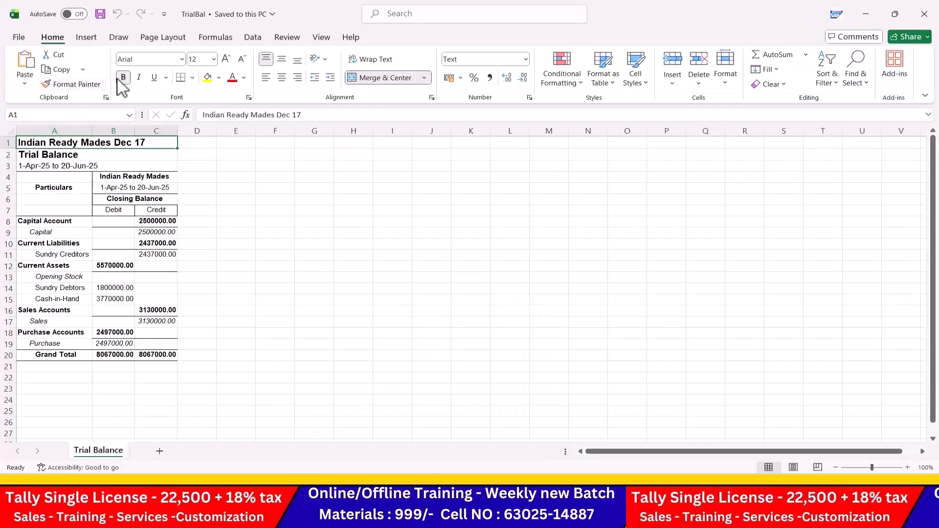
# Step: Zoom the TrialBal sheet and widen column C so Credit amounts show fully
pyautogui.click(910, 468)
pyautogui.click(910, 468)
pyautogui.click(910, 468)
pyautogui.moveTo(229, 132); pyautogui.dragTo(255, 133)
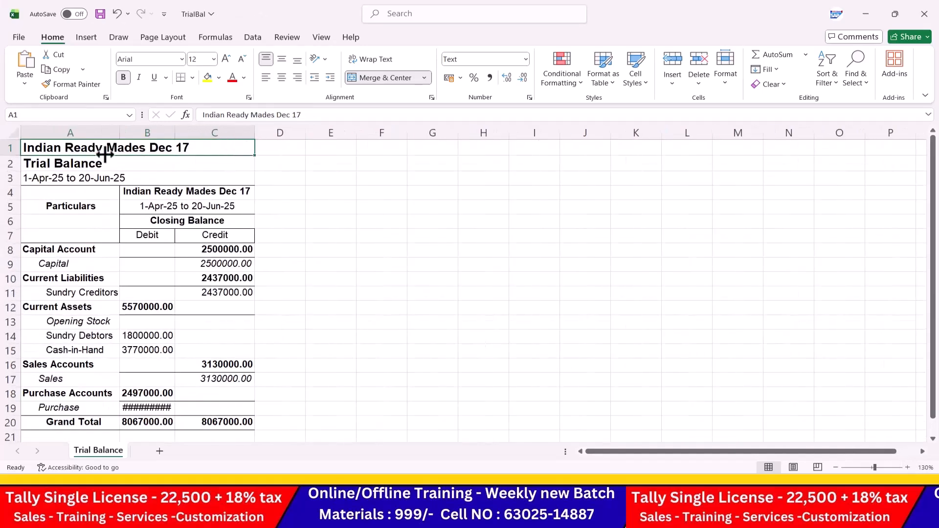
# Step: Centre the Trial Balance title, then close the workbook without saving
pyautogui.click(154, 168)
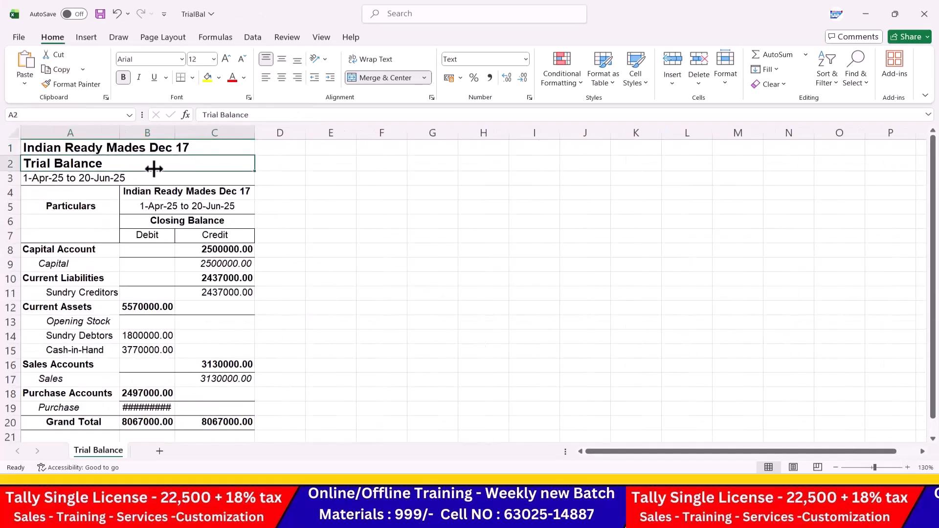
pyautogui.click(282, 78)
pyautogui.click(394, 249)
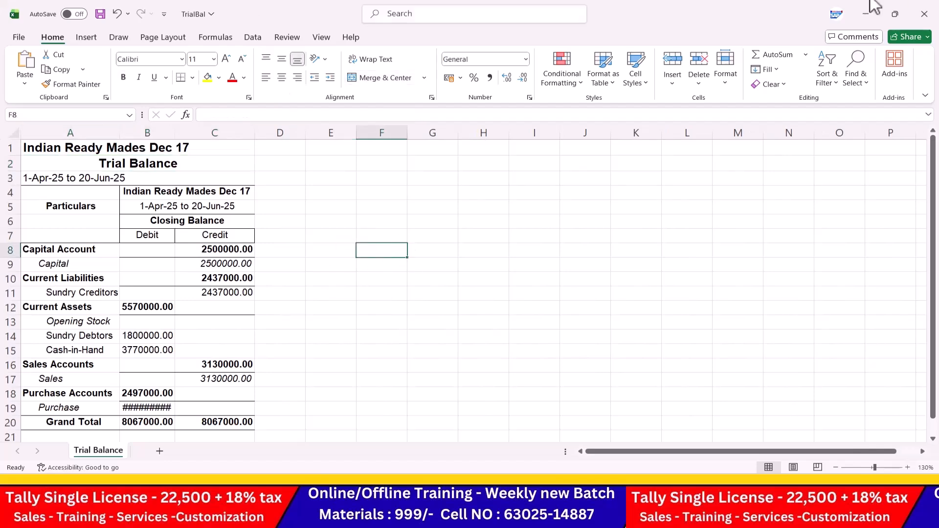
pyautogui.click(926, 16)
pyautogui.click(511, 326)
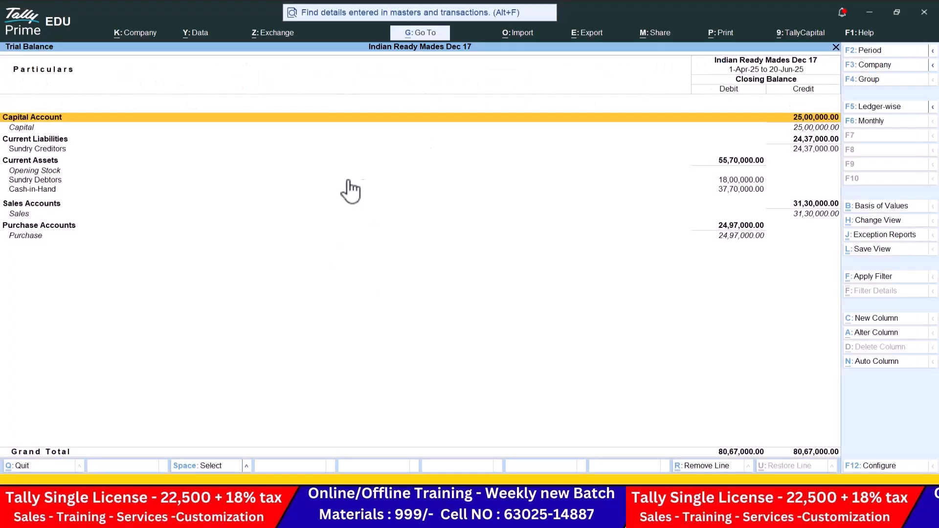
# Step: Set the current Trial Balance export format to JPEG (Image)
pyautogui.click(601, 34)
pyautogui.press('Return')
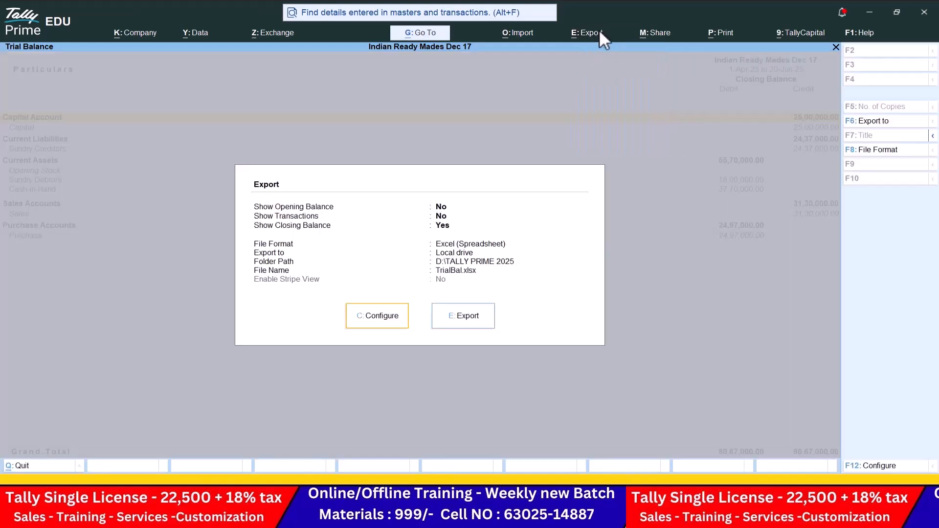
pyautogui.press('c')
pyautogui.press('Down')
pyautogui.press('Down')
pyautogui.press('Down')
pyautogui.press('Down')
pyautogui.press('Down')
pyautogui.press('Down')
pyautogui.press('Down')
pyautogui.press('Down')
pyautogui.press('Down')
pyautogui.press('Down')
pyautogui.press('Down')
pyautogui.press('Down')
pyautogui.press('Down')
pyautogui.press('Down')
pyautogui.press('Down')
pyautogui.press('Down')
pyautogui.press('Down')
pyautogui.press('Down')
pyautogui.press('Down')
pyautogui.press('Up')
pyautogui.press('Up')
pyautogui.press('Return')
pyautogui.press('Down')
pyautogui.press('Down')
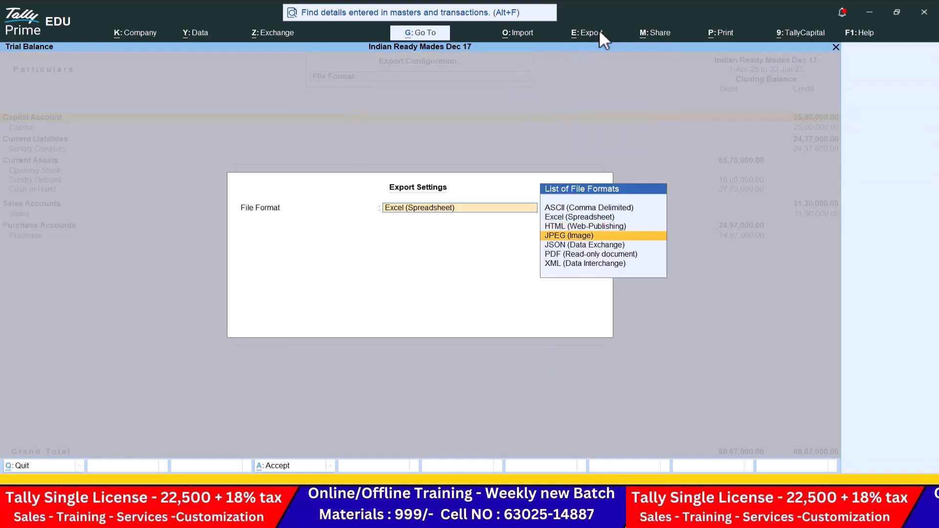
pyautogui.press('Return')
# Step: Set the export folder path to Desktop\DATA 7.0
pyautogui.press('Down')
pyautogui.press('Down')
pyautogui.press('Return')
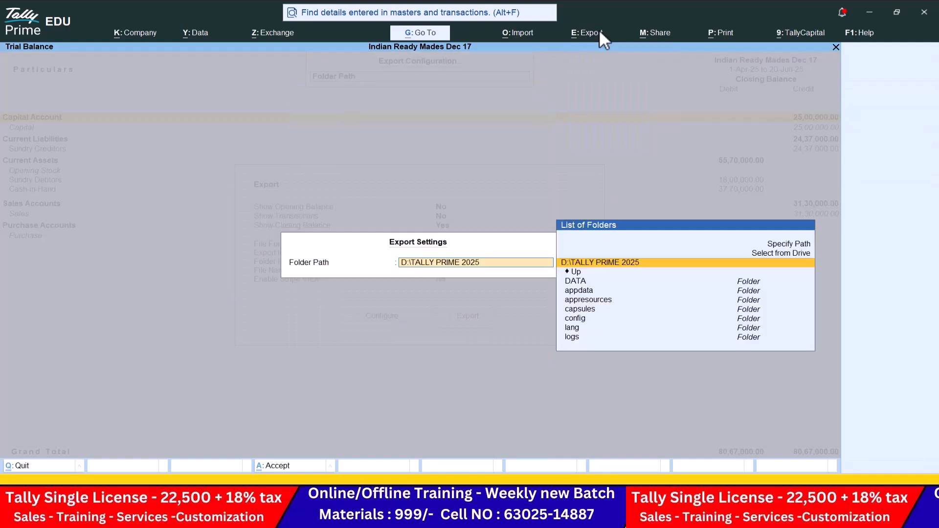
pyautogui.press('Up')
pyautogui.press('Return')
pyautogui.press('Down')
pyautogui.press('Down')
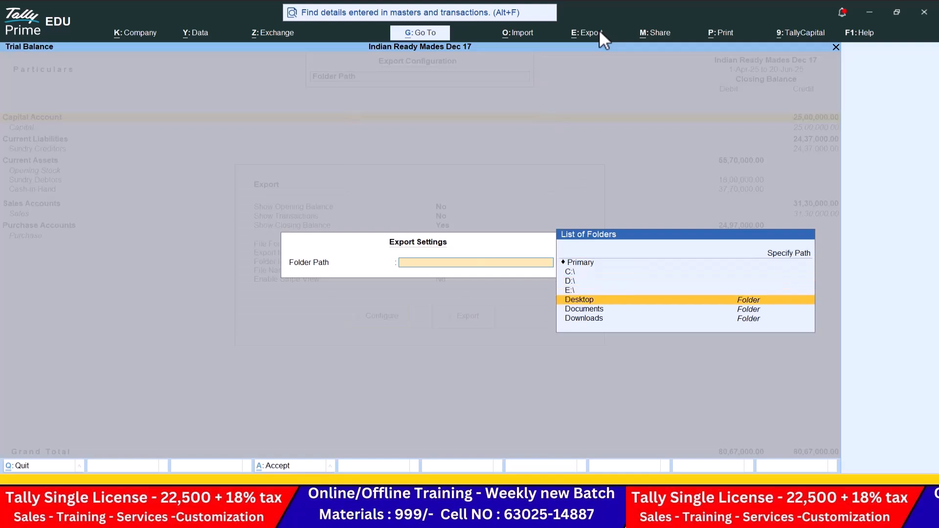
pyautogui.press('Return')
pyautogui.press('Down')
pyautogui.press('Down')
pyautogui.press('Down')
pyautogui.press('Return')
pyautogui.press('Return')
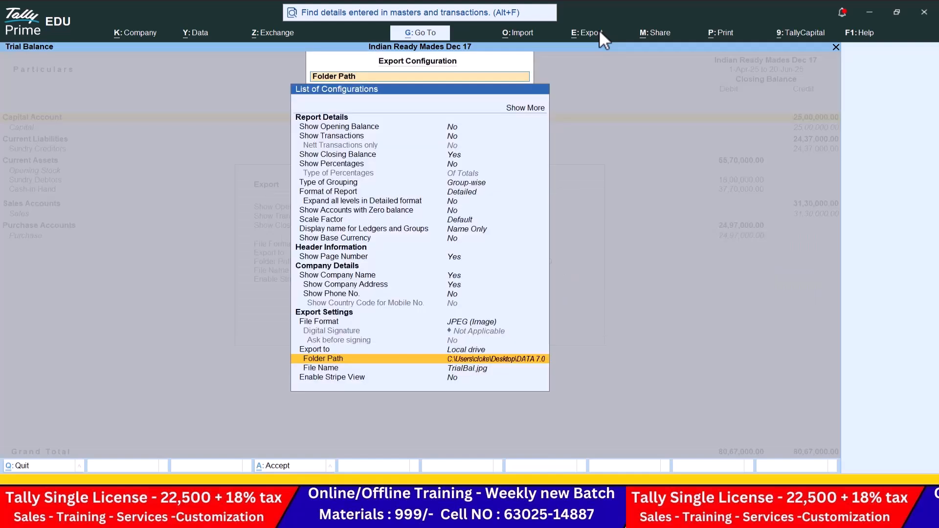
pyautogui.hotkey('ctrl', 'a')
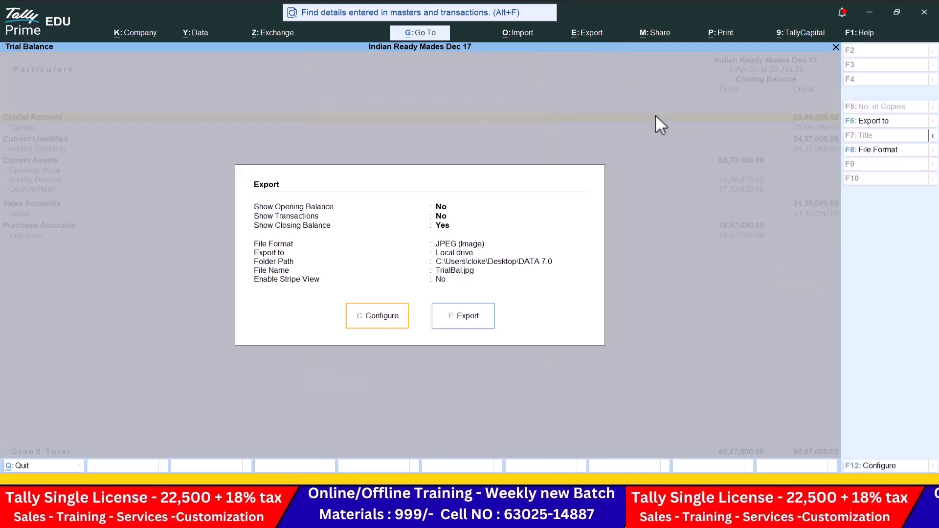
# Step: Export TrialBal.jpg, view the image in Photos, and close it
pyautogui.click(473, 326)
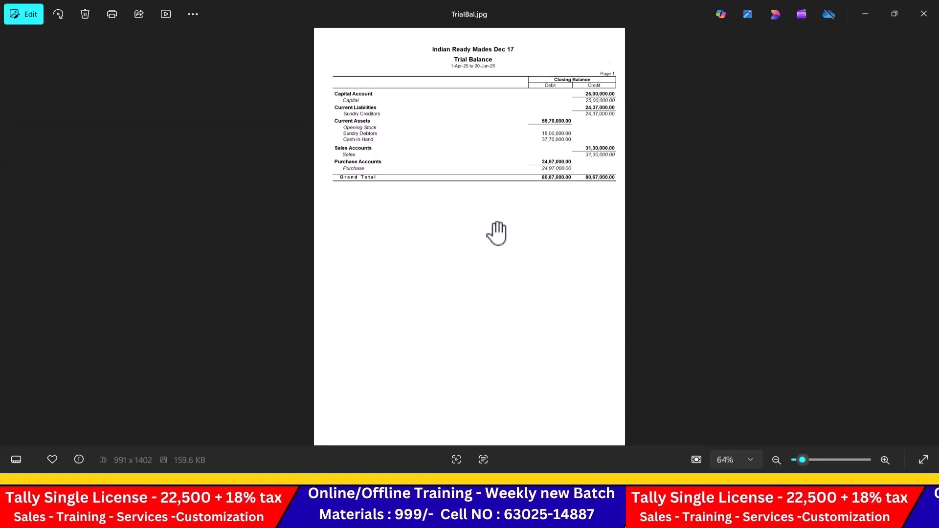
pyautogui.scroll(3, 497, 231)
pyautogui.moveTo(540, 106); pyautogui.dragTo(544, 373)
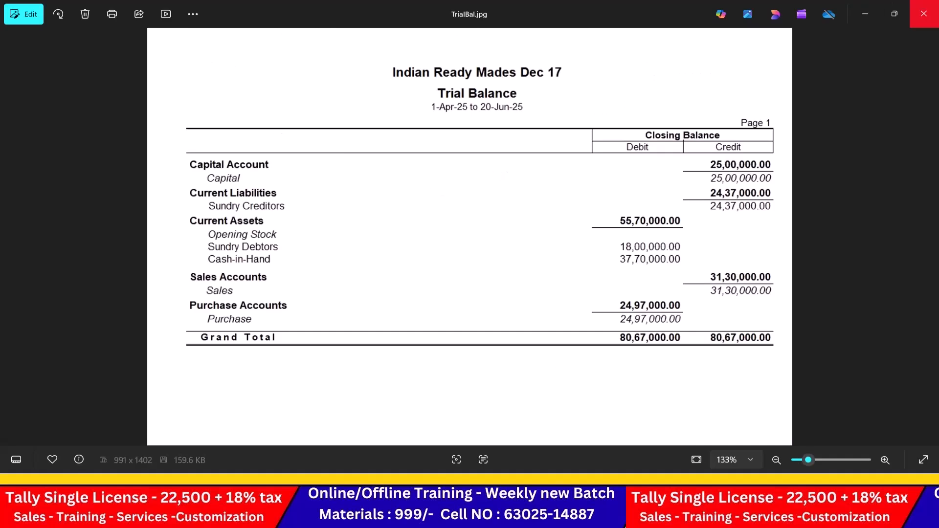
pyautogui.click(915, 14)
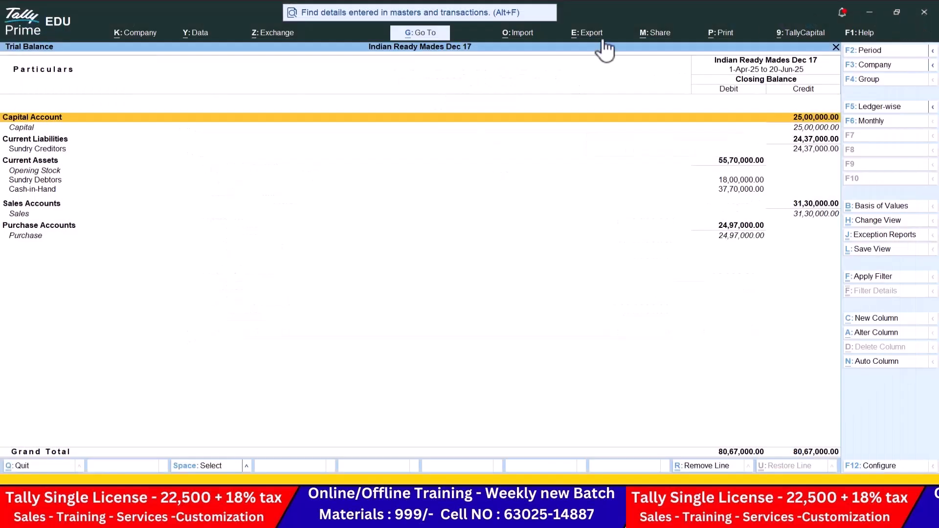
# Step: Set the current Trial Balance export format to PDF
pyautogui.click(587, 33)
pyautogui.press('Return')
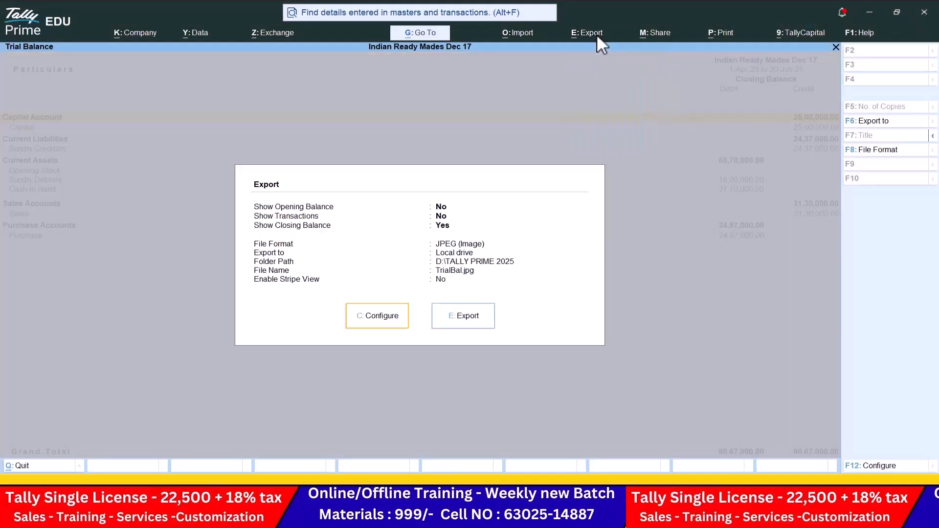
pyautogui.press('c')
pyautogui.press('Down')
pyautogui.press('Down')
pyautogui.press('Down')
pyautogui.press('Down')
pyautogui.press('Down')
pyautogui.press('Down')
pyautogui.press('Down')
pyautogui.press('Down')
pyautogui.press('Down')
pyautogui.press('Down')
pyautogui.press('Down')
pyautogui.press('Down')
pyautogui.press('Down')
pyautogui.press('Down')
pyautogui.press('Down')
pyautogui.press('Down')
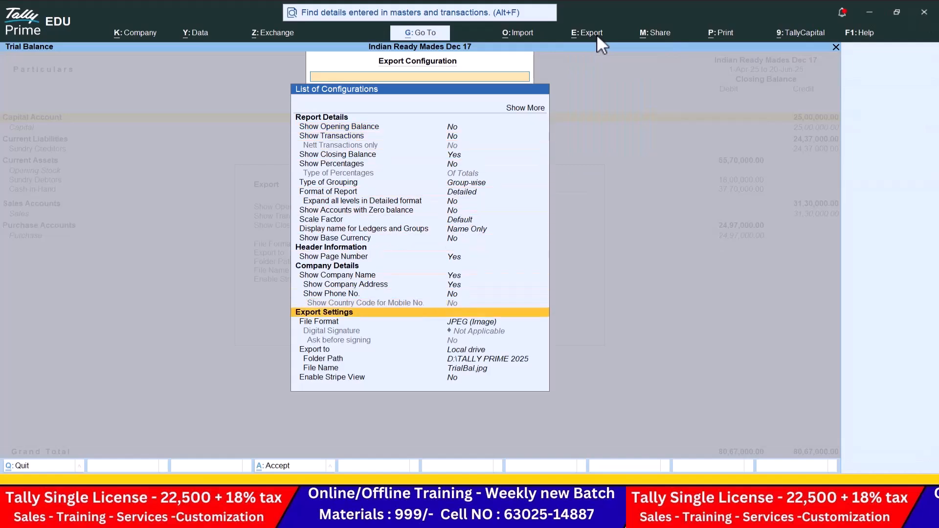
pyautogui.press('Return')
pyautogui.press('Down')
pyautogui.press('Down')
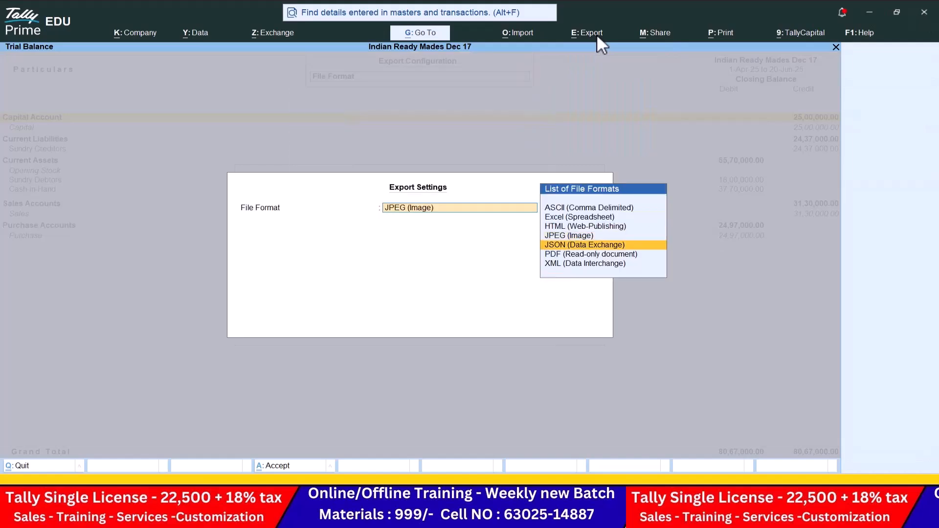
pyautogui.press('Return')
pyautogui.press('Return')
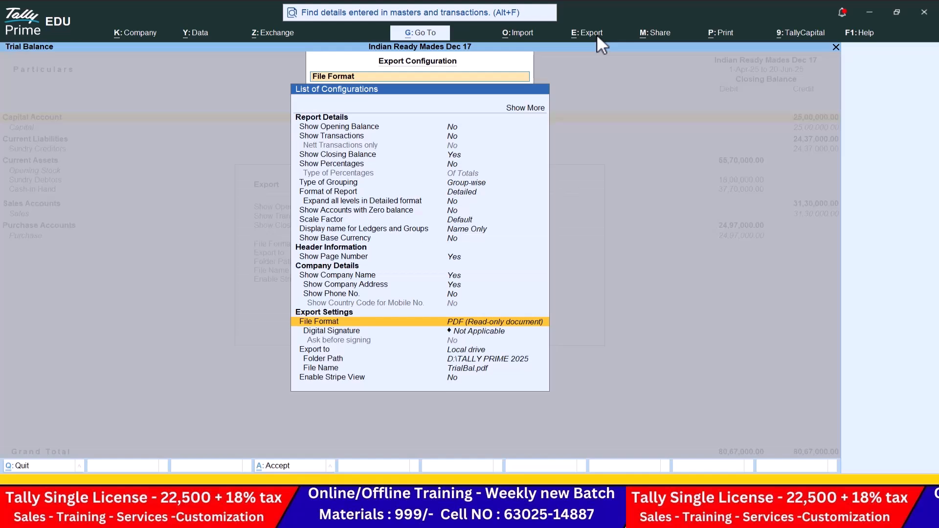
# Step: Set the folder to Desktop\DATA 7.0, export TrialBal.pdf, and return to Tally
pyautogui.press('Down')
pyautogui.press('Down')
pyautogui.press('Down')
pyautogui.press('Return')
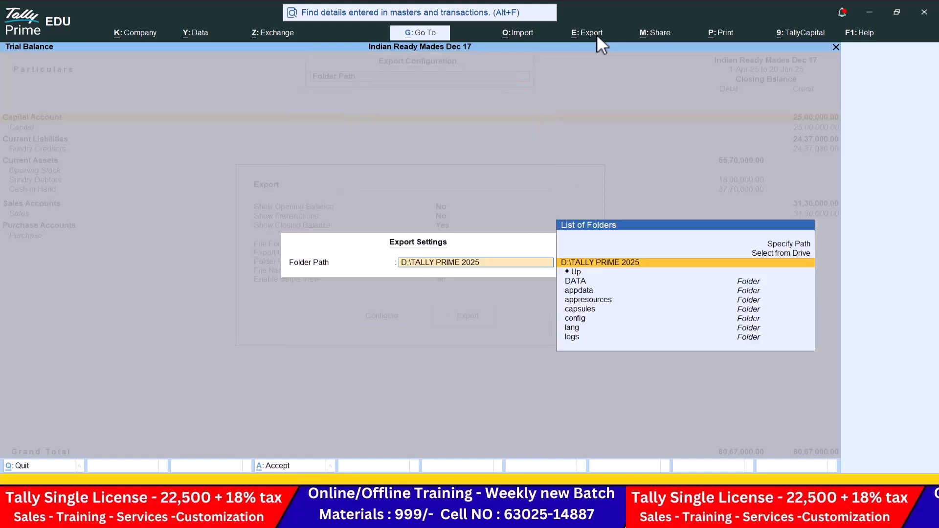
pyautogui.press('Up')
pyautogui.press('Return')
pyautogui.press('Down')
pyautogui.press('Down')
pyautogui.press('Return')
pyautogui.press('Down')
pyautogui.press('Down')
pyautogui.press('Down')
pyautogui.press('Return')
pyautogui.press('Return')
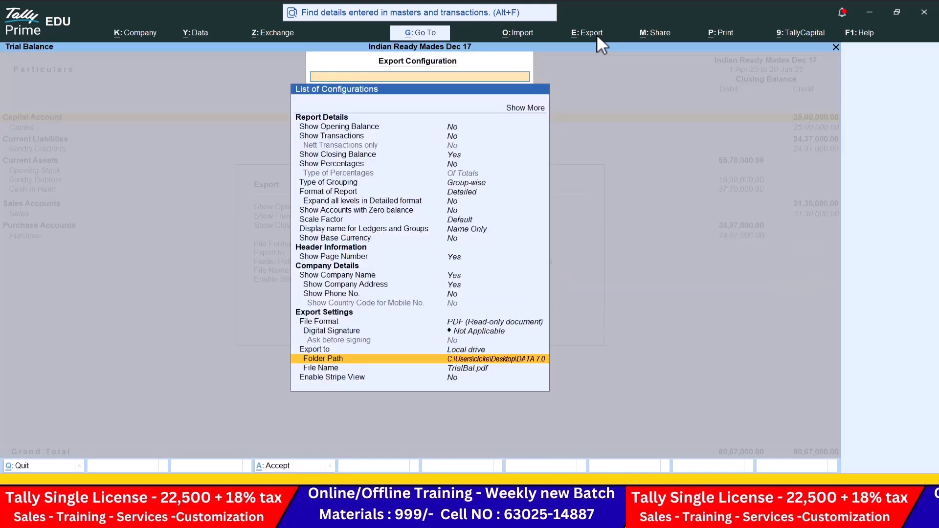
pyautogui.hotkey('ctrl', 'a')
pyautogui.click(487, 317)
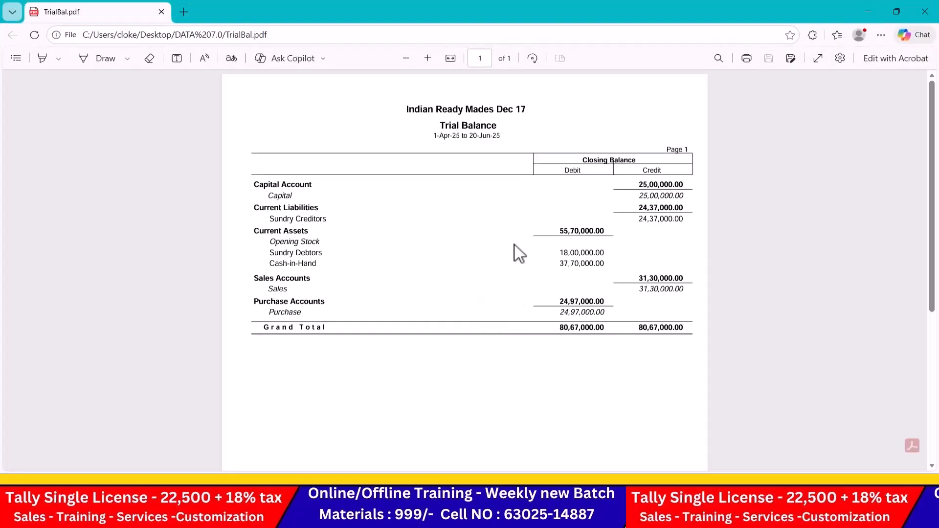
pyautogui.hotkey('alt', 'Tab')
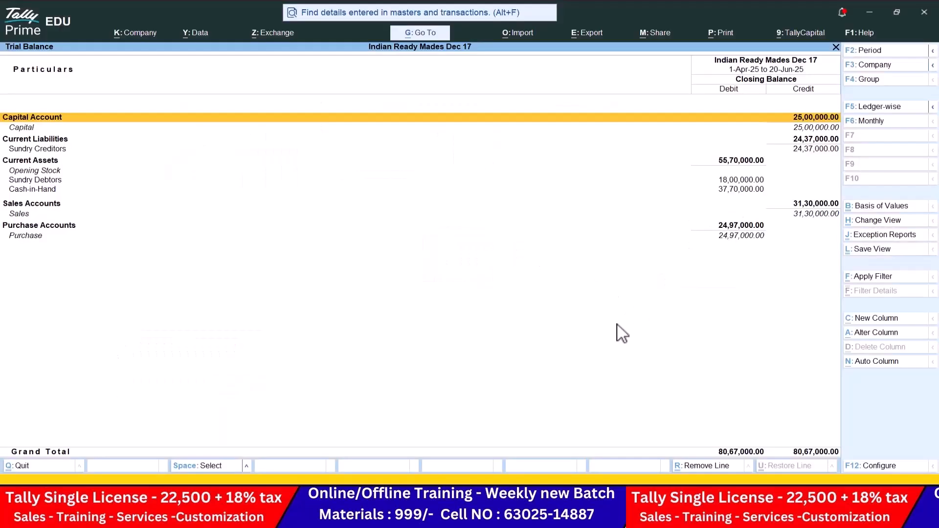
# Step: Bring the TALLY TEST workbook to front, maximized, and review the Balancesheet and Profit and Loss entries
pyautogui.moveTo(604, 518)
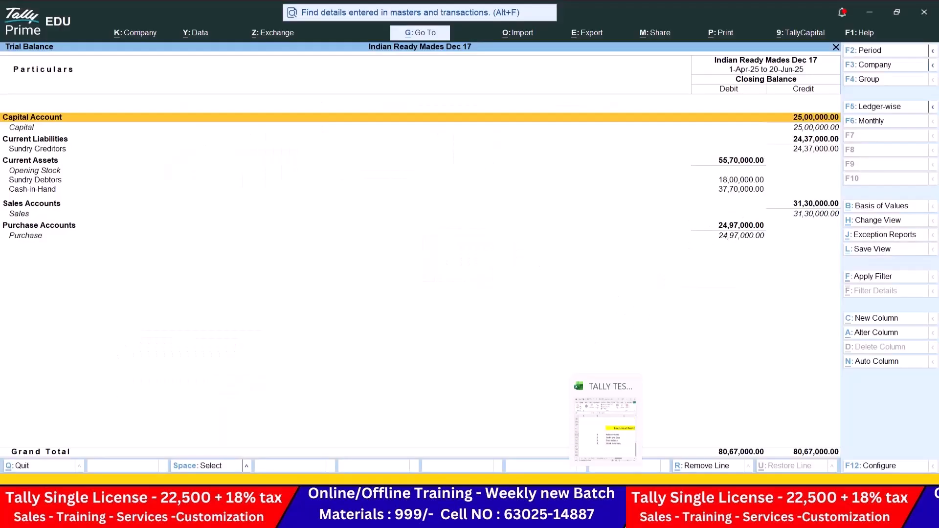
pyautogui.click(604, 430)
pyautogui.click(637, 28)
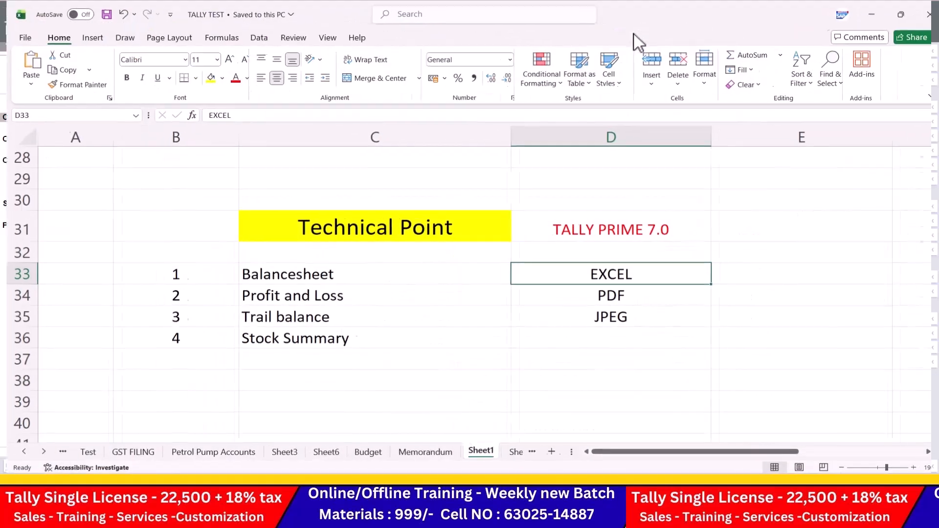
pyautogui.click(361, 279)
pyautogui.click(379, 291)
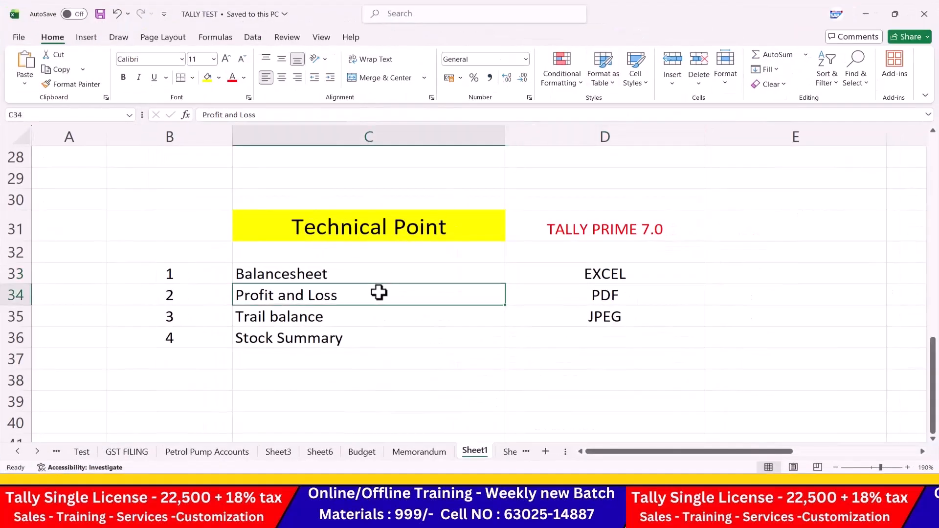
# Step: Correct cell C35 from 'Trail balance' to 'Trial balance'
pyautogui.doubleClick(253, 317)
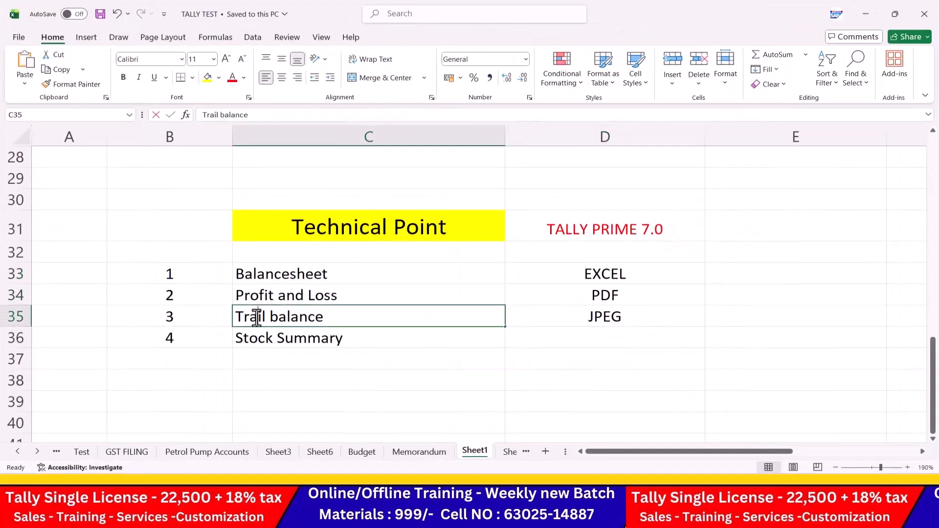
pyautogui.press('BackSpace')
pyautogui.write('A')
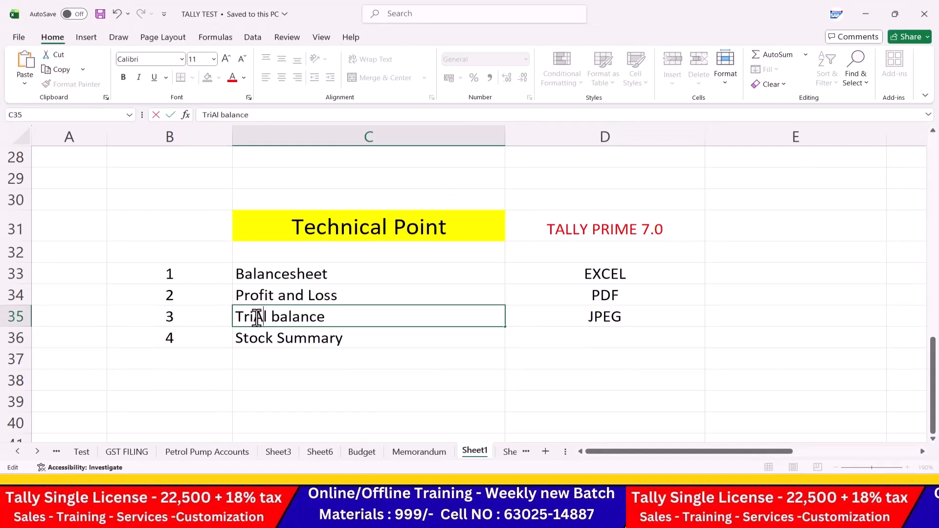
pyautogui.press('BackSpace')
pyautogui.write('a')
pyautogui.click(331, 335)
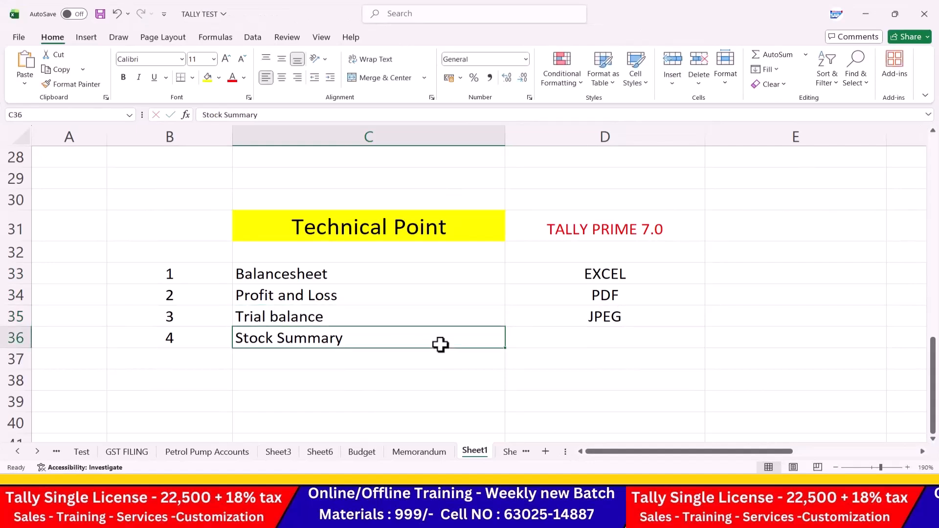
# Step: Review the EXCEL, PDF and JPEG entries in column D
pyautogui.click(652, 277)
pyautogui.click(649, 299)
pyautogui.click(646, 318)
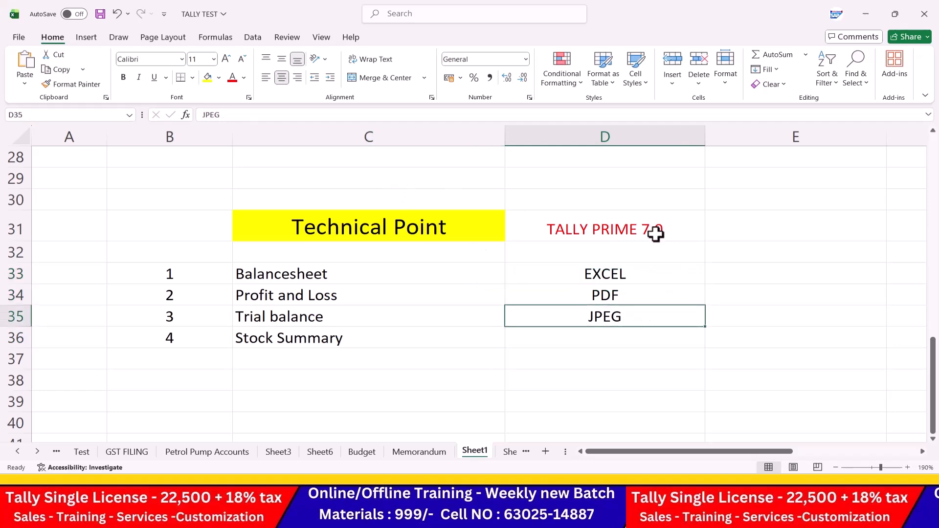
# Step: Scroll the Tally Prime in Telugu channel's YouTube videos, then switch to the Teams meeting
pyautogui.hotkey('alt', 'Tab')
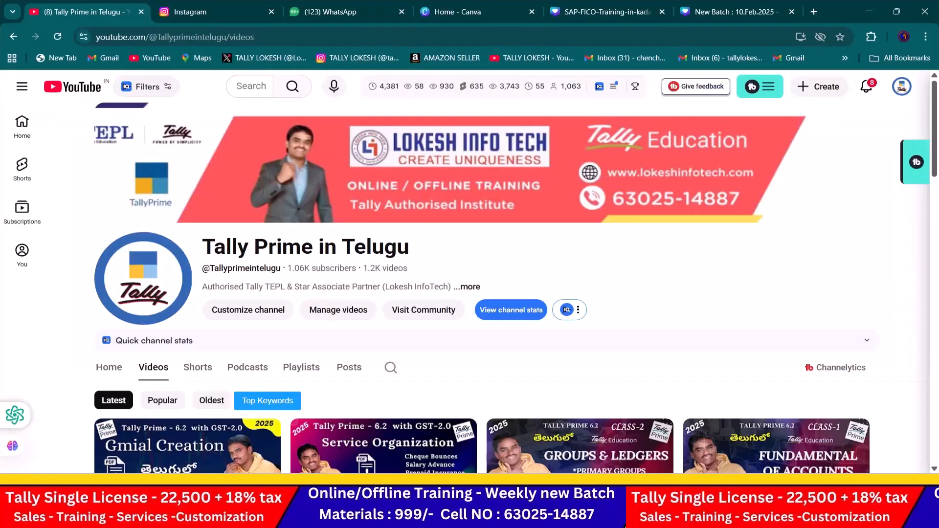
pyautogui.scroll(-4, 550, 300)
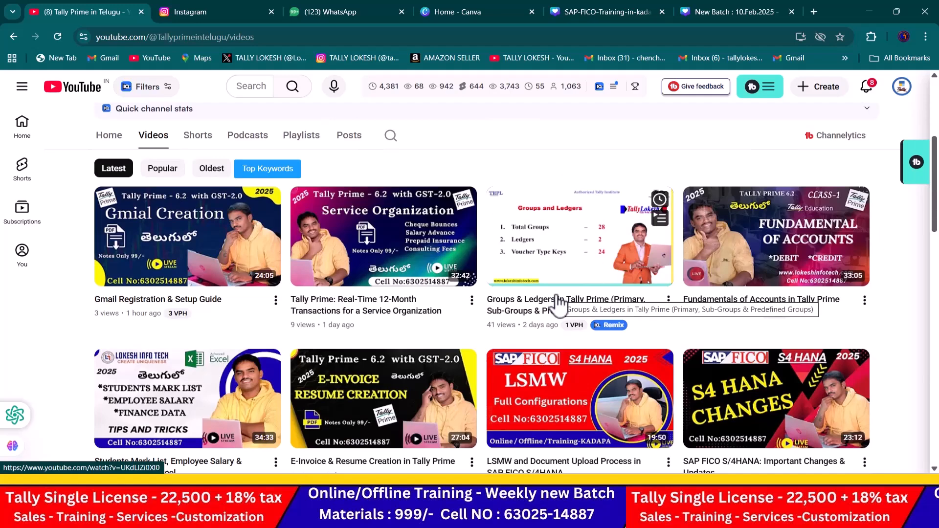
pyautogui.hotkey('alt', 'Tab')
pyautogui.hotkey('alt', 'Tab')
pyautogui.hotkey('alt', 'Tab')
pyautogui.hotkey('alt', 'Tab')
pyautogui.hotkey('alt', 'Tab')
pyautogui.hotkey('alt', 'Tab')
pyautogui.hotkey('alt', 'Tab')
pyautogui.hotkey('alt', 'Tab')
pyautogui.hotkey('alt', 'Tab')
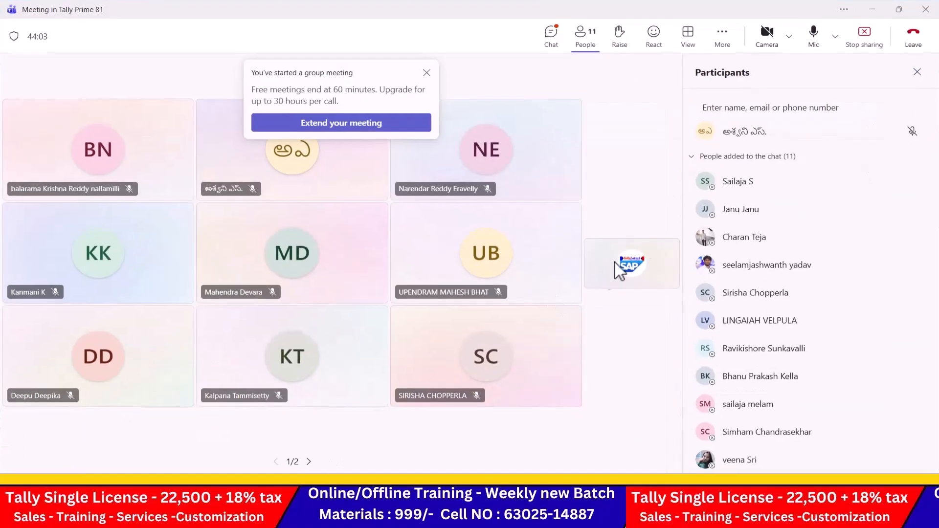